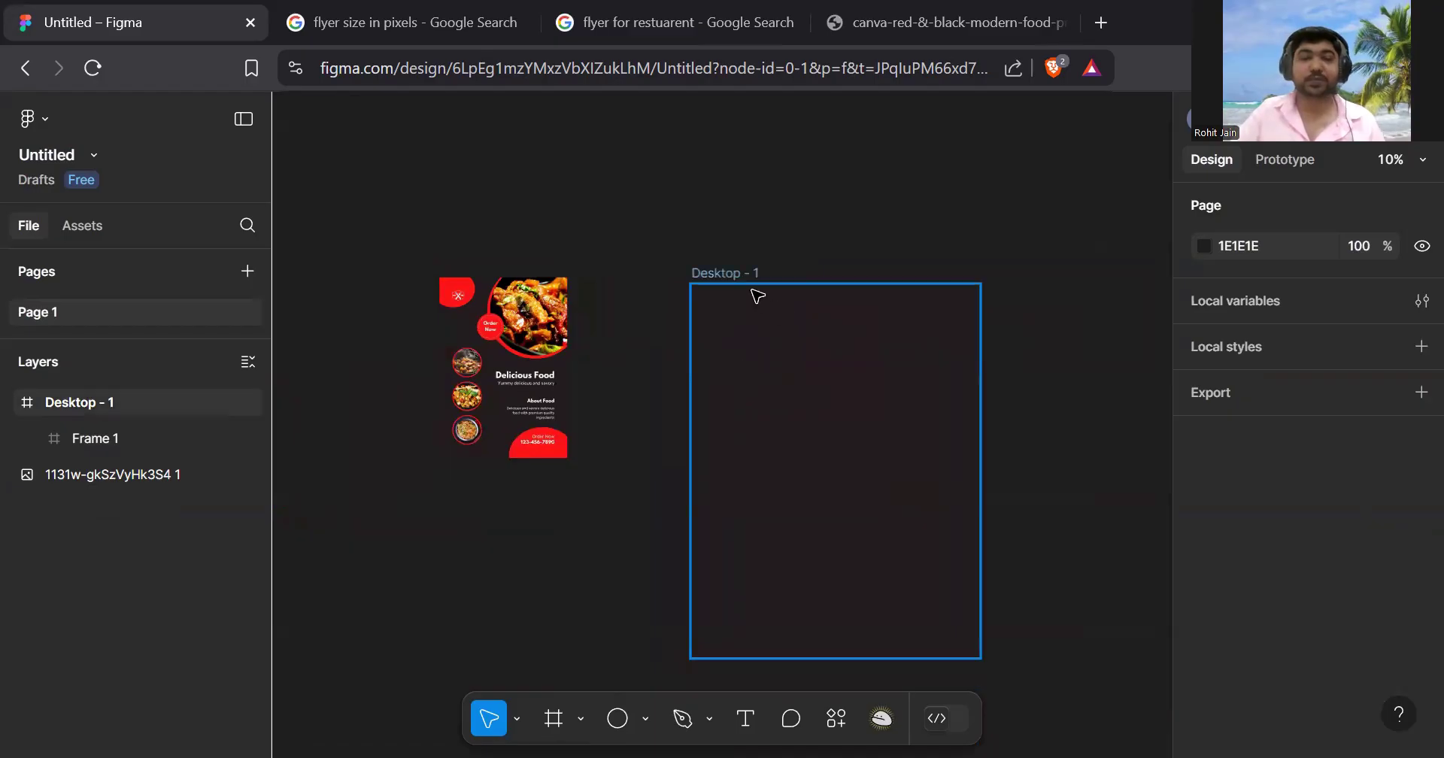
# - Confirm the US Letter flyer size (2550 × 3300 px) and position the Desktop - 1 frame beside the reference
pyautogui.moveTo(733, 273); pyautogui.dragTo(693, 265)
pyautogui.click(408, 9)
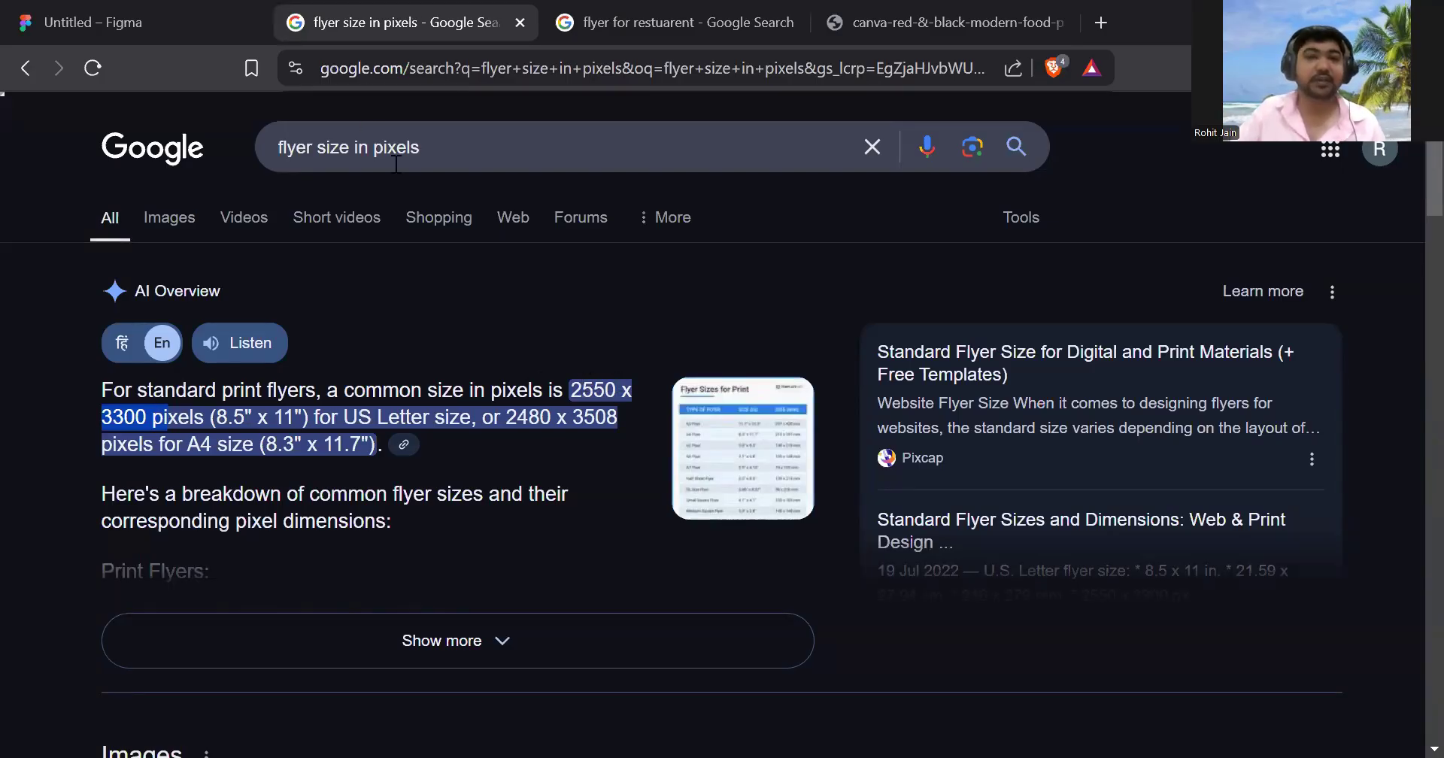
pyautogui.click(149, 20)
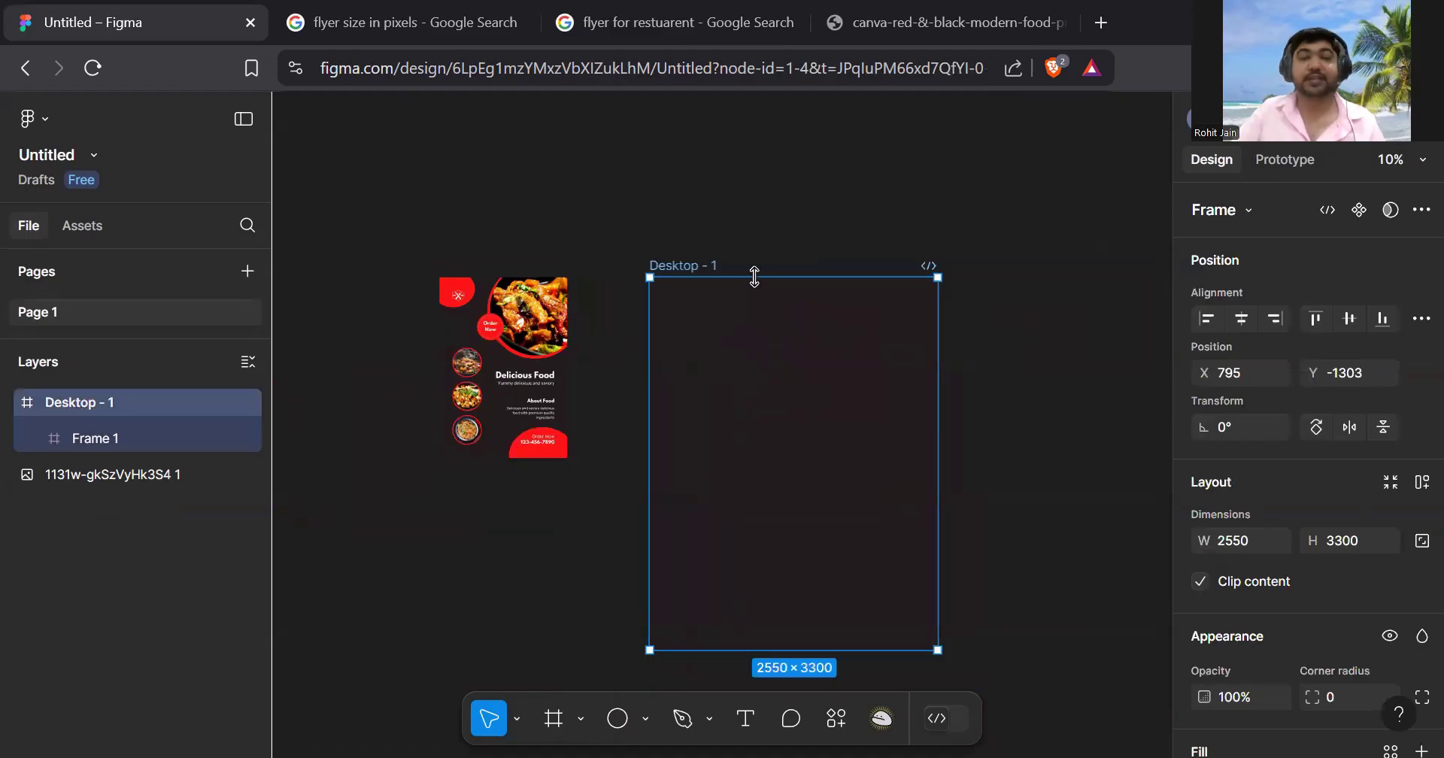
pyautogui.scroll(-1, 755, 278)
pyautogui.moveTo(700, 264)
pyautogui.mouseDown()
pyautogui.moveTo(680, 232)
pyautogui.moveTo(707, 267)
pyautogui.mouseUp()
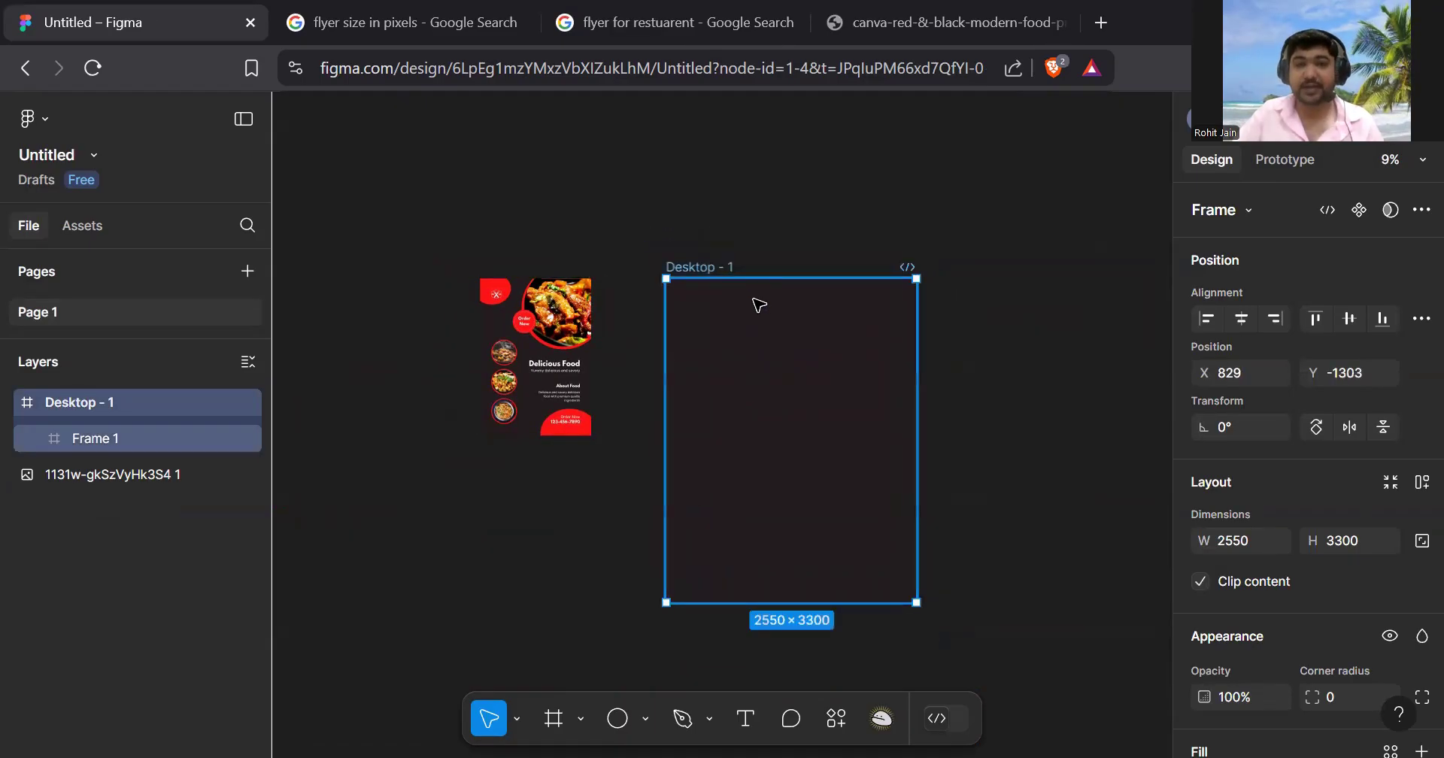
pyautogui.scroll(-3, 1283, 384)
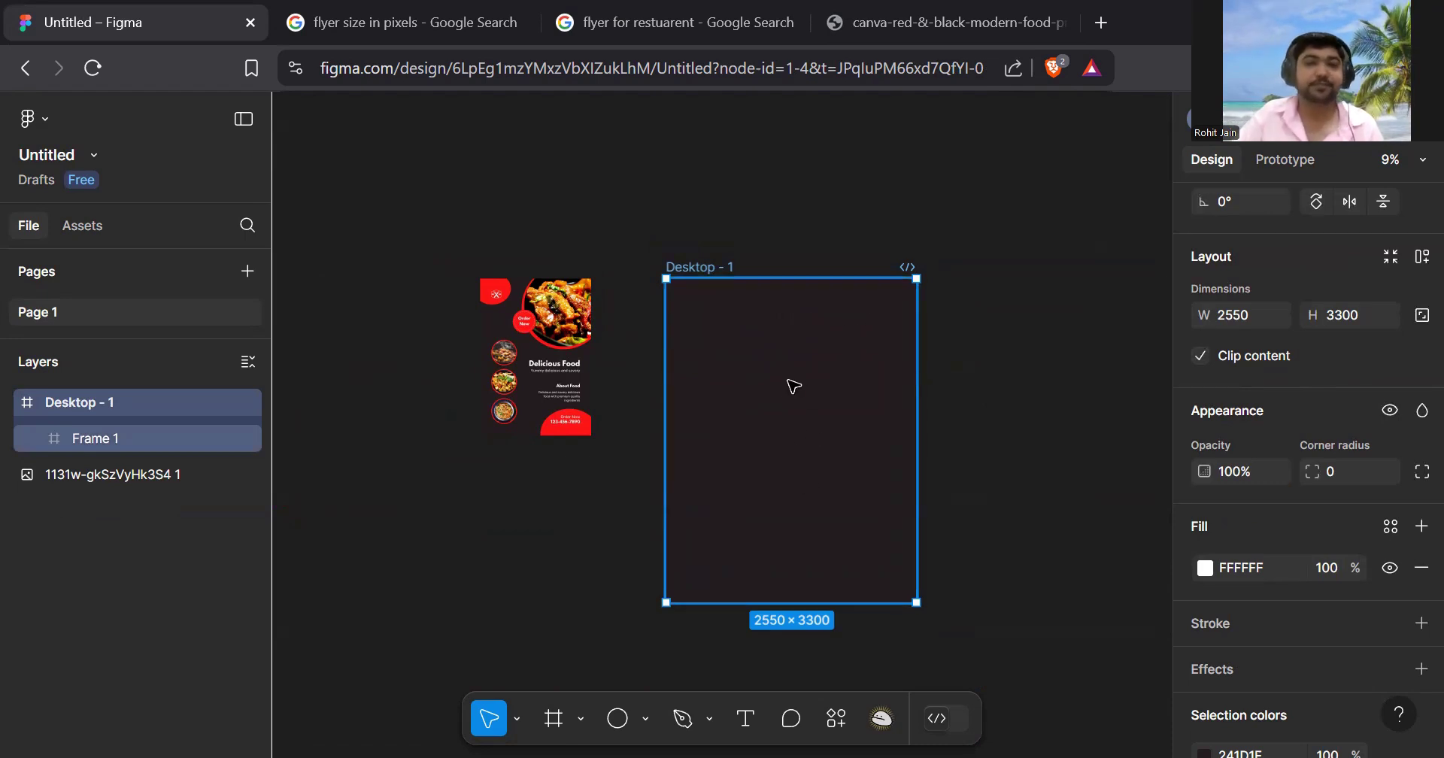
pyautogui.scroll(5, 512, 345)
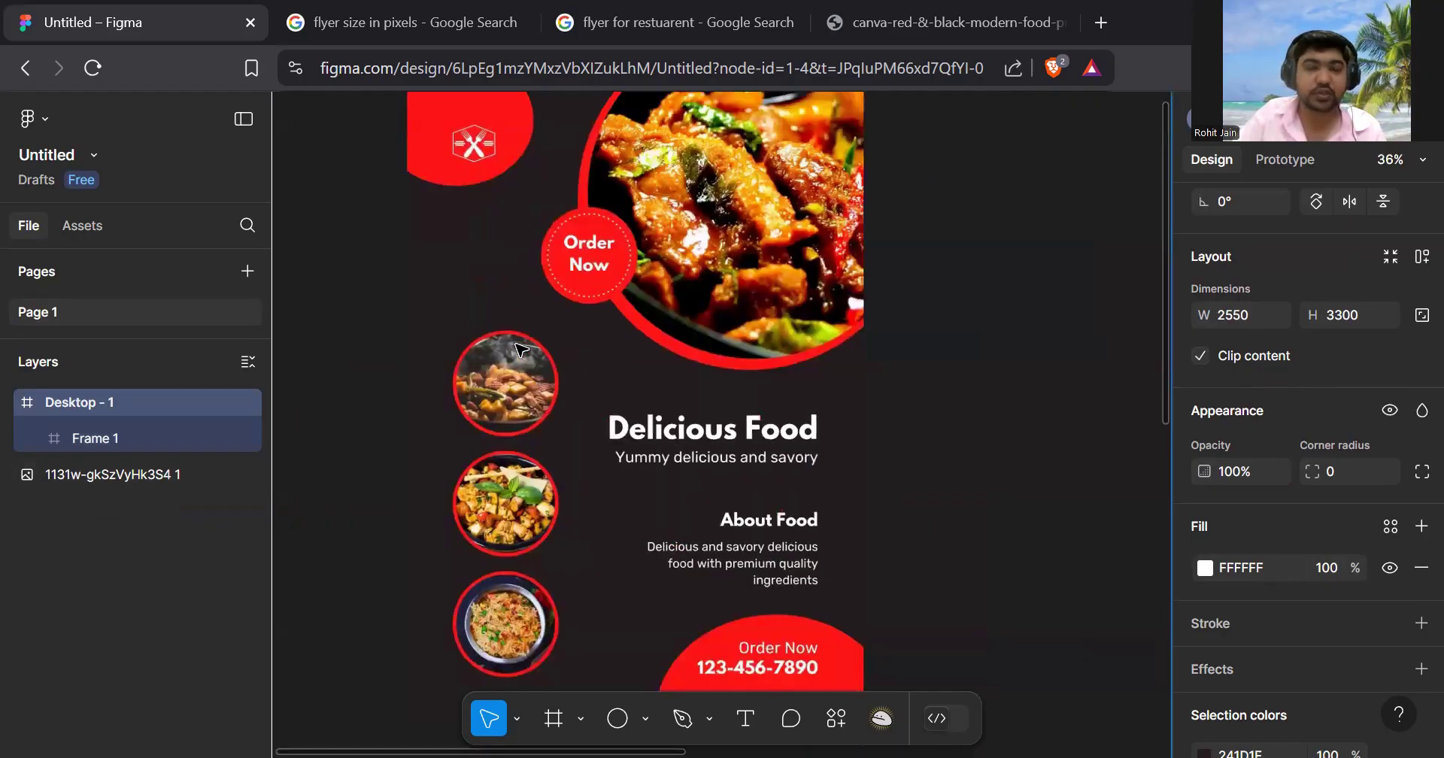
pyautogui.scroll(-4, 912, 381)
pyautogui.scroll(-3, 970, 388)
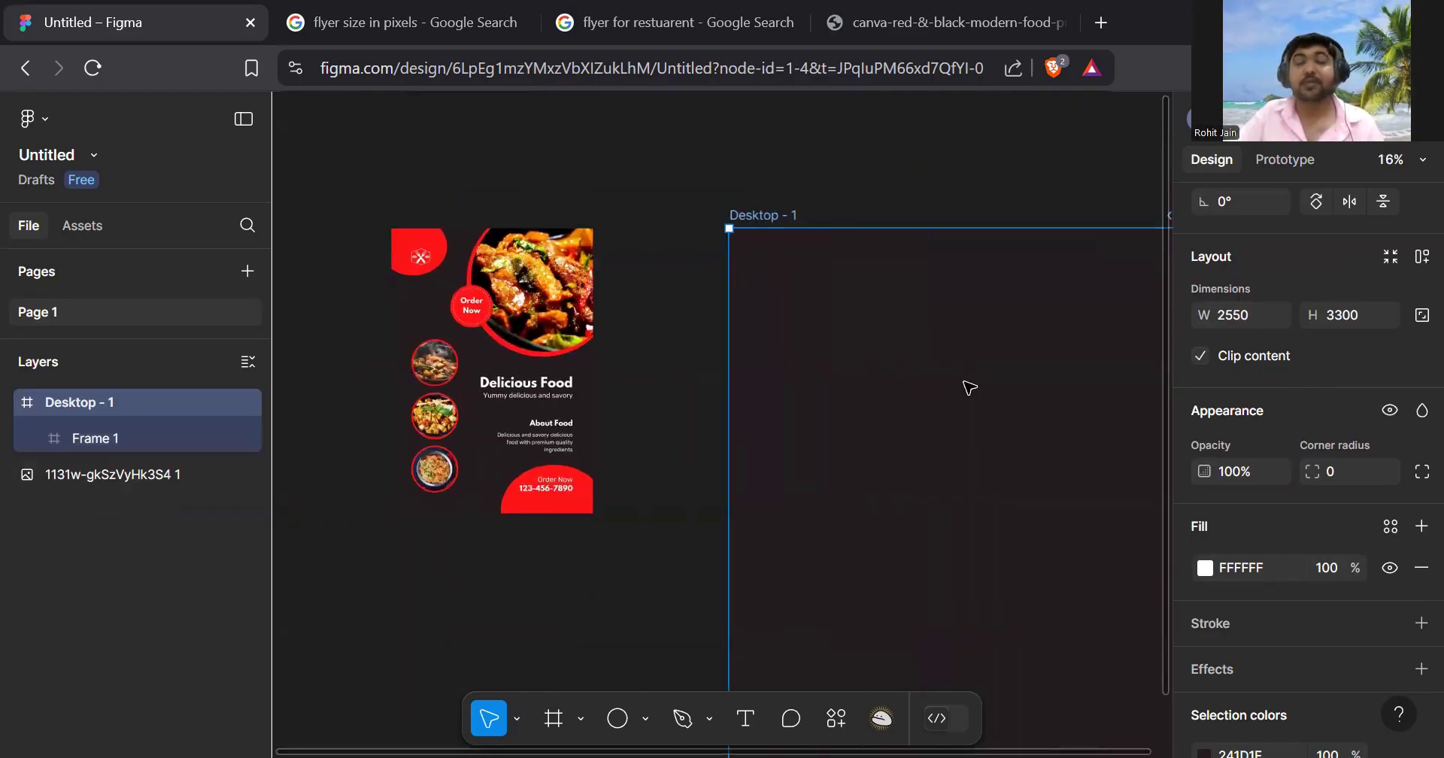
pyautogui.click(969, 387)
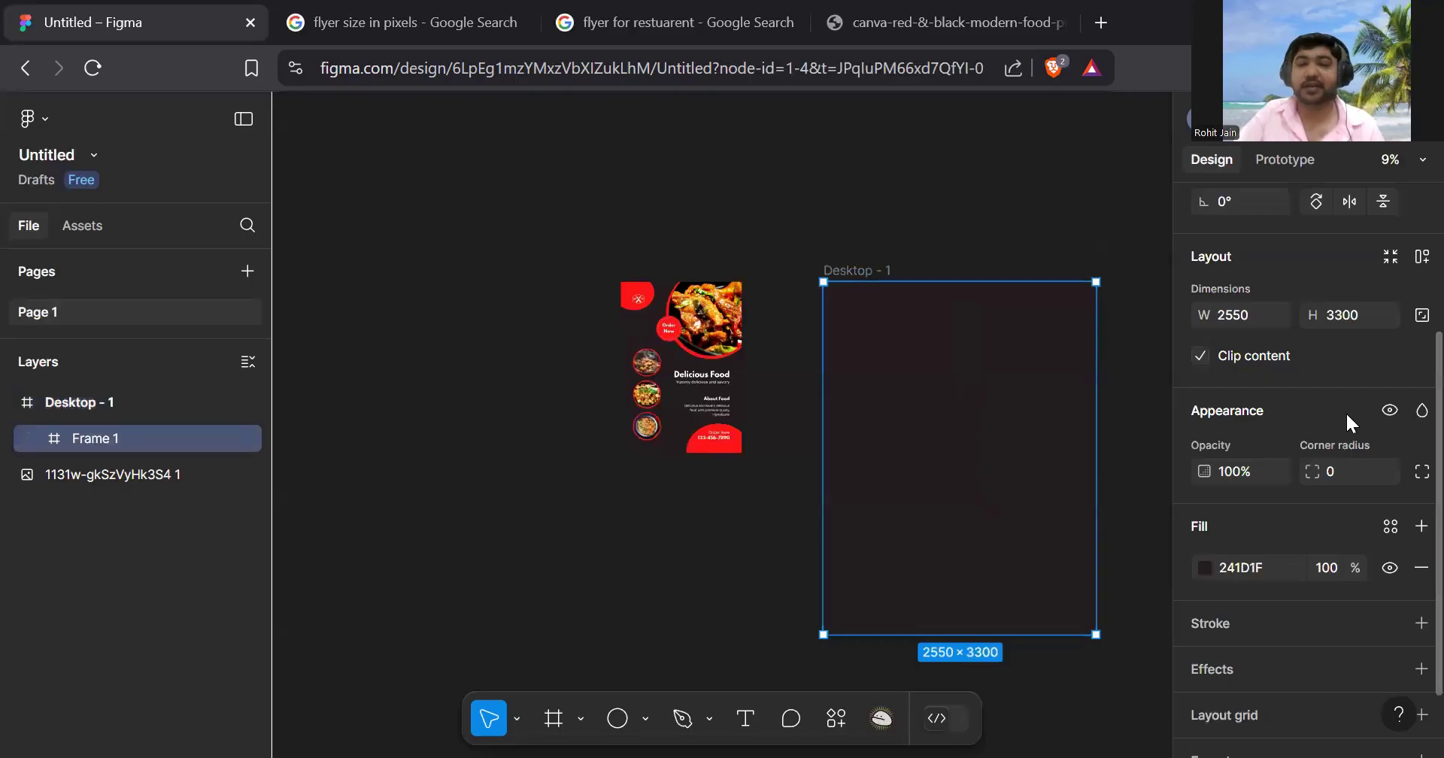
# - Inspect Frame 1's fill with the eyedropper, then cancel so it stays dark 241D1F
pyautogui.scroll(-1, 1293, 421)
pyautogui.click(1205, 484)
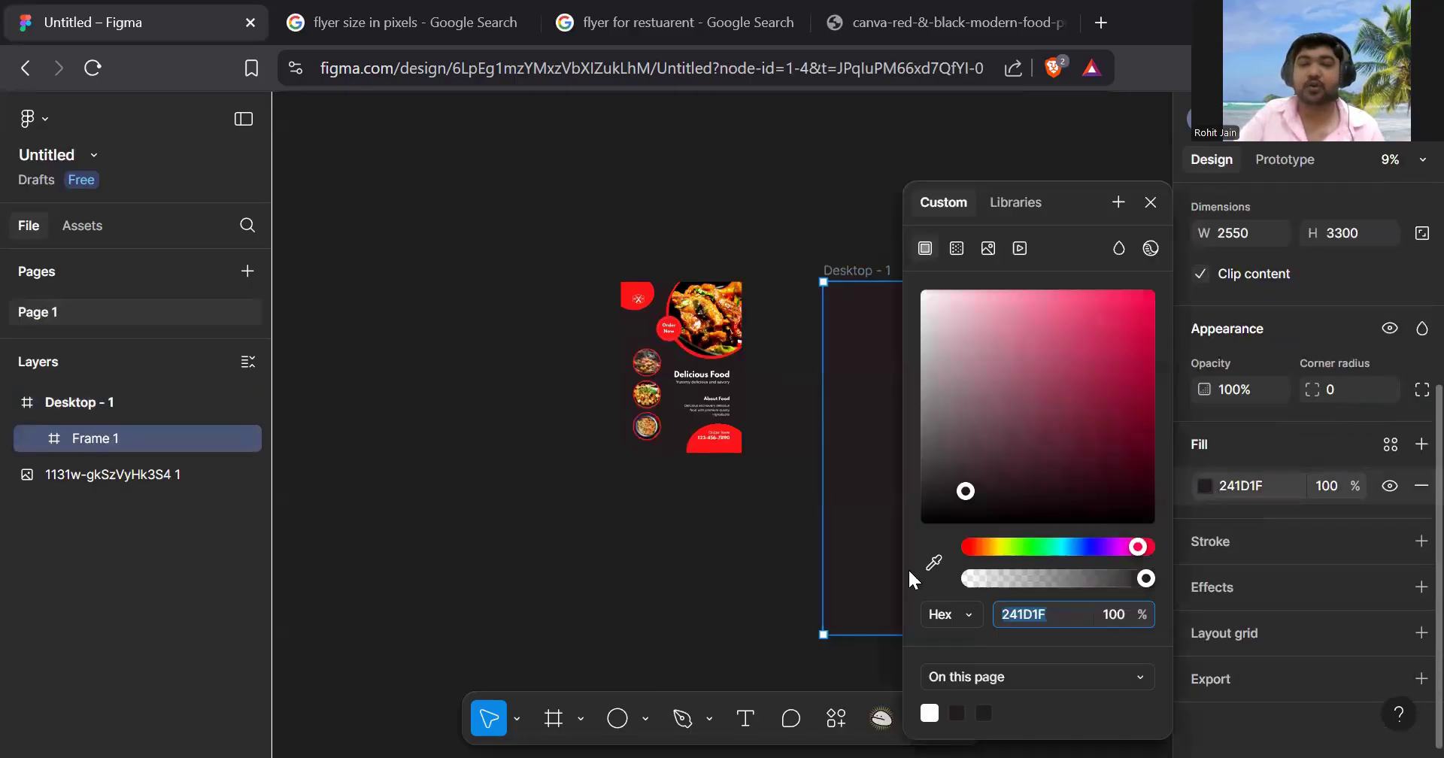
pyautogui.click(933, 562)
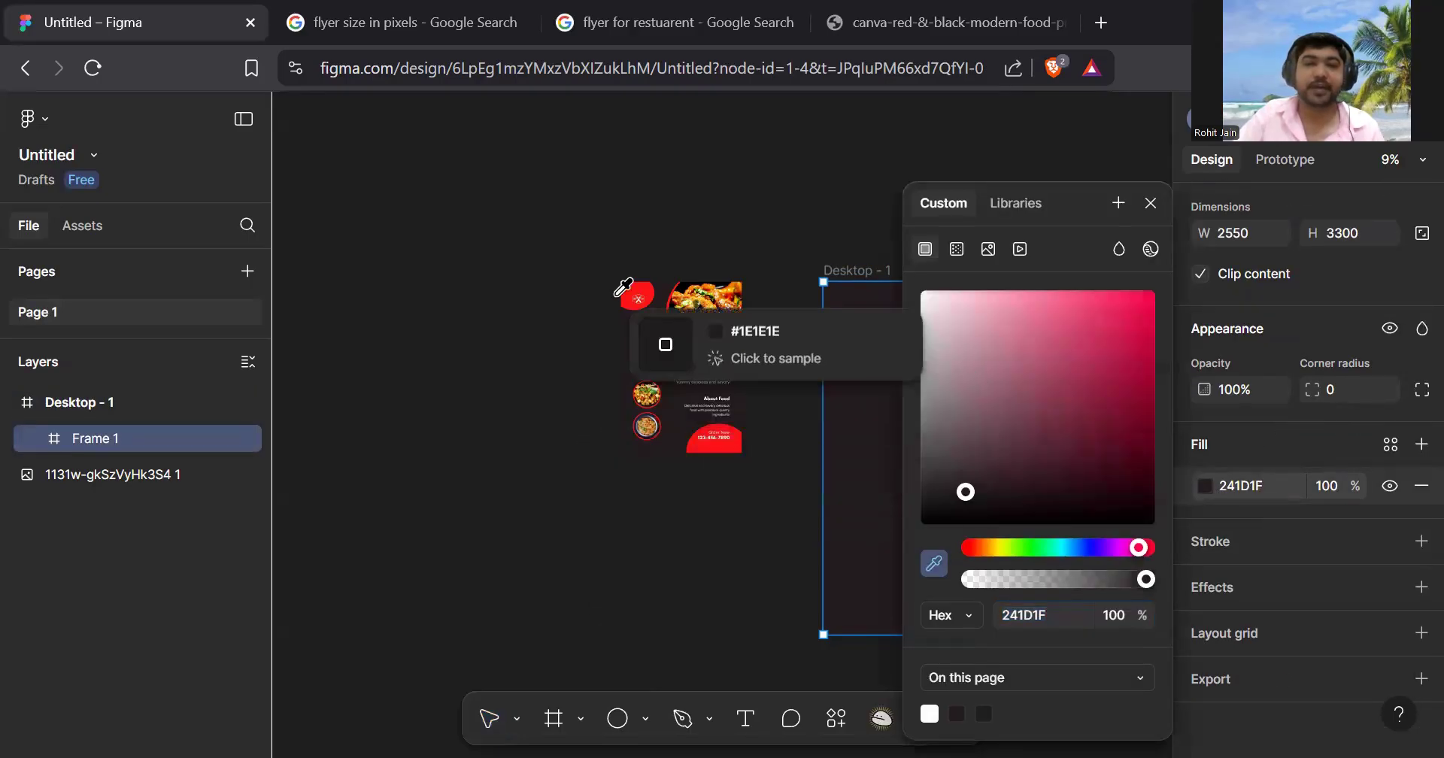
pyautogui.press('Escape')
# - Zoom around the logo area and bring up the list of shape types
pyautogui.hscroll(2, 759, 193)
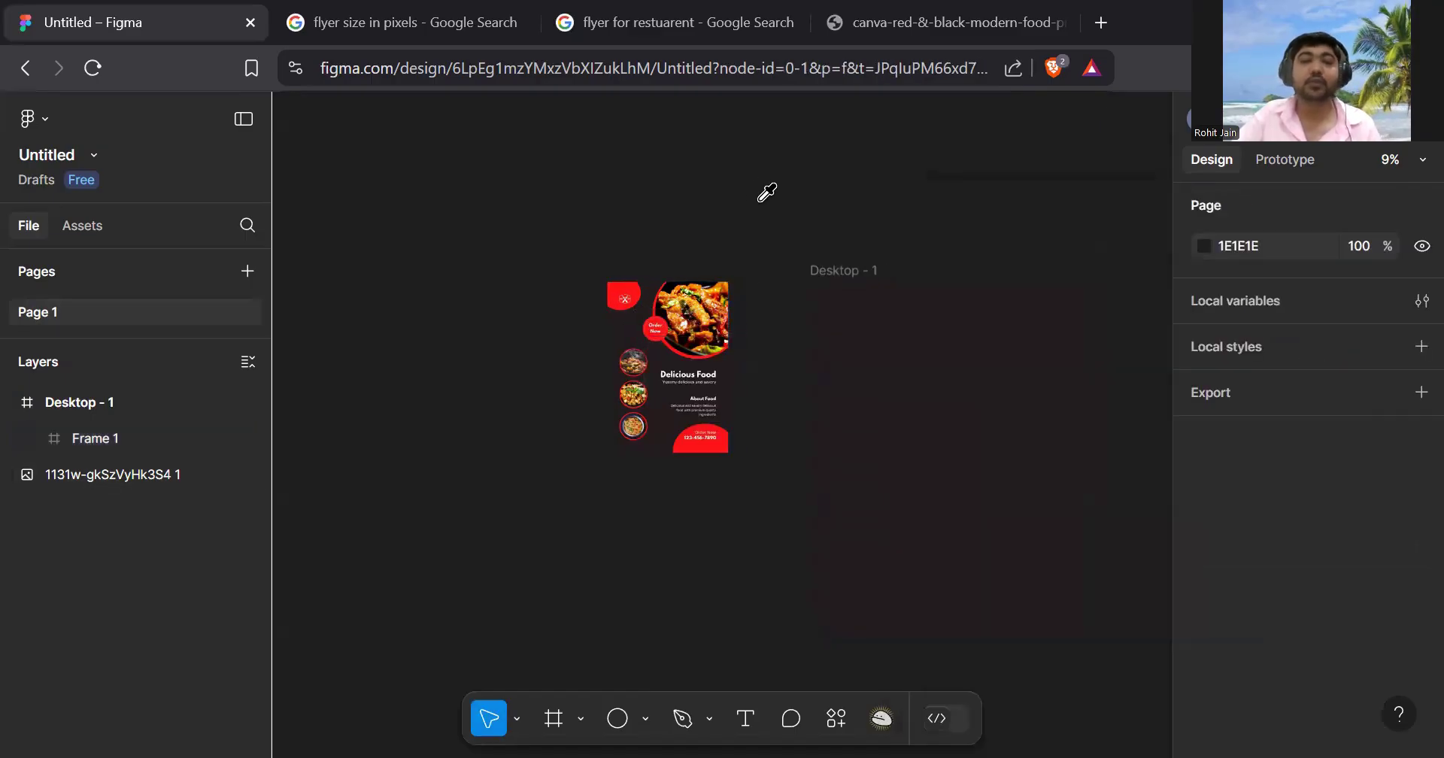
pyautogui.scroll(3, 752, 308)
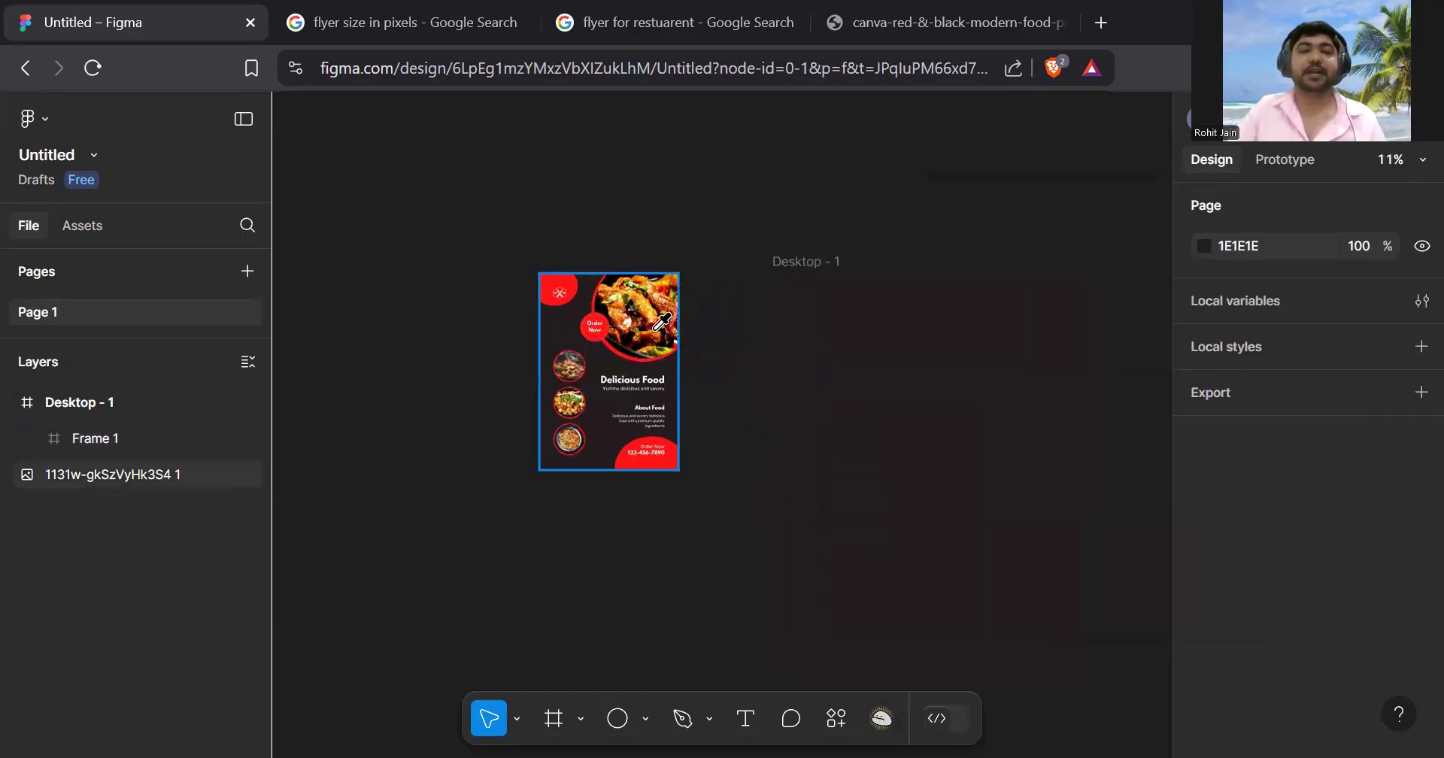
pyautogui.hscroll(2, 454, 294)
pyautogui.scroll(8, 455, 293)
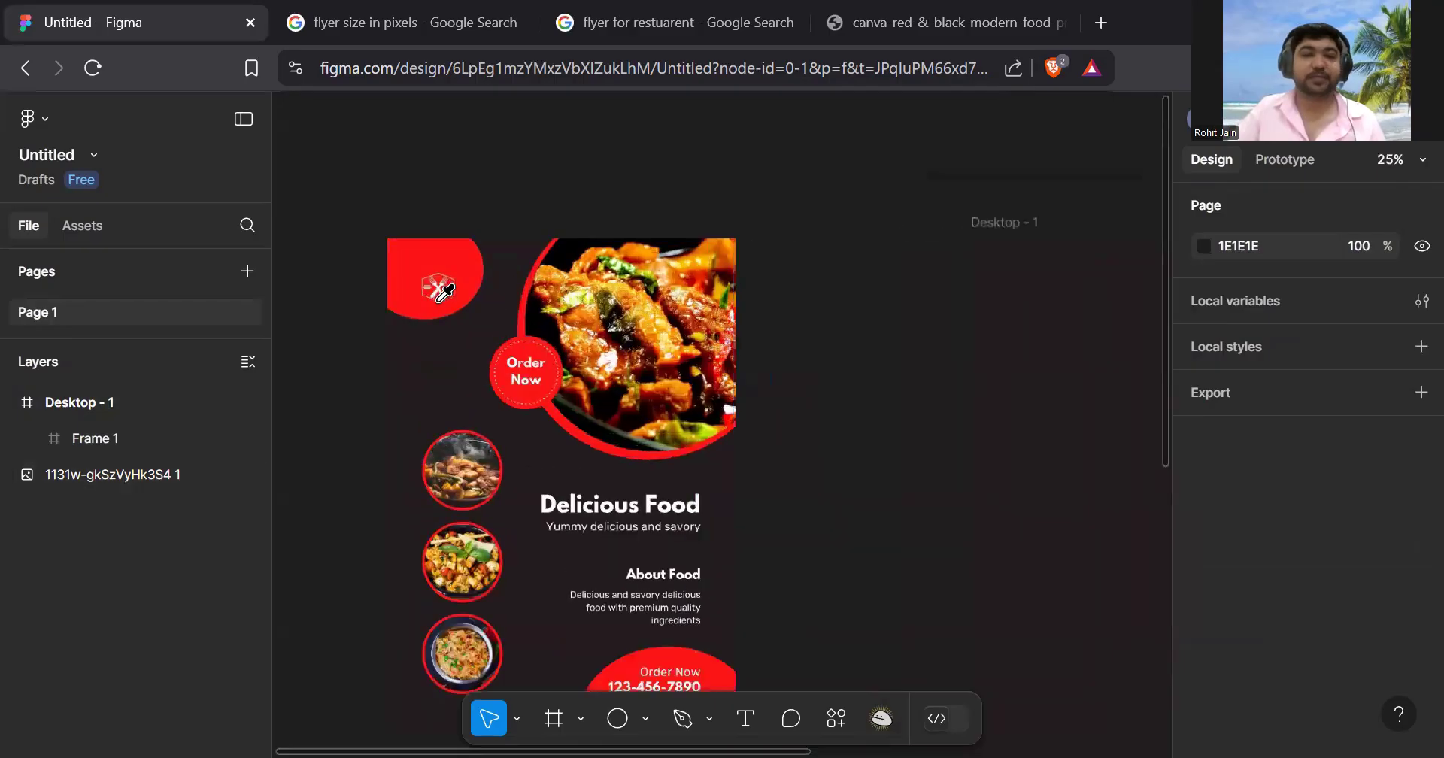
pyautogui.scroll(-2, 518, 259)
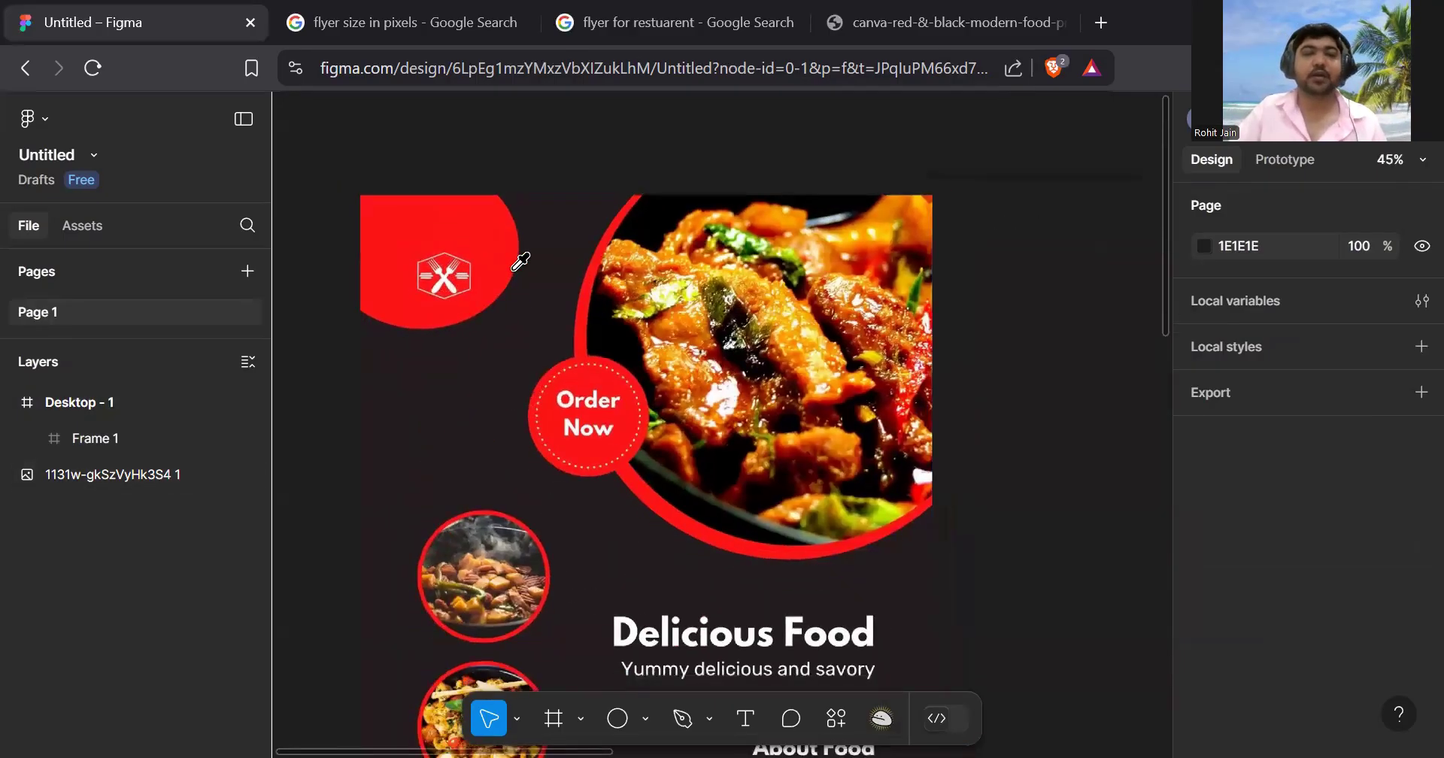
pyautogui.scroll(-5, 519, 261)
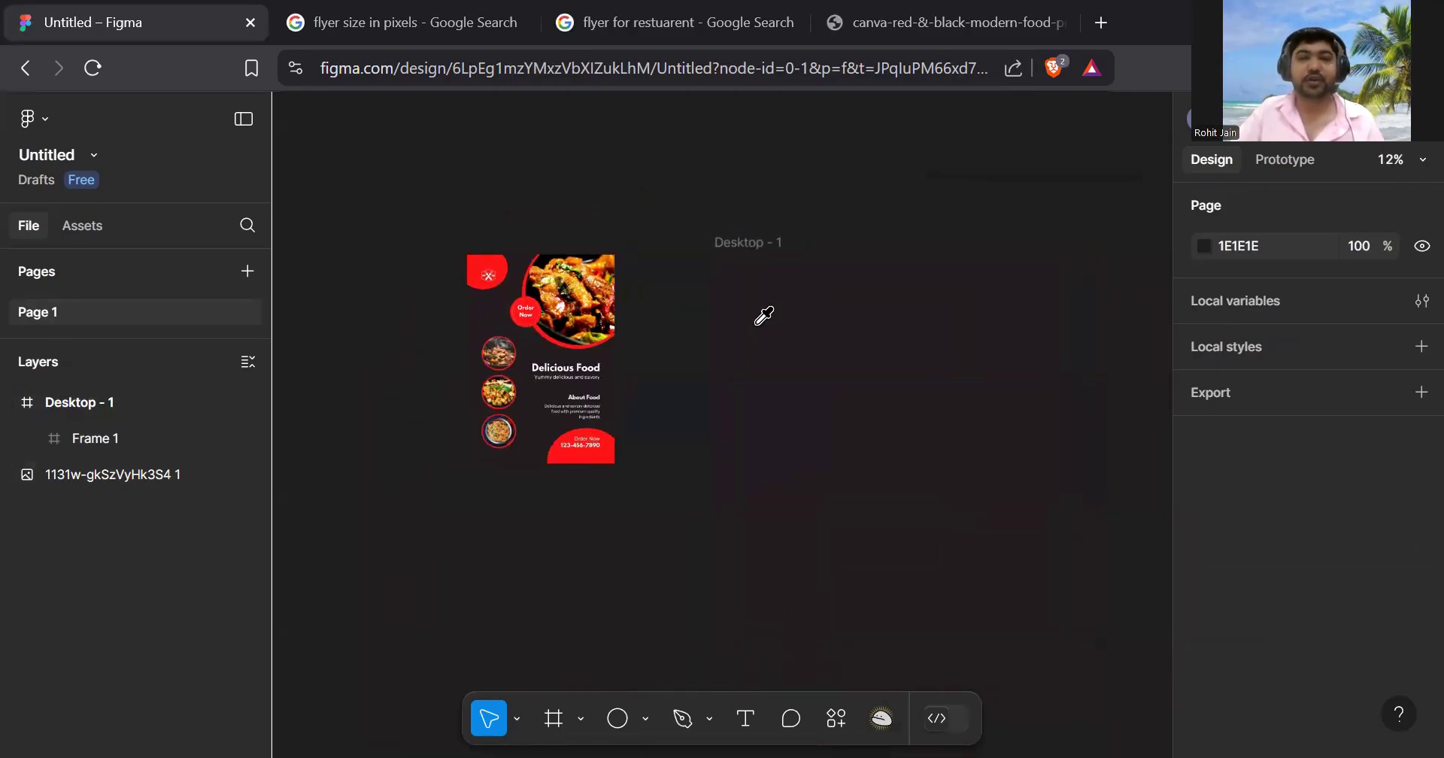
pyautogui.click(647, 733)
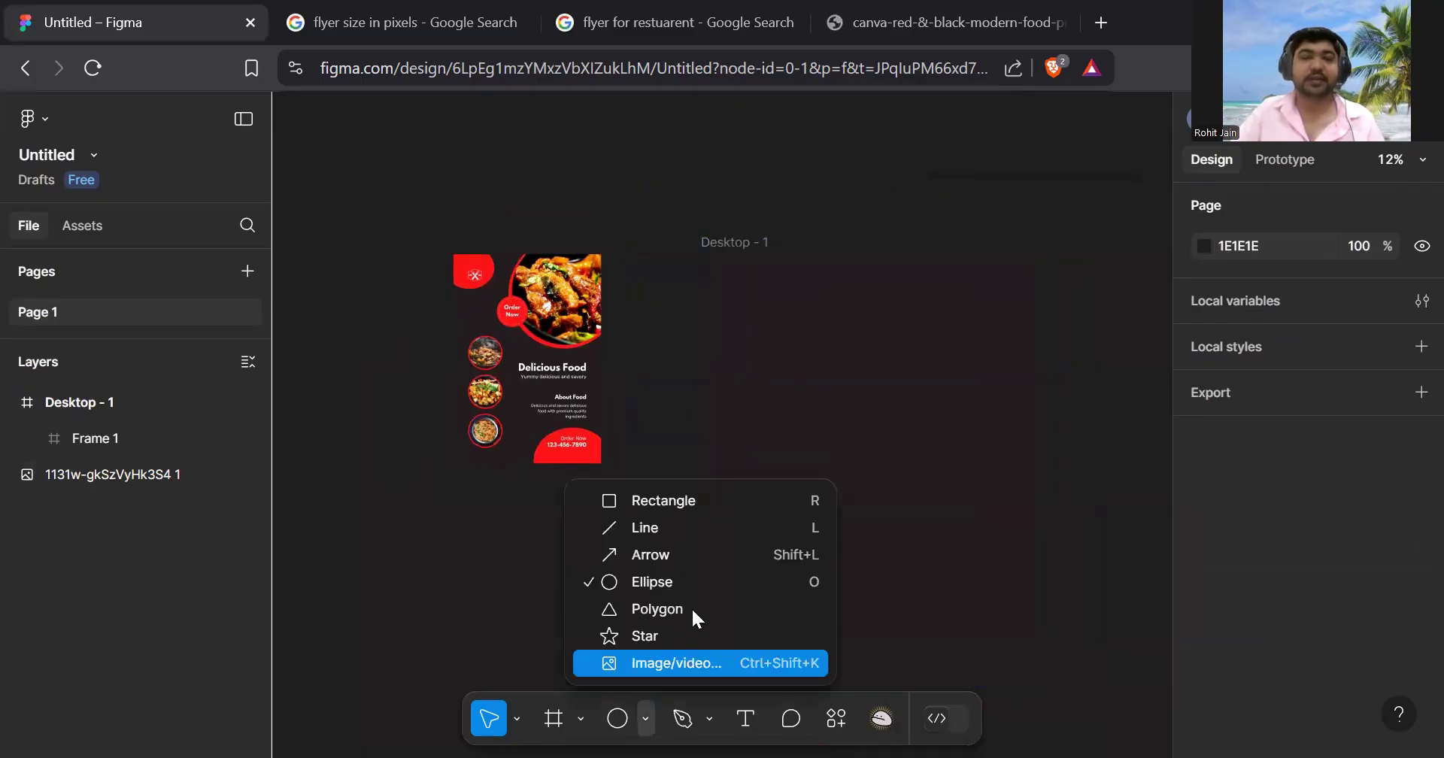
# - Draw a 1339 × 1339 circle partly cropped at the frame's top-left corner
pyautogui.click(696, 582)
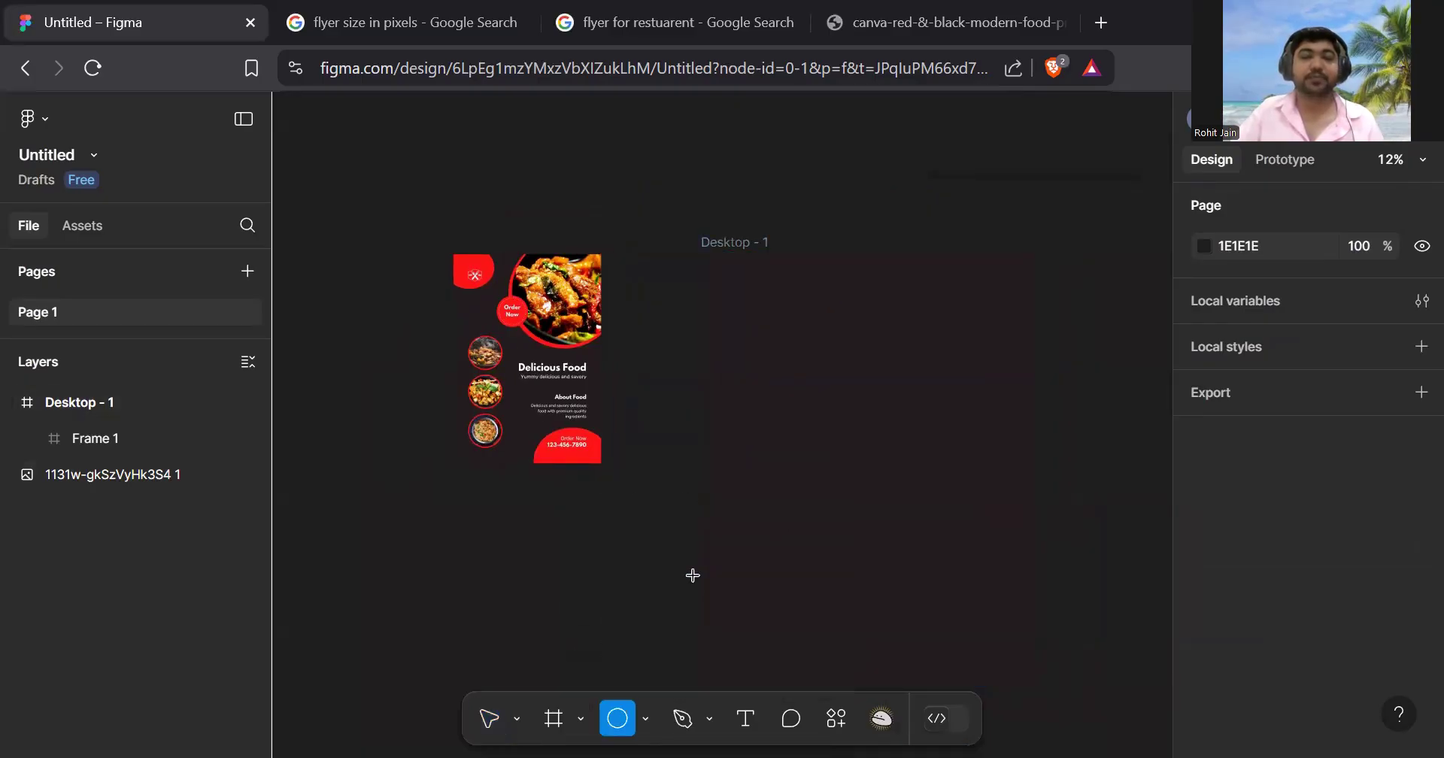
pyautogui.moveTo(737, 334); pyautogui.dragTo(841, 488)
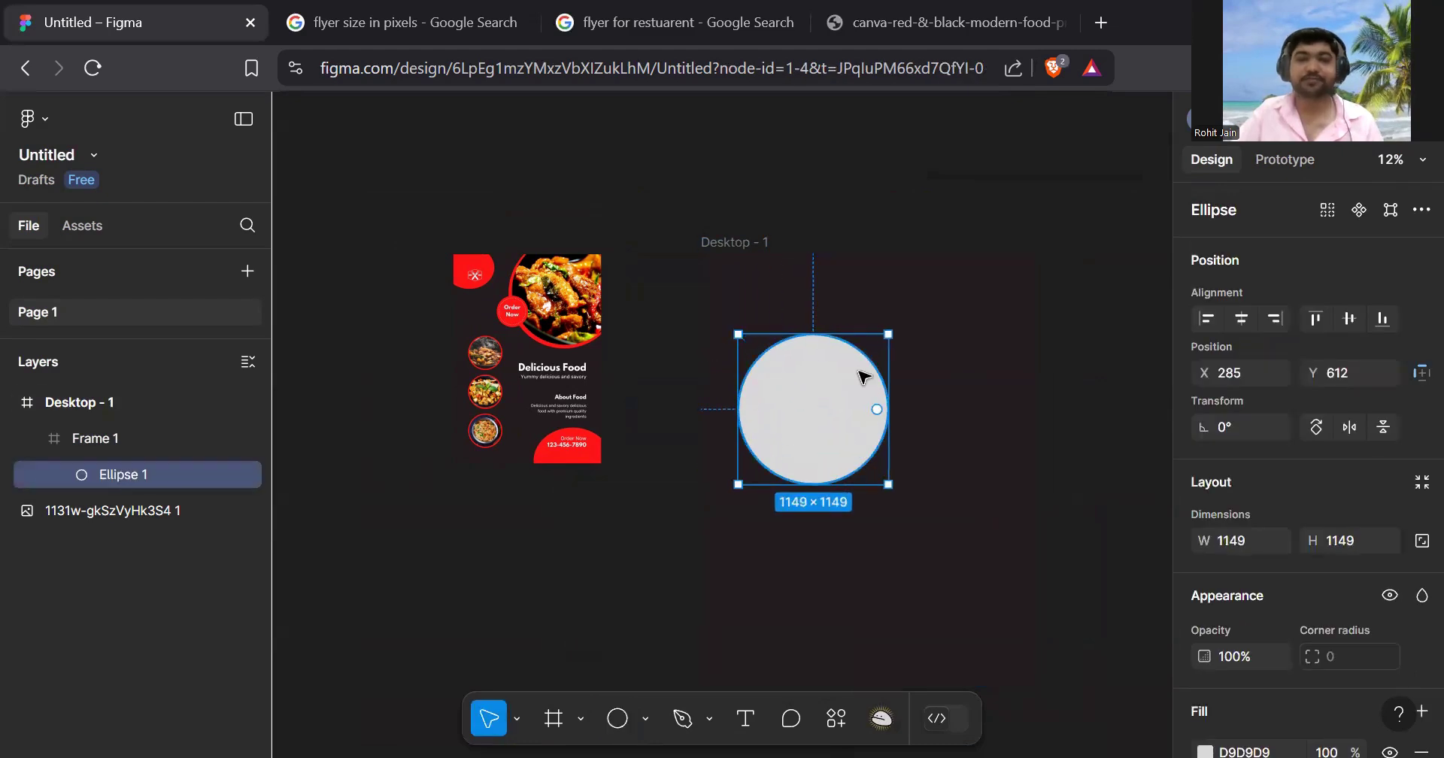
pyautogui.moveTo(852, 412); pyautogui.dragTo(786, 296)
pyautogui.moveTo(821, 359); pyautogui.dragTo(835, 383)
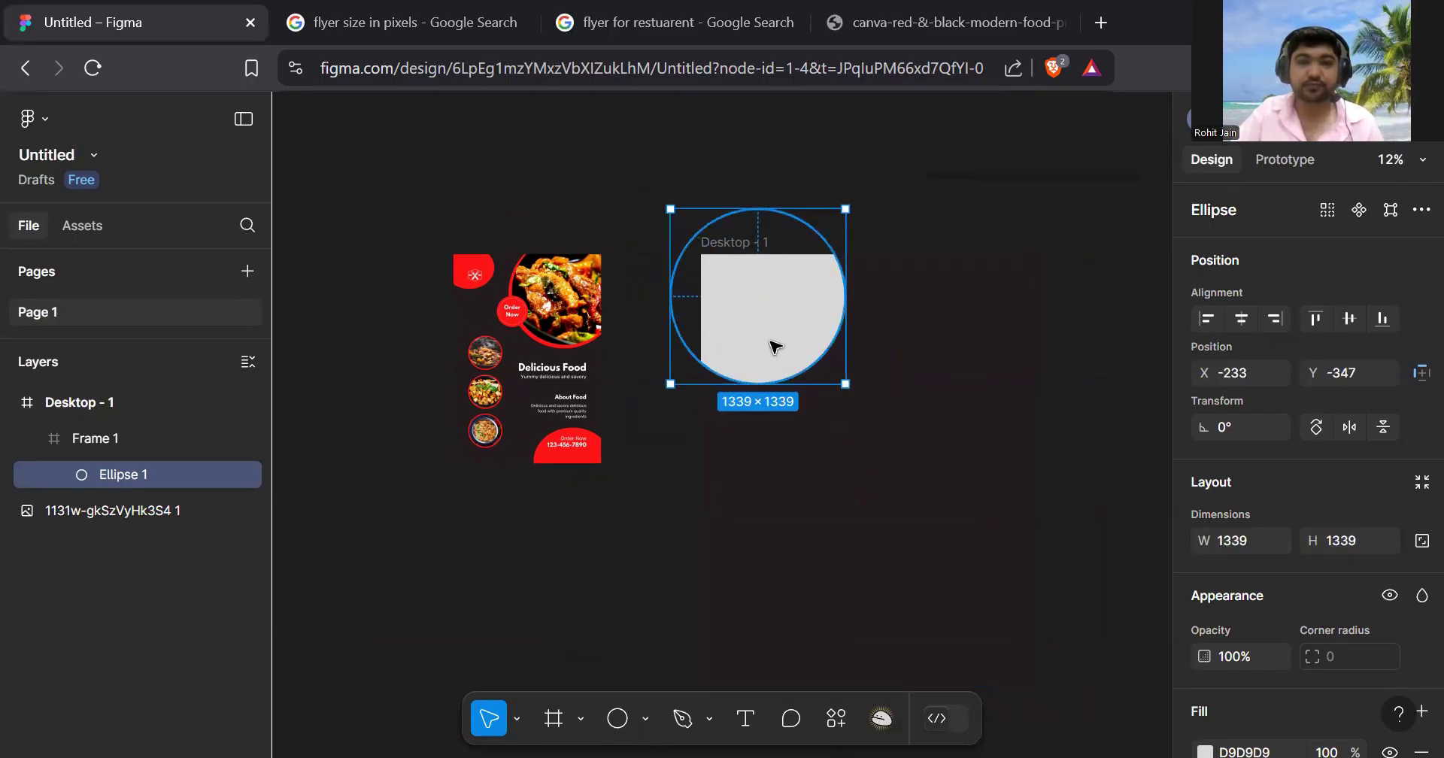
pyautogui.moveTo(775, 346); pyautogui.dragTo(773, 340)
pyautogui.scroll(-3, 1354, 466)
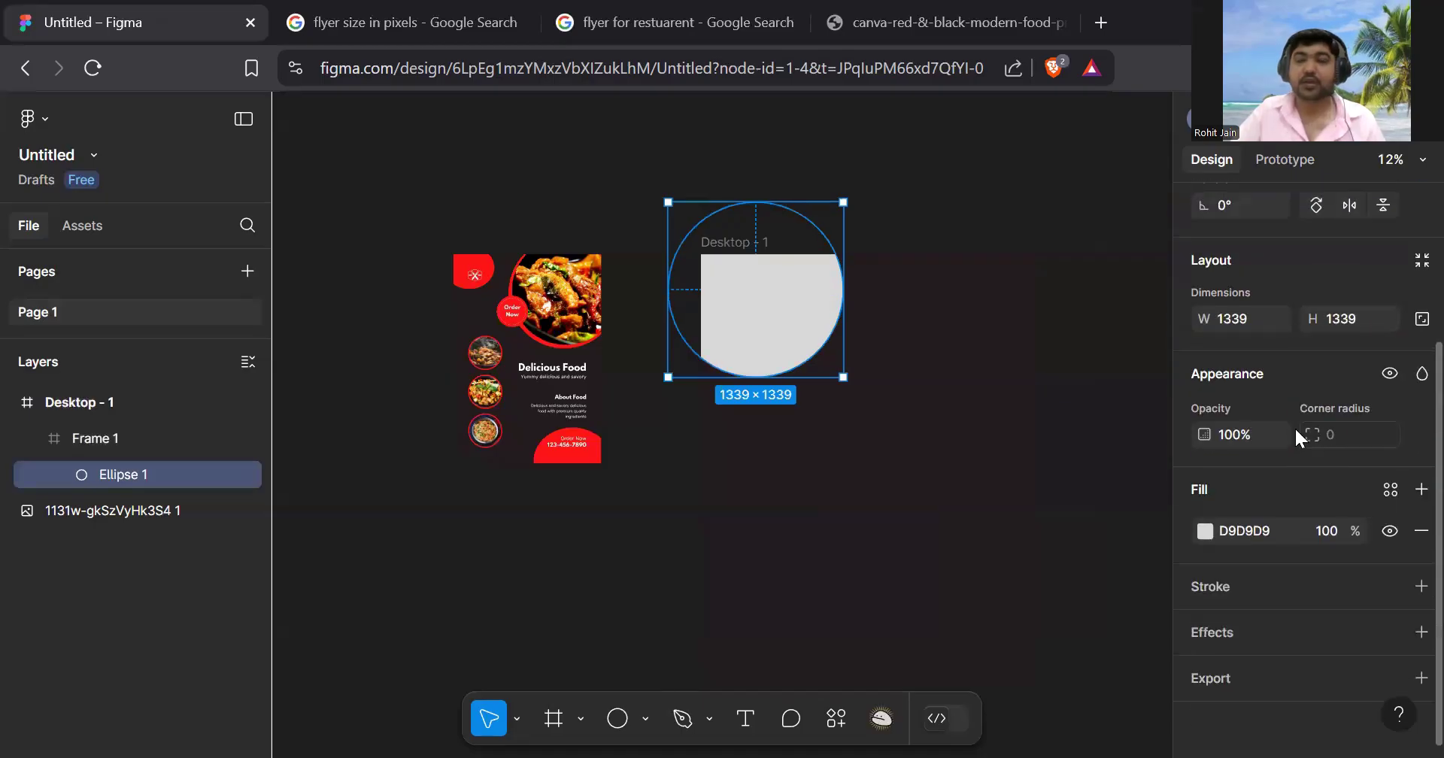
# - Fill the circle with the flyer logo's red, FF1617, sampled from the reference image
pyautogui.click(1204, 531)
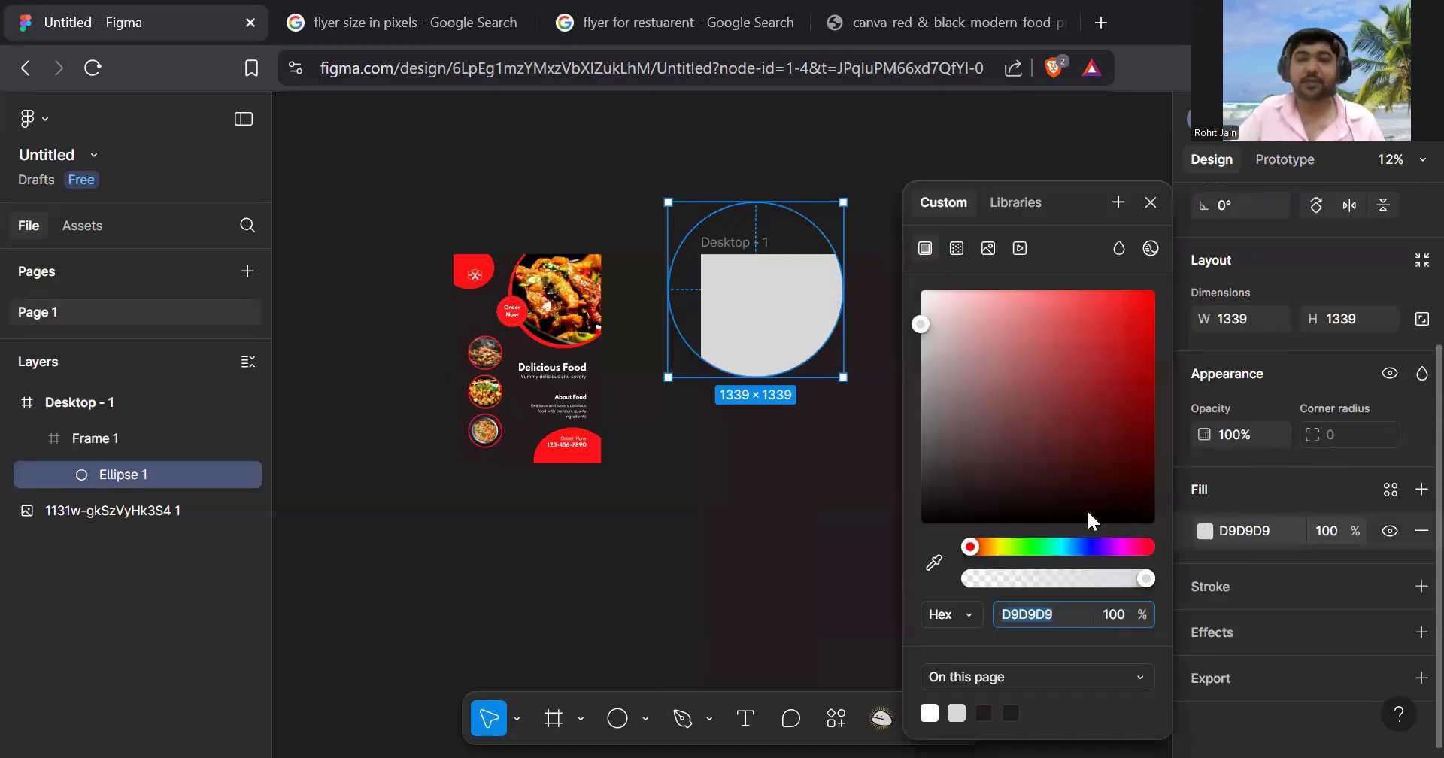
pyautogui.click(935, 564)
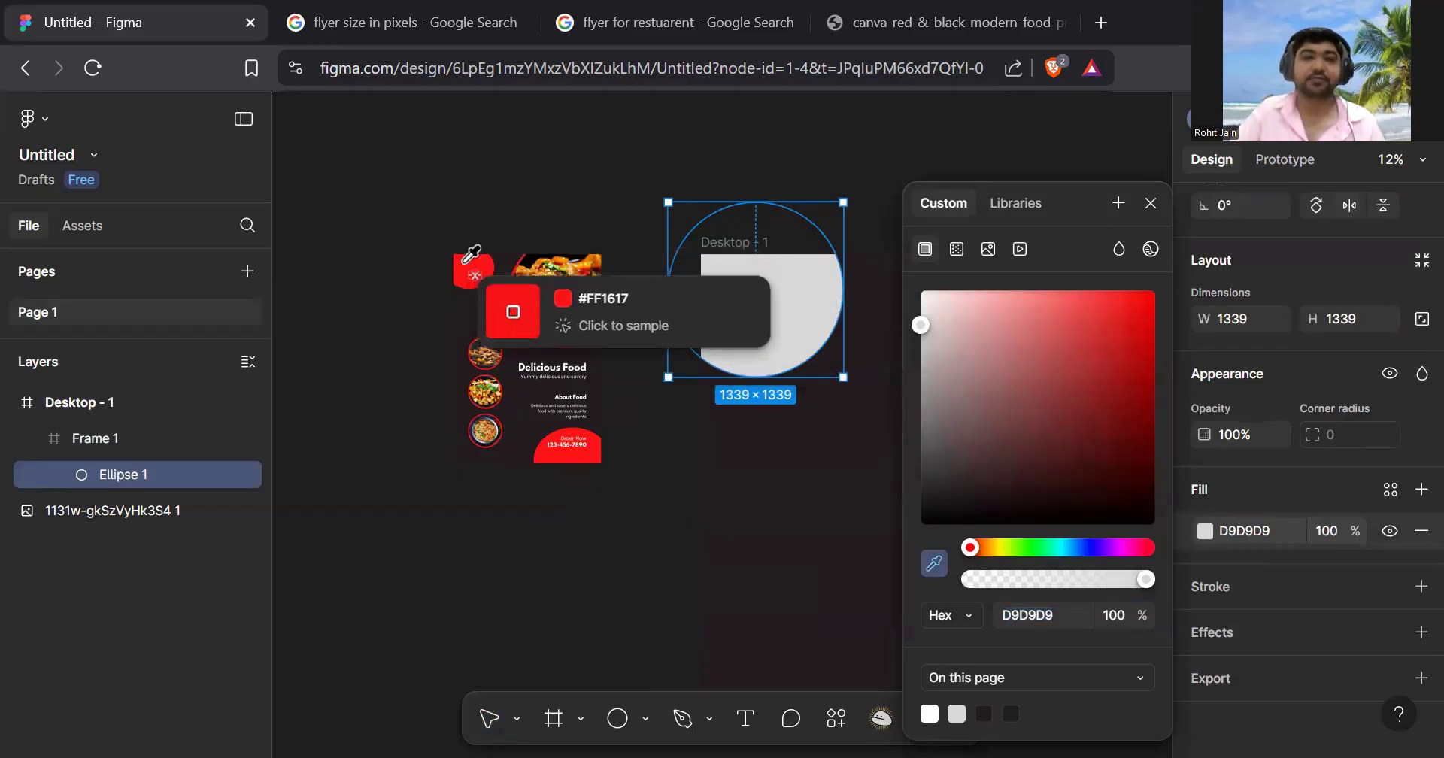
pyautogui.click(474, 268)
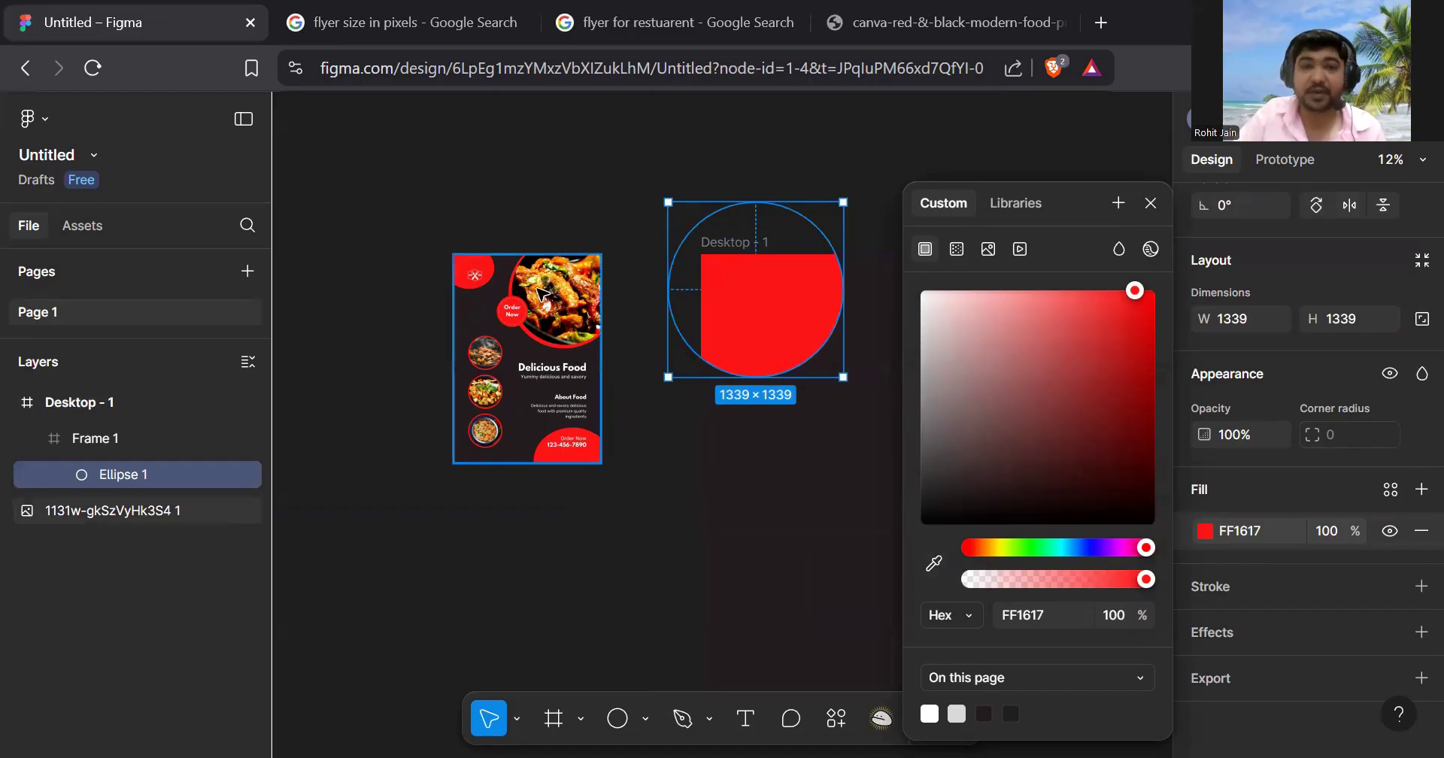
pyautogui.scroll(4, 485, 285)
pyautogui.scroll(-3, 483, 284)
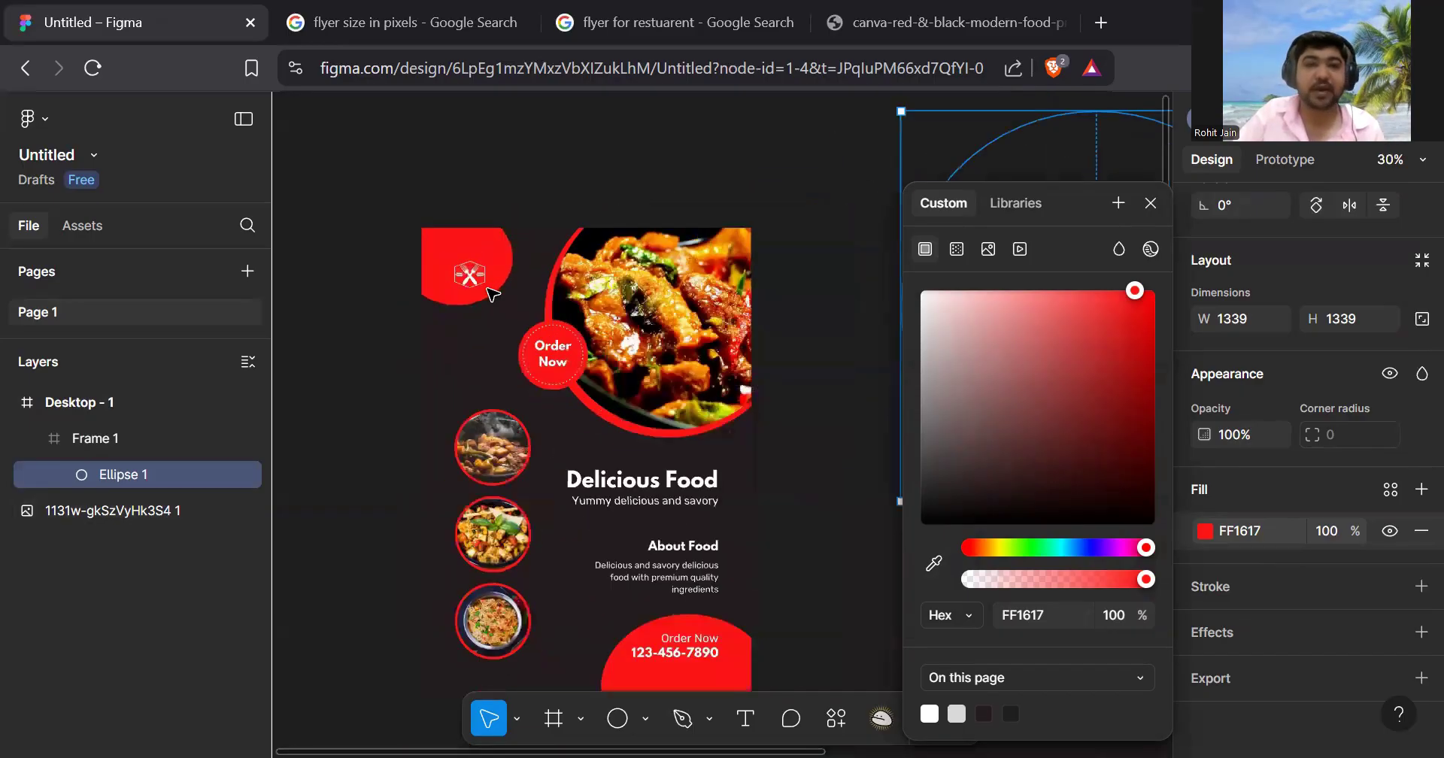
pyautogui.click(1151, 205)
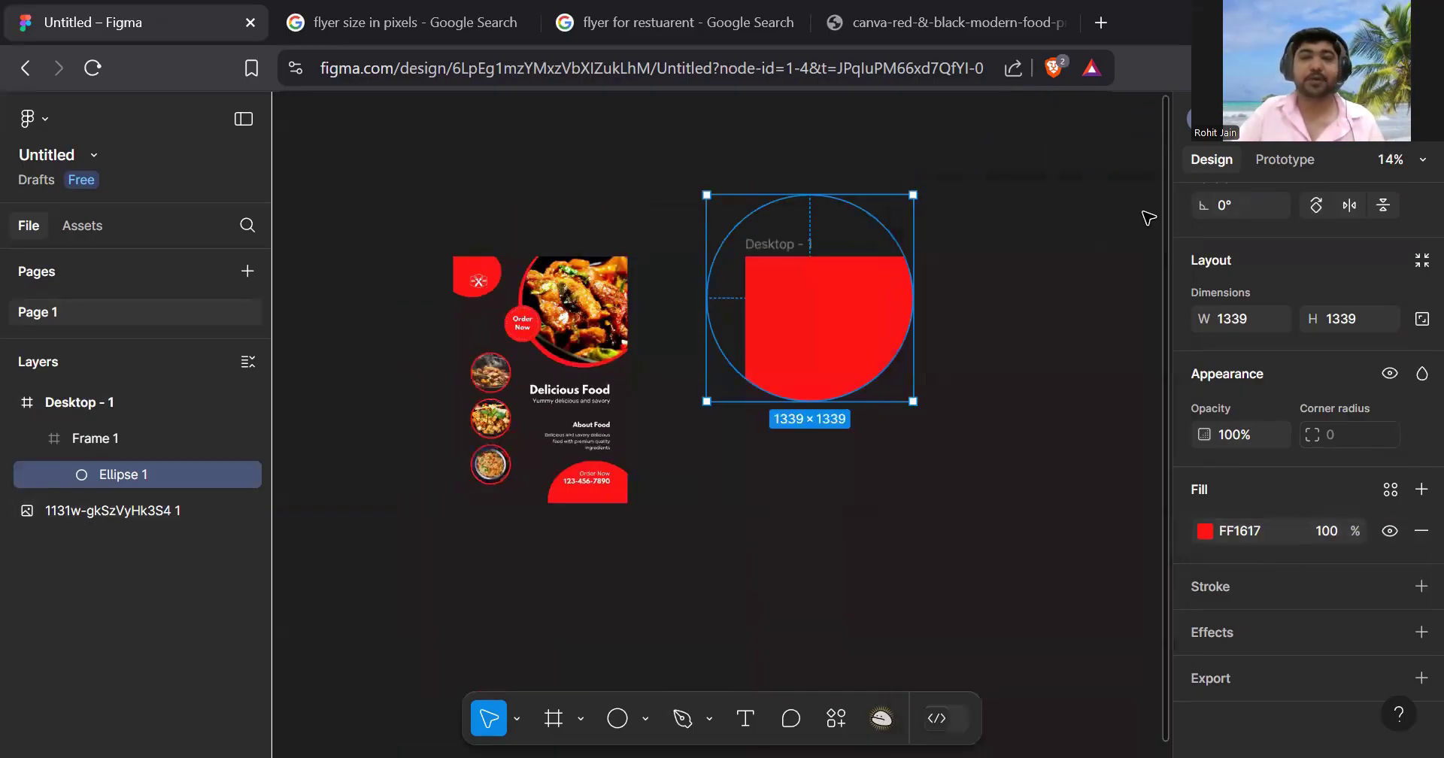
pyautogui.click(496, 183)
pyautogui.scroll(5, 478, 315)
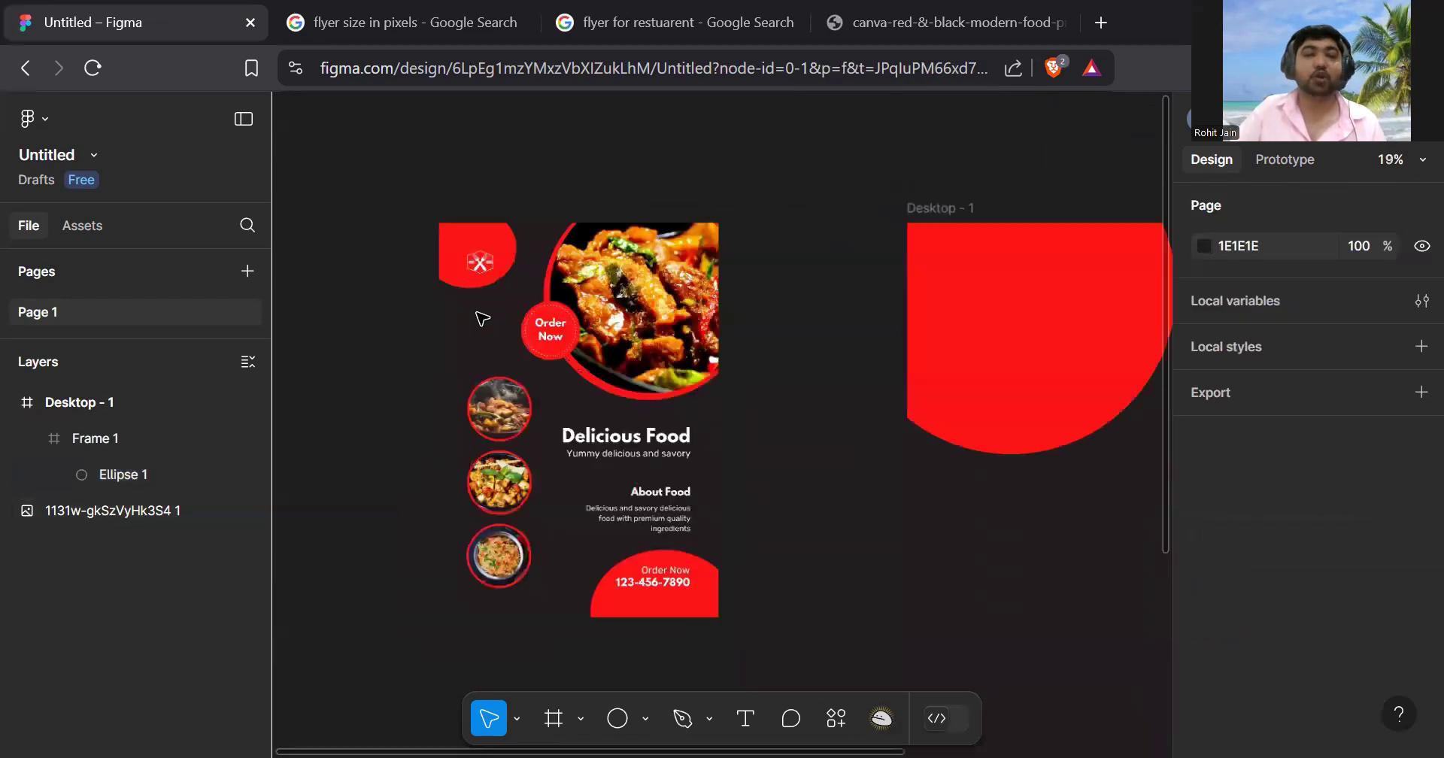
pyautogui.scroll(-5, 479, 316)
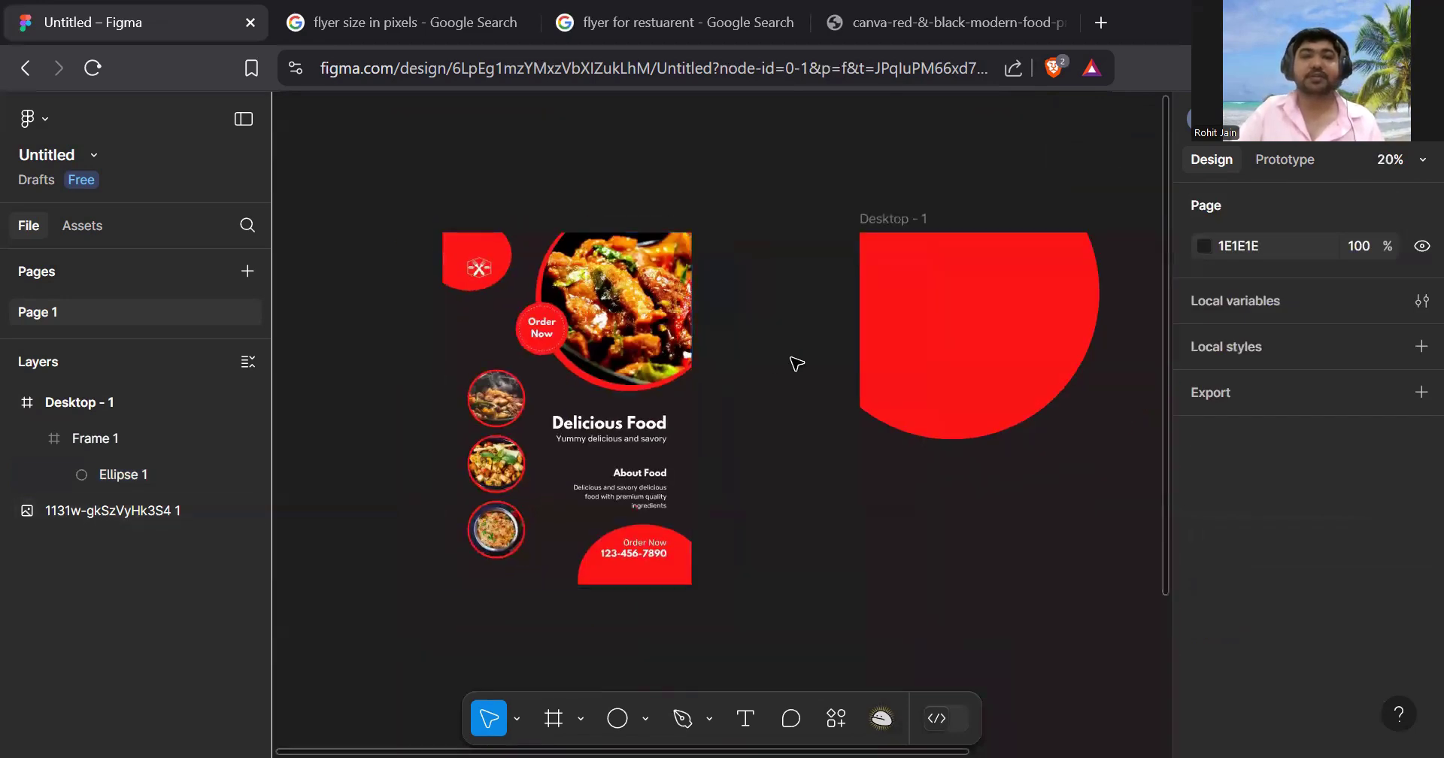
pyautogui.hscroll(5, 752, 361)
pyautogui.scroll(-4, 751, 364)
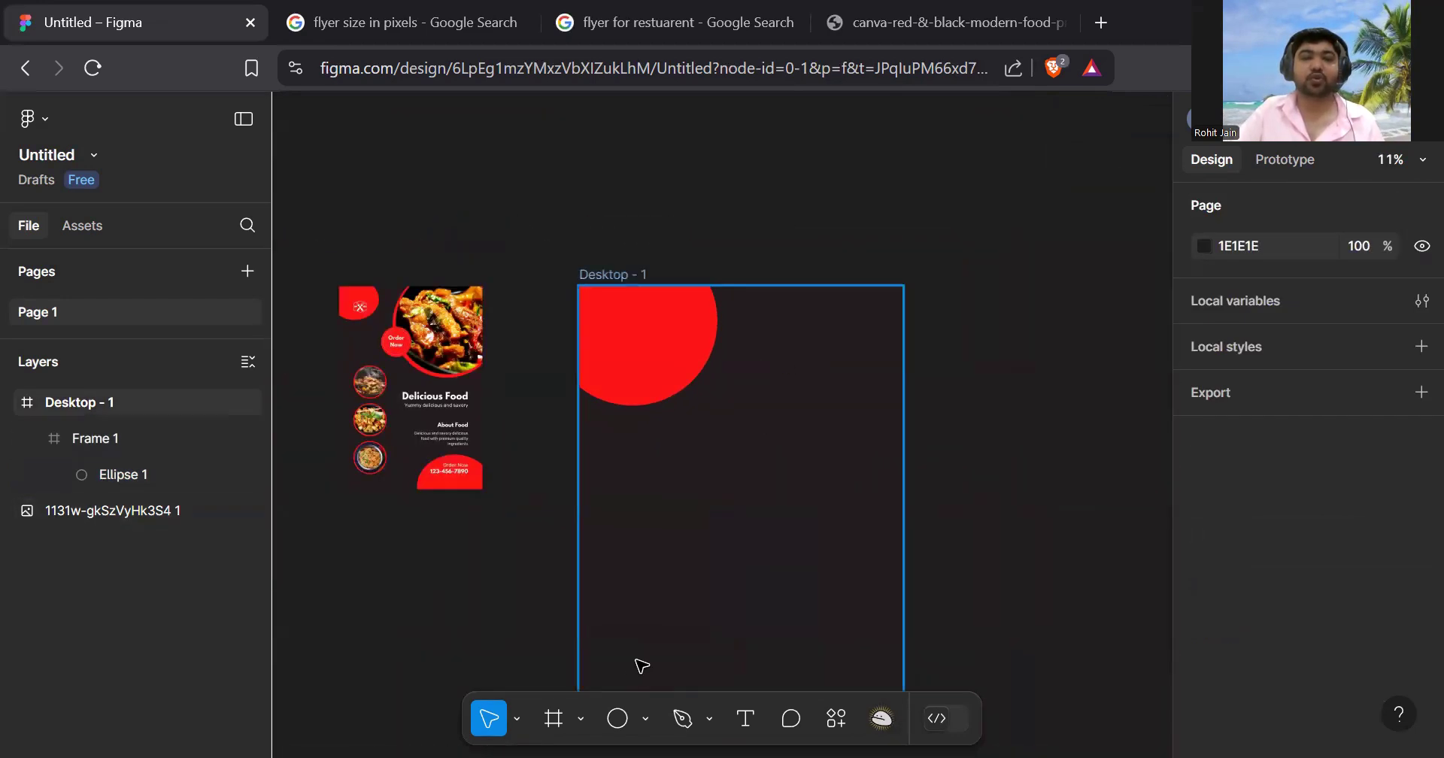
pyautogui.click(745, 720)
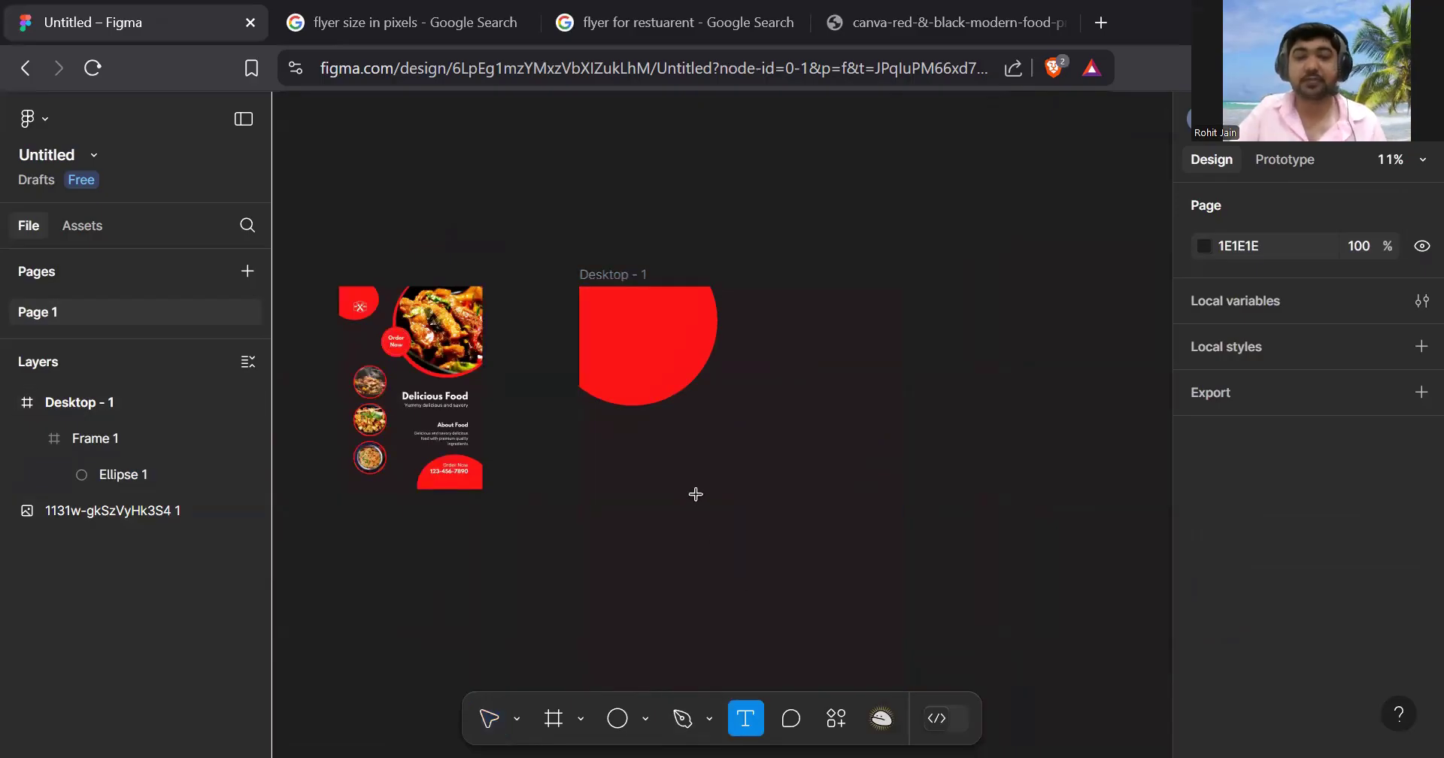
# - Add the LOGO text and set its font size to 50, then 80
pyautogui.click(831, 493)
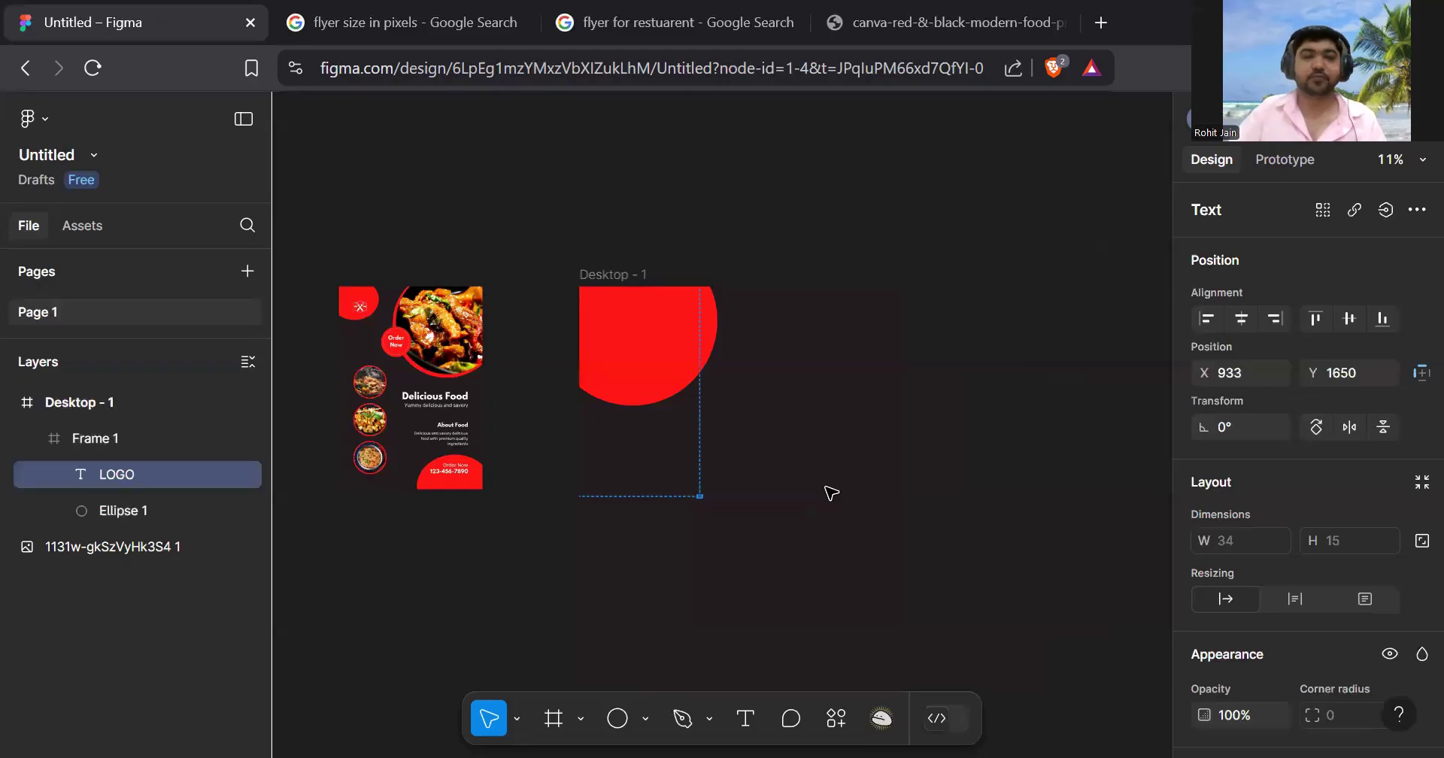
pyautogui.click(829, 494)
pyautogui.scroll(3, 684, 554)
pyautogui.scroll(5, 730, 489)
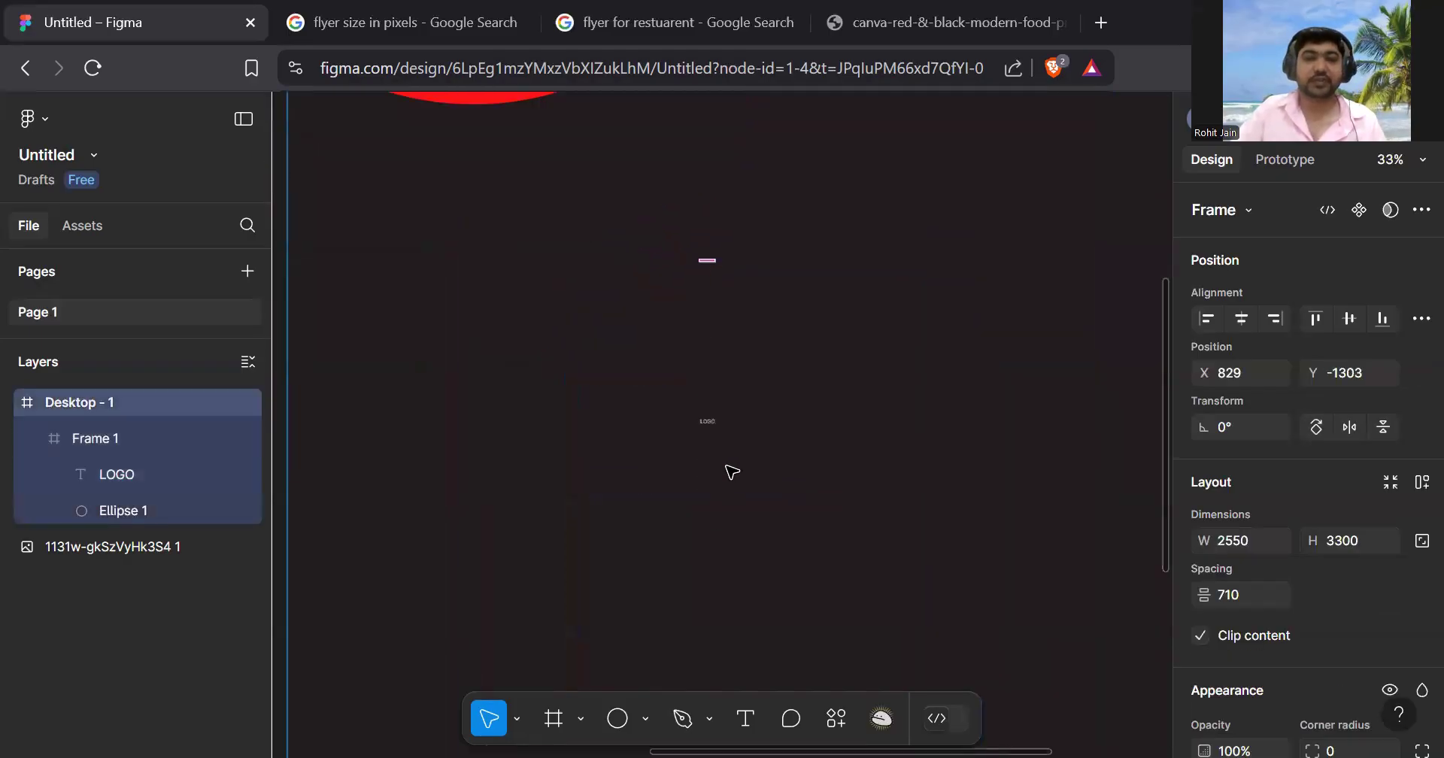
pyautogui.scroll(4, 731, 421)
pyautogui.scroll(-4, 722, 417)
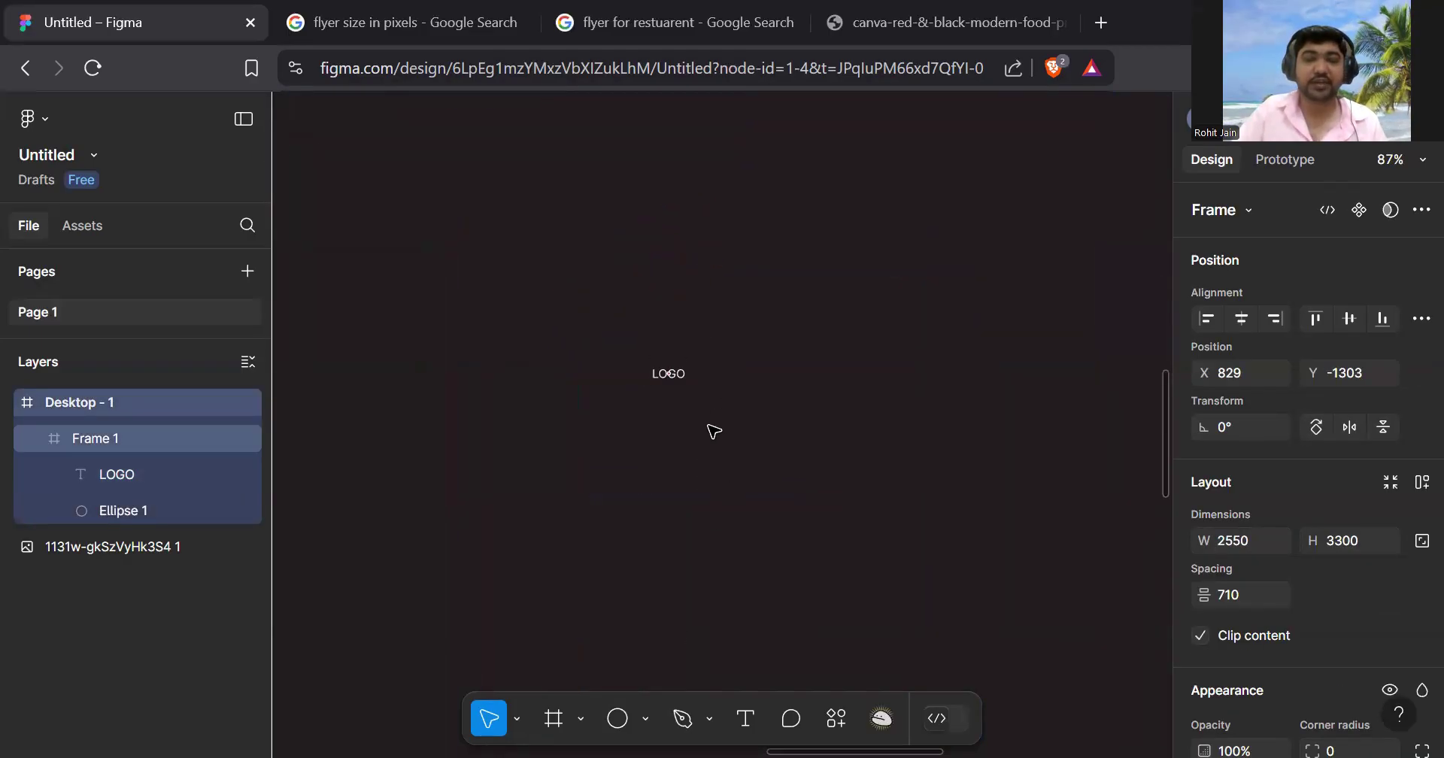
pyautogui.click(672, 375)
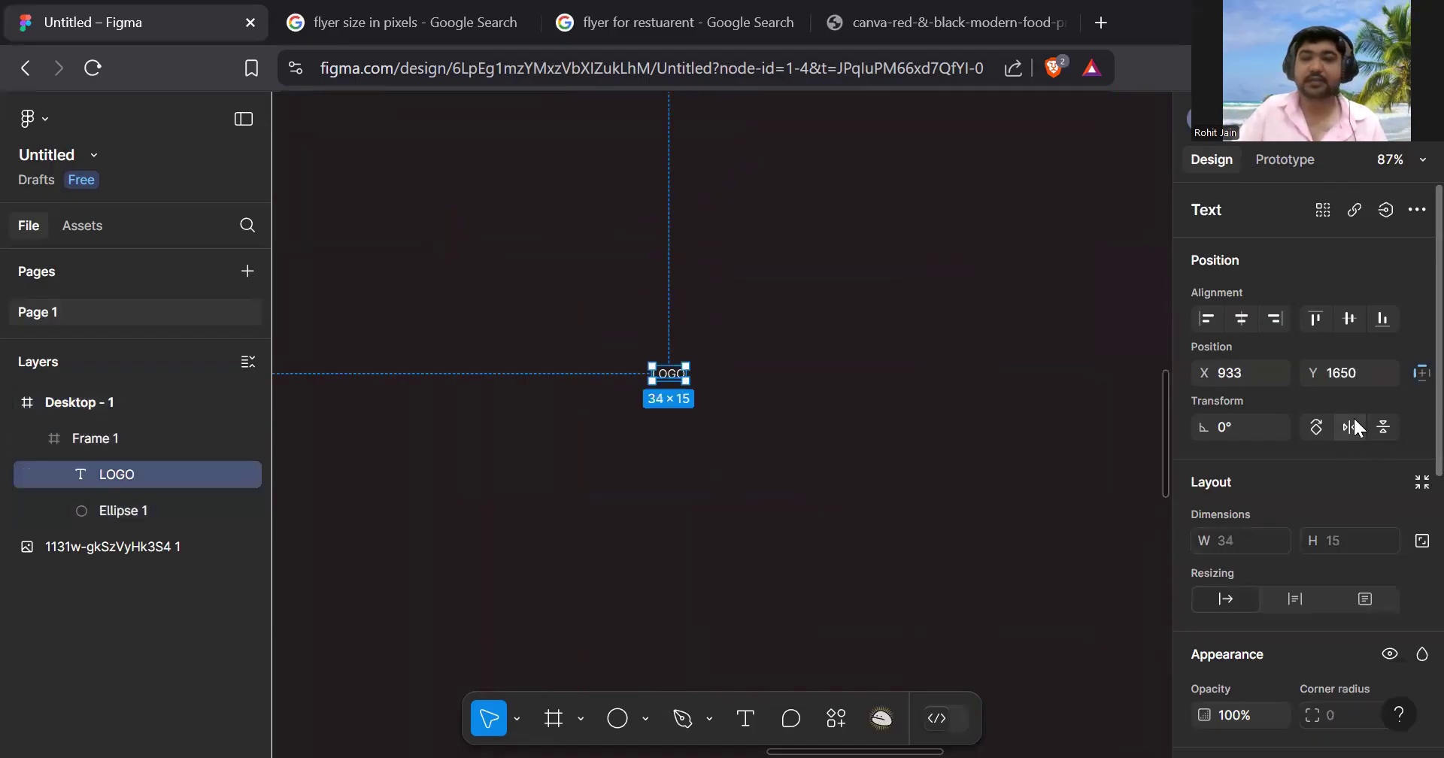
pyautogui.scroll(-4, 1350, 417)
pyautogui.scroll(-3, 1327, 453)
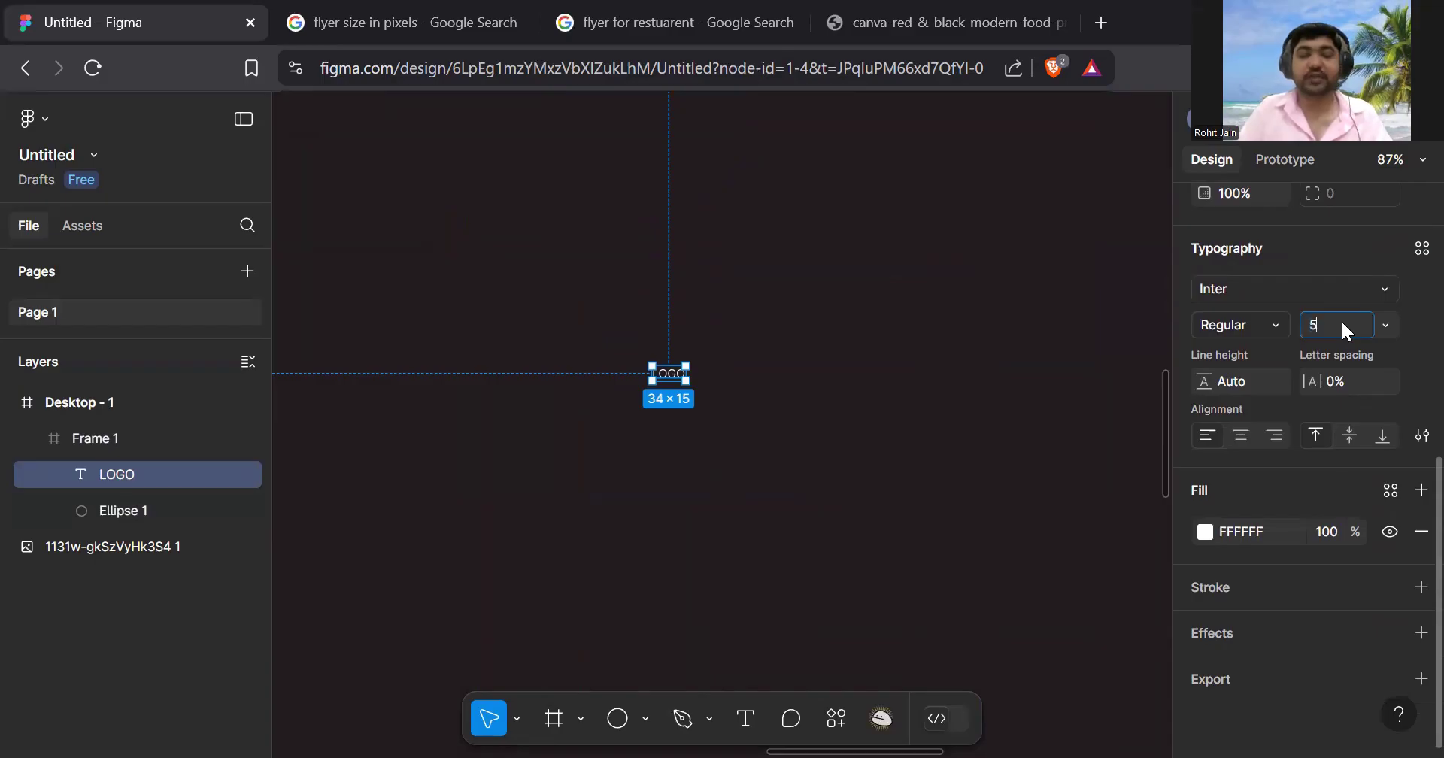
pyautogui.press('Return')
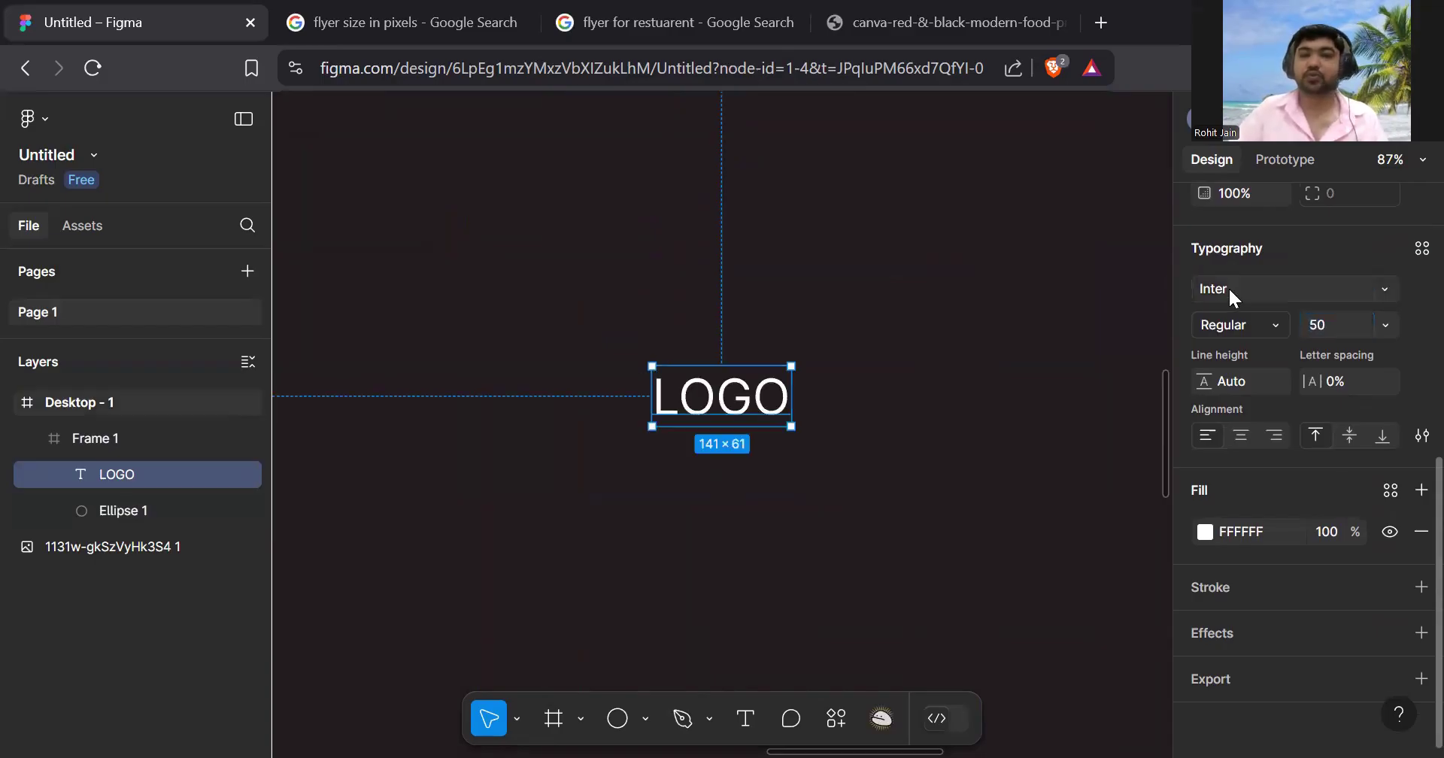
pyautogui.doubleClick(741, 400)
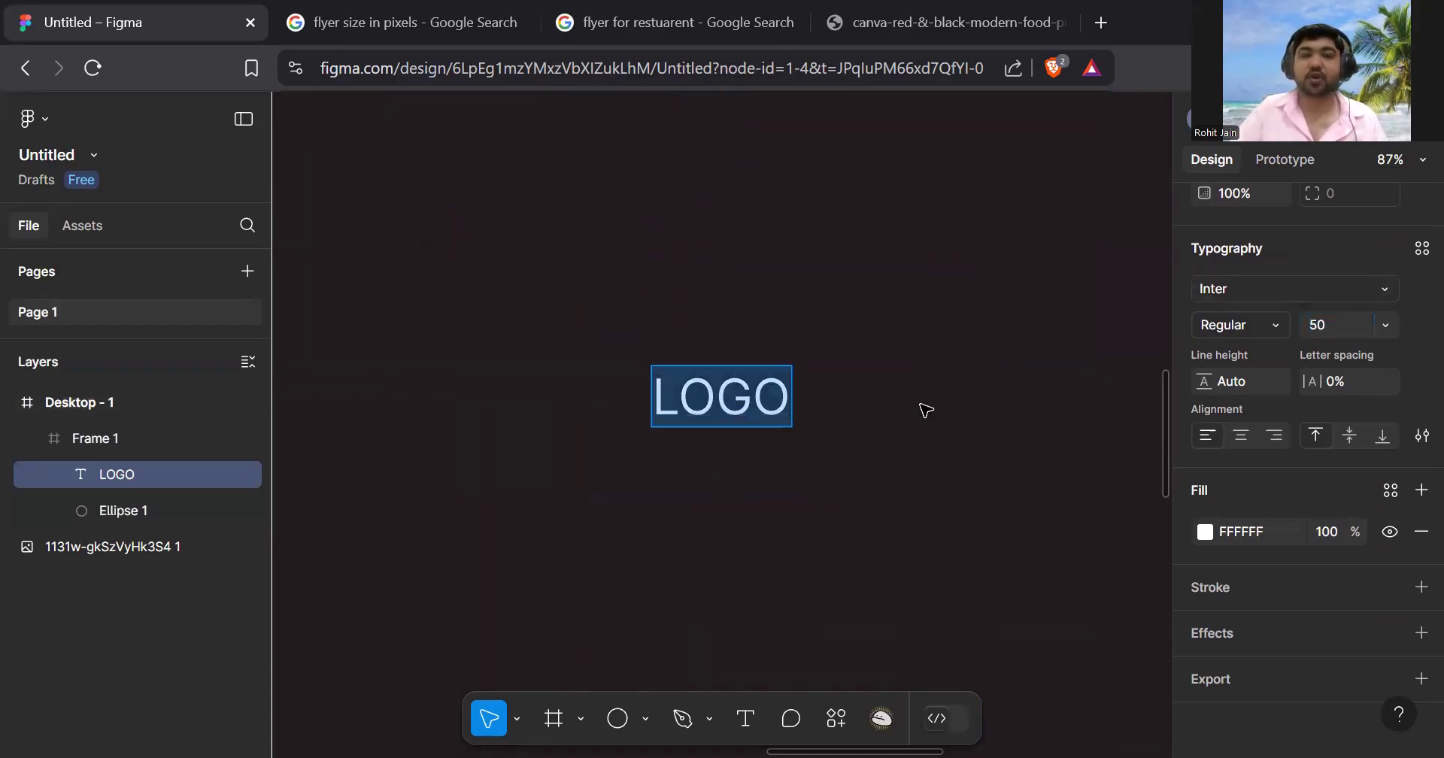
pyautogui.click(1370, 324)
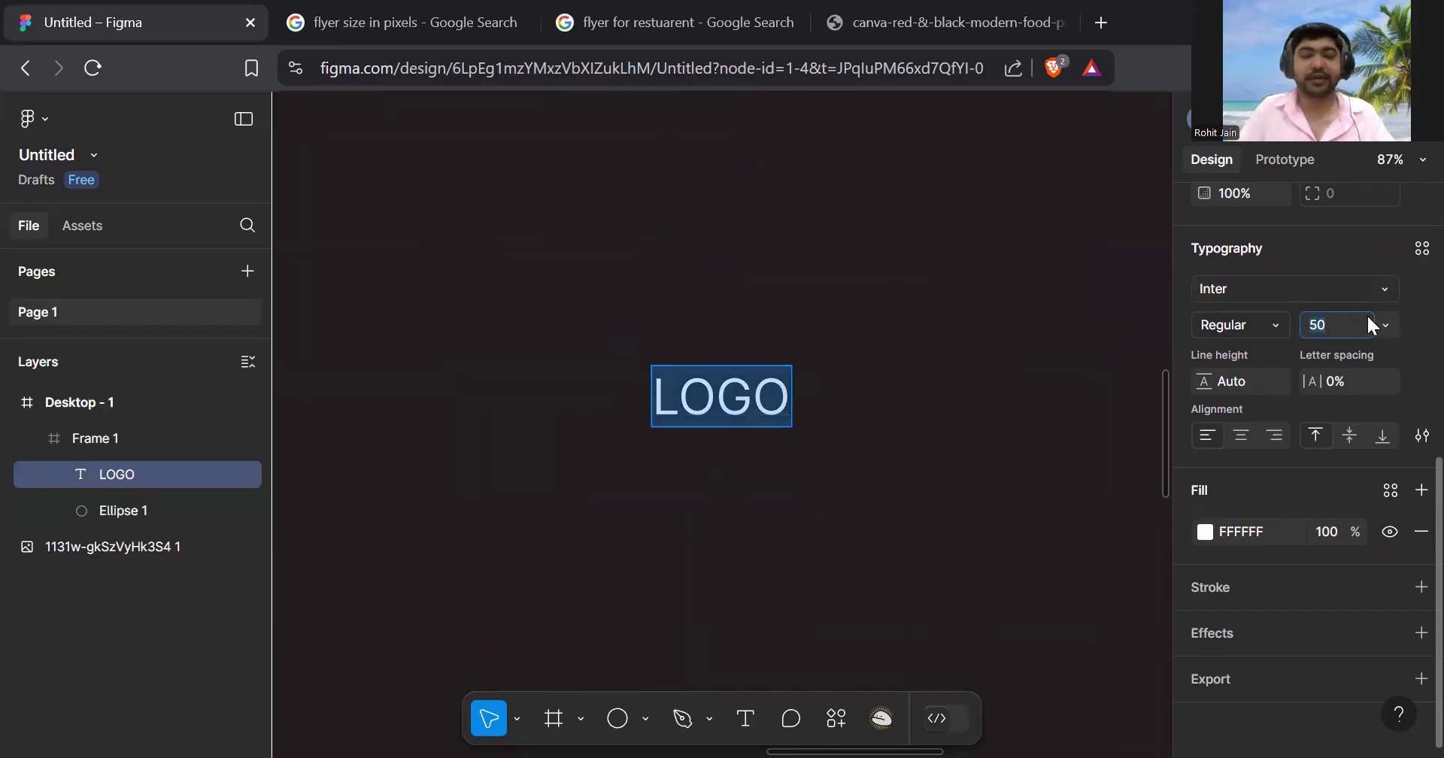
pyautogui.press('Return')
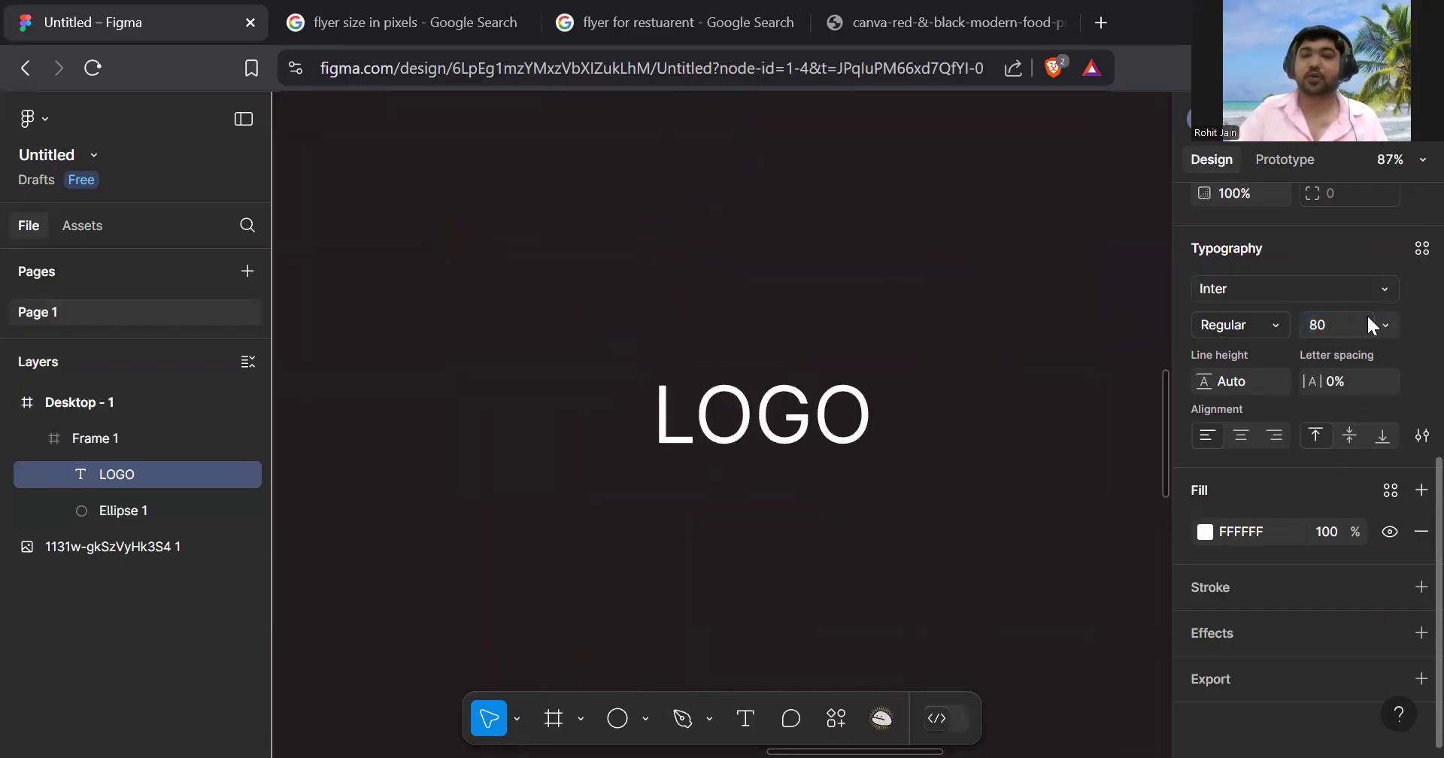
# - Change the LOGO font to Poppins Bold
pyautogui.click(1264, 290)
pyautogui.click(988, 223)
pyautogui.press('BackSpace')
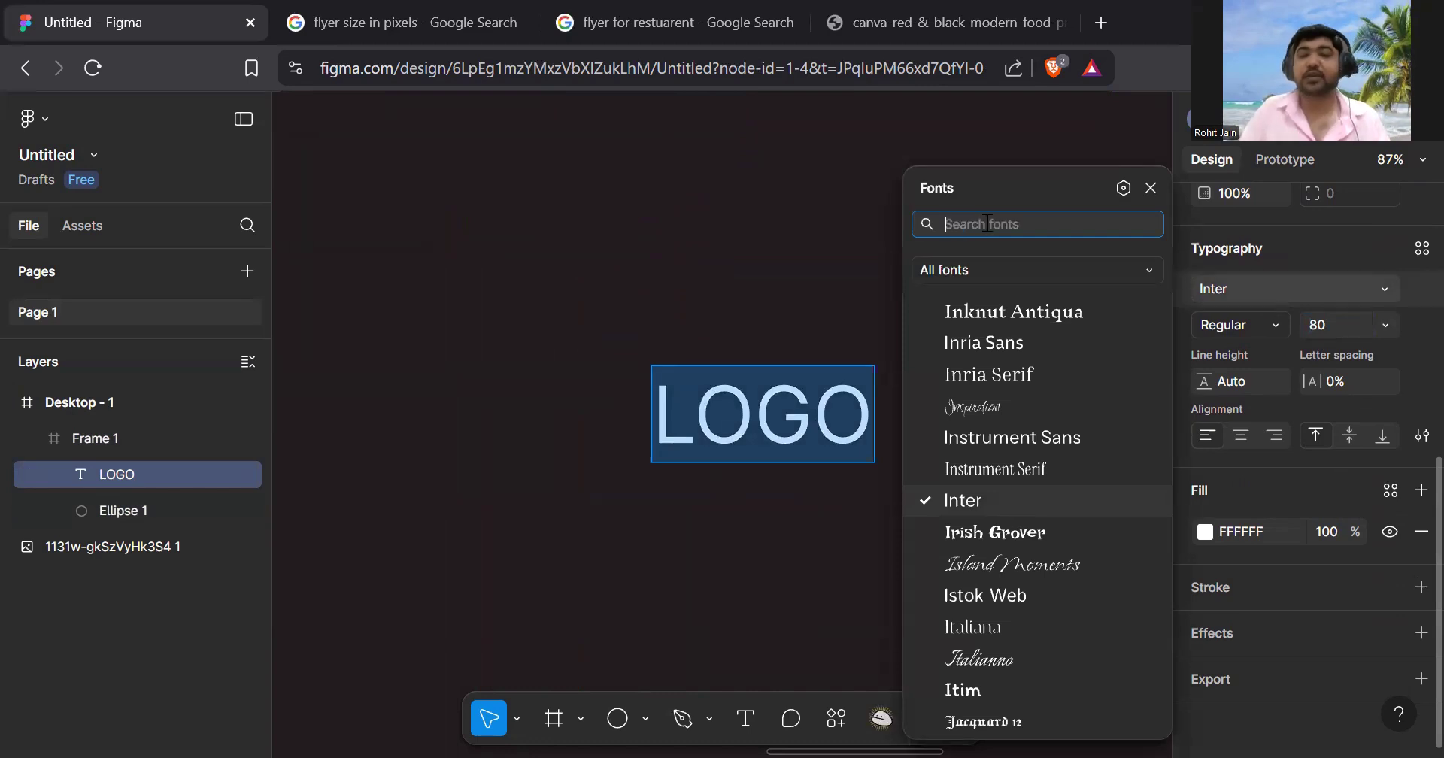
pyautogui.write('POP')
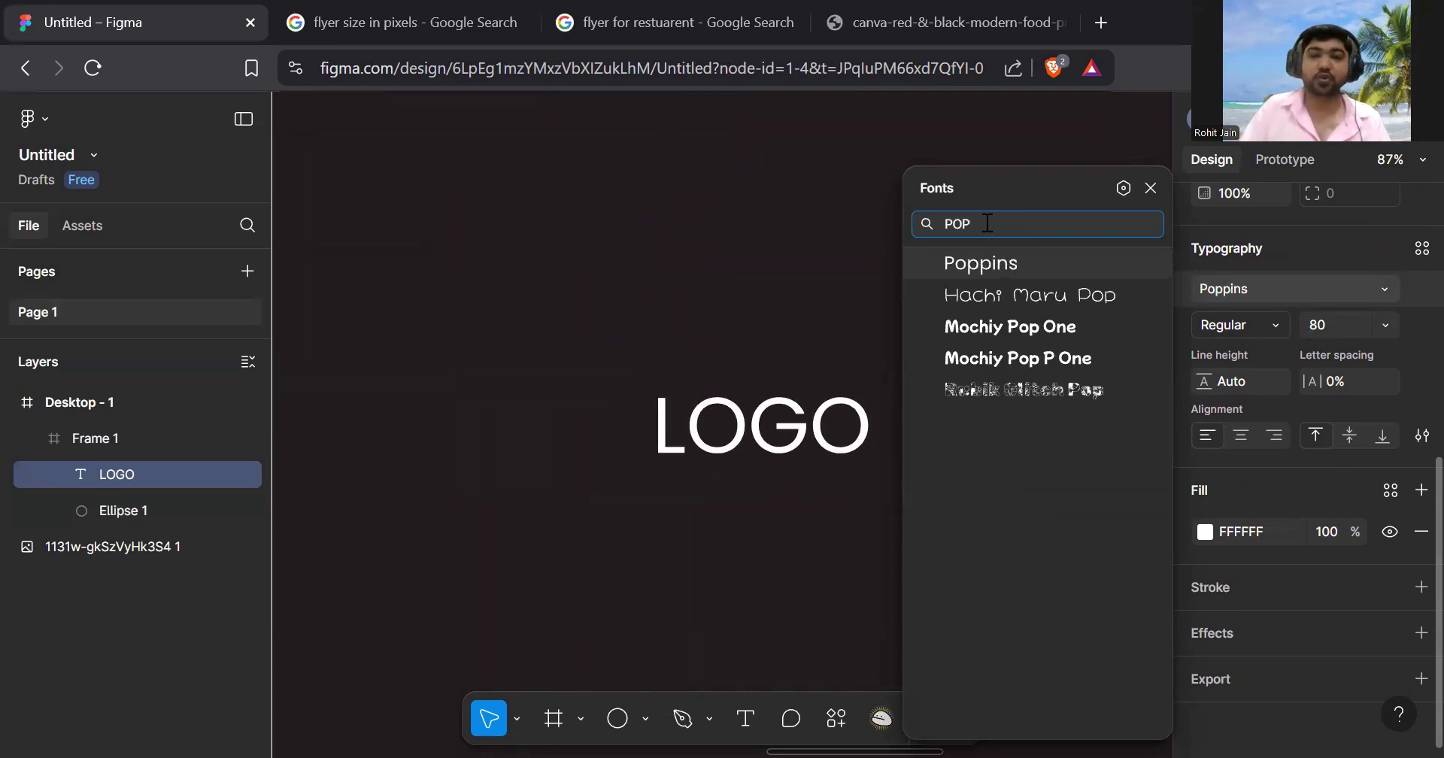
pyautogui.press('Return')
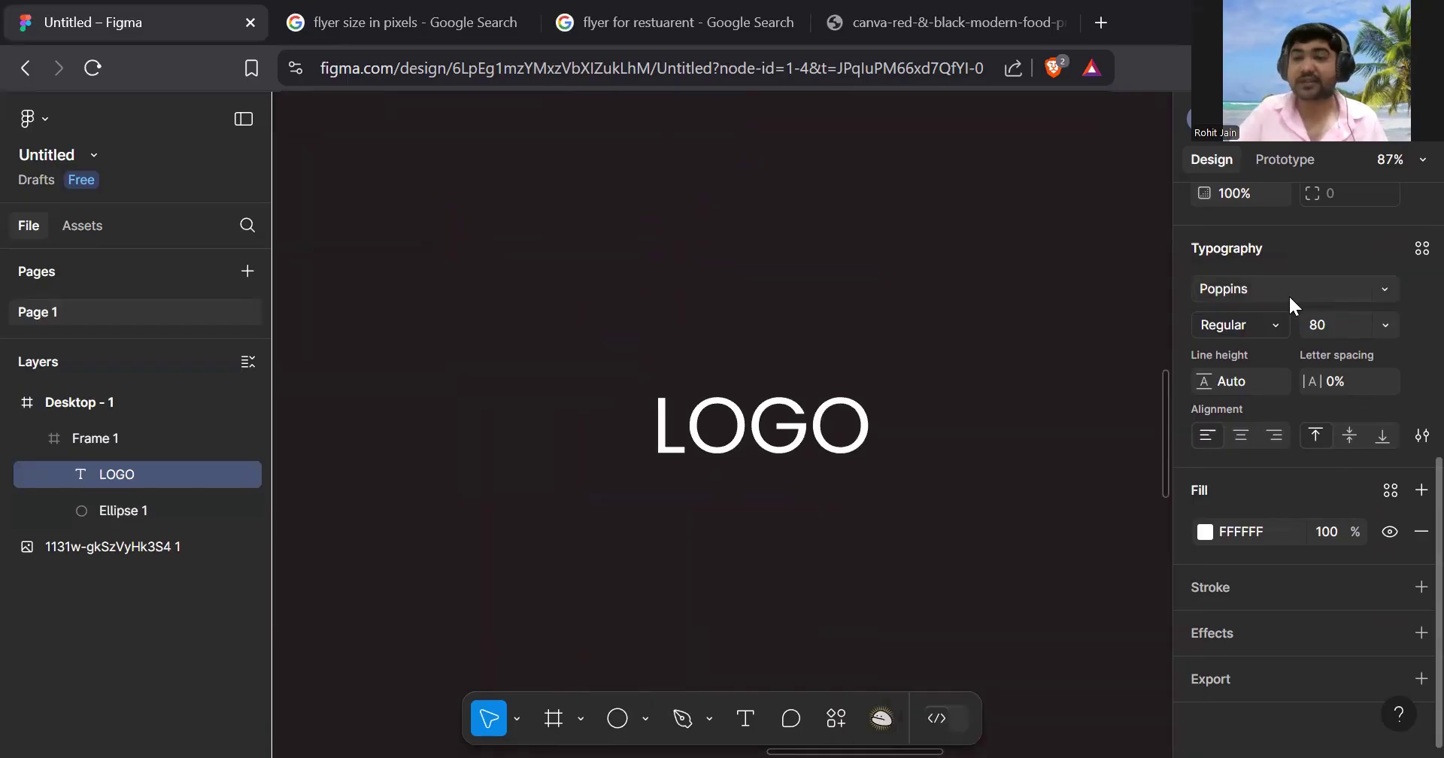
pyautogui.click(1276, 315)
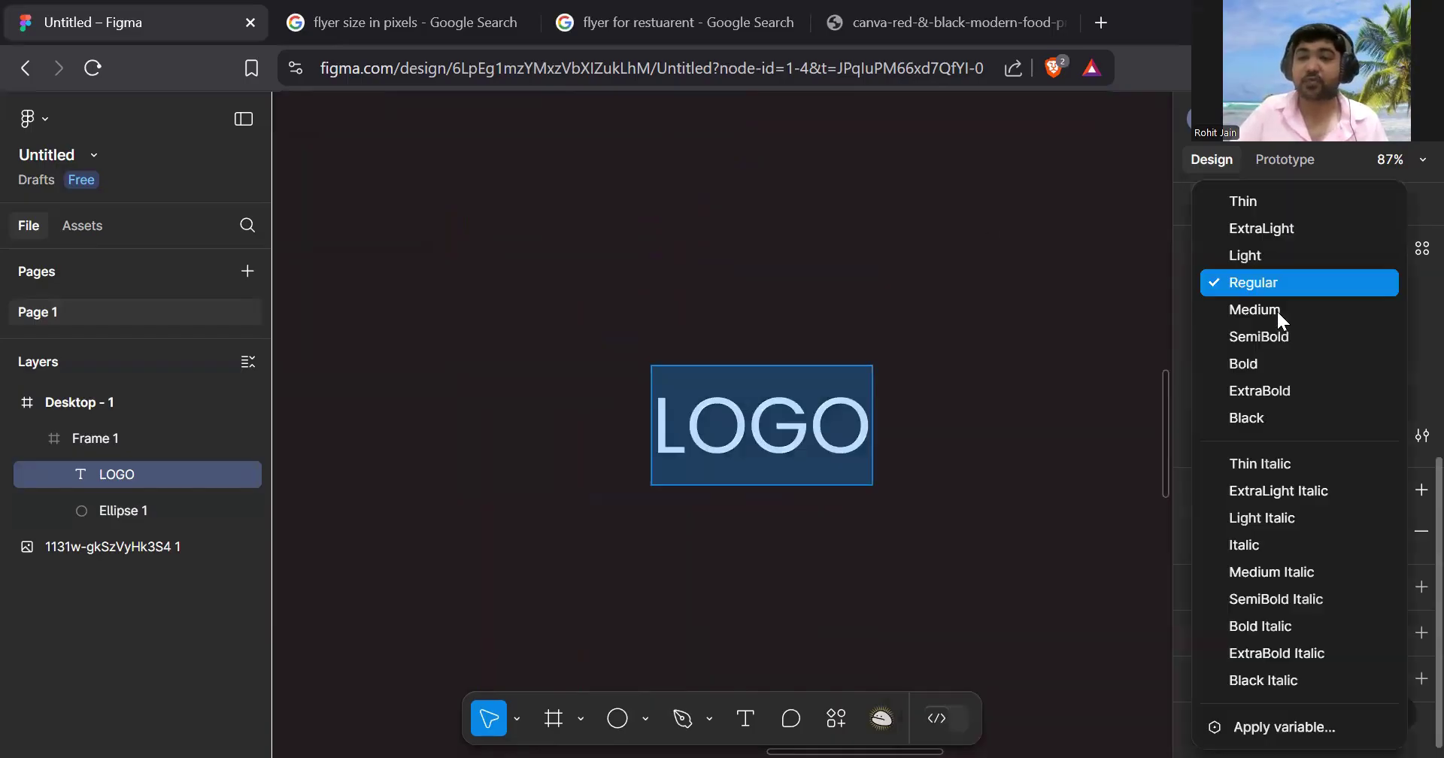
pyautogui.click(1282, 364)
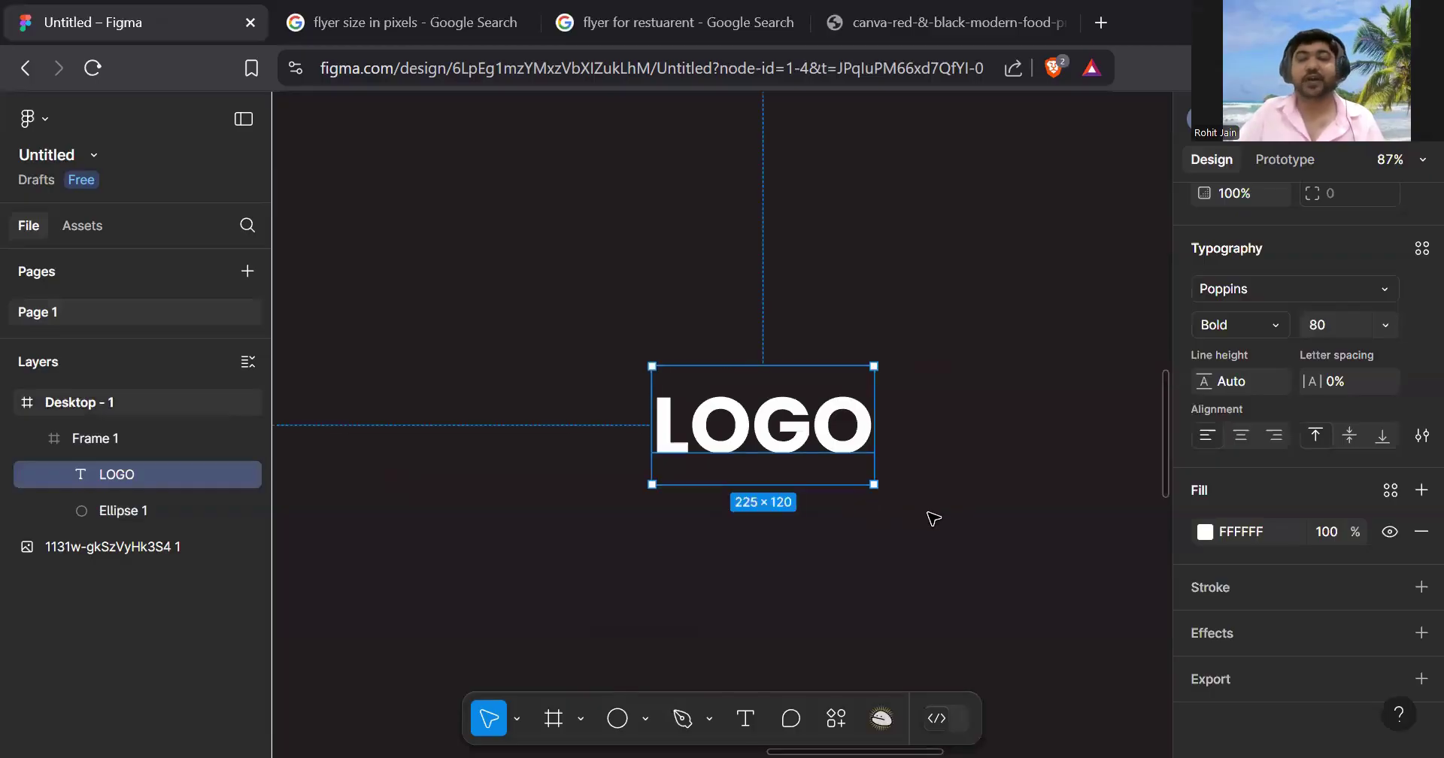
pyautogui.press('Escape')
pyautogui.press('Escape')
pyautogui.scroll(-3, 939, 519)
pyautogui.scroll(-3, 939, 519)
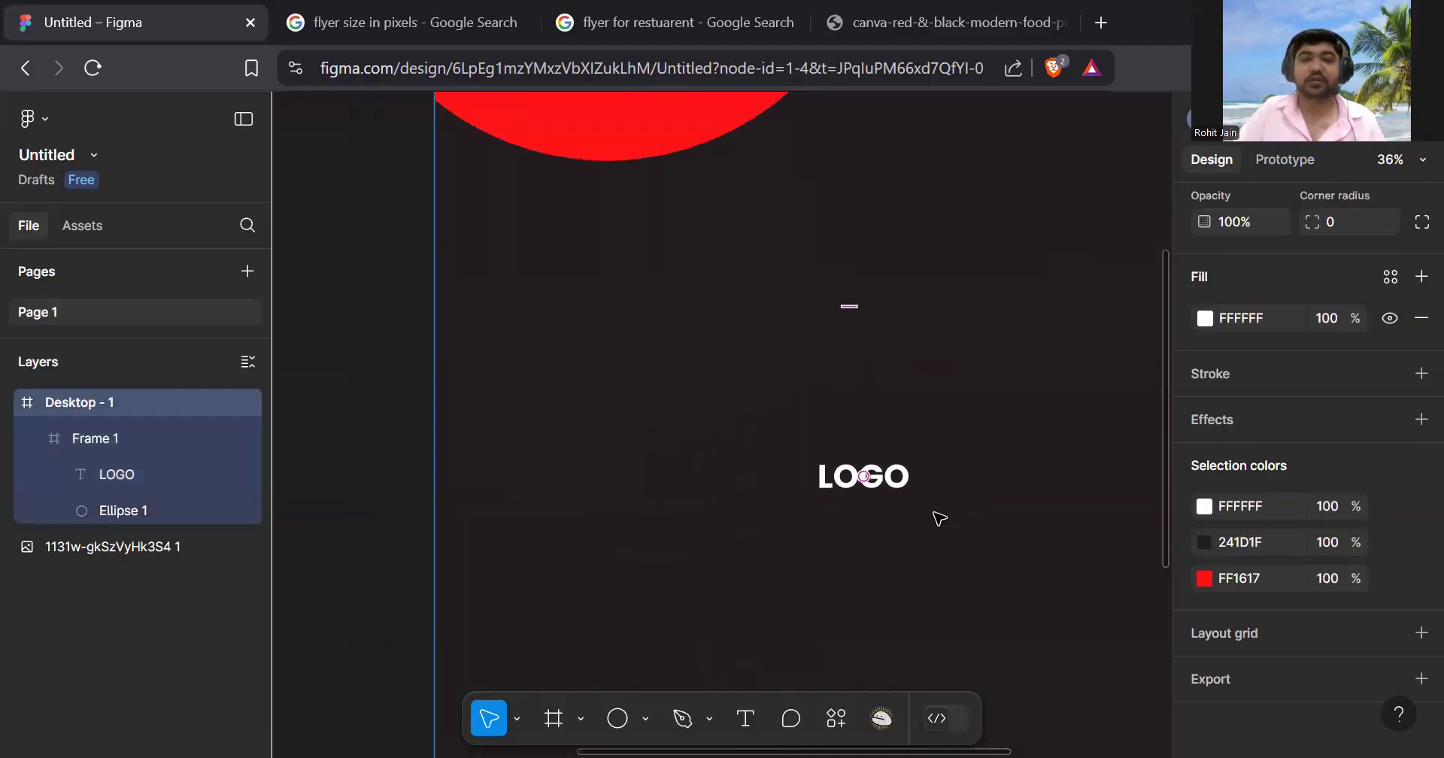
pyautogui.click(999, 479)
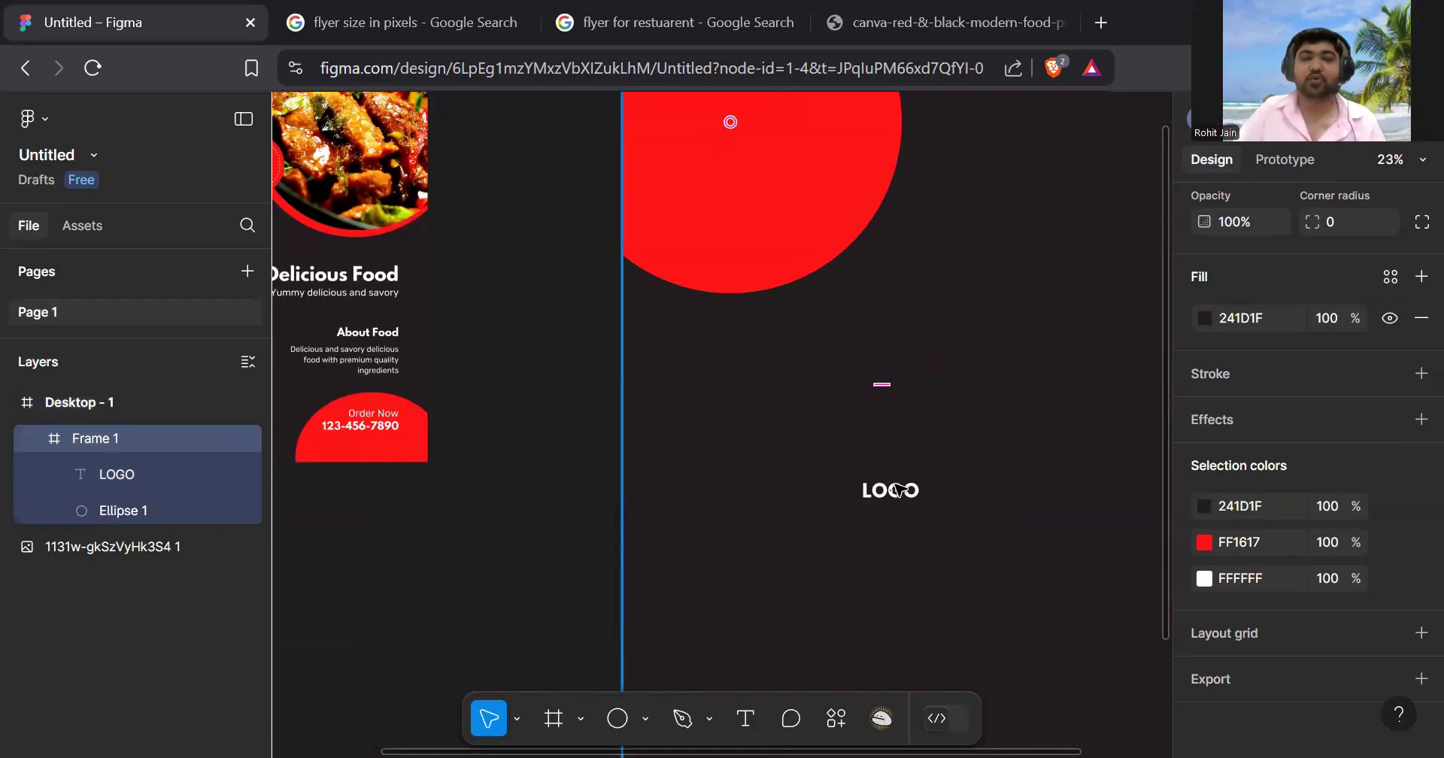
# - Drag the white LOGO text onto the centre of the red circle
pyautogui.click(897, 490)
pyautogui.moveTo(897, 493); pyautogui.dragTo(752, 204)
pyautogui.scroll(3, 893, 414)
pyautogui.scroll(-4, 894, 413)
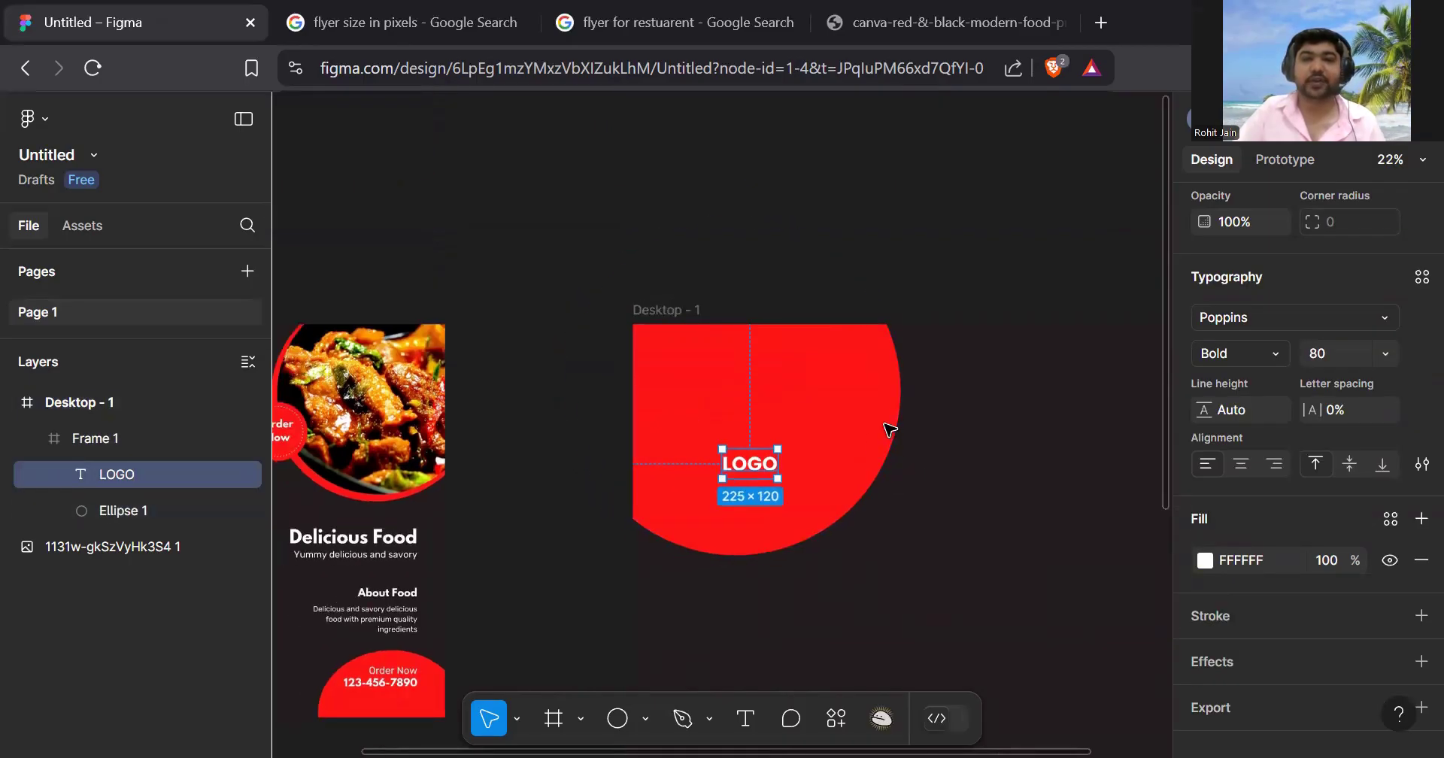
pyautogui.scroll(-3, 865, 446)
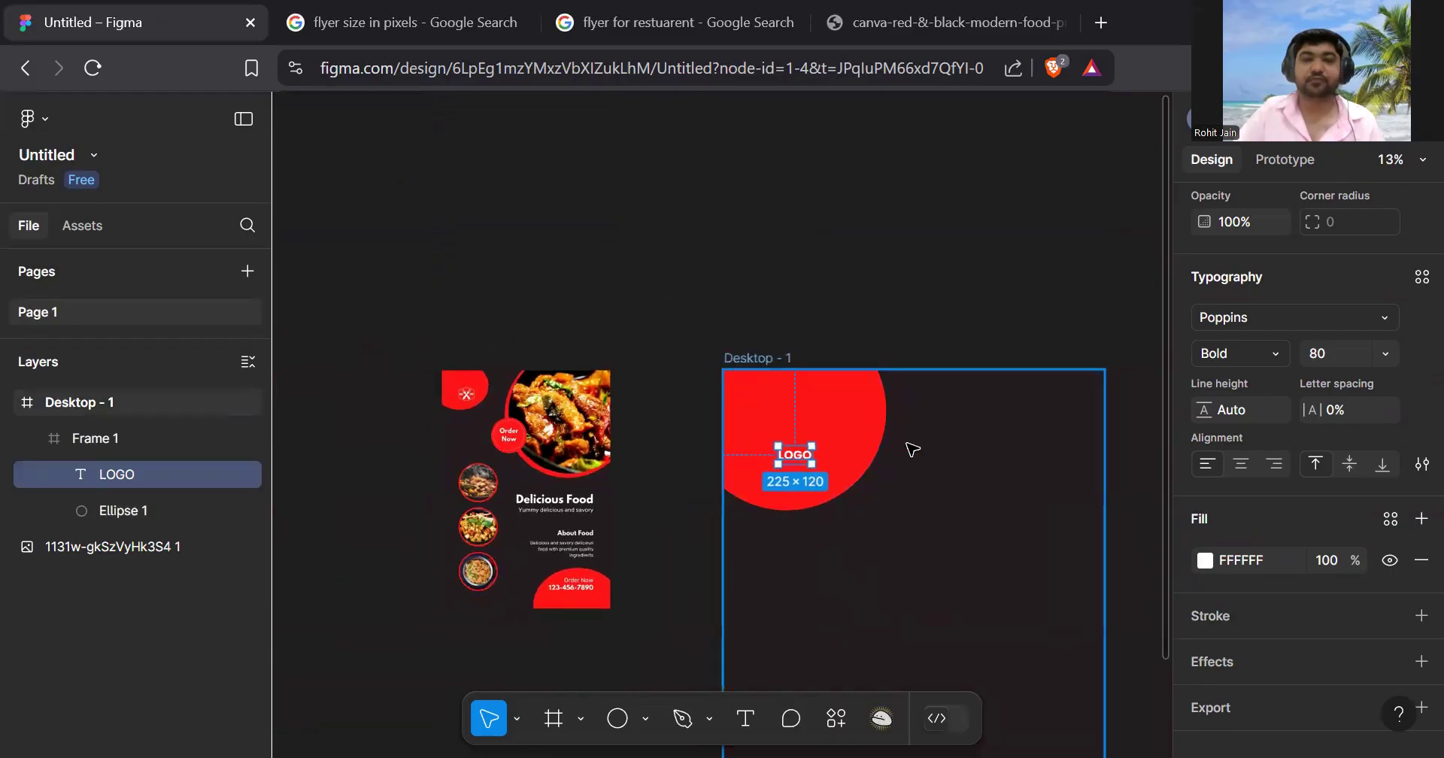
pyautogui.scroll(5, 839, 301)
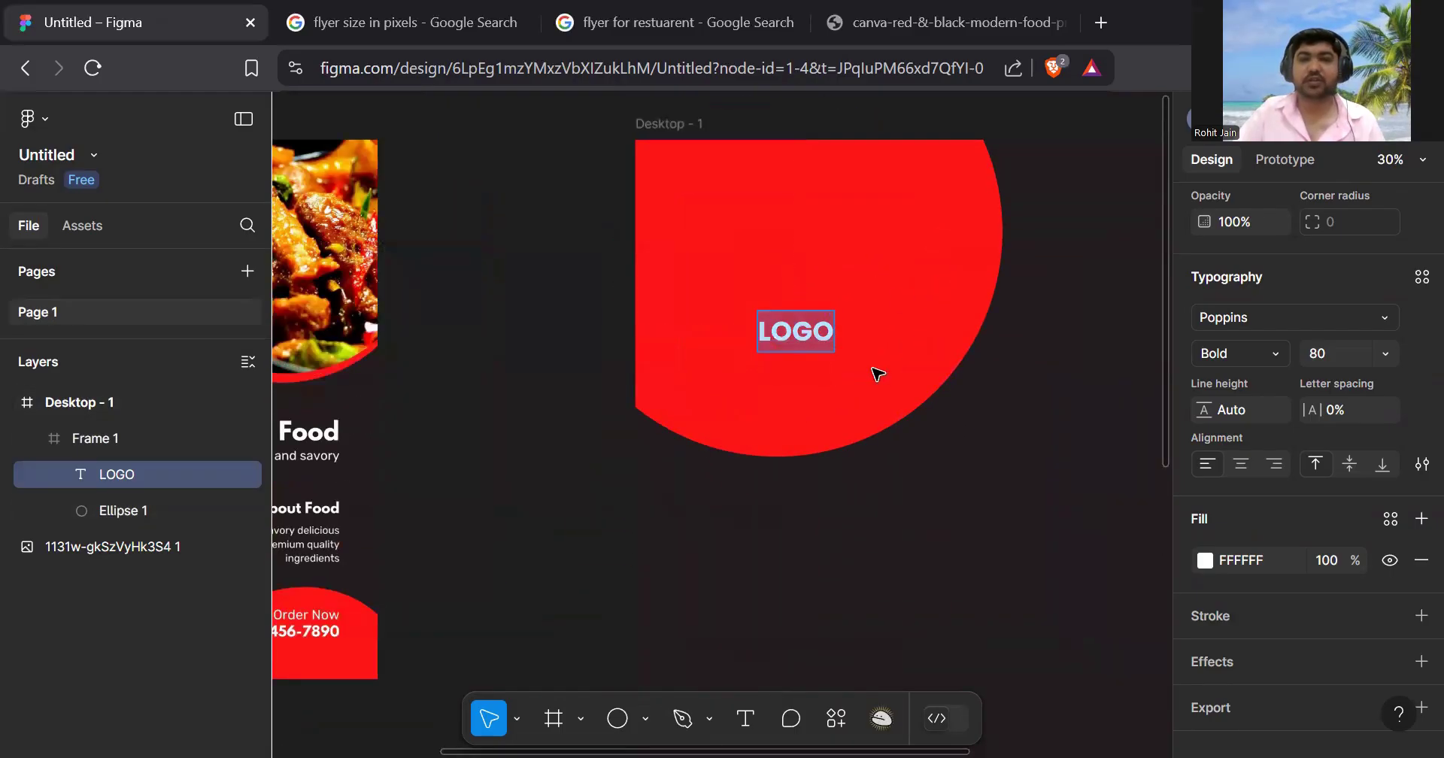
# - Shrink the red circle slightly and shift LOGO up-left within it
pyautogui.scroll(-1, 993, 388)
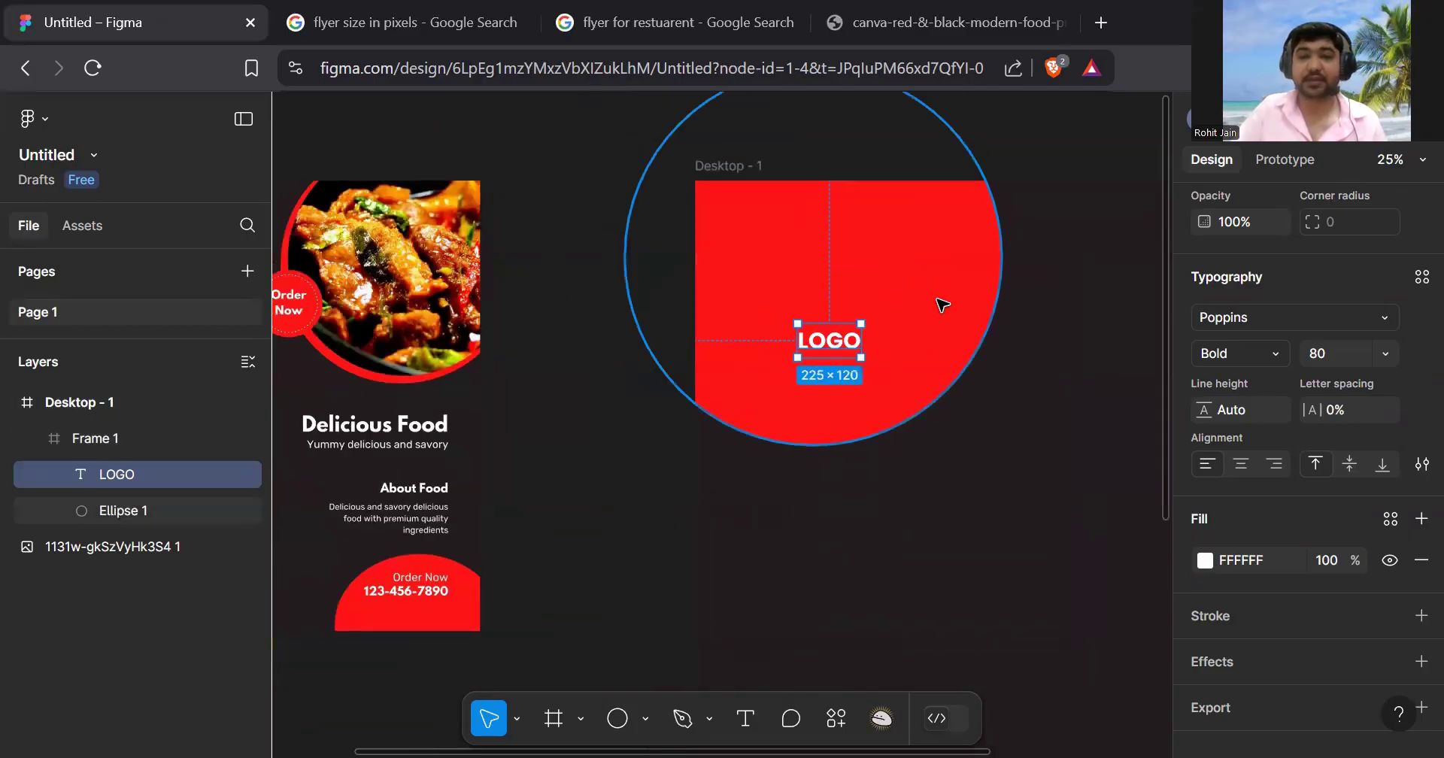
pyautogui.click(941, 306)
pyautogui.moveTo(995, 443); pyautogui.dragTo(941, 384)
pyautogui.click(835, 342)
pyautogui.moveTo(837, 346); pyautogui.dragTo(814, 278)
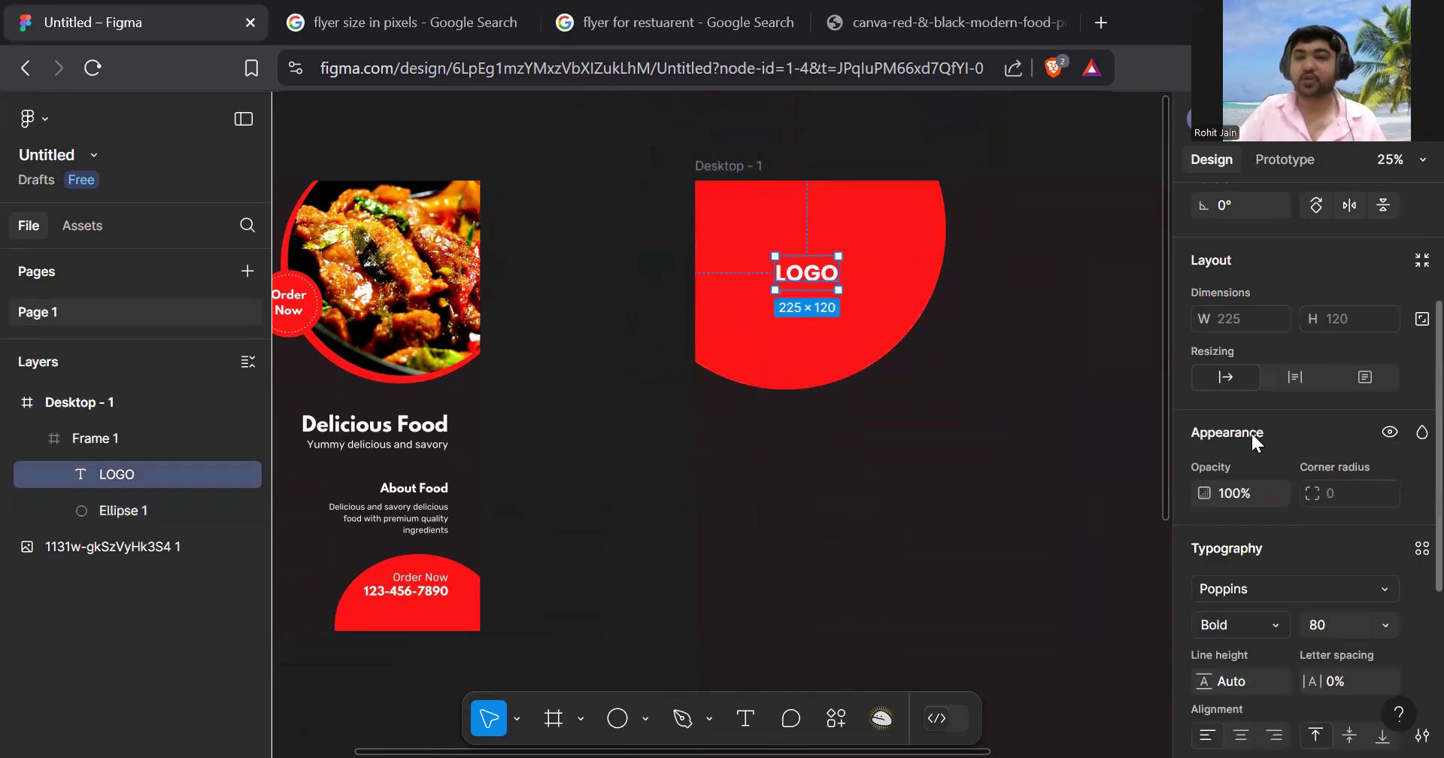
# - Enlarge LOGO to font size 120 and recentre it inside the circle
pyautogui.scroll(-4, 1278, 433)
pyautogui.click(1322, 319)
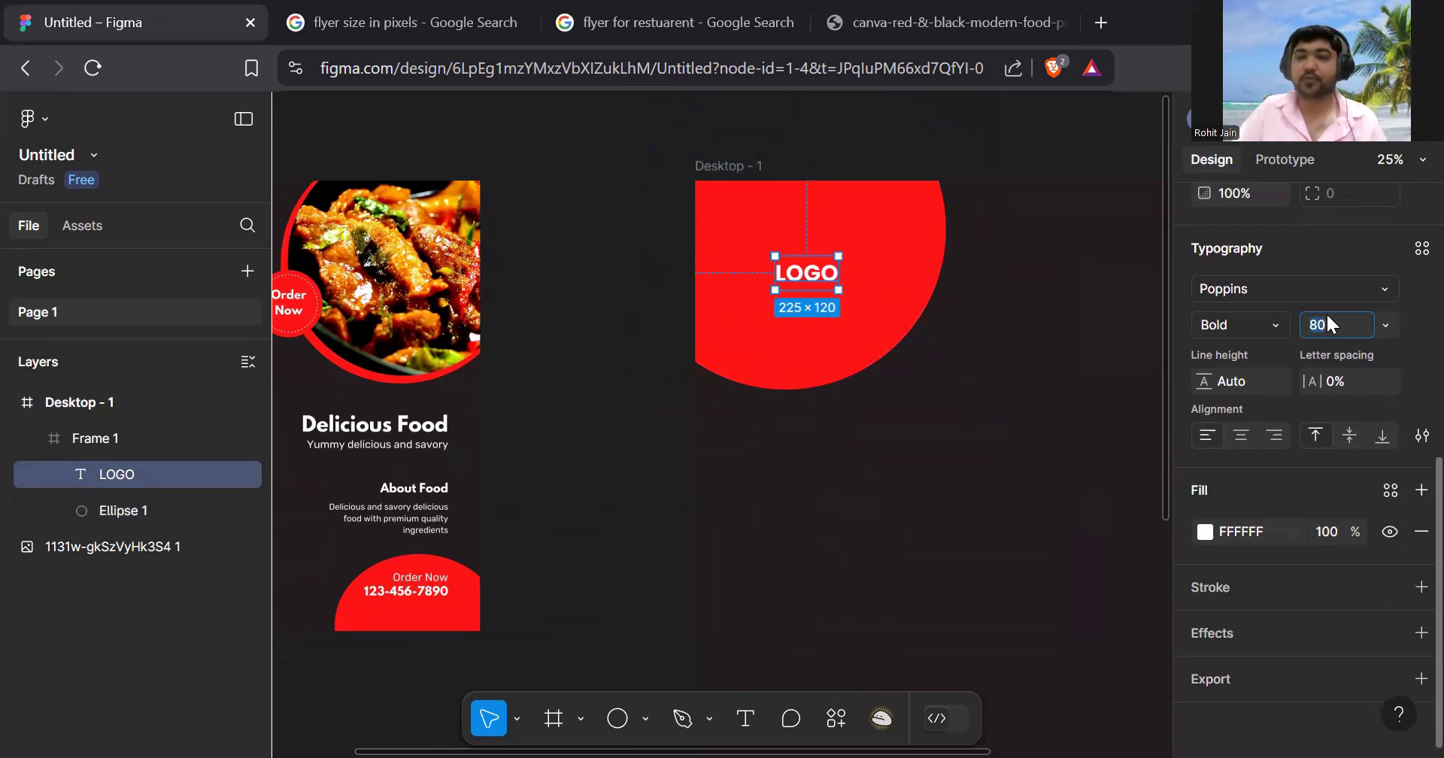
pyautogui.write('120')
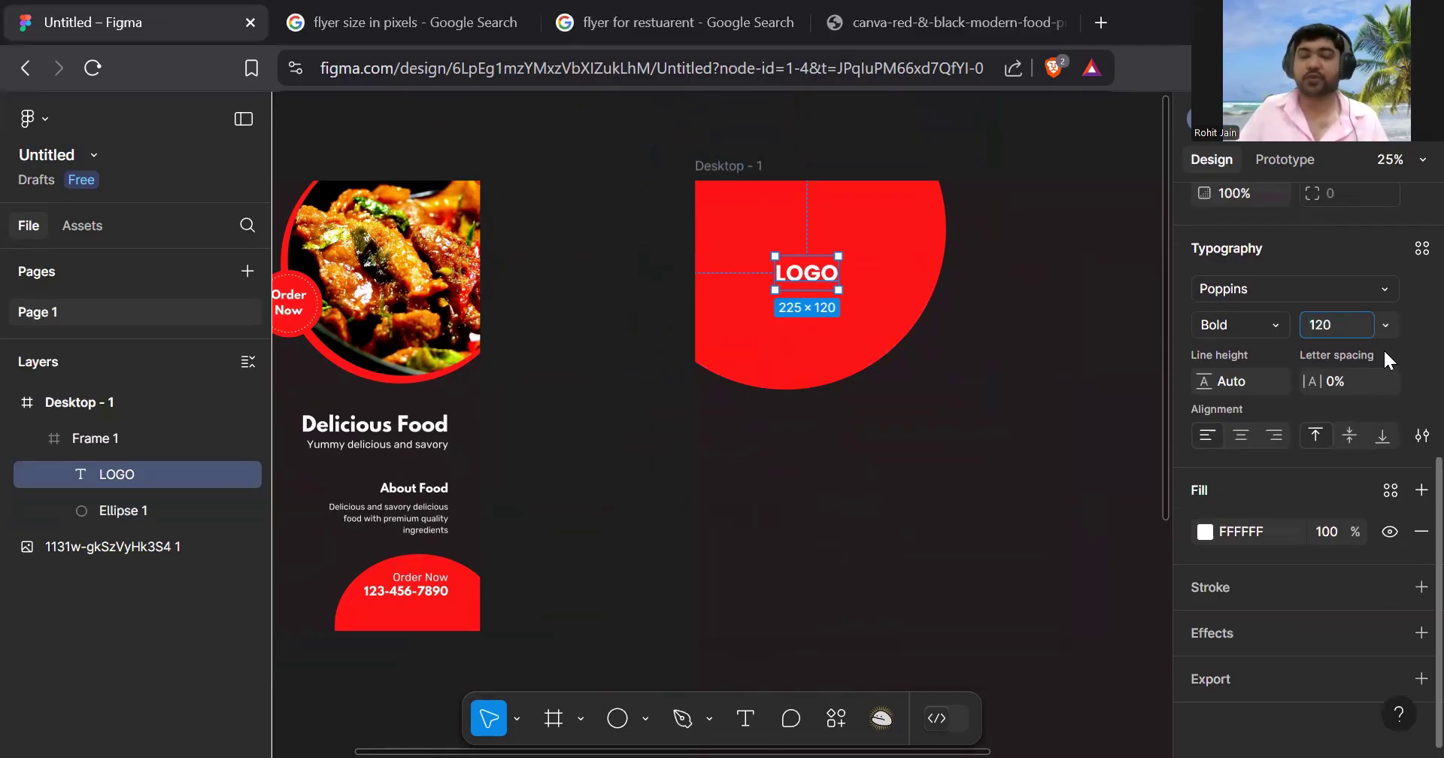
pyautogui.press('Return')
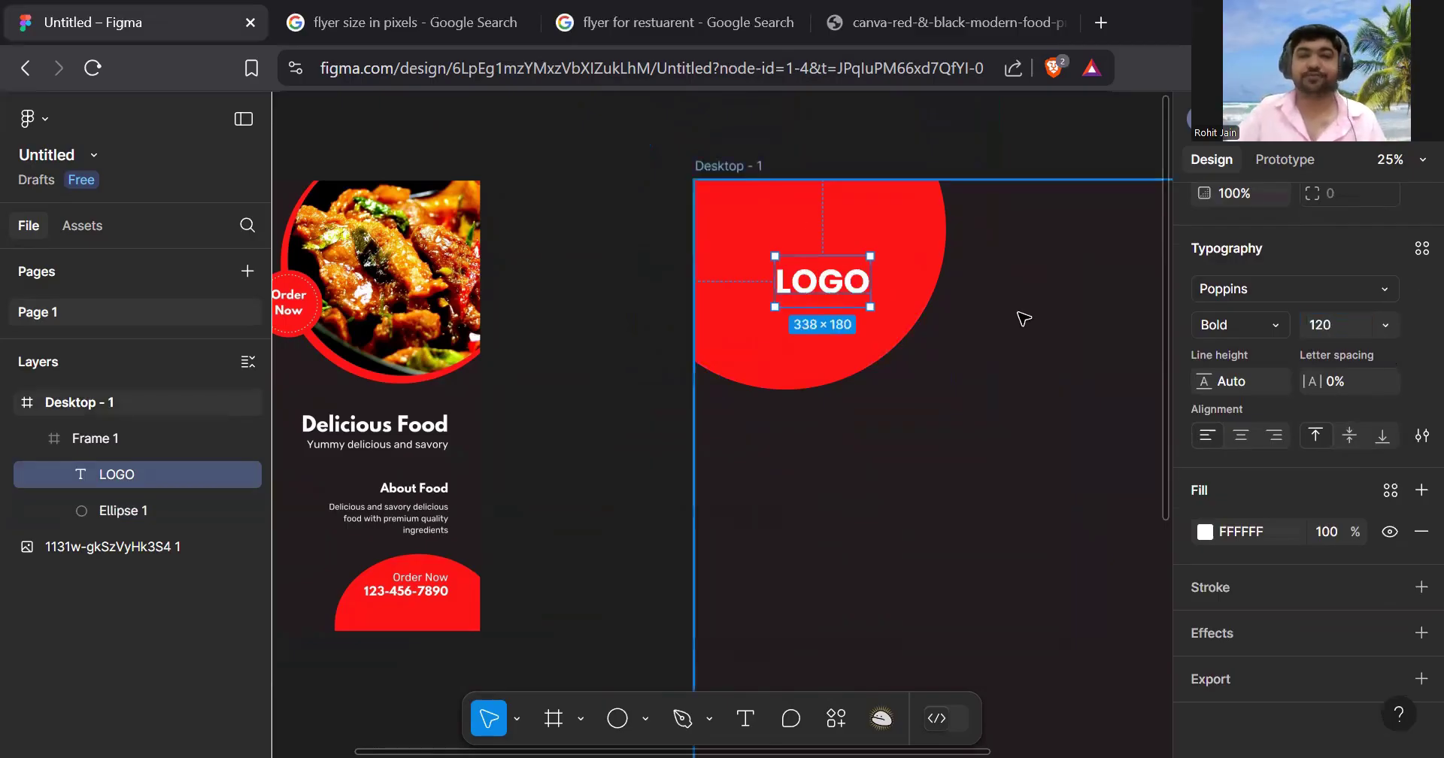
pyautogui.moveTo(835, 291); pyautogui.dragTo(829, 263)
# - Review the Desktop - 1 frame and bring up the shape drawing options
pyautogui.click(957, 387)
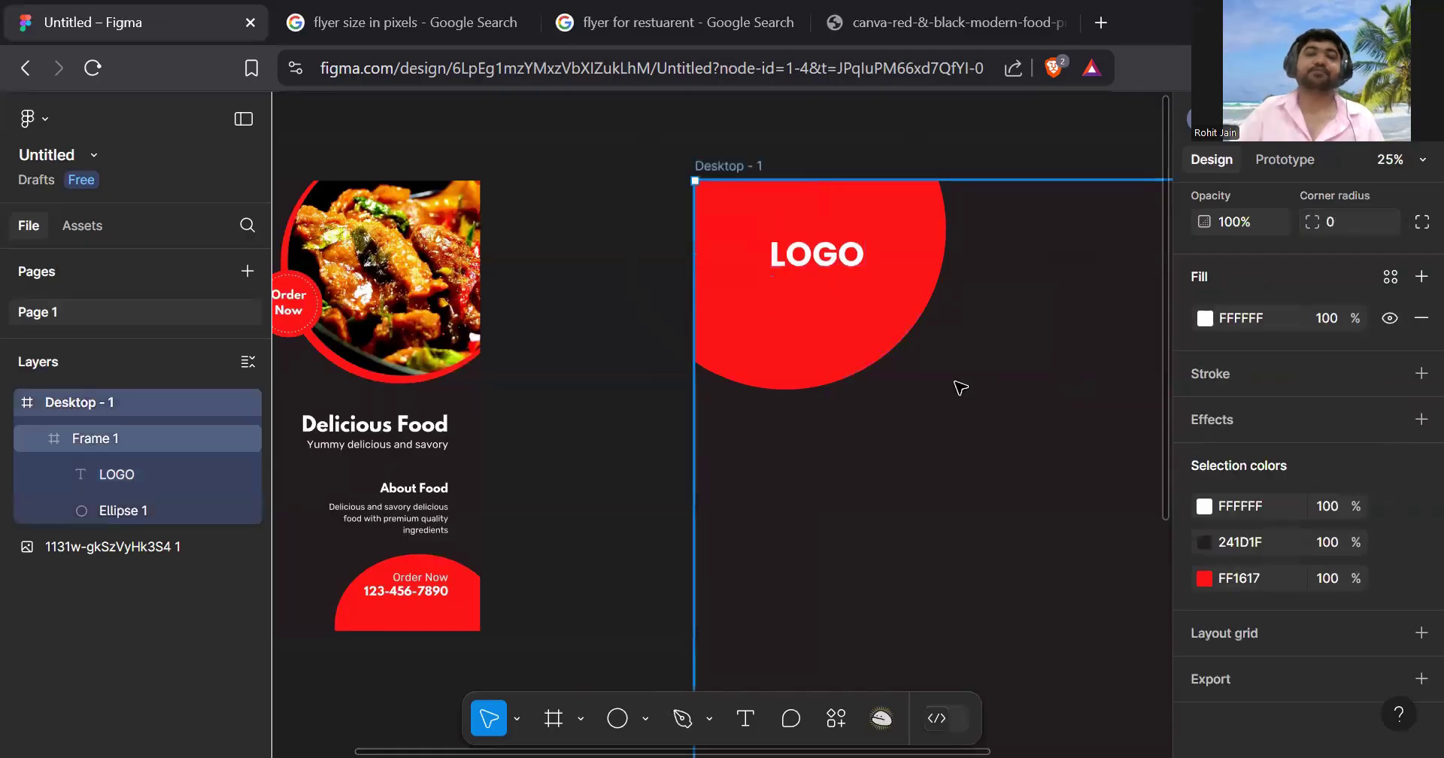
pyautogui.scroll(-3, 960, 387)
pyautogui.hscroll(2, 961, 387)
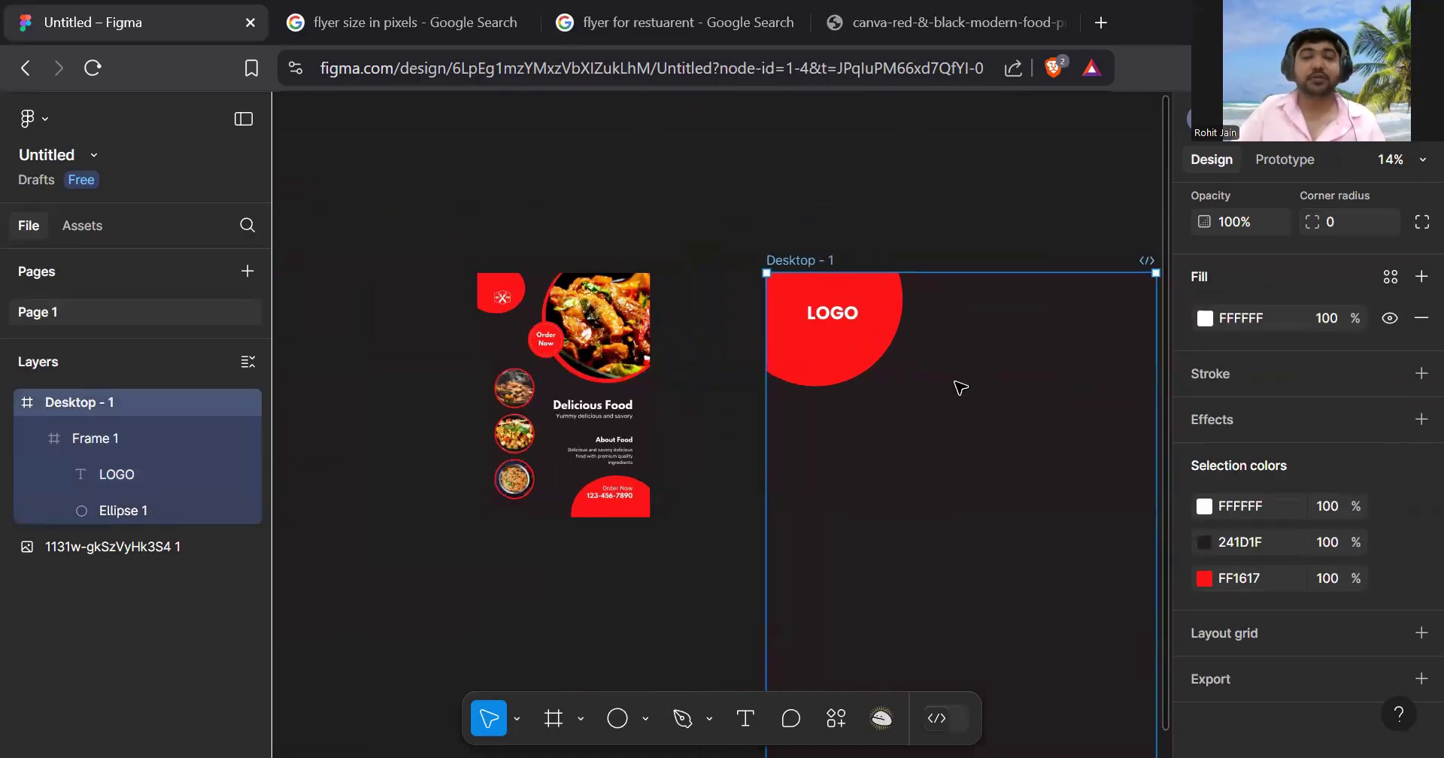
pyautogui.scroll(4, 611, 370)
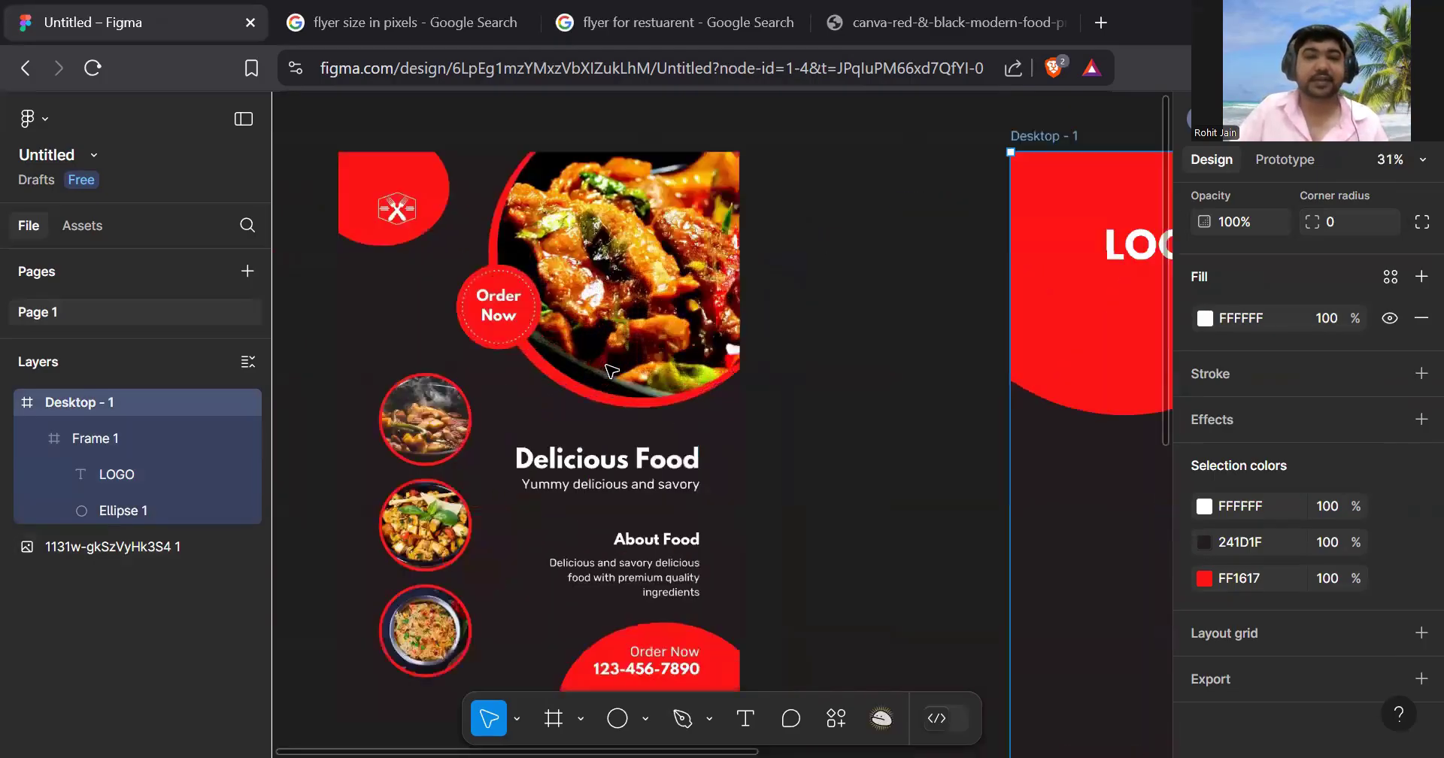
pyautogui.scroll(2, 611, 370)
pyautogui.scroll(3, 620, 354)
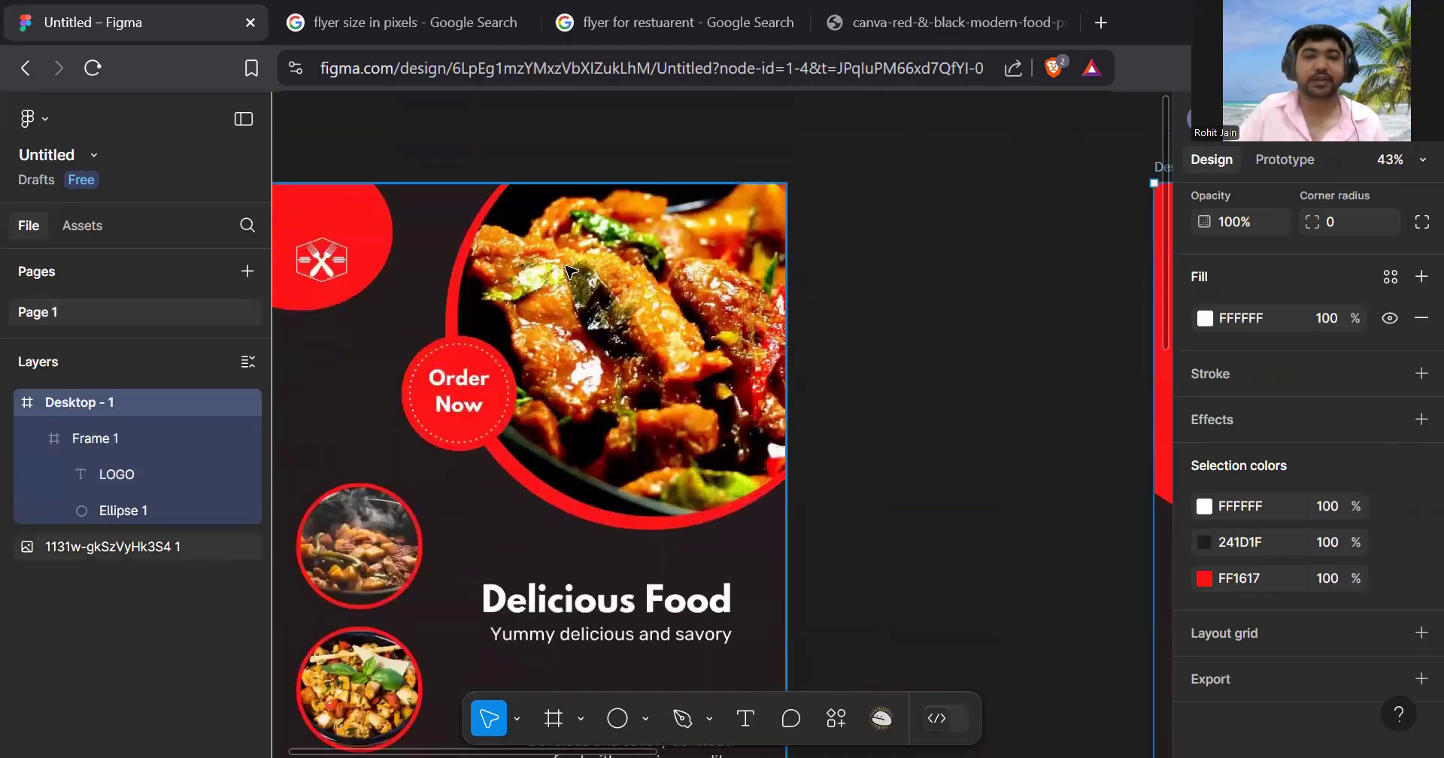
pyautogui.scroll(-6, 649, 334)
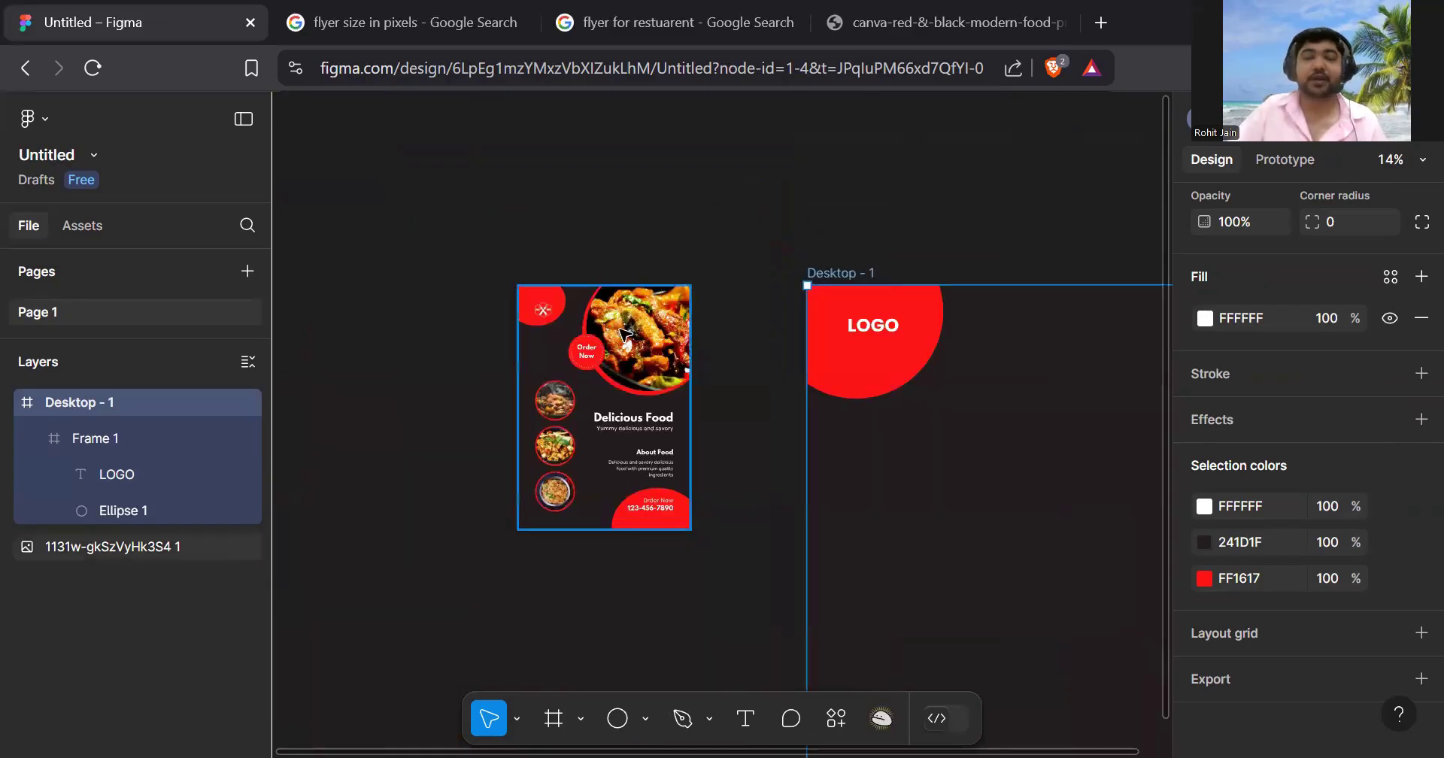
pyautogui.scroll(-1, 855, 395)
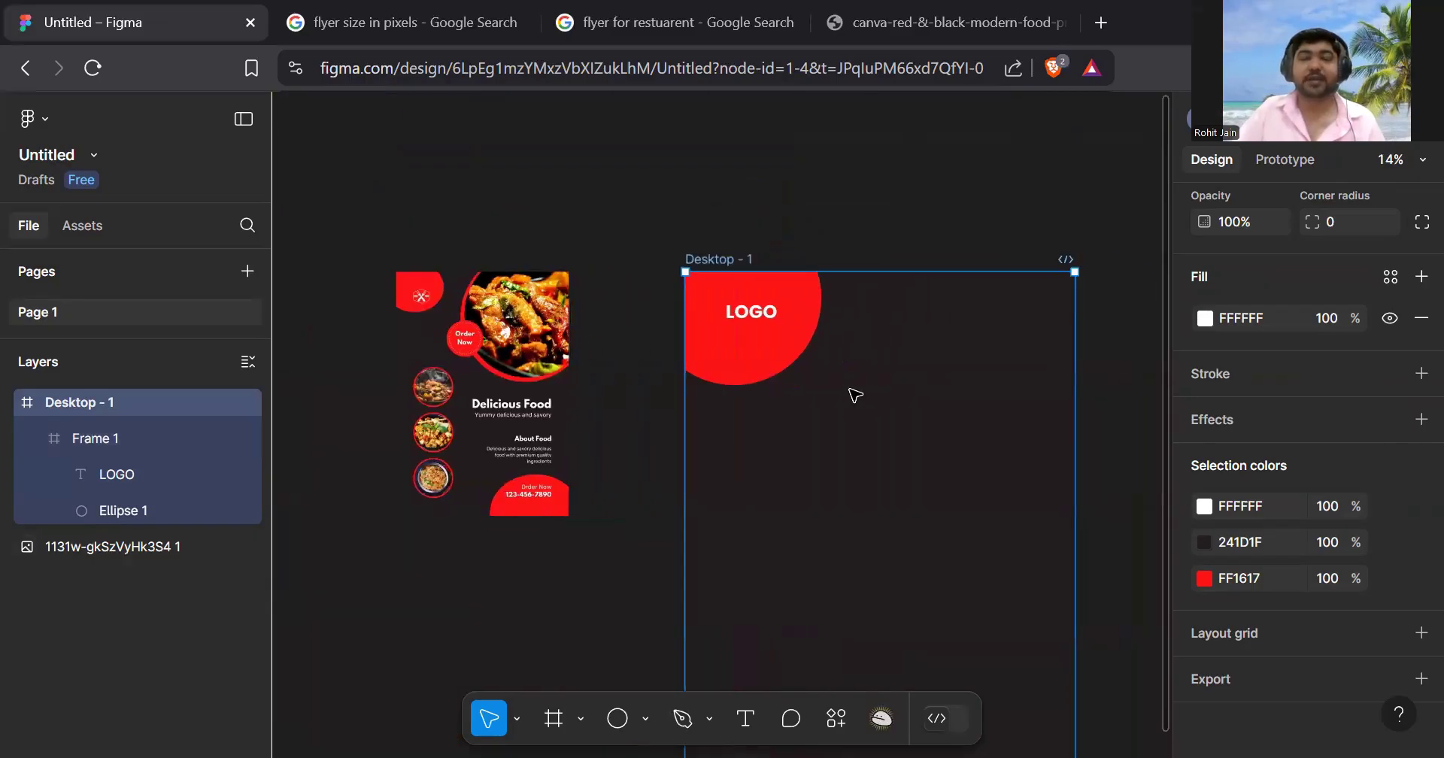
pyautogui.hscroll(3, 662, 586)
pyautogui.scroll(-1, 661, 586)
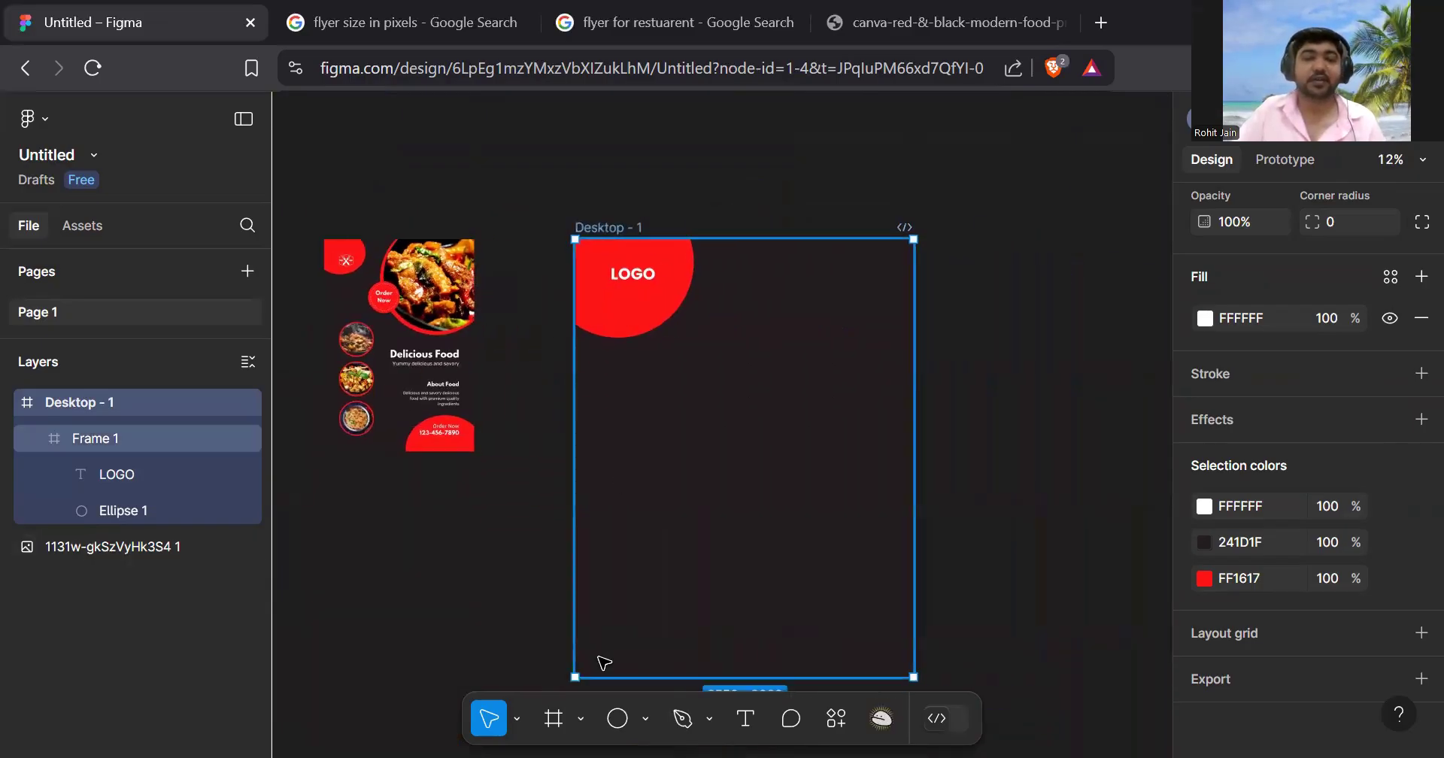
pyautogui.click(645, 718)
# - Draw a grey 1557 × 1557 circle centred in the frame
pyautogui.click(692, 582)
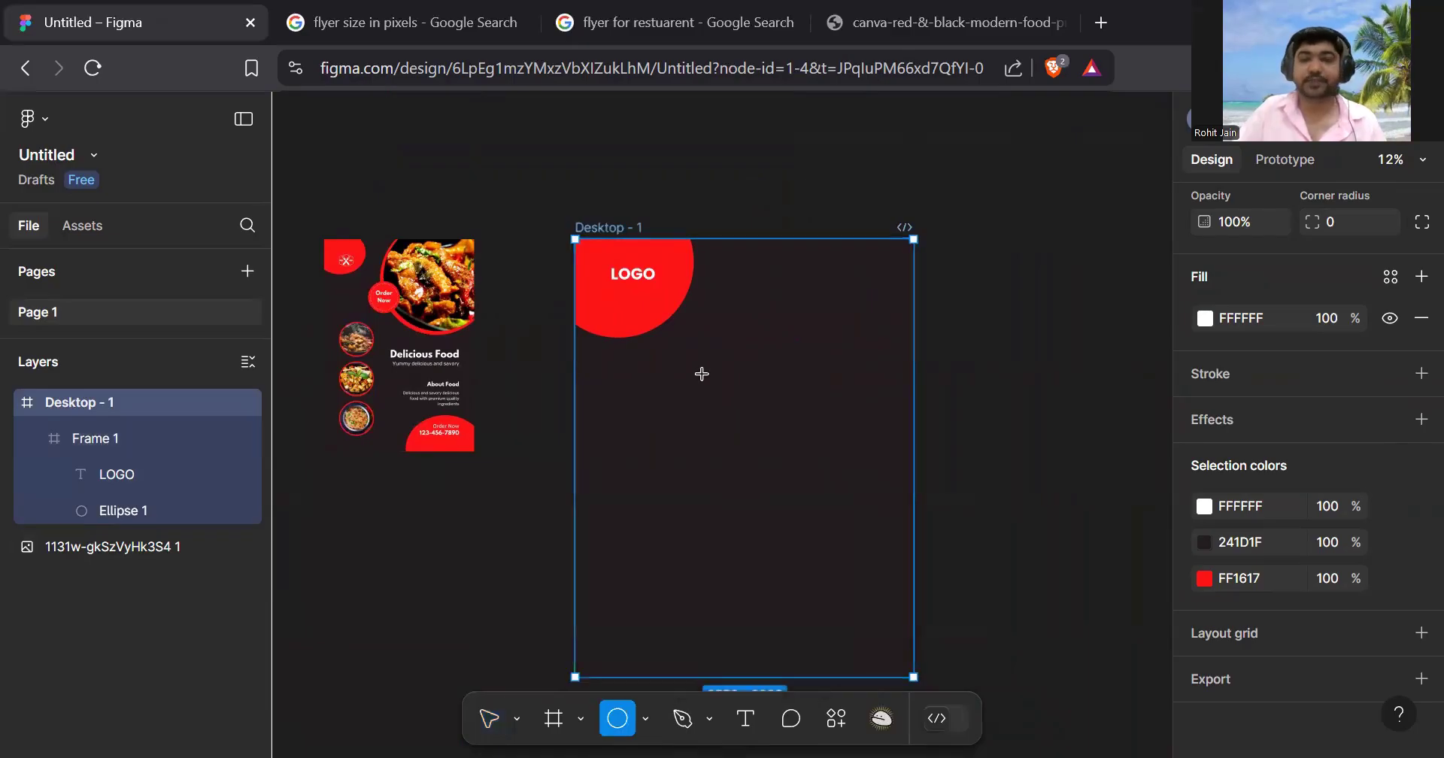
pyautogui.moveTo(686, 351)
pyautogui.mouseDown()
pyautogui.moveTo(744, 403)
pyautogui.moveTo(820, 552)
pyautogui.mouseUp()
pyautogui.moveTo(799, 477)
pyautogui.mouseDown()
pyautogui.moveTo(822, 396)
pyautogui.moveTo(782, 489)
pyautogui.mouseUp()
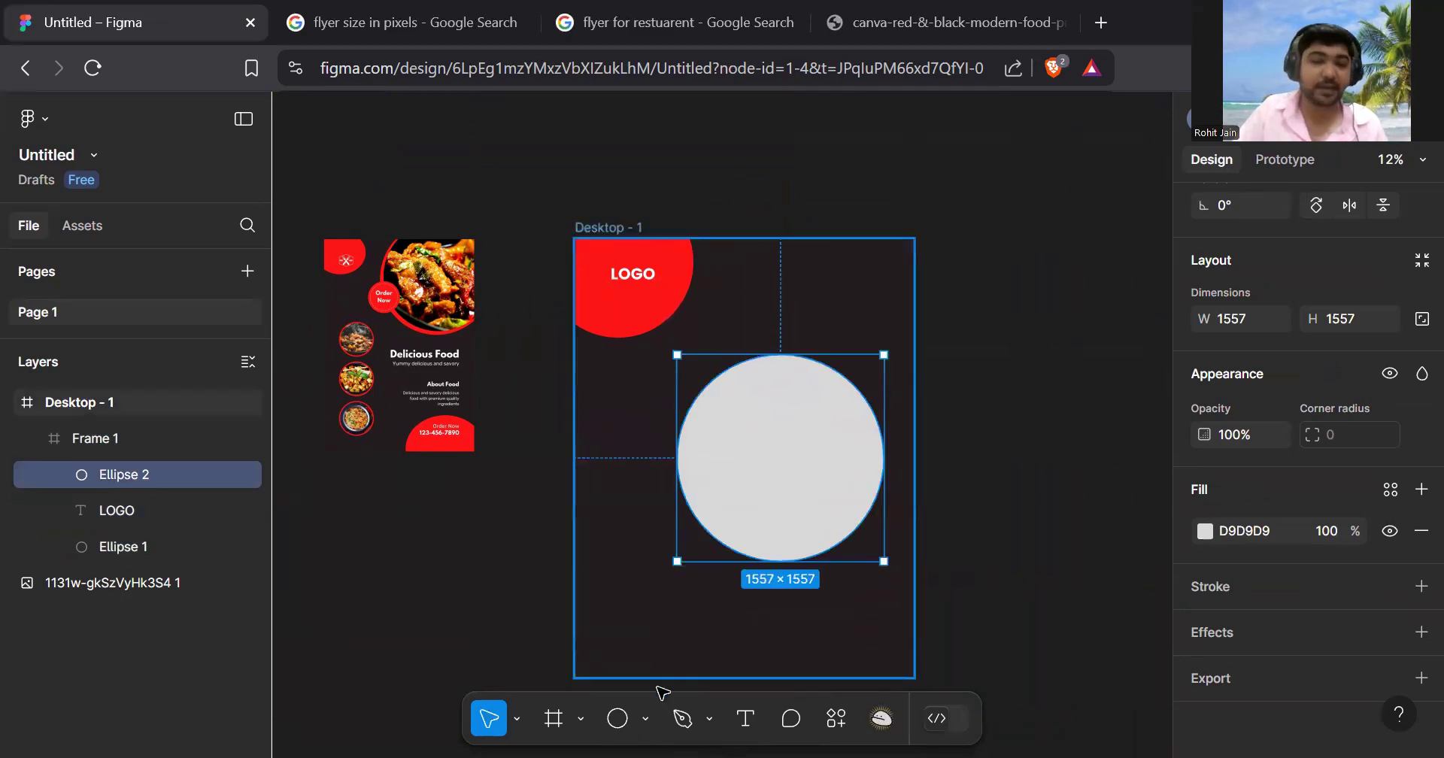
# - Start an Image/video insert and browse to the Desktop folder
pyautogui.click(649, 718)
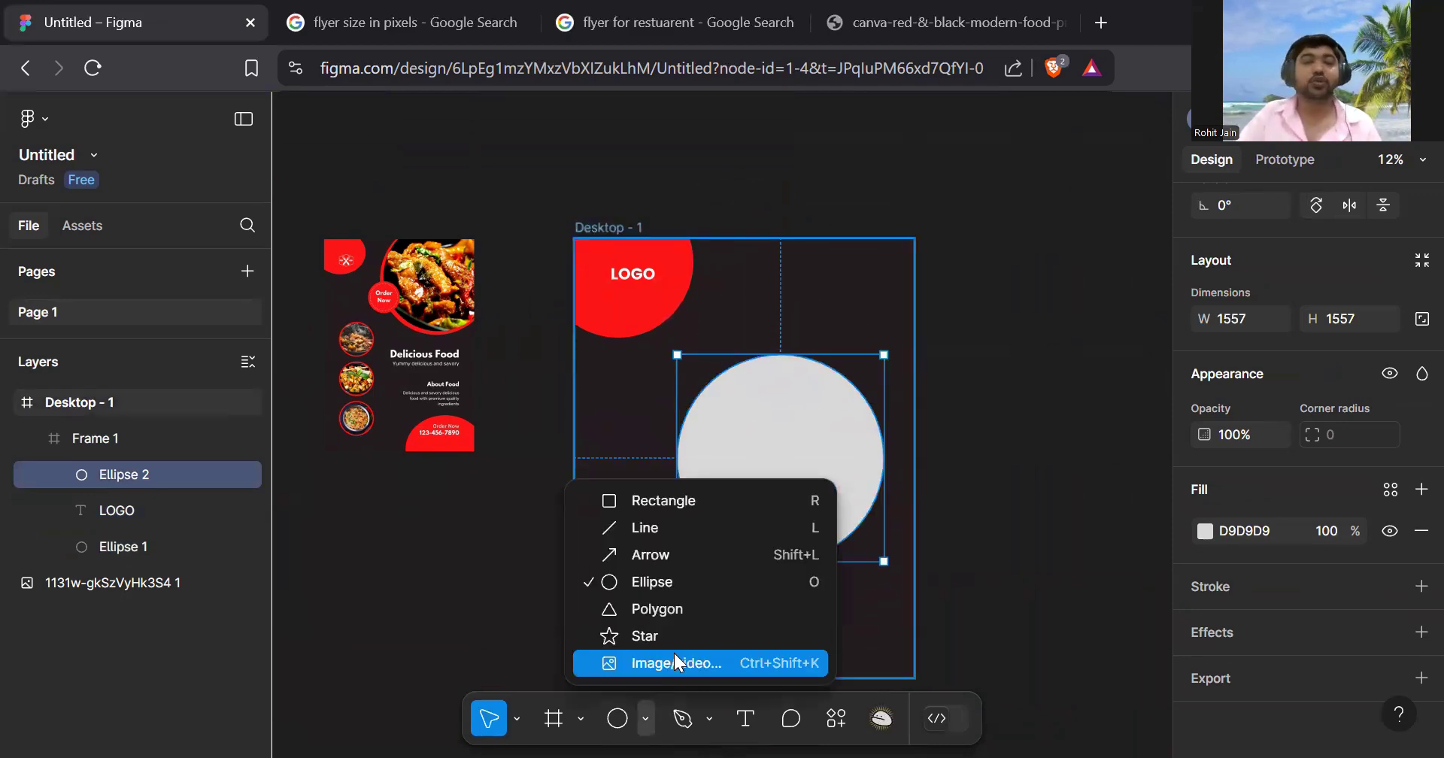
pyautogui.click(679, 661)
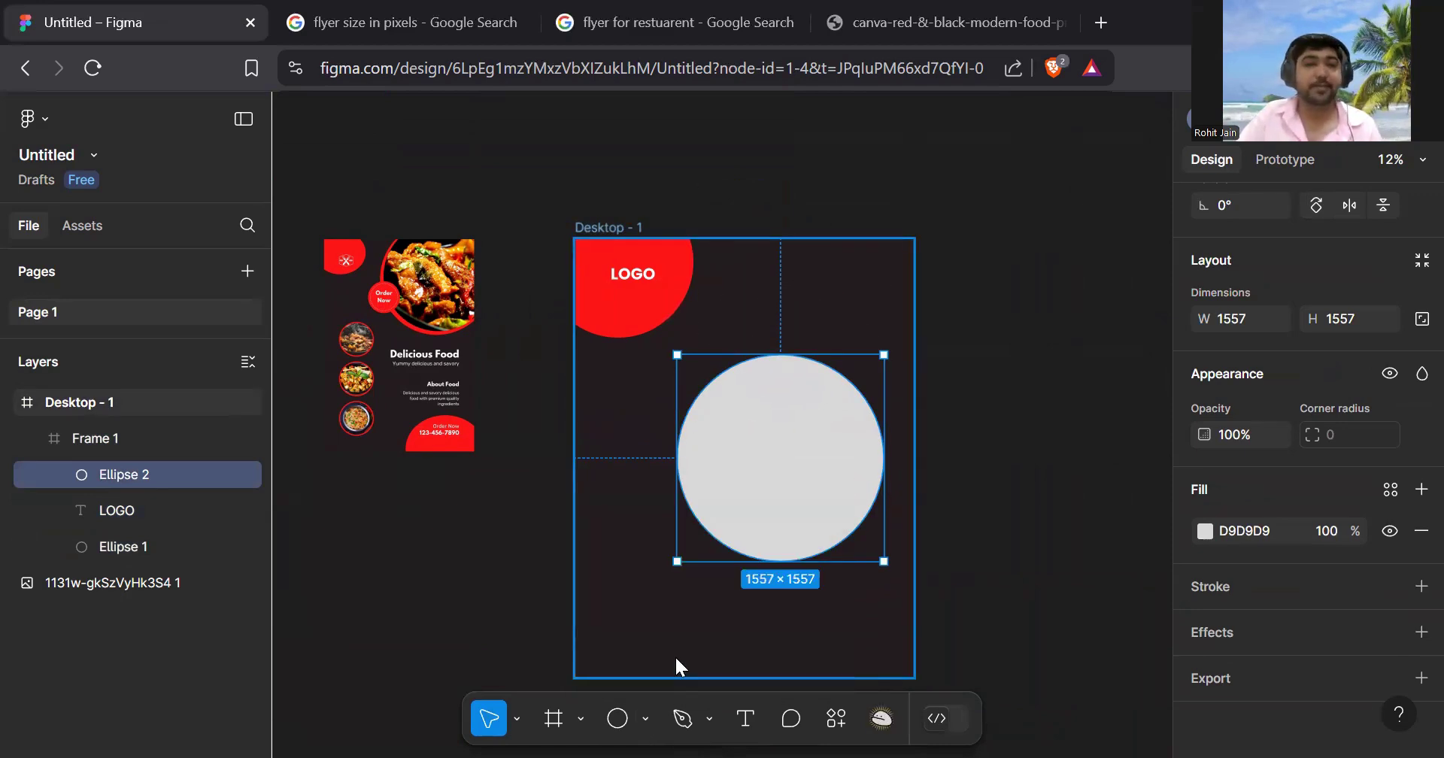
pyautogui.click(115, 236)
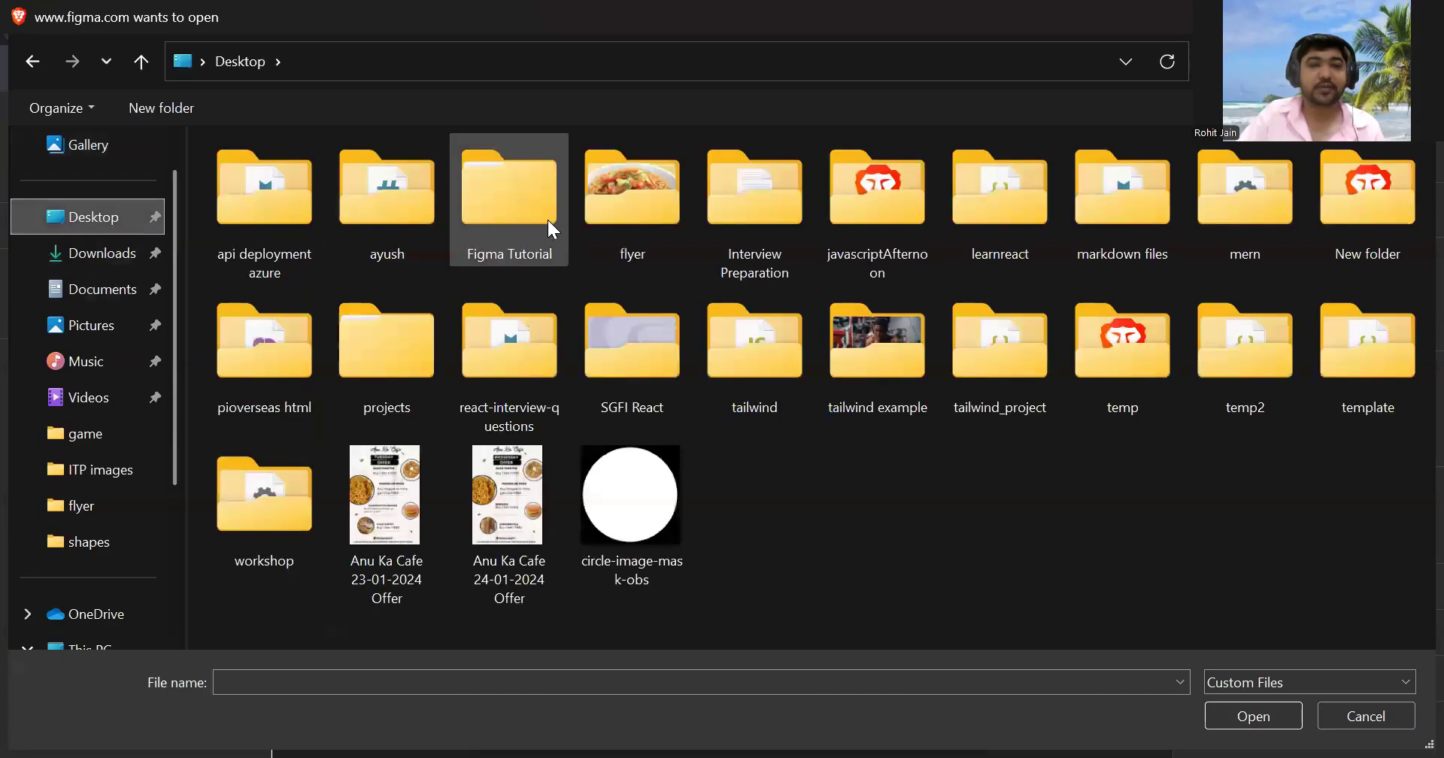
# - Choose the pizza image from the Desktop flyer folder and place it into the circle
pyautogui.doubleClick(637, 225)
pyautogui.click(638, 224)
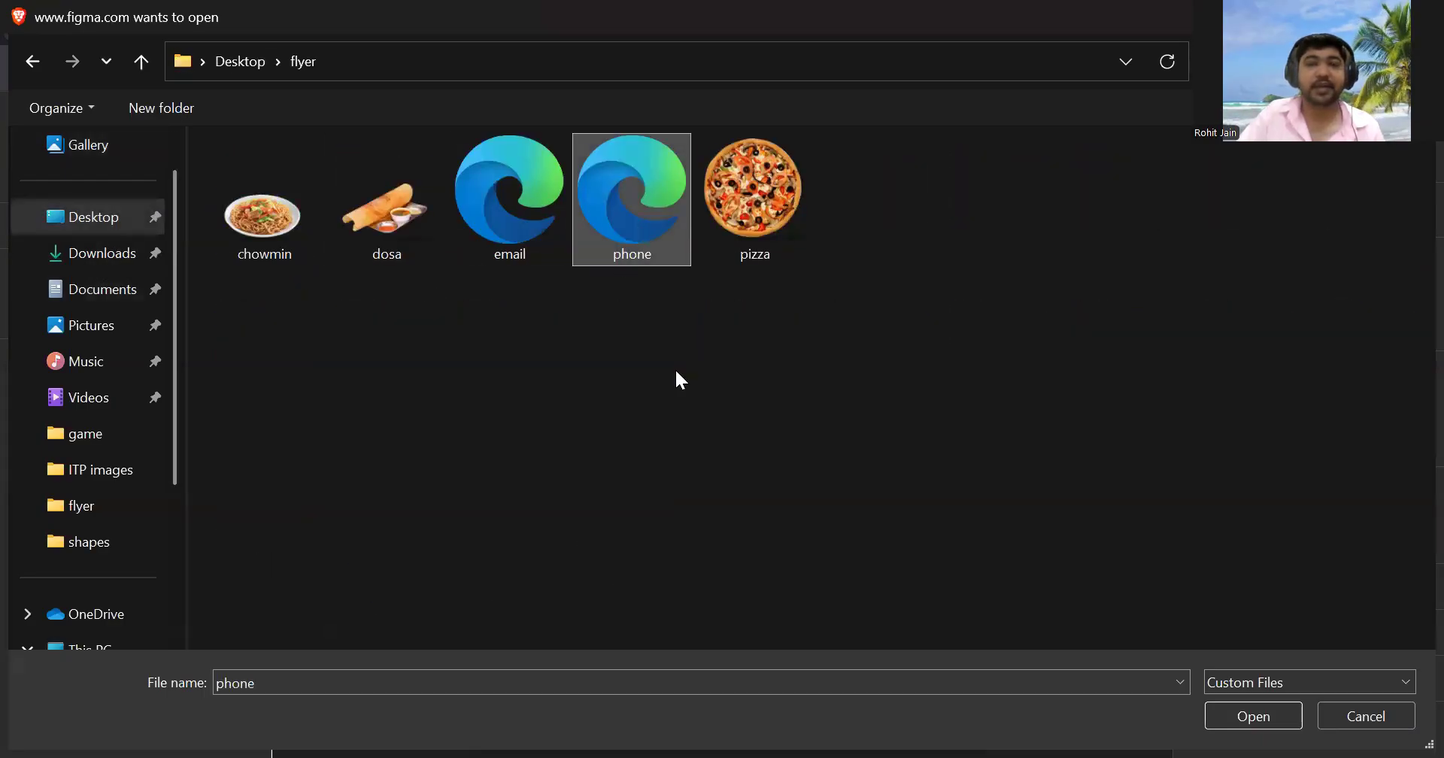
pyautogui.click(734, 202)
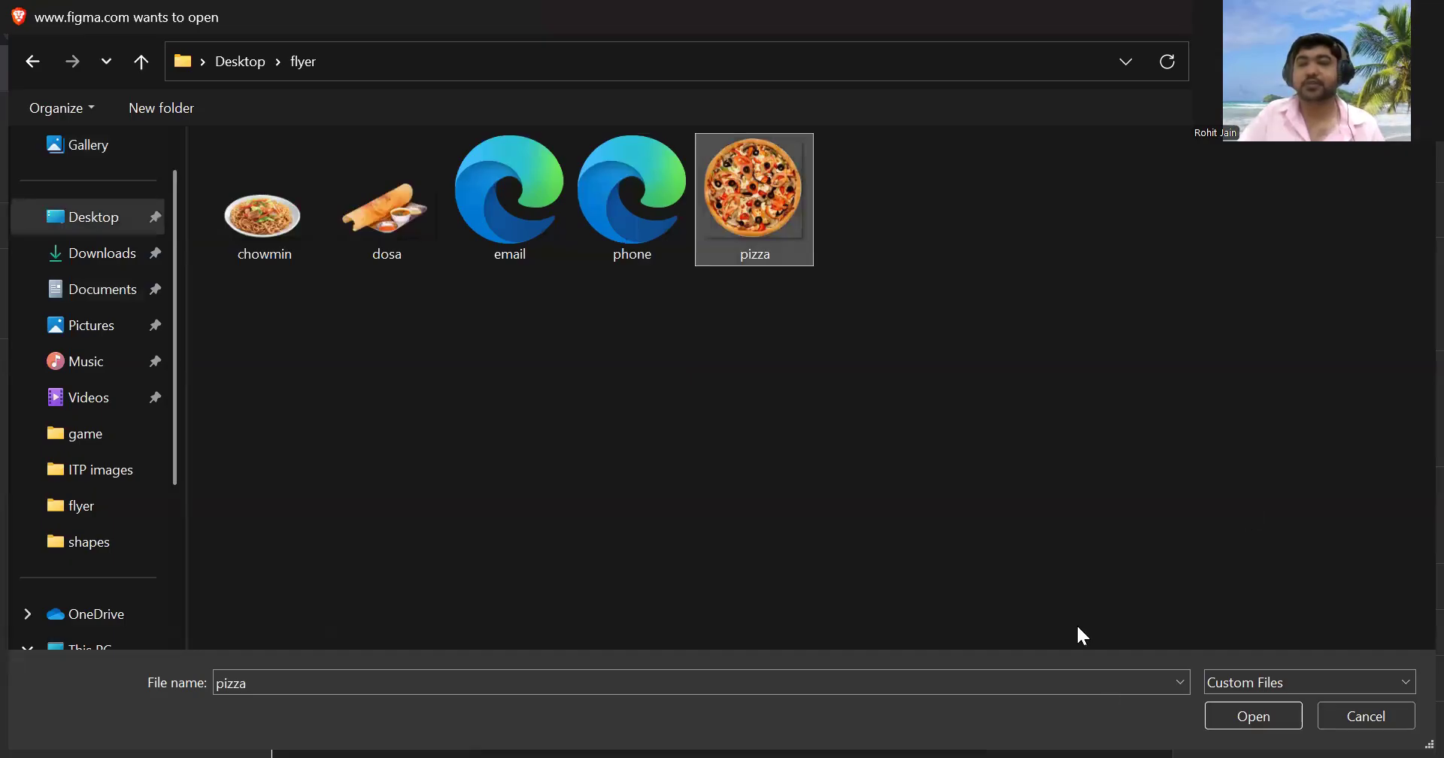
pyautogui.click(1266, 710)
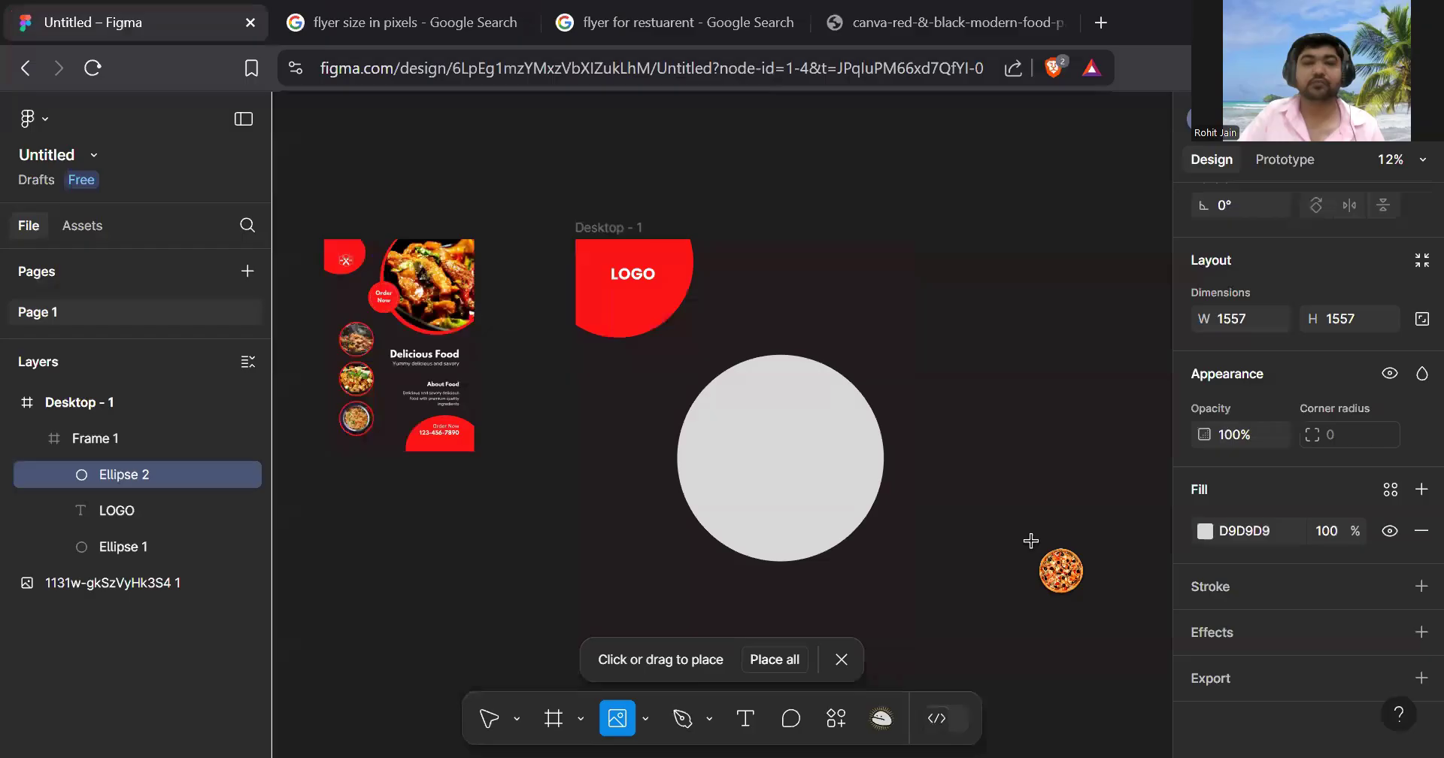
pyautogui.click(758, 407)
# - Move the pizza circle to the frame's top-right corner, partly clipped by the edge
pyautogui.click(1018, 428)
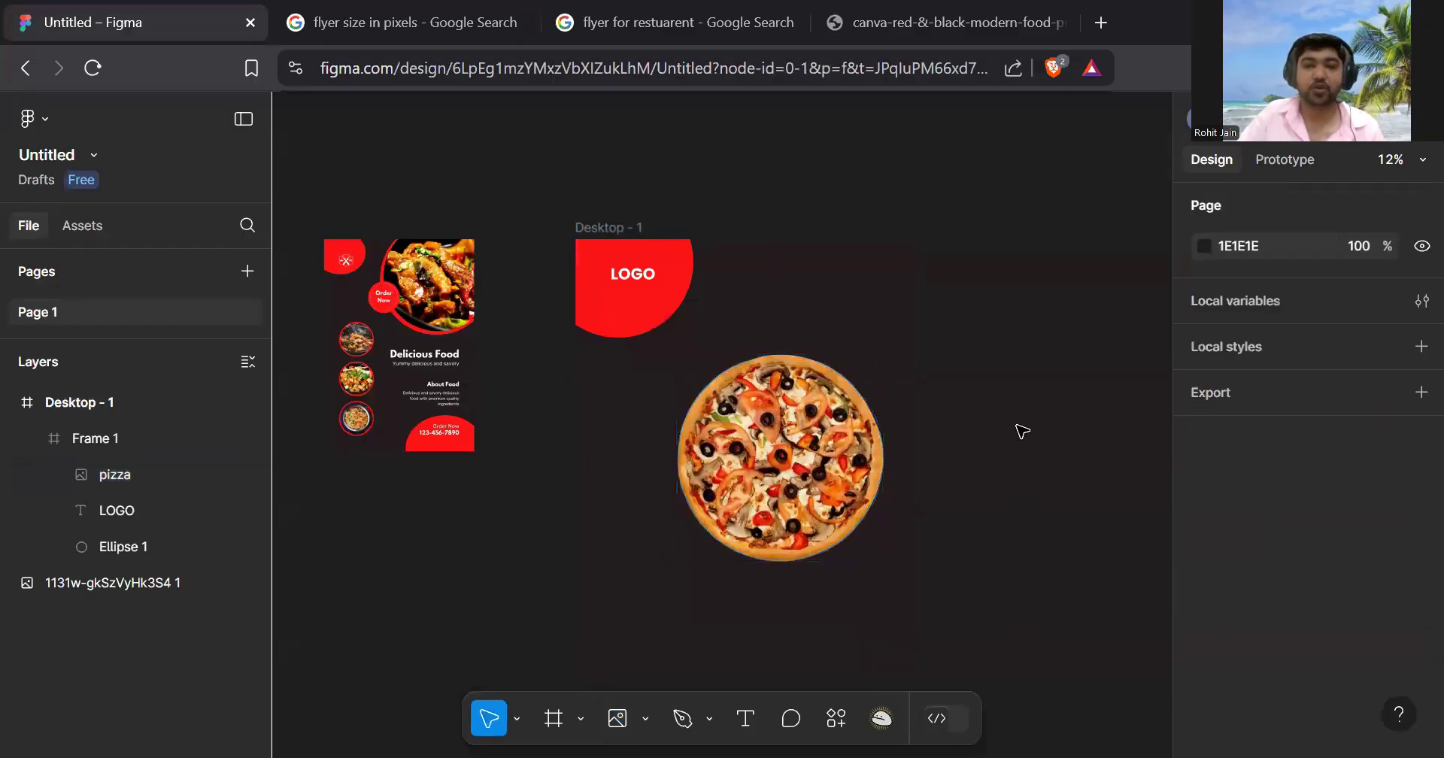
pyautogui.click(811, 462)
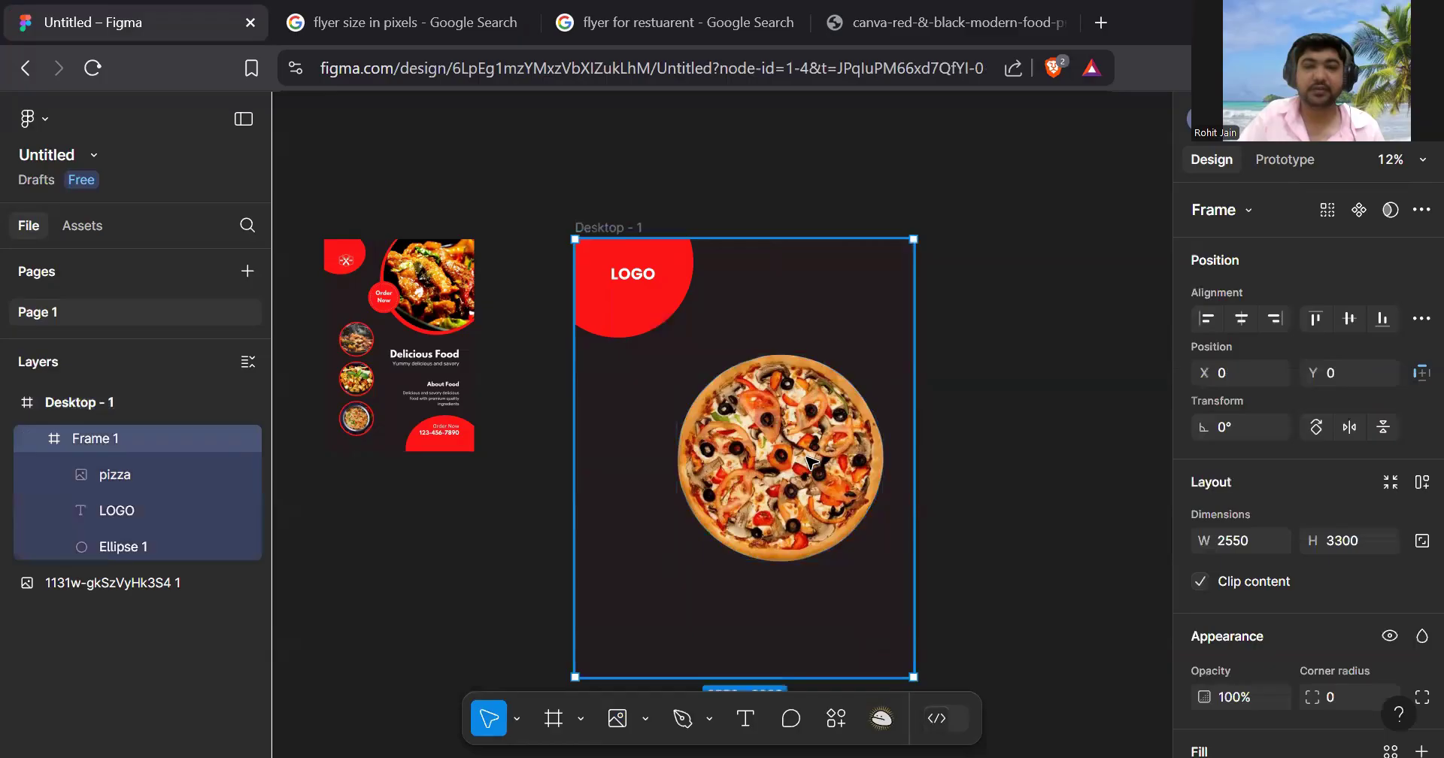
pyautogui.doubleClick(811, 462)
pyautogui.scroll(-3, 1334, 364)
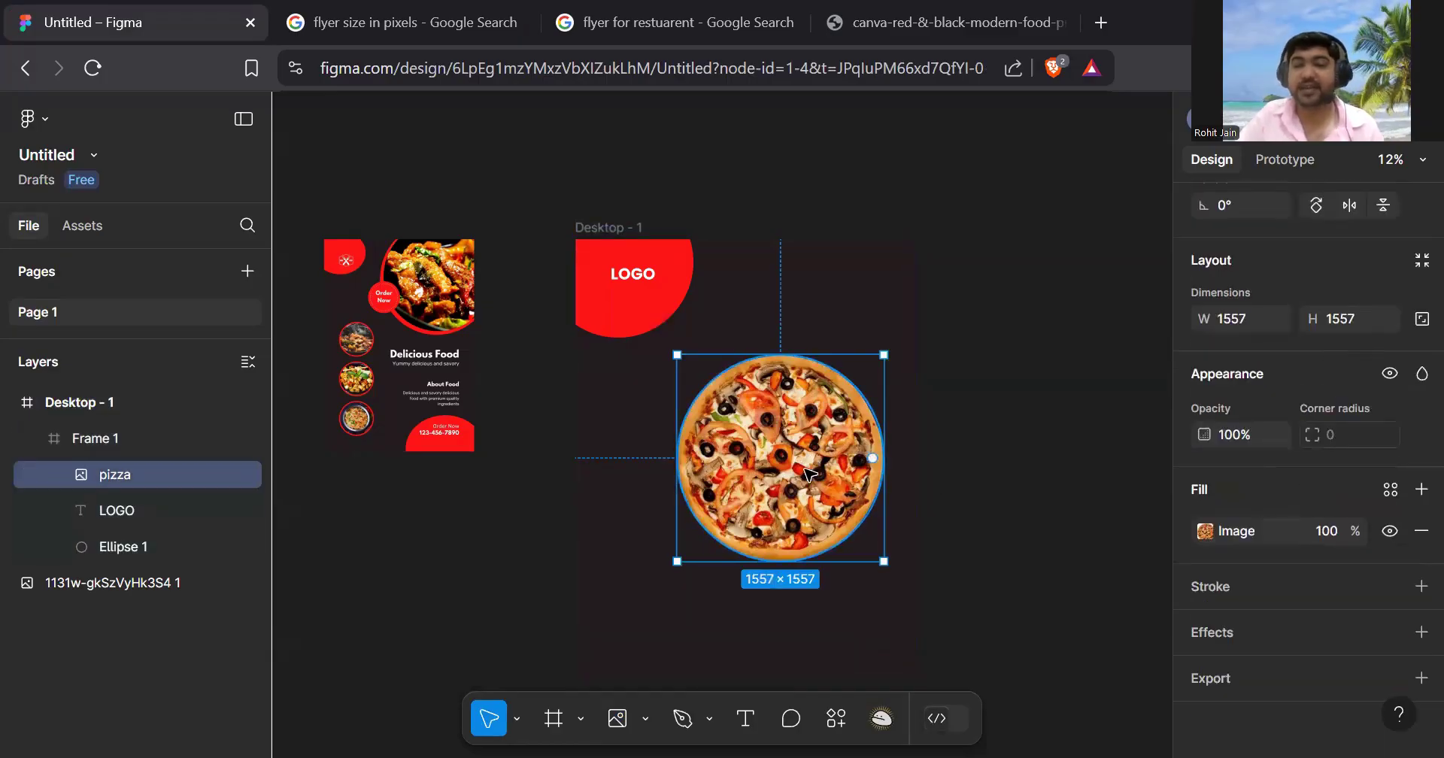
pyautogui.moveTo(799, 463); pyautogui.dragTo(889, 317)
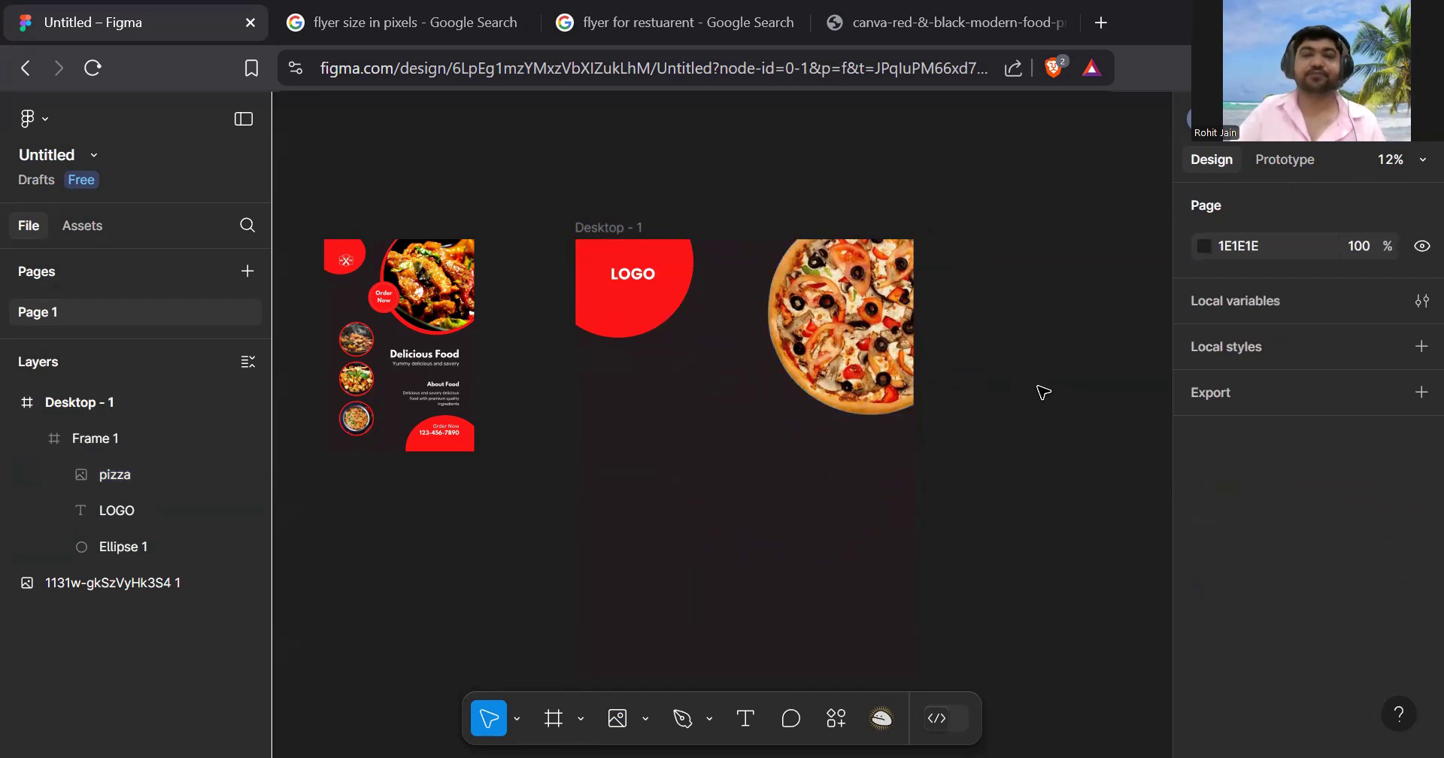
pyautogui.moveTo(866, 342)
pyautogui.mouseDown()
pyautogui.moveTo(869, 370)
pyautogui.moveTo(860, 362)
pyautogui.mouseUp()
pyautogui.doubleClick(861, 349)
pyautogui.click(1036, 344)
# - Pan and zoom to review the layout, then bring up the shape and image tools
pyautogui.scroll(6, 478, 311)
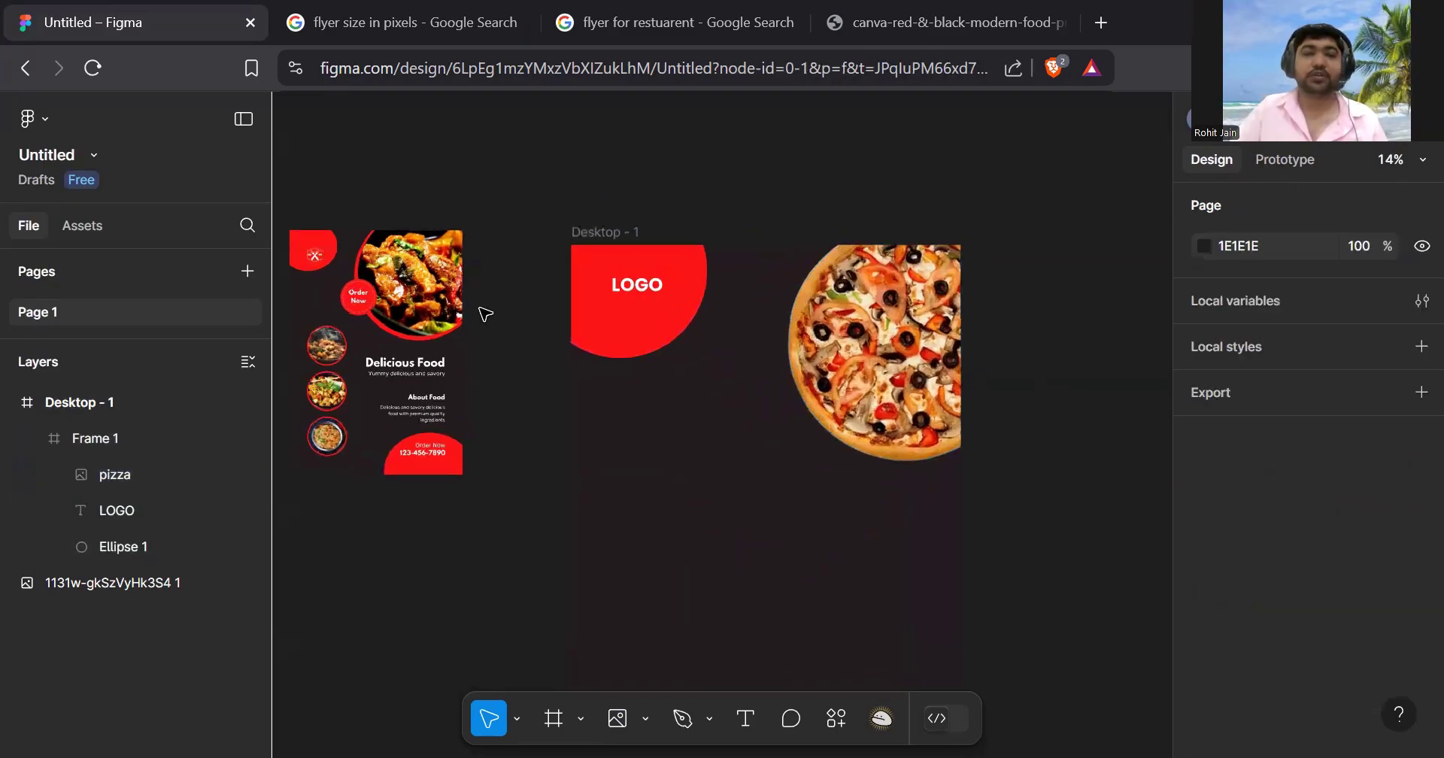
pyautogui.hscroll(-6, 481, 306)
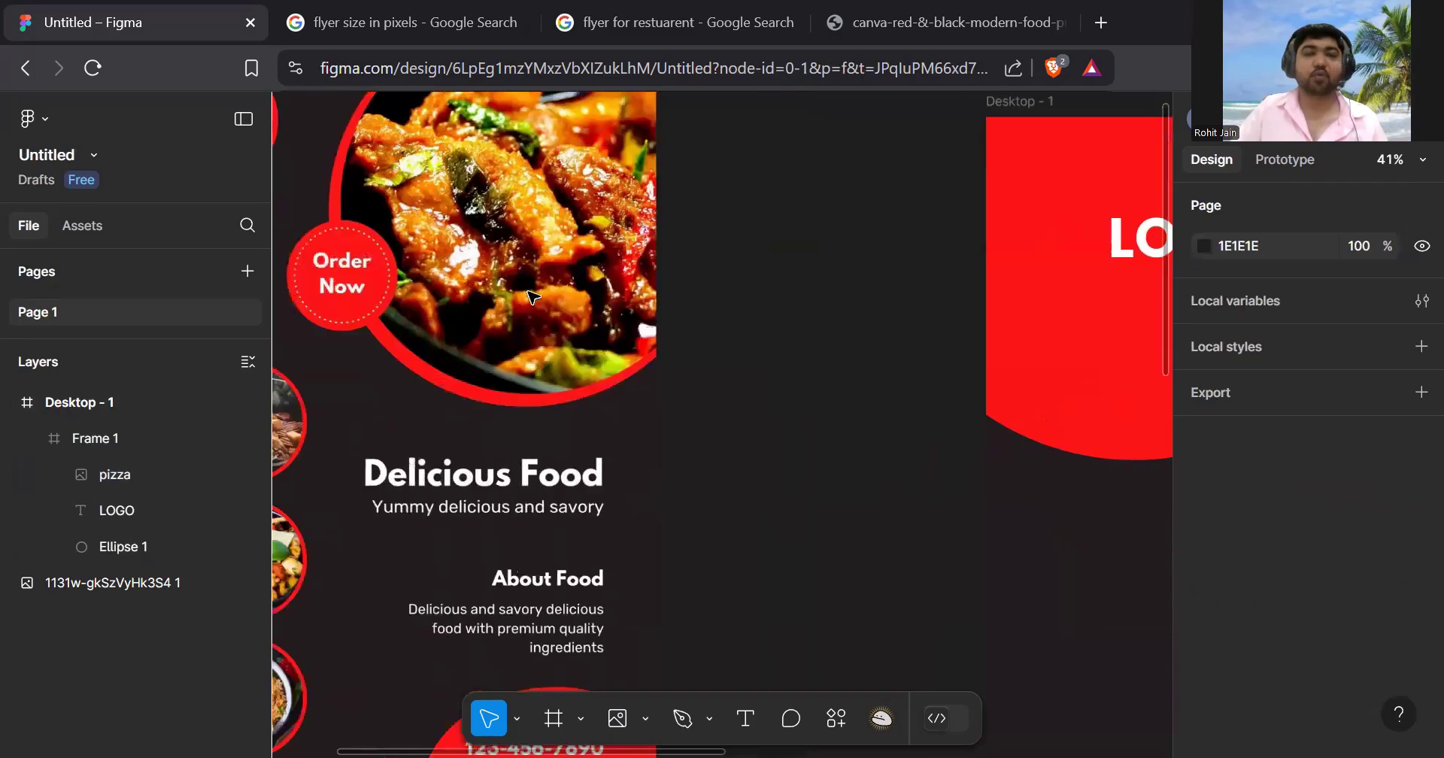
pyautogui.scroll(-6, 429, 281)
pyautogui.hscroll(2, 686, 338)
pyautogui.scroll(-5, 738, 351)
pyautogui.scroll(4, 735, 343)
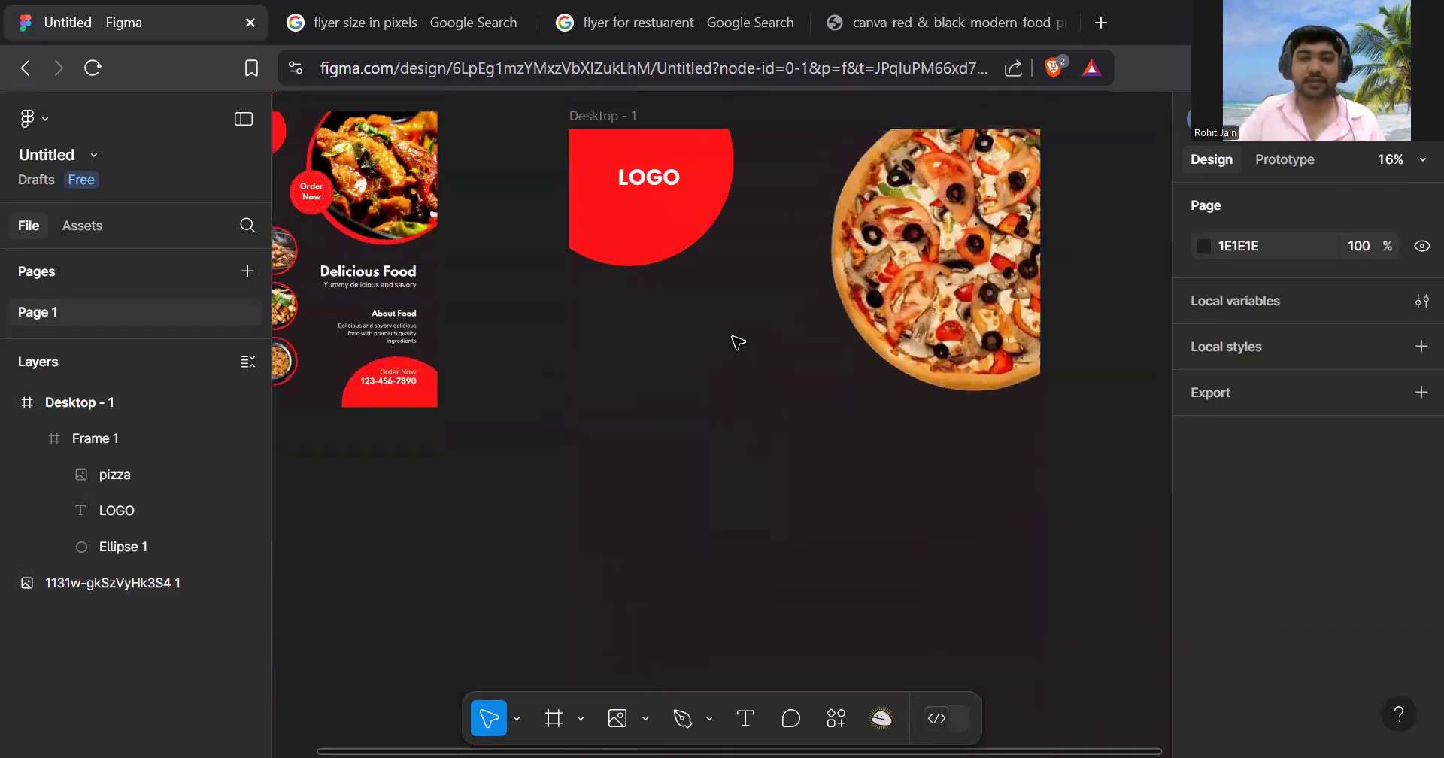
pyautogui.scroll(-2, 741, 343)
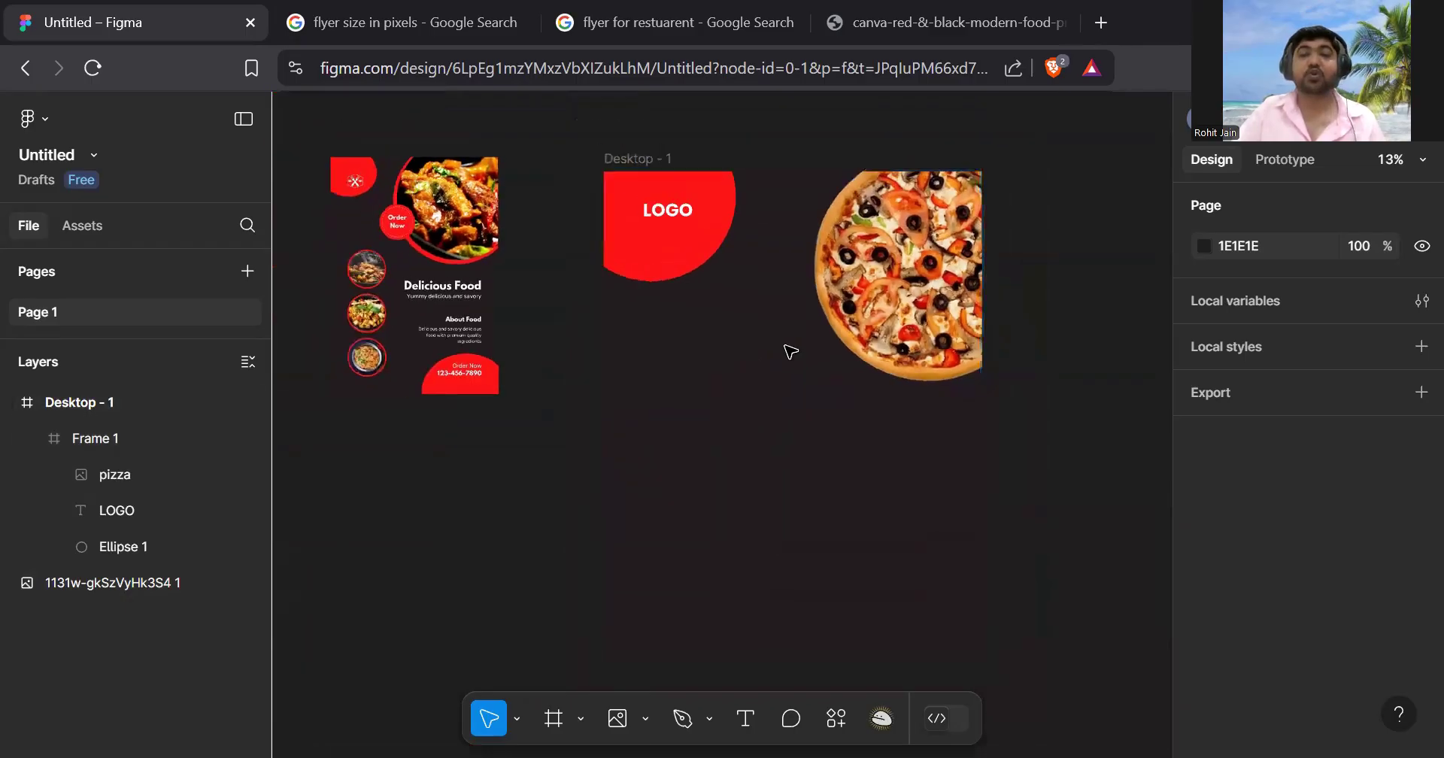
pyautogui.click(651, 723)
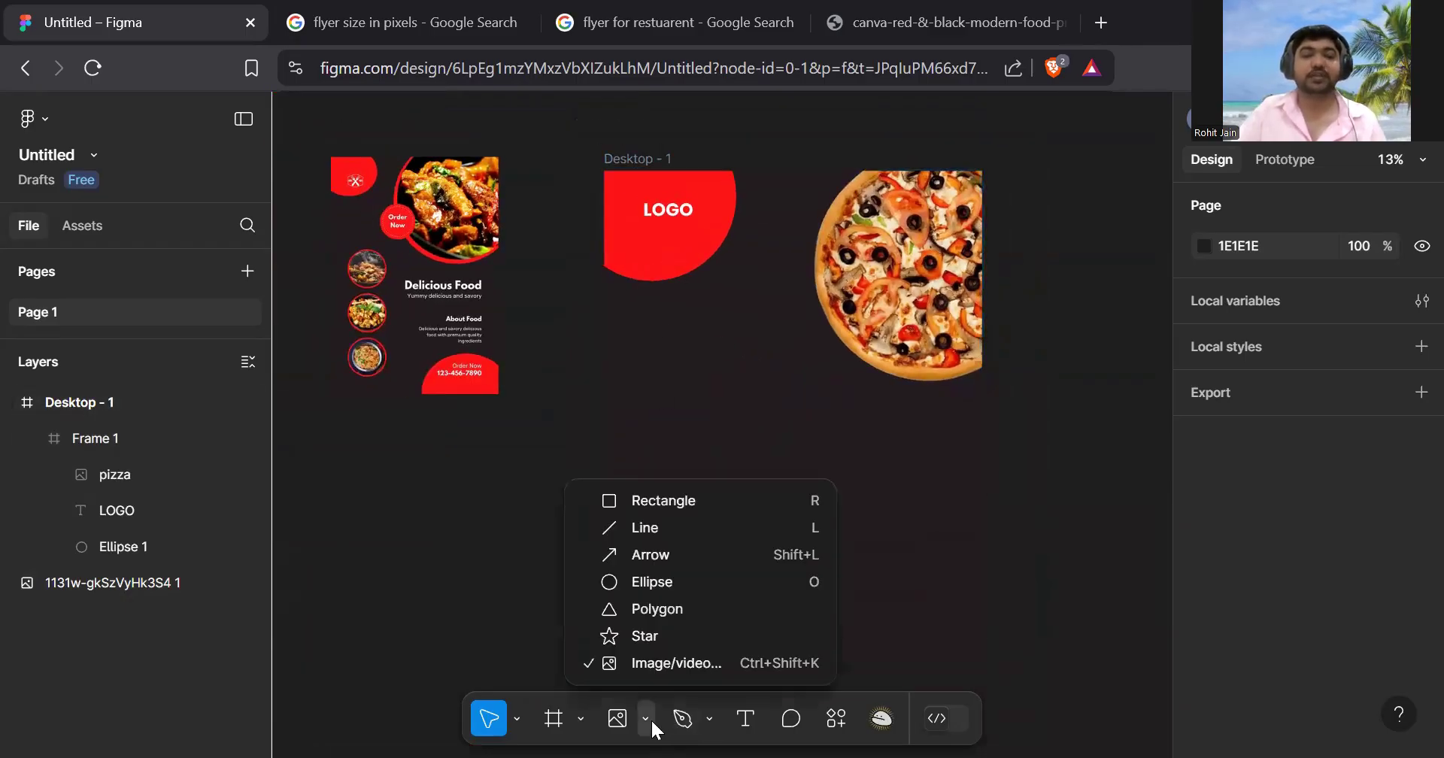
# - Draw a 1515 × 1515 circle below the pizza and give it a 10-weight stroke
pyautogui.click(693, 581)
pyautogui.moveTo(676, 373); pyautogui.dragTo(885, 597)
pyautogui.scroll(-3, 1393, 323)
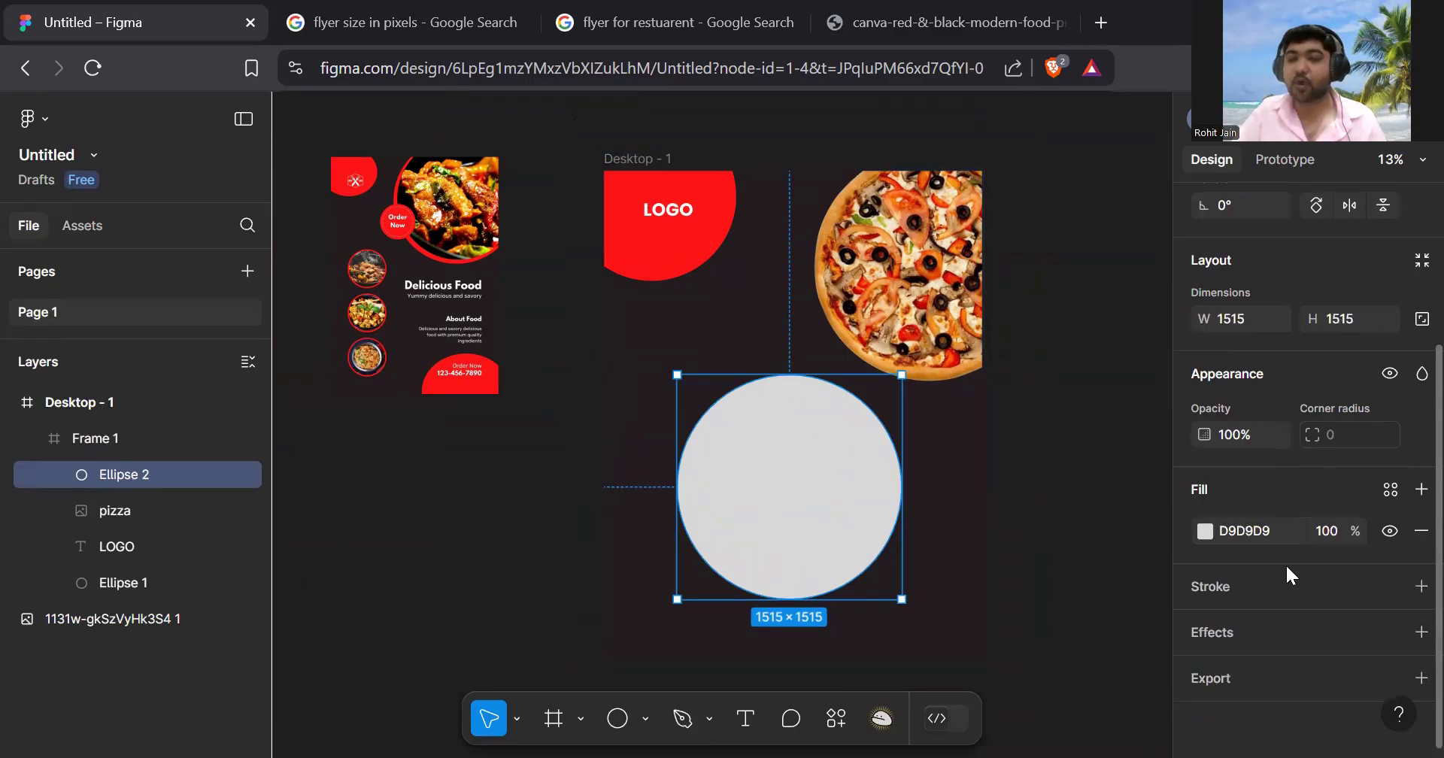
pyautogui.click(1421, 586)
pyautogui.scroll(-2, 1330, 589)
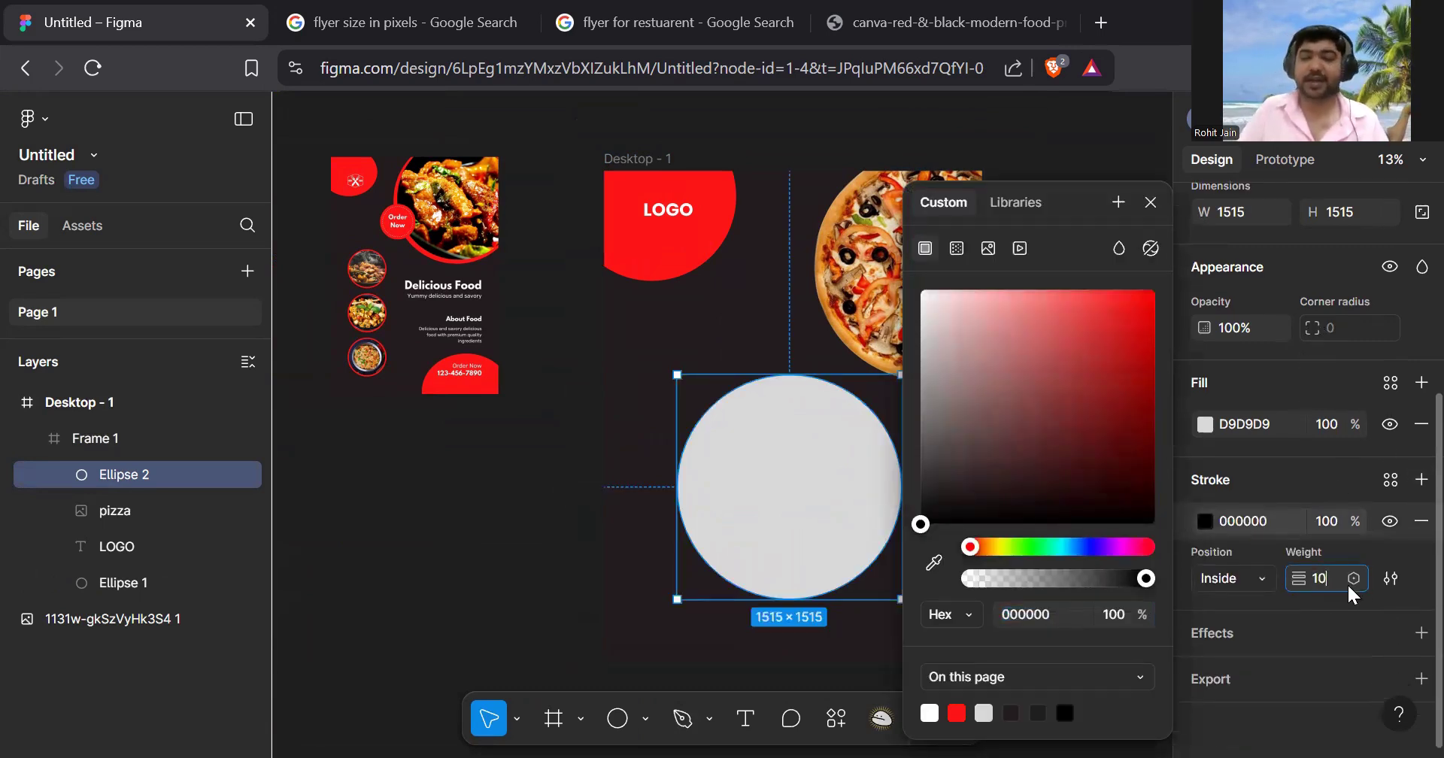
pyautogui.press('Return')
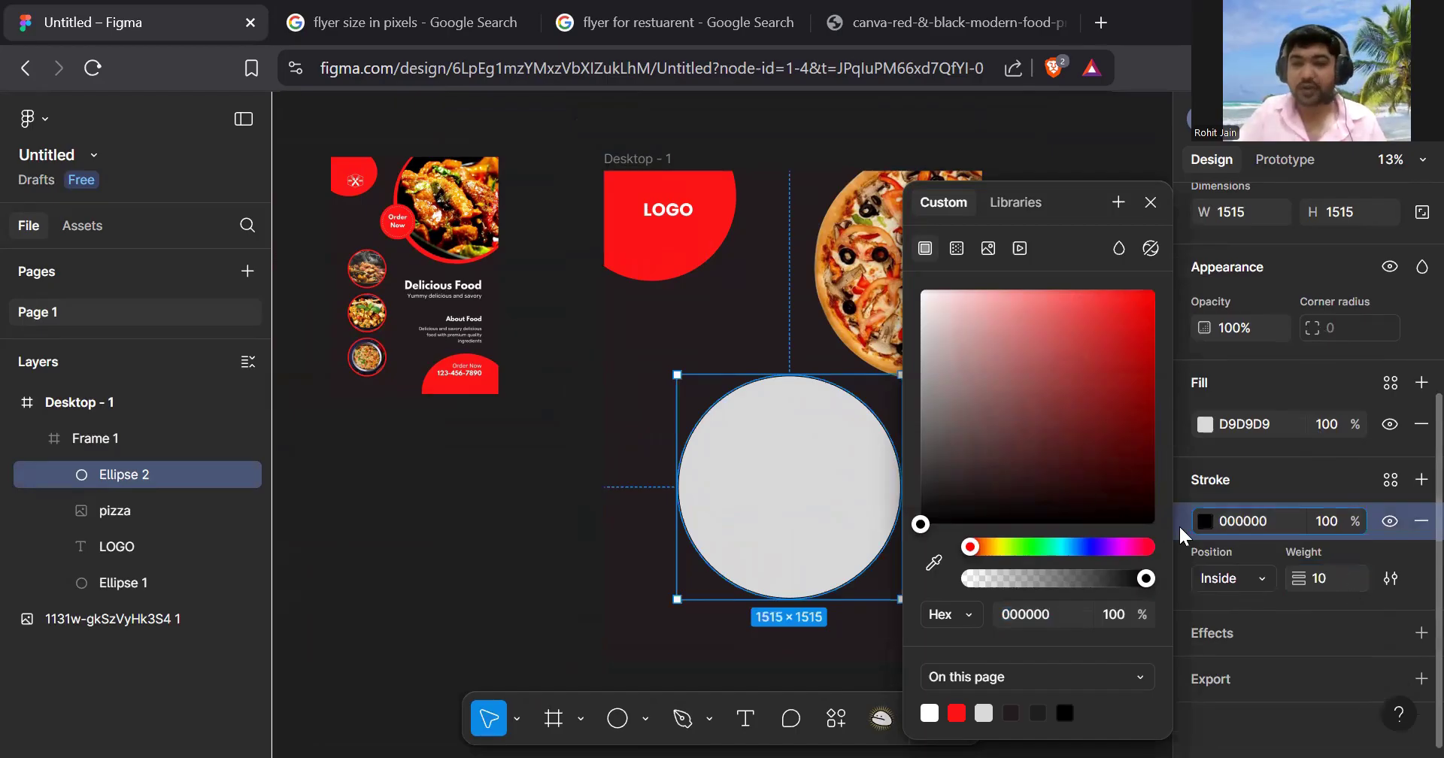
# - Colour the stroke FF1617, sampled from the LOGO red, and thicken it to 20
pyautogui.click(1208, 521)
pyautogui.click(1204, 521)
pyautogui.moveTo(1121, 495); pyautogui.dragTo(1182, 215)
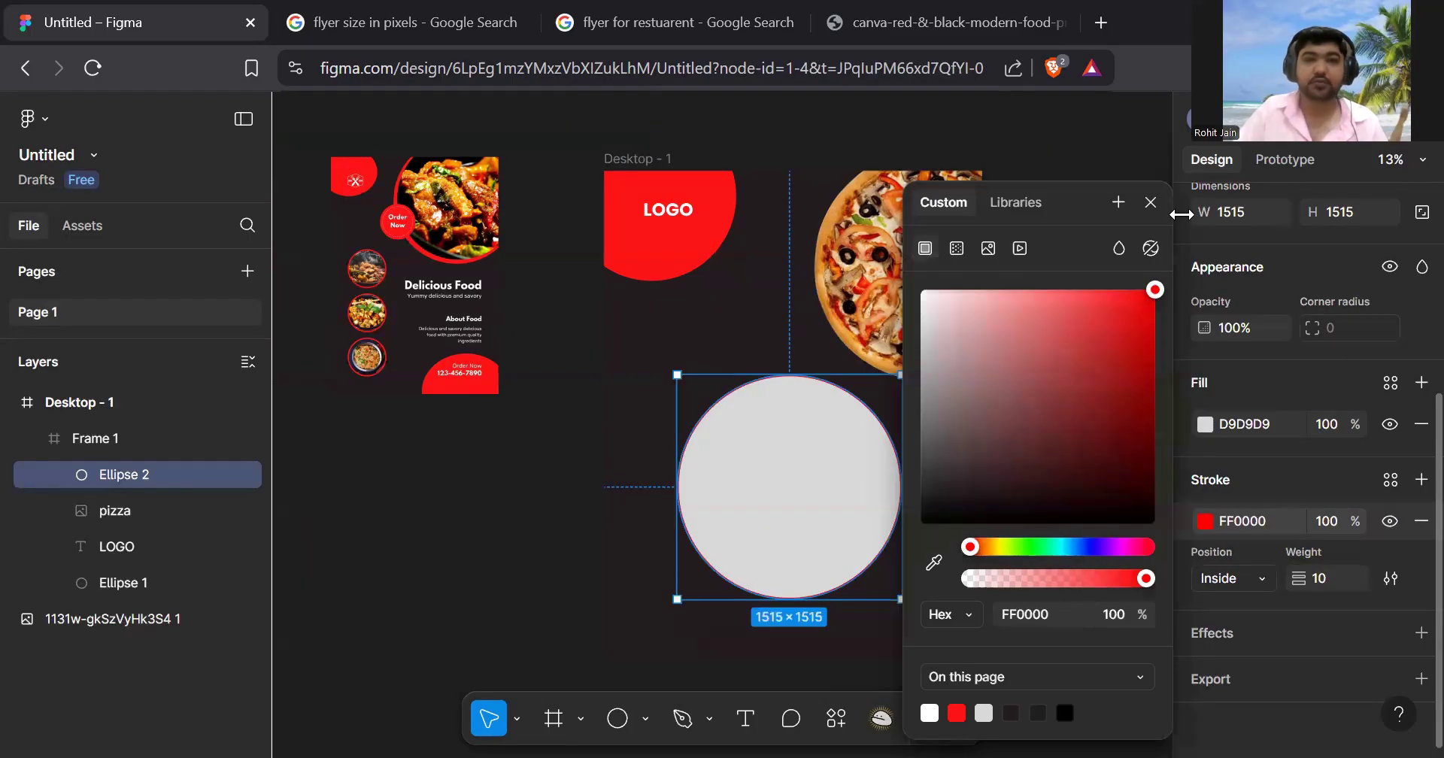
pyautogui.click(935, 563)
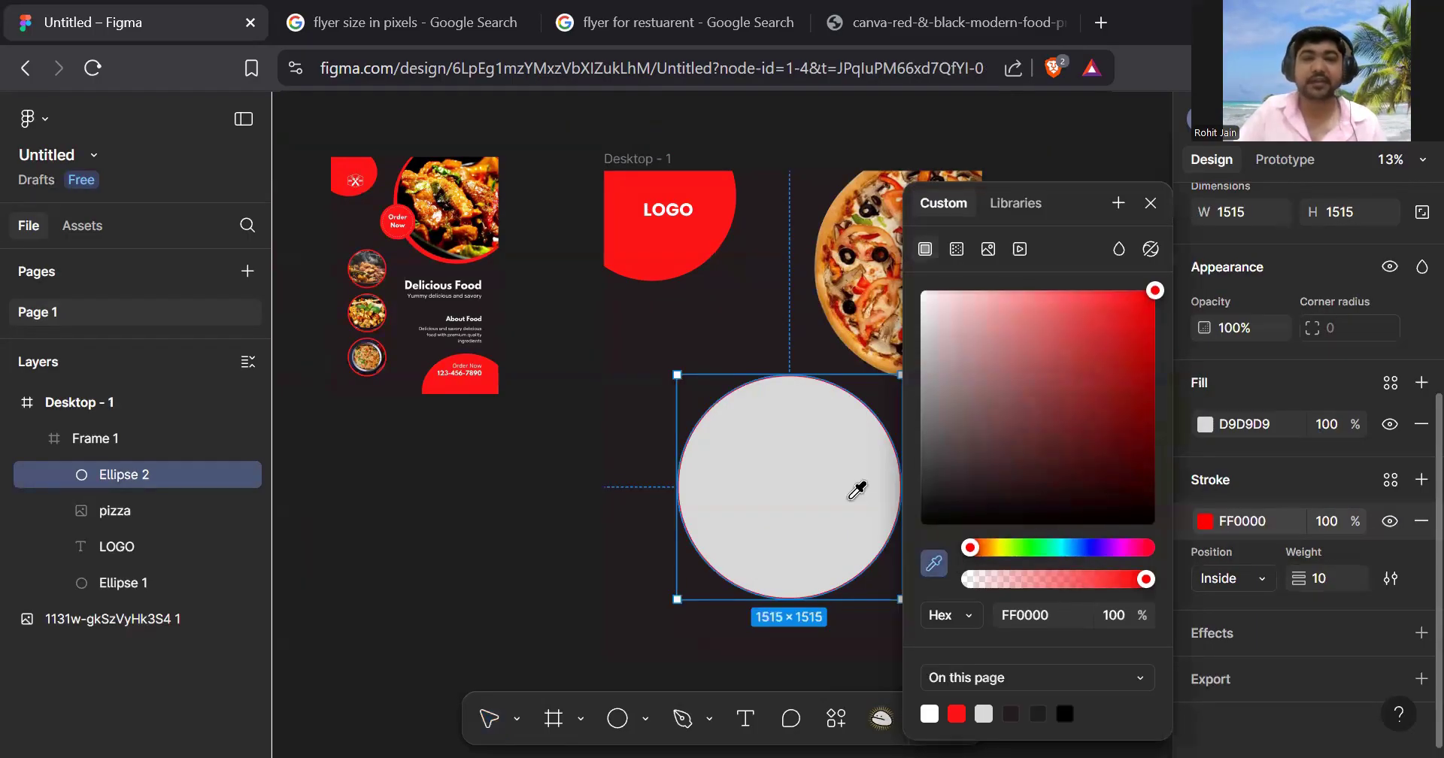
pyautogui.click(661, 256)
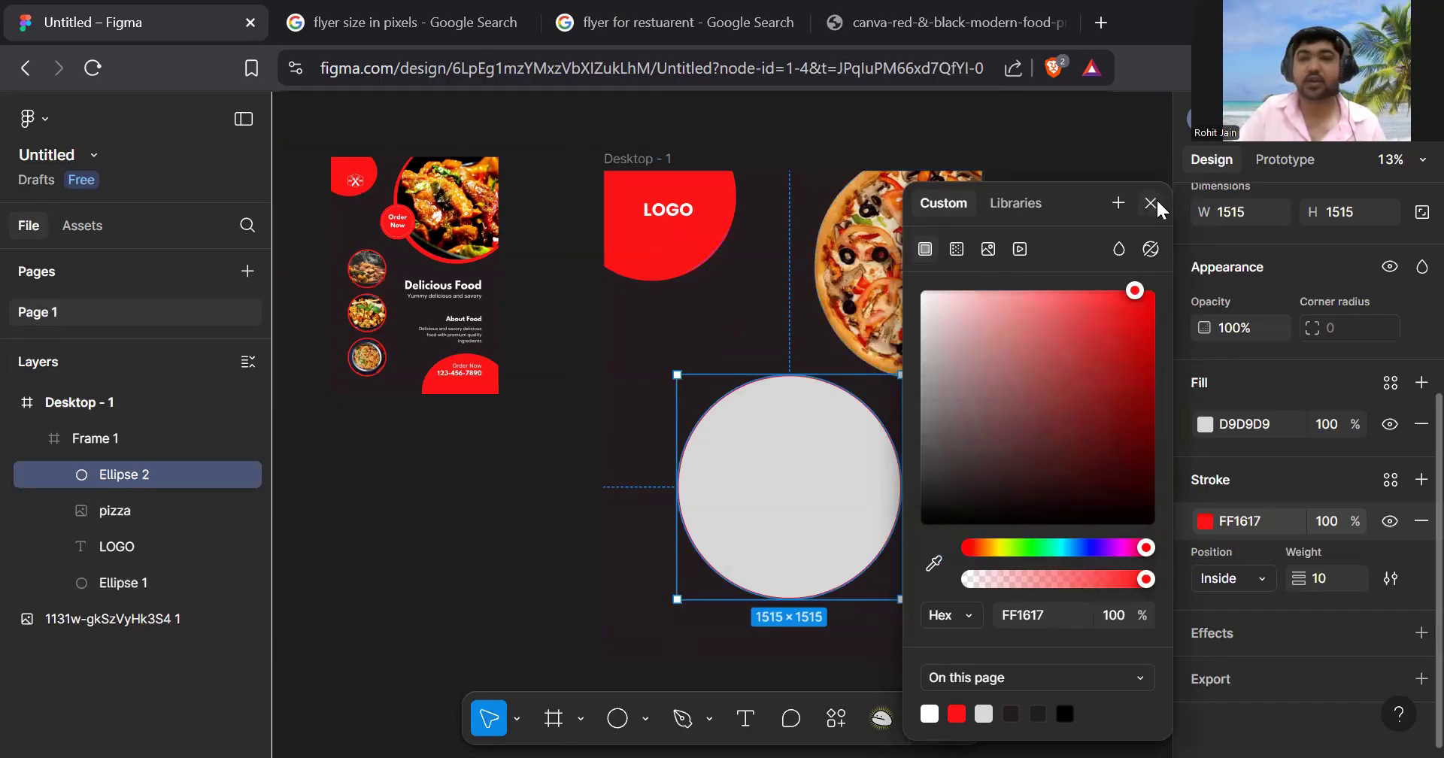
pyautogui.click(1151, 204)
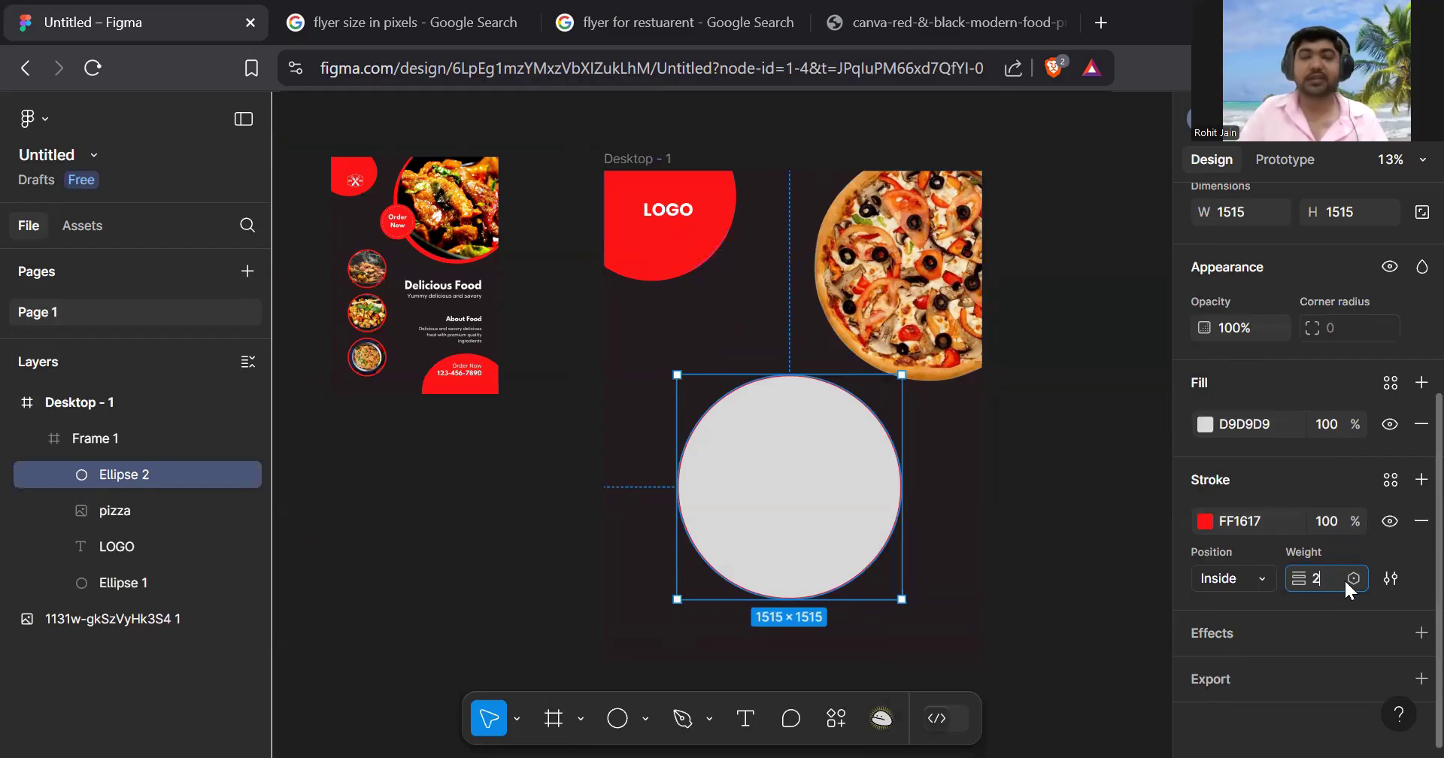
pyautogui.press('Return')
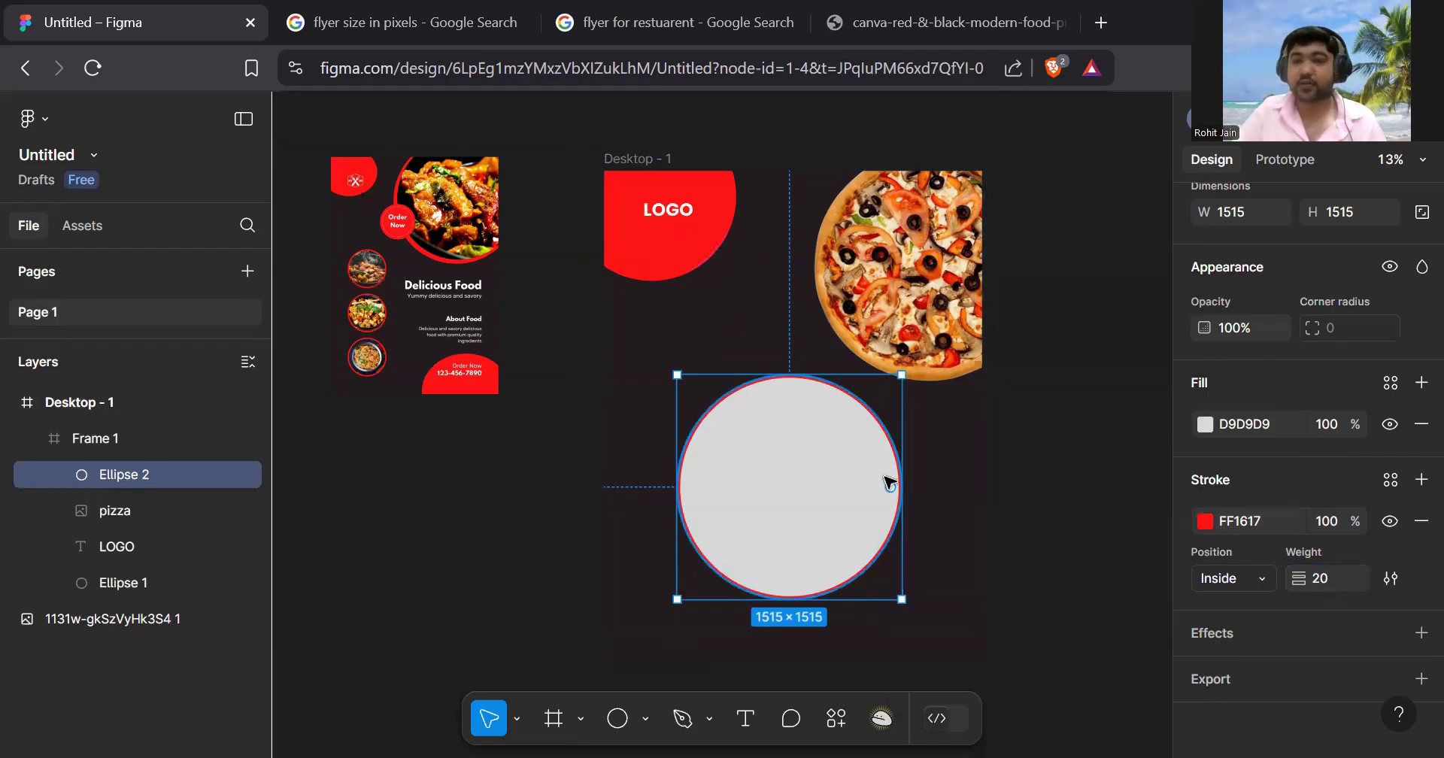
# - Remove the circle's grey fill and raise the stroke weight to 40, then 80
pyautogui.click(1421, 424)
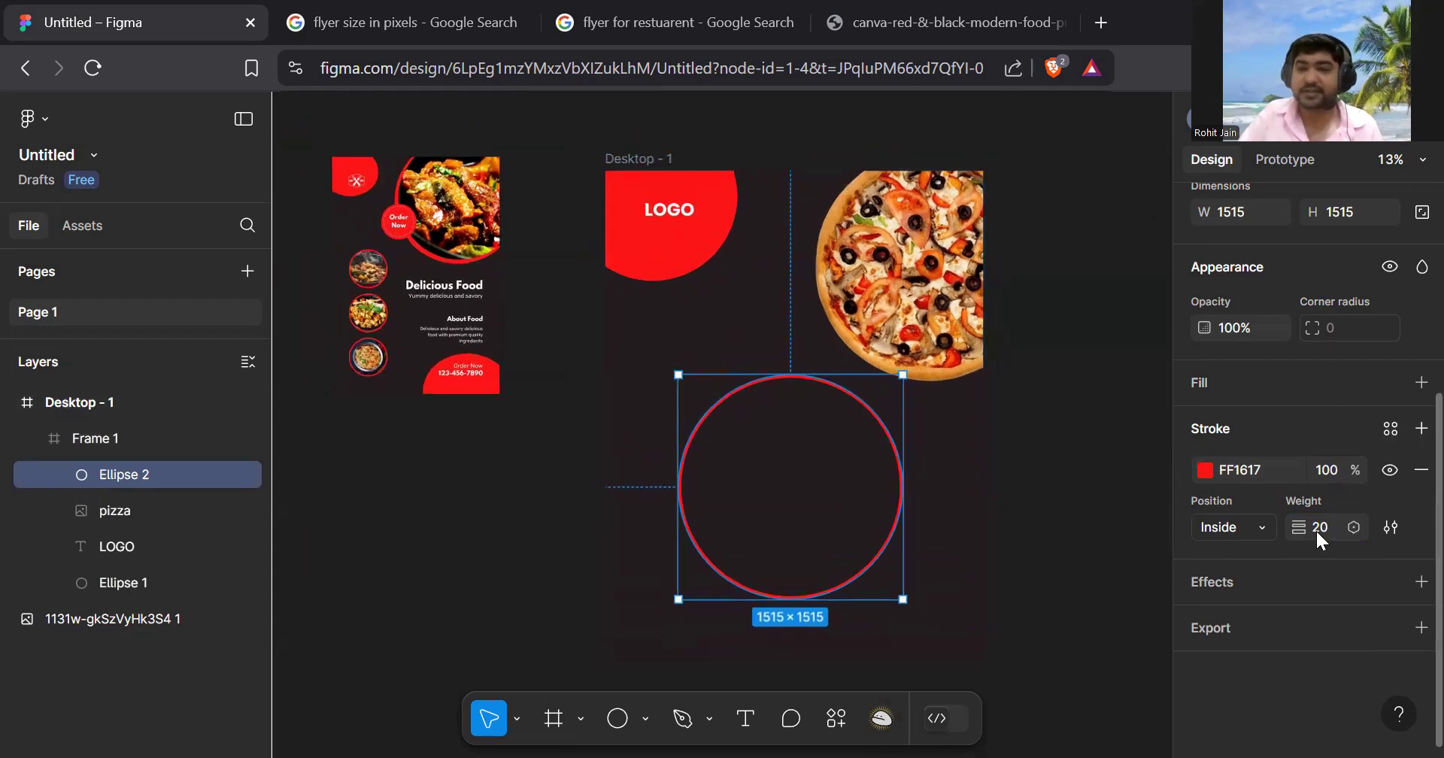
pyautogui.write('40')
pyautogui.press('Return')
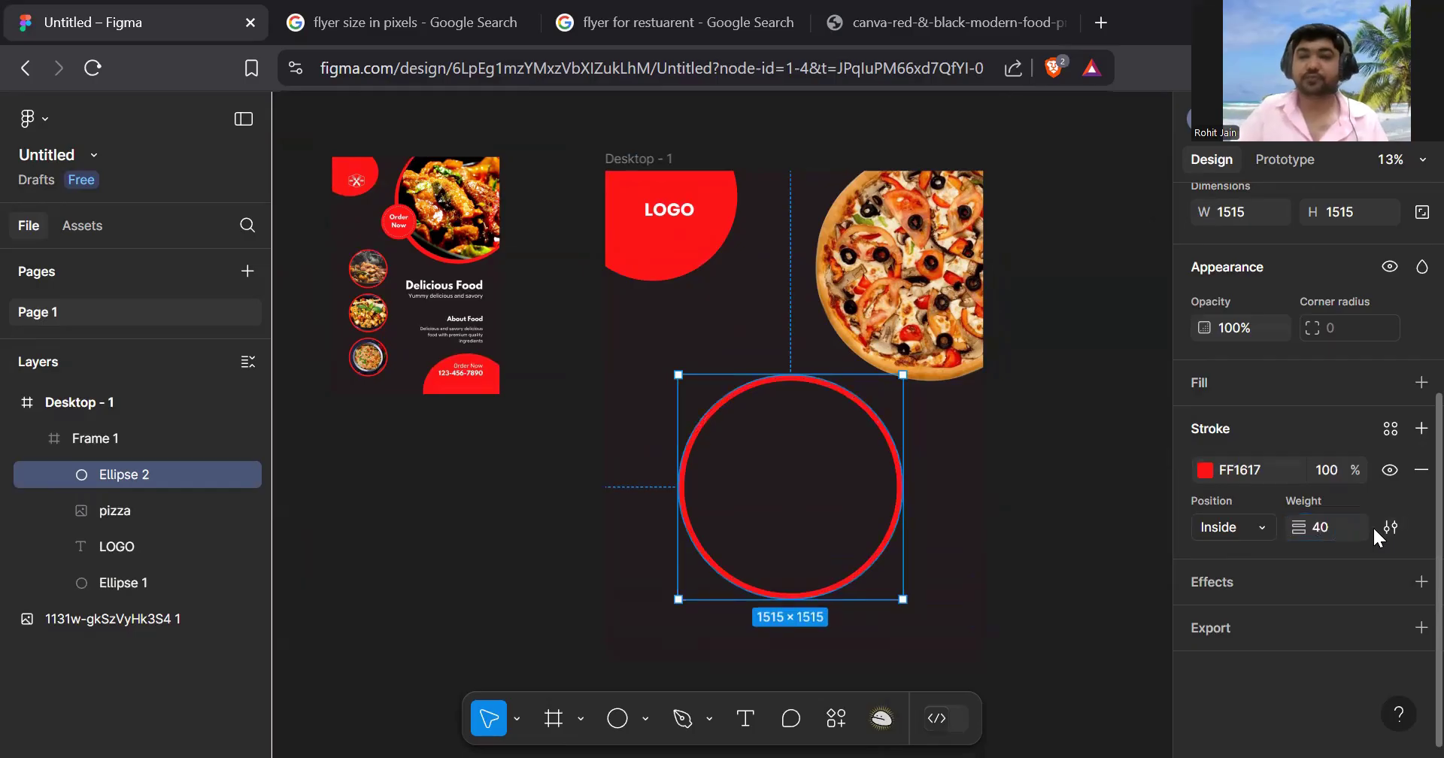
pyautogui.click(1342, 520)
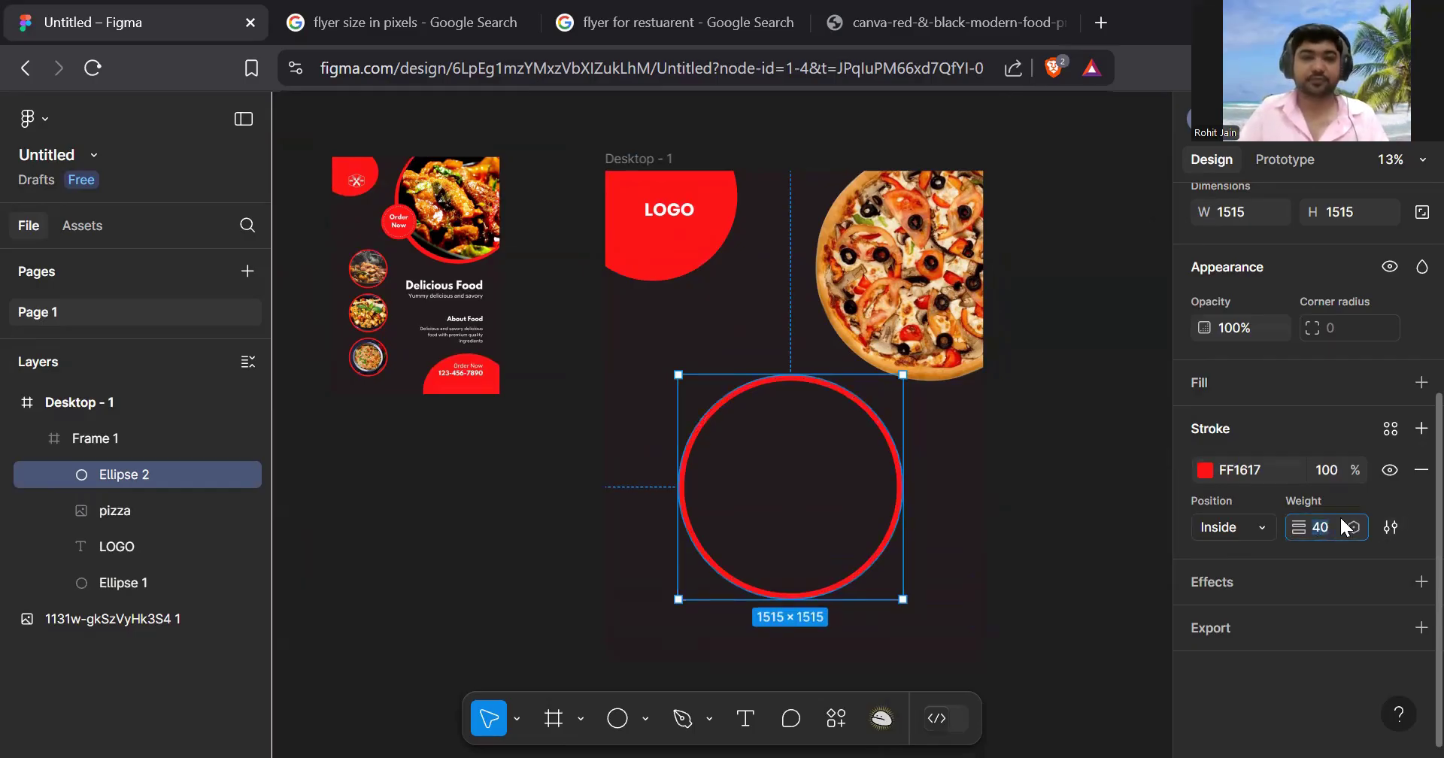
pyautogui.write('80')
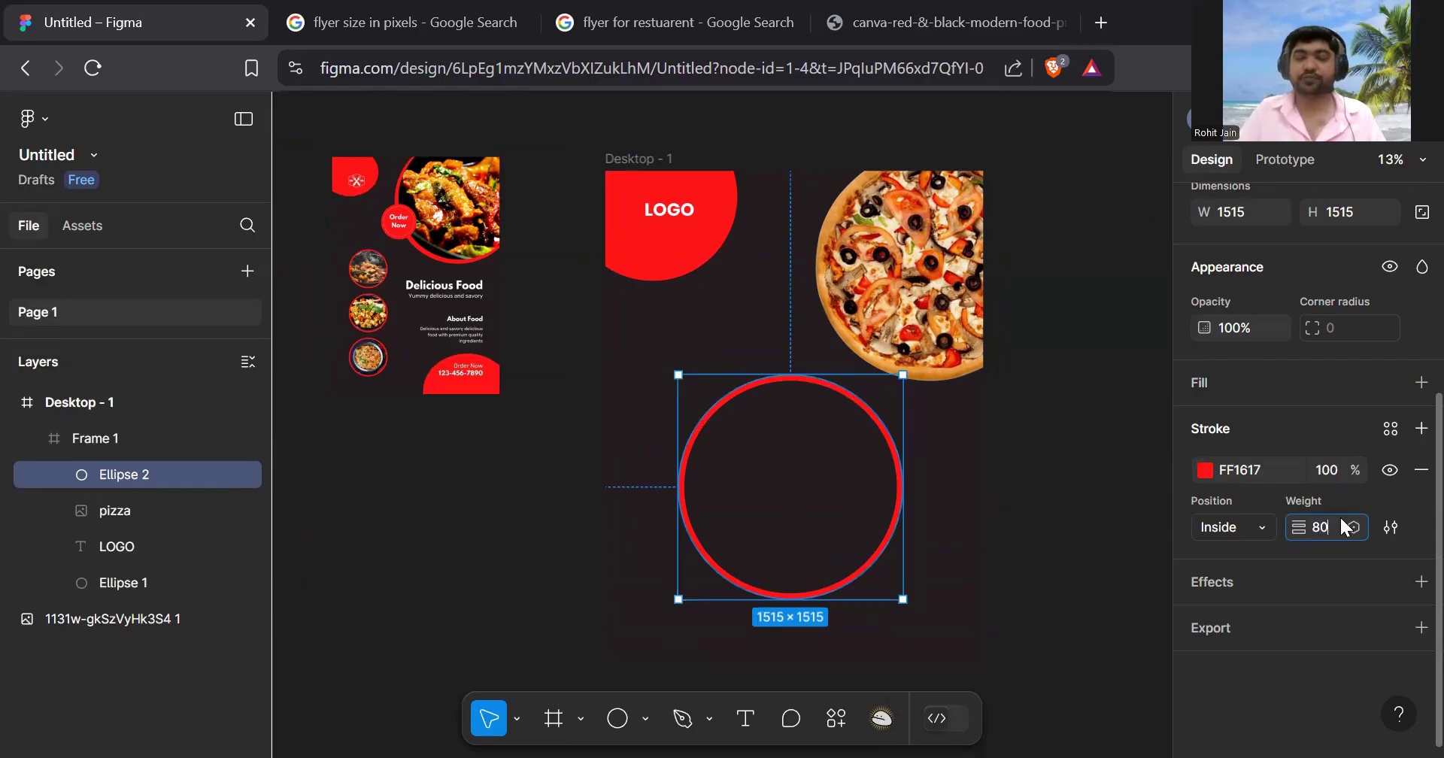
pyautogui.press('Return')
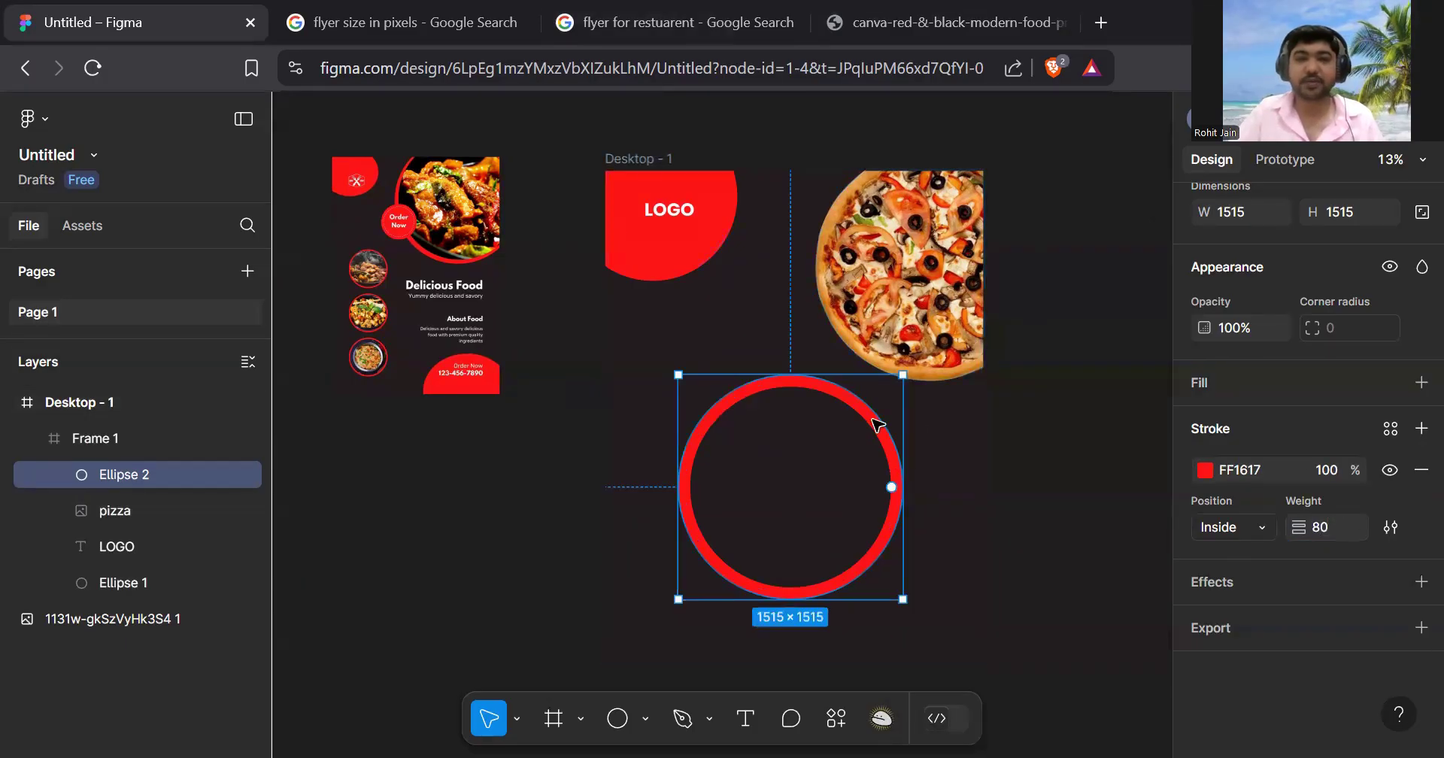
pyautogui.scroll(4, 874, 416)
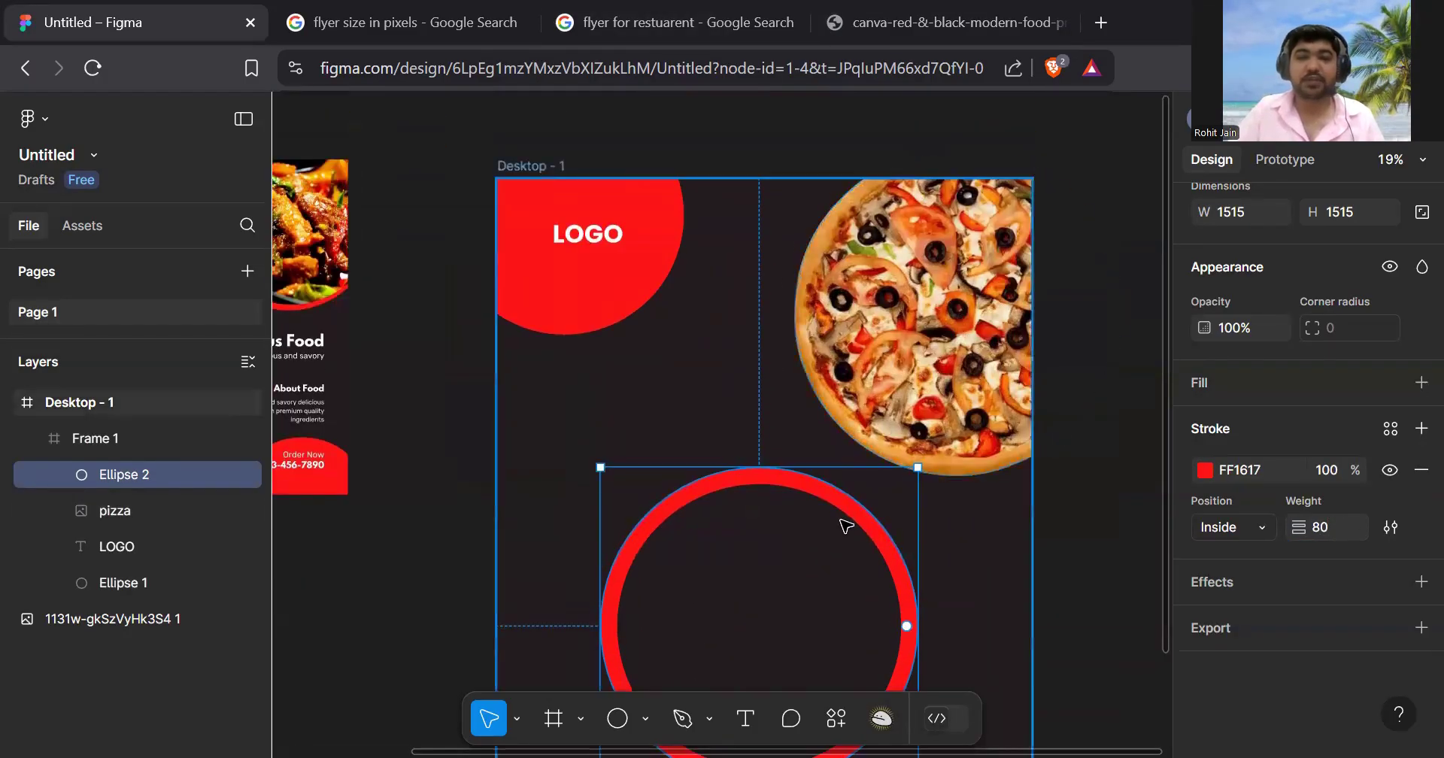
# - Move the red ring Ellipse 2 over the pizza and enlarge it to 1683 × 1683
pyautogui.hscroll(5, 845, 524)
pyautogui.scroll(4, 726, 583)
pyautogui.moveTo(661, 629); pyautogui.dragTo(843, 322)
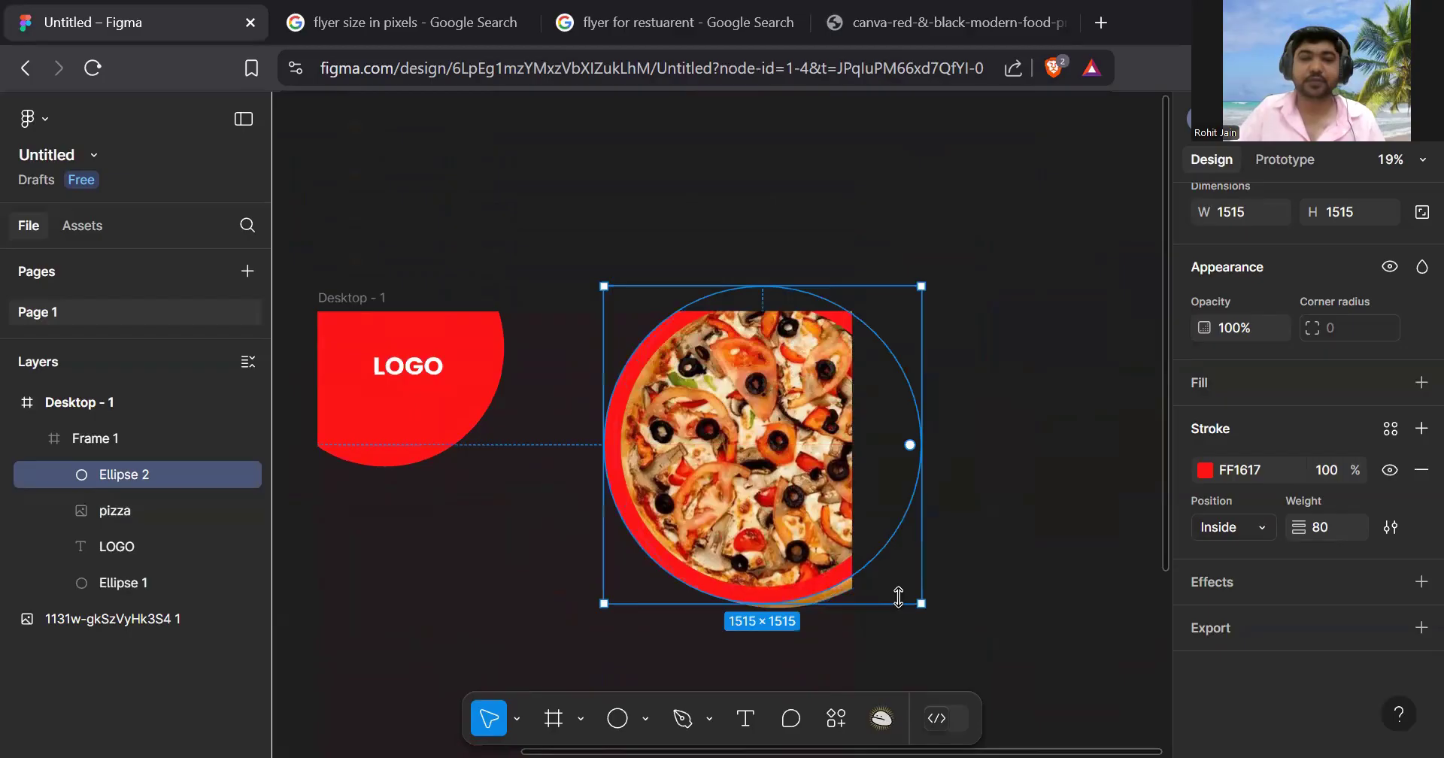
pyautogui.moveTo(905, 621); pyautogui.dragTo(915, 635)
pyautogui.moveTo(877, 516); pyautogui.dragTo(901, 488)
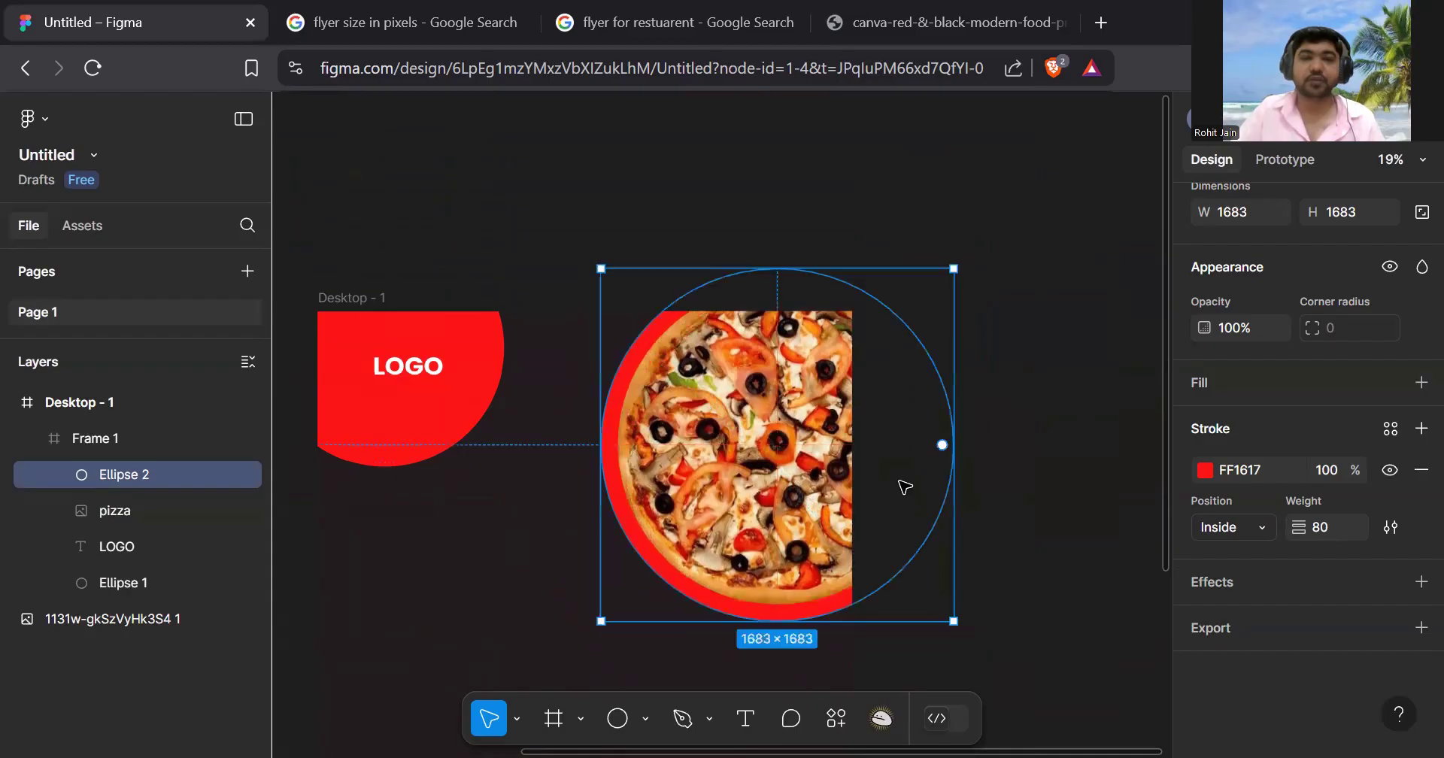
pyautogui.click(997, 276)
pyautogui.scroll(-2, 1030, 290)
pyautogui.scroll(-3, 1030, 289)
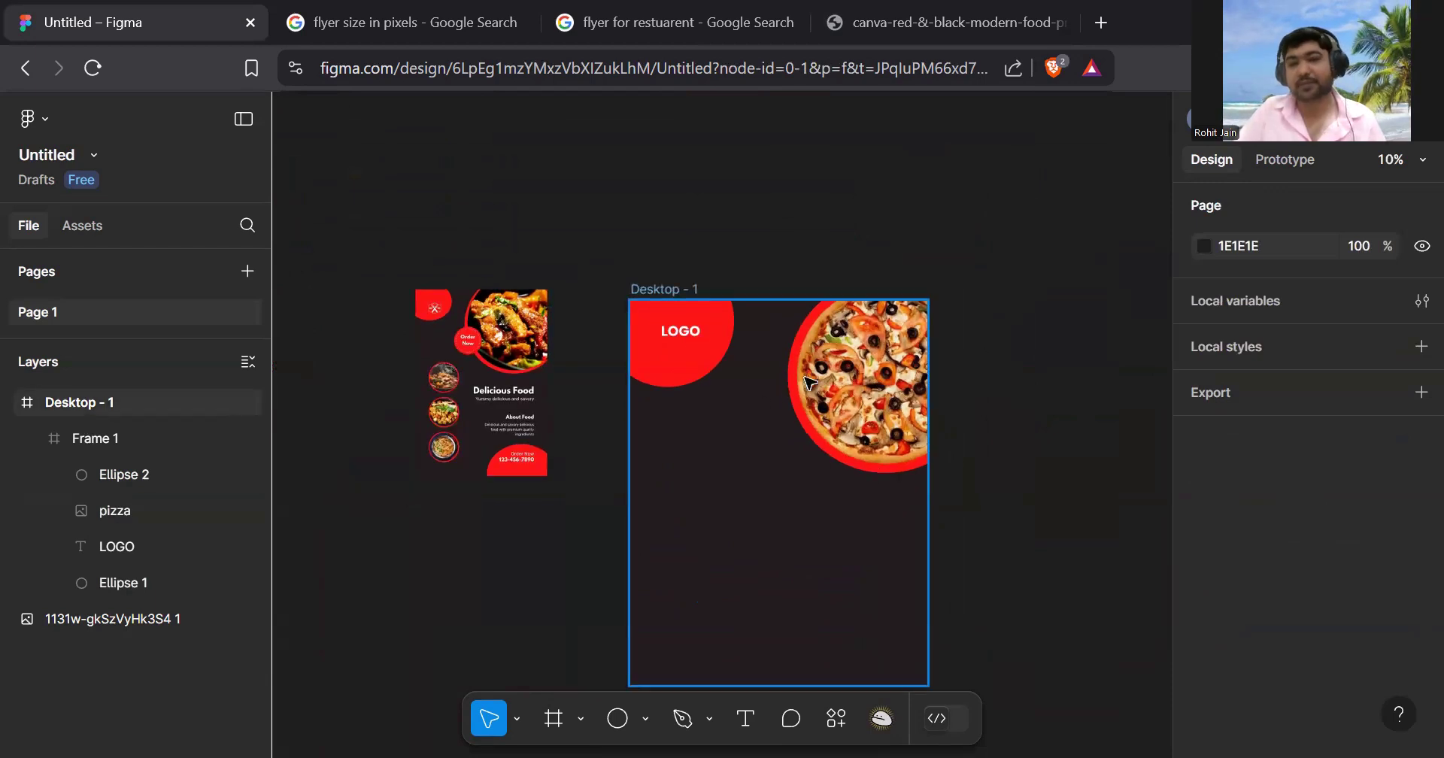
pyautogui.scroll(3, 491, 378)
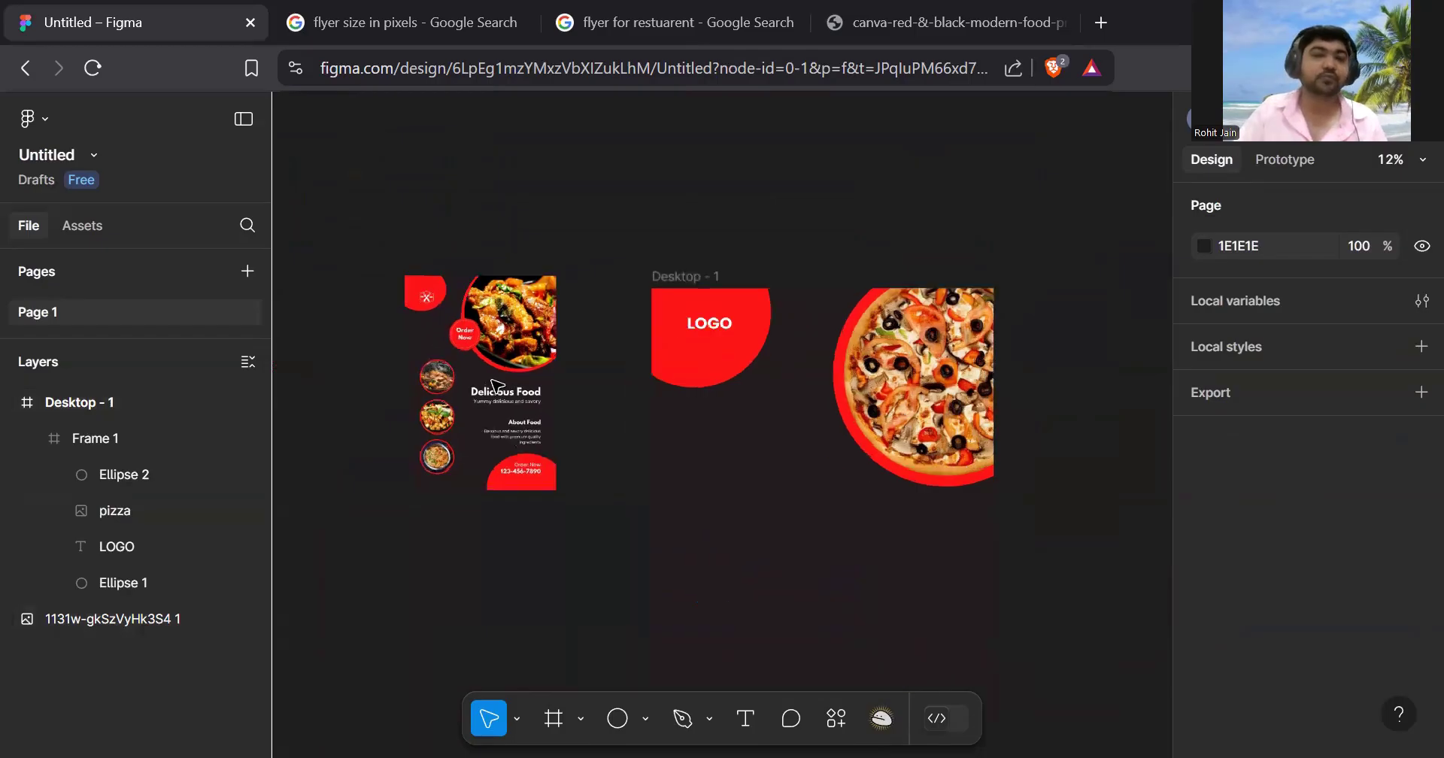
pyautogui.scroll(2, 459, 380)
pyautogui.scroll(-2, 455, 368)
pyautogui.scroll(1, 449, 331)
pyautogui.scroll(3, 451, 331)
pyautogui.scroll(-3, 510, 331)
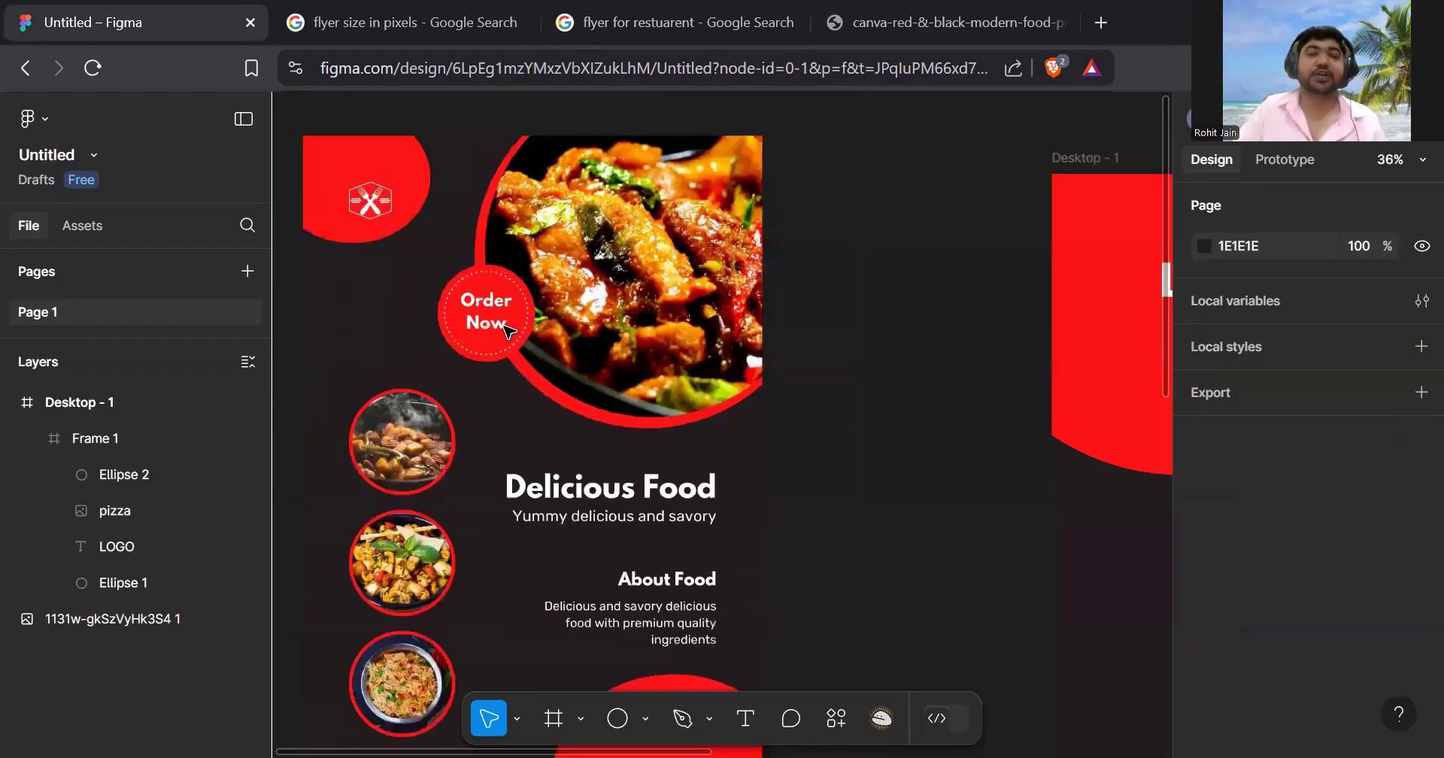
pyautogui.scroll(-3, 888, 447)
pyautogui.hscroll(1, 887, 447)
# - Rename the Desktop - 1 frame to 'FLYER'
pyautogui.scroll(-1, 888, 447)
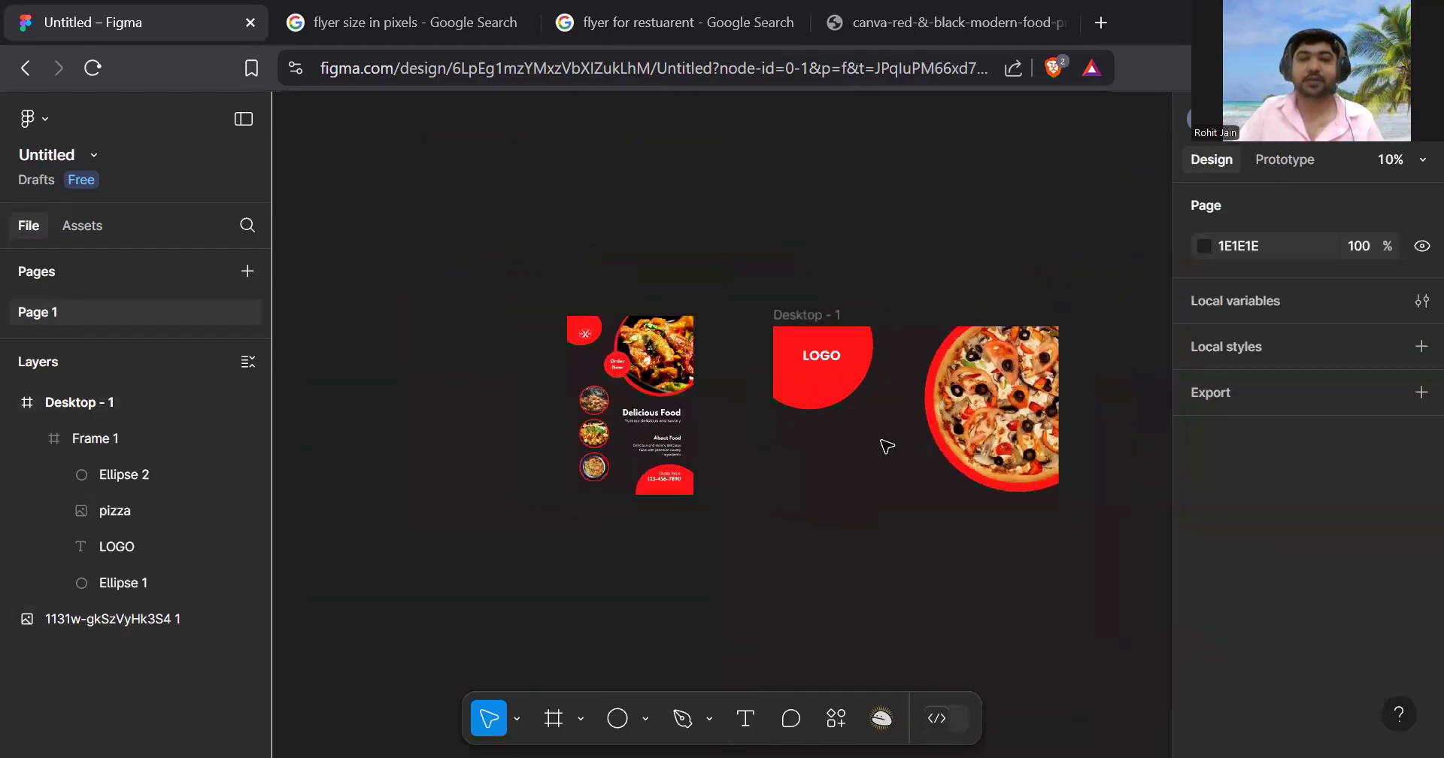
pyautogui.scroll(-3, 886, 436)
pyautogui.scroll(3, 886, 421)
pyautogui.hscroll(1, 886, 425)
pyautogui.scroll(-1, 888, 427)
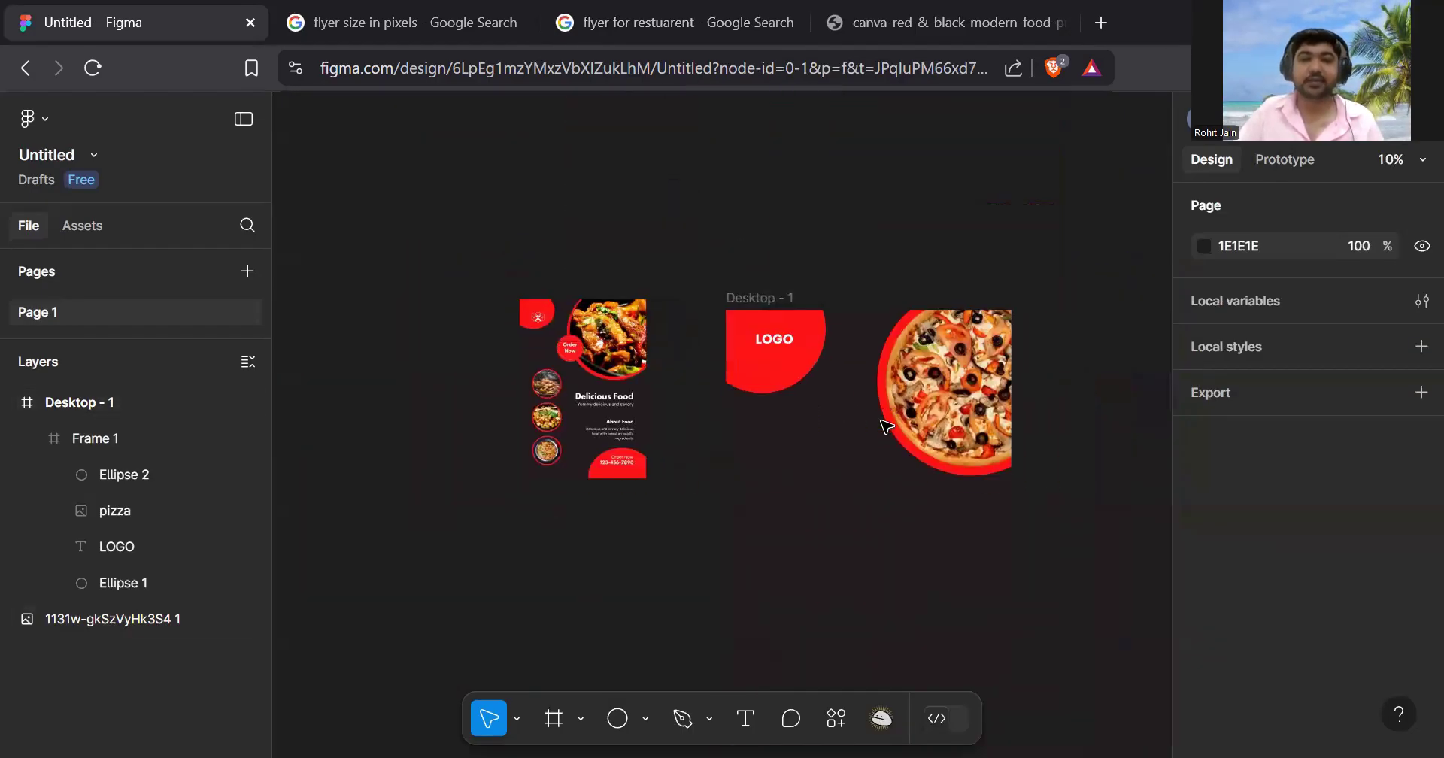
pyautogui.scroll(-1, 766, 309)
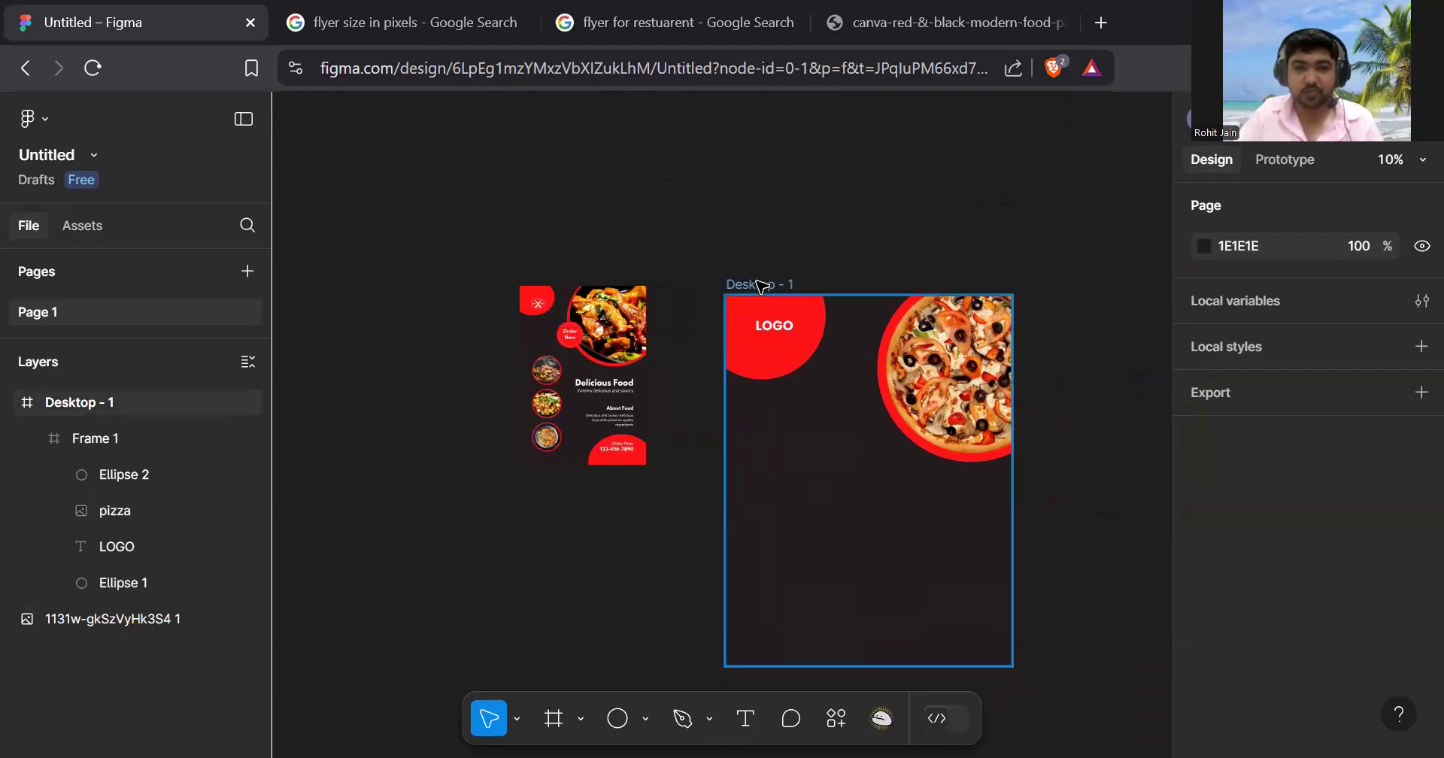
pyautogui.click(761, 285)
pyautogui.write('FlYER')
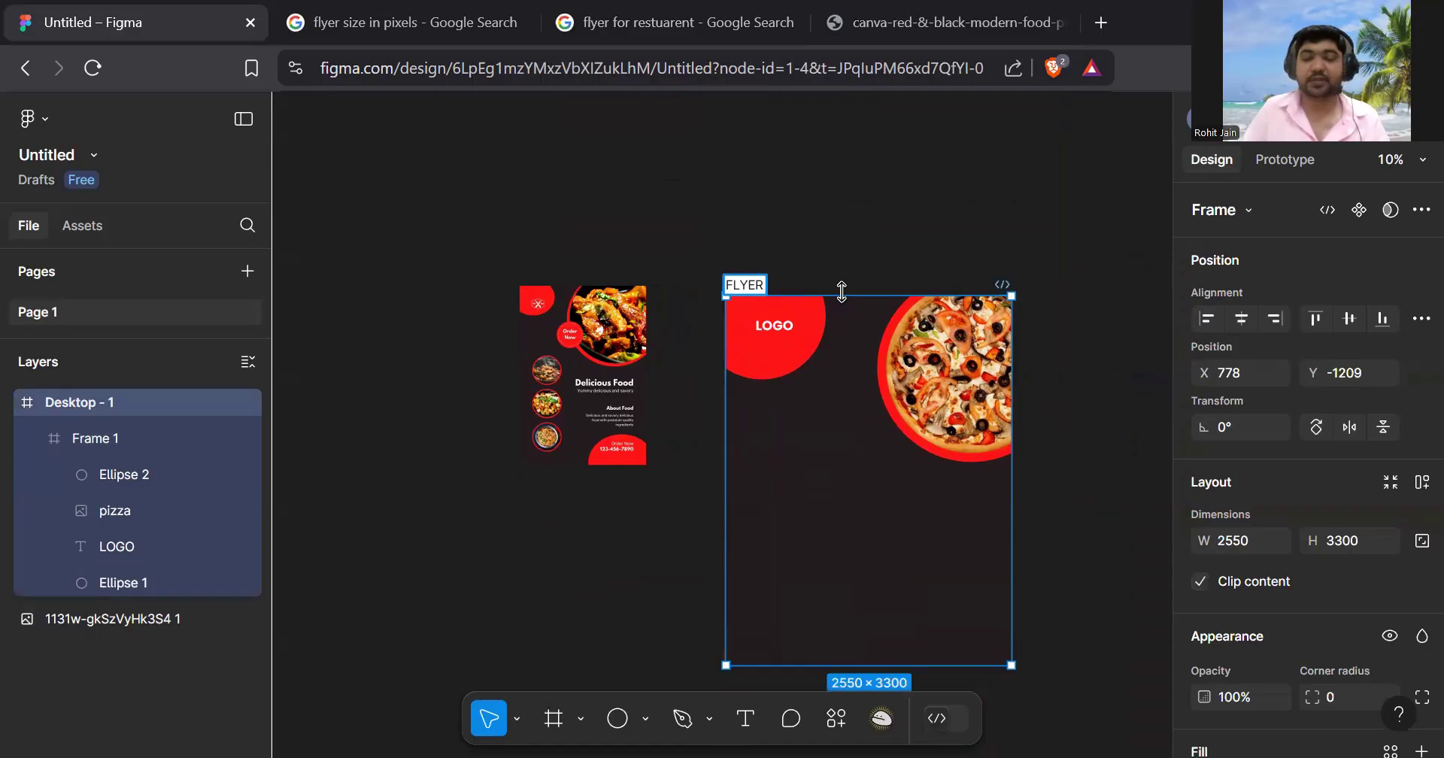
pyautogui.press('Return')
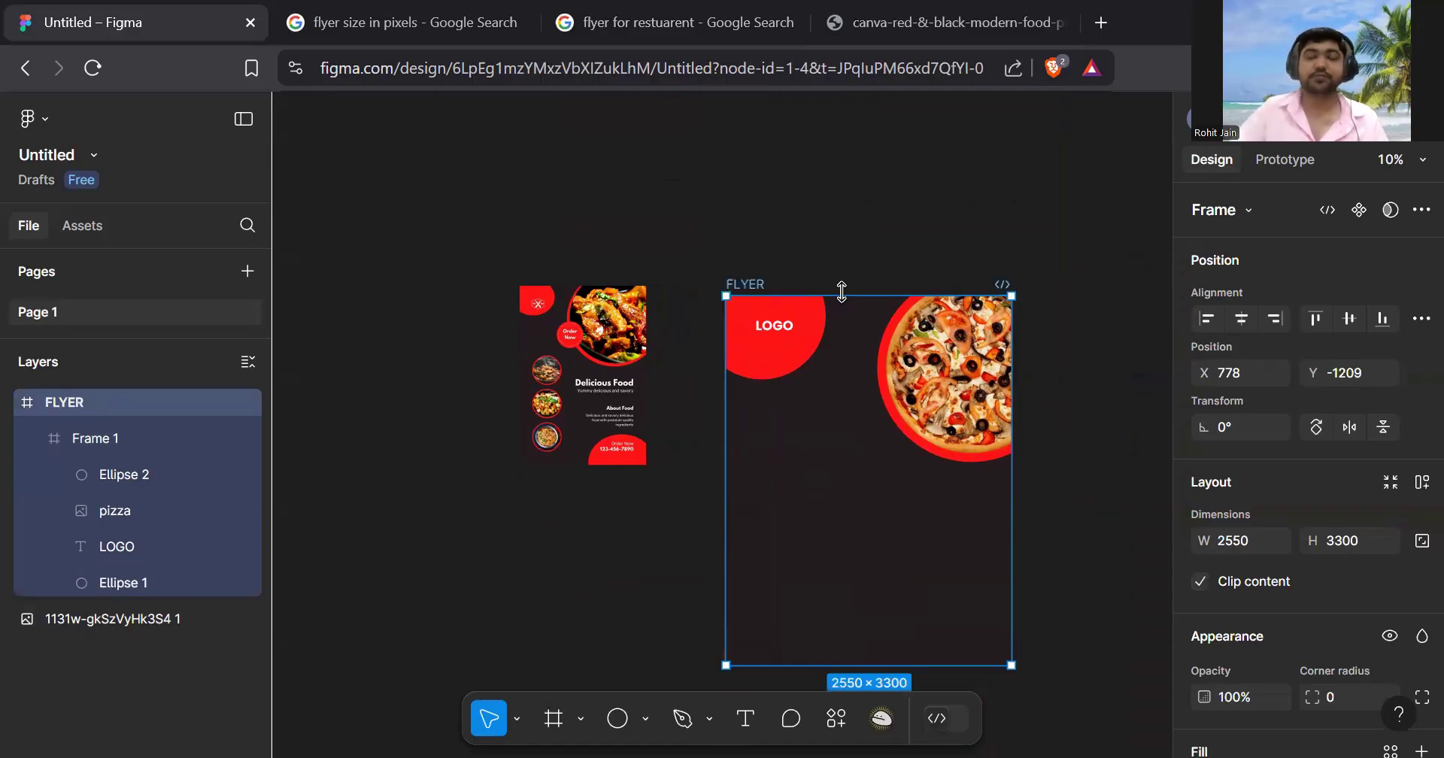
pyautogui.scroll(-2, 923, 424)
pyautogui.keyDown('ctrl'); pyautogui.scroll(2, 923, 424); pyautogui.keyUp('ctrl')
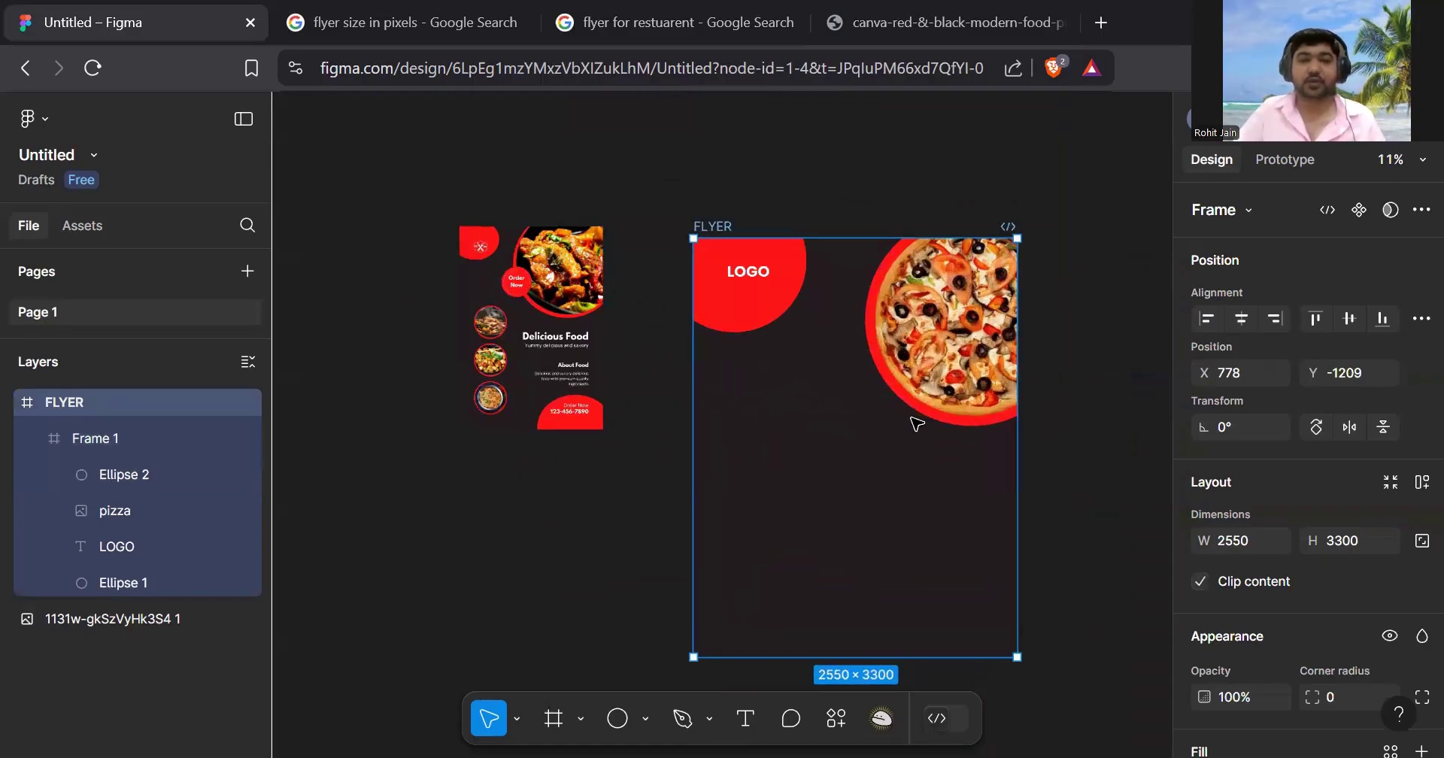
pyautogui.scroll(-1, 916, 420)
pyautogui.scroll(1, 913, 420)
pyautogui.hscroll(1, 755, 548)
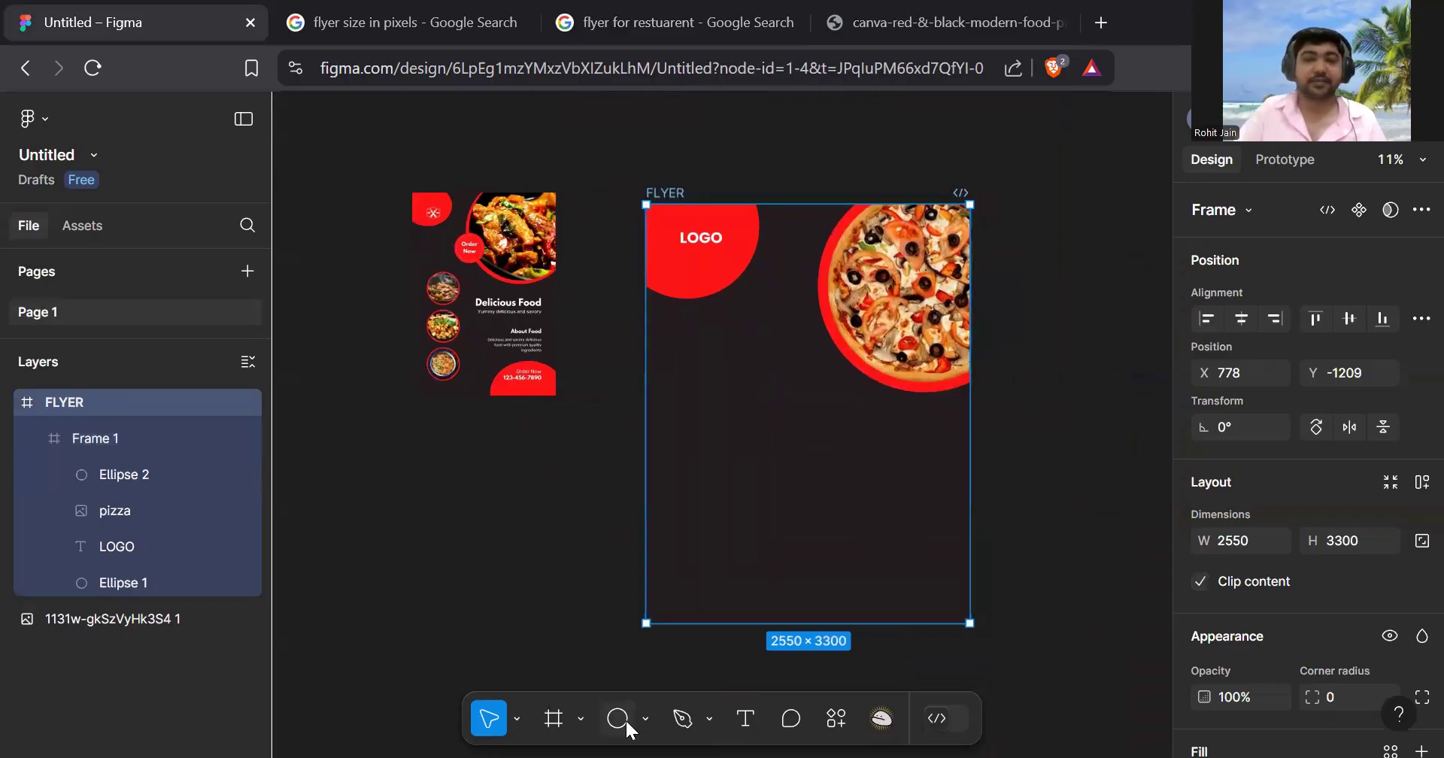
pyautogui.keyDown('ctrl'); pyautogui.scroll(4, 457, 267); pyautogui.keyUp('ctrl')
pyautogui.keyDown('ctrl'); pyautogui.scroll(3, 485, 251); pyautogui.keyUp('ctrl')
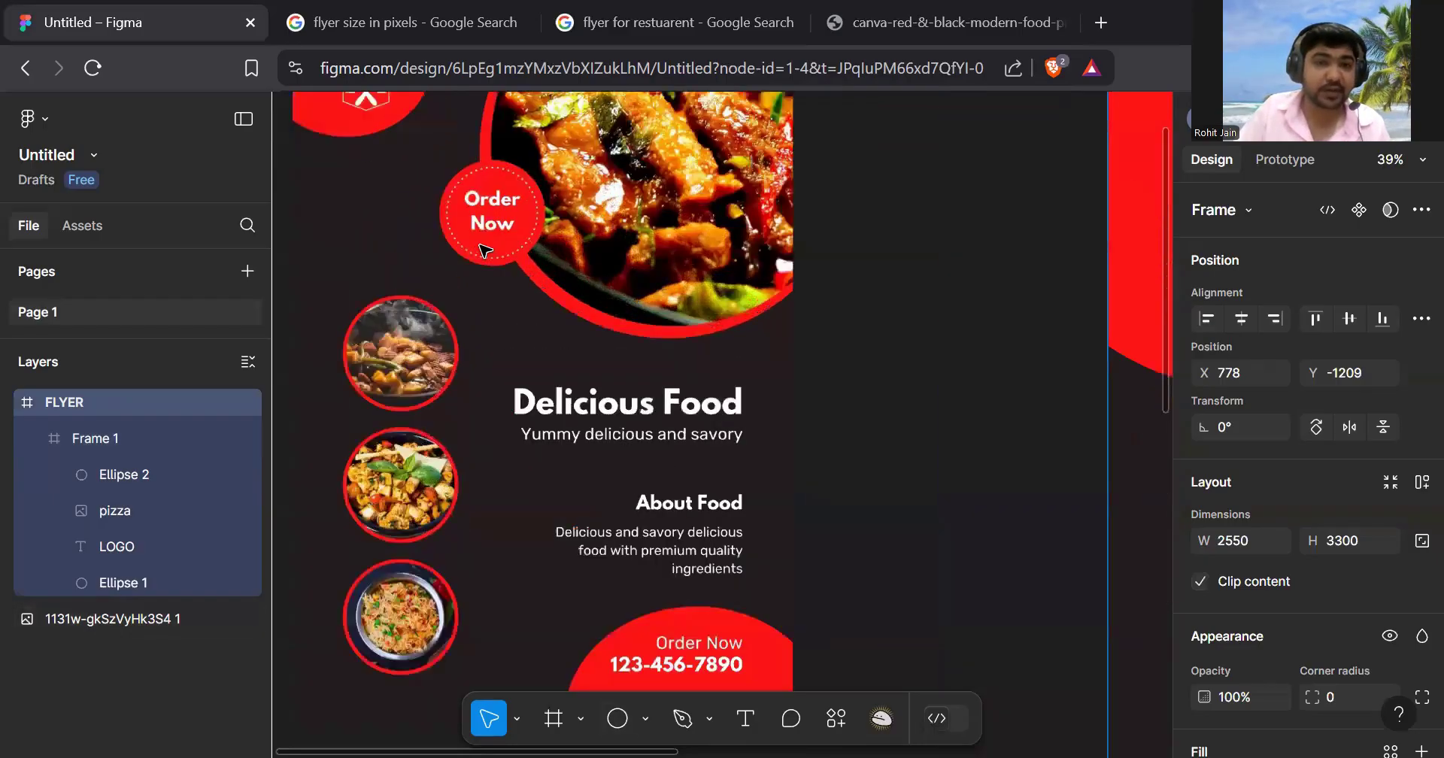
pyautogui.keyDown('ctrl'); pyautogui.scroll(-2, 486, 250); pyautogui.keyUp('ctrl')
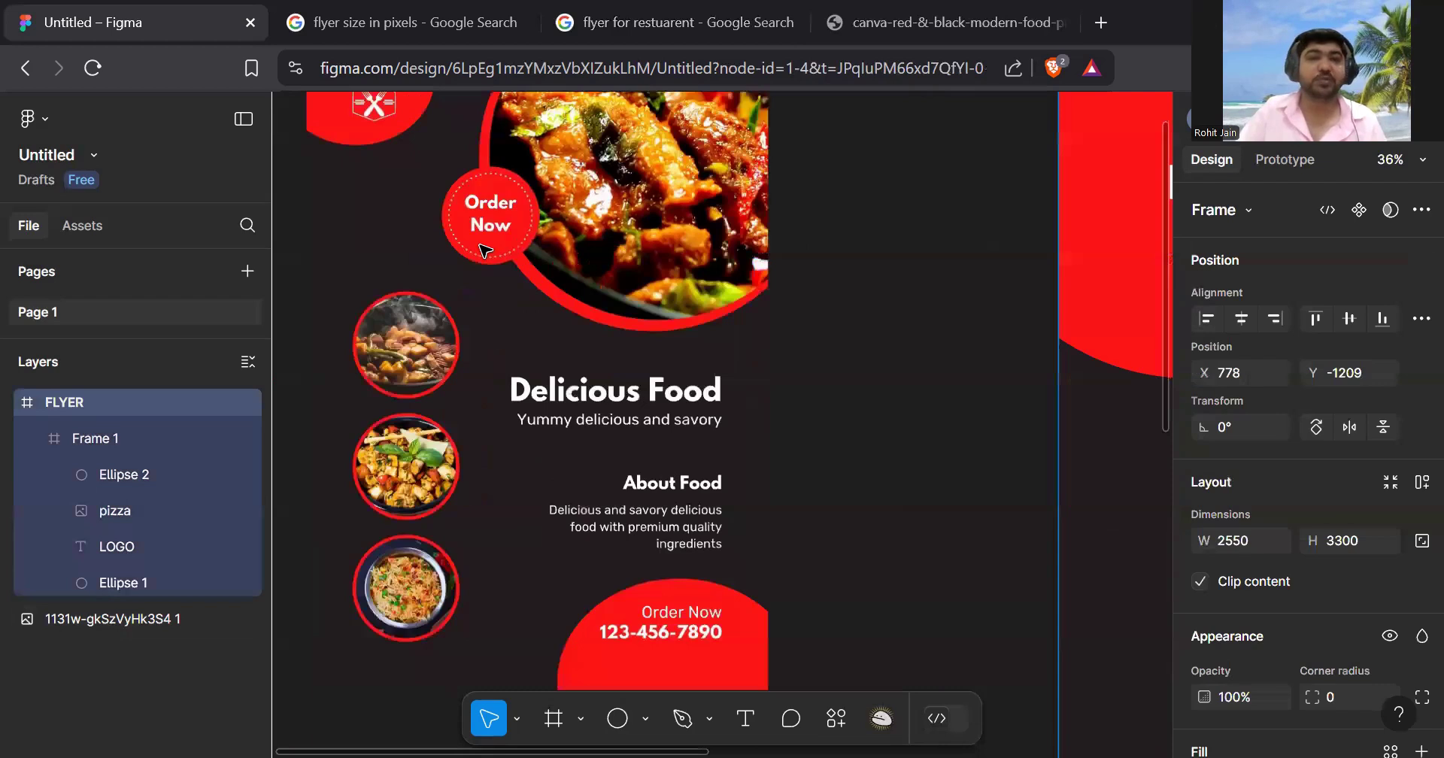
pyautogui.keyDown('ctrl'); pyautogui.scroll(-5, 485, 251); pyautogui.keyUp('ctrl')
pyautogui.hscroll(1, 838, 355)
pyautogui.keyDown('ctrl'); pyautogui.scroll(-1, 709, 595); pyautogui.keyUp('ctrl')
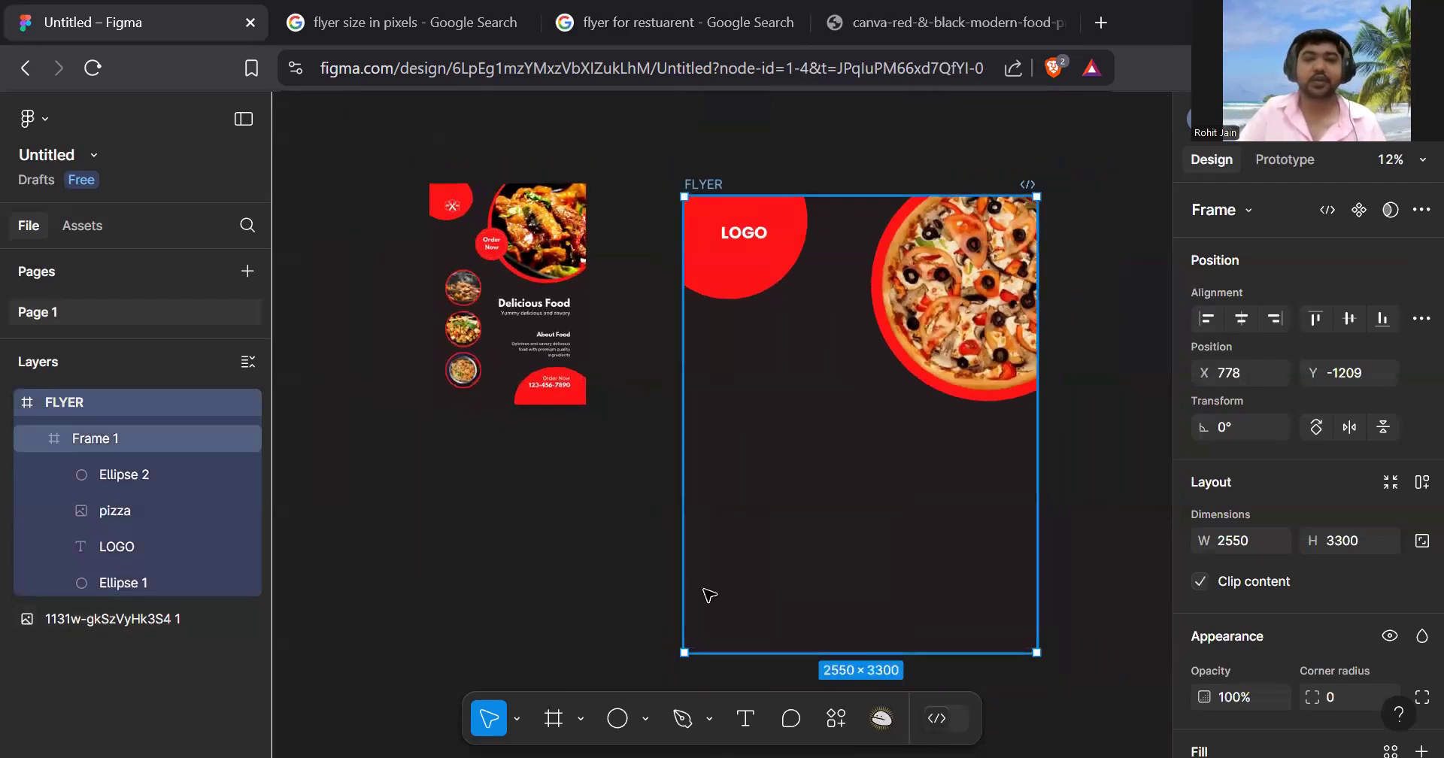
# - Draw a new ellipse inside the FLYER frame and fill it with red FF1617
pyautogui.click(648, 721)
pyautogui.click(621, 581)
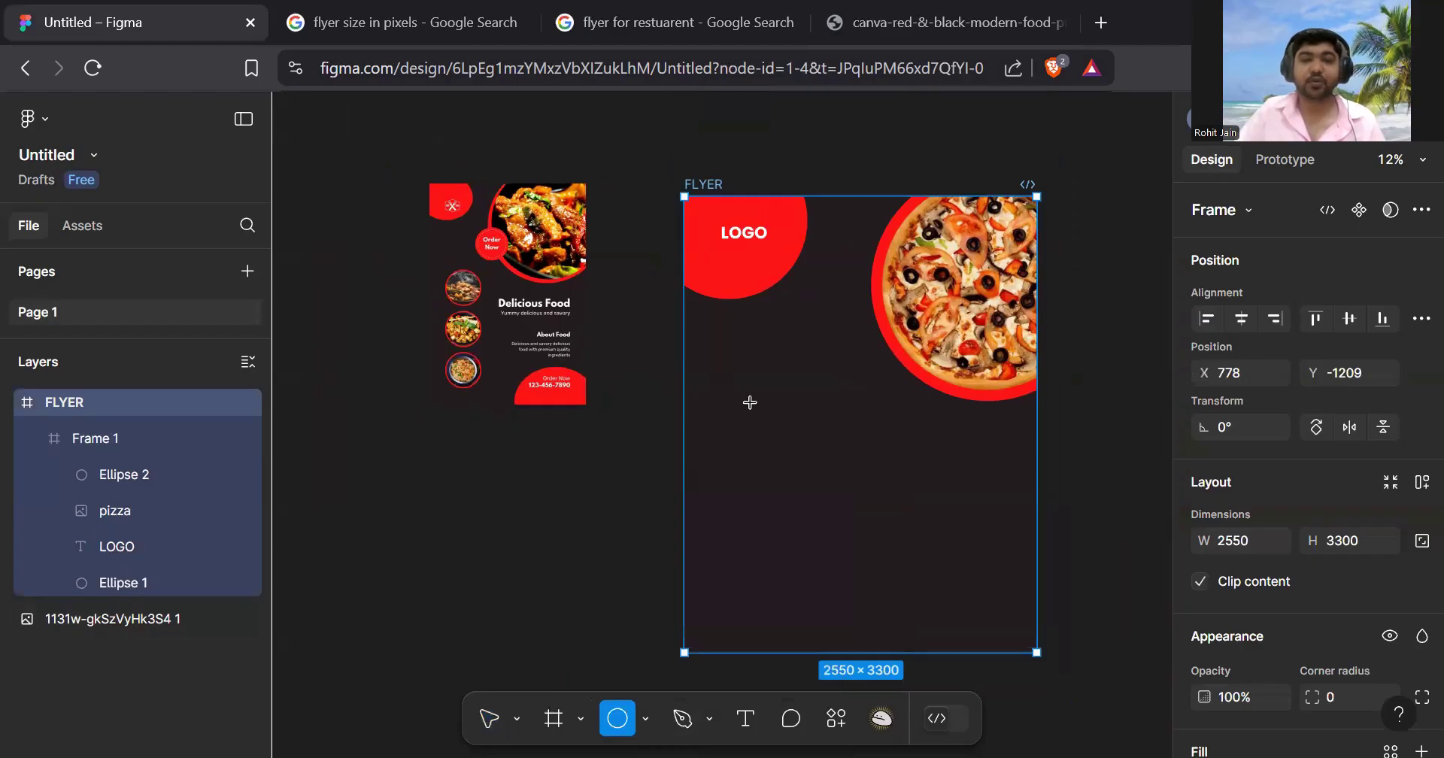
pyautogui.moveTo(750, 405)
pyautogui.mouseDown()
pyautogui.moveTo(867, 522)
pyautogui.moveTo(832, 516)
pyautogui.mouseUp()
pyautogui.scroll(-3, 1316, 431)
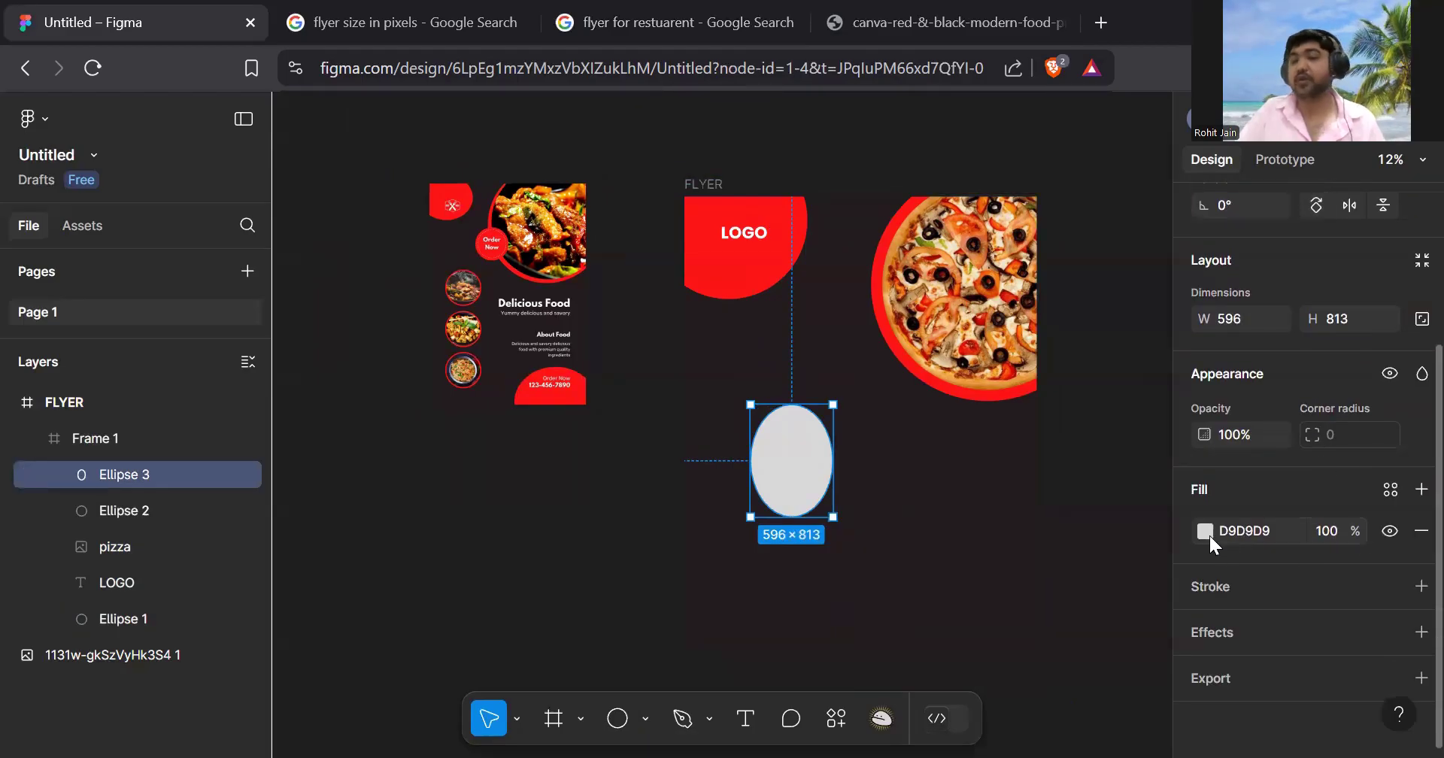
pyautogui.click(1211, 537)
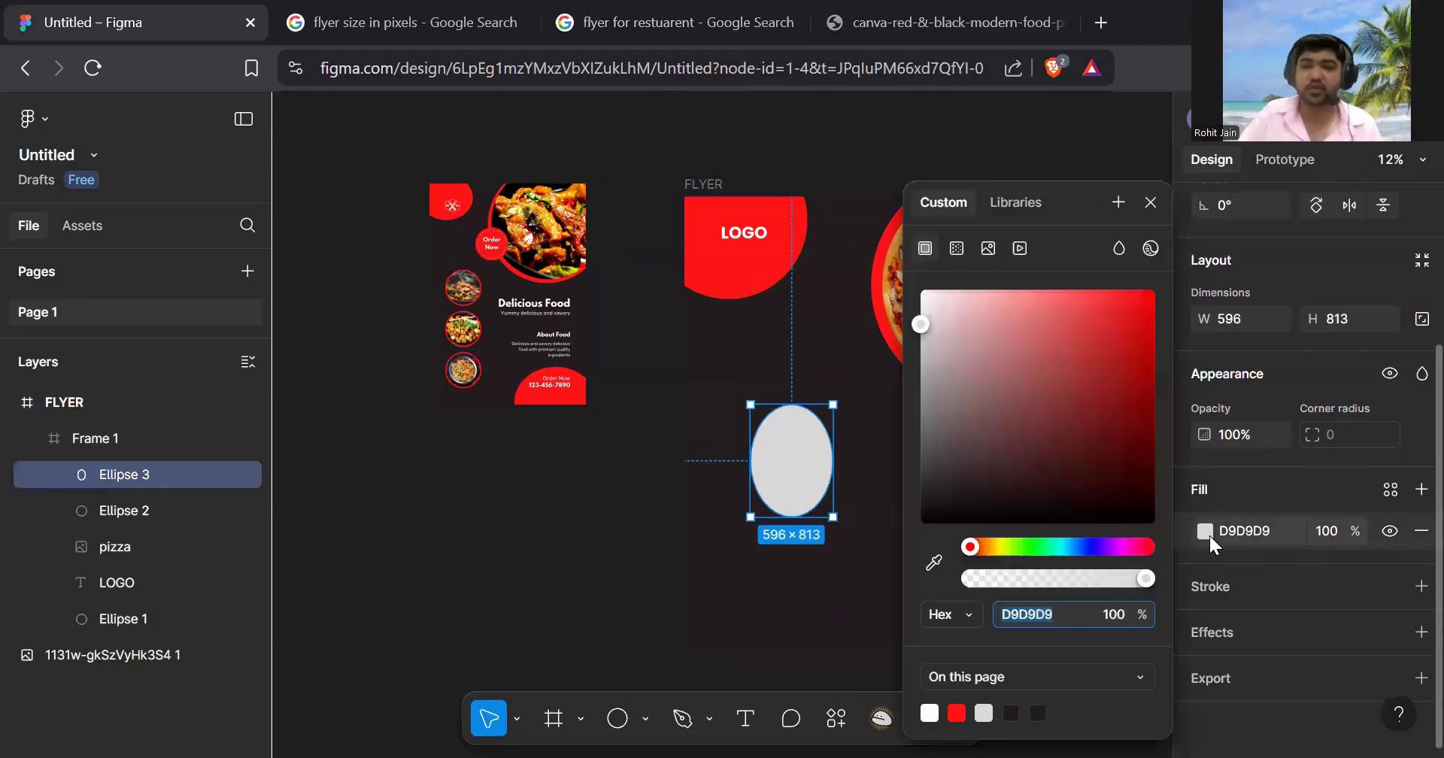
pyautogui.click(957, 713)
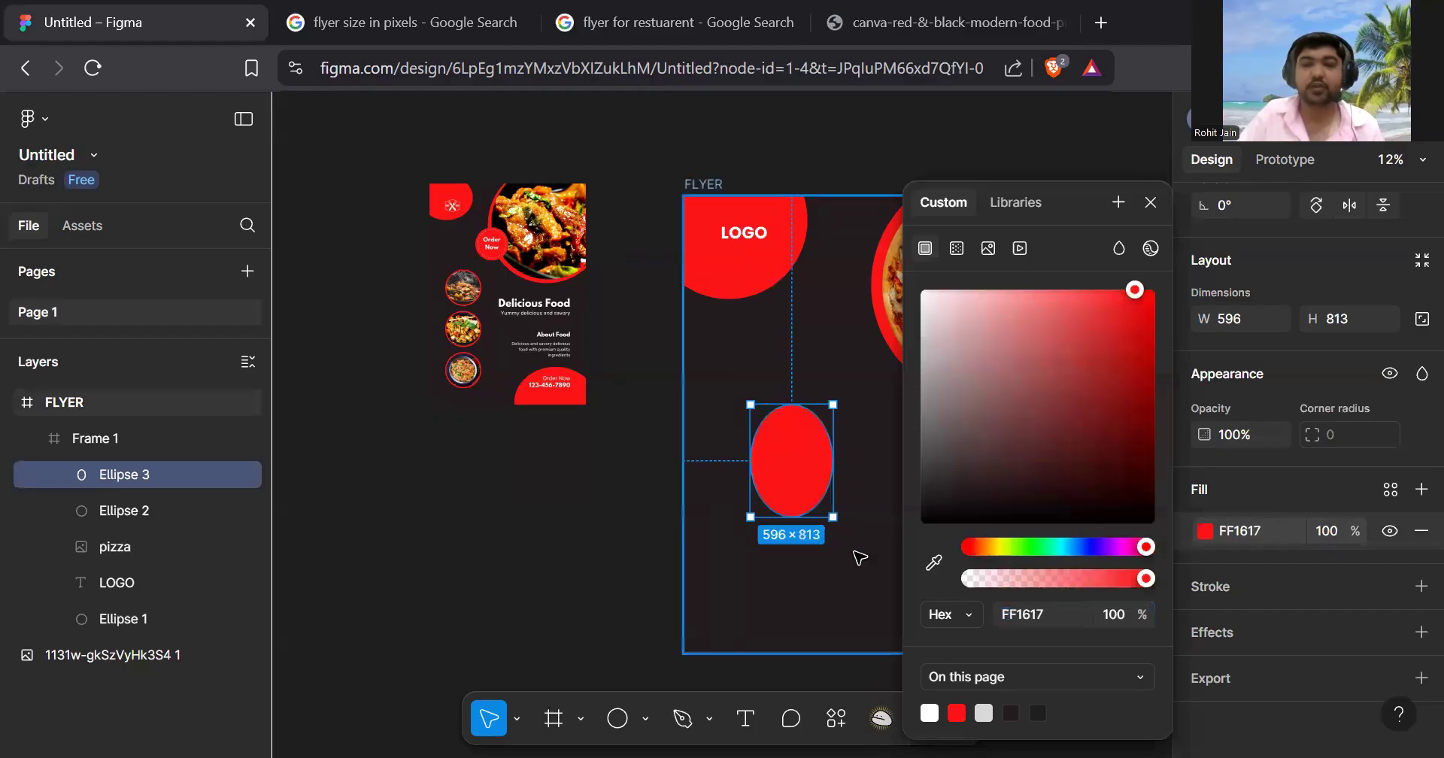
pyautogui.click(1150, 203)
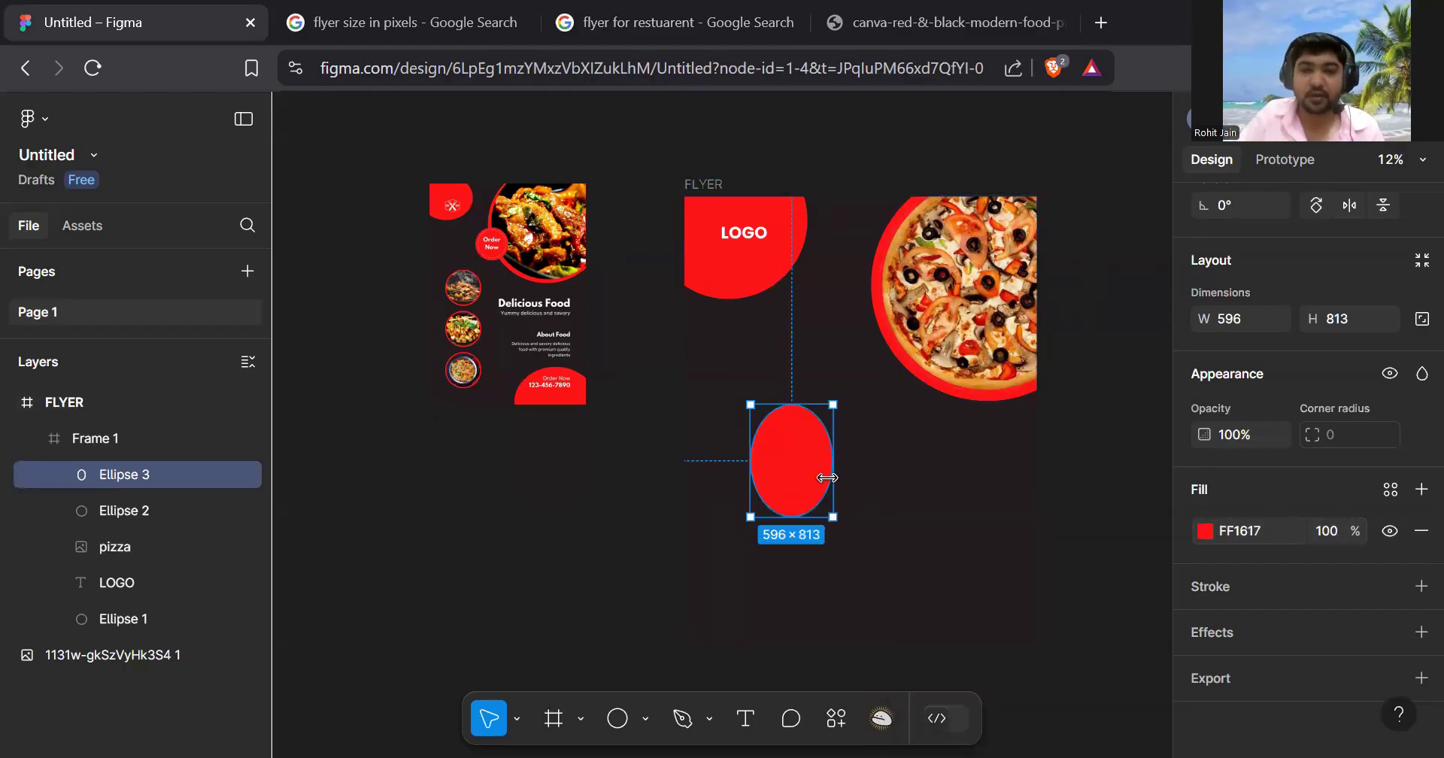
# - Make the red ellipse an 800 × 800 circle over the pizza's lower-left edge
pyautogui.moveTo(838, 476); pyautogui.dragTo(865, 532)
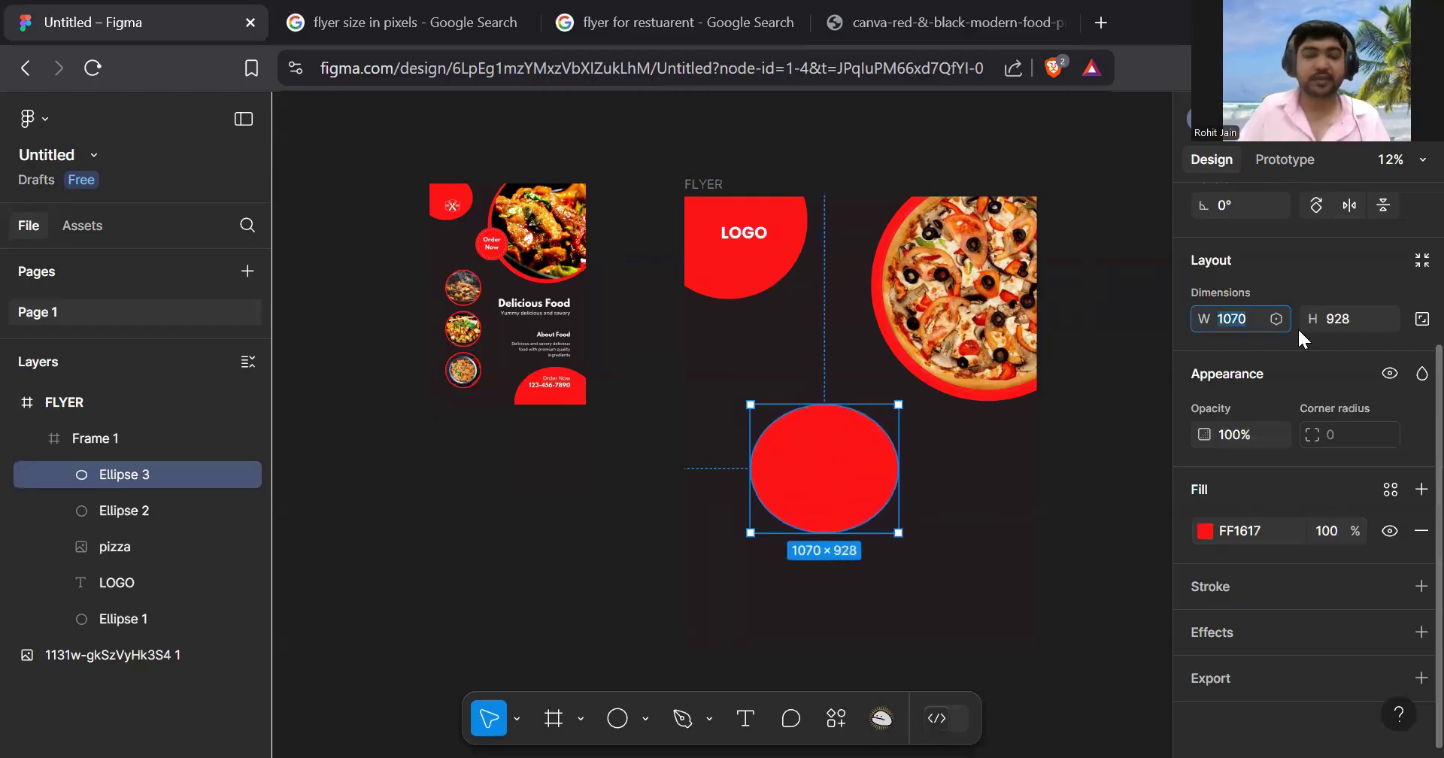
pyautogui.write('800')
pyautogui.press('Return')
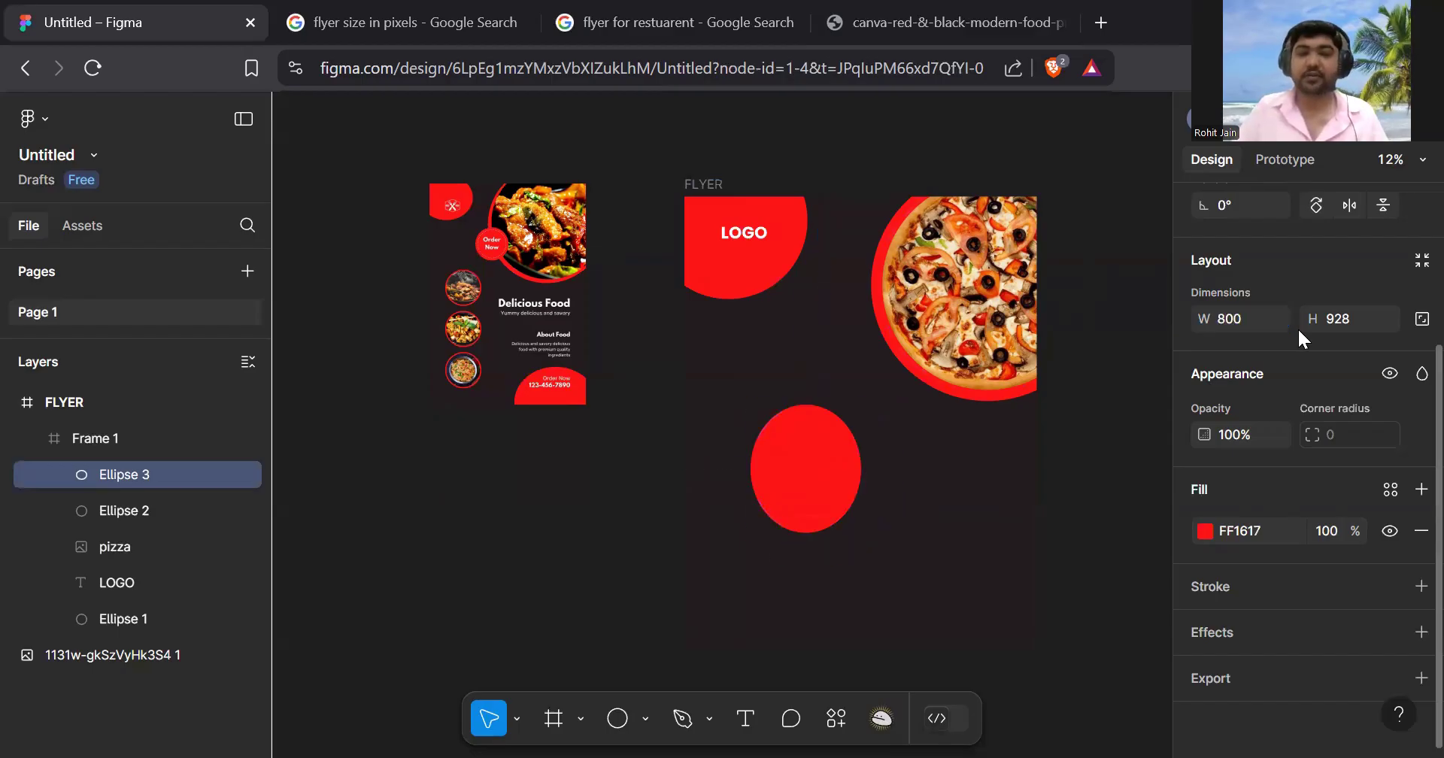
pyautogui.click(1343, 327)
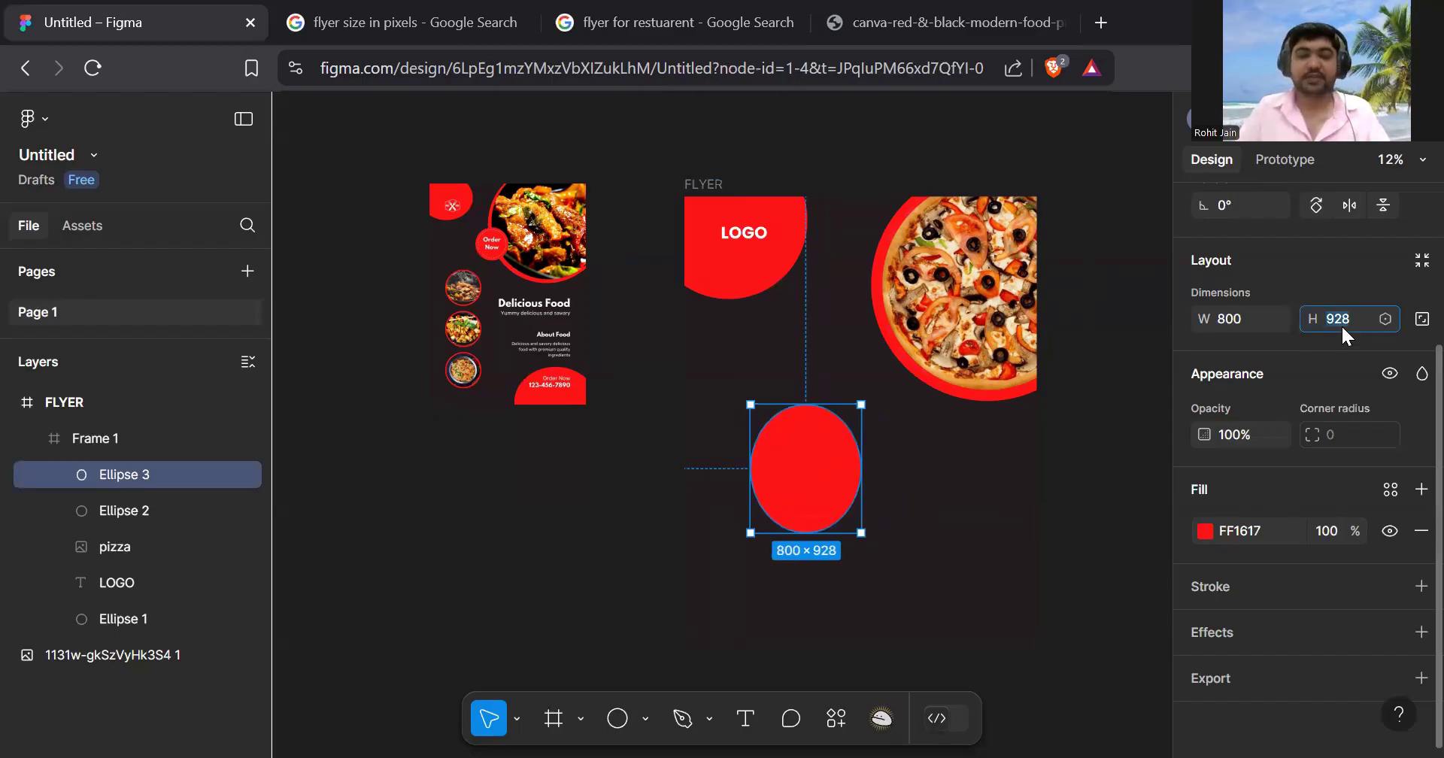
pyautogui.press('Return')
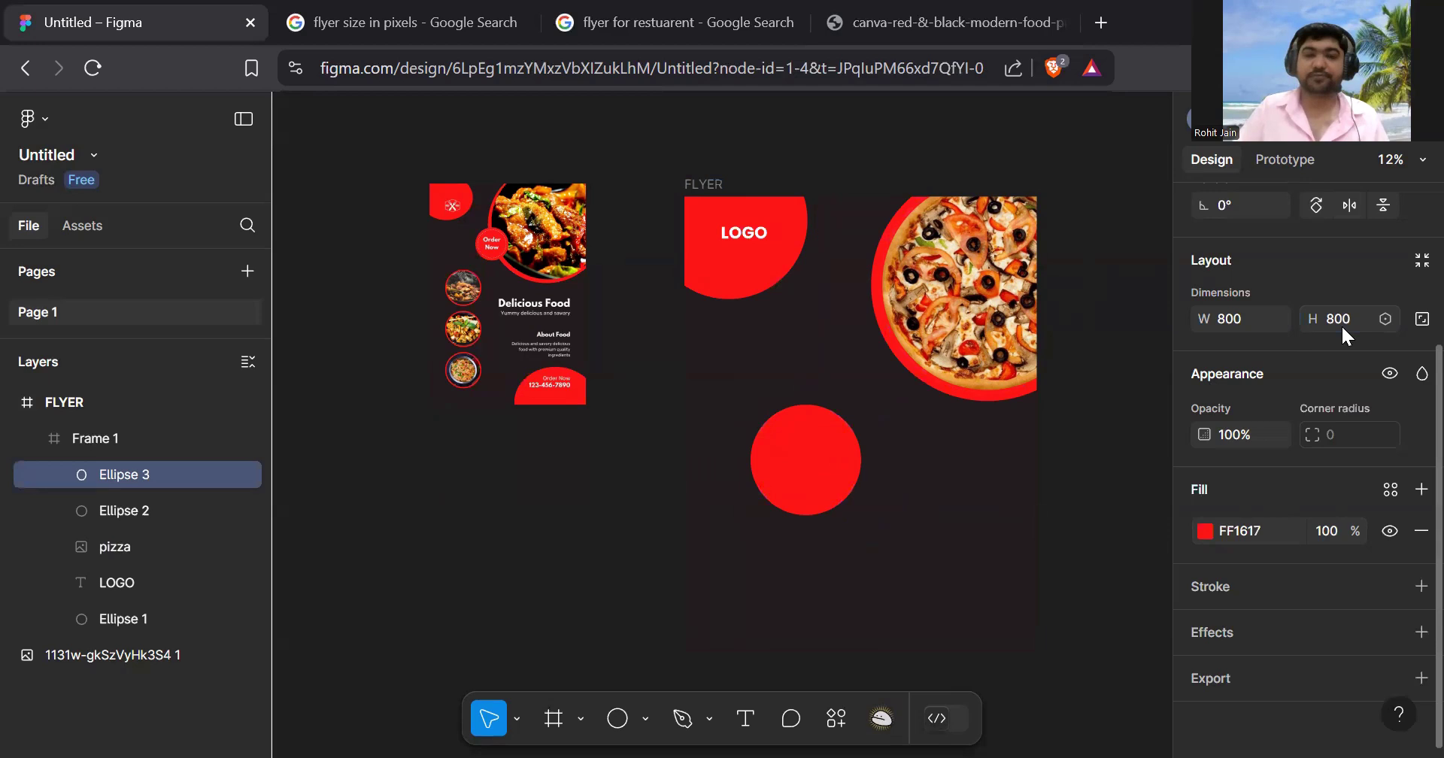
pyautogui.scroll(1, 826, 454)
pyautogui.scroll(2, 826, 453)
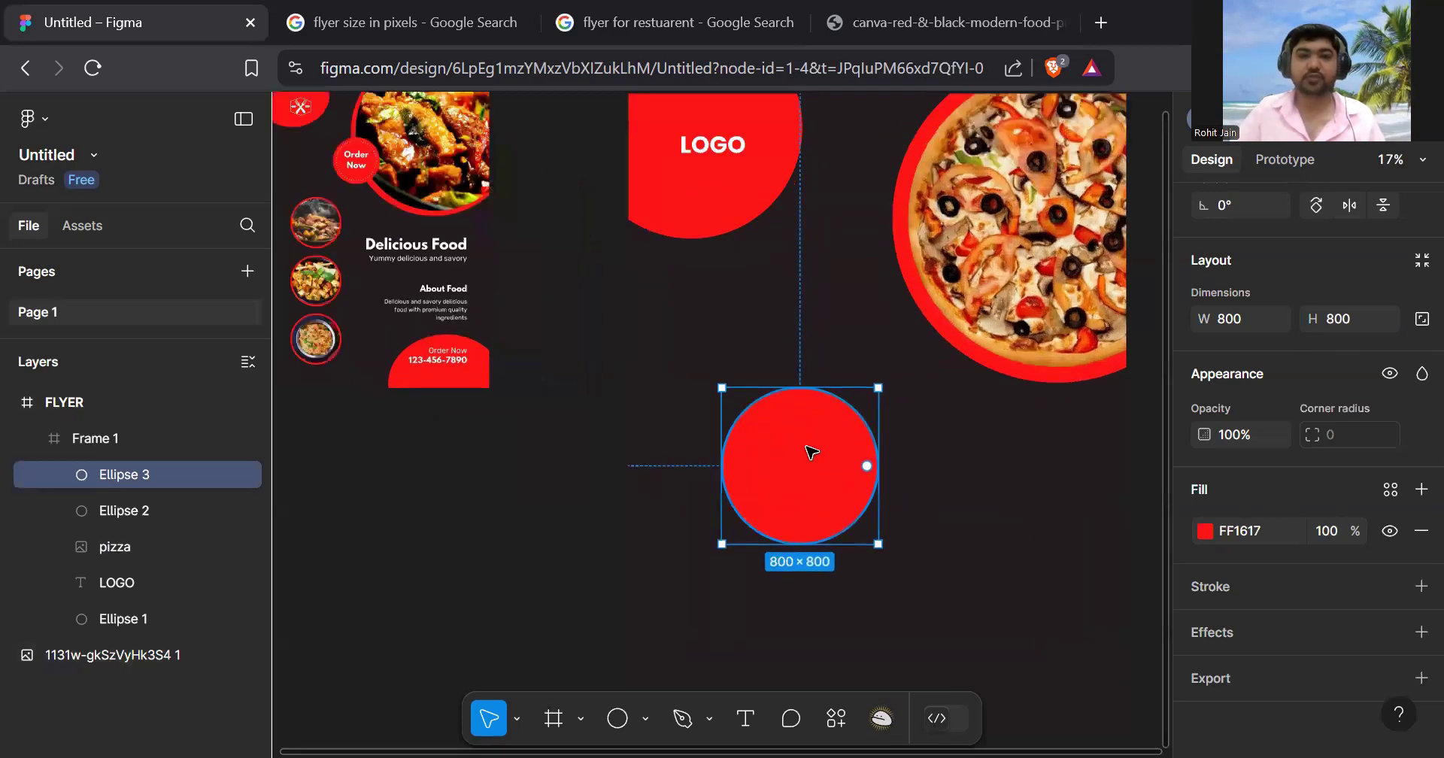
pyautogui.moveTo(835, 480); pyautogui.dragTo(952, 328)
pyautogui.scroll(-3, 1000, 419)
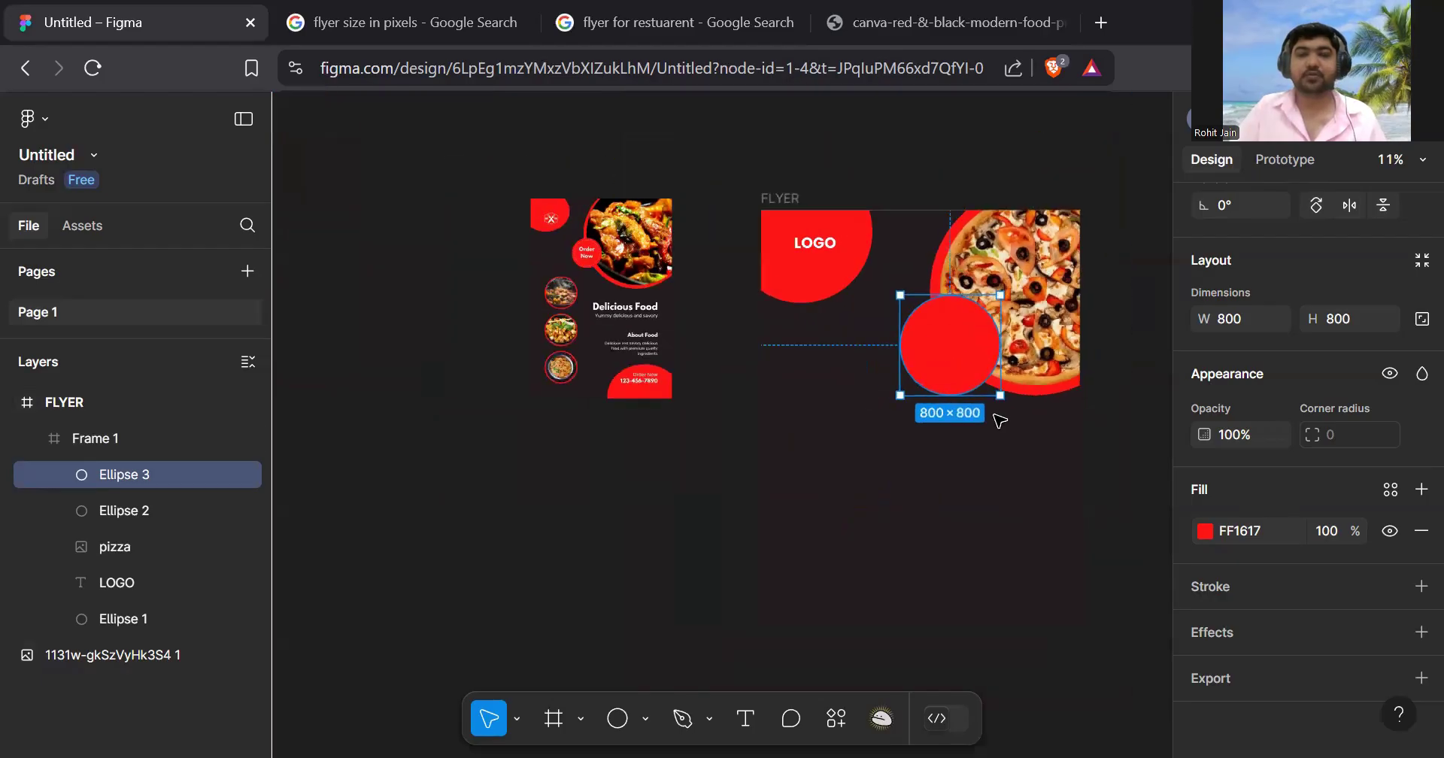
pyautogui.scroll(1, 999, 419)
pyautogui.hscroll(5, 996, 413)
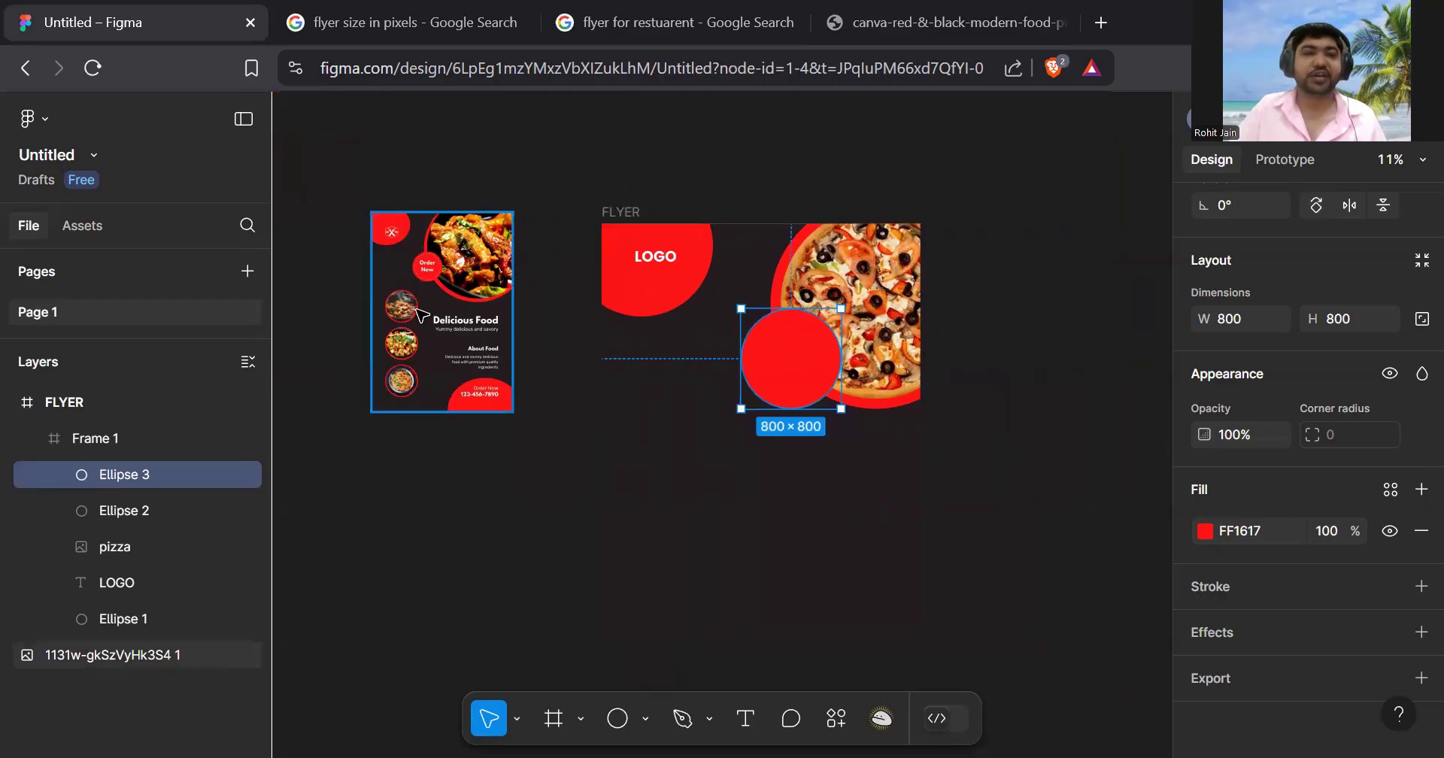
pyautogui.scroll(5, 421, 316)
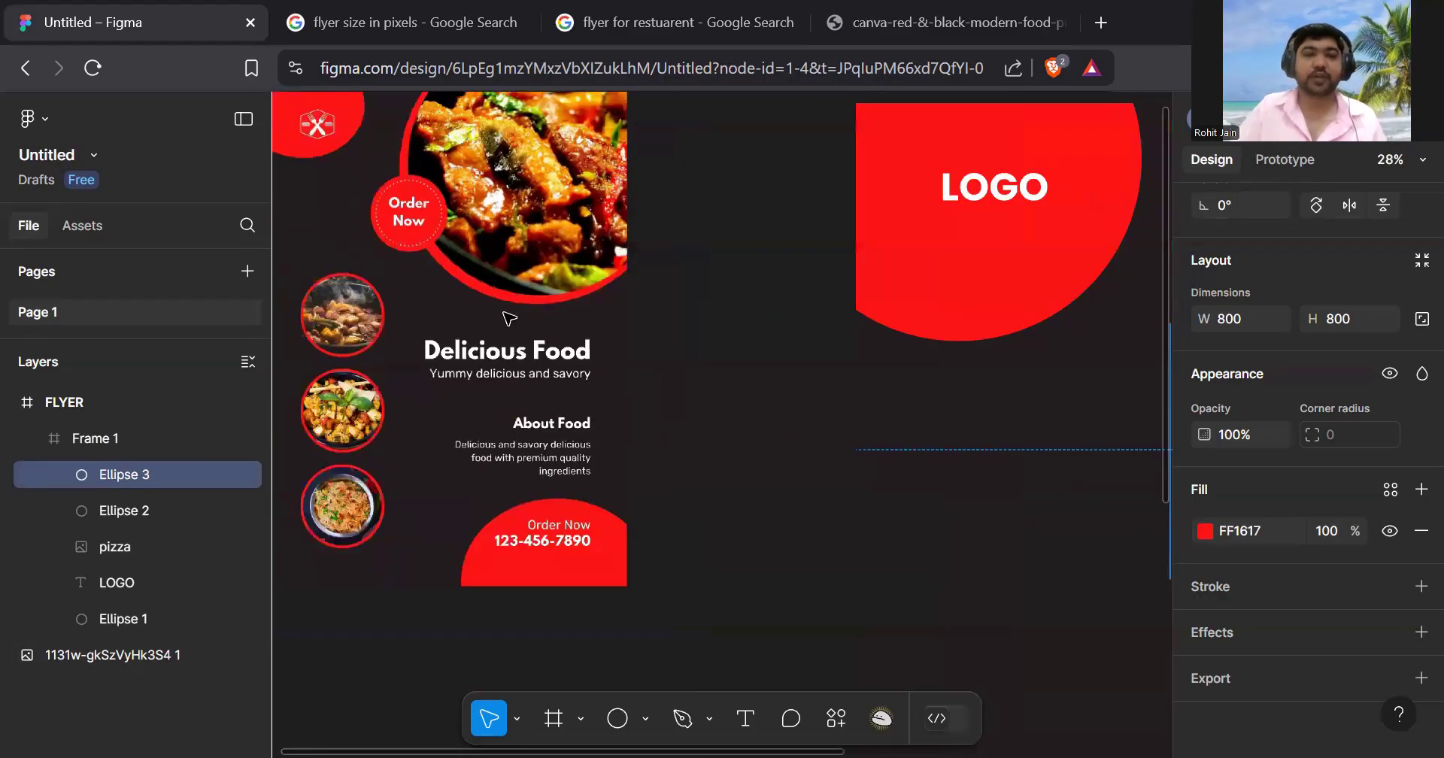
pyautogui.scroll(-2, 510, 319)
pyautogui.hscroll(4, 896, 351)
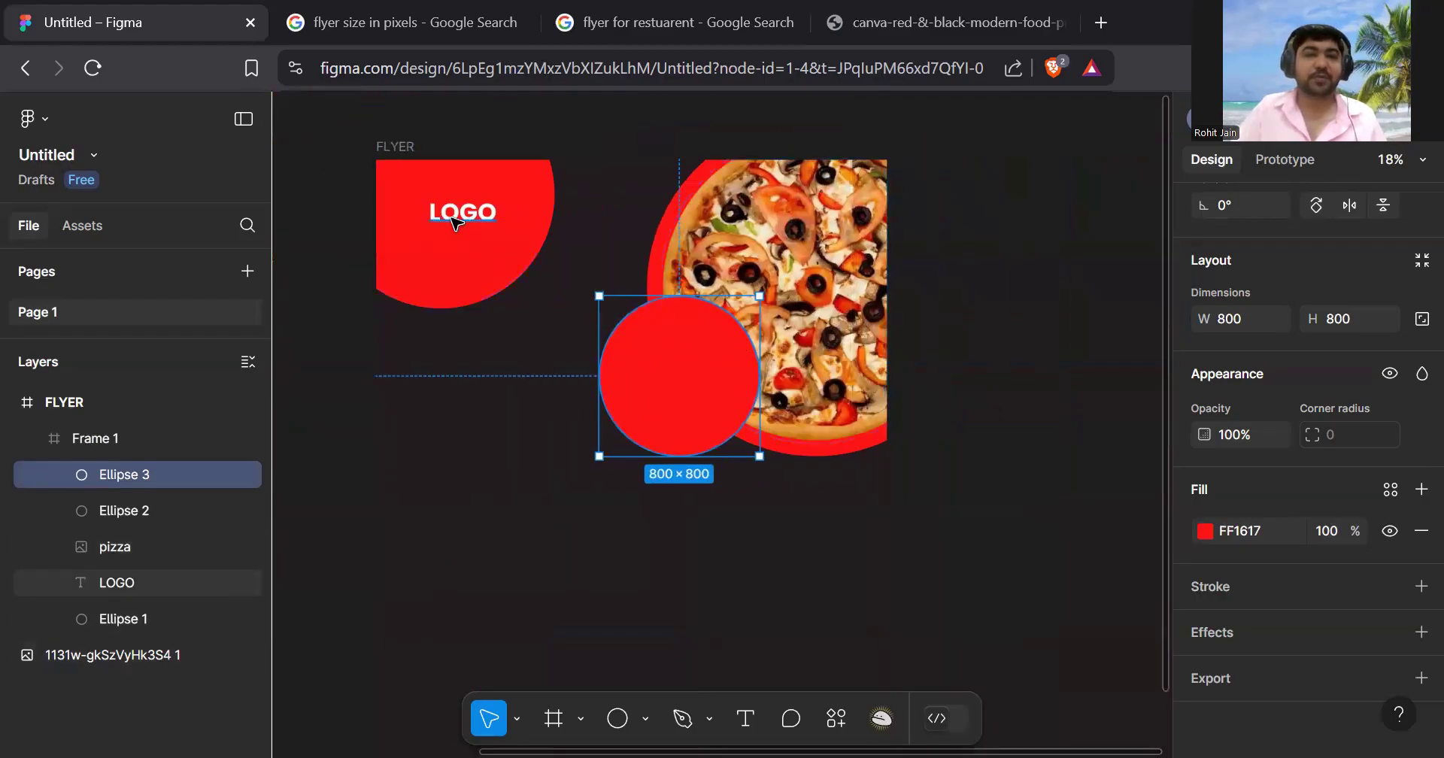
pyautogui.click(460, 225)
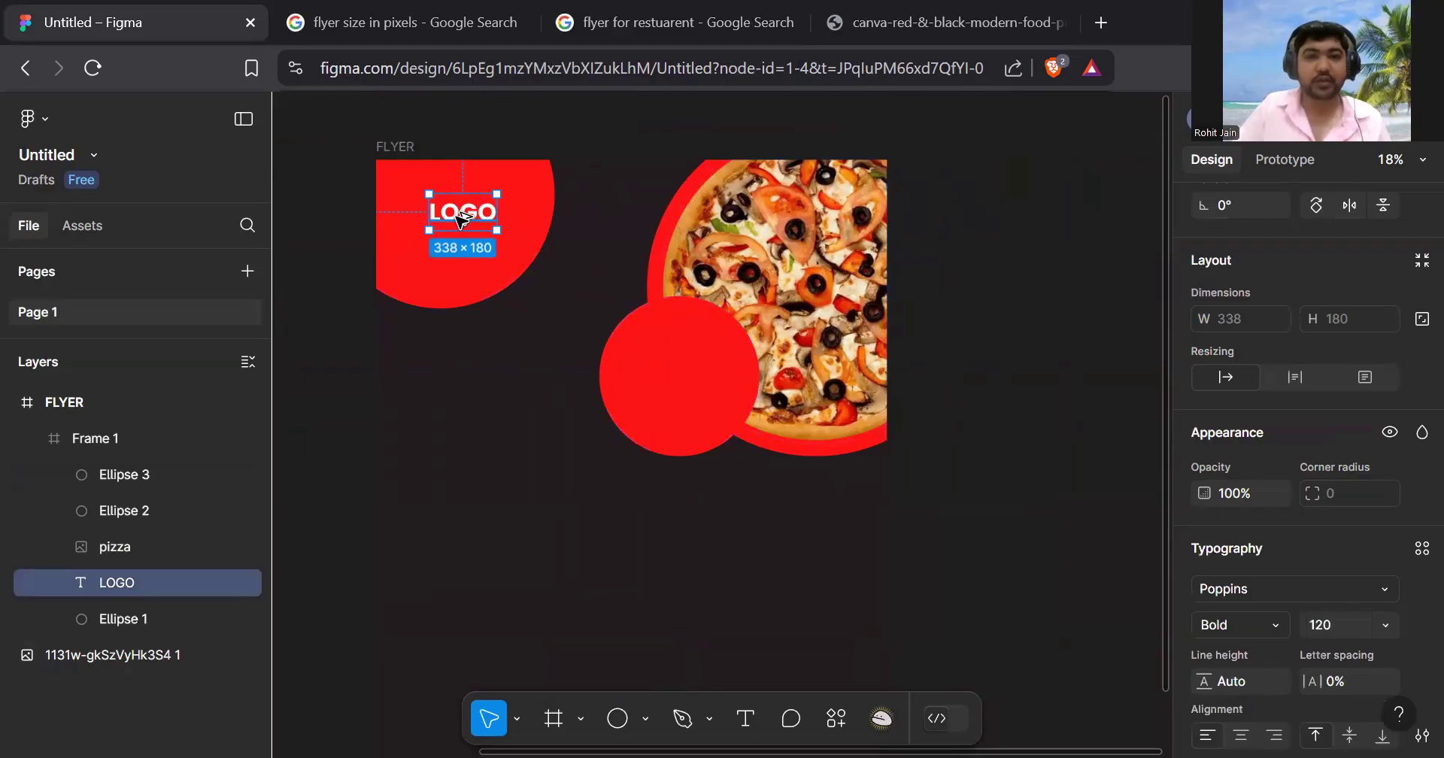
# - Duplicate the LOGO text, retype it as 'ORDER', and move it onto the small red circle
pyautogui.keyDown('alt'); pyautogui.moveTo(462, 219); pyautogui.dragTo(509, 463); pyautogui.keyUp('alt')
pyautogui.doubleClick(493, 449)
pyautogui.write('order')
pyautogui.press('BackSpace')
pyautogui.press('BackSpace')
pyautogui.press('BackSpace')
pyautogui.press('BackSpace')
pyautogui.press('BackSpace')
pyautogui.write('ORDER')
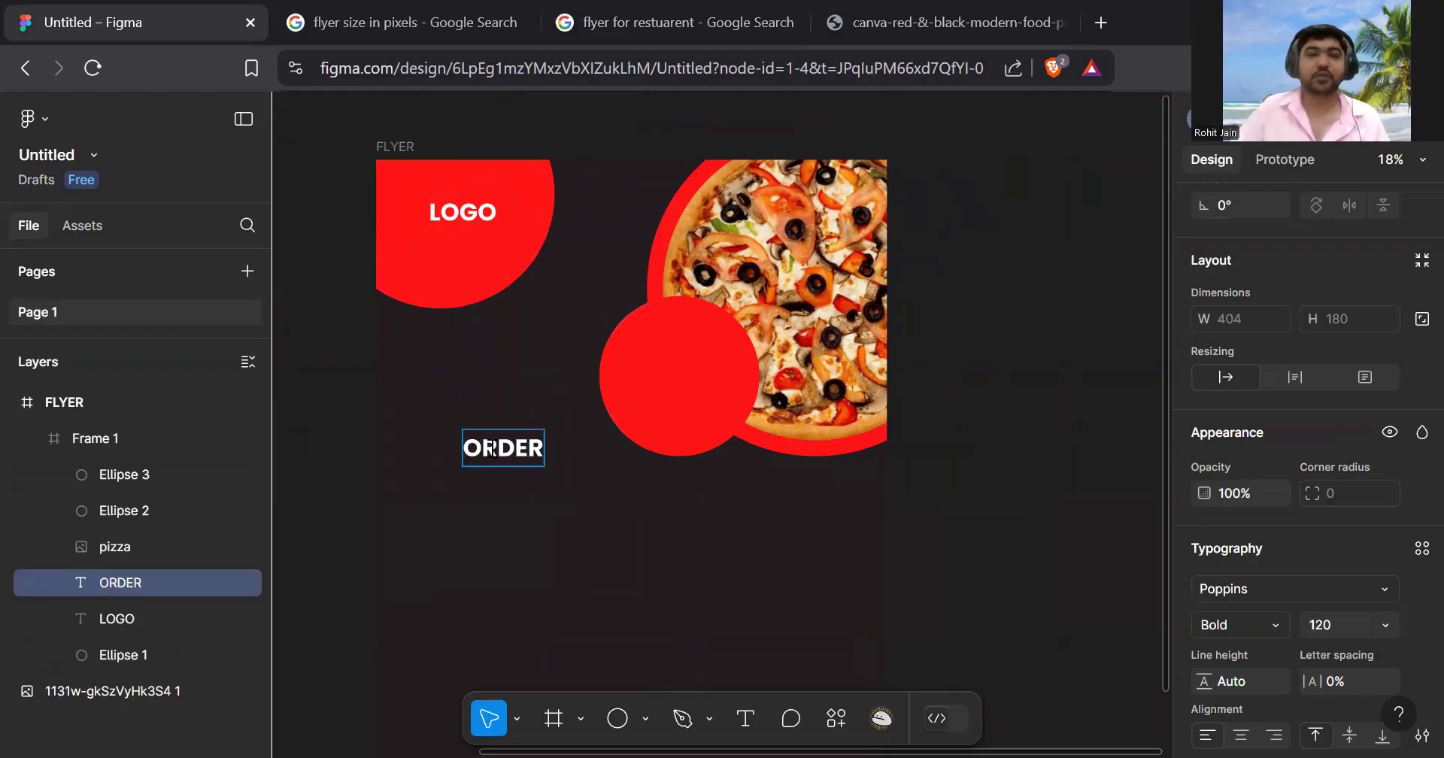
pyautogui.press('Escape')
pyautogui.press('Escape')
pyautogui.click(527, 461)
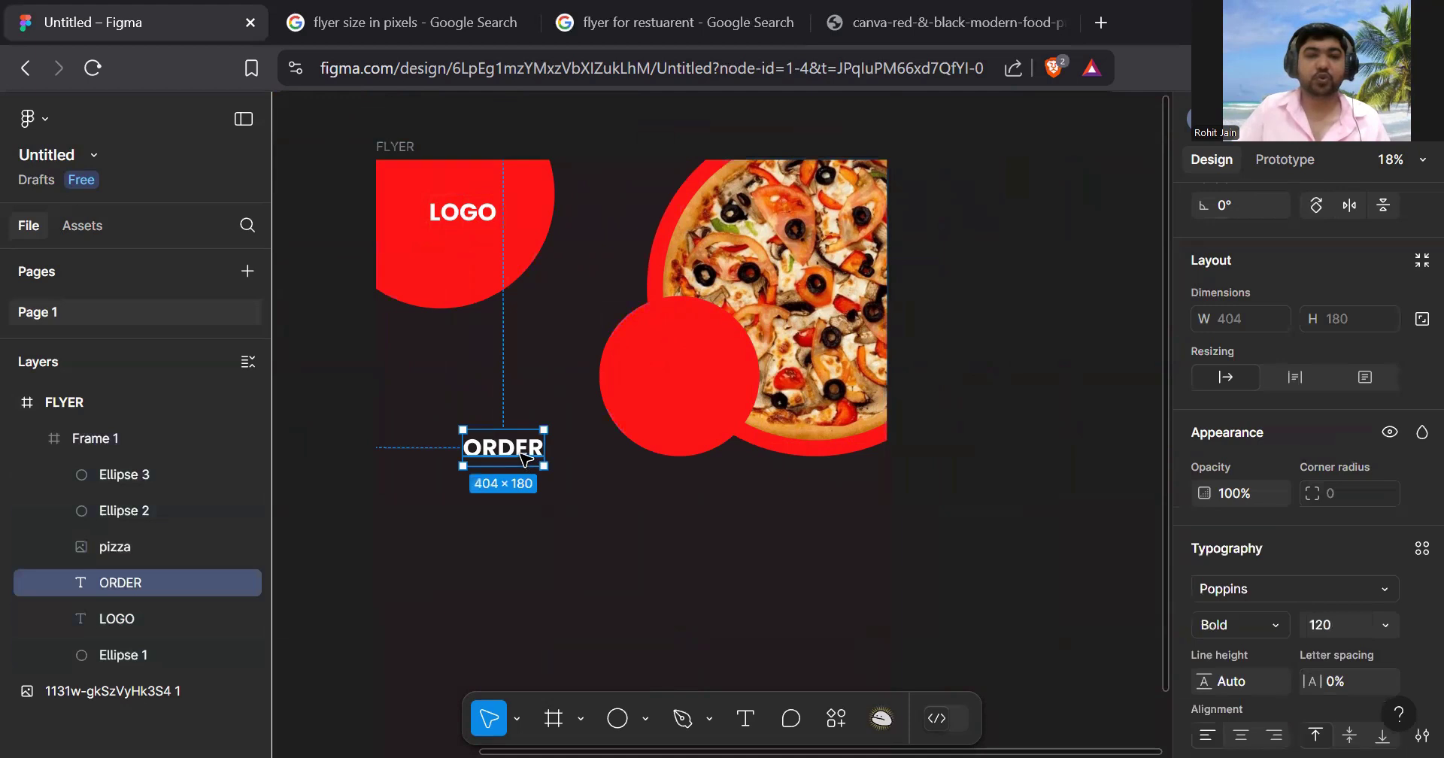
pyautogui.moveTo(526, 461); pyautogui.dragTo(694, 370)
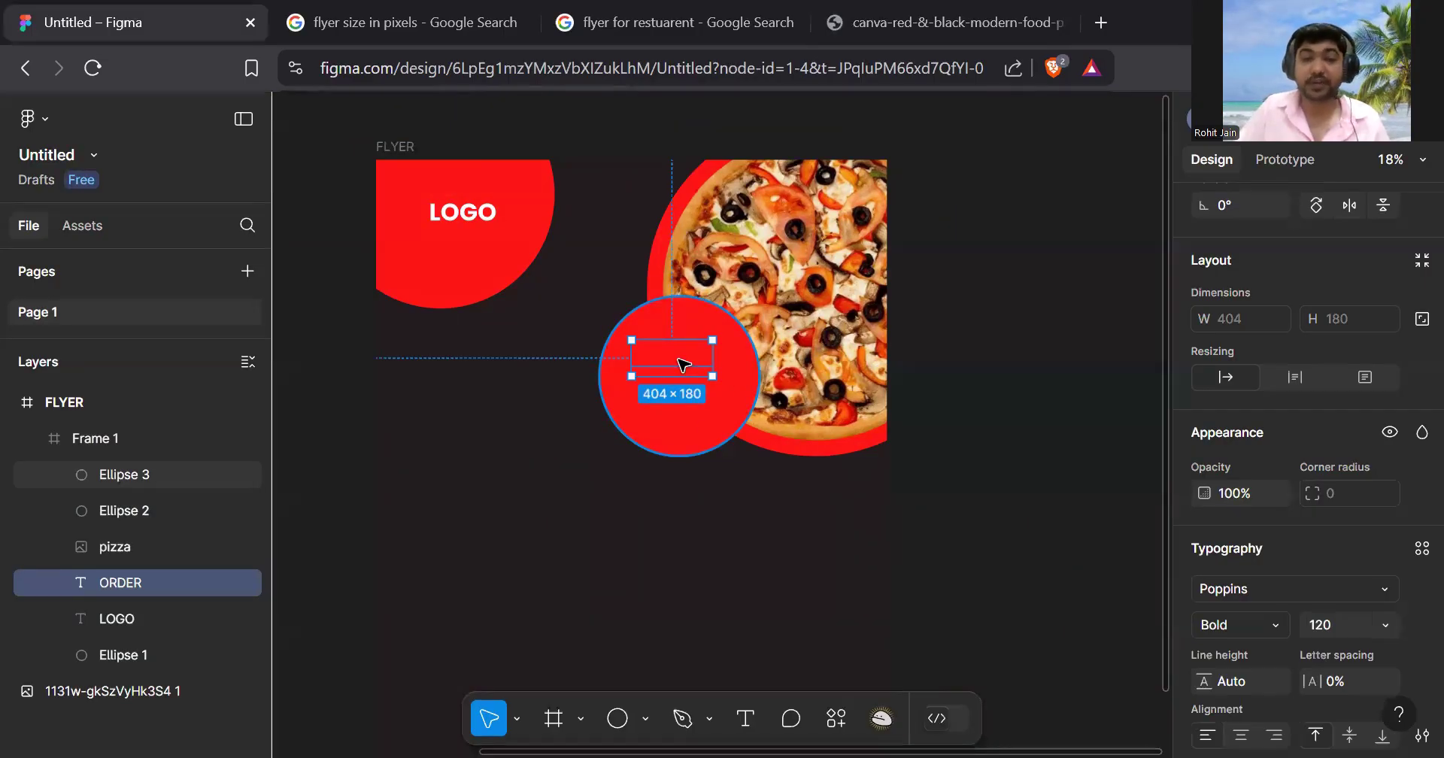
# - Bring the ORDER text in front of the red circle and centre it horizontally
pyautogui.rightClick(683, 363)
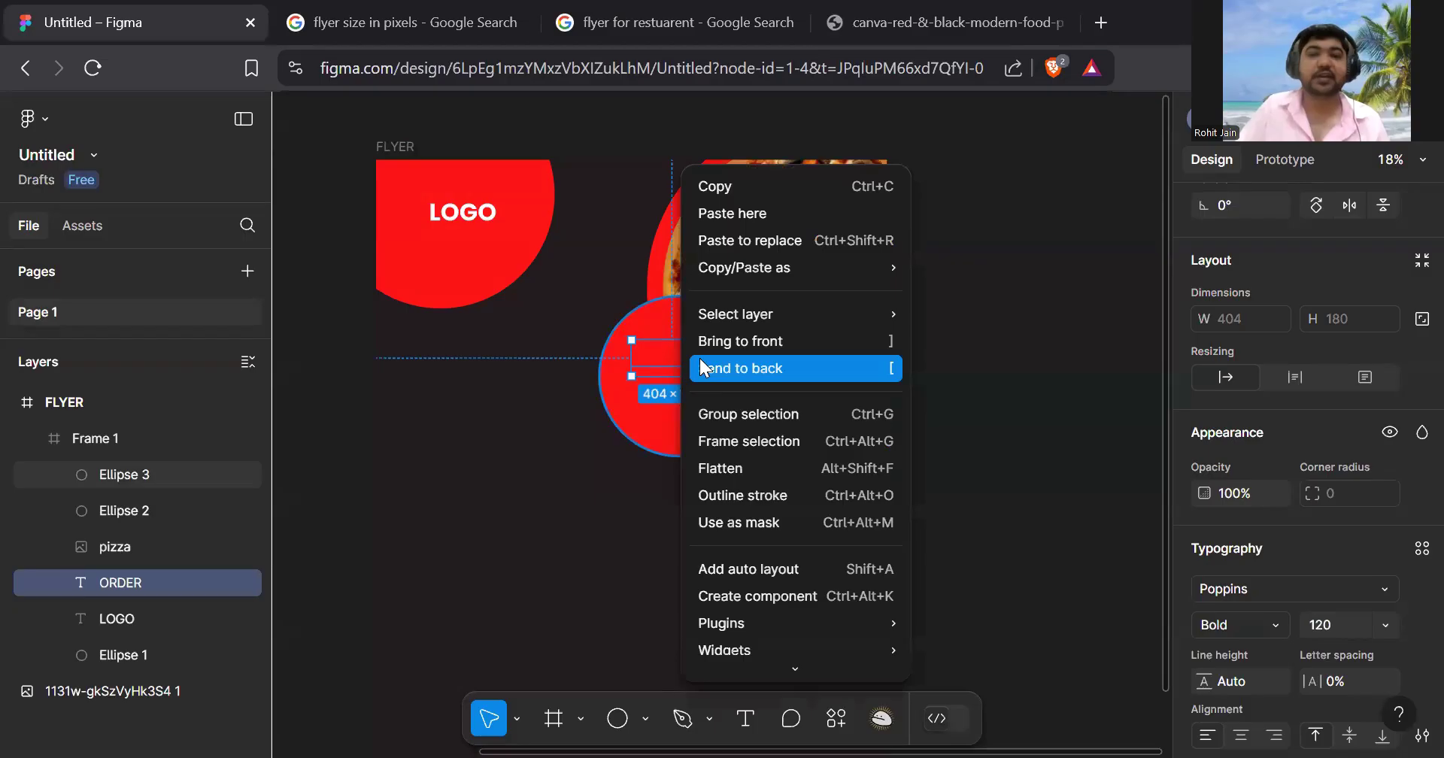
pyautogui.click(769, 342)
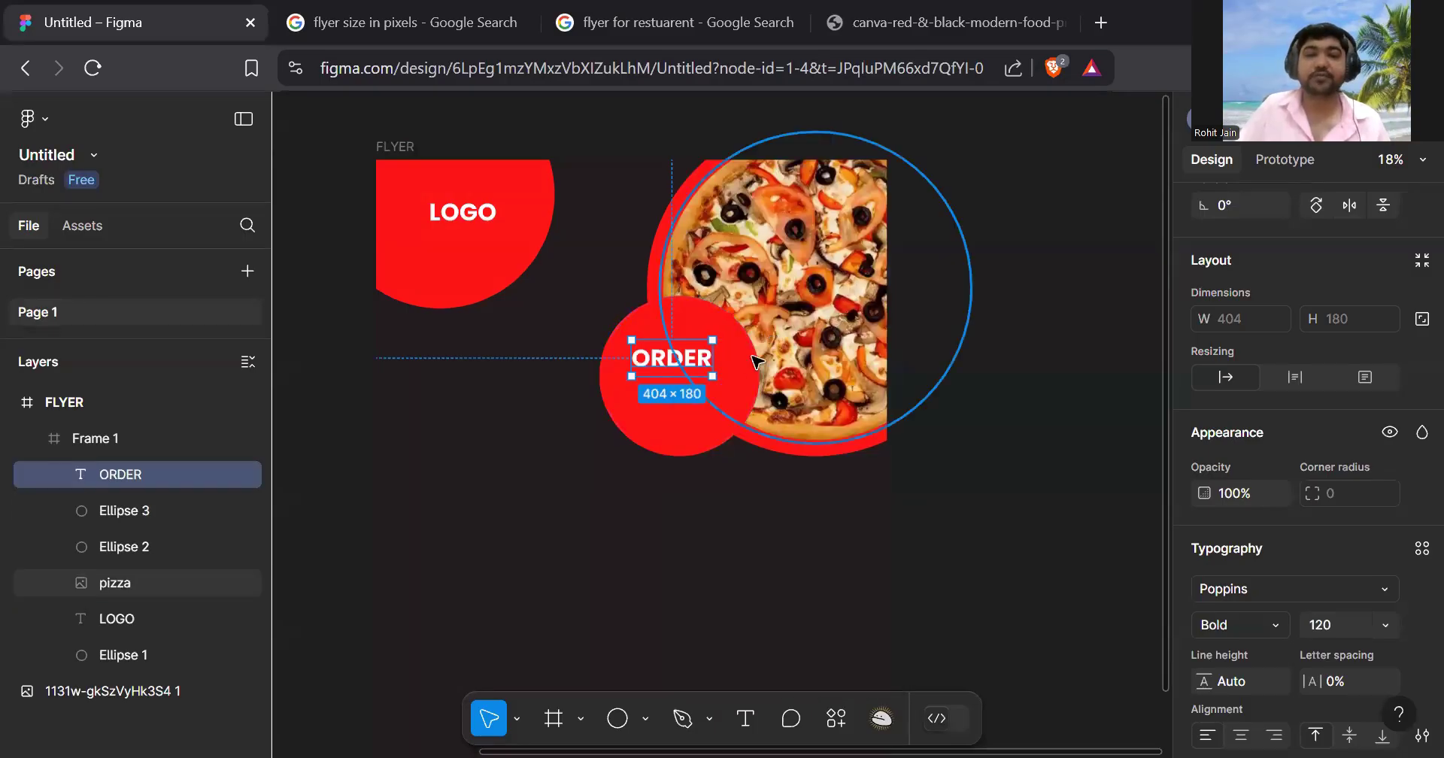
pyautogui.click(698, 498)
pyautogui.scroll(5, 711, 324)
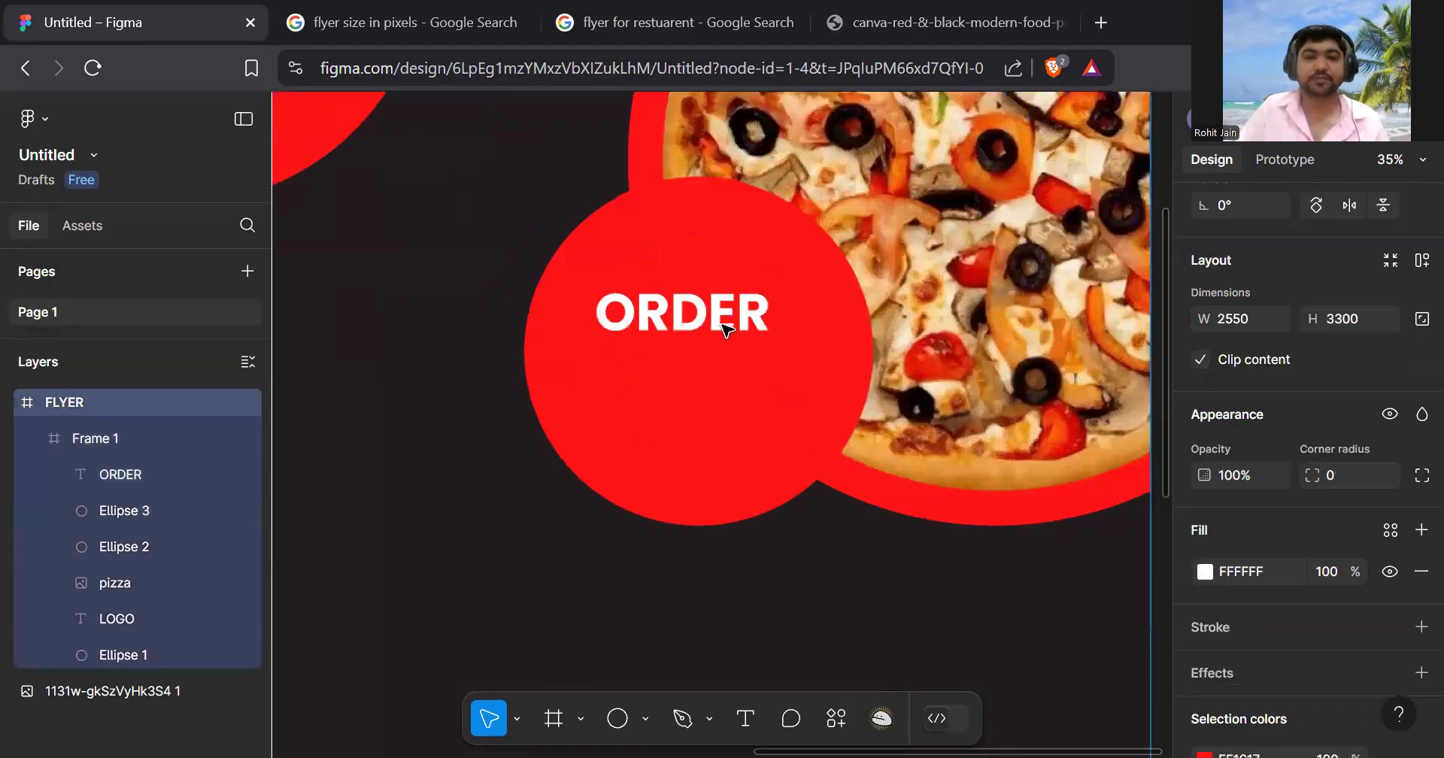
pyautogui.click(710, 323)
pyautogui.moveTo(709, 323); pyautogui.dragTo(734, 323)
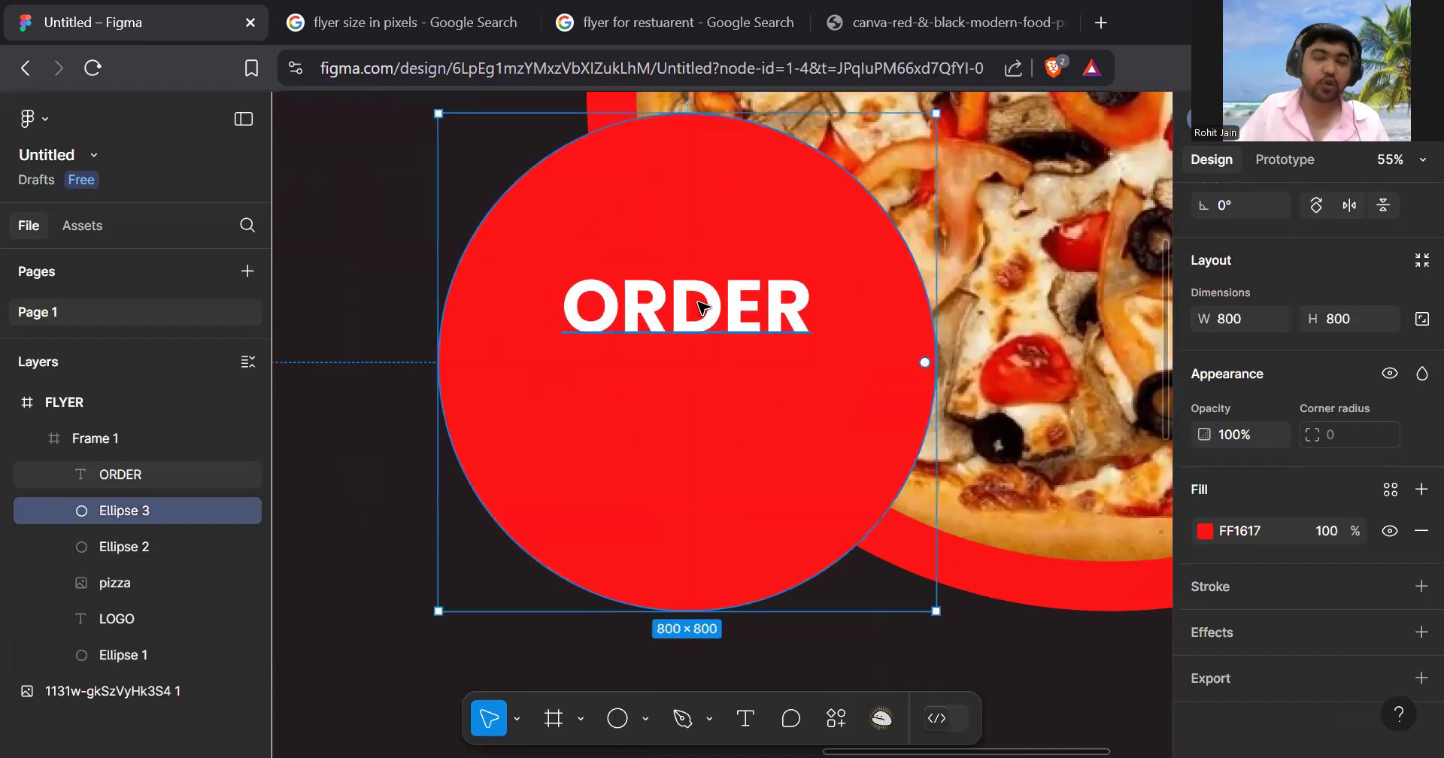
# - Duplicate ORDER below itself, retype the copy as 'NOW', and centre it beneath ORDER
pyautogui.keyDown('ctrl'); pyautogui.scroll(-8, 704, 307); pyautogui.keyUp('ctrl')
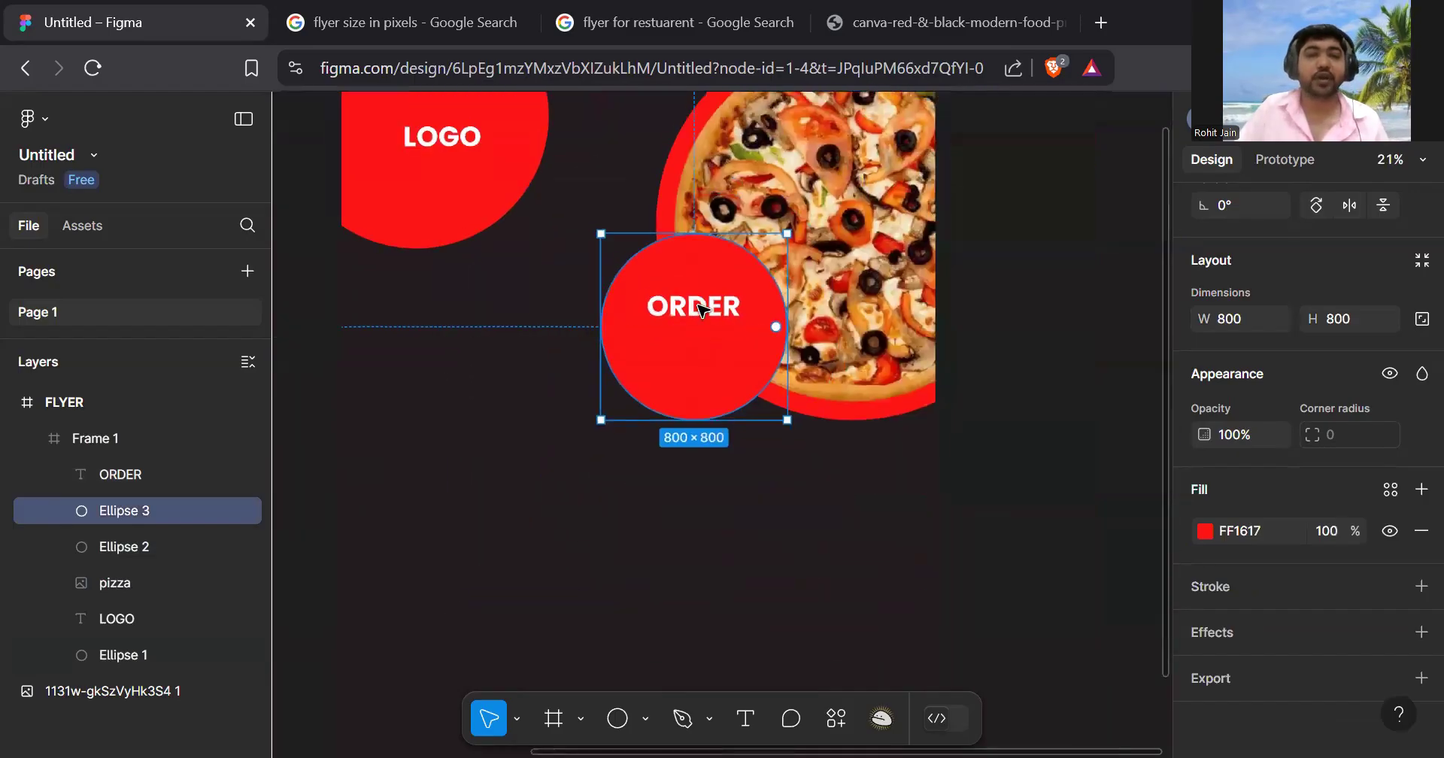
pyautogui.keyDown('ctrl'); pyautogui.scroll(3, 716, 347); pyautogui.keyUp('ctrl')
pyautogui.click(702, 301)
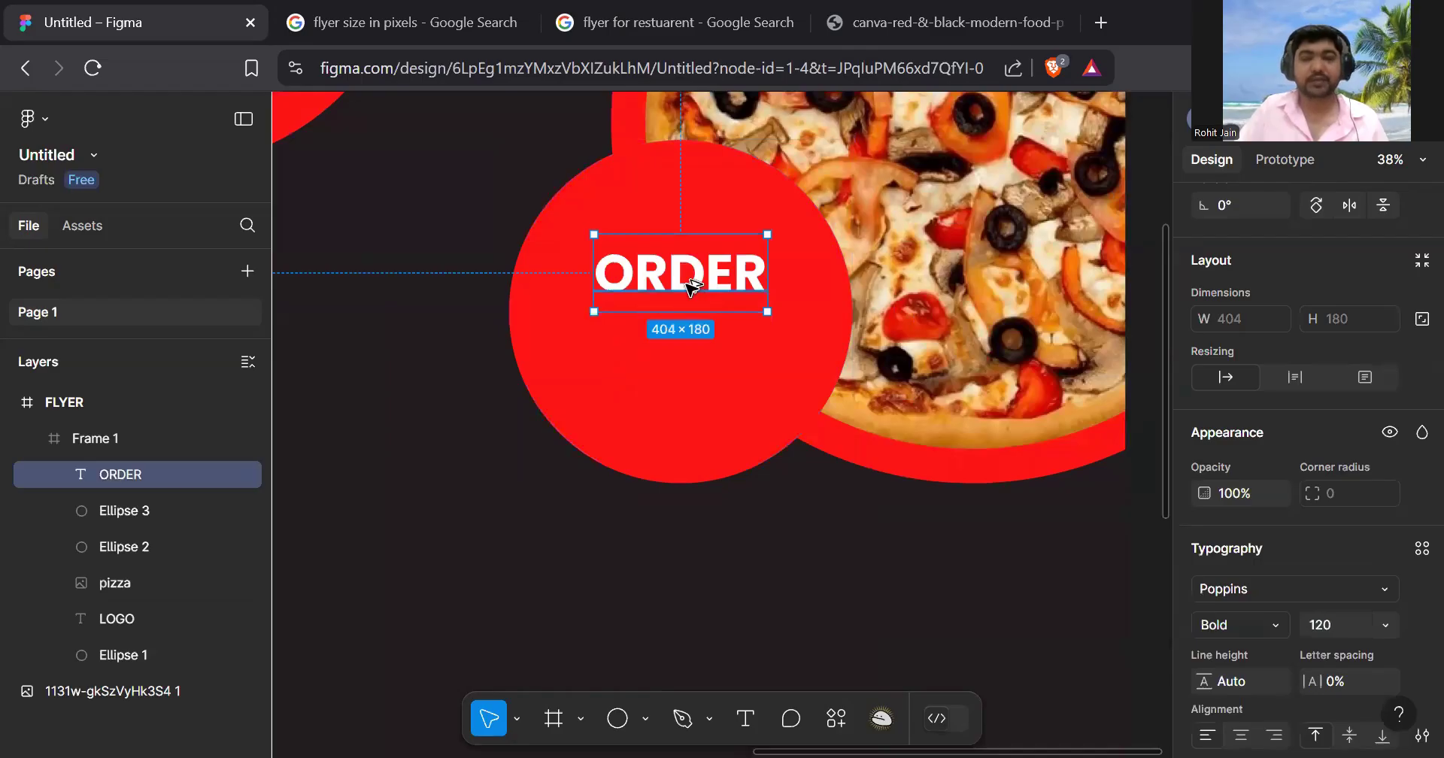
pyautogui.keyDown('alt'); pyautogui.moveTo(691, 294); pyautogui.dragTo(689, 371); pyautogui.keyUp('alt')
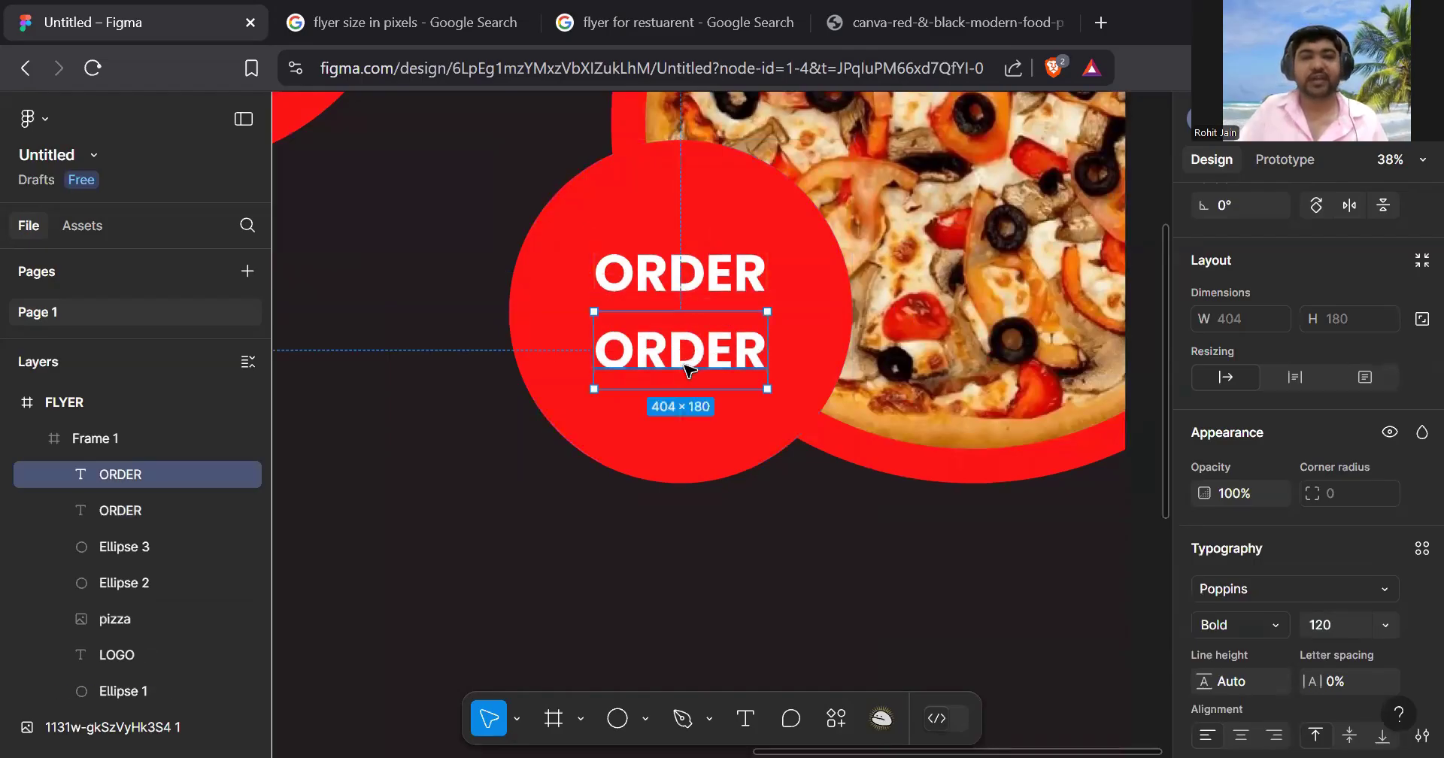
pyautogui.doubleClick(689, 368)
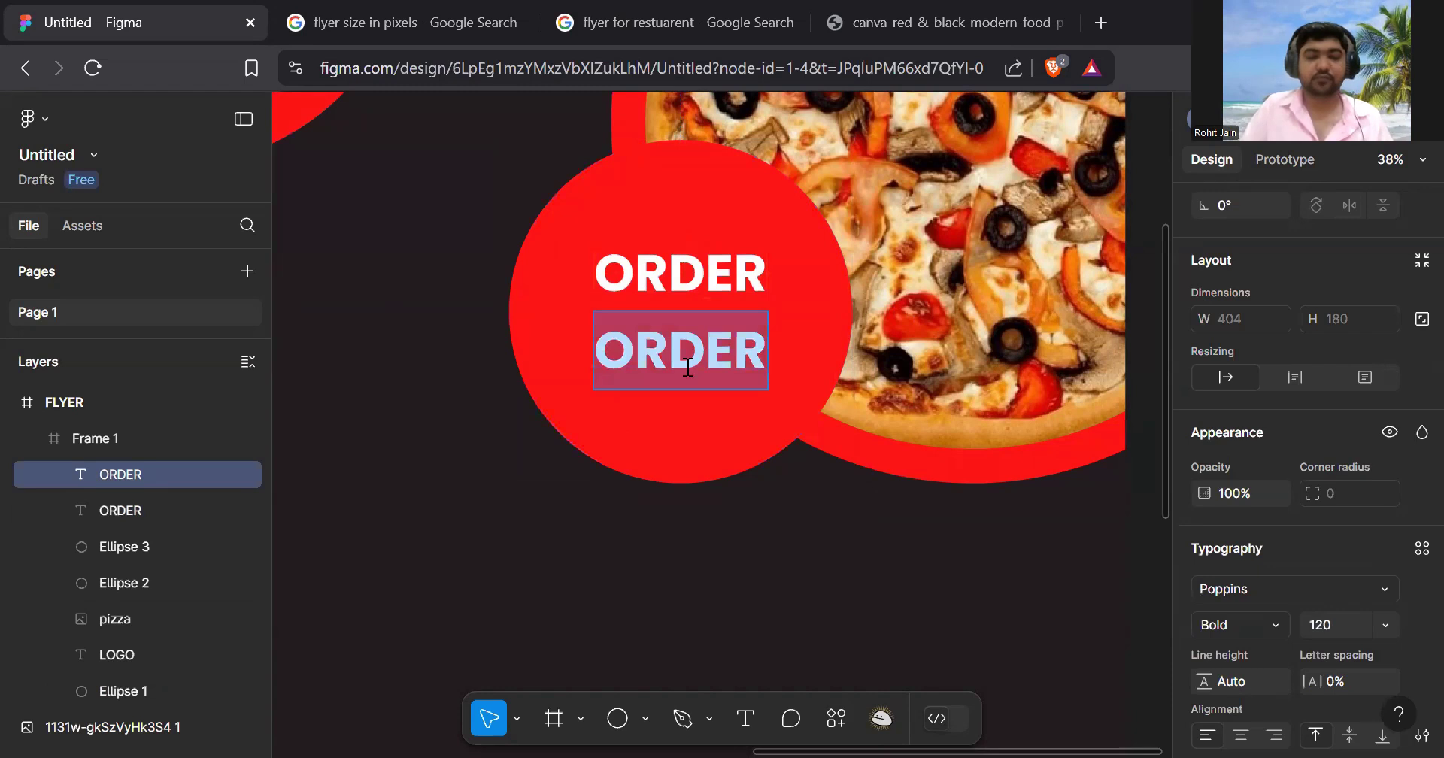
pyautogui.write('NOW')
pyautogui.press('Escape')
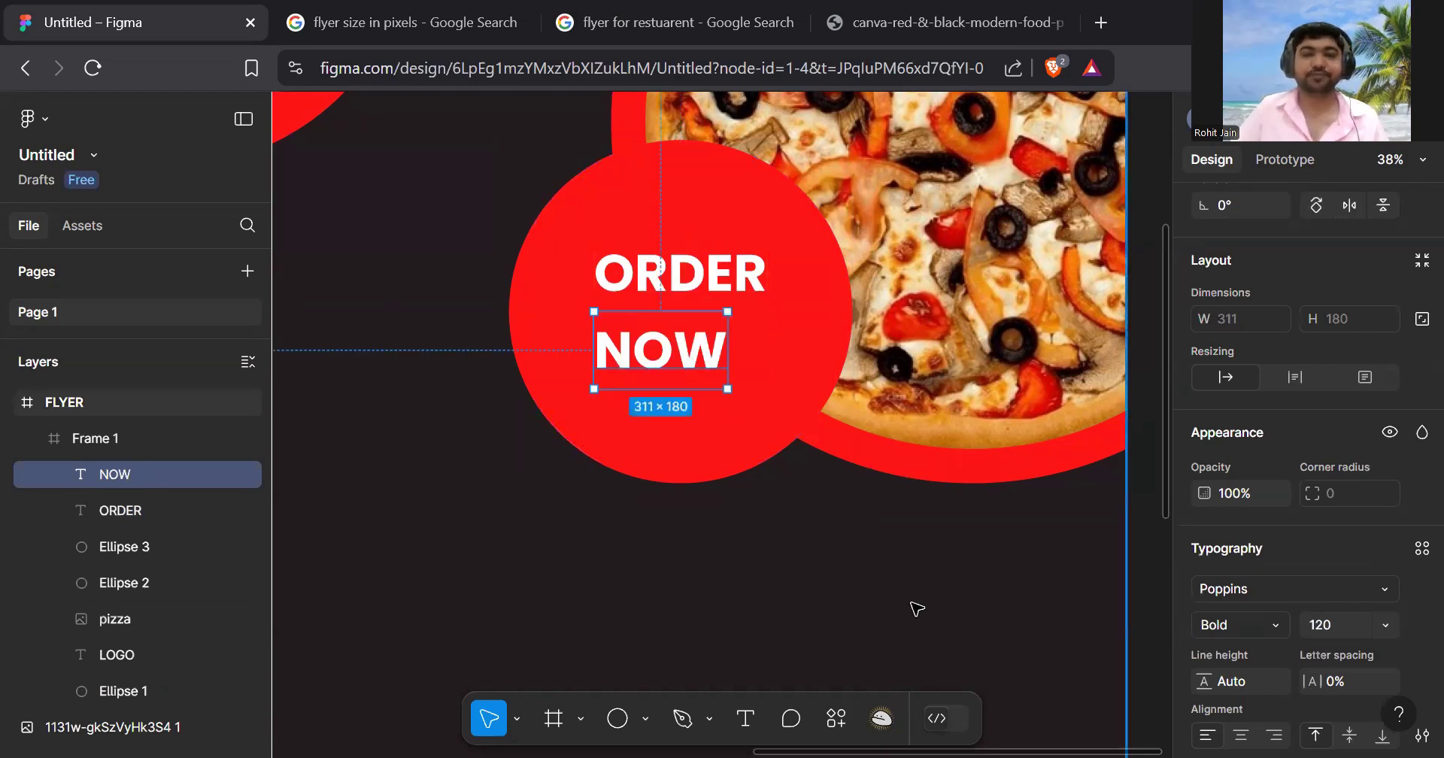
pyautogui.press('Escape')
pyautogui.click(674, 348)
pyautogui.moveTo(663, 363); pyautogui.dragTo(682, 367)
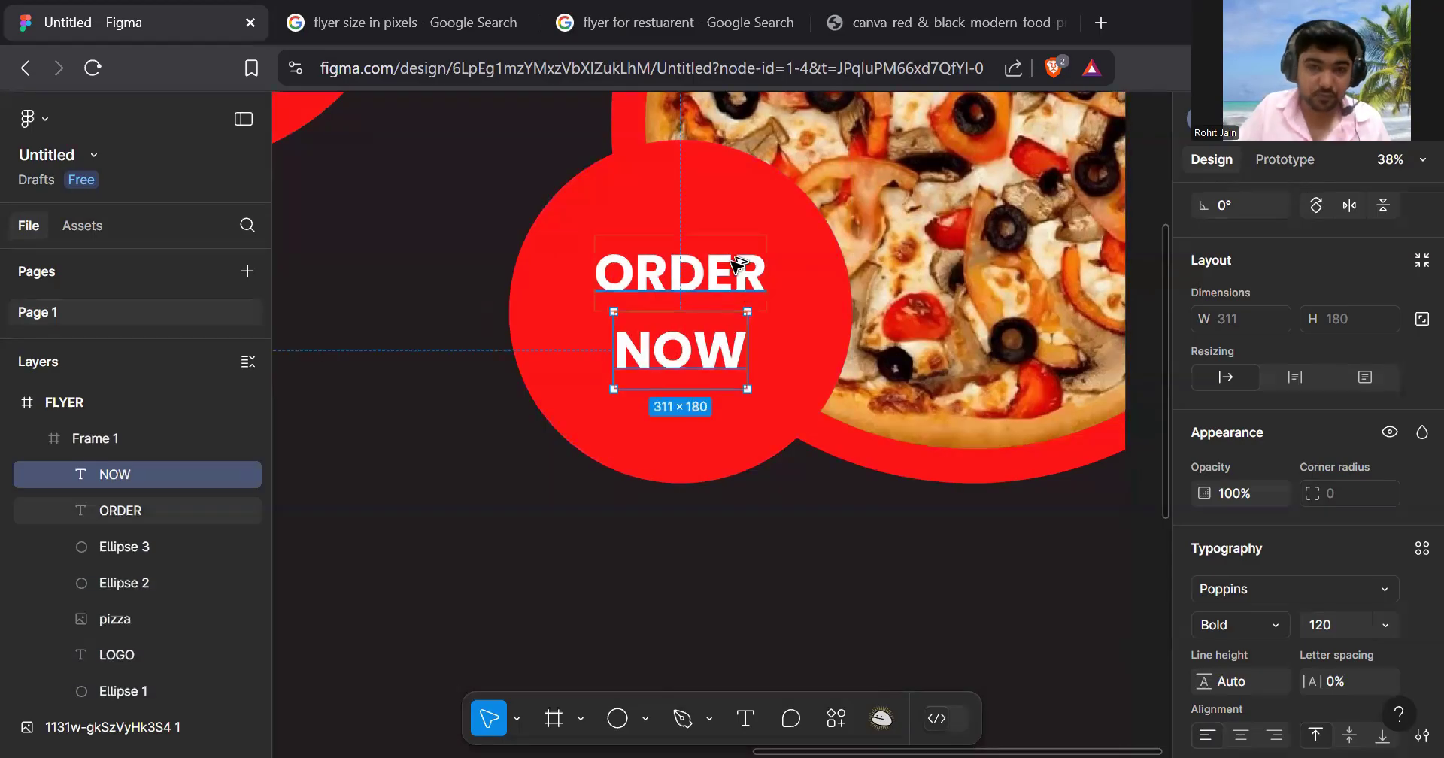
# - Group the ORDER and NOW texts together as Group 1
pyautogui.click(764, 434)
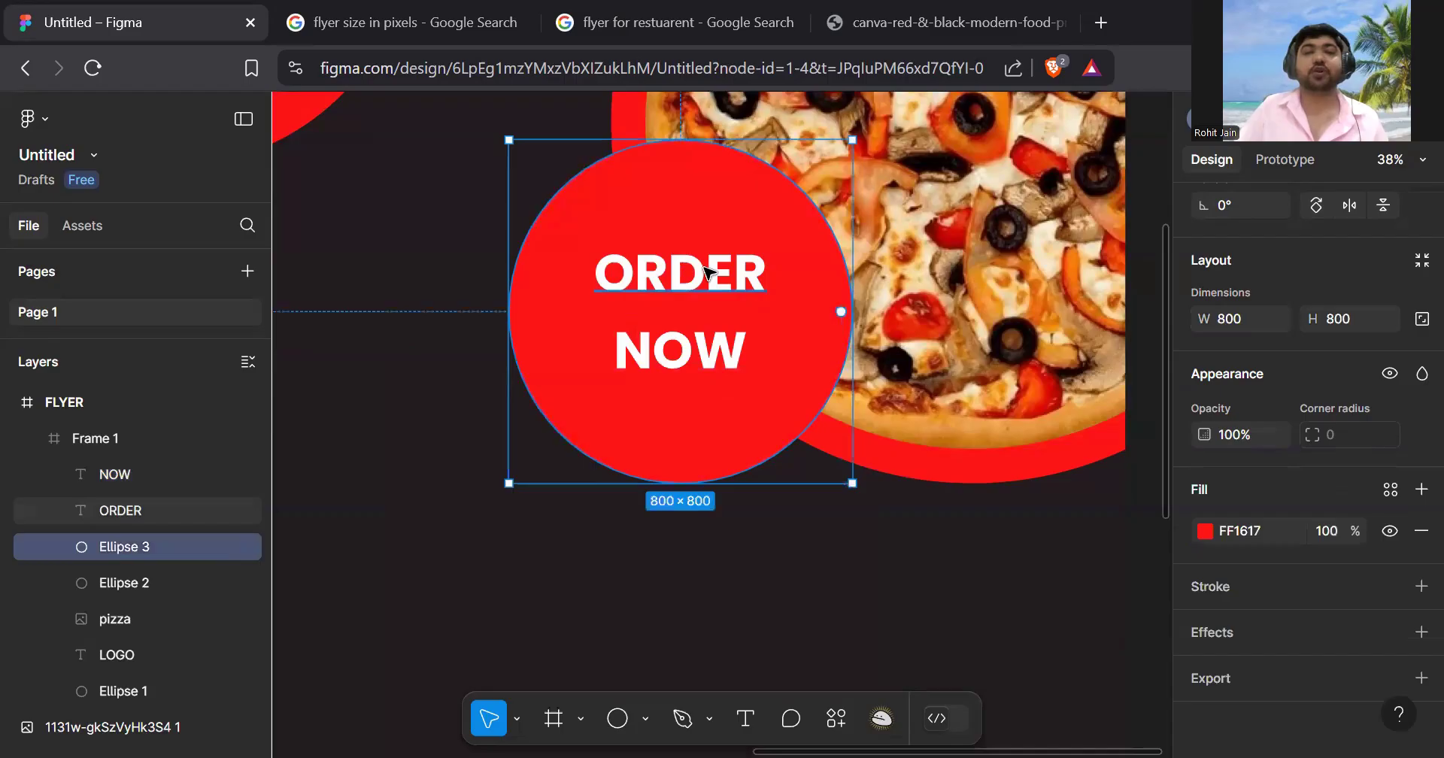
pyautogui.click(710, 275)
pyautogui.keyDown('shift'); pyautogui.click(719, 376); pyautogui.keyUp('shift')
pyautogui.hotkey('ctrl', 'g')
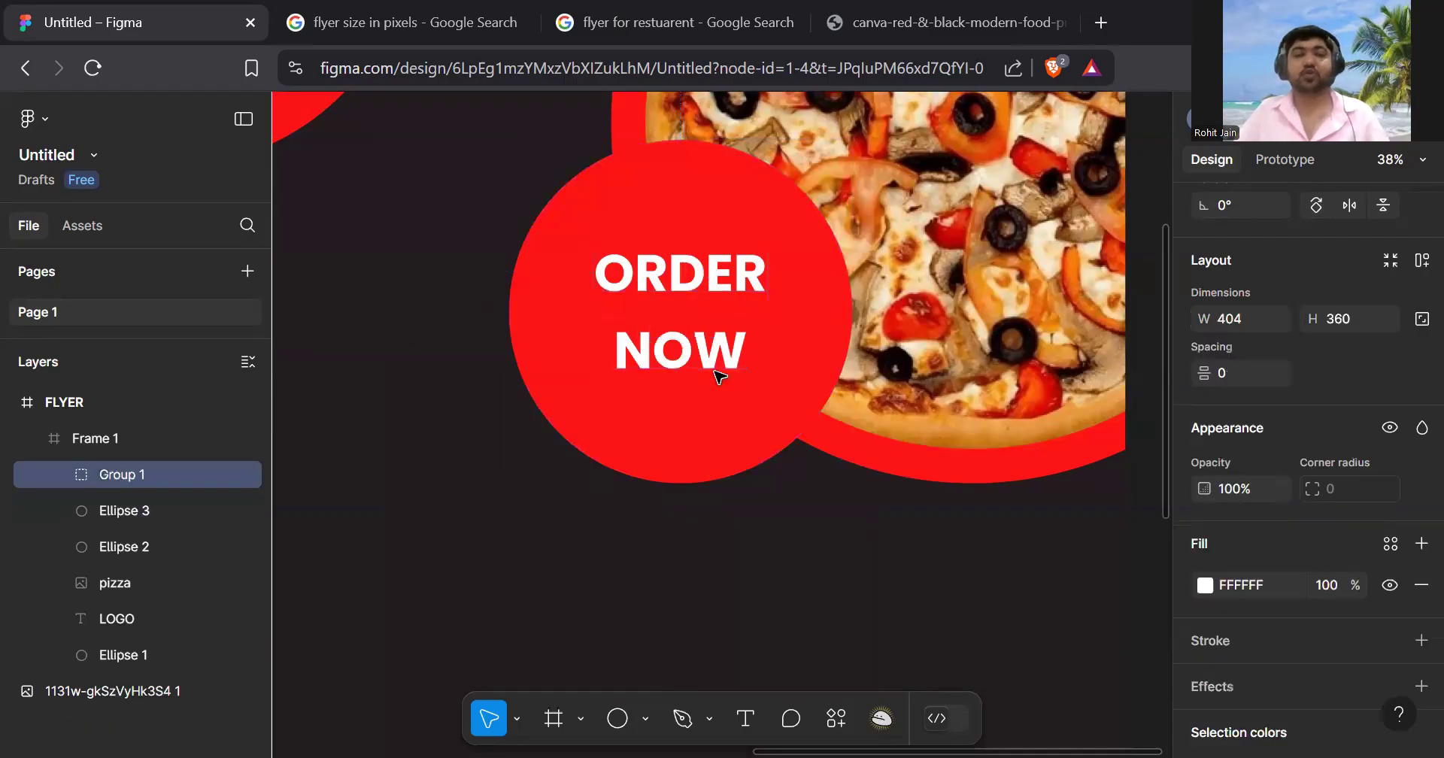
pyautogui.scroll(-5, 718, 376)
pyautogui.scroll(-5, 719, 376)
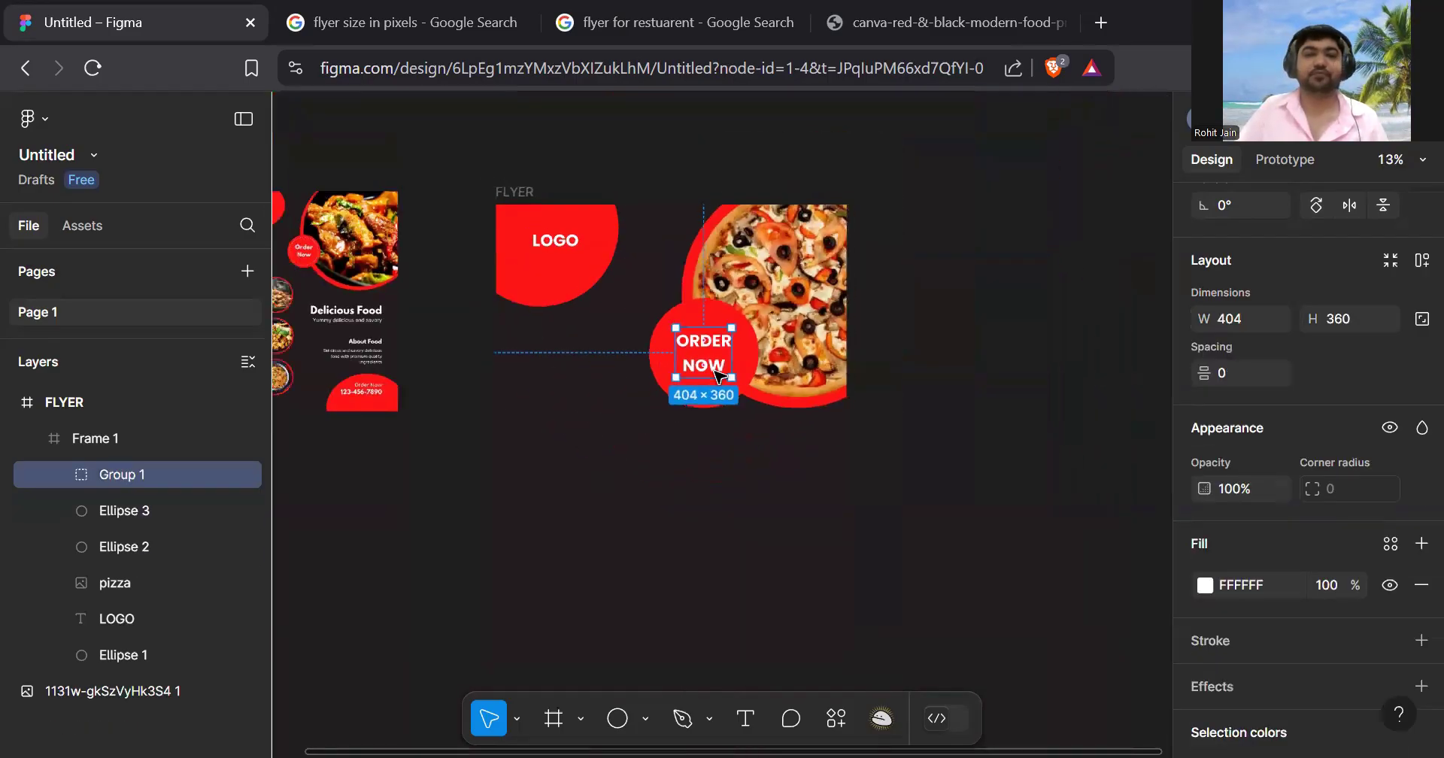
pyautogui.scroll(5, 488, 275)
pyautogui.scroll(3, 405, 358)
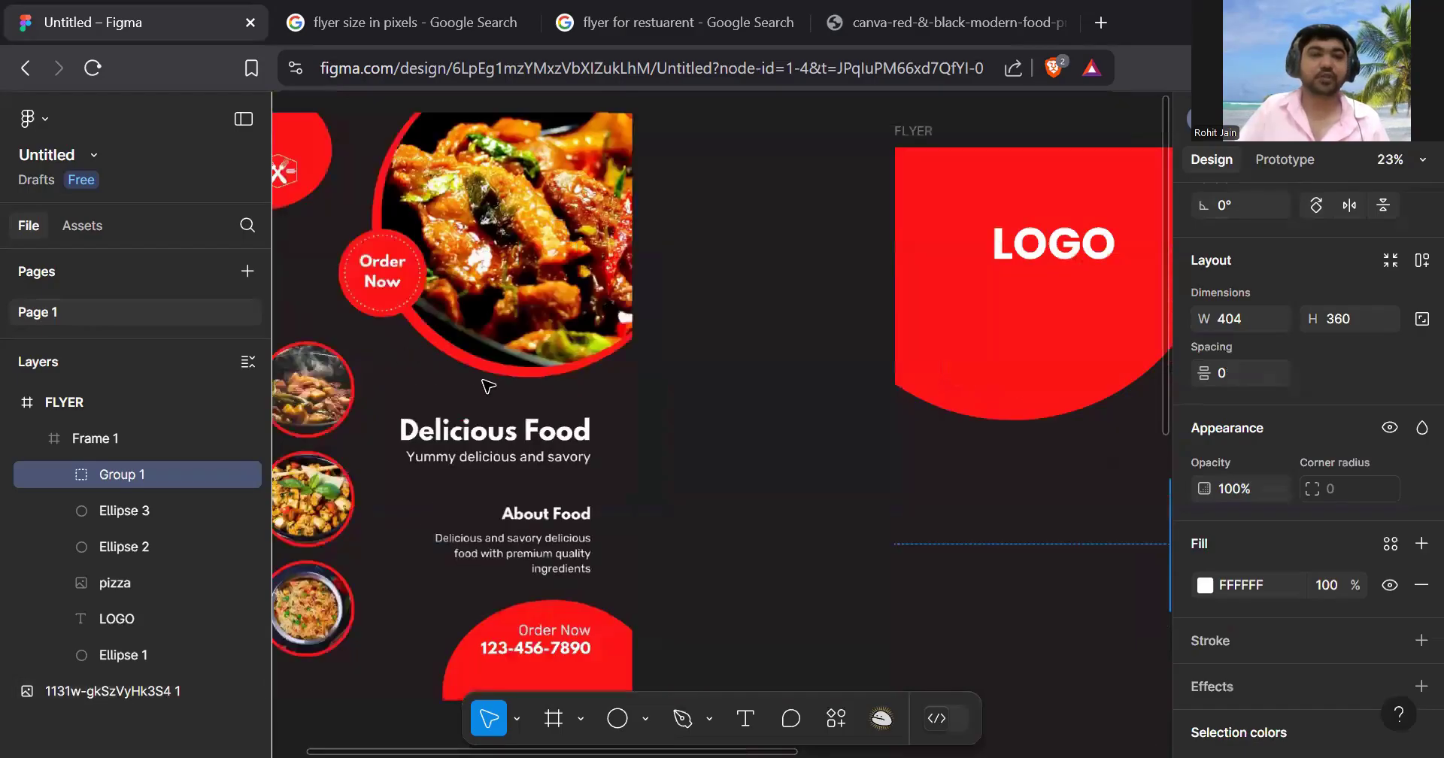
pyautogui.scroll(-2, 543, 414)
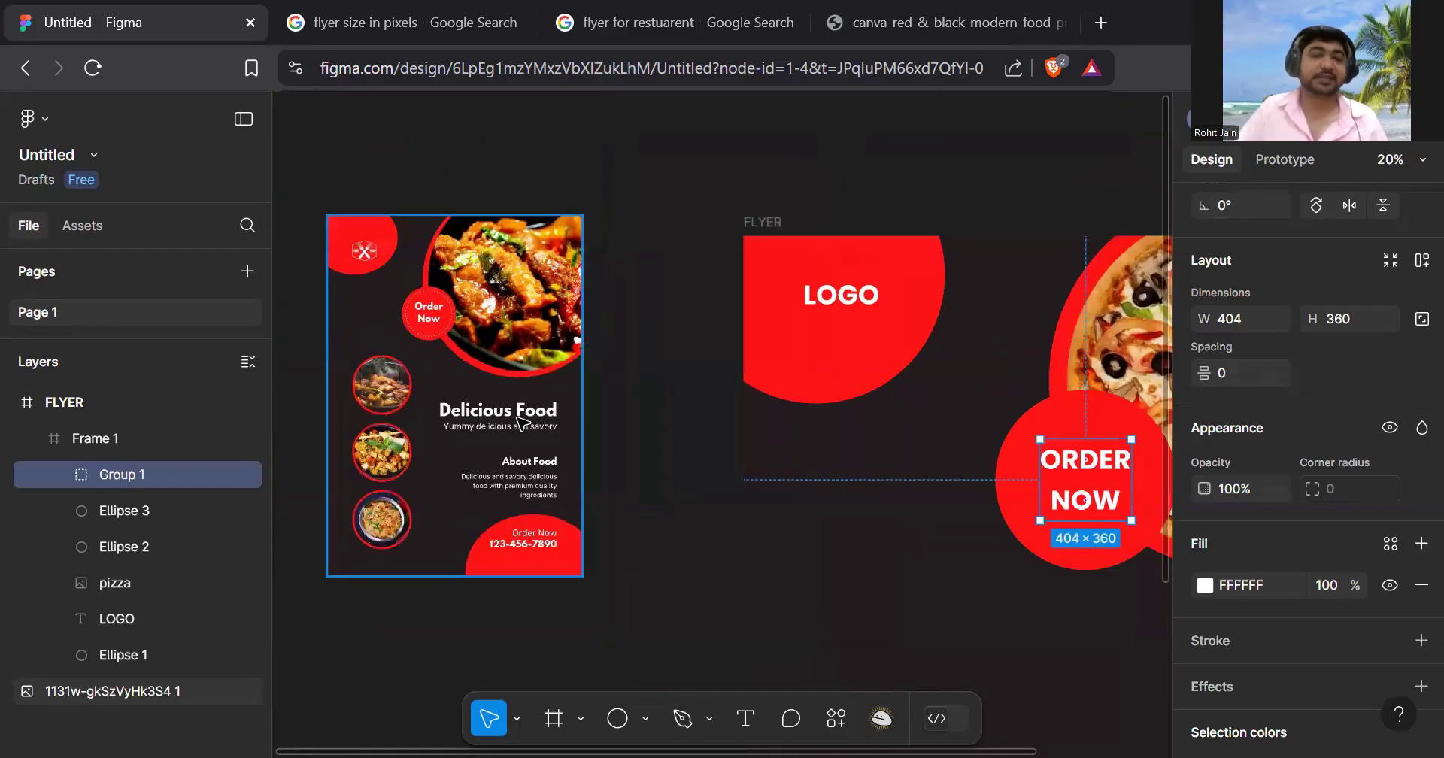
pyautogui.scroll(8, 372, 483)
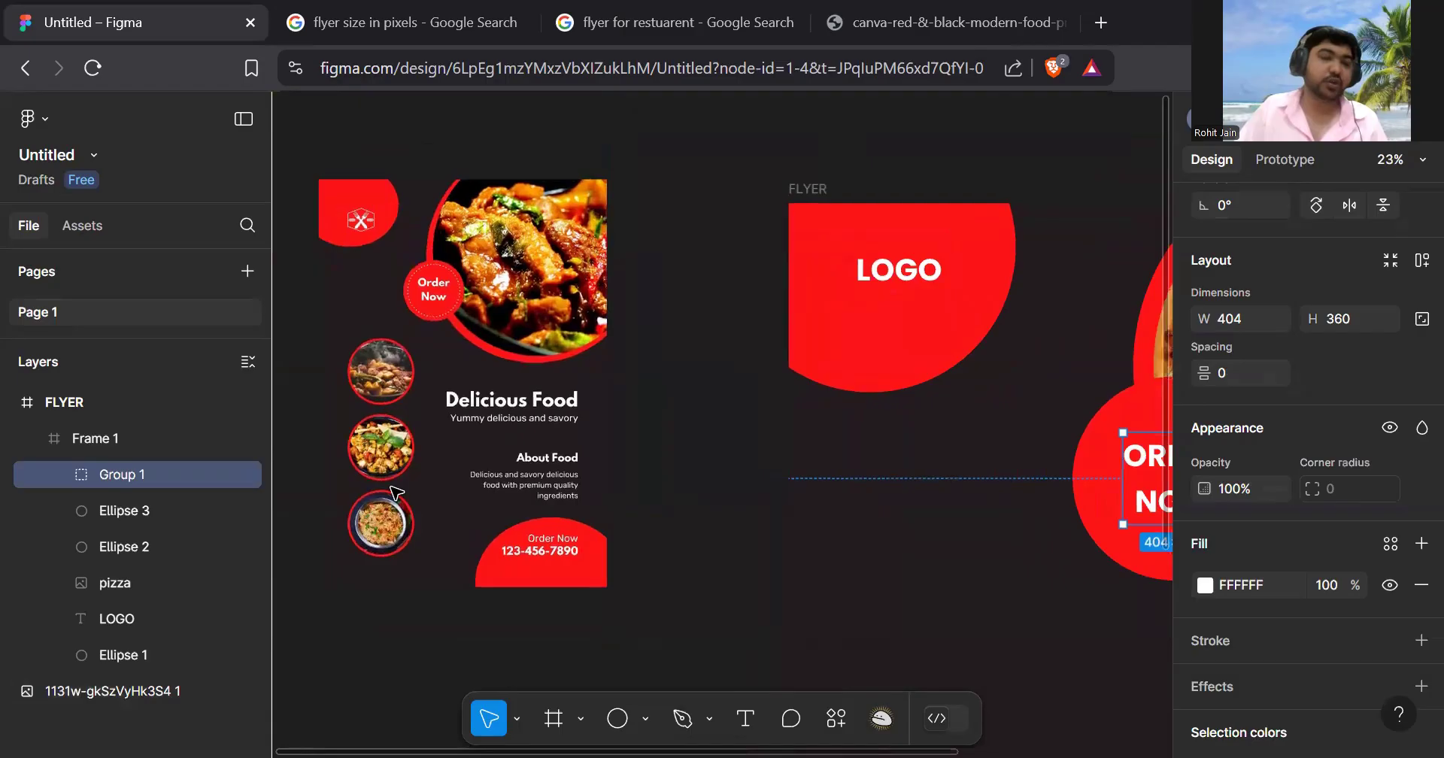
pyautogui.hscroll(-3, 640, 285)
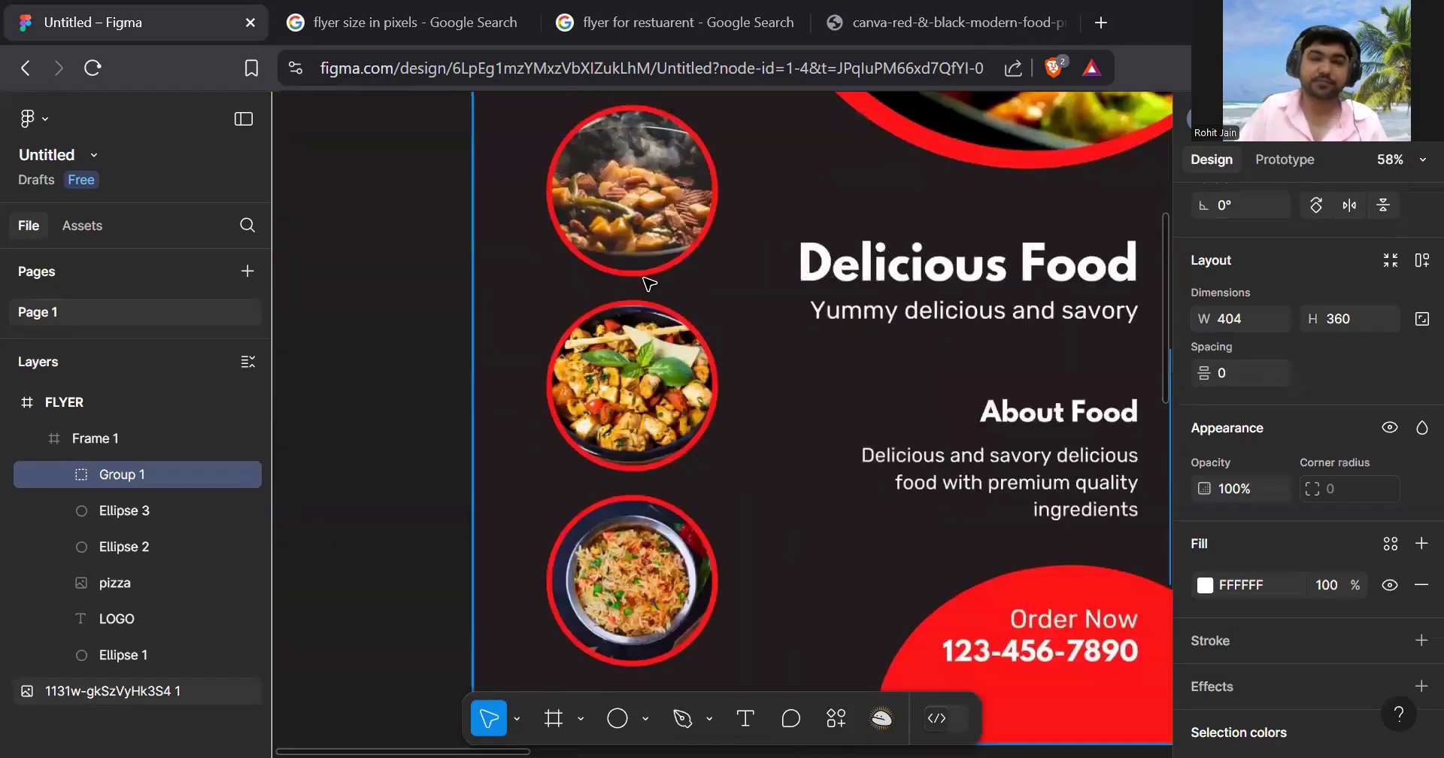
pyautogui.hscroll(1, 649, 283)
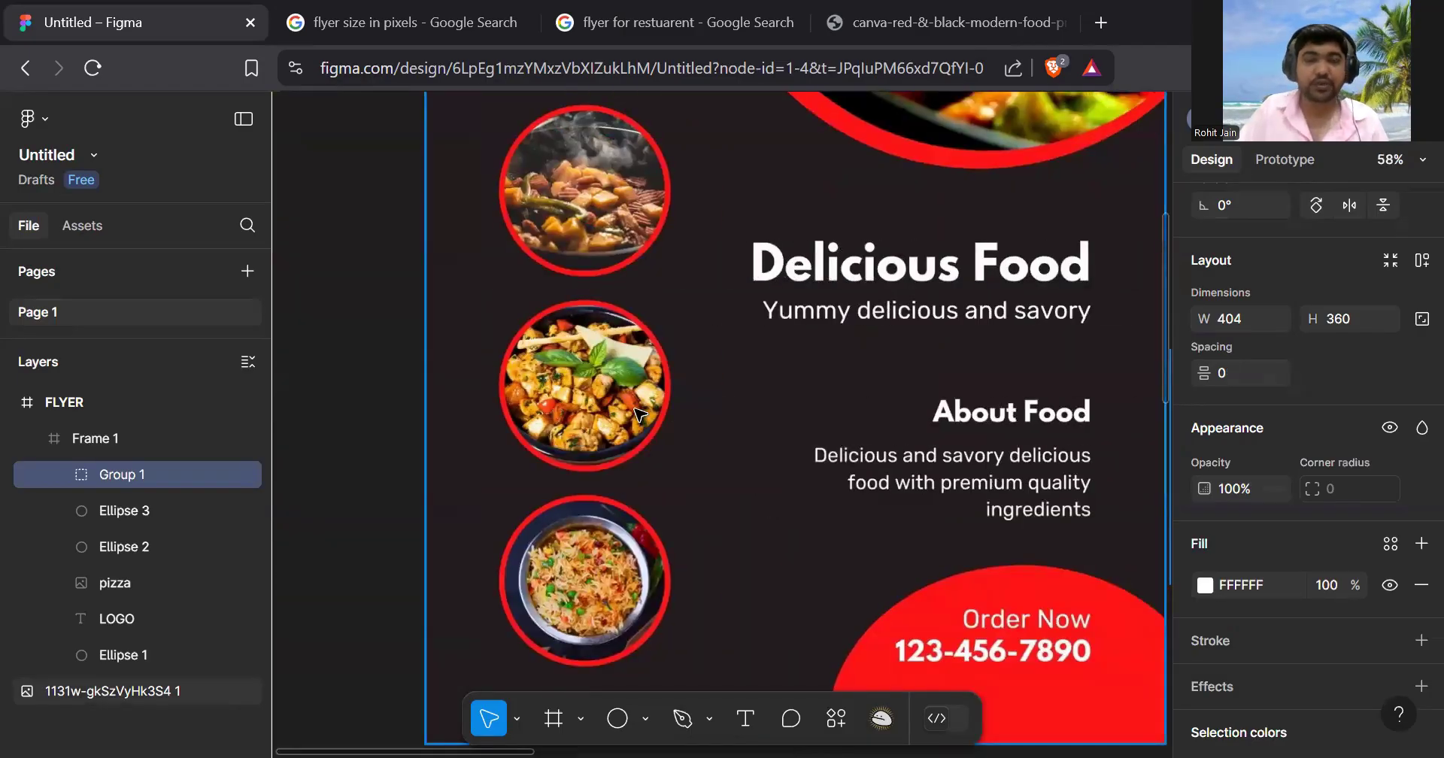
pyautogui.scroll(-8, 637, 410)
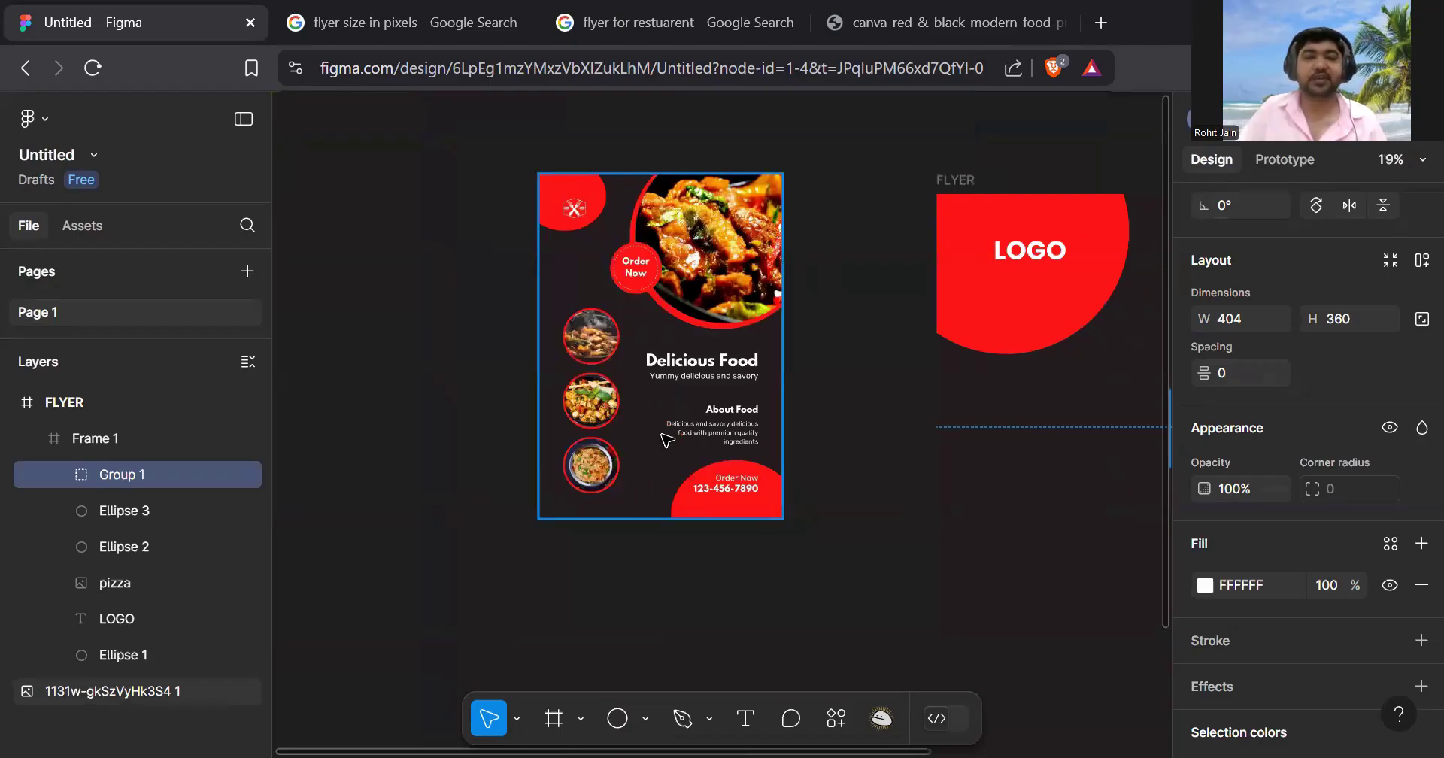
pyautogui.hscroll(5, 647, 422)
pyautogui.scroll(-2, 754, 470)
pyautogui.scroll(-3, 755, 470)
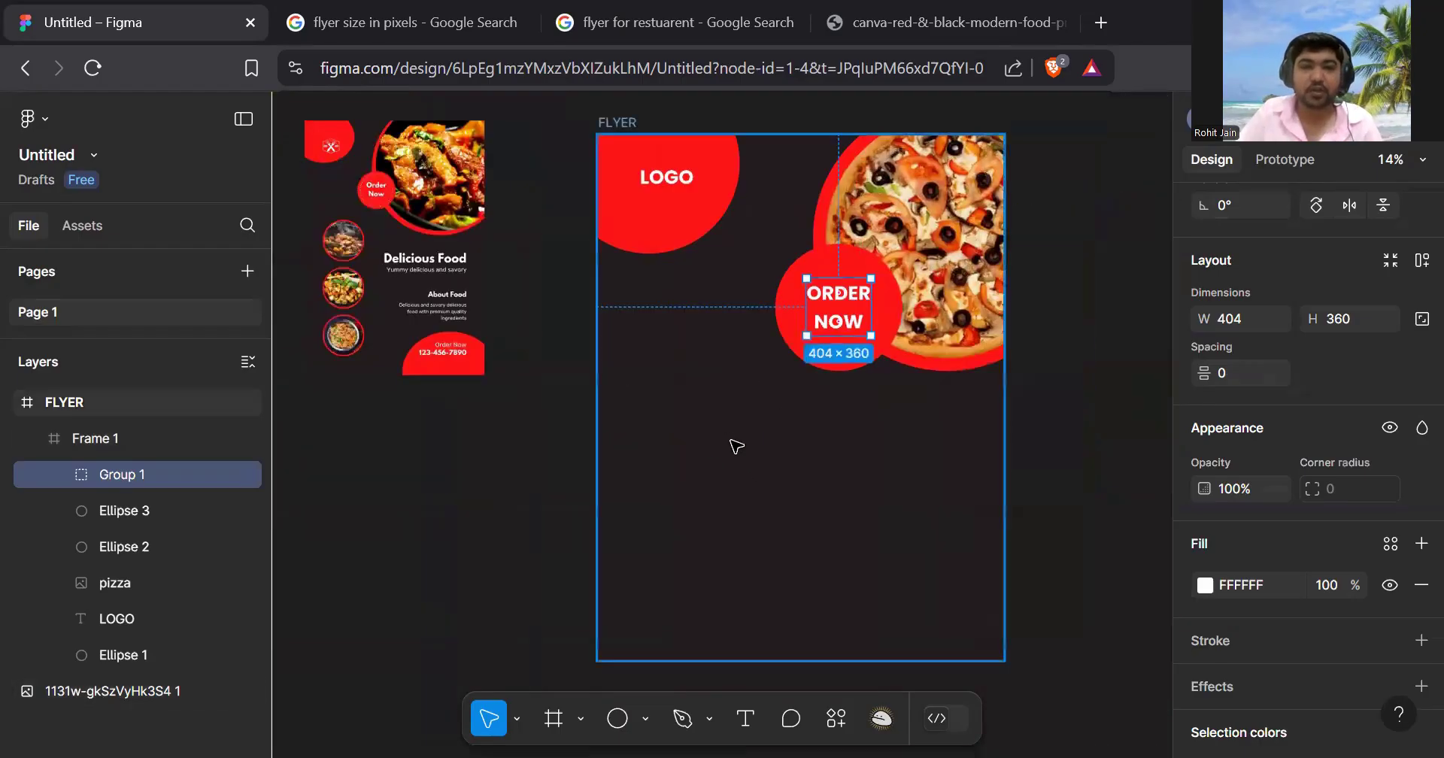
# - Draw a grey 724 × 724 circle centred under LOGO and duplicate it below
pyautogui.click(645, 719)
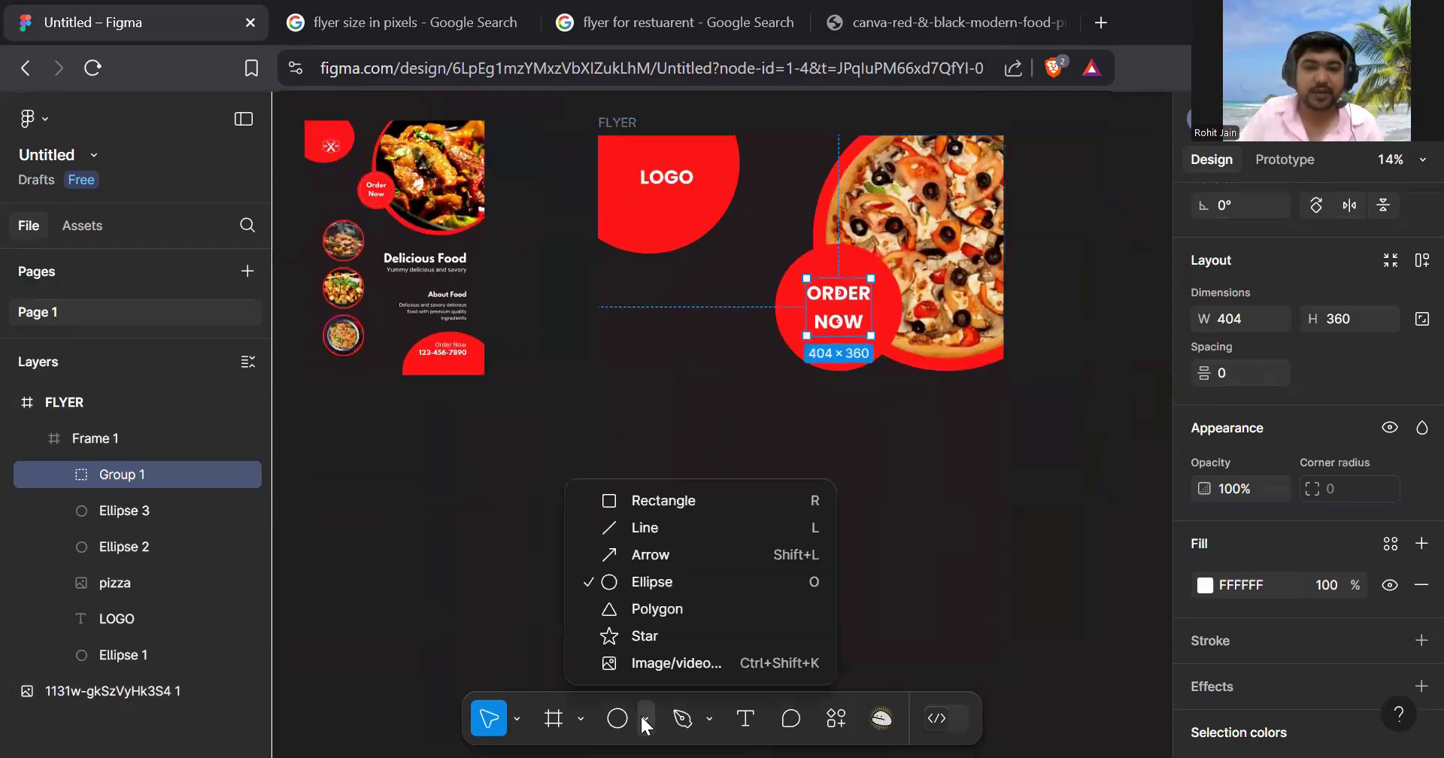
pyautogui.click(676, 581)
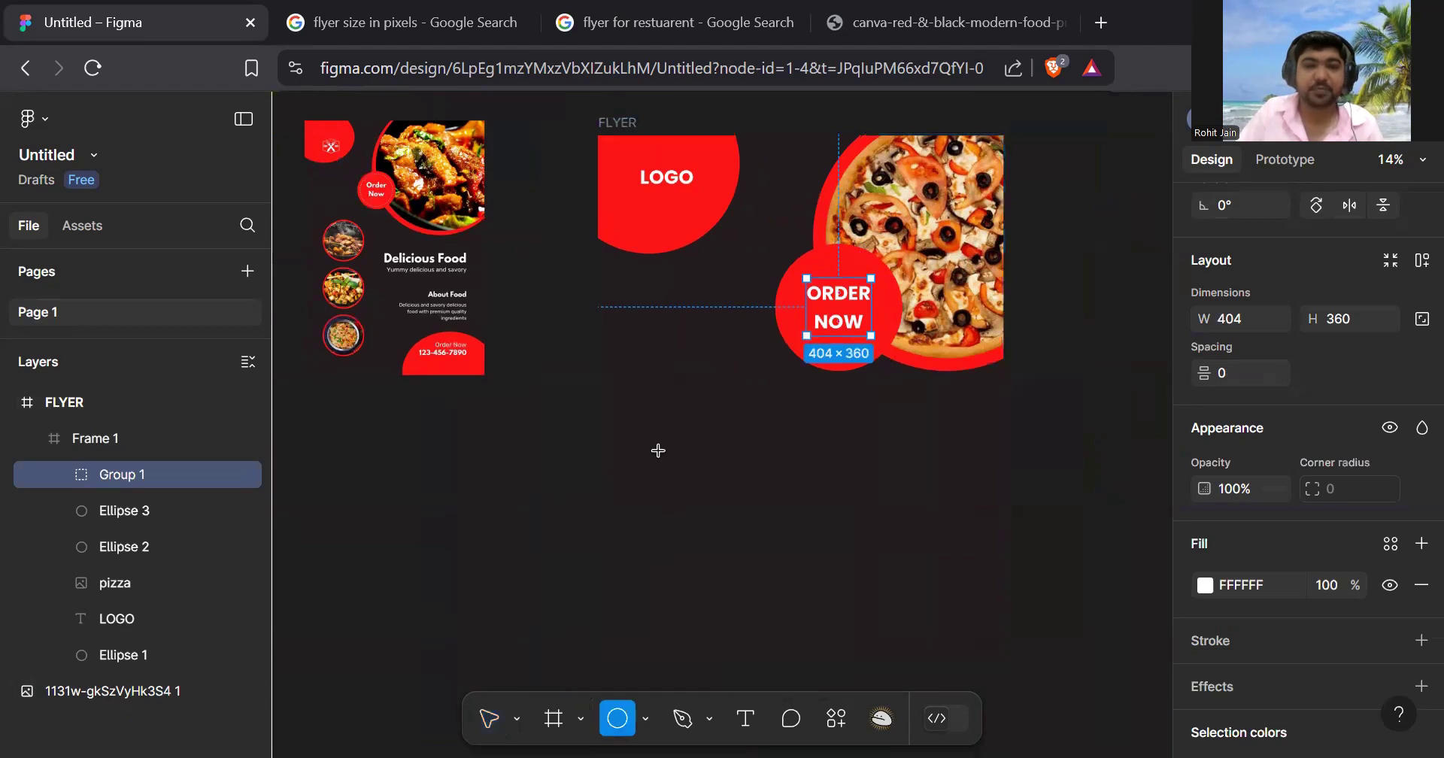
pyautogui.moveTo(618, 305); pyautogui.dragTo(677, 419)
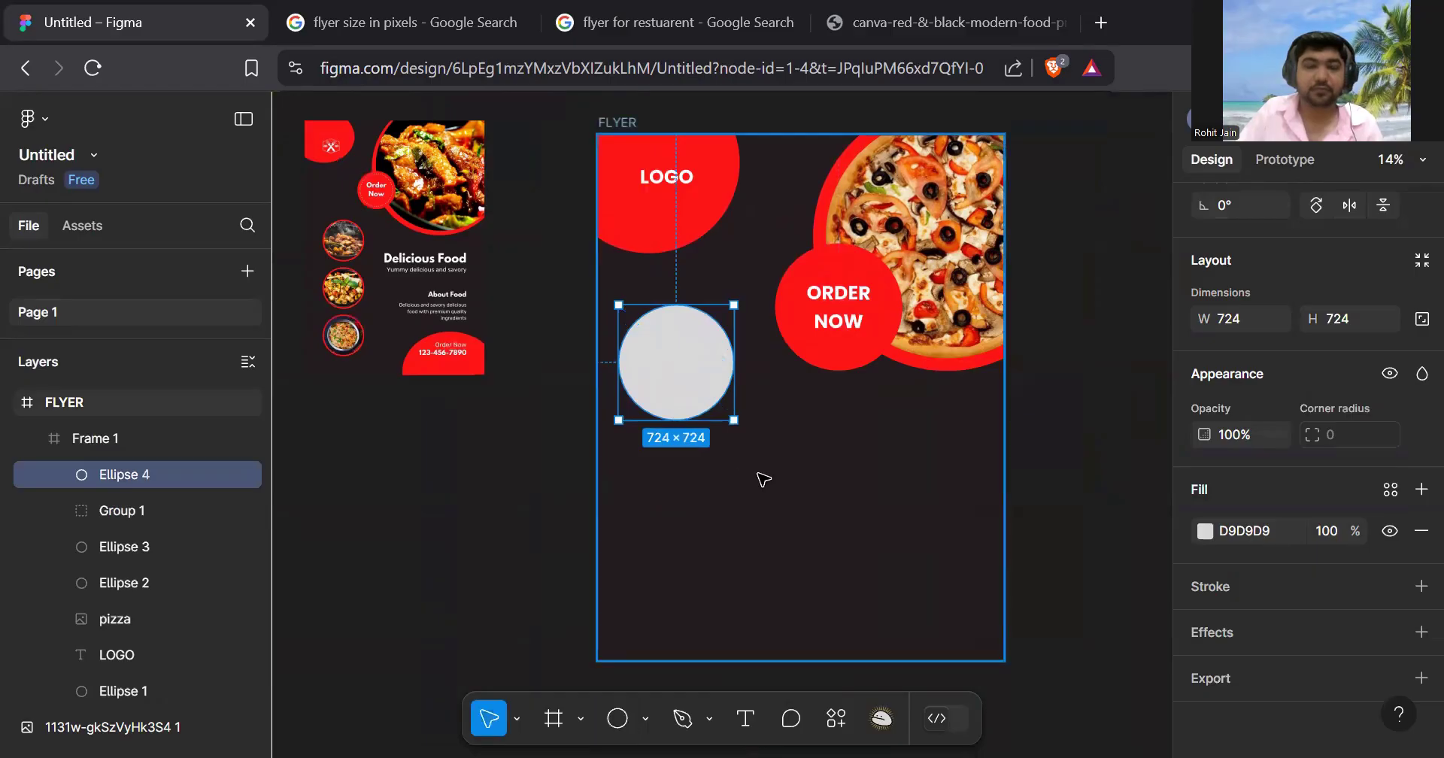
pyautogui.scroll(-1, 756, 462)
pyautogui.click(729, 429)
pyautogui.click(681, 376)
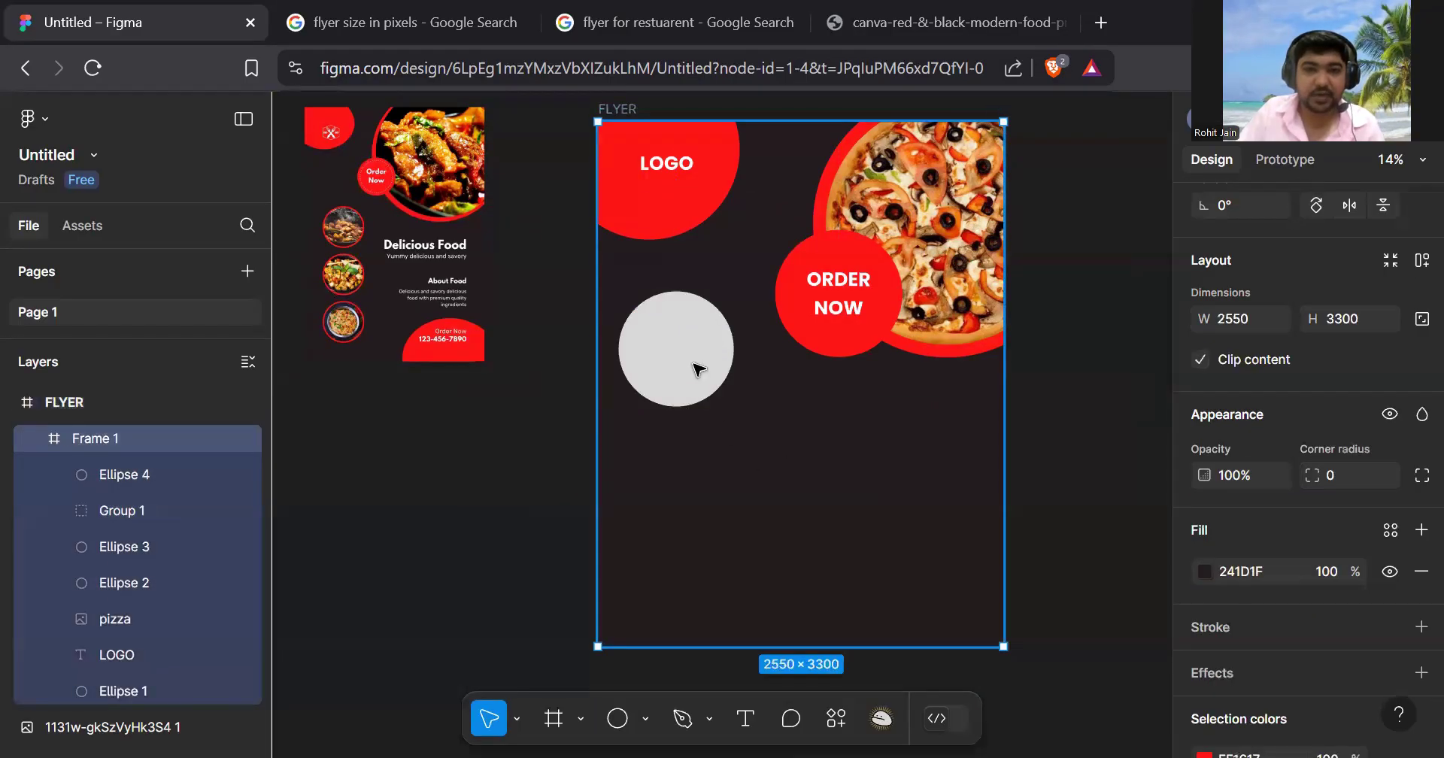
pyautogui.click(682, 371)
pyautogui.moveTo(675, 362); pyautogui.dragTo(688, 469)
pyautogui.scroll(-3, 751, 399)
# - Nudge the two grey circles upward to even out their spacing
pyautogui.scroll(4, 700, 313)
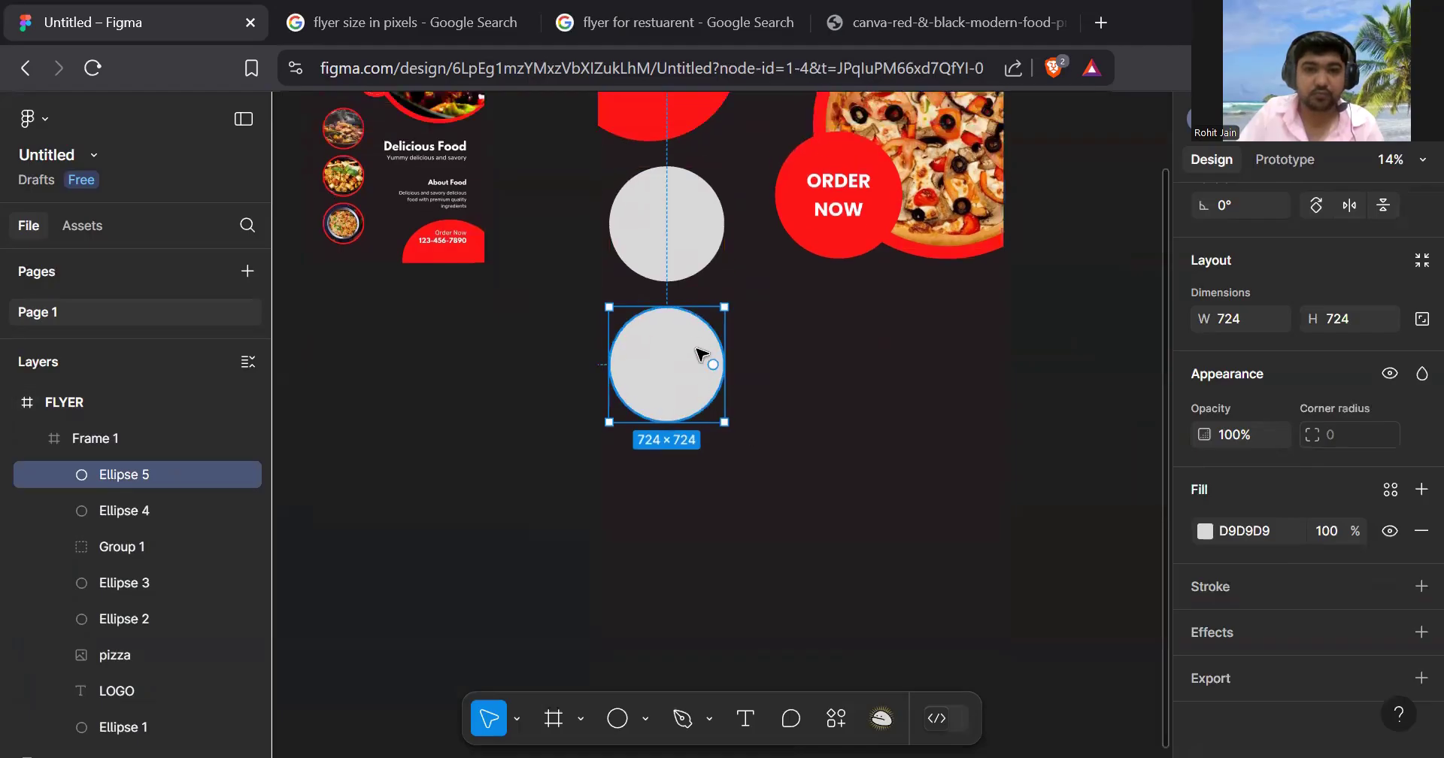
pyautogui.click(689, 383)
pyautogui.moveTo(679, 378); pyautogui.dragTo(680, 368)
pyautogui.click(667, 511)
pyautogui.moveTo(667, 506); pyautogui.dragTo(675, 494)
pyautogui.scroll(-2, 685, 406)
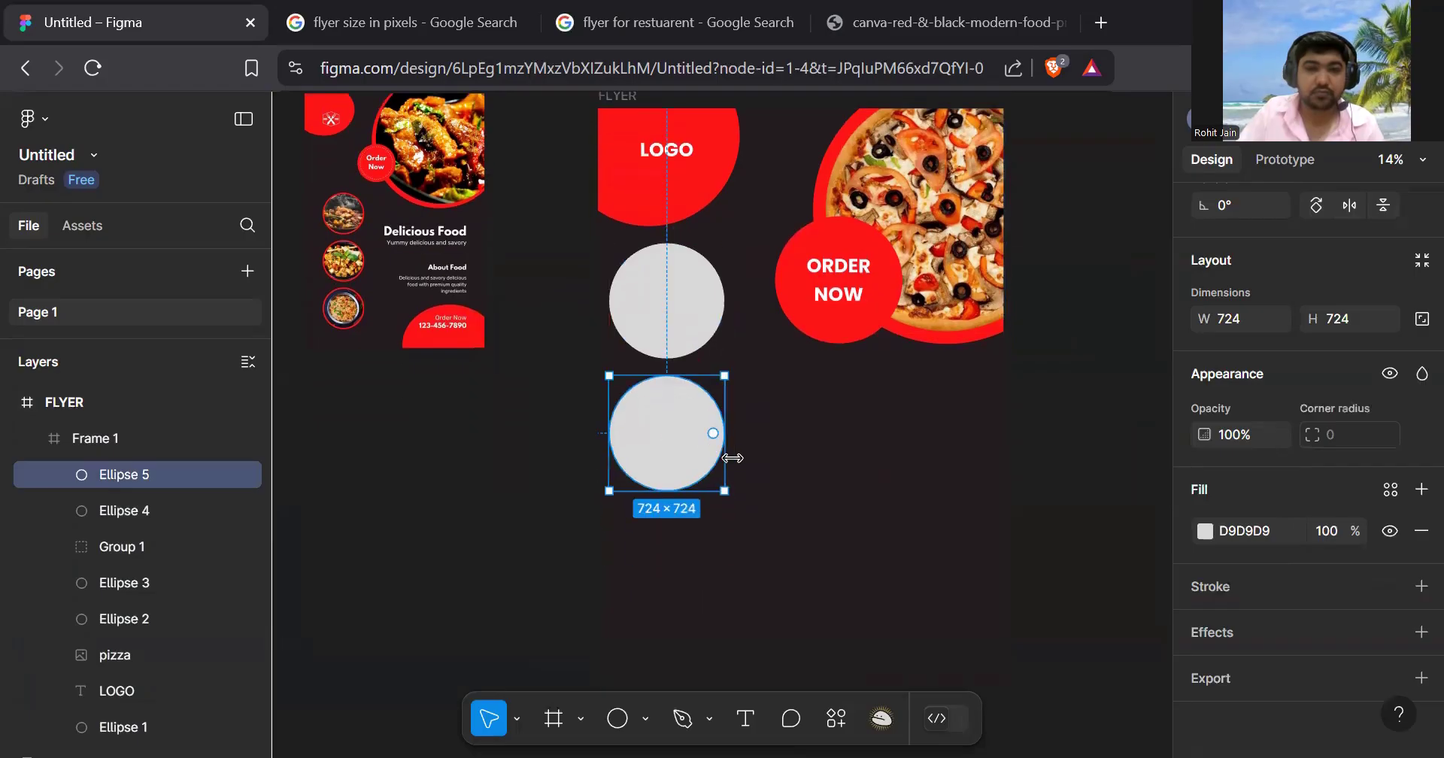
# - Add a third grey circle below, then nudge the top and middle circles up for even spacing
pyautogui.moveTo(683, 400); pyautogui.dragTo(696, 546)
pyautogui.moveTo(688, 323); pyautogui.dragTo(686, 316)
pyautogui.click(677, 419)
pyautogui.doubleClick(679, 425)
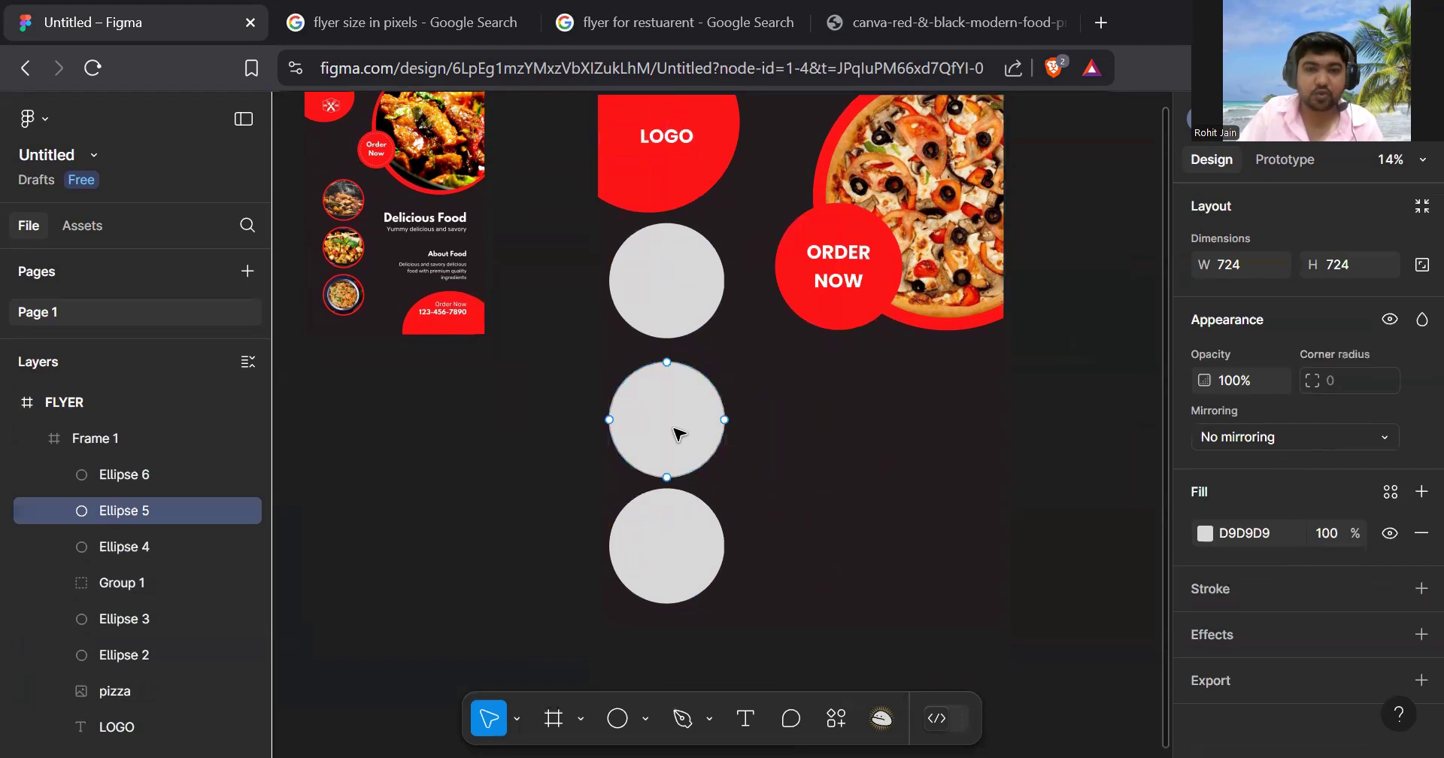
pyautogui.press('Escape')
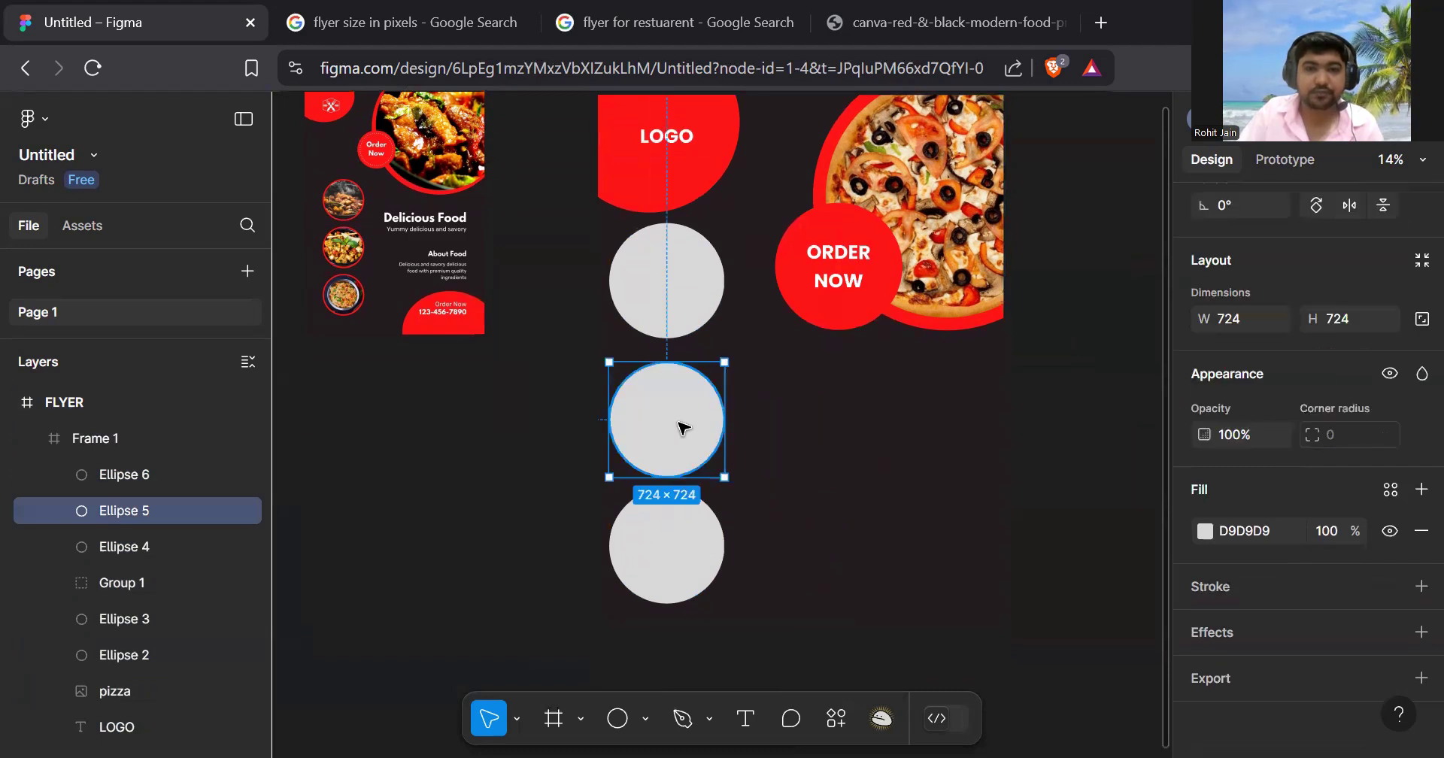
pyautogui.moveTo(683, 423); pyautogui.dragTo(683, 417)
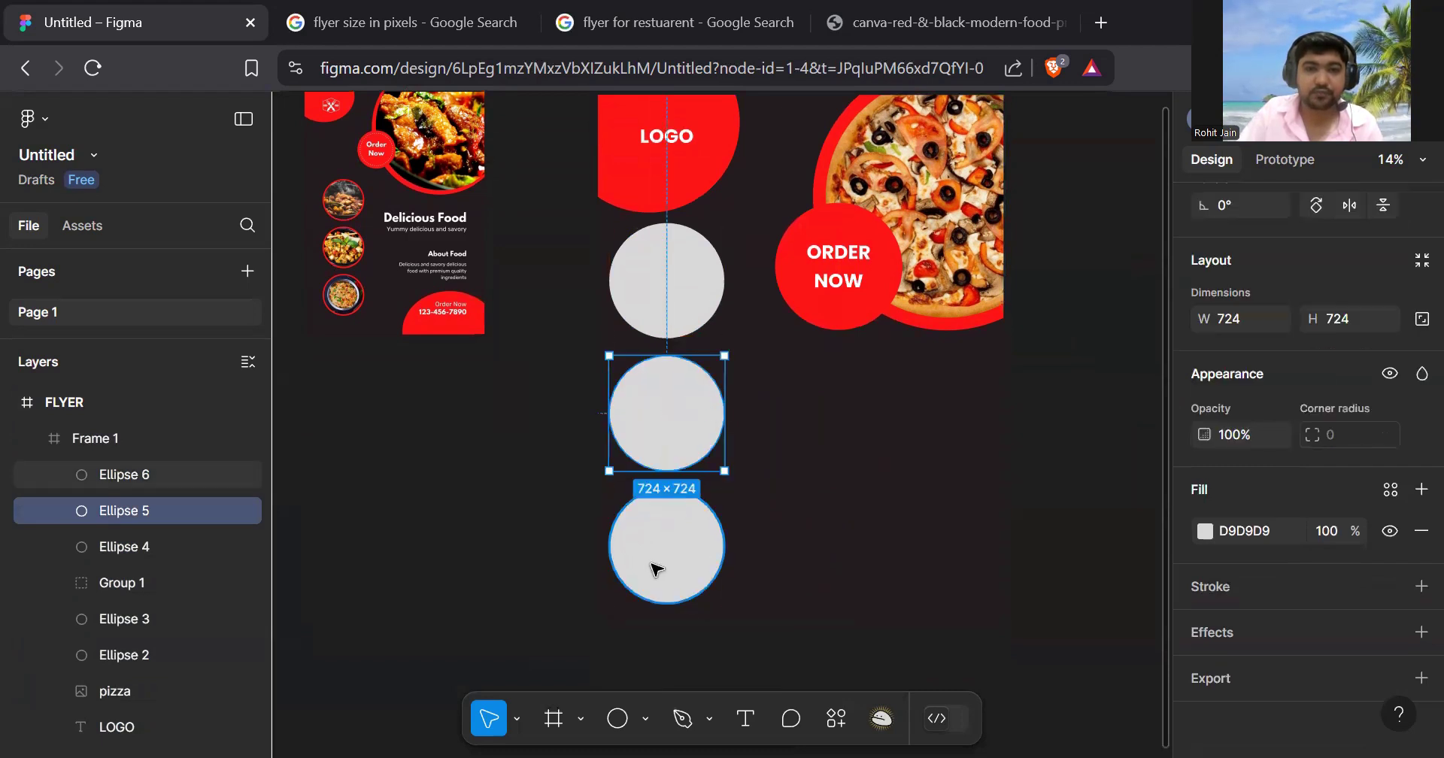
# - Zoom and pan around the column of three grey circles to check the spacing
pyautogui.click(699, 567)
pyautogui.scroll(-3, 822, 533)
pyautogui.keyDown('ctrl'); pyautogui.scroll(6, 742, 493); pyautogui.keyUp('ctrl')
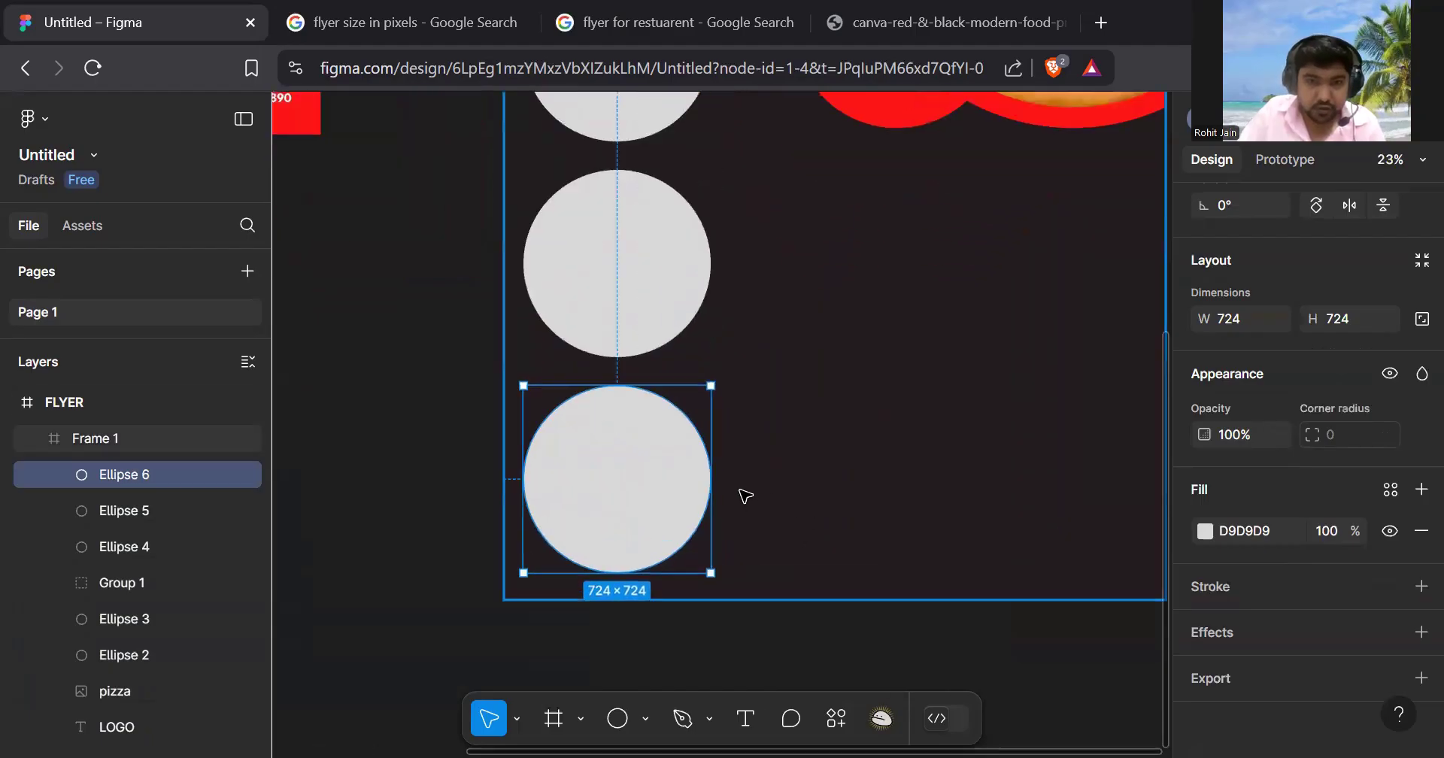
pyautogui.keyDown('ctrl'); pyautogui.scroll(-4, 724, 494); pyautogui.keyUp('ctrl')
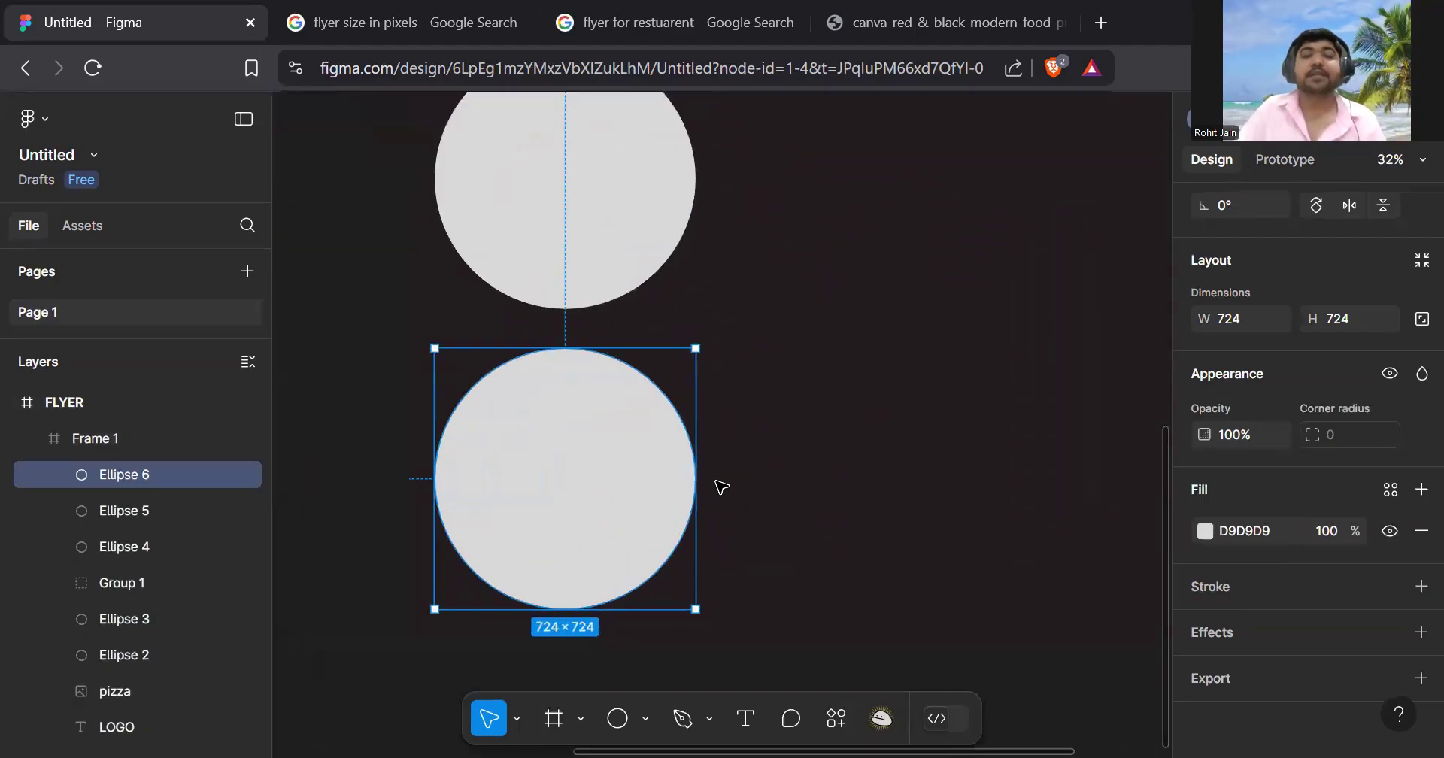
pyautogui.scroll(3, 725, 467)
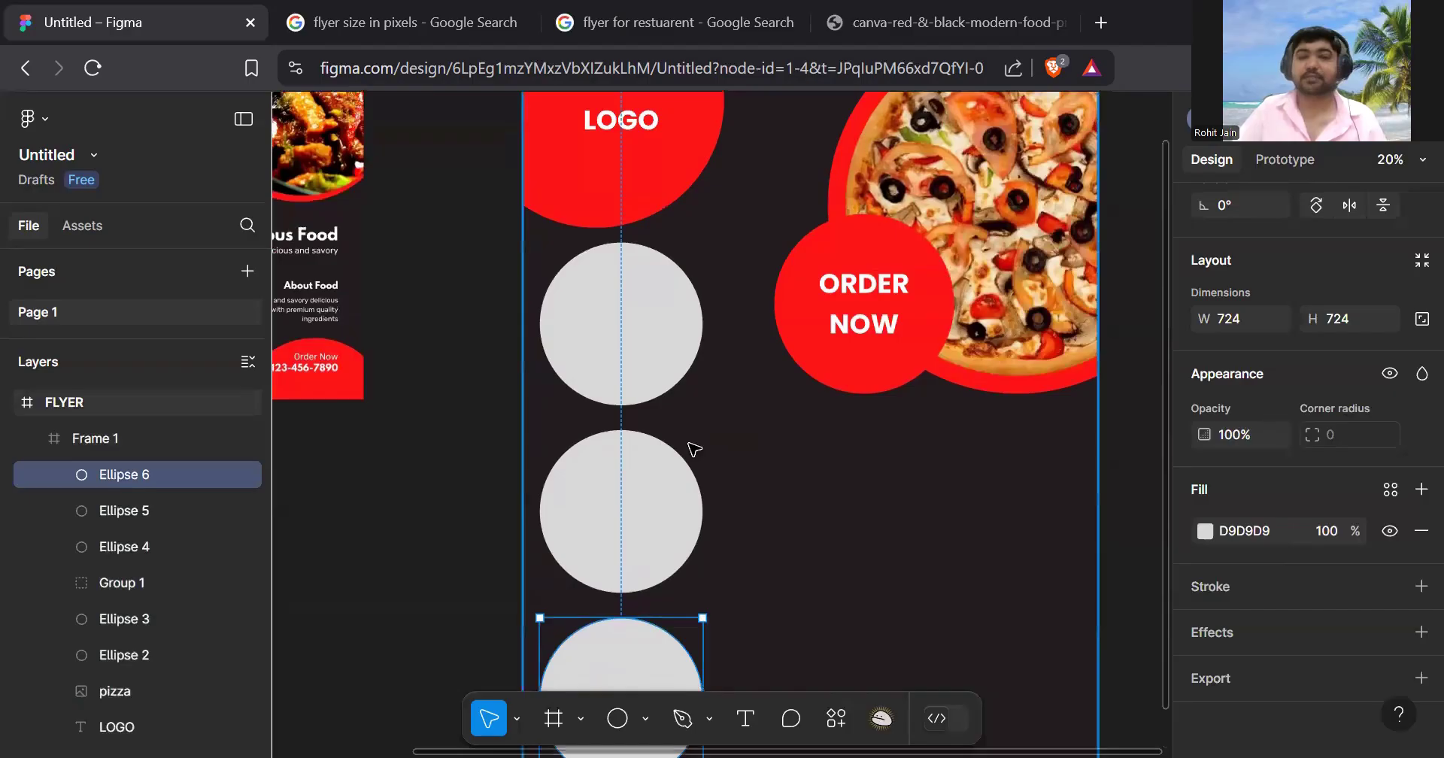
pyautogui.keyDown('ctrl'); pyautogui.scroll(-2, 695, 449); pyautogui.keyUp('ctrl')
pyautogui.hscroll(-1, 662, 379)
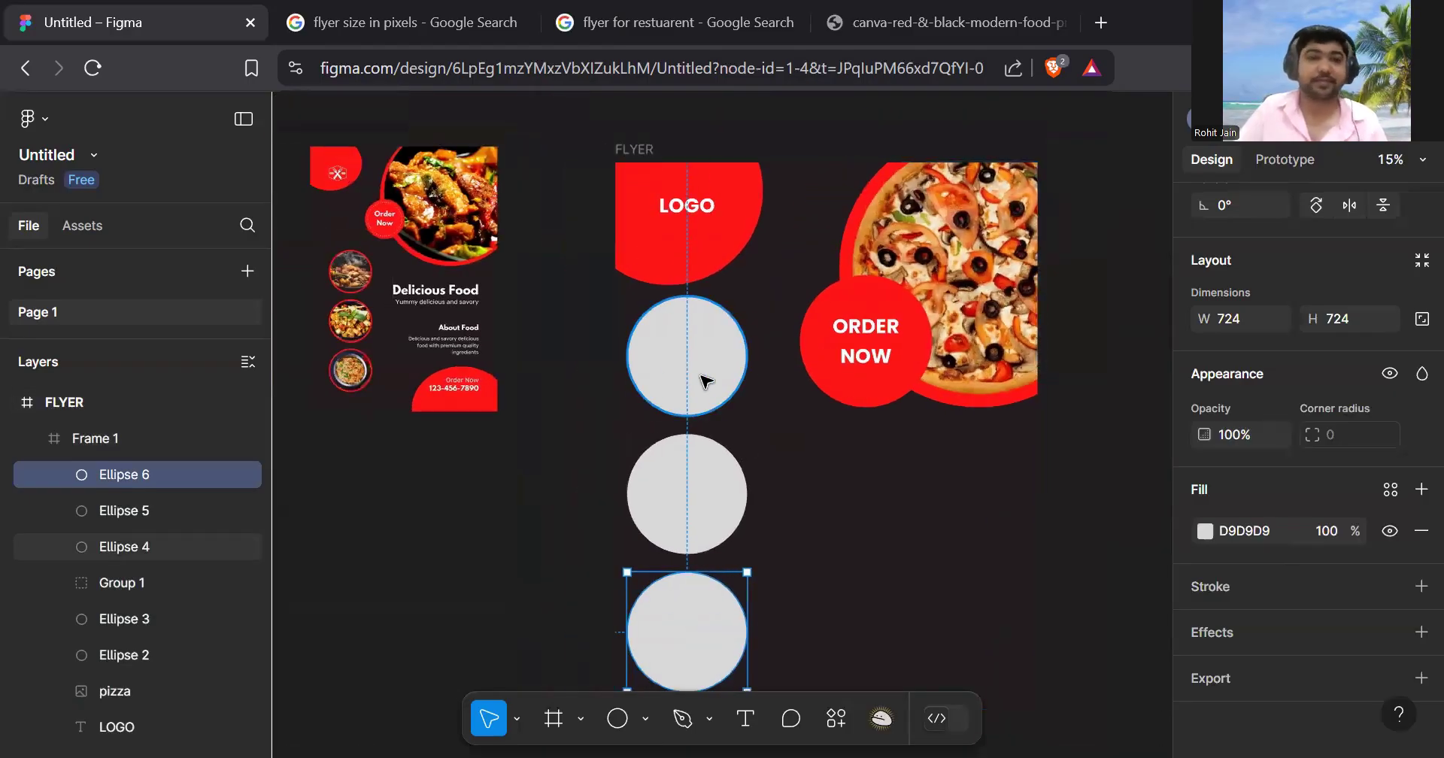
pyautogui.hscroll(-1, 706, 382)
pyautogui.scroll(1, 755, 386)
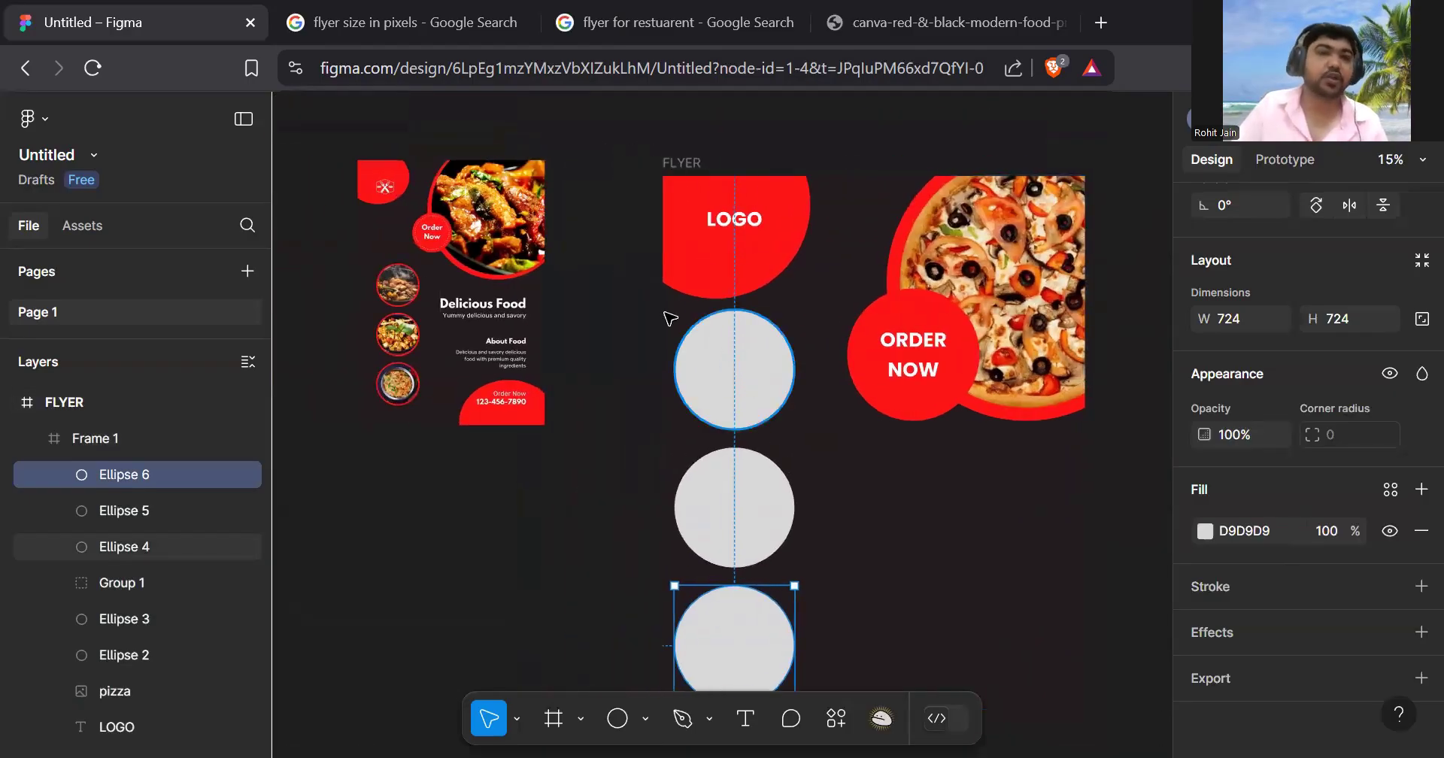
pyautogui.keyDown('ctrl'); pyautogui.scroll(-3, 769, 385); pyautogui.keyUp('ctrl')
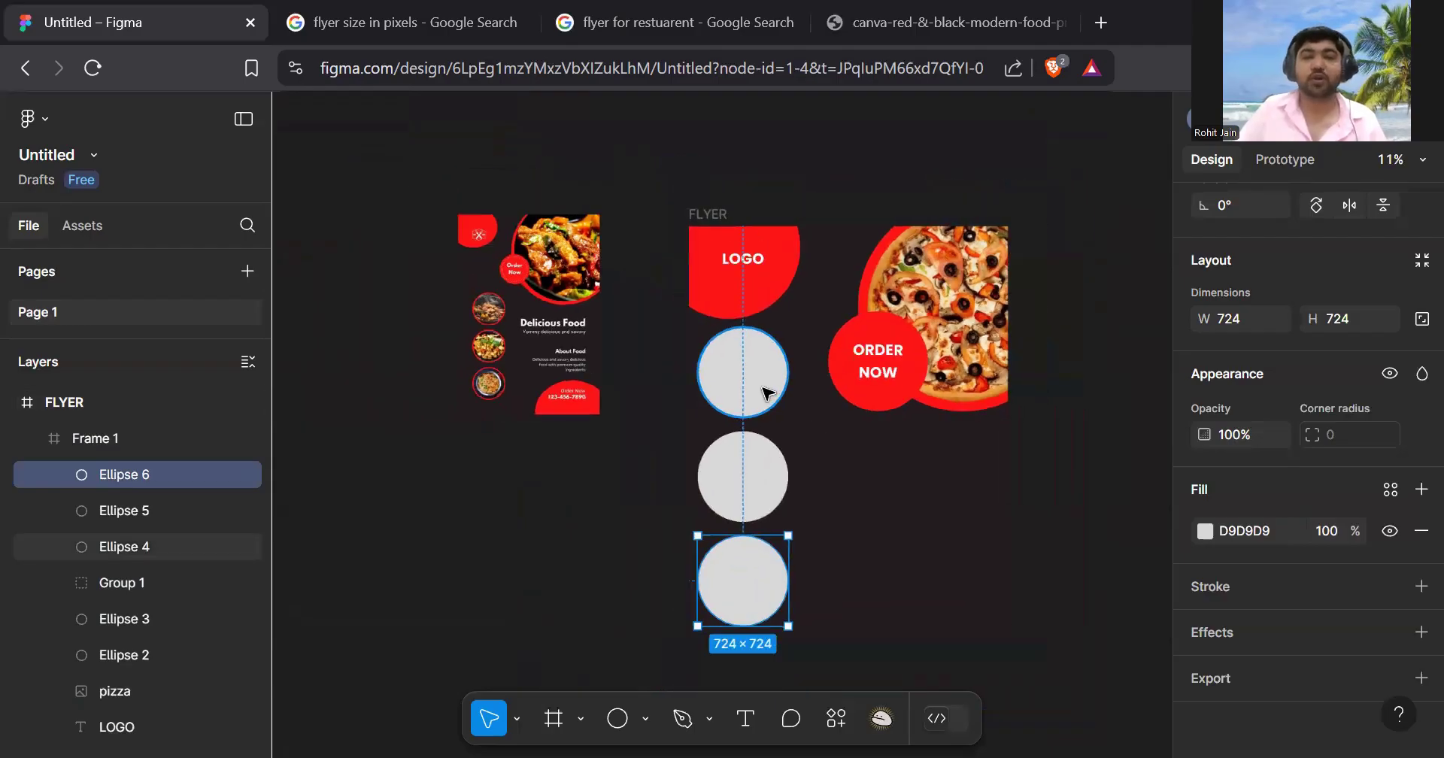
pyautogui.scroll(-1, 764, 391)
pyautogui.hscroll(1, 722, 354)
pyautogui.click(698, 338)
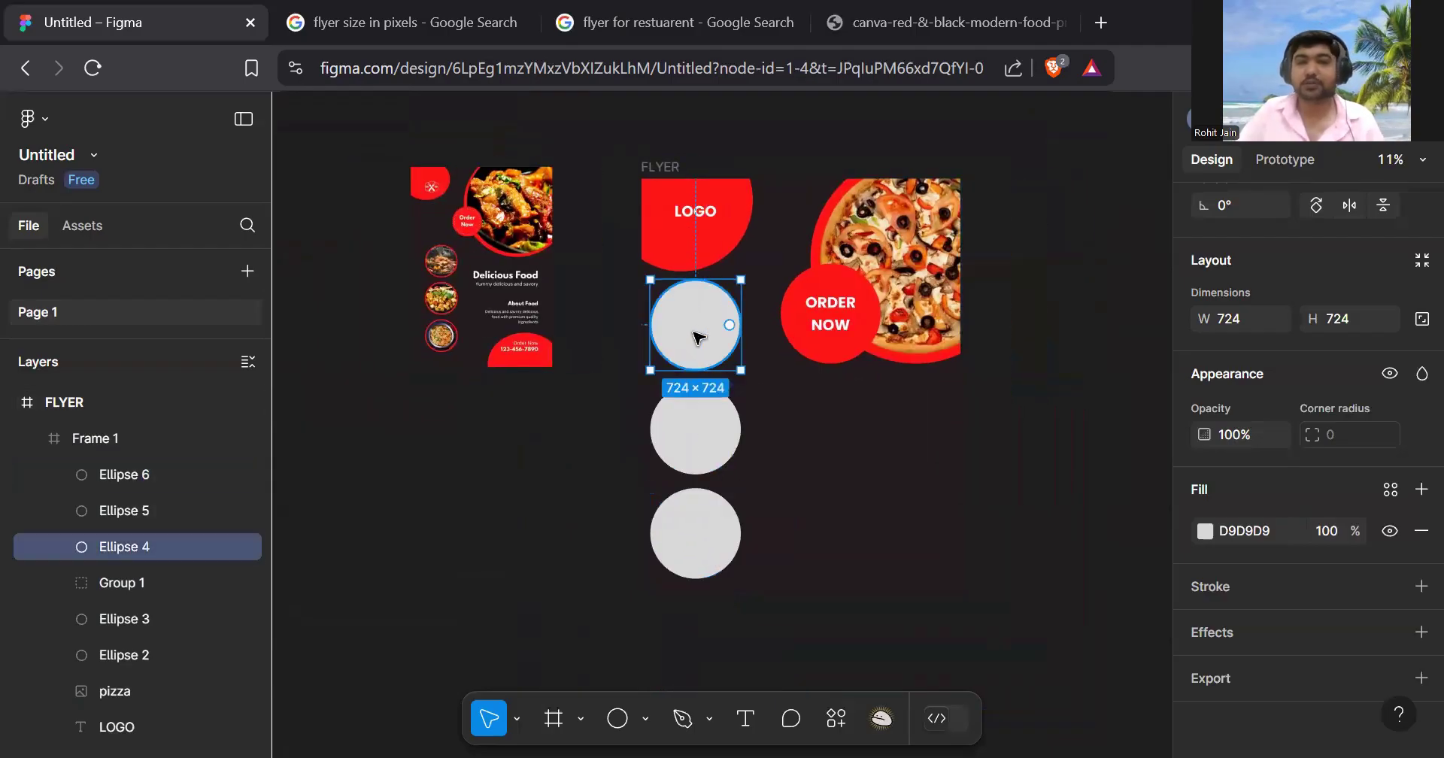
# - Give Ellipse 4 a 30-weight red FF1617 stroke and remove its grey fill
pyautogui.click(1421, 587)
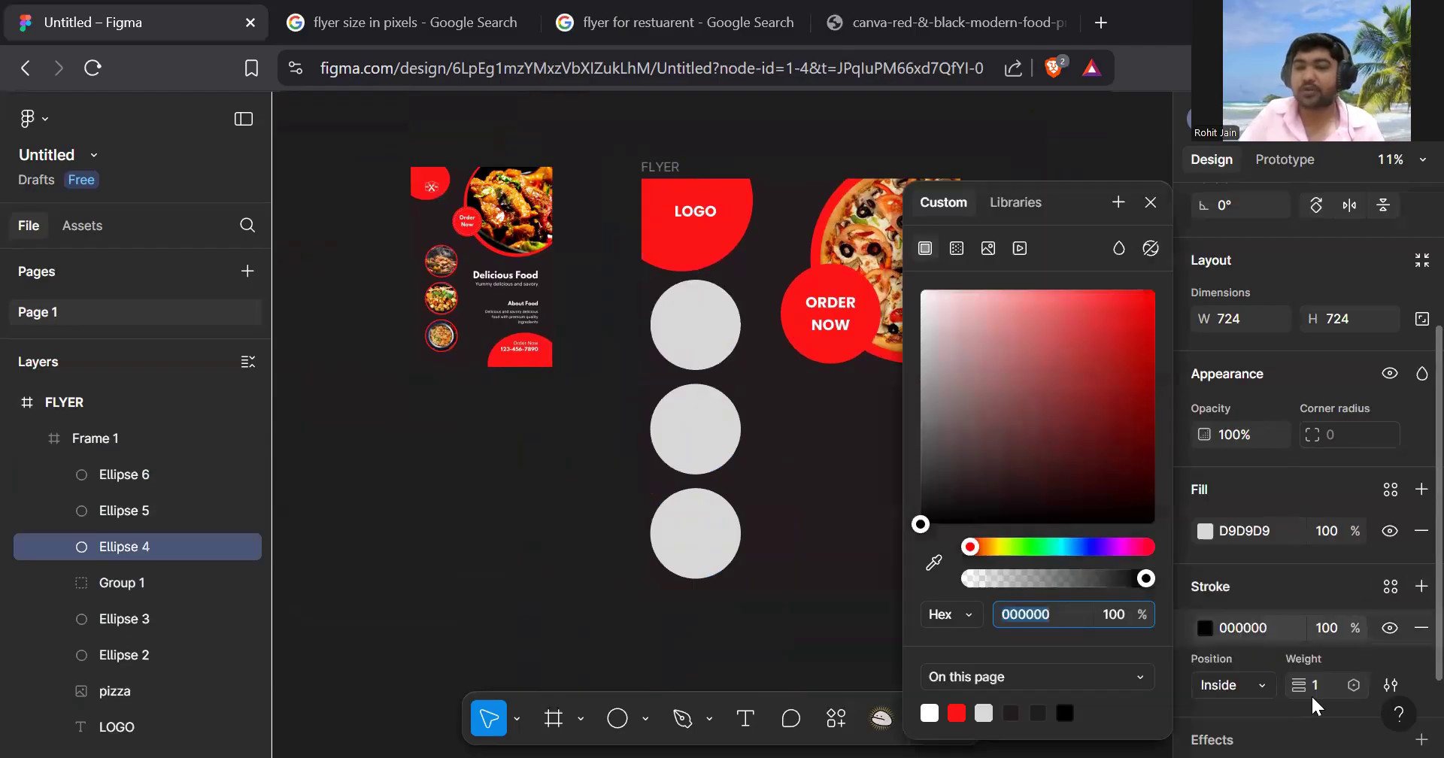
pyautogui.click(1333, 680)
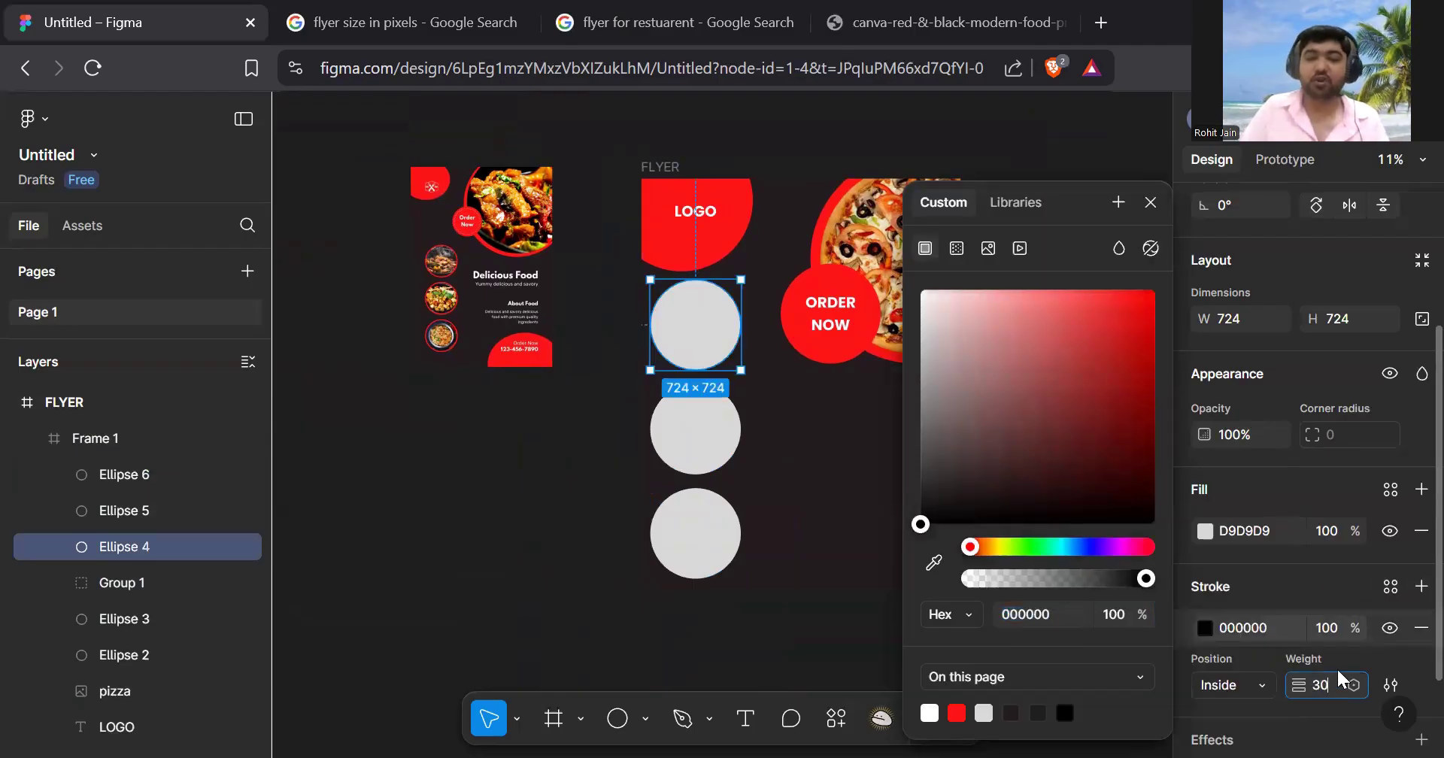
pyautogui.press('Return')
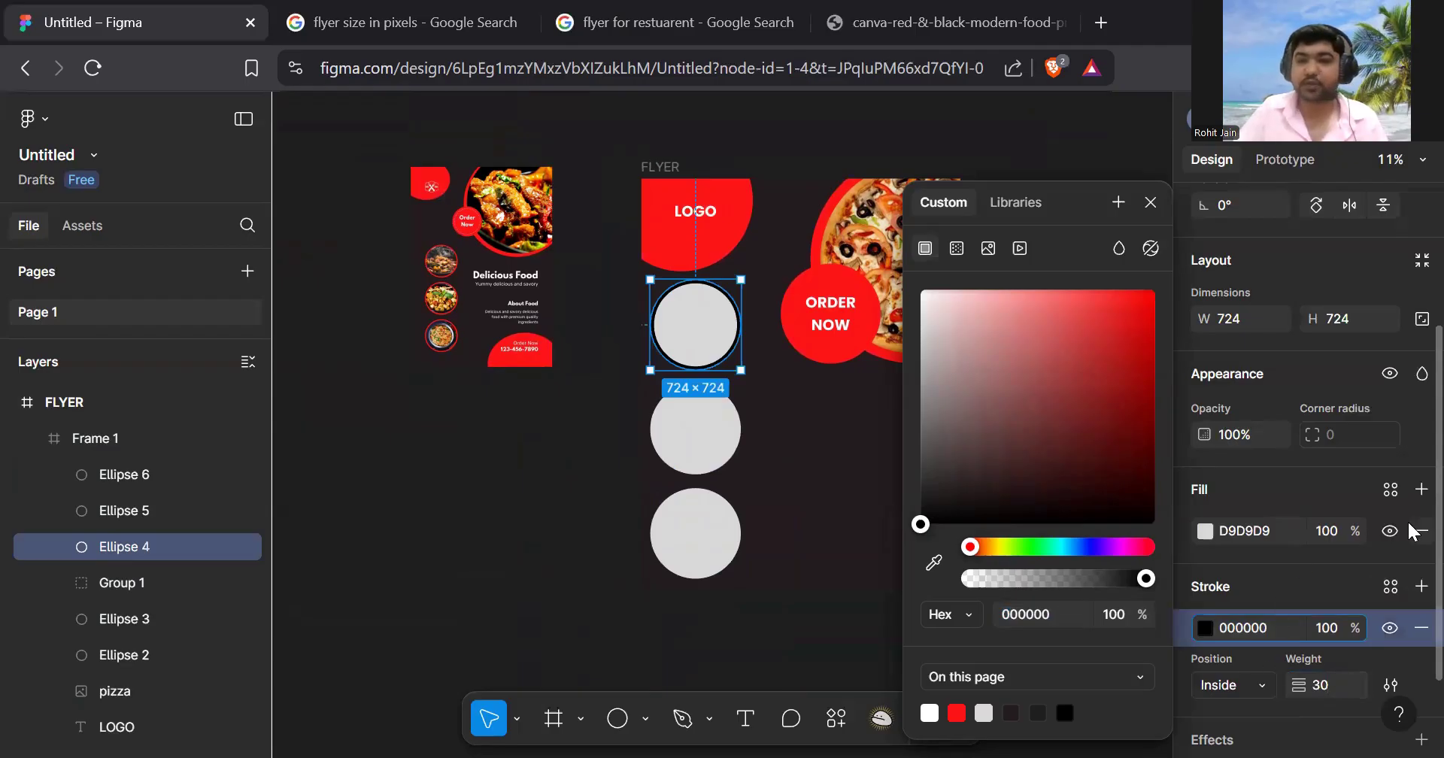
pyautogui.click(1420, 531)
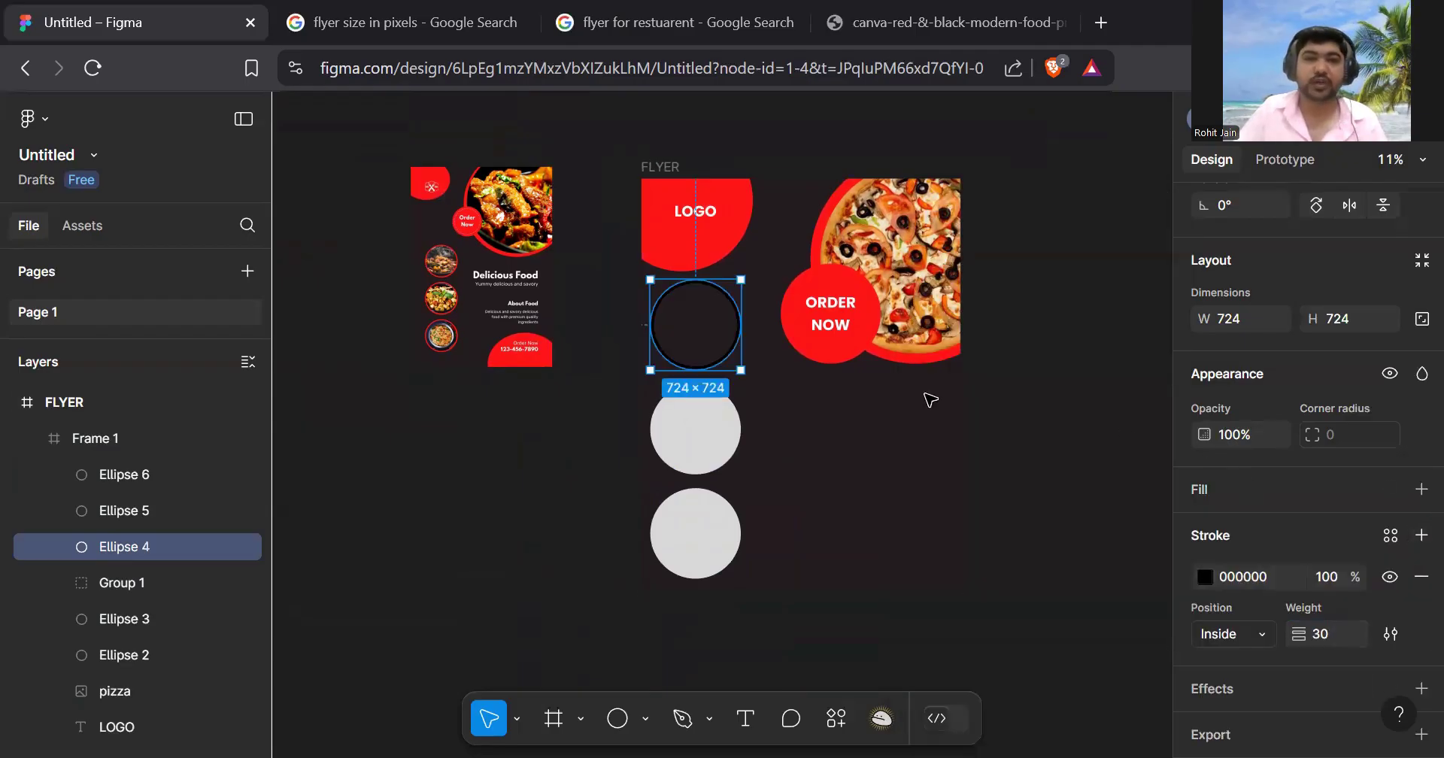
pyautogui.scroll(-1, 1288, 519)
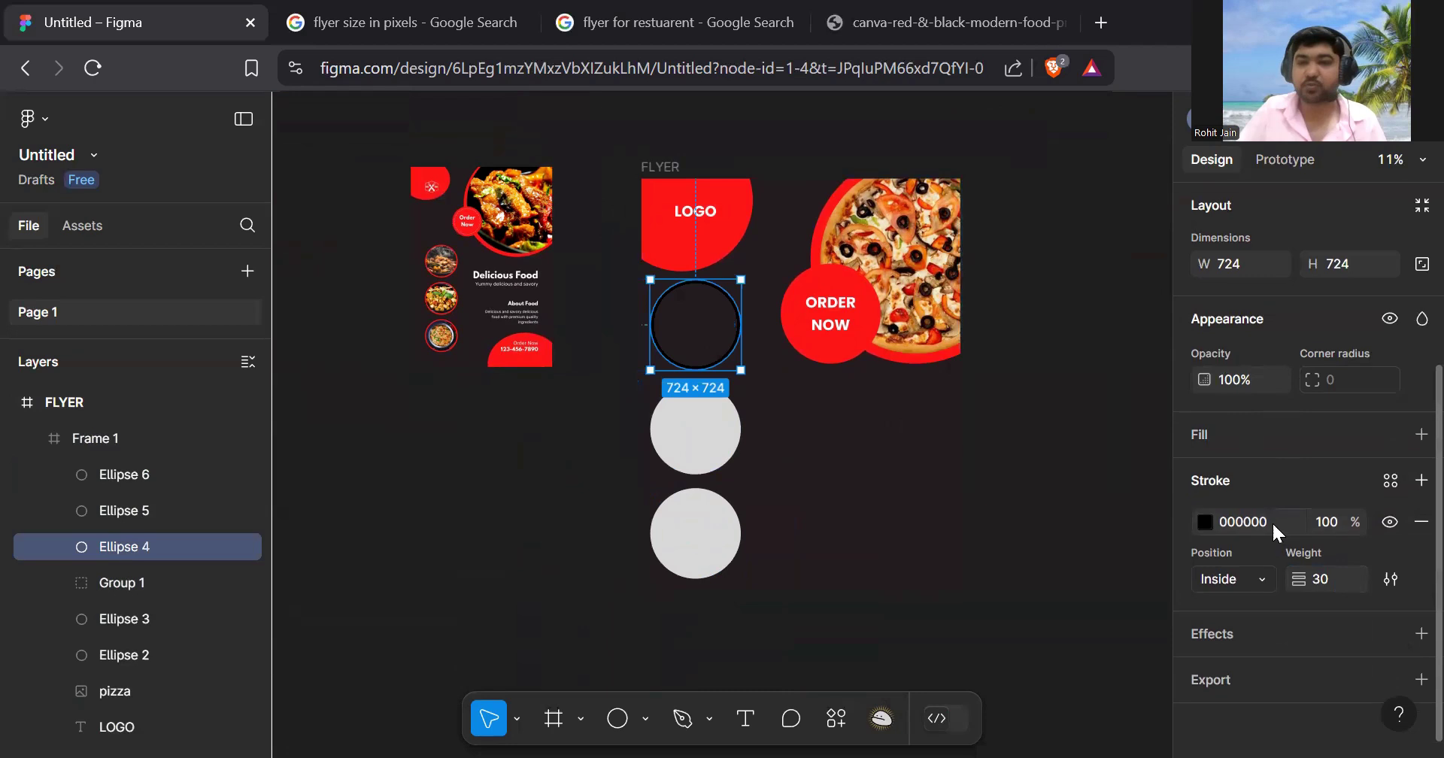
pyautogui.click(1207, 522)
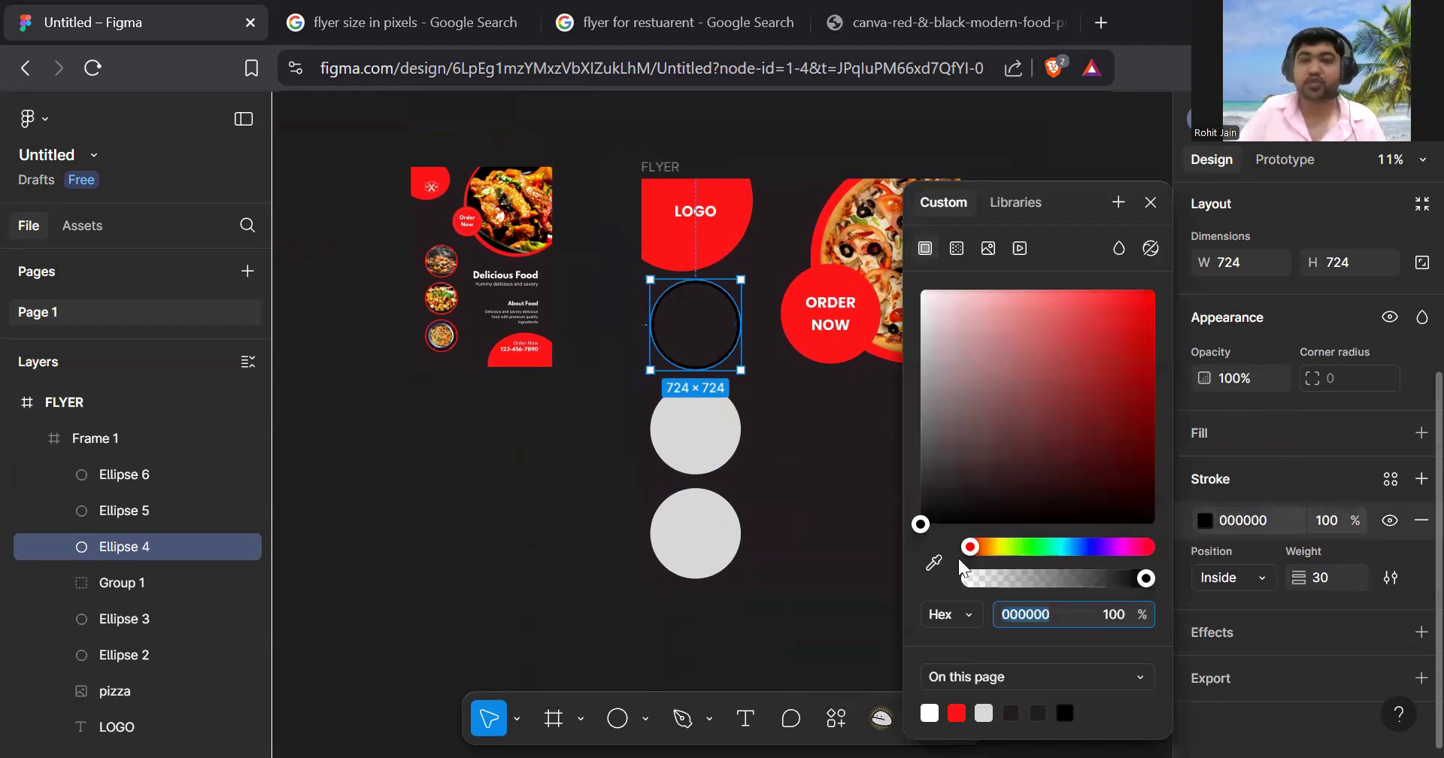
pyautogui.click(957, 710)
pyautogui.click(831, 469)
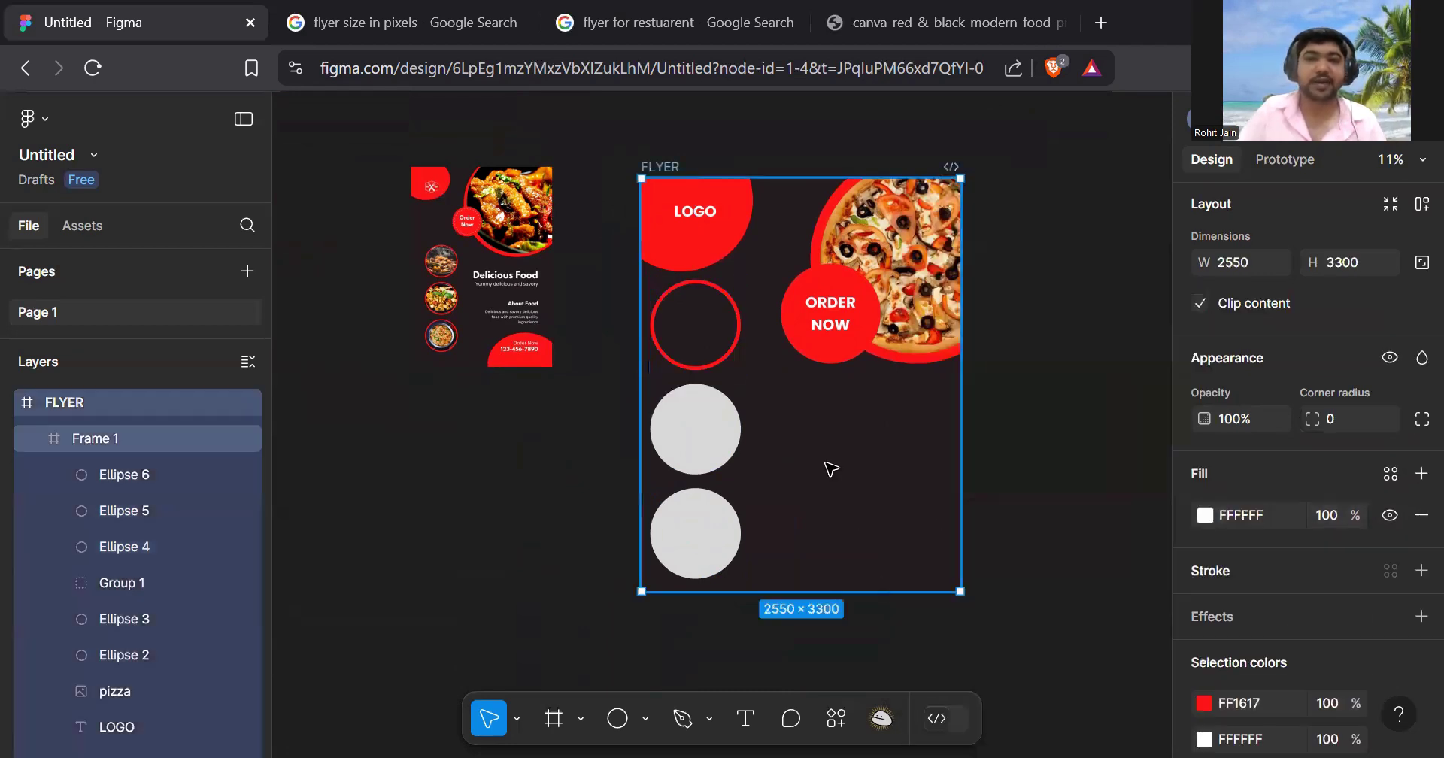
pyautogui.scroll(1, 696, 456)
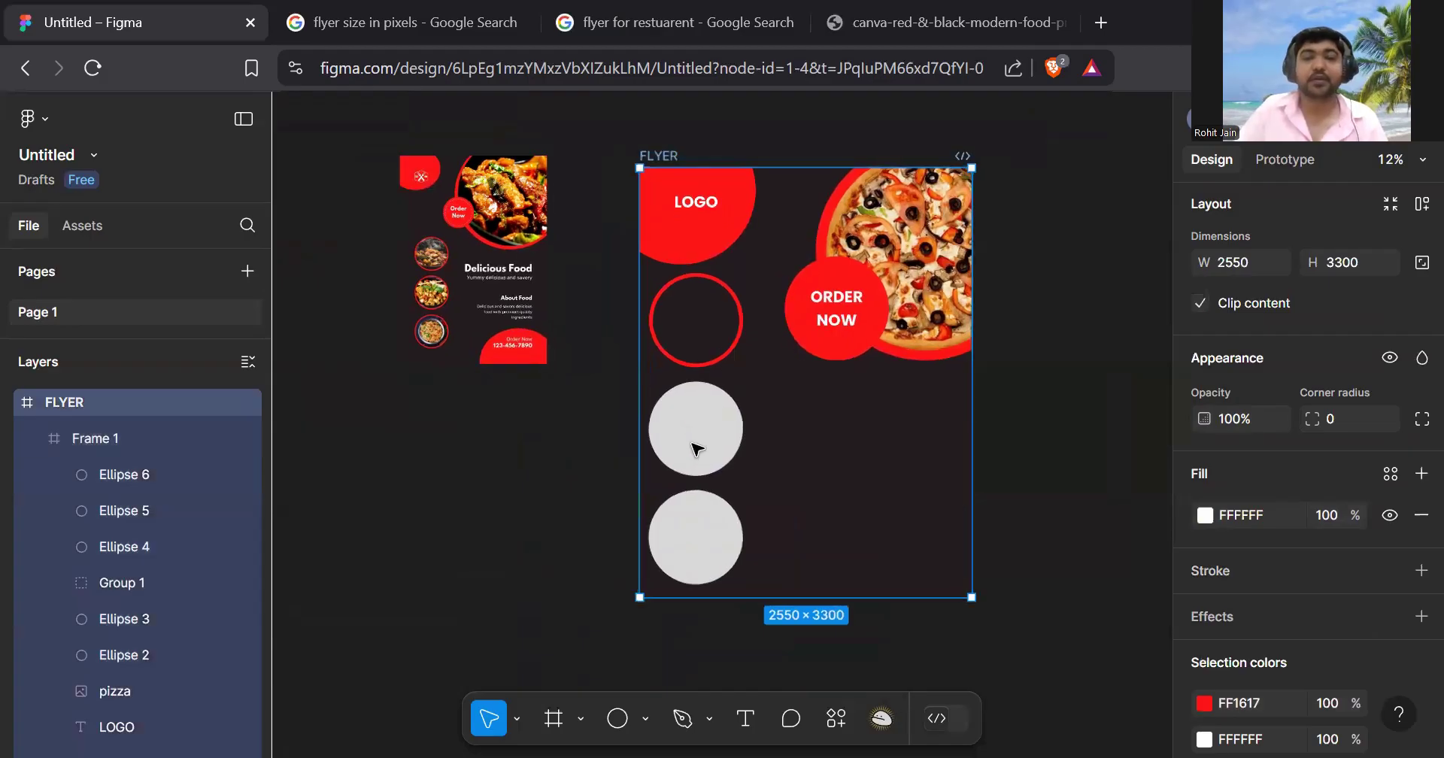
pyautogui.click(697, 452)
# - Delete the middle and bottom grey circles
pyautogui.click(699, 445)
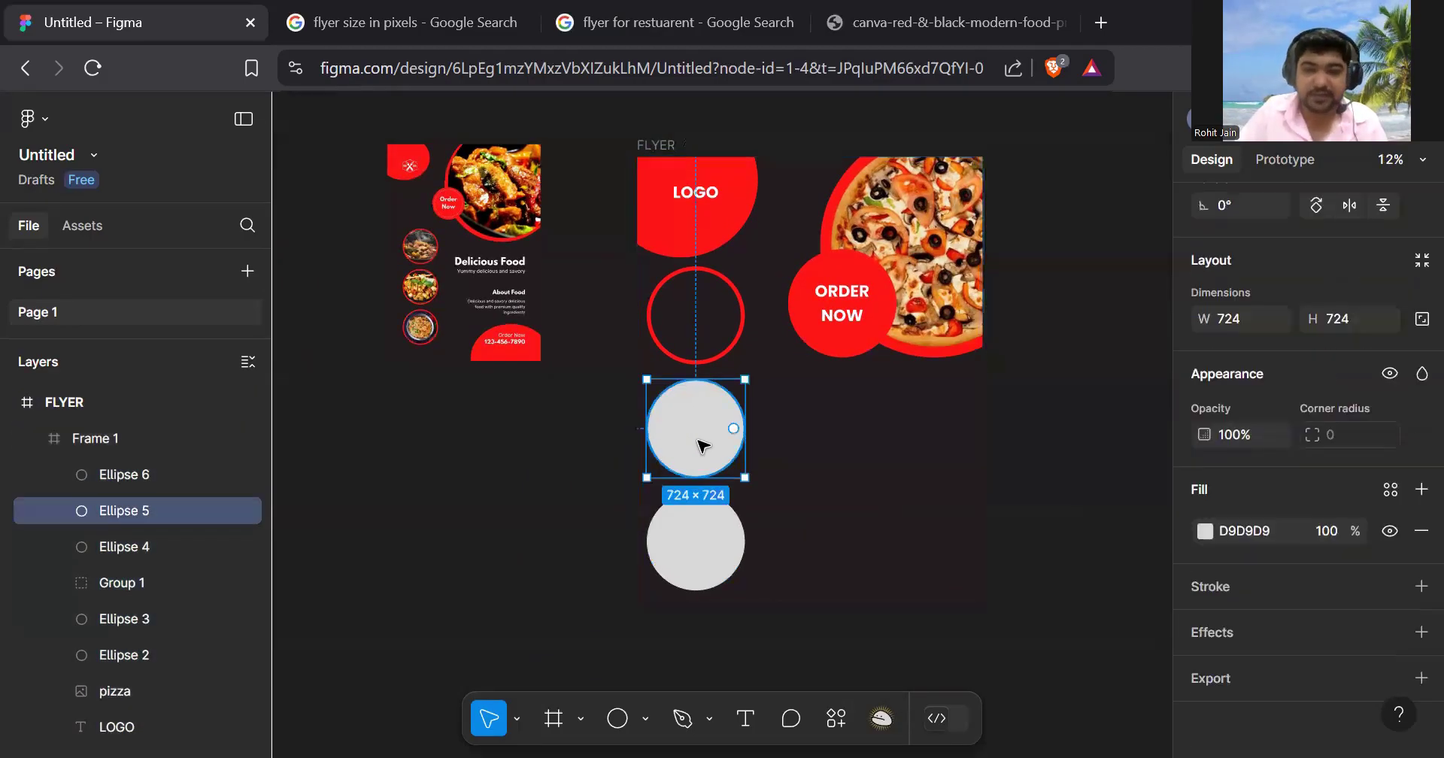
pyautogui.press('Delete')
pyautogui.click(698, 537)
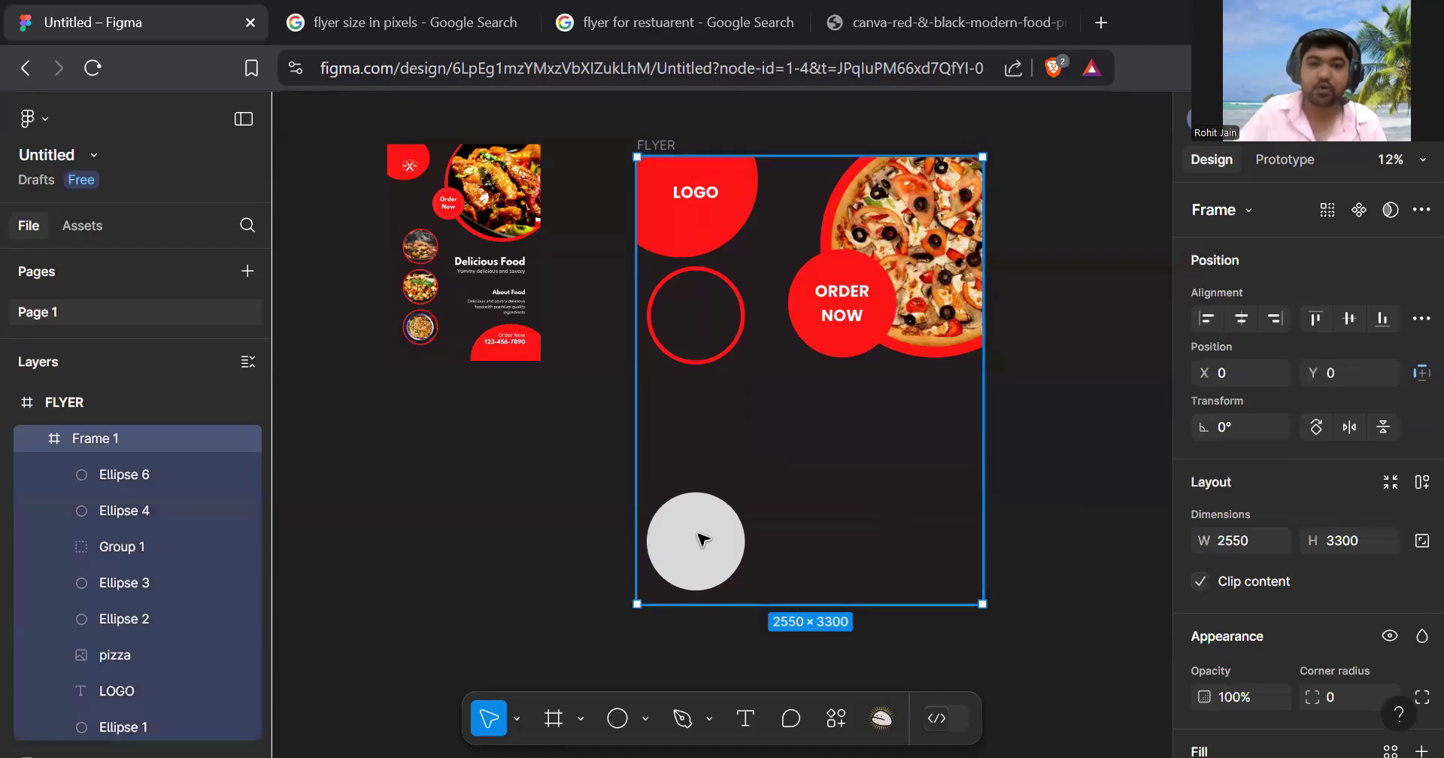
pyautogui.click(702, 538)
pyautogui.press('Delete')
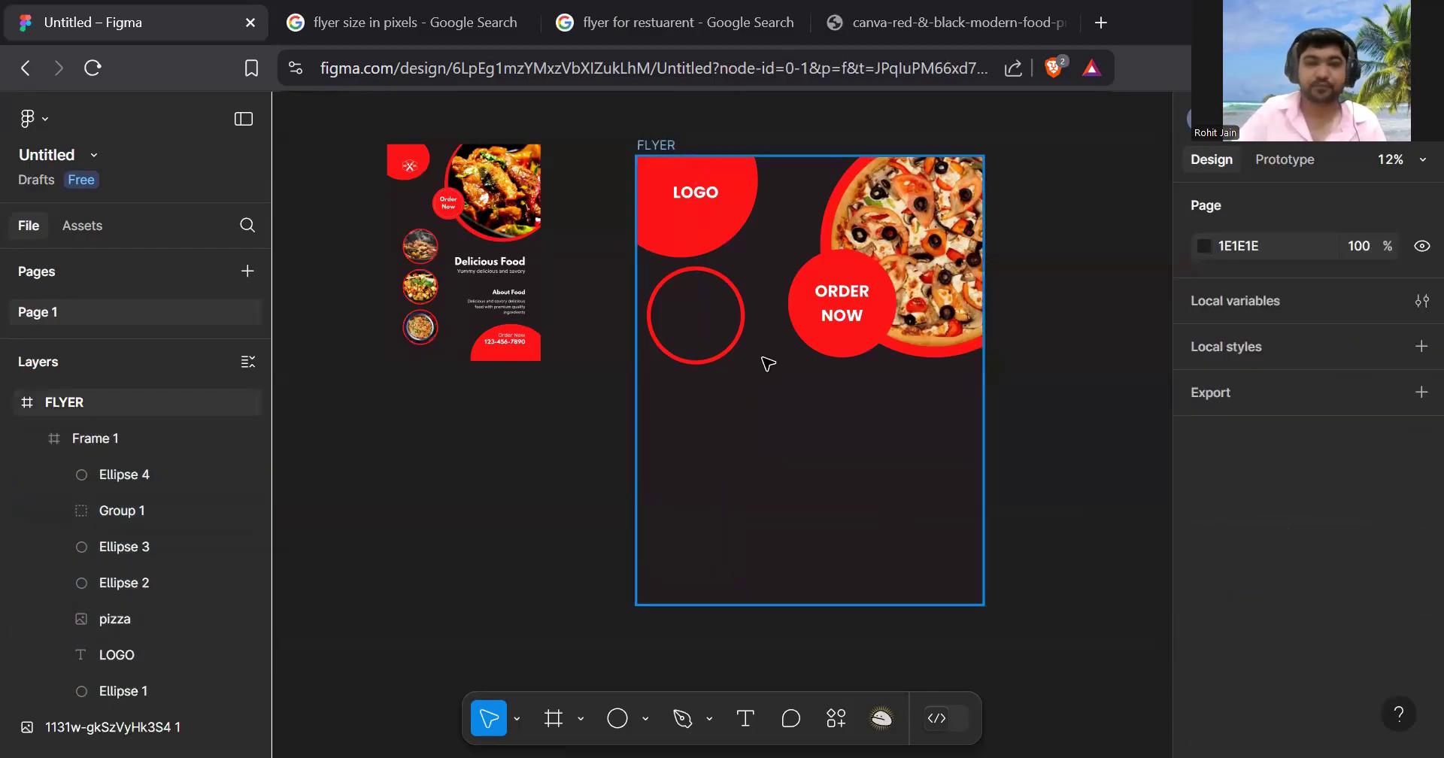
# - Duplicate the red ring twice, placing the copies below it in a column
pyautogui.scroll(3, 767, 364)
pyautogui.click(670, 368)
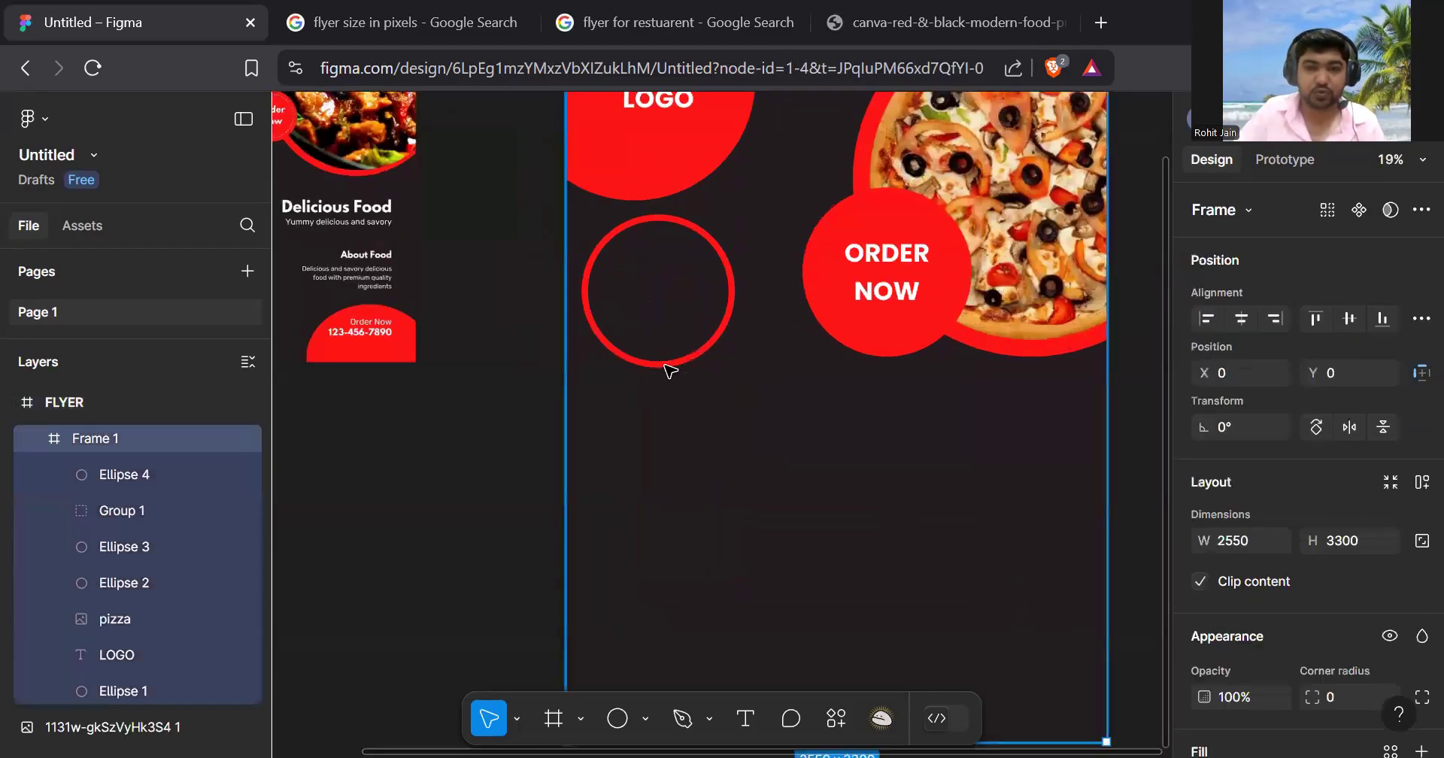
pyautogui.click(670, 369)
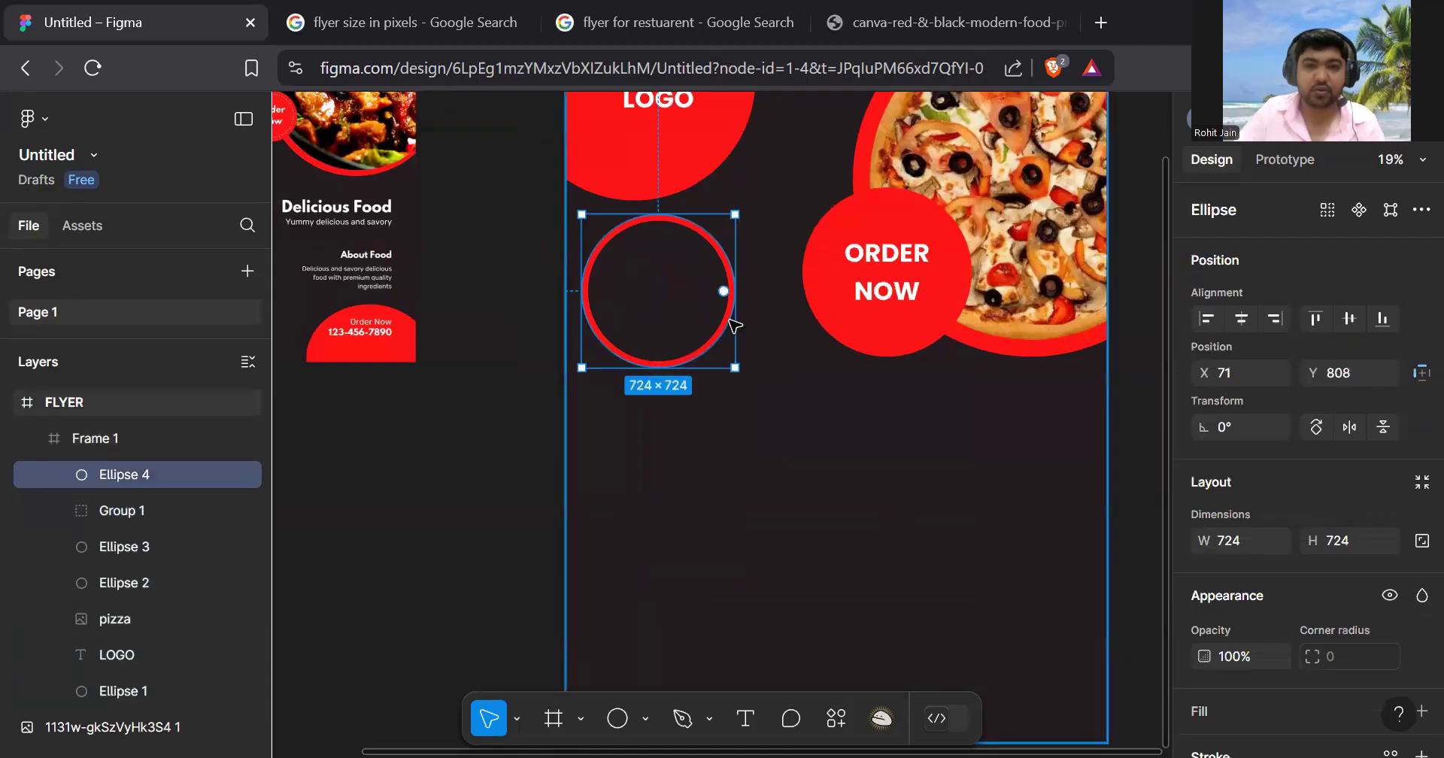
pyautogui.moveTo(707, 338); pyautogui.dragTo(758, 585)
pyautogui.hotkey('ctrl', 'd')
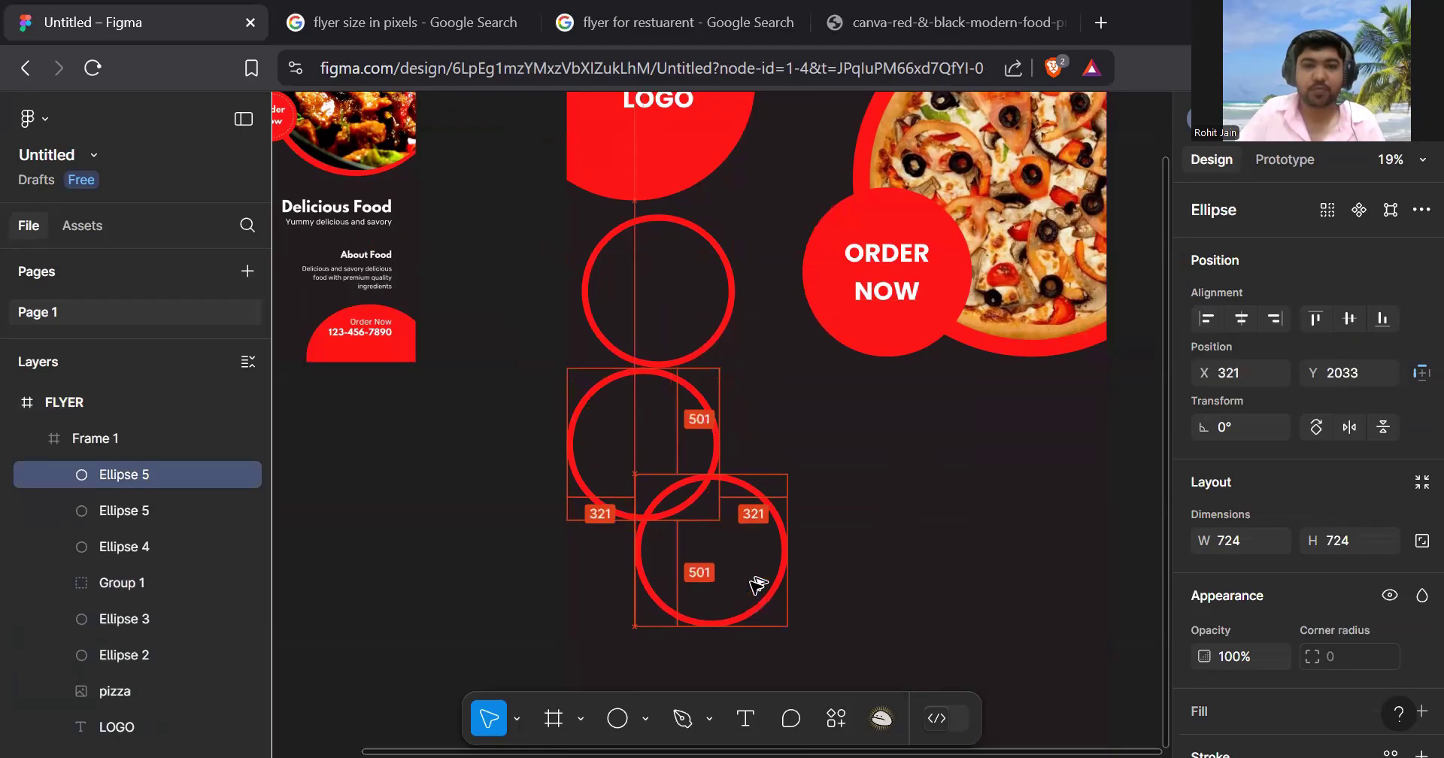
pyautogui.scroll(-4, 757, 421)
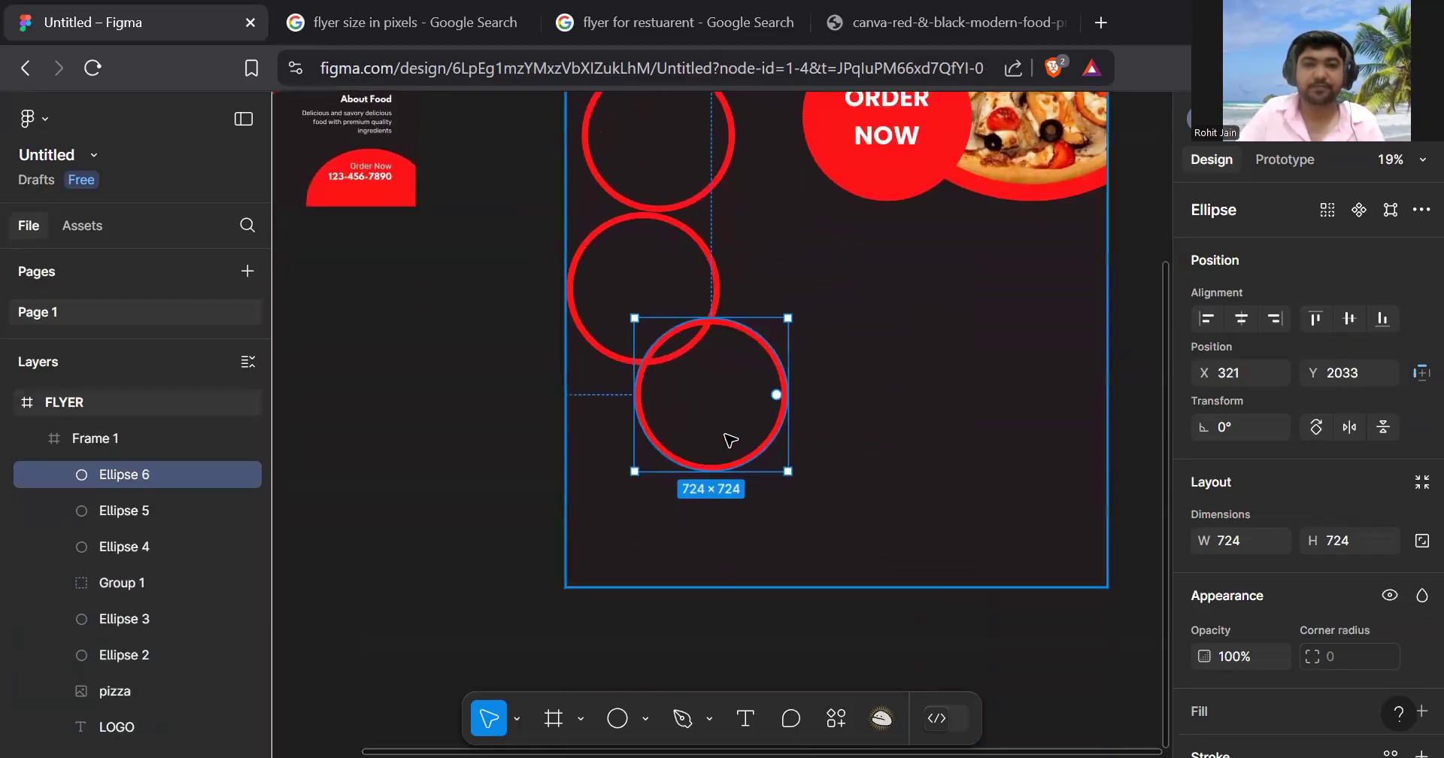
pyautogui.moveTo(725, 413); pyautogui.dragTo(677, 499)
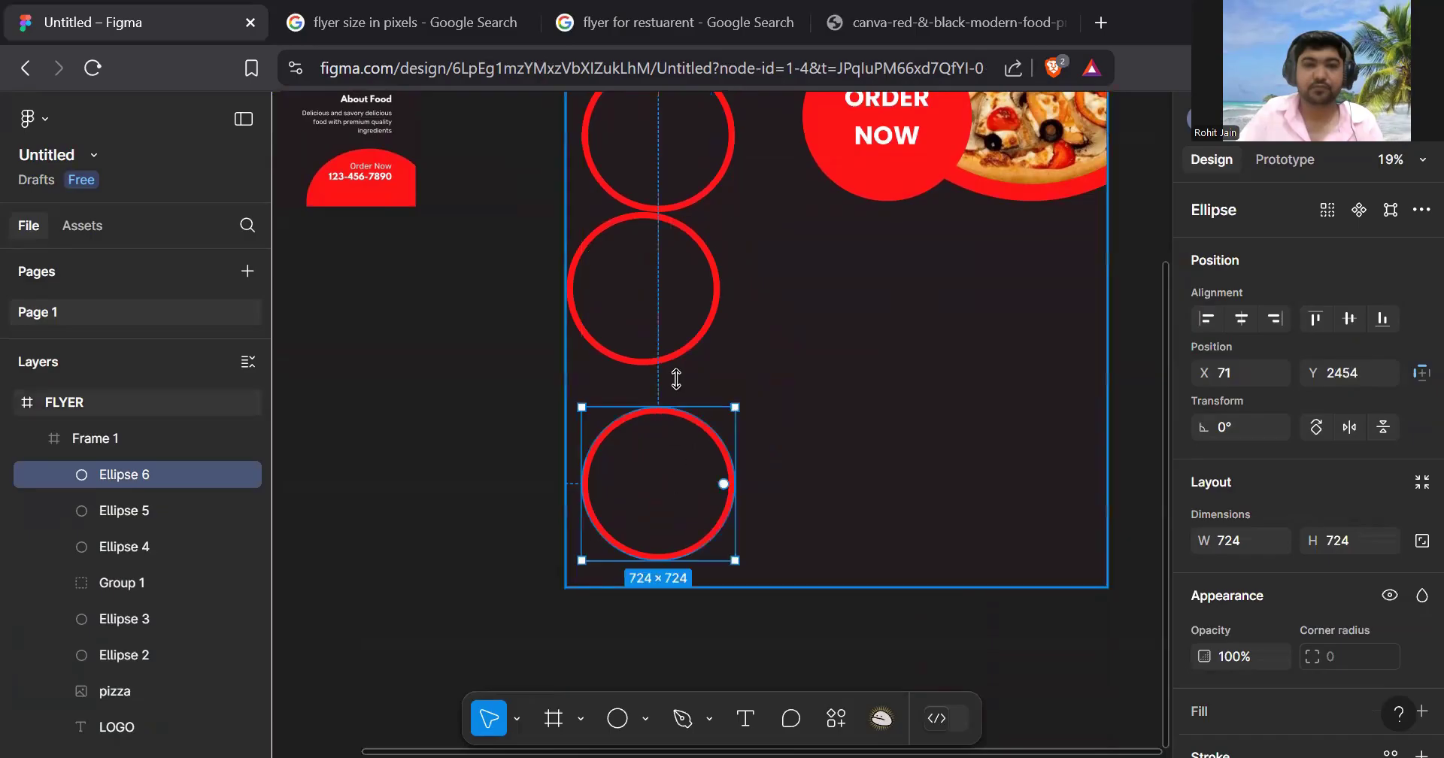
# - Nudge the middle ring down and right to even the gaps between the three rings
pyautogui.click(692, 364)
pyautogui.moveTo(693, 364); pyautogui.dragTo(694, 382)
pyautogui.scroll(6, 797, 378)
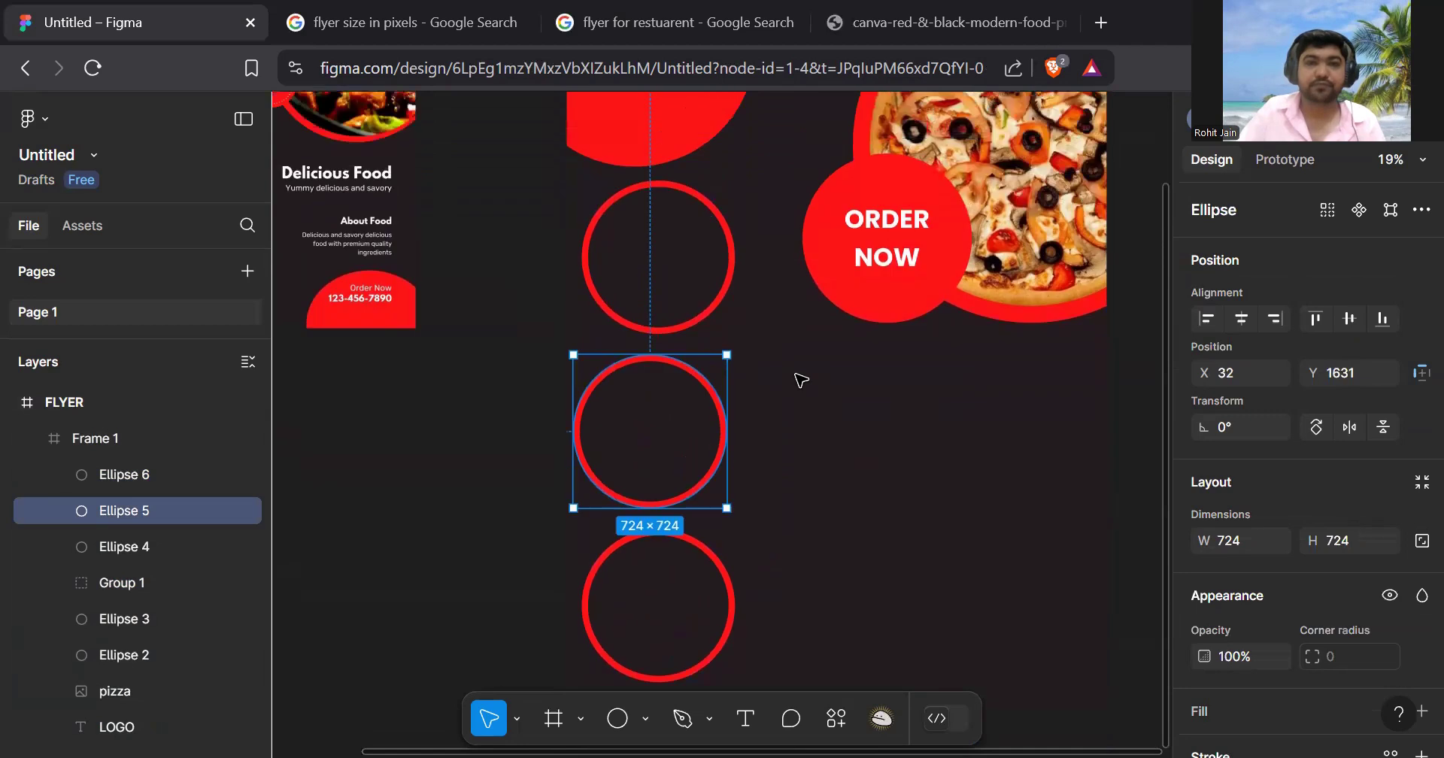
pyautogui.scroll(-6, 667, 255)
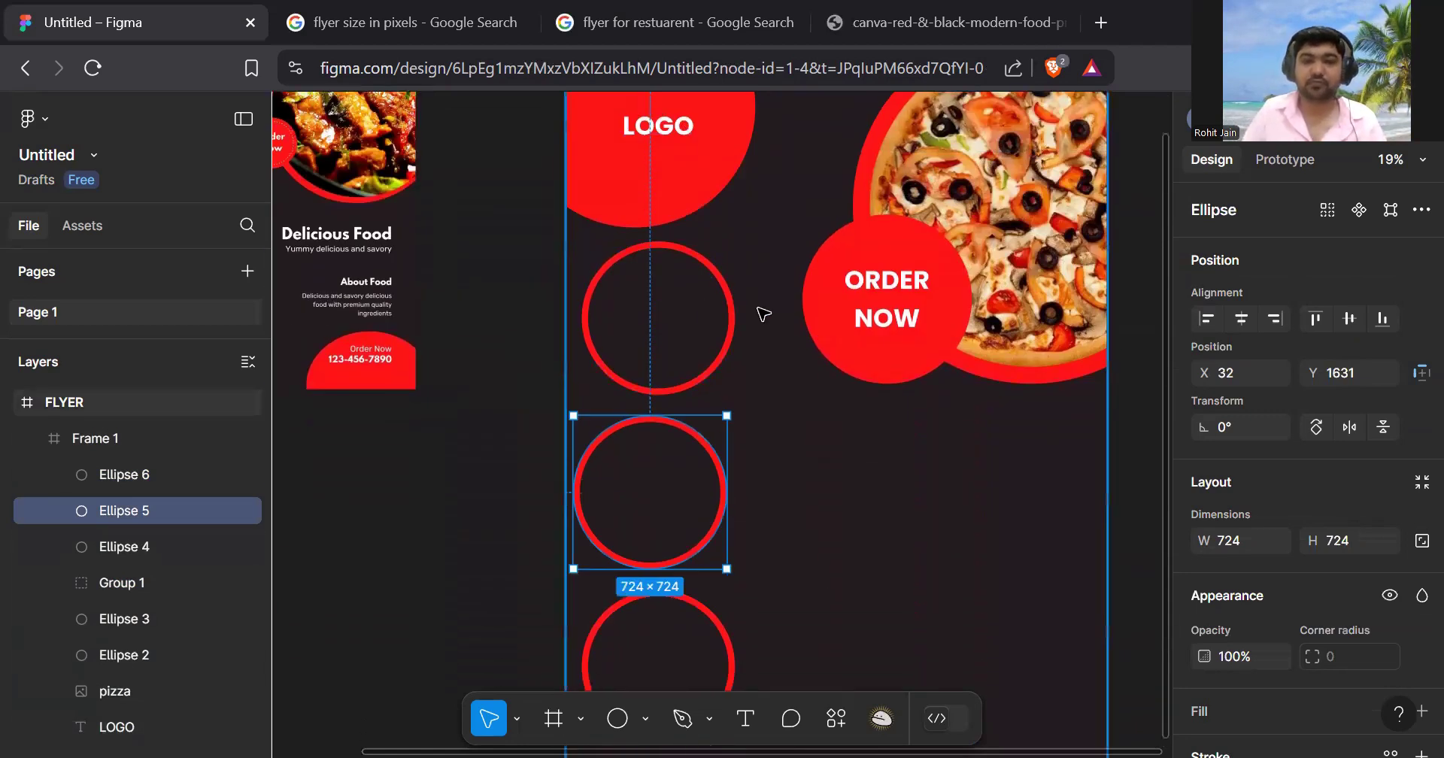
pyautogui.press('Right')
pyautogui.press('Right')
pyautogui.press('Right')
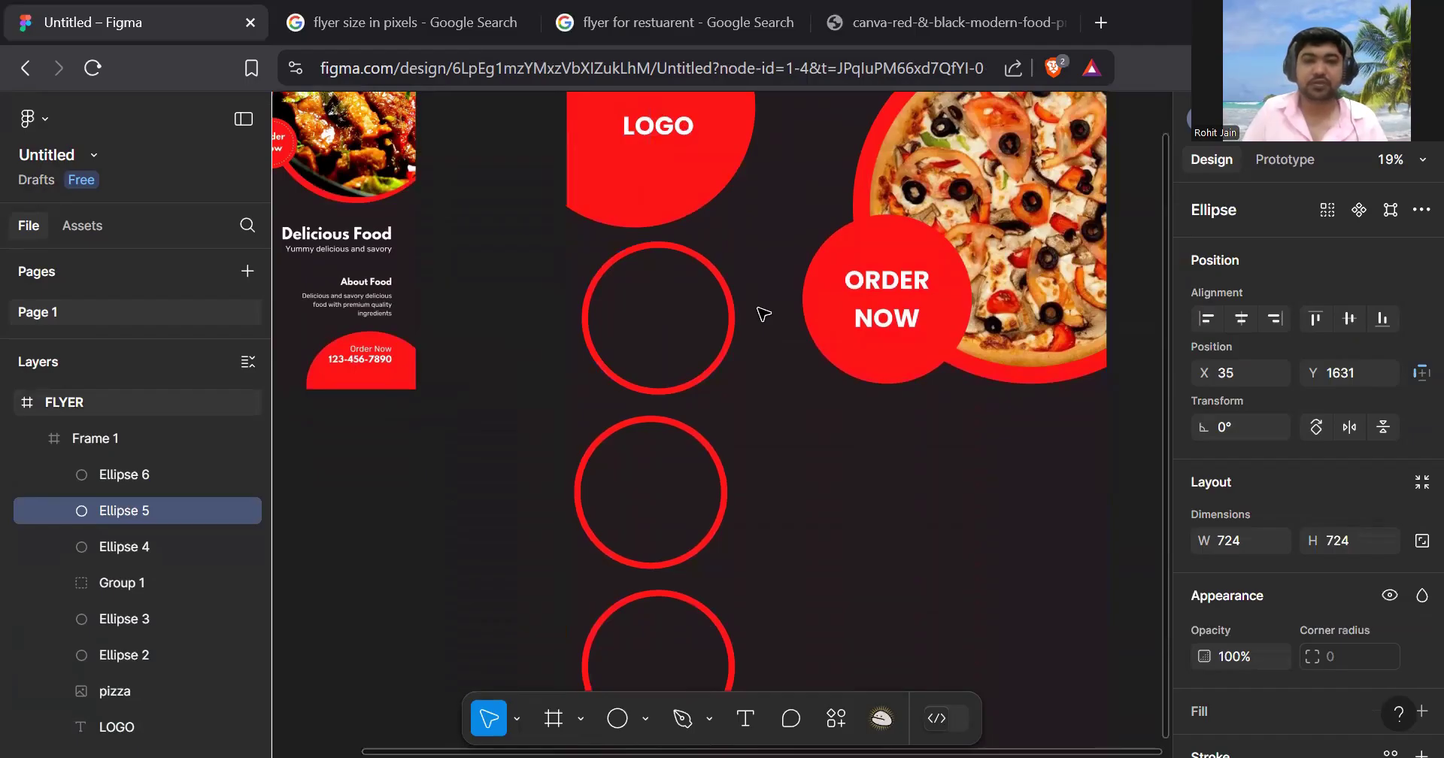
pyautogui.click(669, 331)
pyautogui.click(709, 270)
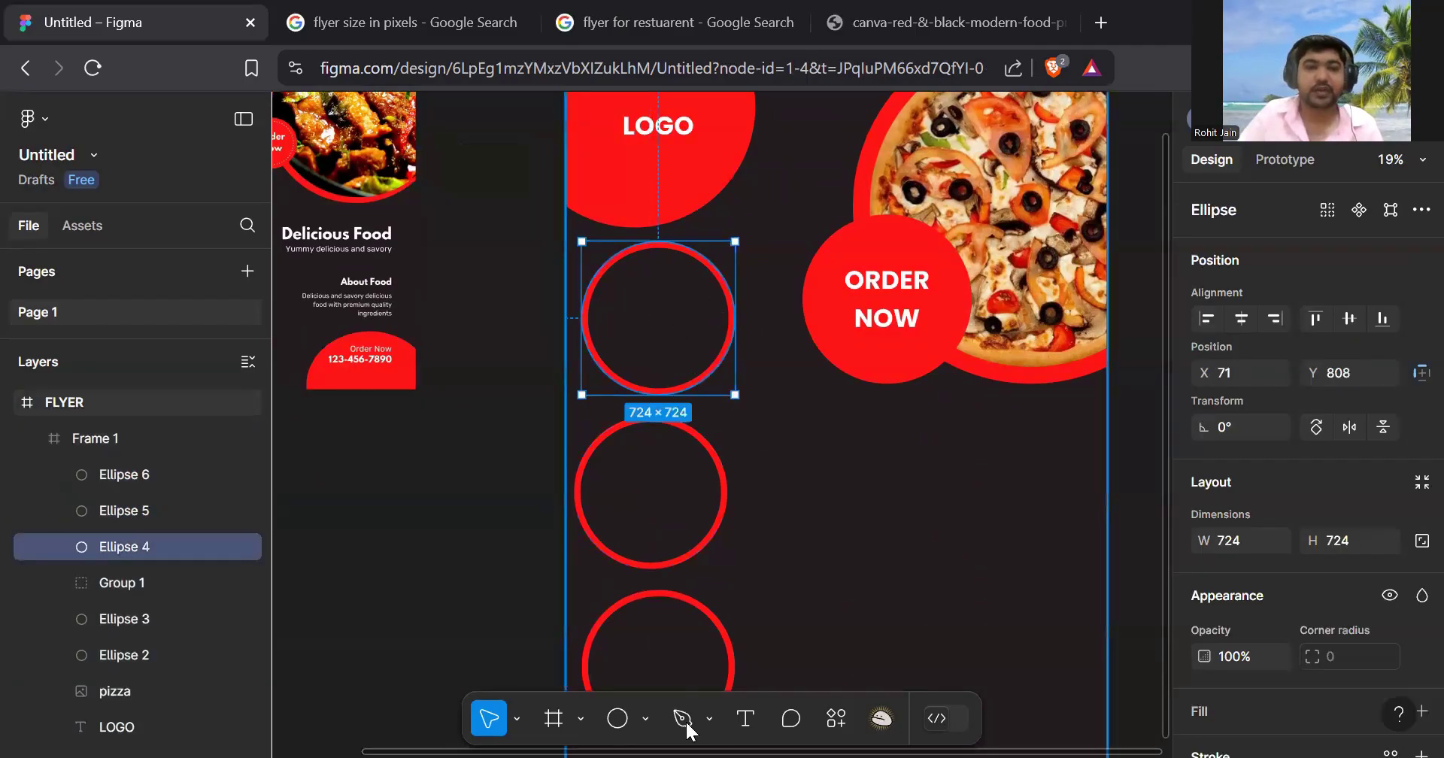
# - Place the chowmin picture as a loose image, try cropping it, then delete it
pyautogui.click(646, 721)
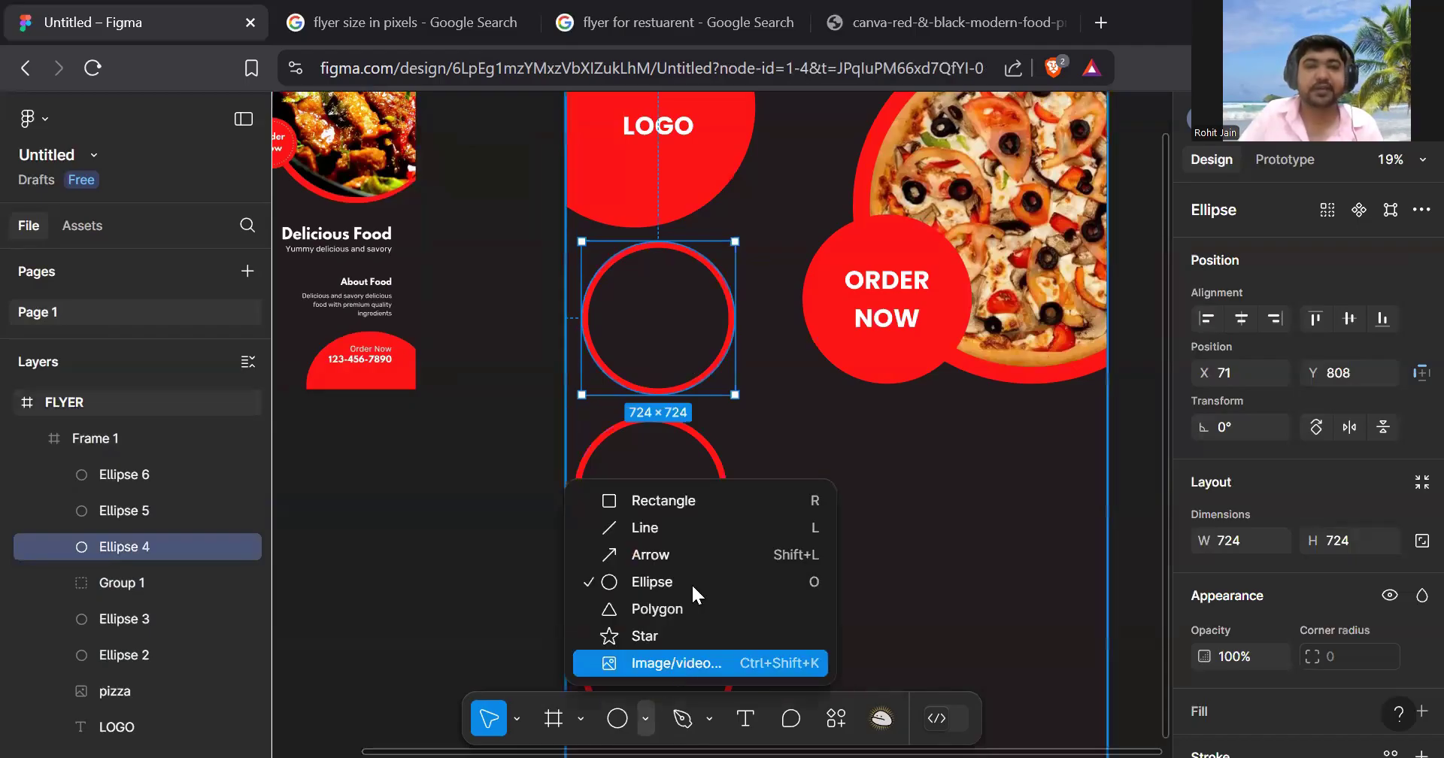
pyautogui.click(677, 663)
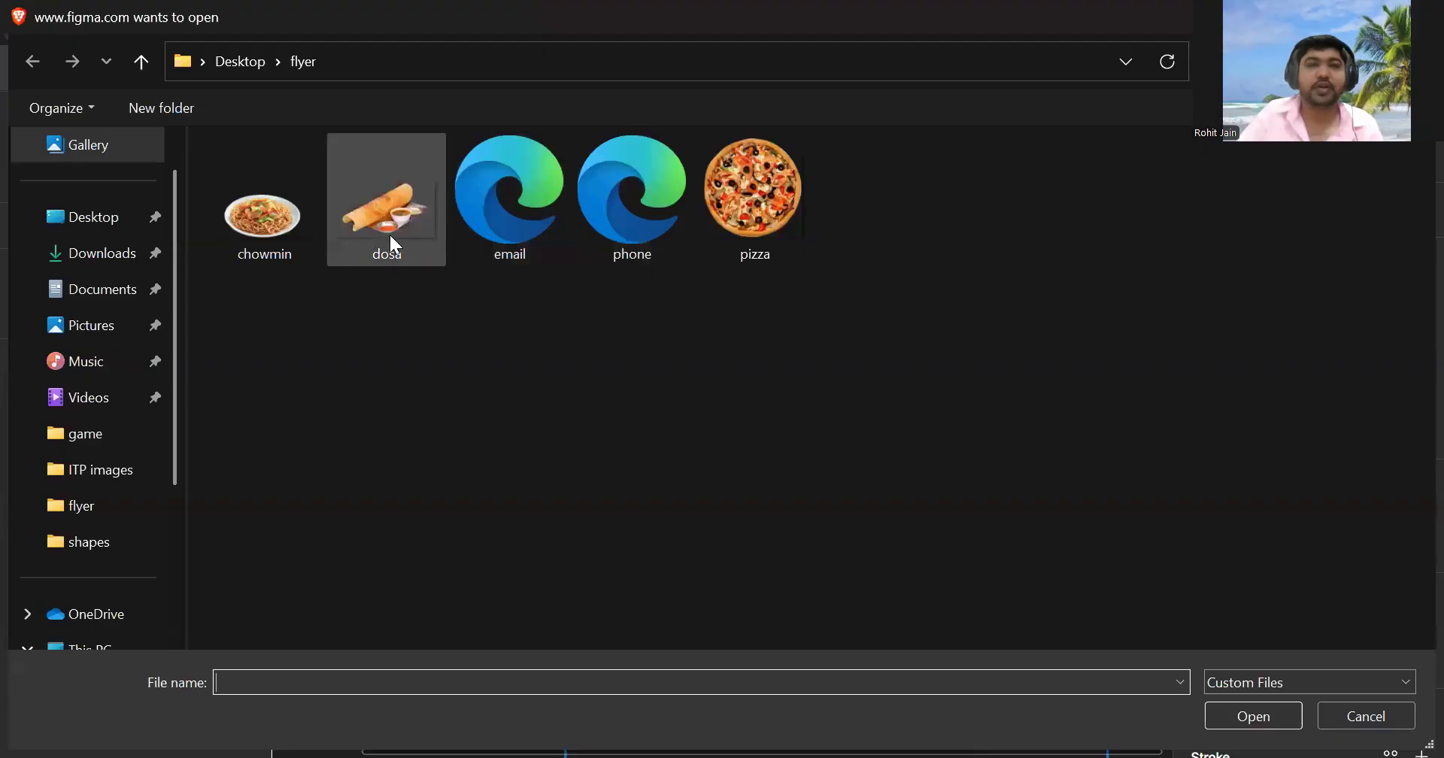
pyautogui.doubleClick(282, 203)
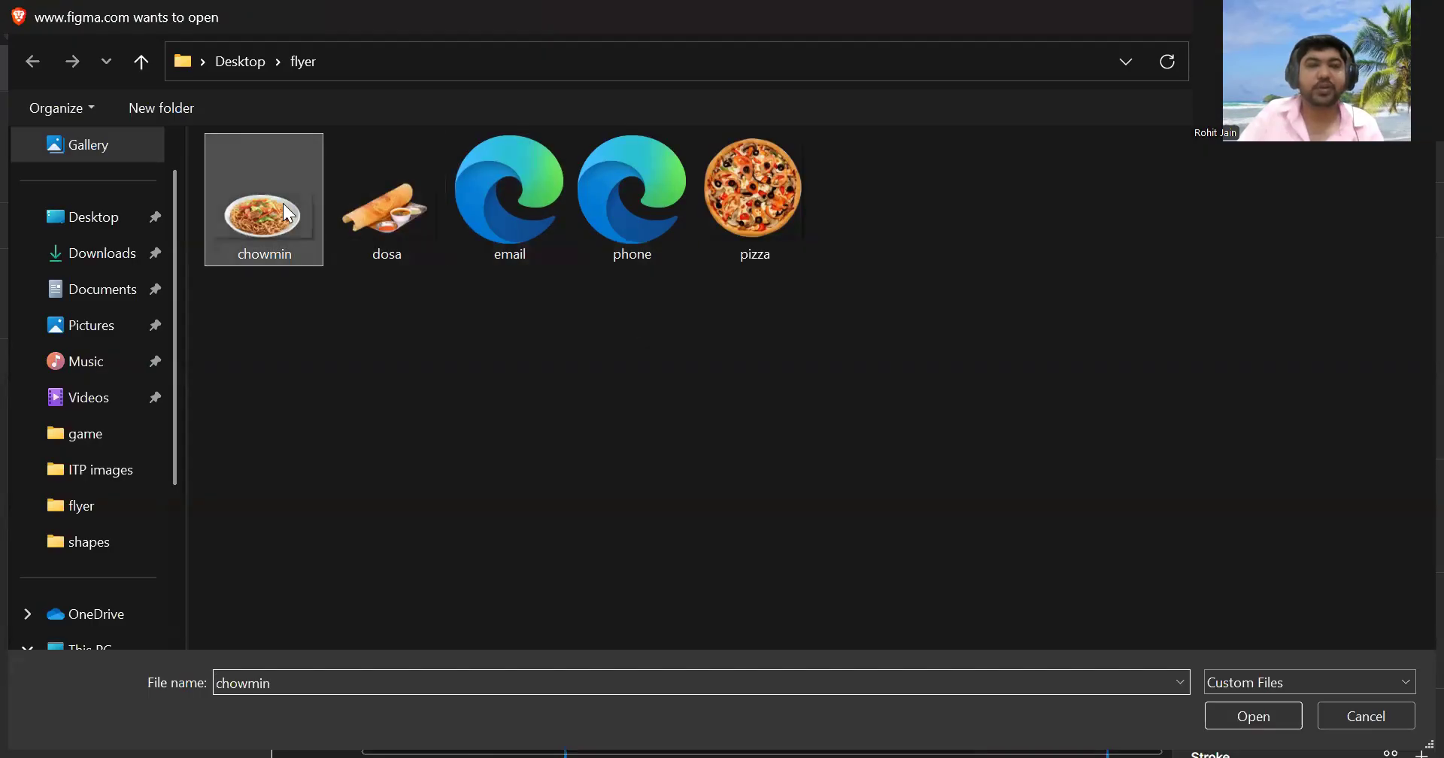
pyautogui.click(636, 288)
pyautogui.moveTo(660, 312); pyautogui.dragTo(696, 343)
pyautogui.doubleClick(700, 337)
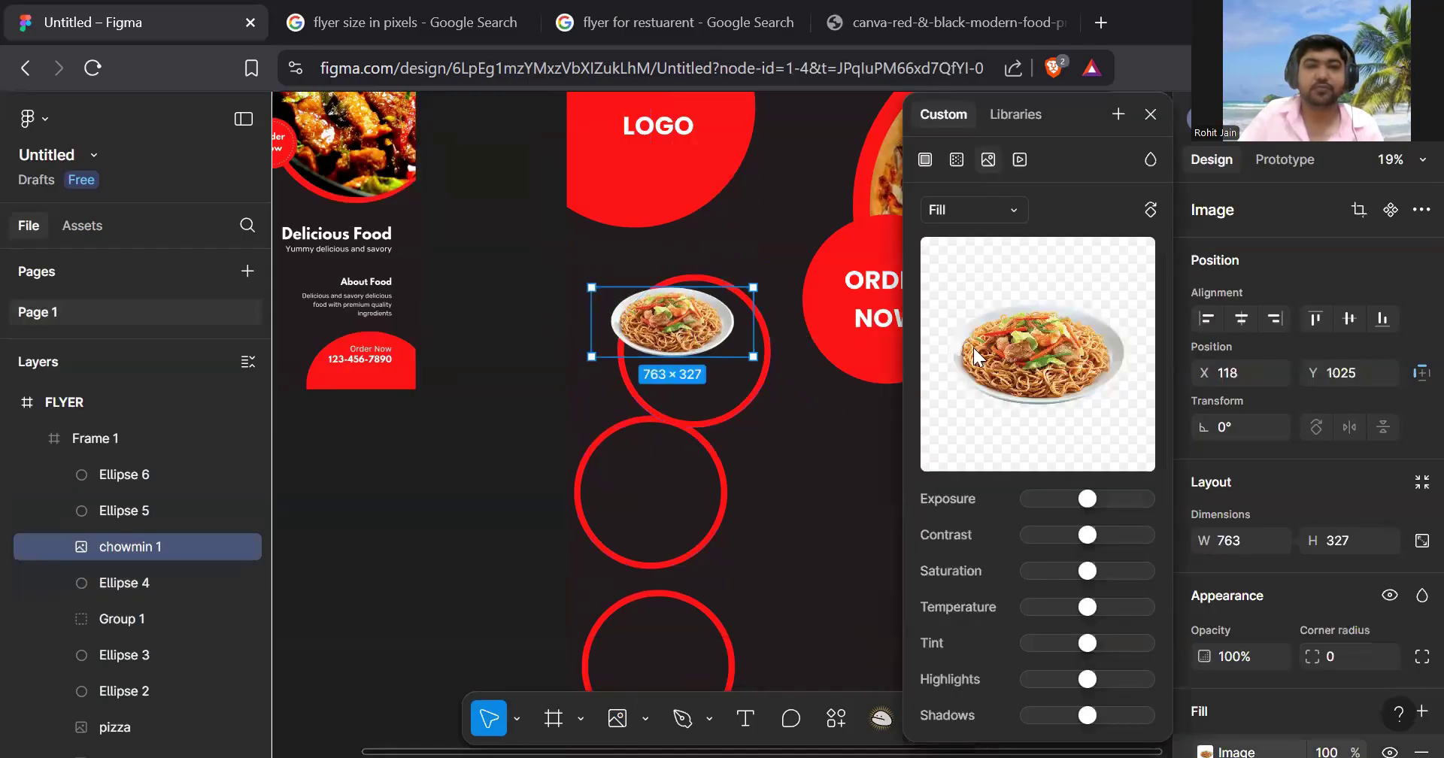
pyautogui.click(1013, 209)
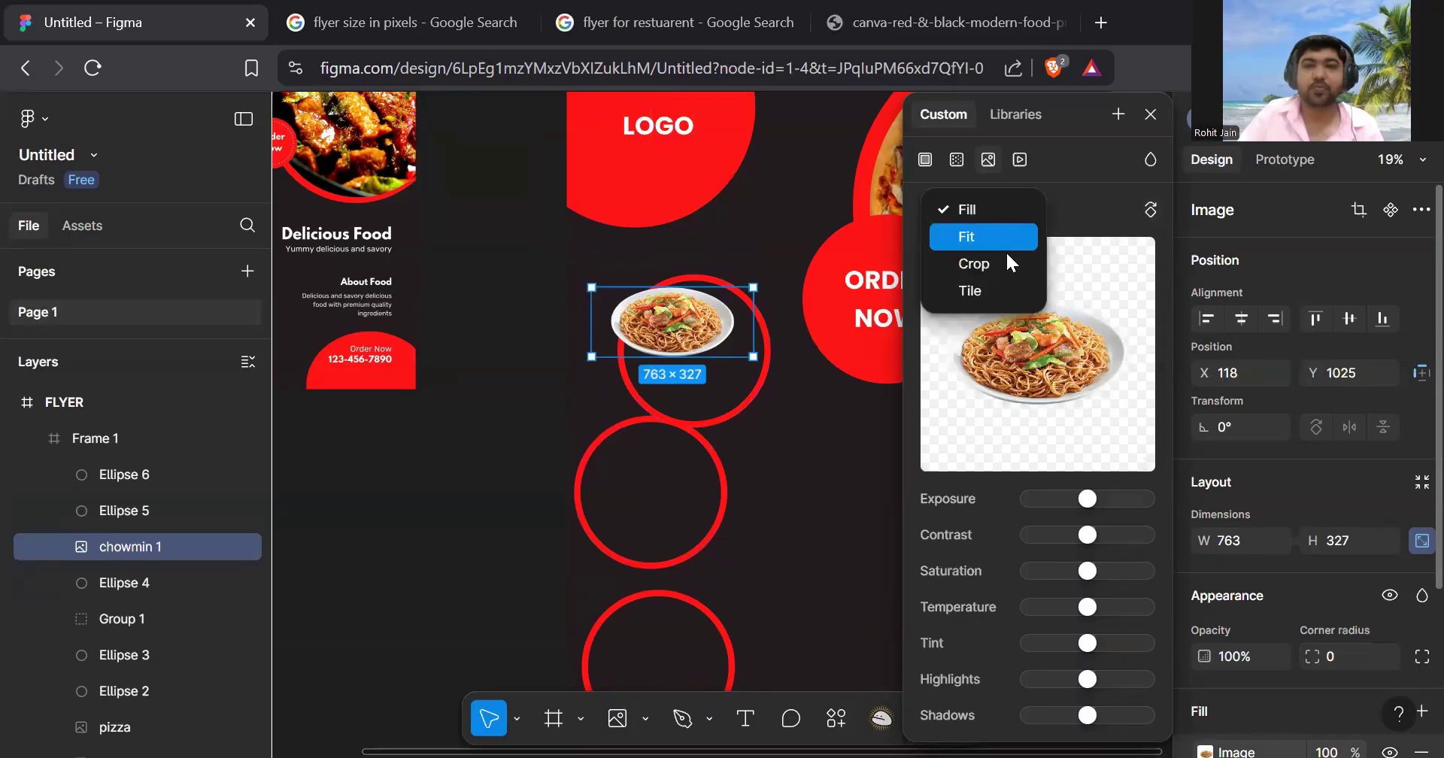
pyautogui.click(1008, 263)
pyautogui.moveTo(674, 354); pyautogui.dragTo(692, 419)
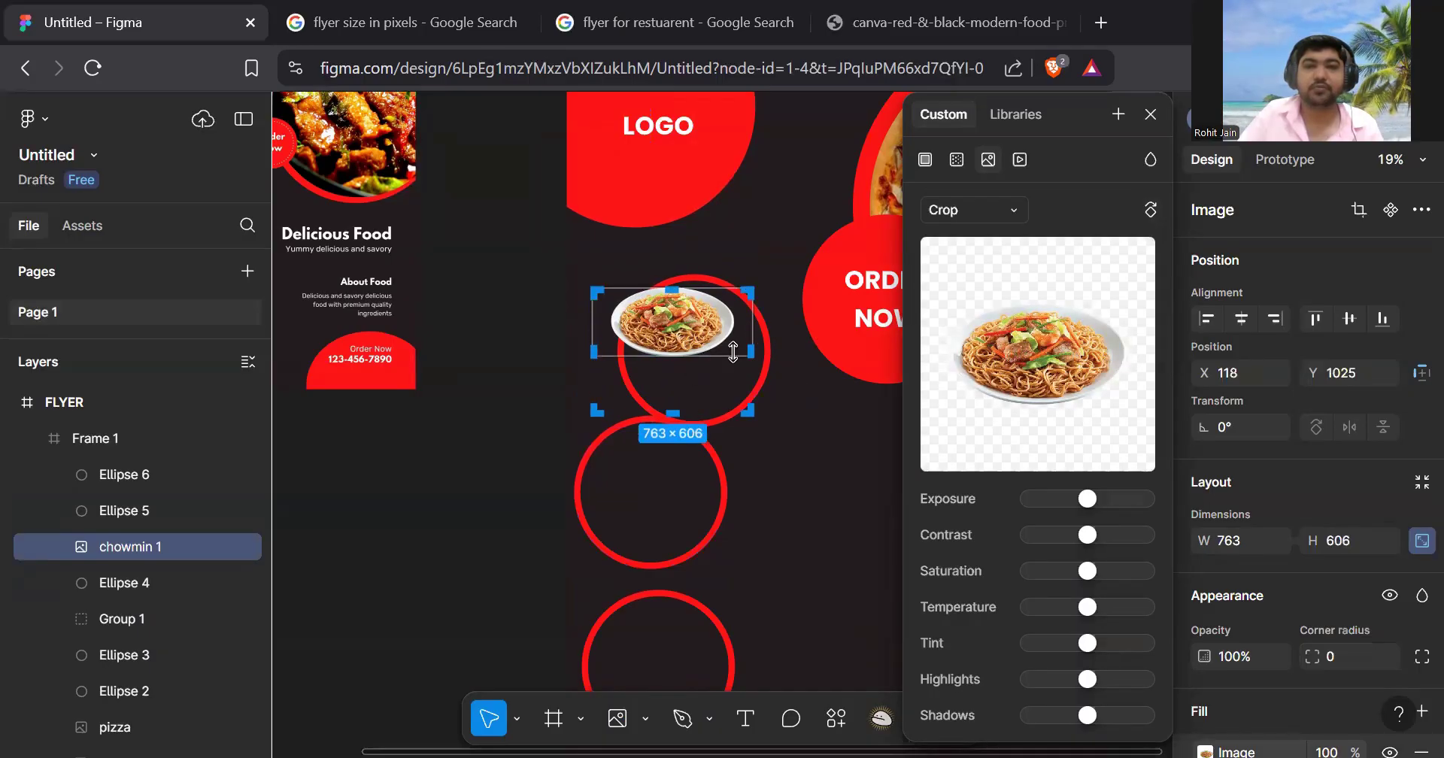
pyautogui.moveTo(747, 349); pyautogui.dragTo(786, 375)
pyautogui.moveTo(715, 347); pyautogui.dragTo(738, 376)
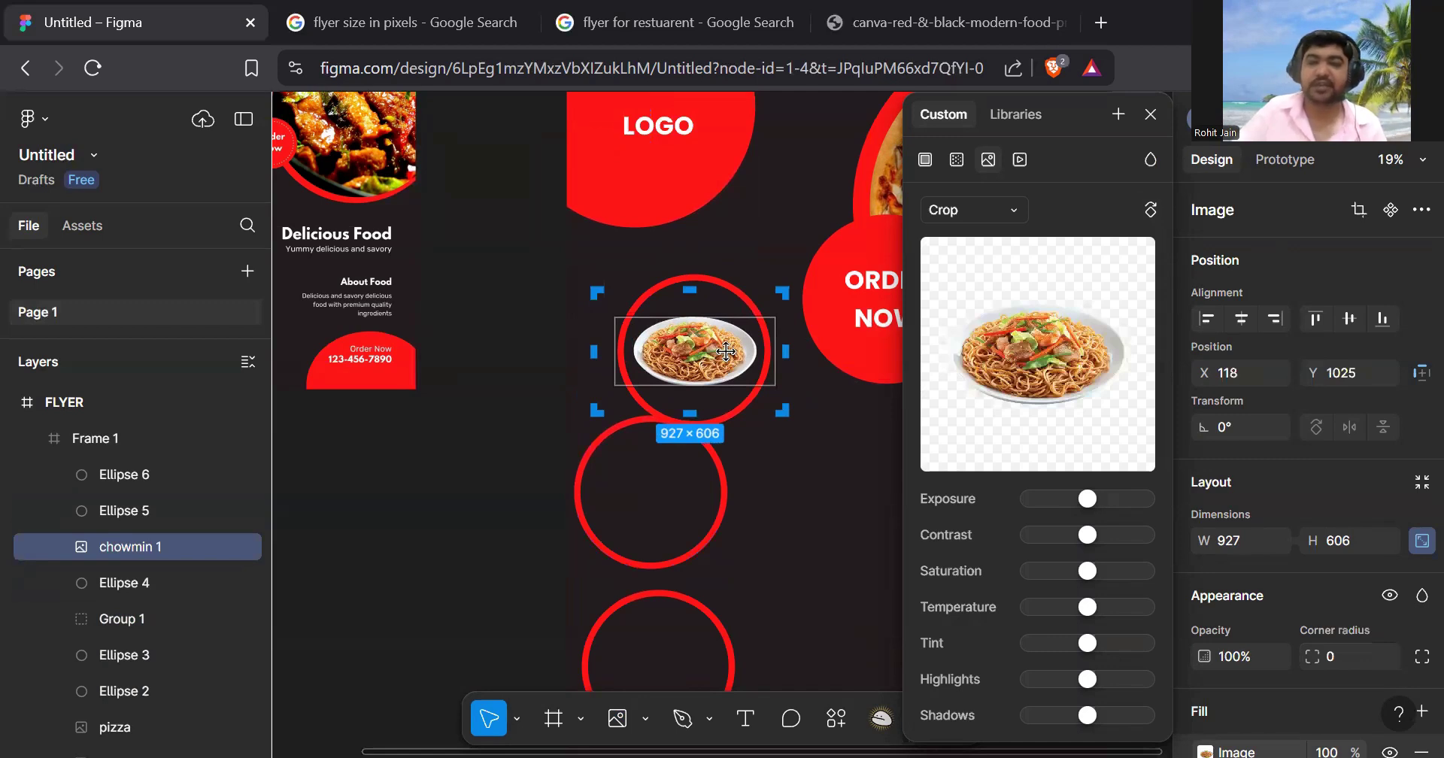
pyautogui.press('Delete')
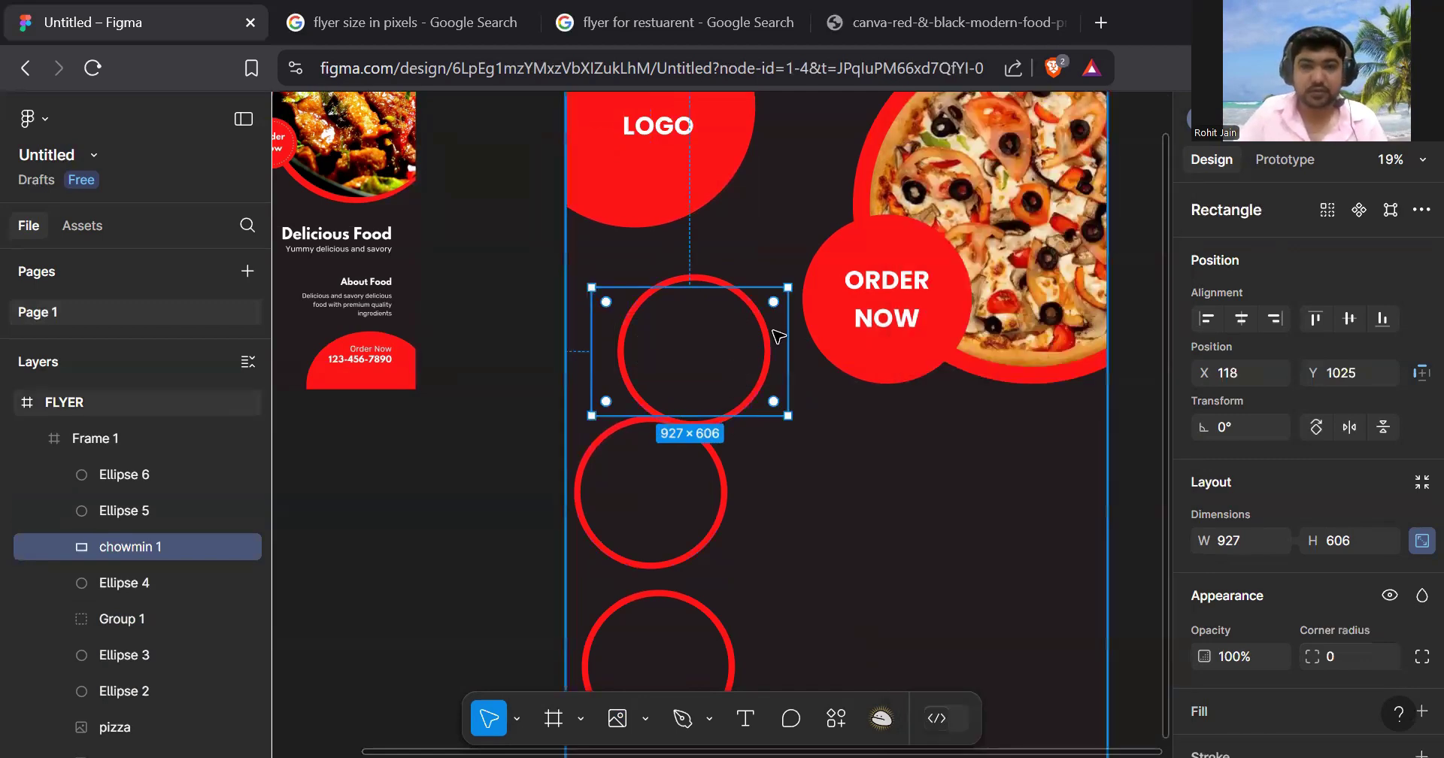
# - Fill the top empty ring with the chowmin image via Image/video
pyautogui.click(758, 308)
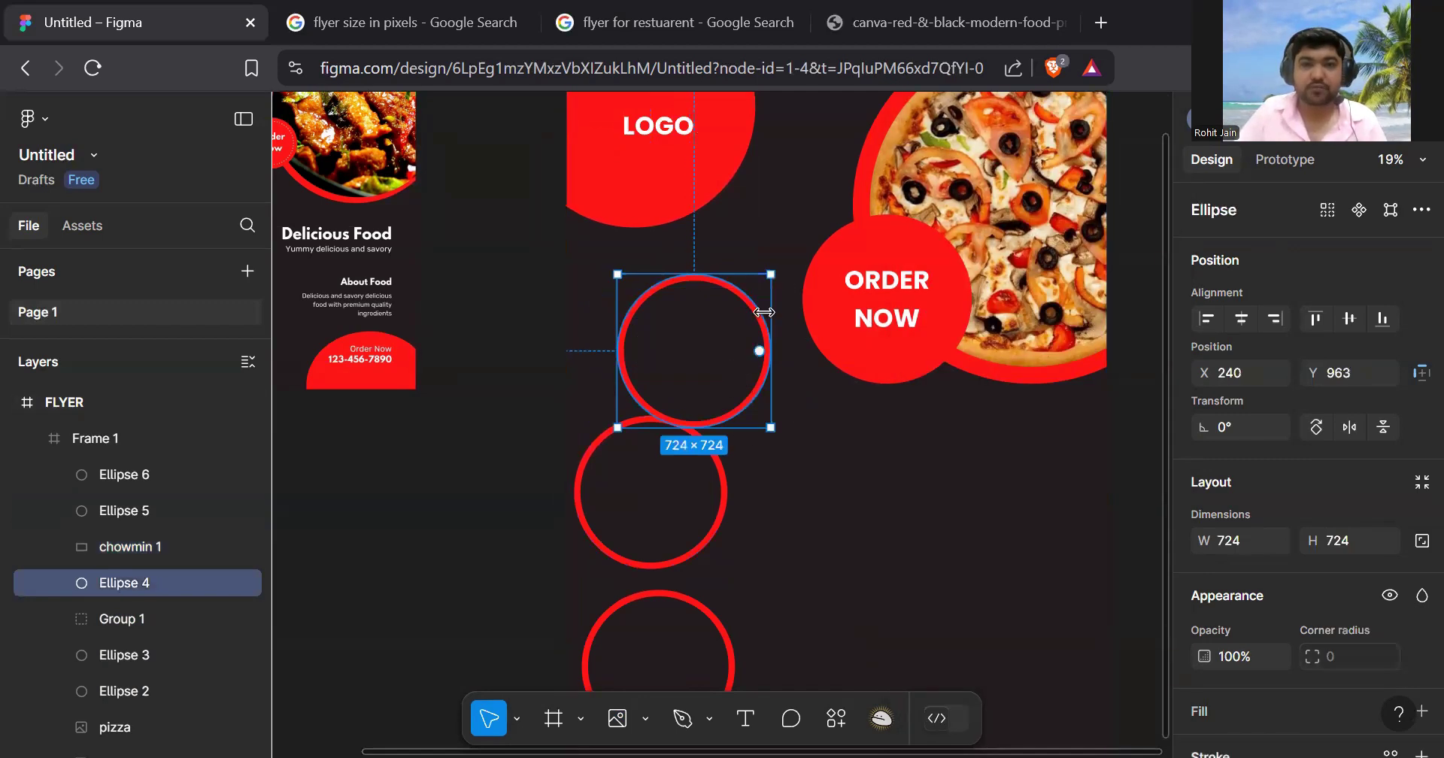
pyautogui.click(645, 718)
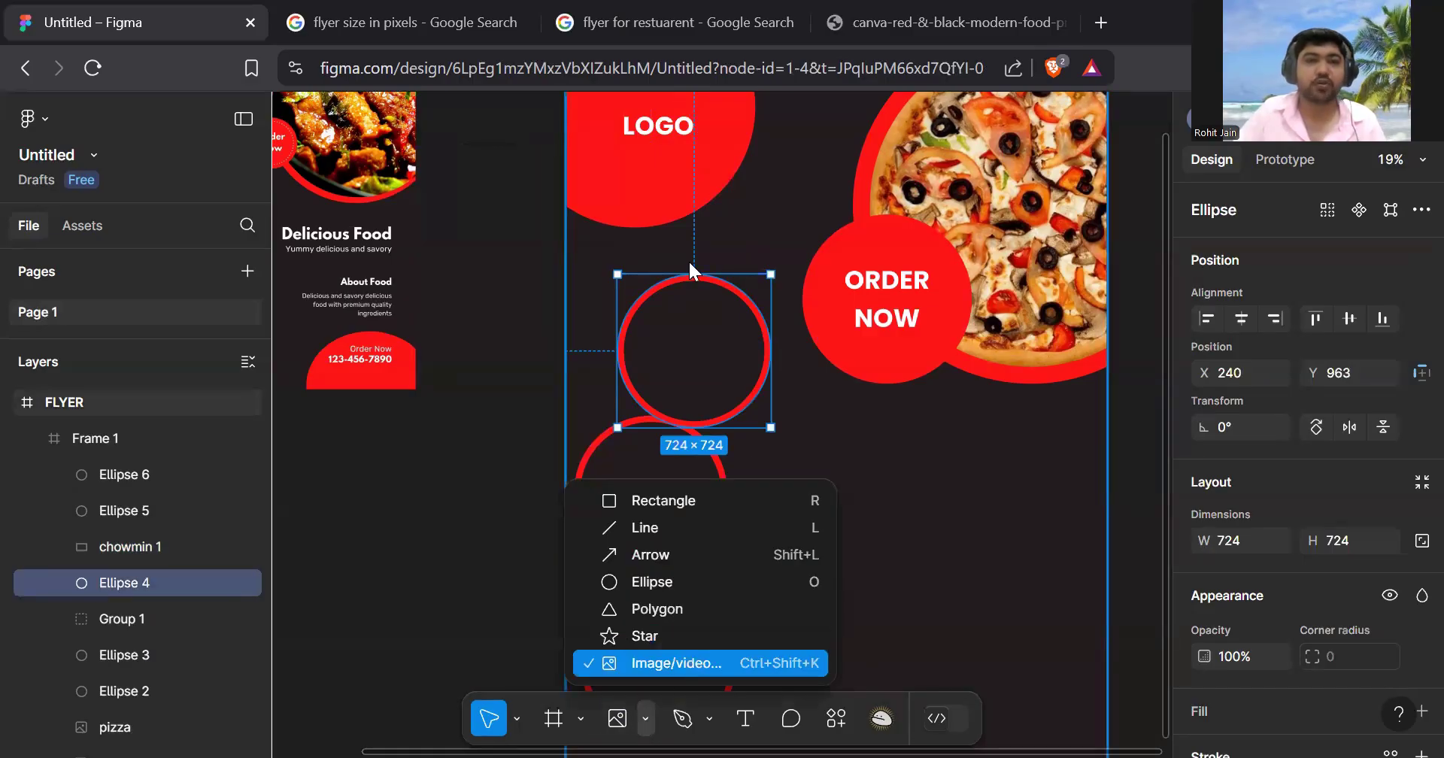
pyautogui.click(687, 664)
pyautogui.click(263, 220)
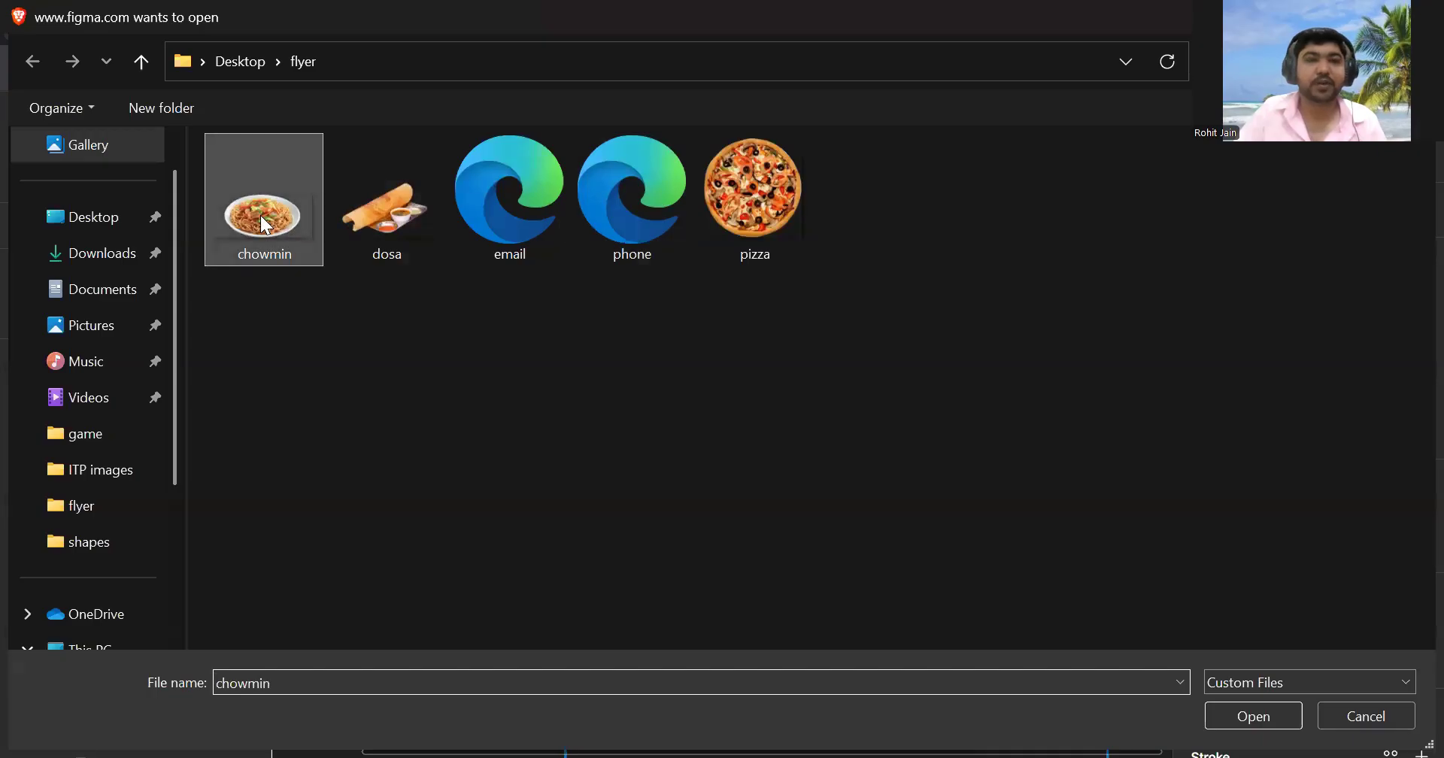
pyautogui.doubleClick(260, 215)
pyautogui.keyDown('ctrl'); pyautogui.scroll(10, 663, 287); pyautogui.keyUp('ctrl')
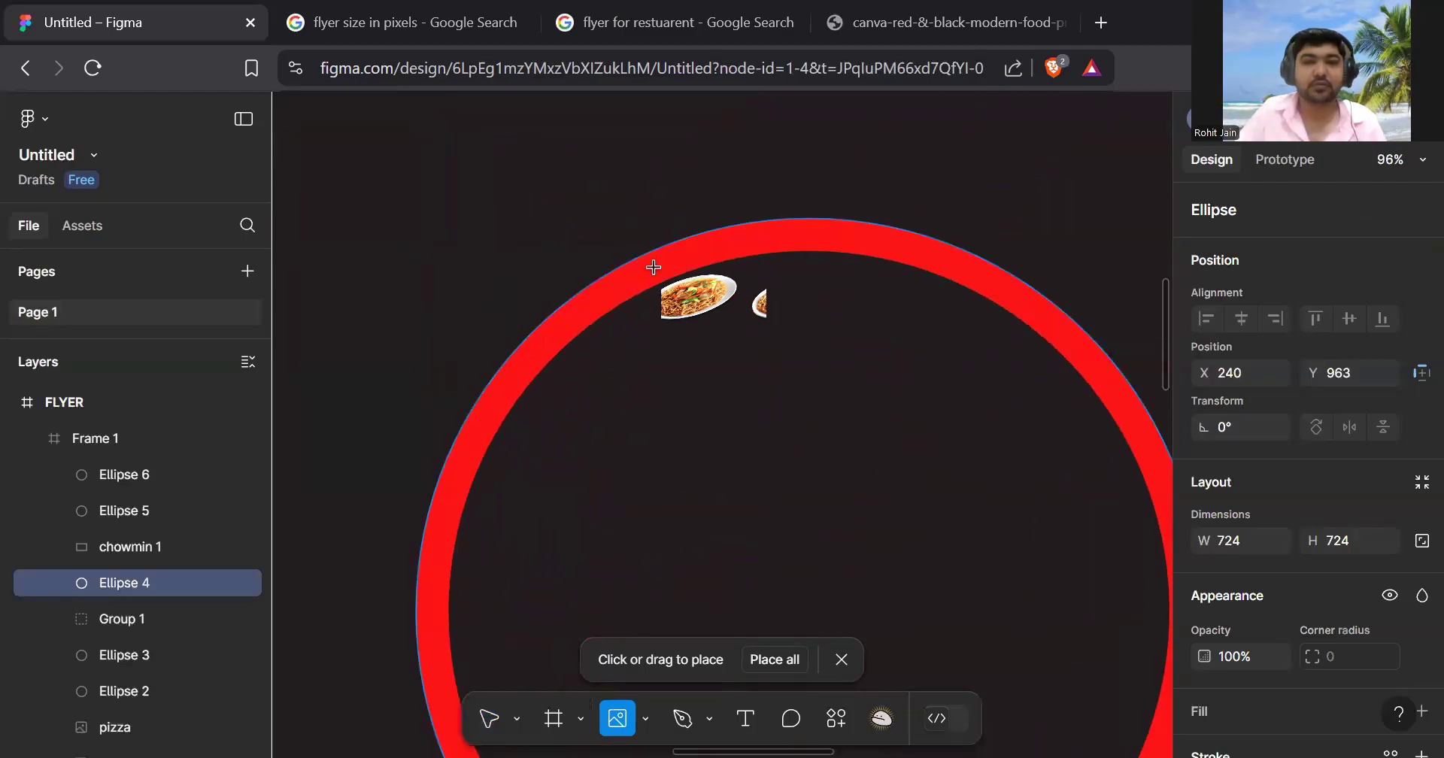
pyautogui.click(654, 272)
# - Move the lowest empty ring down and to the right
pyautogui.keyDown('ctrl'); pyautogui.scroll(-3, 767, 342); pyautogui.keyUp('ctrl')
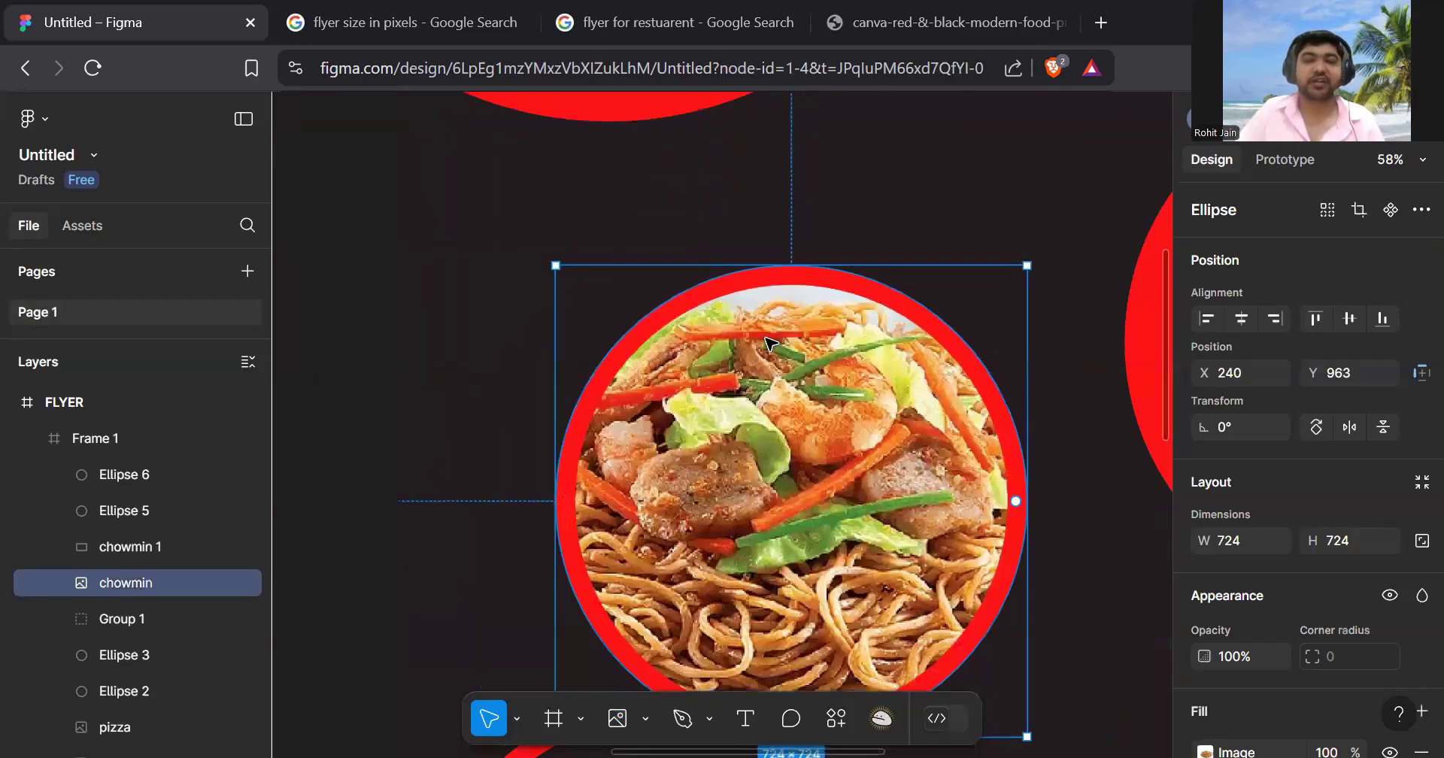
pyautogui.keyDown('ctrl'); pyautogui.scroll(-6, 768, 342); pyautogui.keyUp('ctrl')
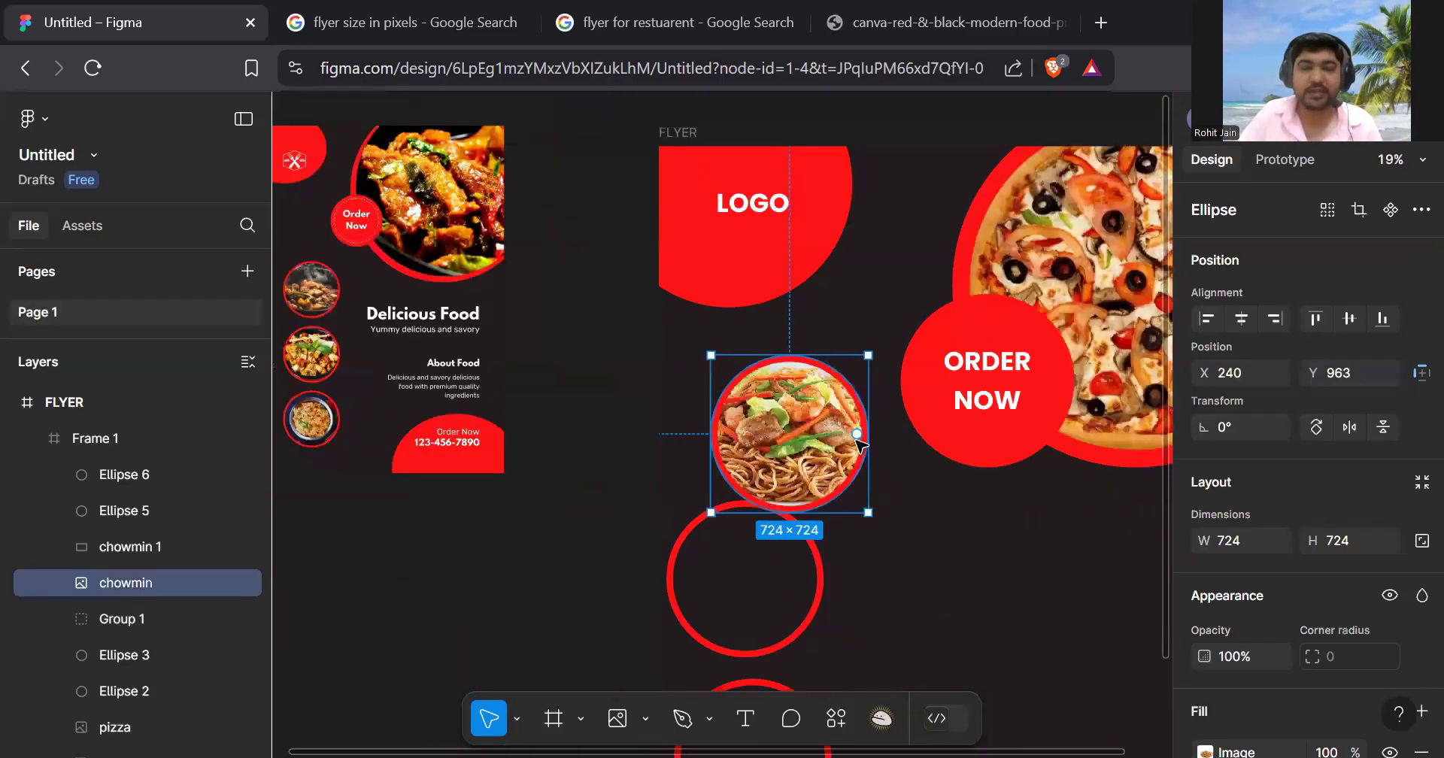
pyautogui.scroll(-3, 858, 444)
pyautogui.keyDown('ctrl'); pyautogui.scroll(4, 831, 288); pyautogui.keyUp('ctrl')
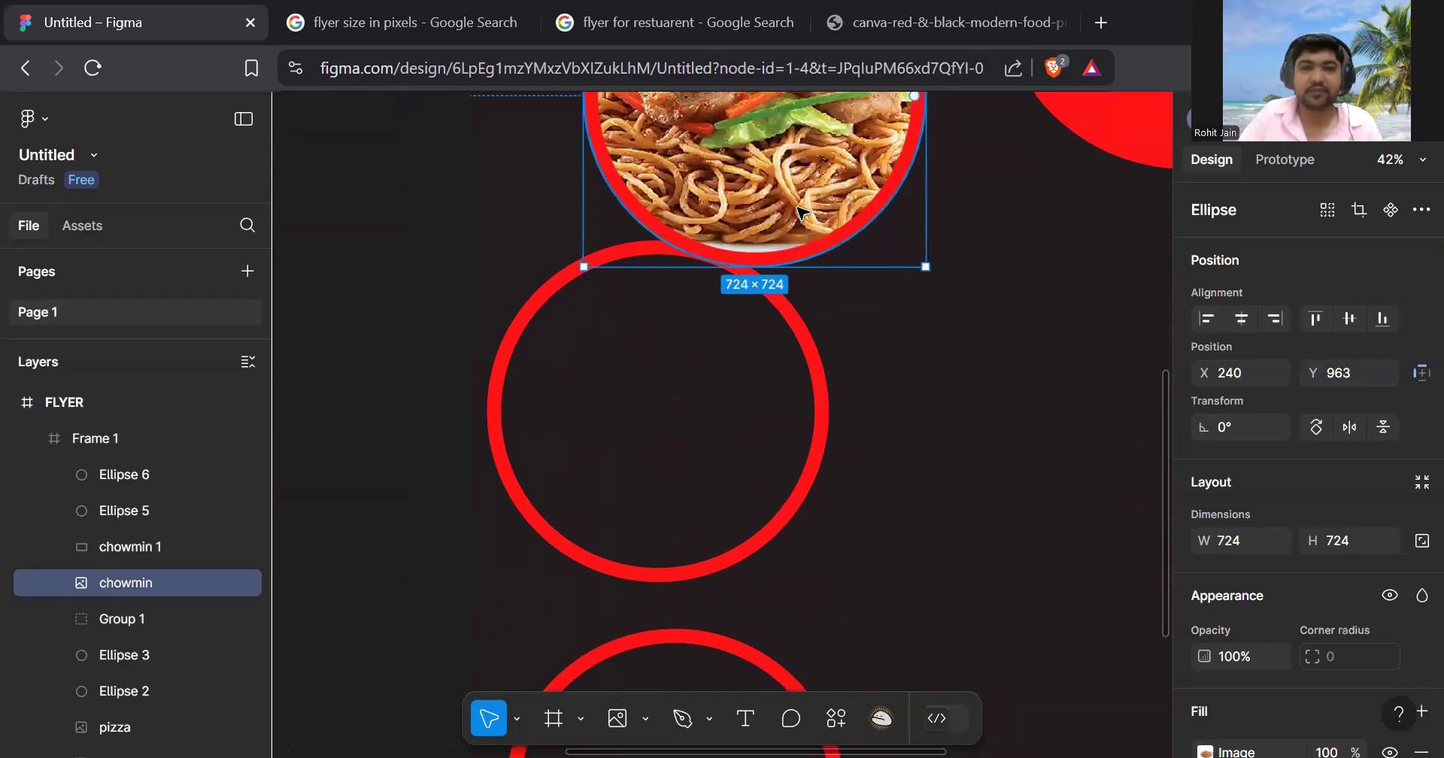
pyautogui.scroll(3, 797, 286)
pyautogui.keyDown('ctrl'); pyautogui.scroll(4, 787, 363); pyautogui.keyUp('ctrl')
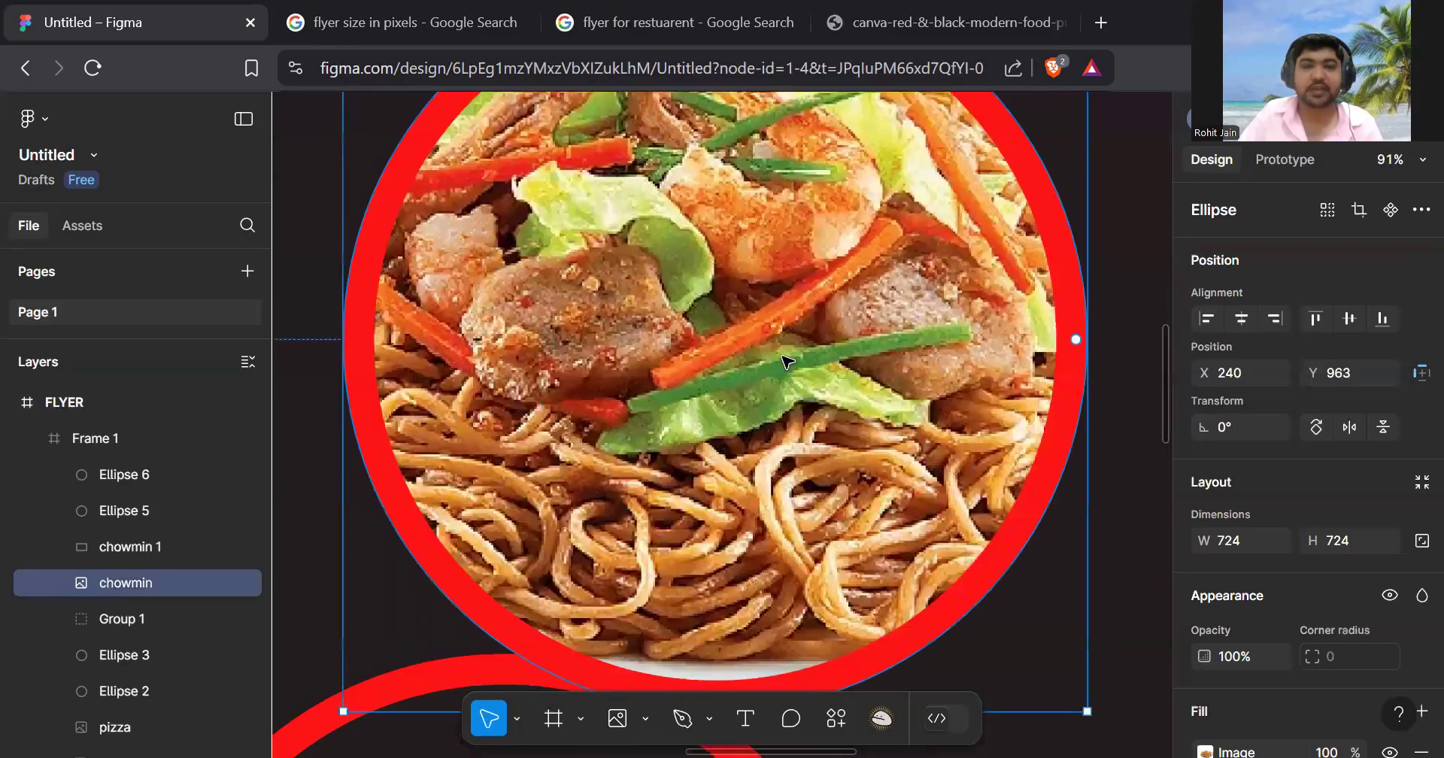
pyautogui.keyDown('ctrl'); pyautogui.scroll(-6, 823, 463); pyautogui.keyUp('ctrl')
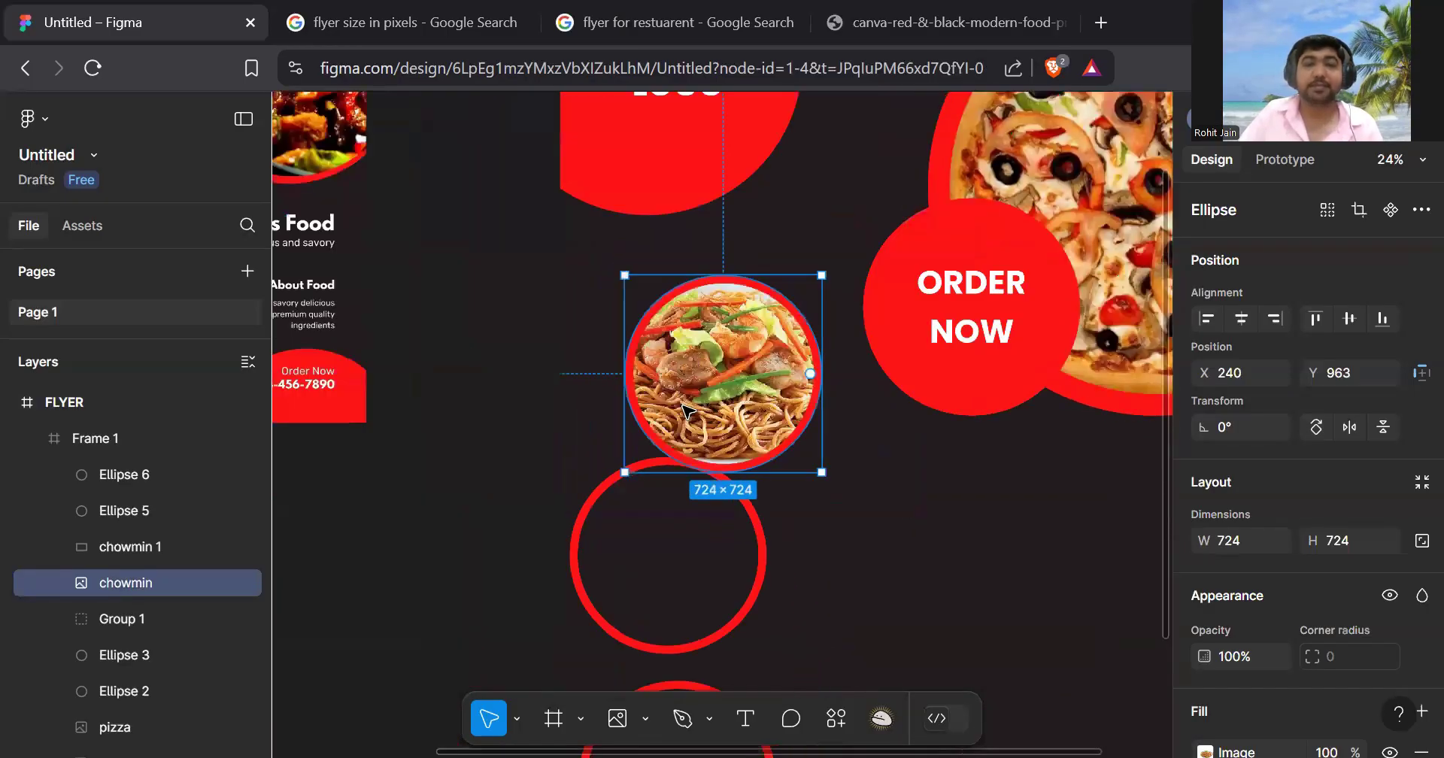
pyautogui.scroll(-3, 777, 423)
pyautogui.scroll(2, 774, 423)
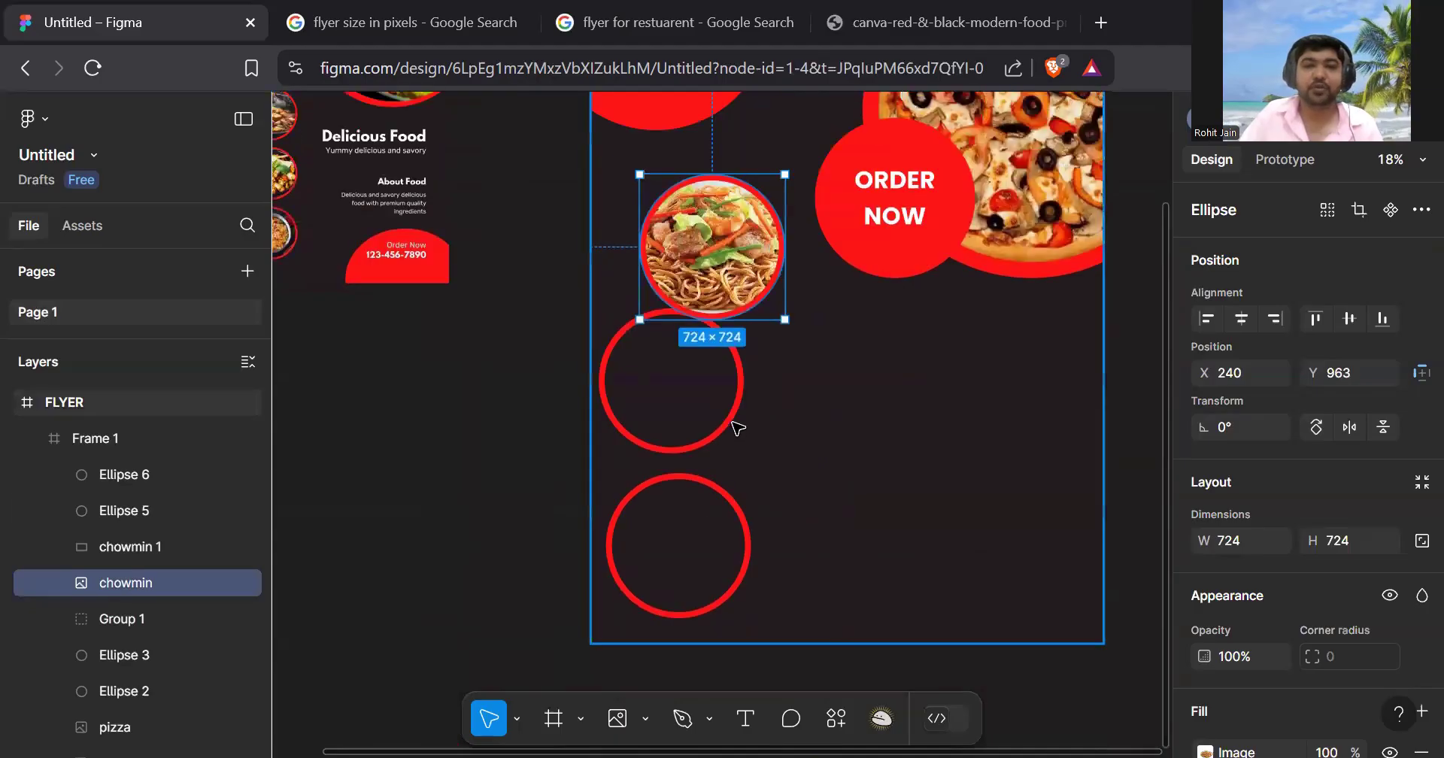
pyautogui.click(742, 423)
pyautogui.moveTo(755, 565); pyautogui.dragTo(778, 580)
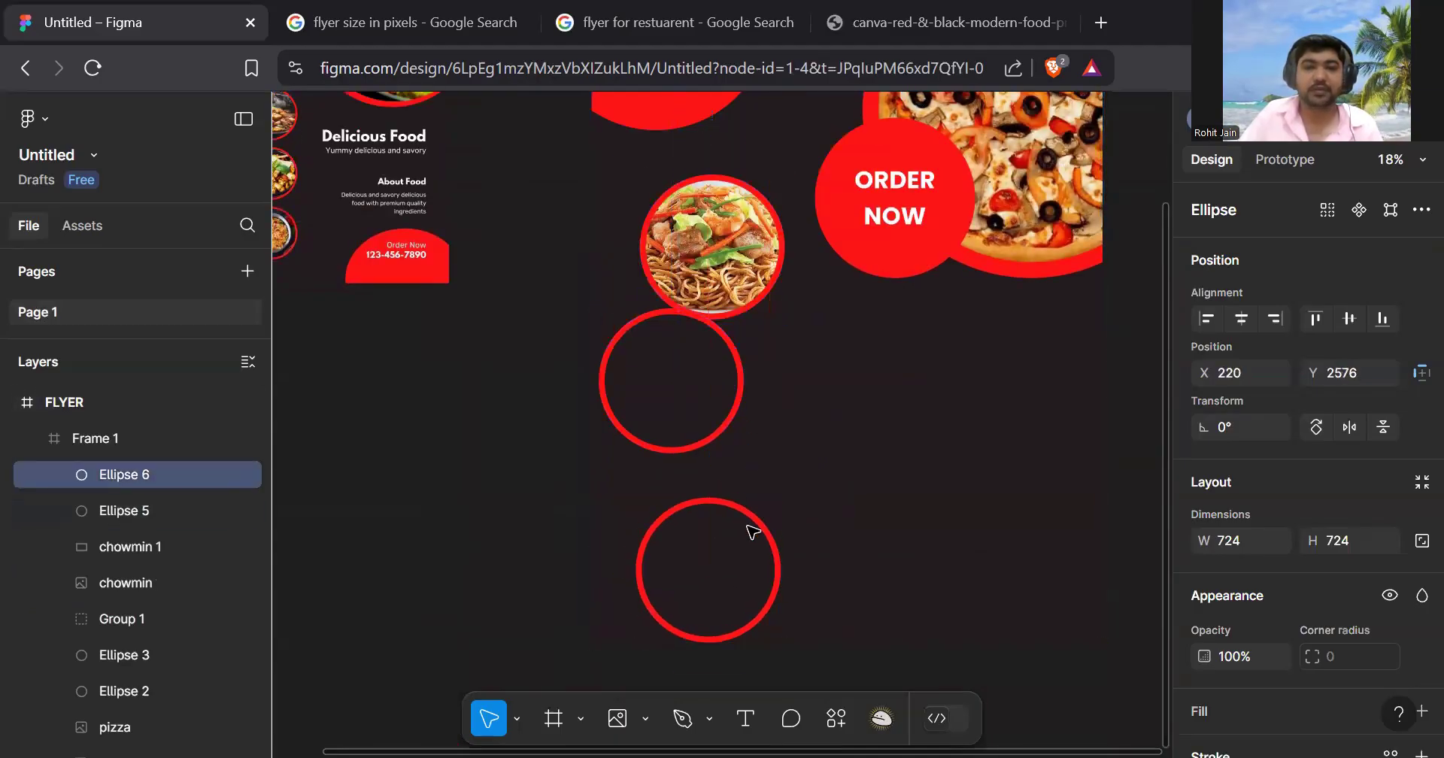
# - Align the middle ring under the chowmin circle and fill it with the dosa photo
pyautogui.moveTo(727, 441); pyautogui.dragTo(763, 471)
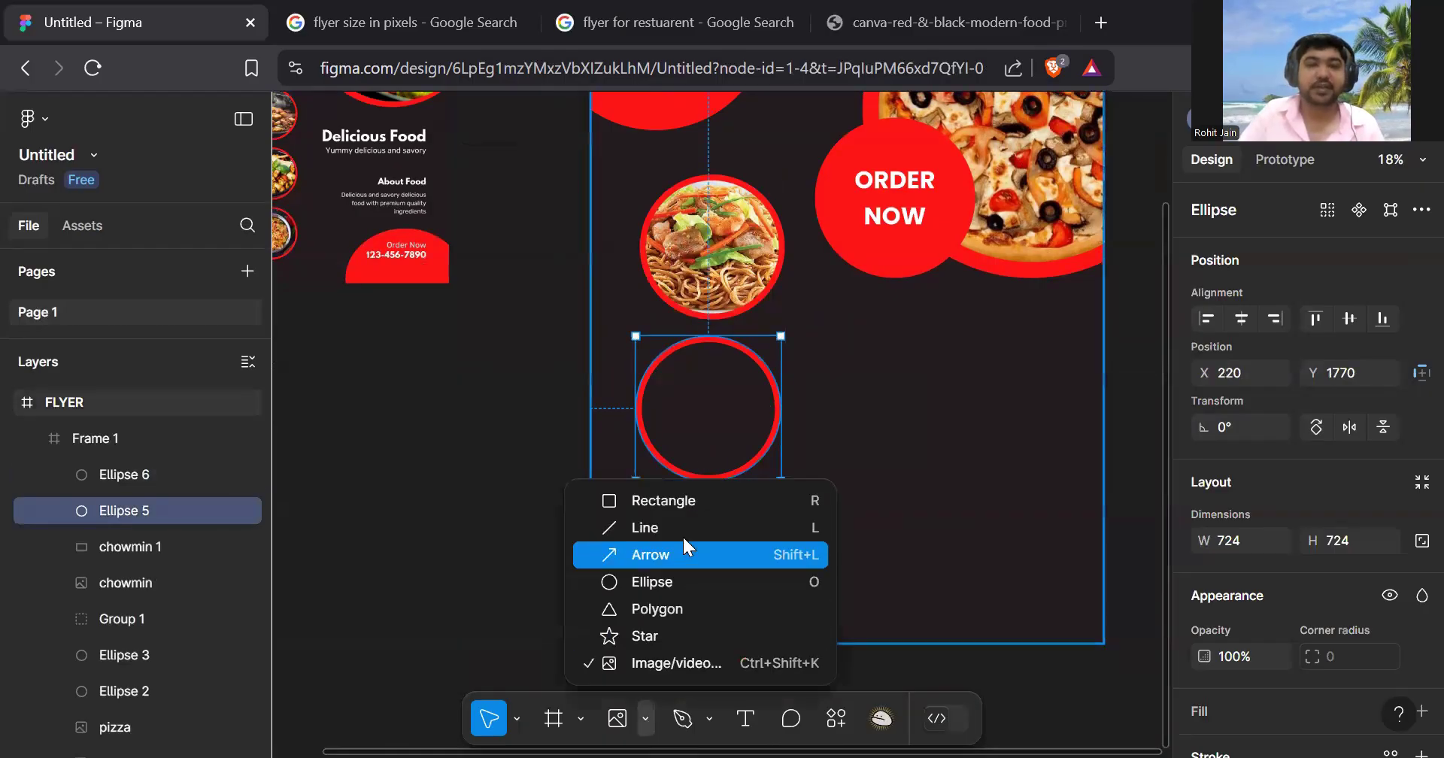
pyautogui.click(692, 665)
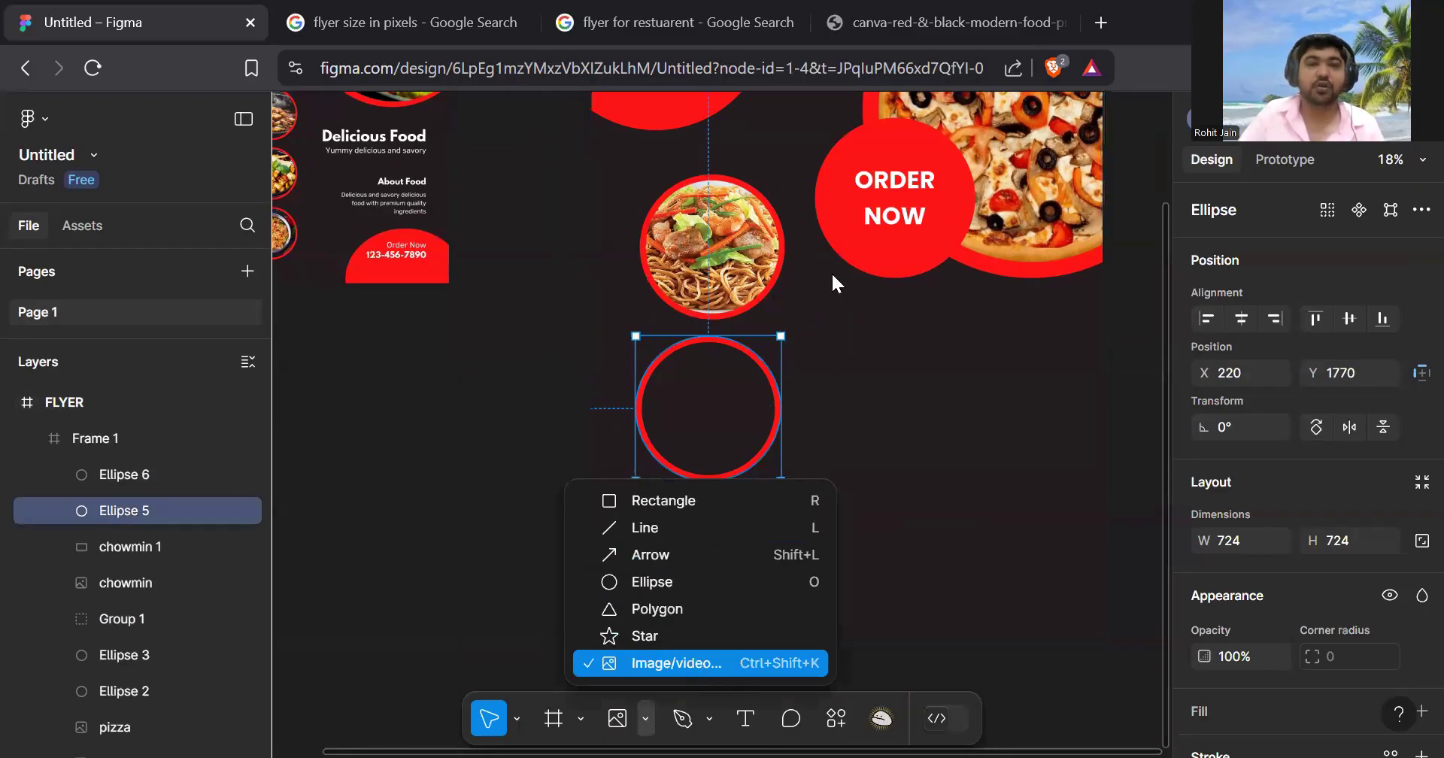
pyautogui.doubleClick(372, 233)
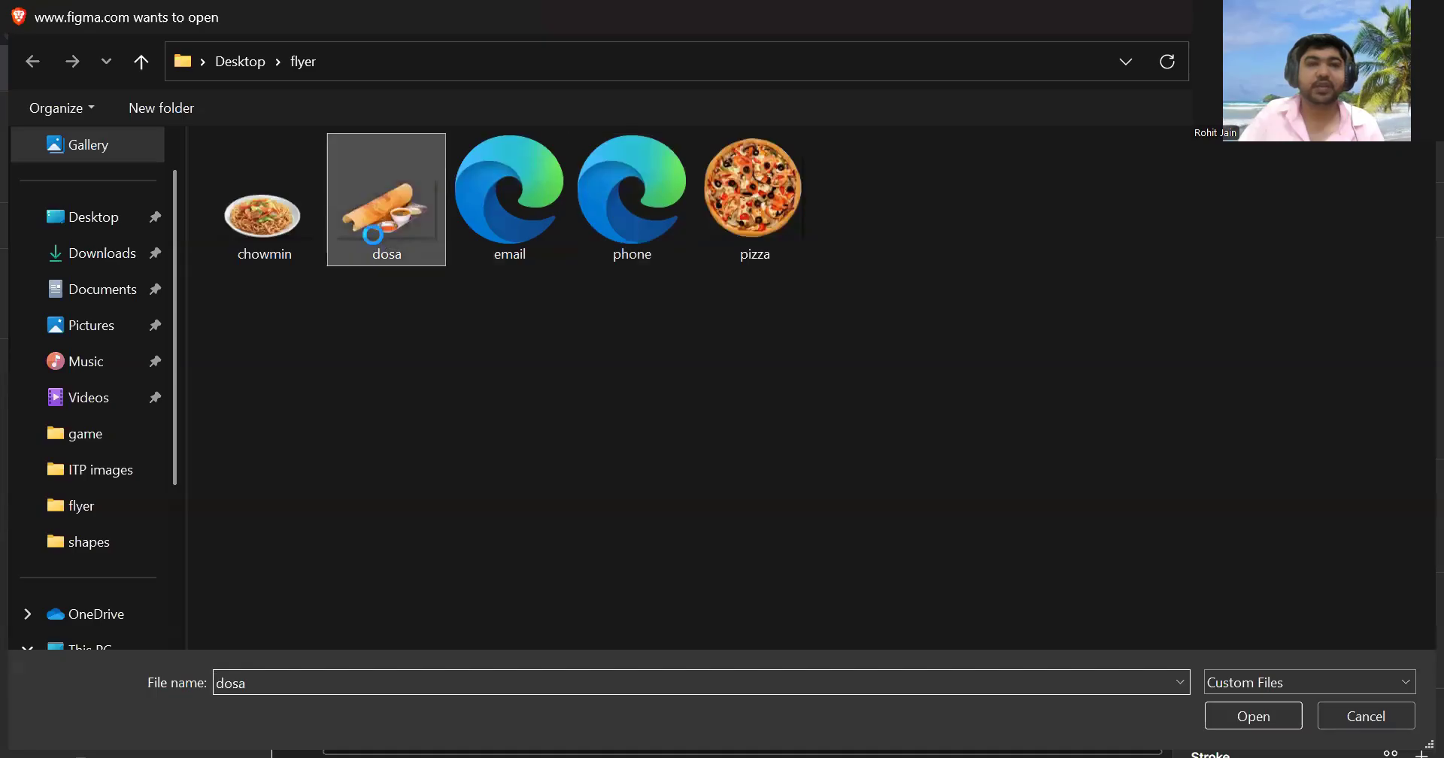
pyautogui.click(694, 335)
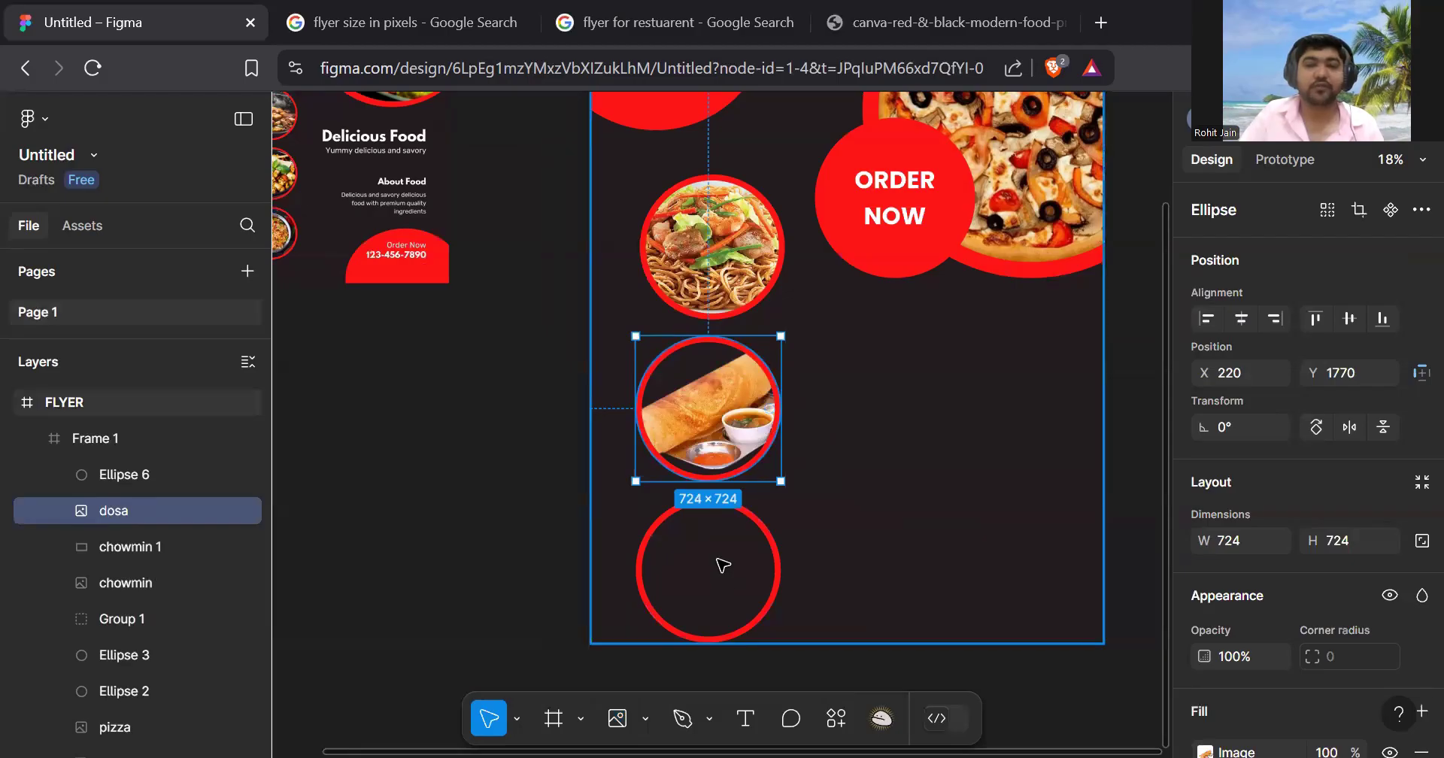
pyautogui.click(773, 548)
pyautogui.scroll(-5, 726, 609)
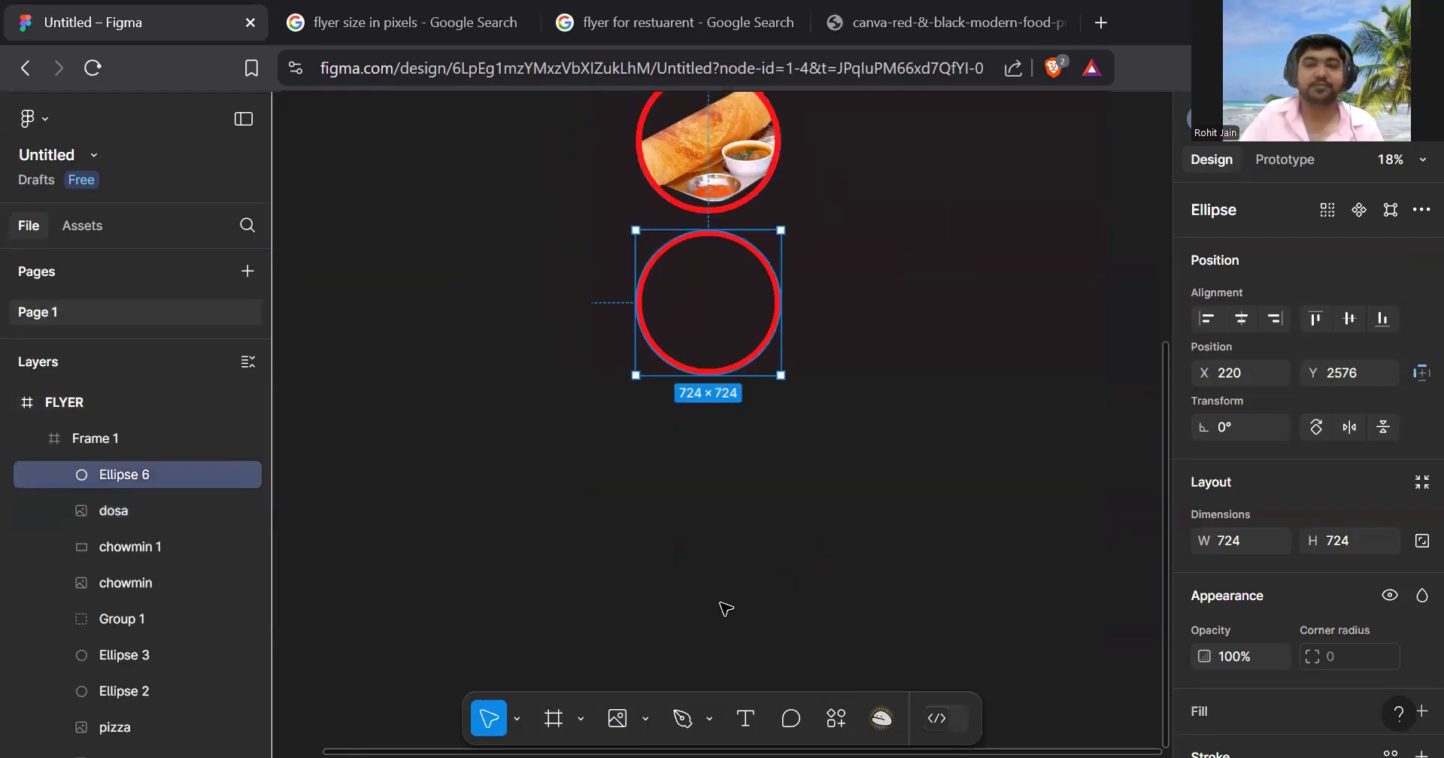
pyautogui.click(645, 717)
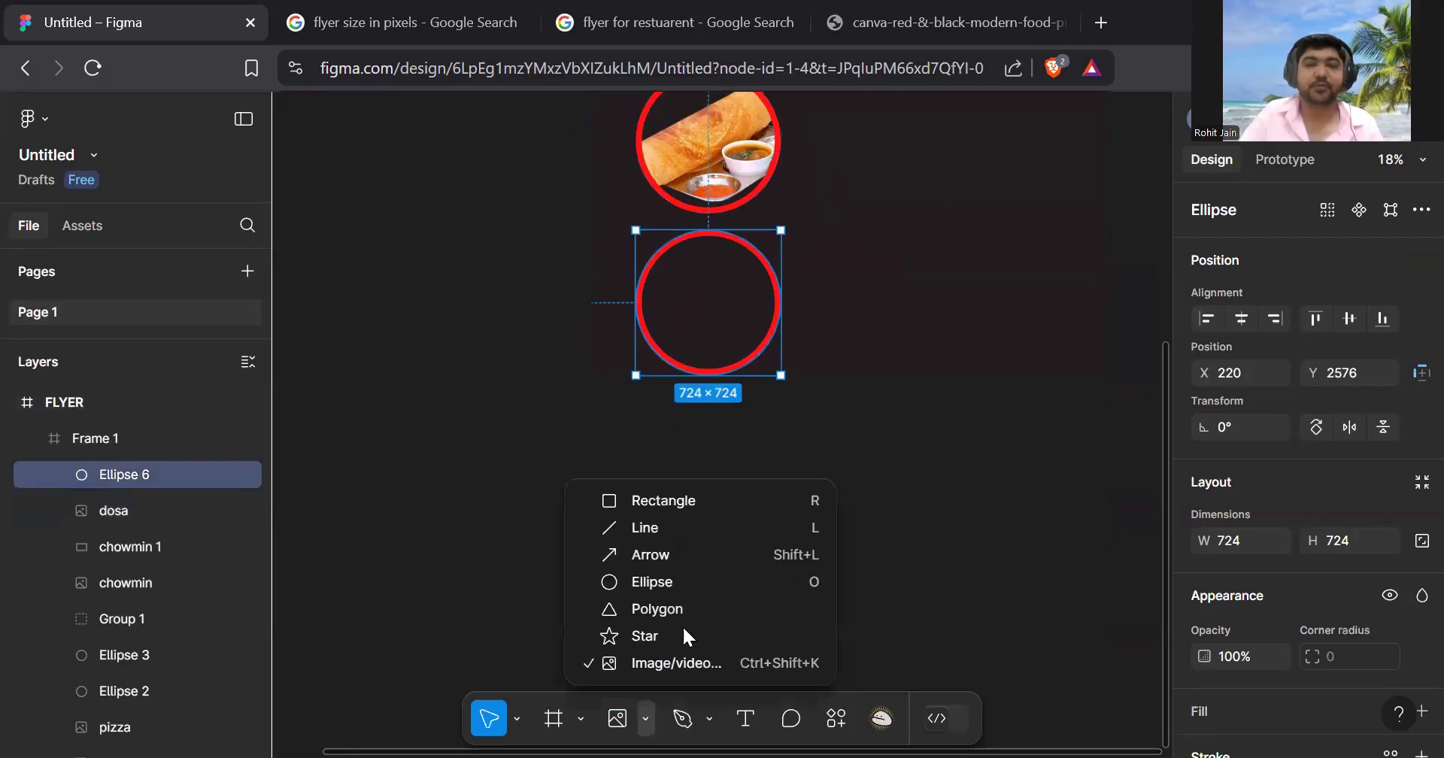
# - Fill the bottom ring, Ellipse 6, with the pizza photo
pyautogui.click(724, 660)
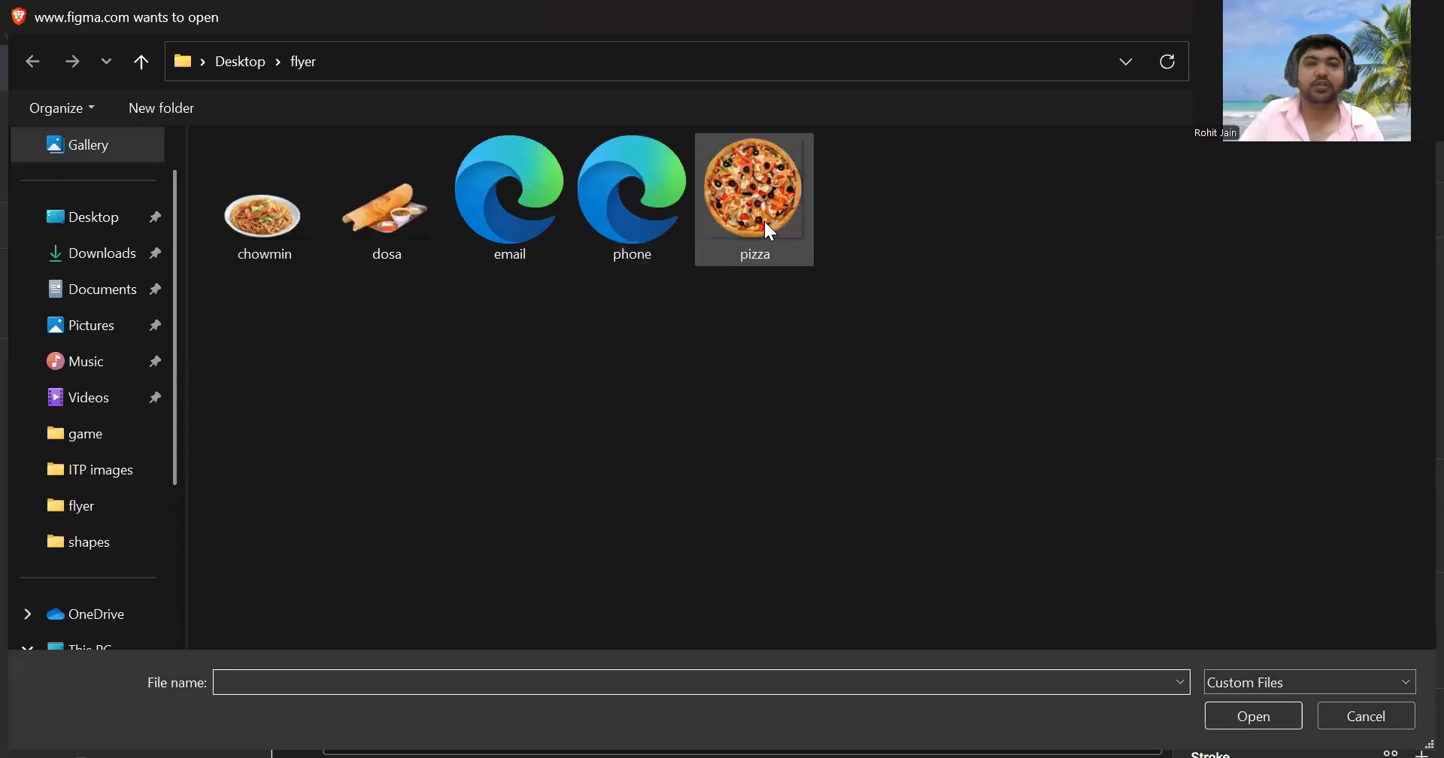
pyautogui.doubleClick(764, 221)
pyautogui.scroll(10, 709, 249)
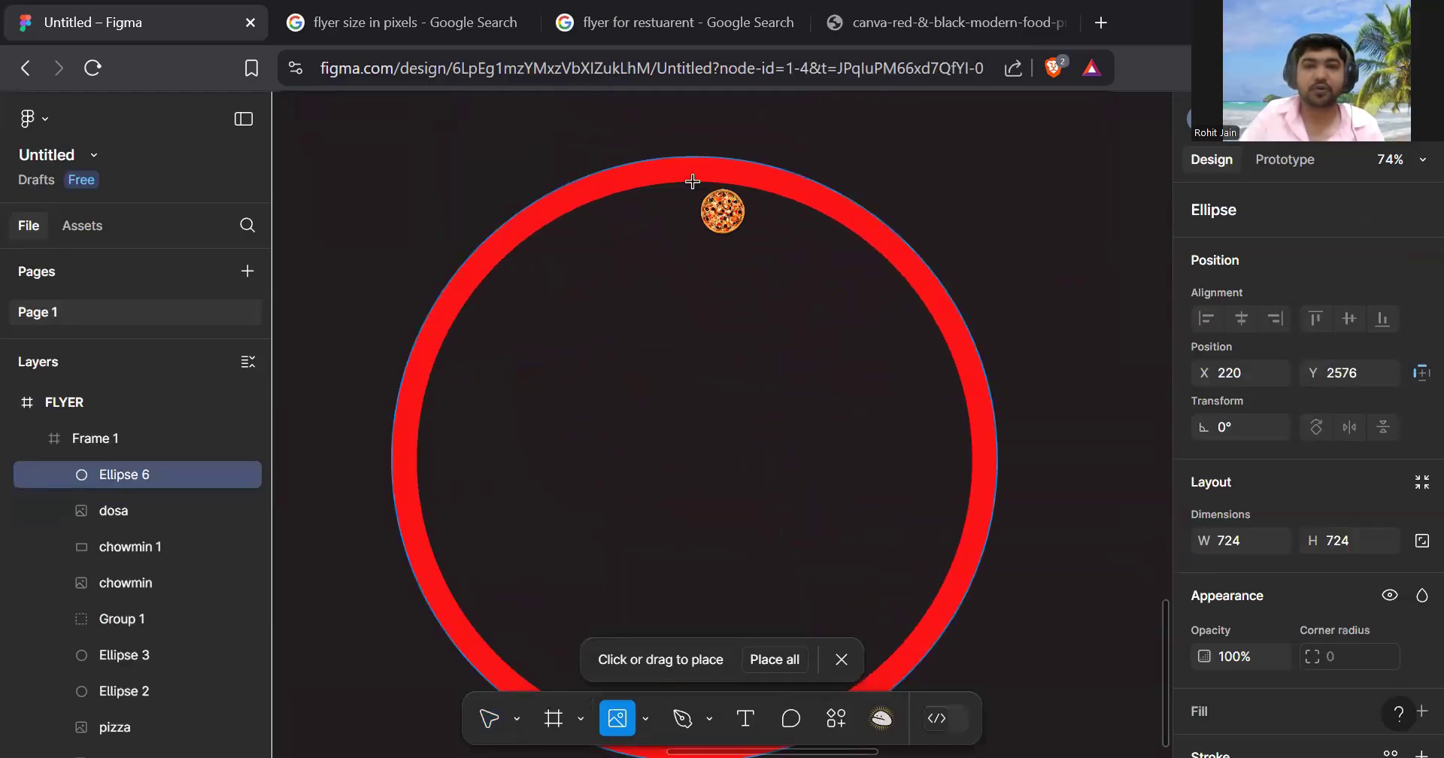
pyautogui.click(693, 181)
pyautogui.scroll(-5, 660, 435)
pyautogui.scroll(-3, 659, 435)
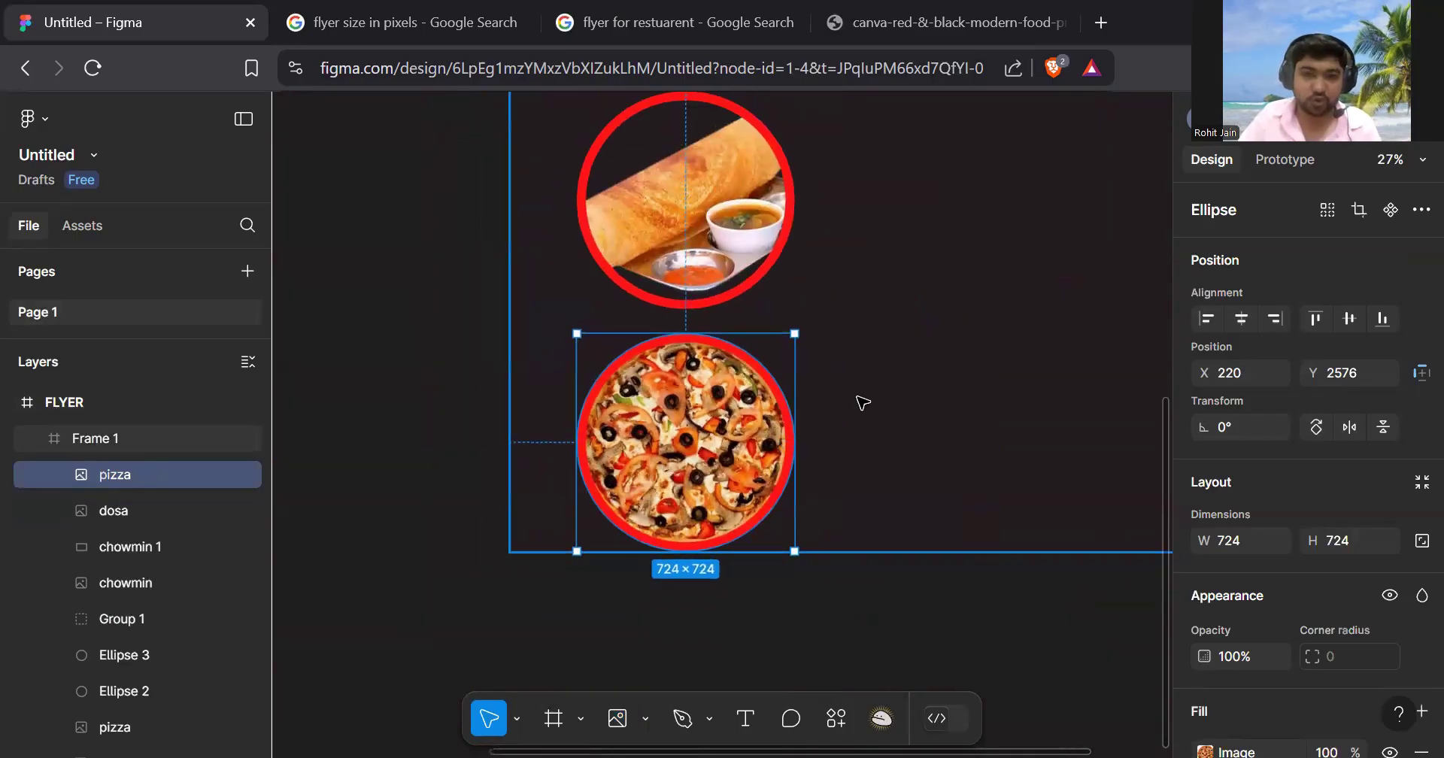
pyautogui.scroll(-2, 970, 339)
pyautogui.scroll(2, 1018, 331)
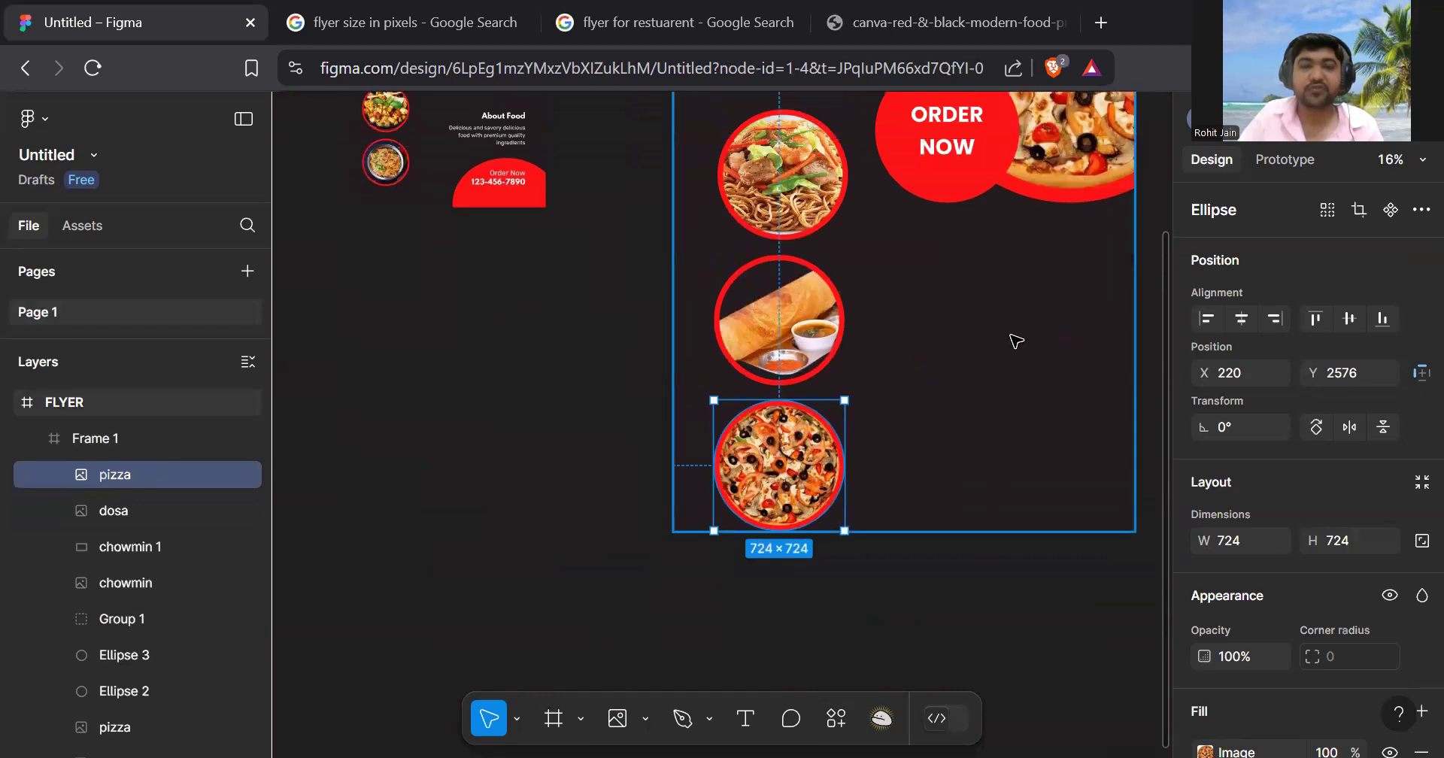
pyautogui.click(1010, 348)
pyautogui.scroll(-1, 1010, 348)
# - Drag the chowmin, dosa and pizza circles into one left-aligned column at X 167
pyautogui.scroll(5, 1007, 354)
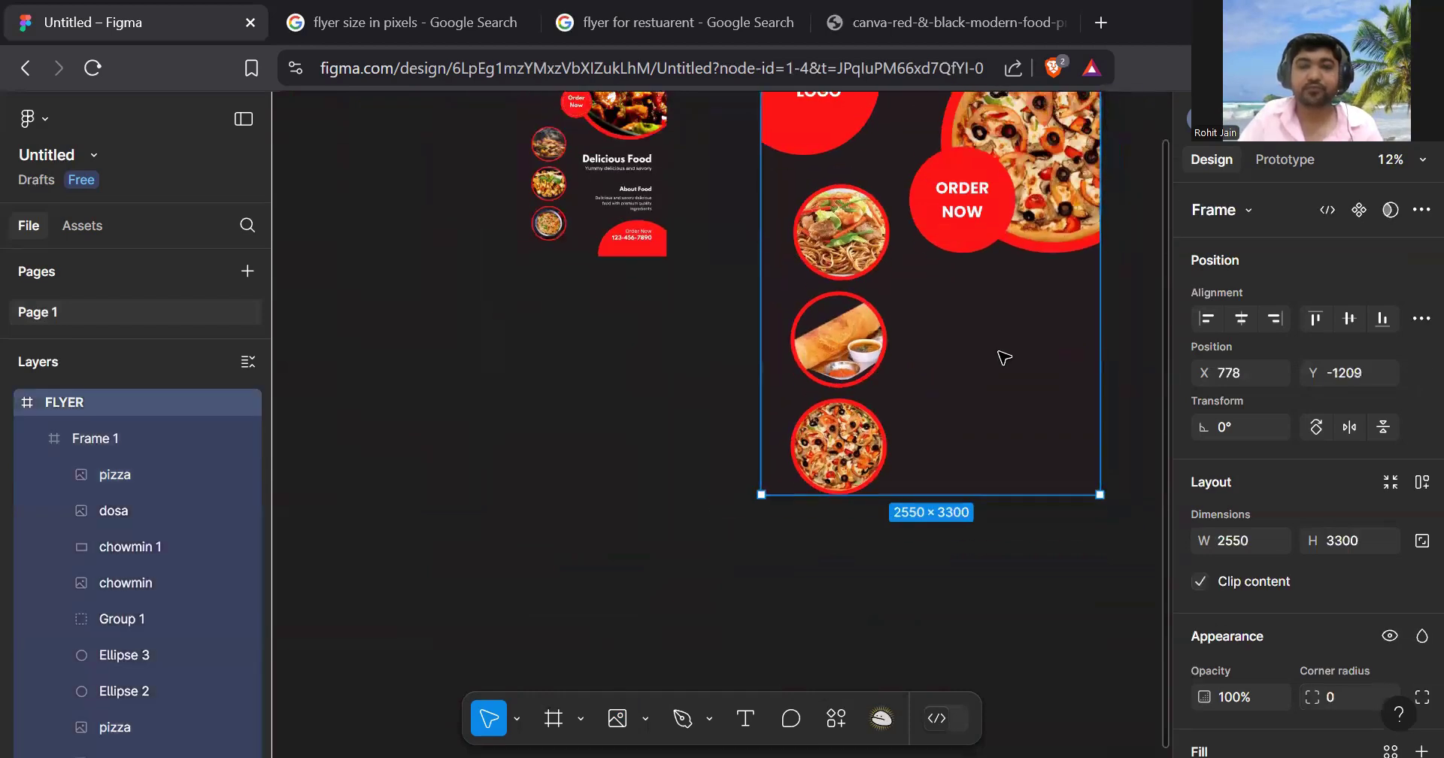
pyautogui.scroll(-1, 1004, 358)
pyautogui.hscroll(3, 827, 361)
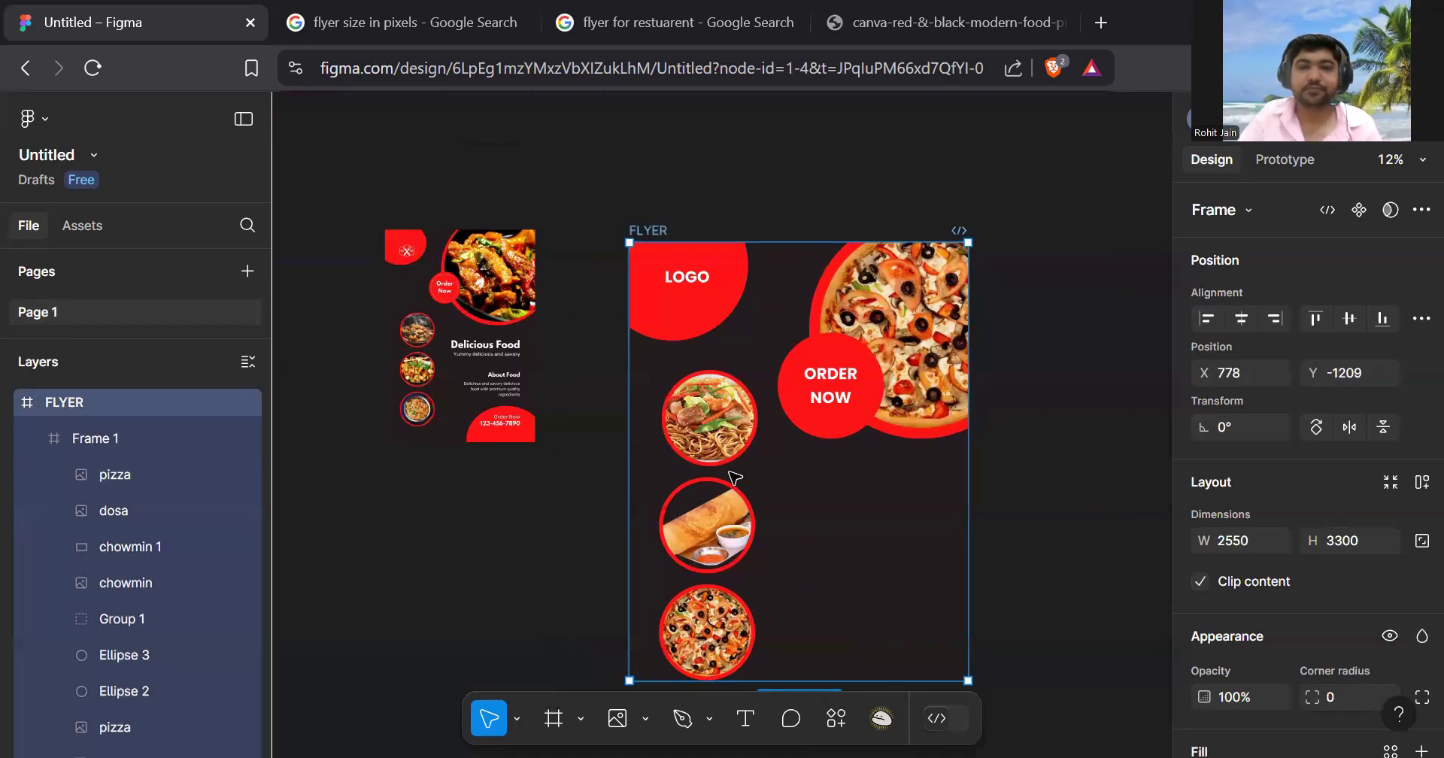
pyautogui.scroll(3, 712, 359)
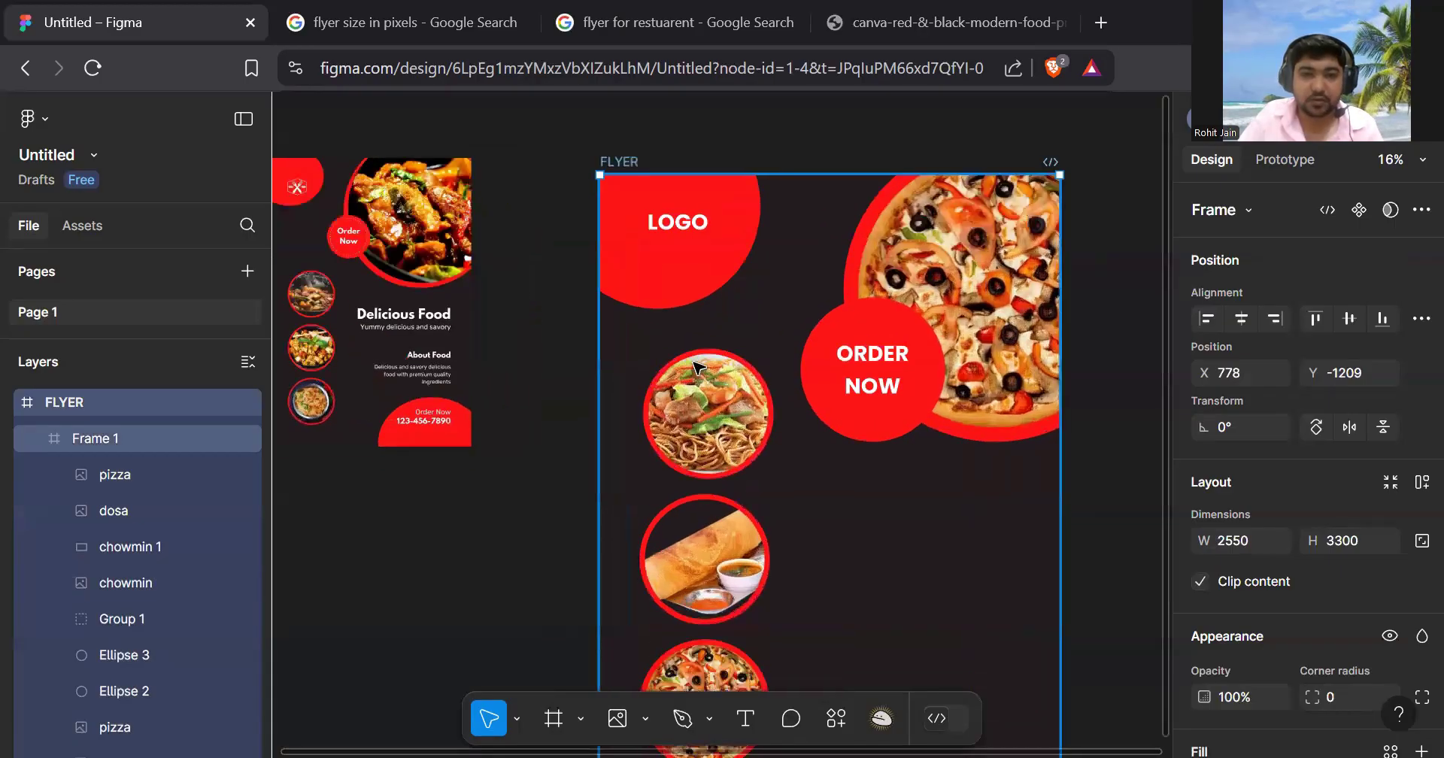
pyautogui.moveTo(707, 385); pyautogui.dragTo(696, 376)
pyautogui.click(730, 553)
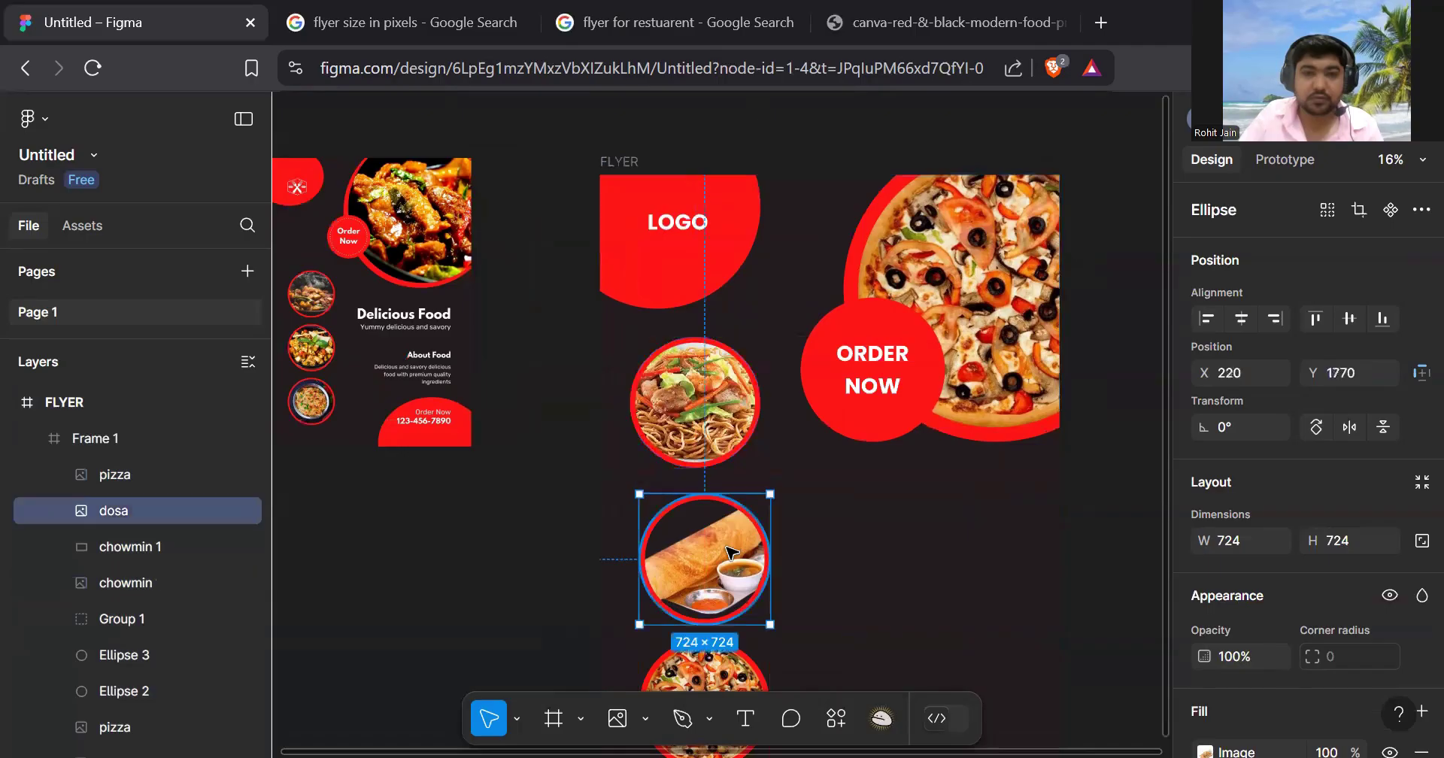
pyautogui.moveTo(730, 553); pyautogui.dragTo(722, 546)
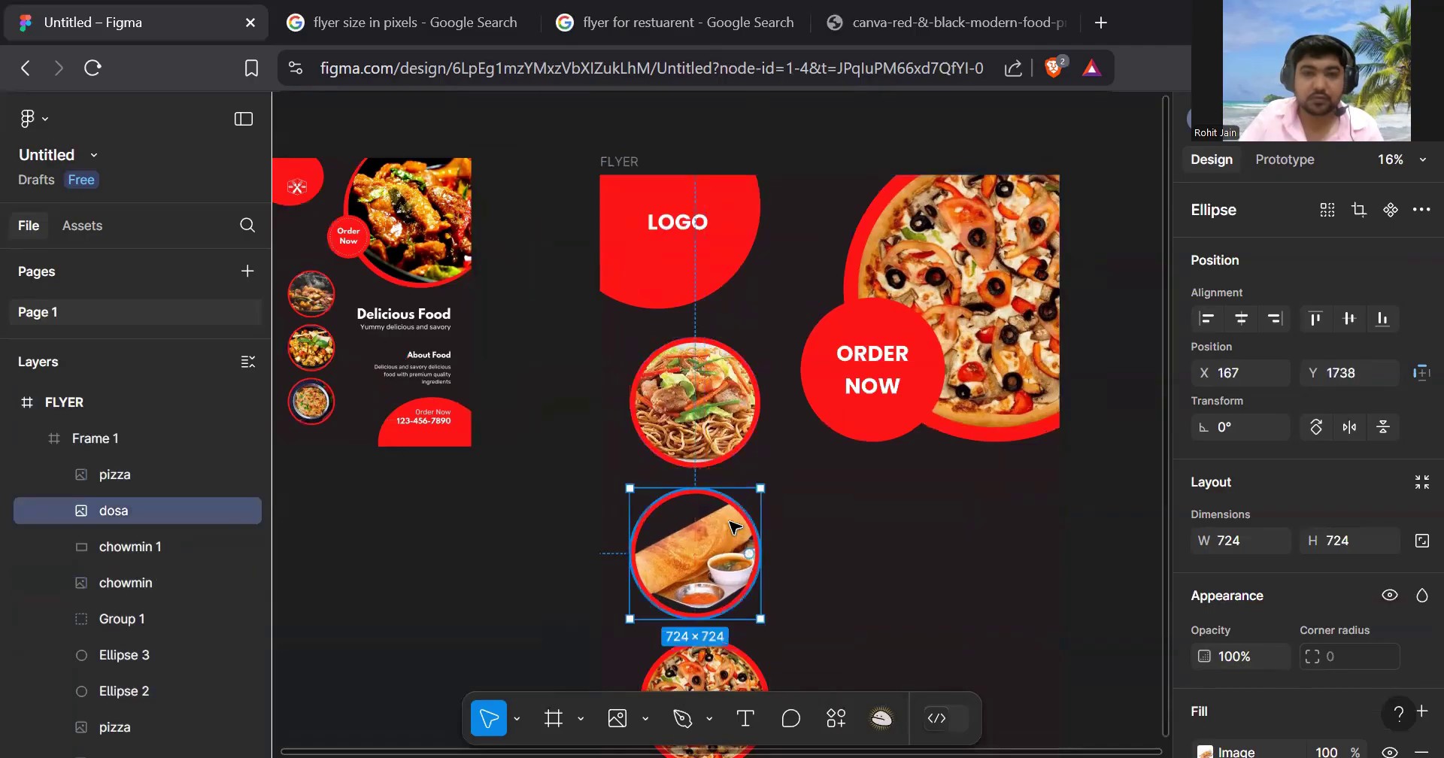
pyautogui.scroll(-3, 729, 478)
pyautogui.doubleClick(724, 464)
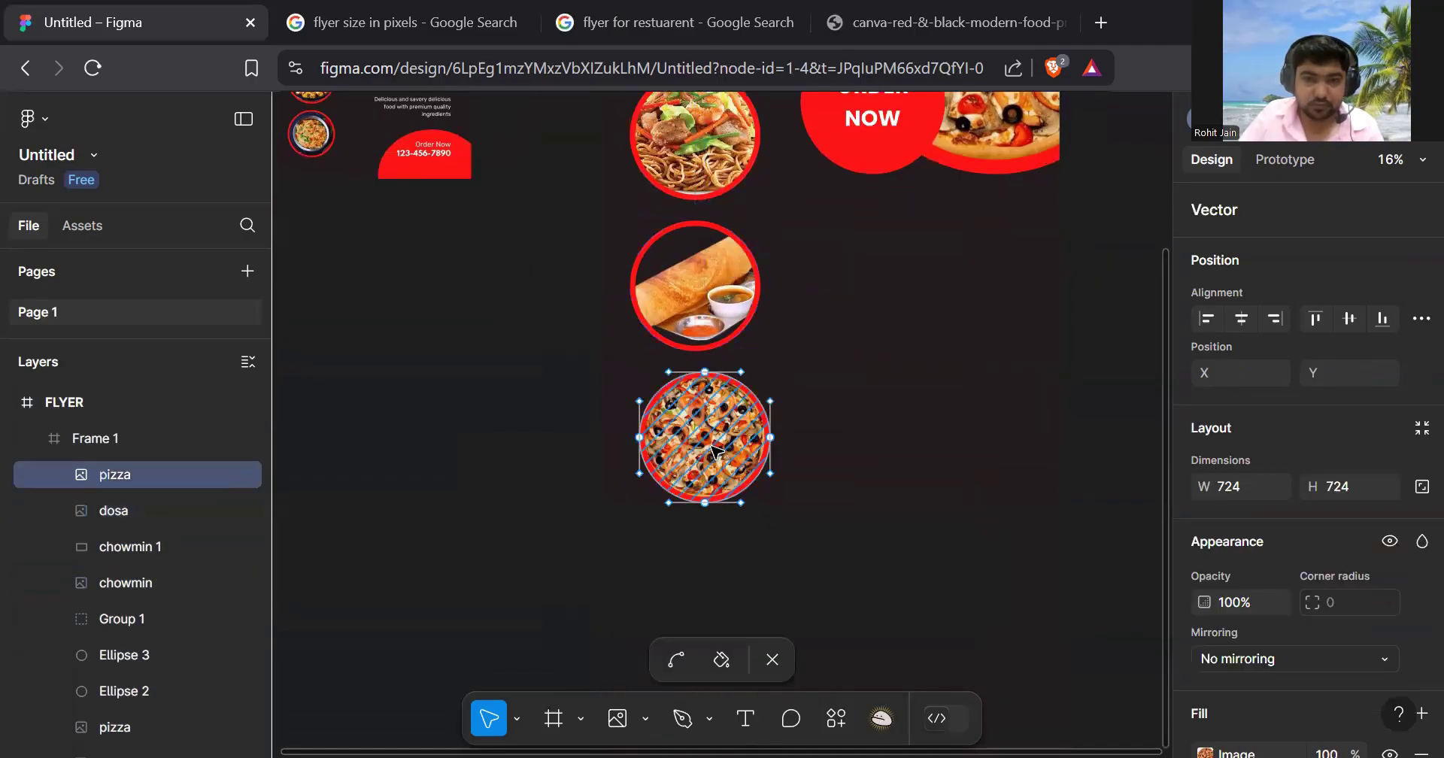
pyautogui.press('Escape')
pyautogui.moveTo(715, 444); pyautogui.dragTo(704, 435)
# - Nudge the dosa and pizza circles up so the column spacing is even
pyautogui.scroll(5, 699, 483)
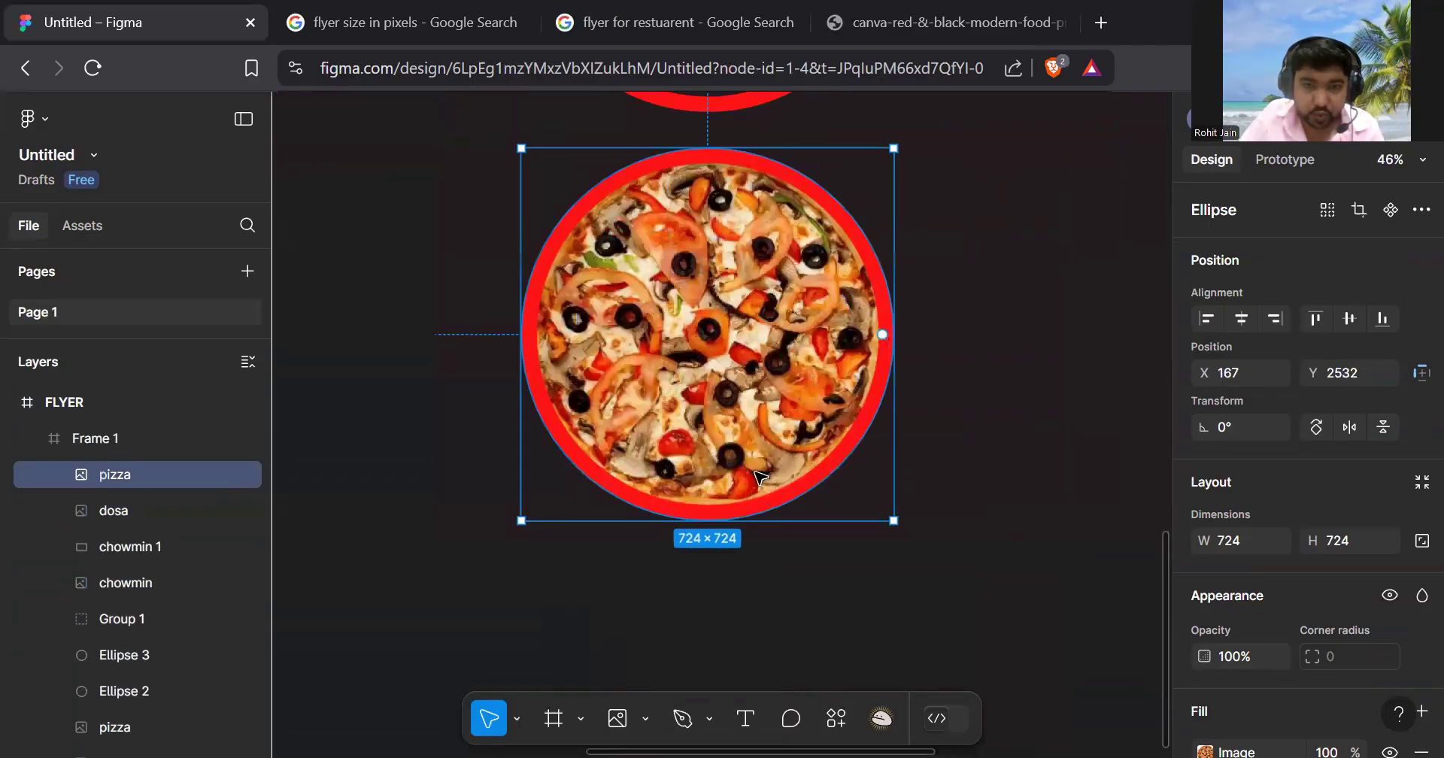
pyautogui.scroll(-3, 710, 430)
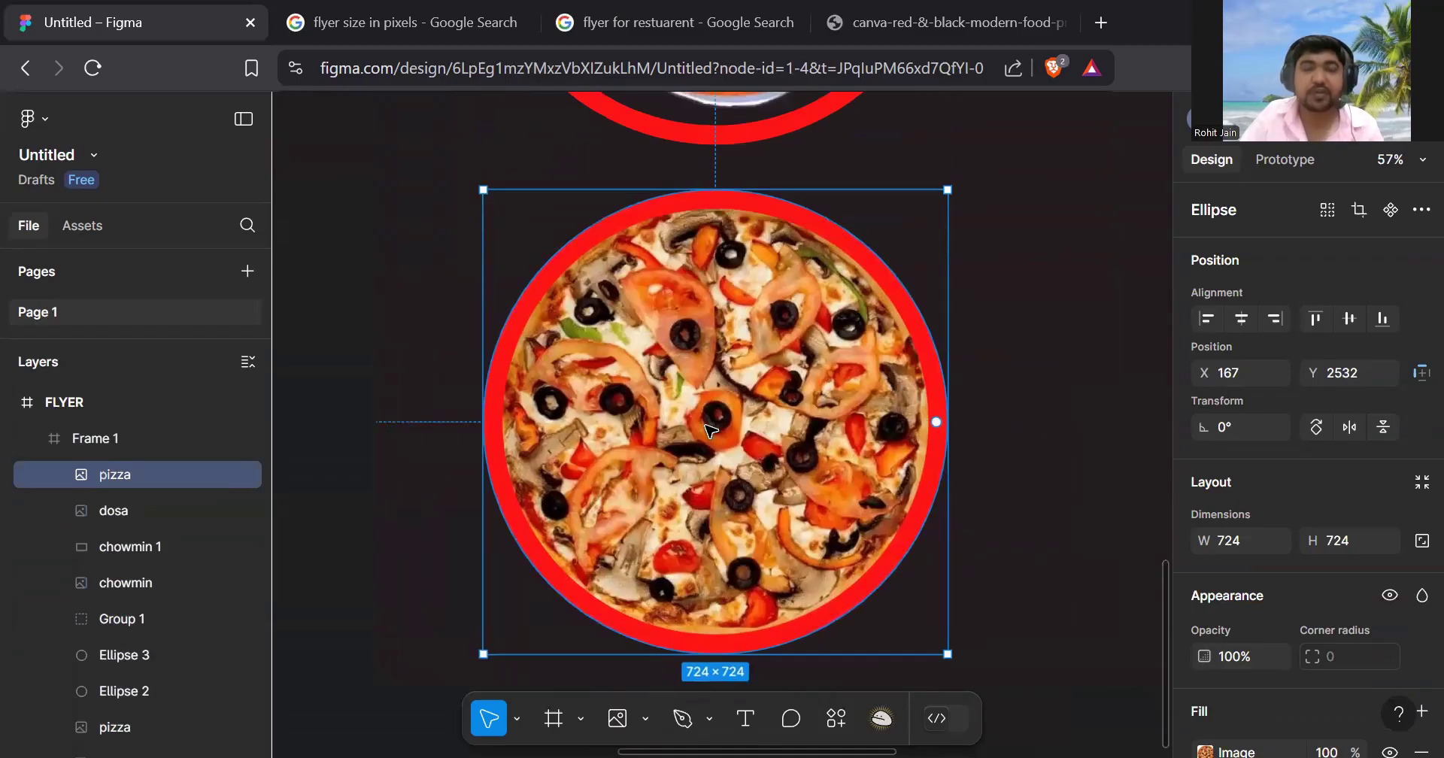
pyautogui.scroll(-4, 710, 430)
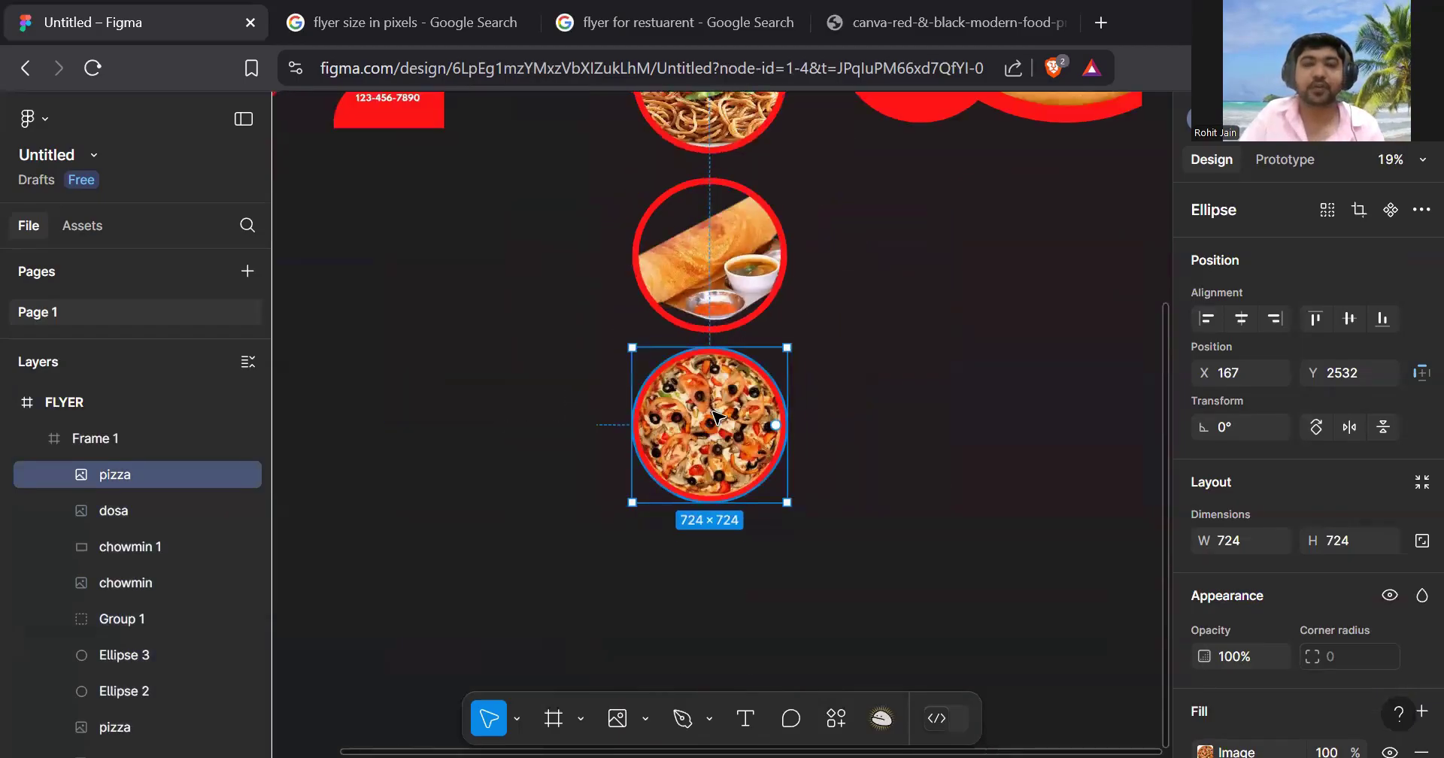
pyautogui.scroll(4, 722, 414)
pyautogui.scroll(-2, 790, 406)
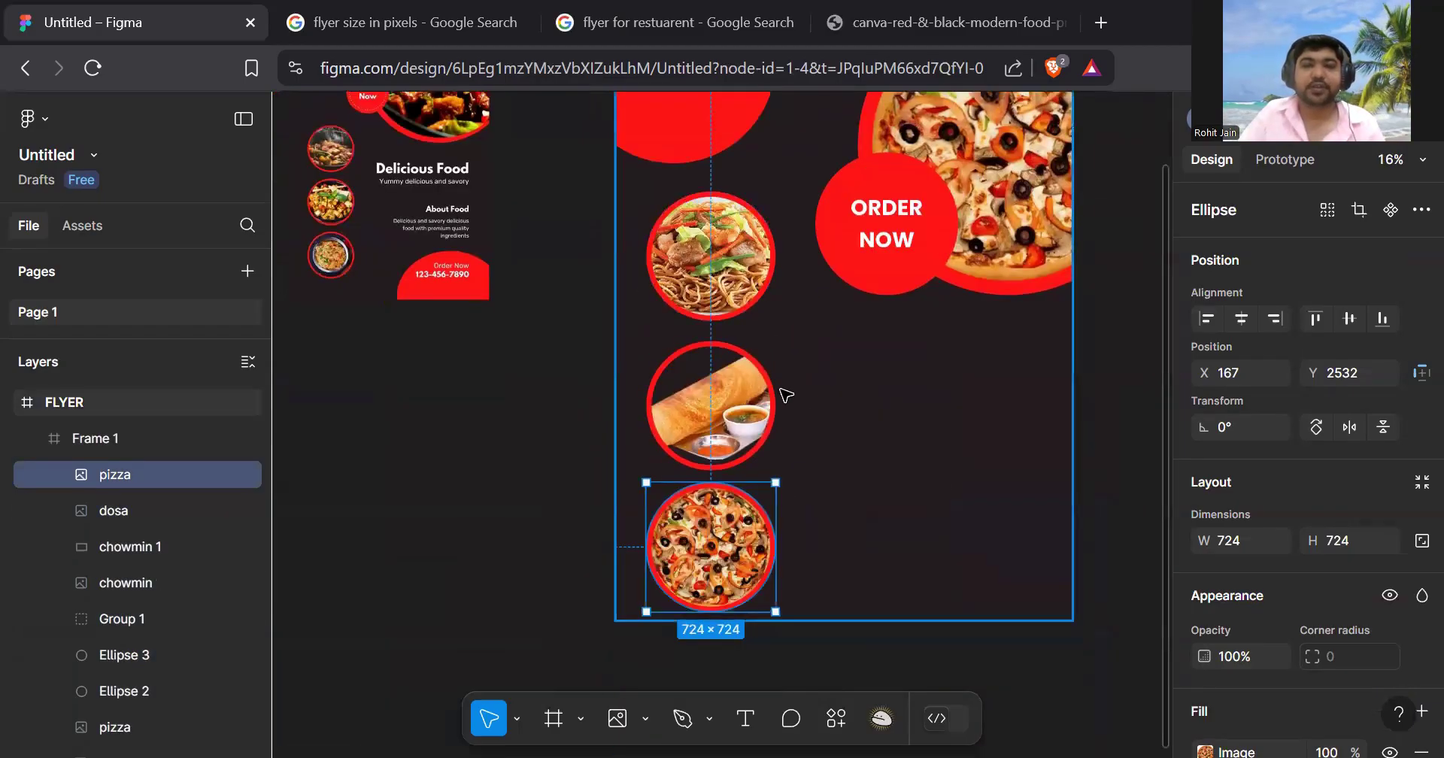
pyautogui.click(722, 397)
pyautogui.moveTo(716, 386); pyautogui.dragTo(727, 389)
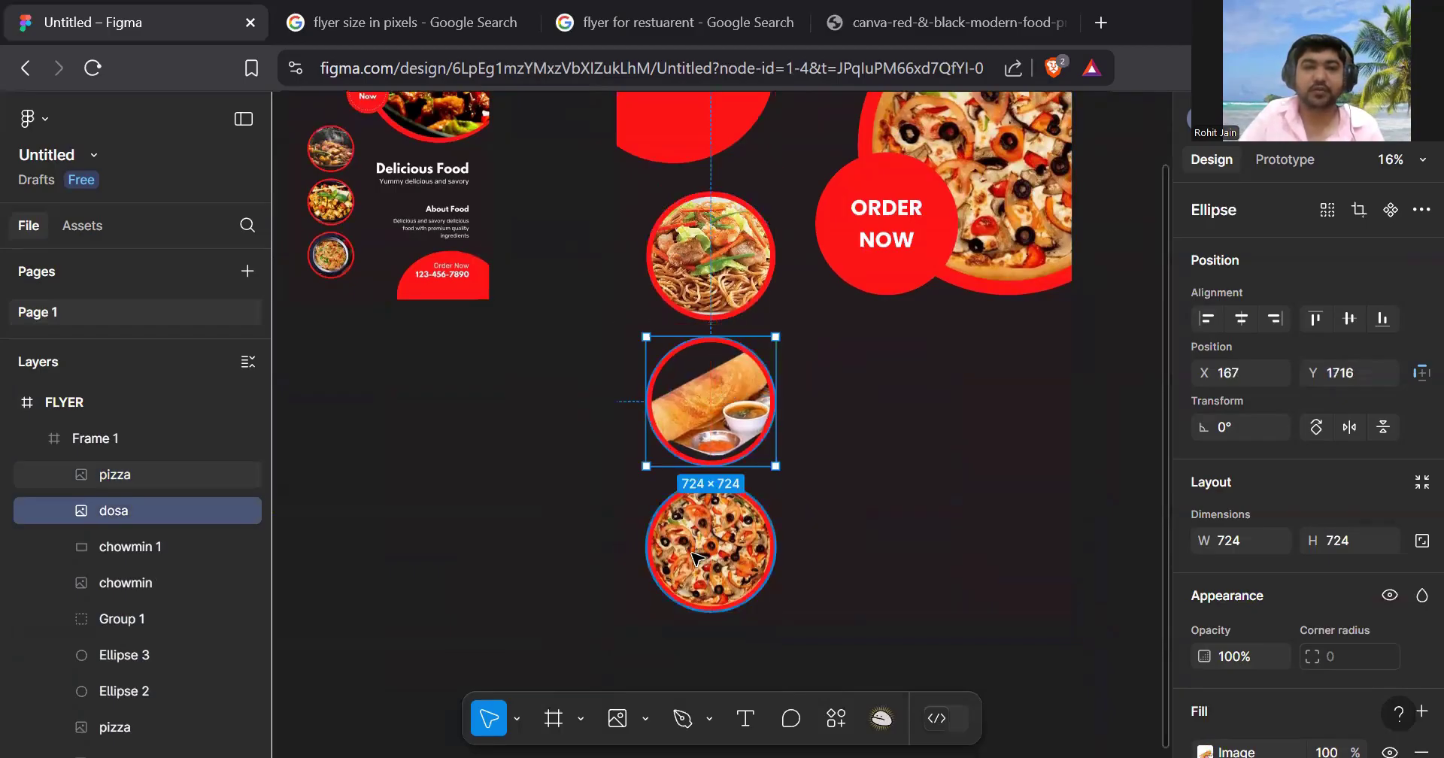
pyautogui.click(714, 562)
pyautogui.moveTo(715, 563); pyautogui.dragTo(714, 561)
pyautogui.click(919, 456)
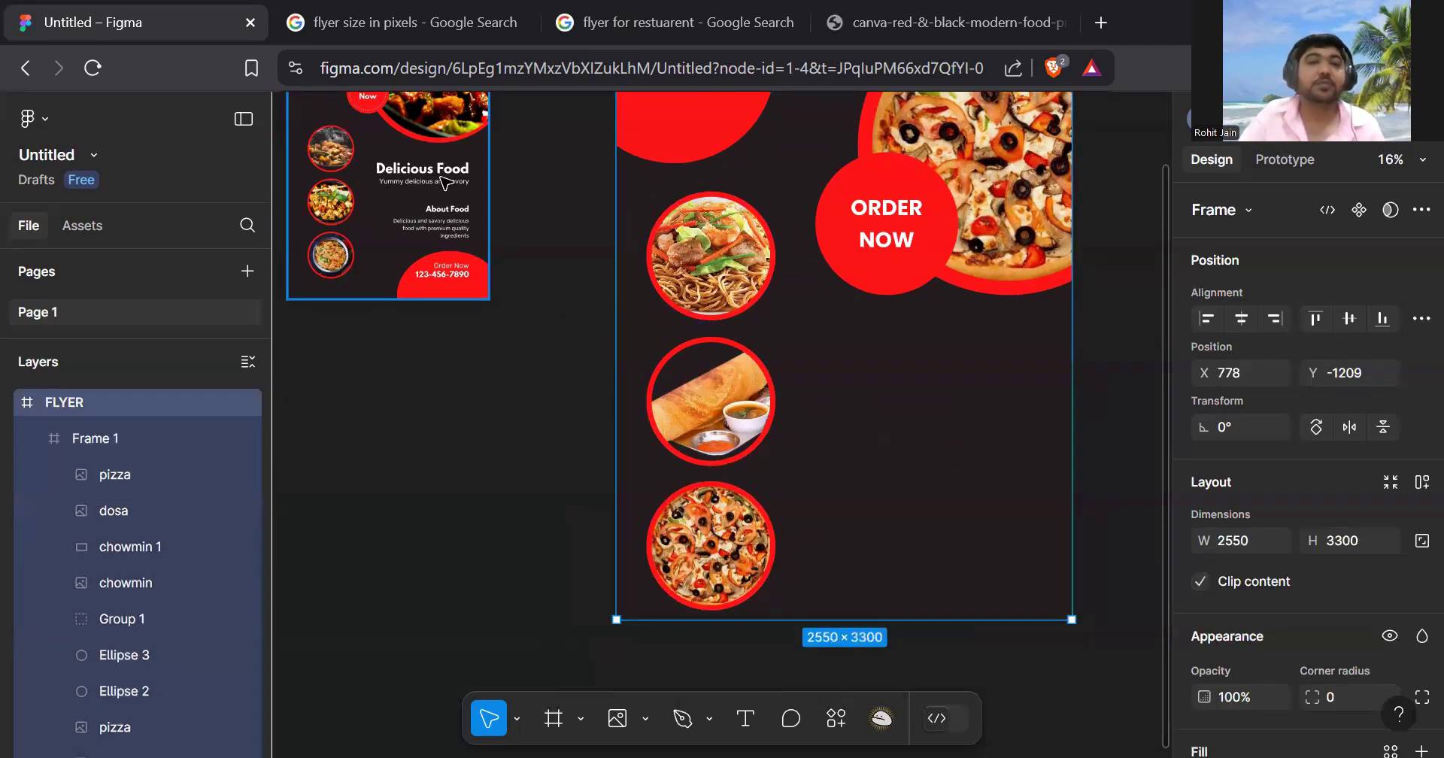
pyautogui.scroll(3, 436, 194)
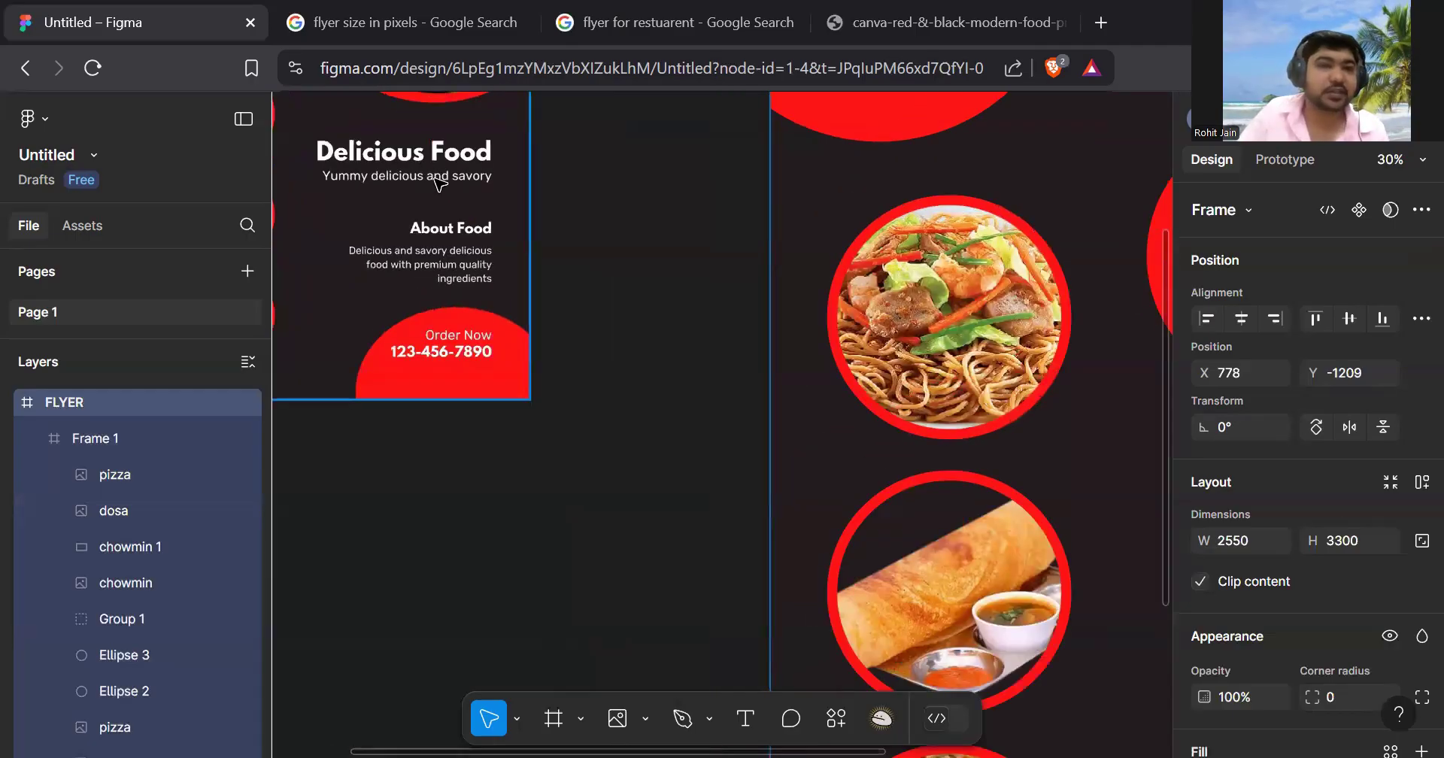
pyautogui.scroll(-5, 972, 305)
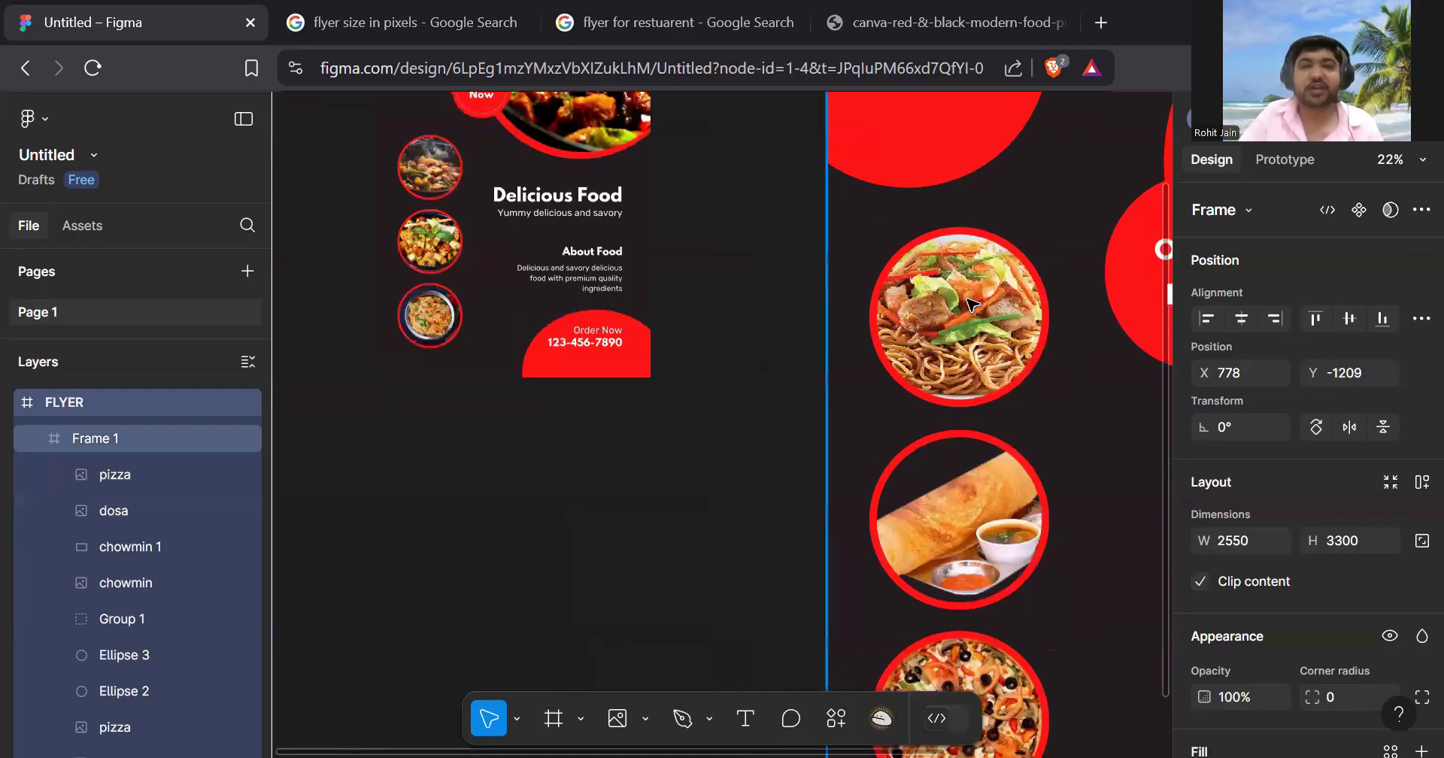
pyautogui.hscroll(4, 972, 304)
pyautogui.scroll(2, 691, 267)
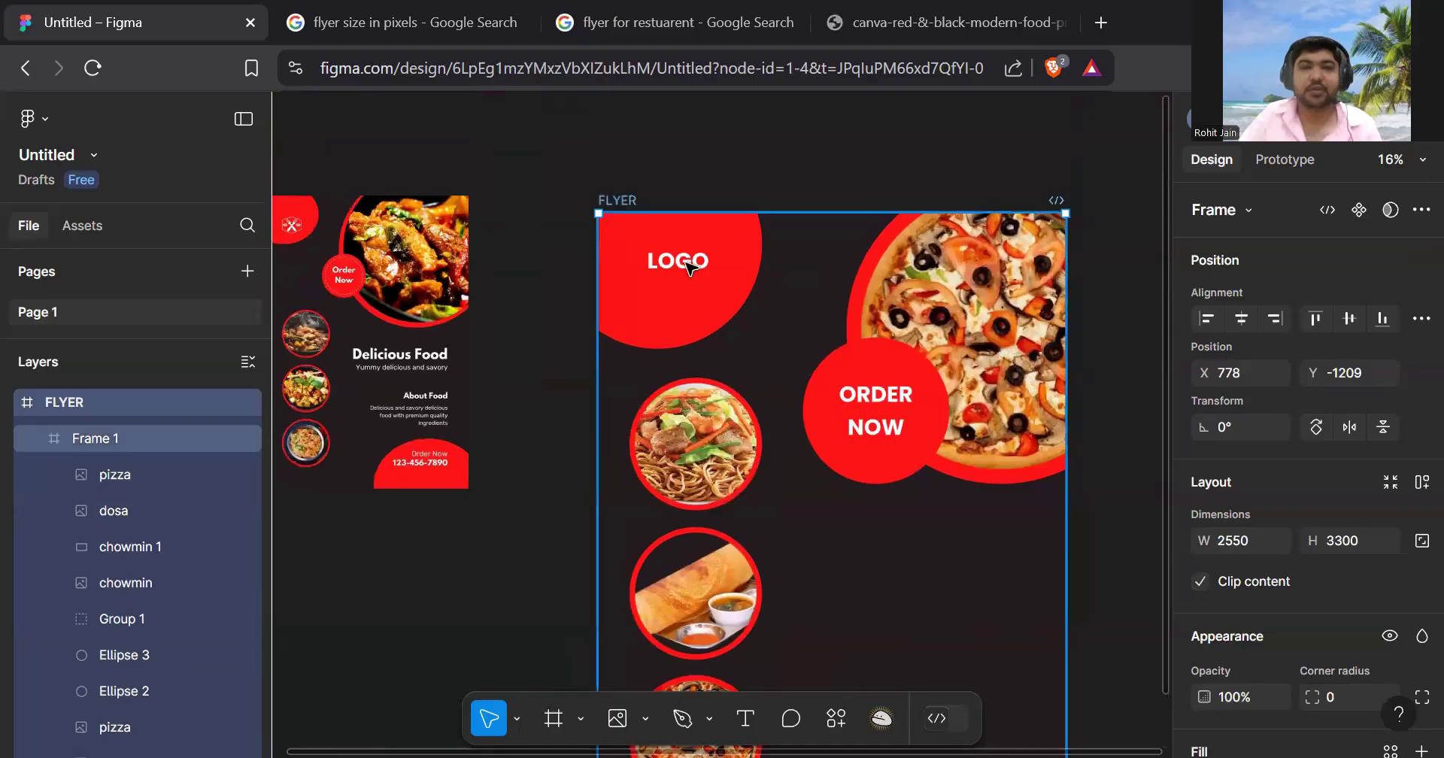
pyautogui.click(695, 268)
# - Copy the LOGO text below ORDER NOW and change it to 'Delicious Food'
pyautogui.moveTo(686, 263); pyautogui.dragTo(879, 518)
pyautogui.scroll(-1, 961, 446)
pyautogui.scroll(-1, 948, 438)
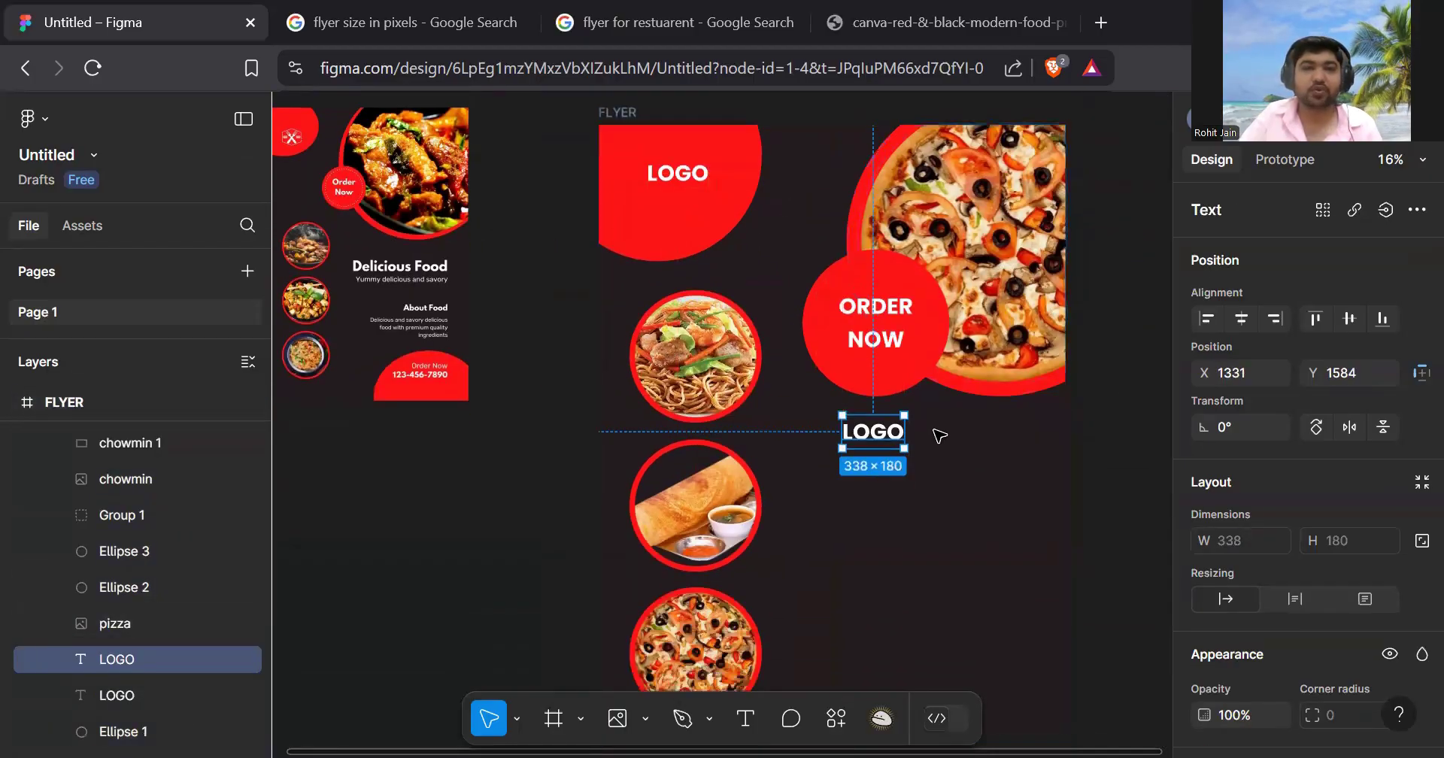
pyautogui.hscroll(2, 935, 431)
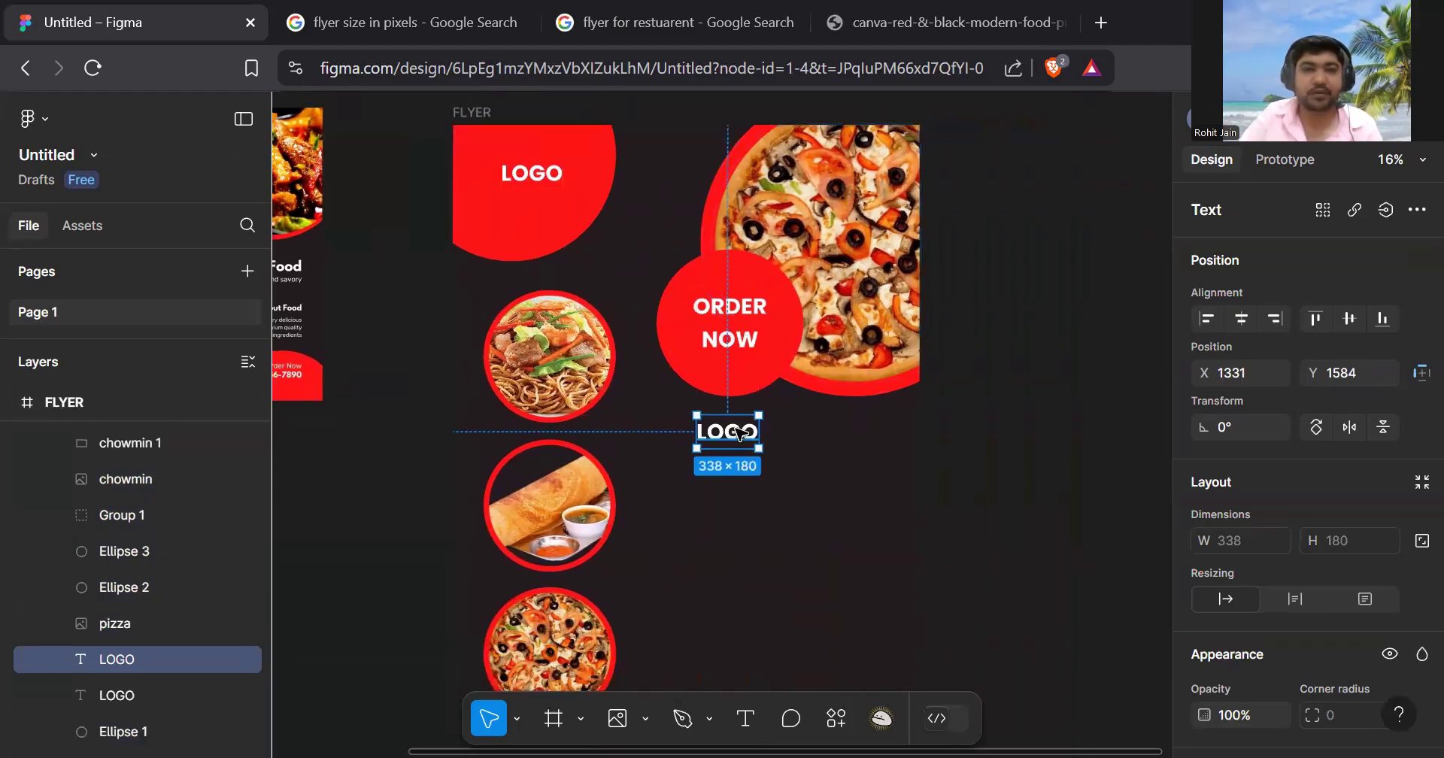
pyautogui.moveTo(751, 436); pyautogui.dragTo(750, 448)
pyautogui.doubleClick(749, 446)
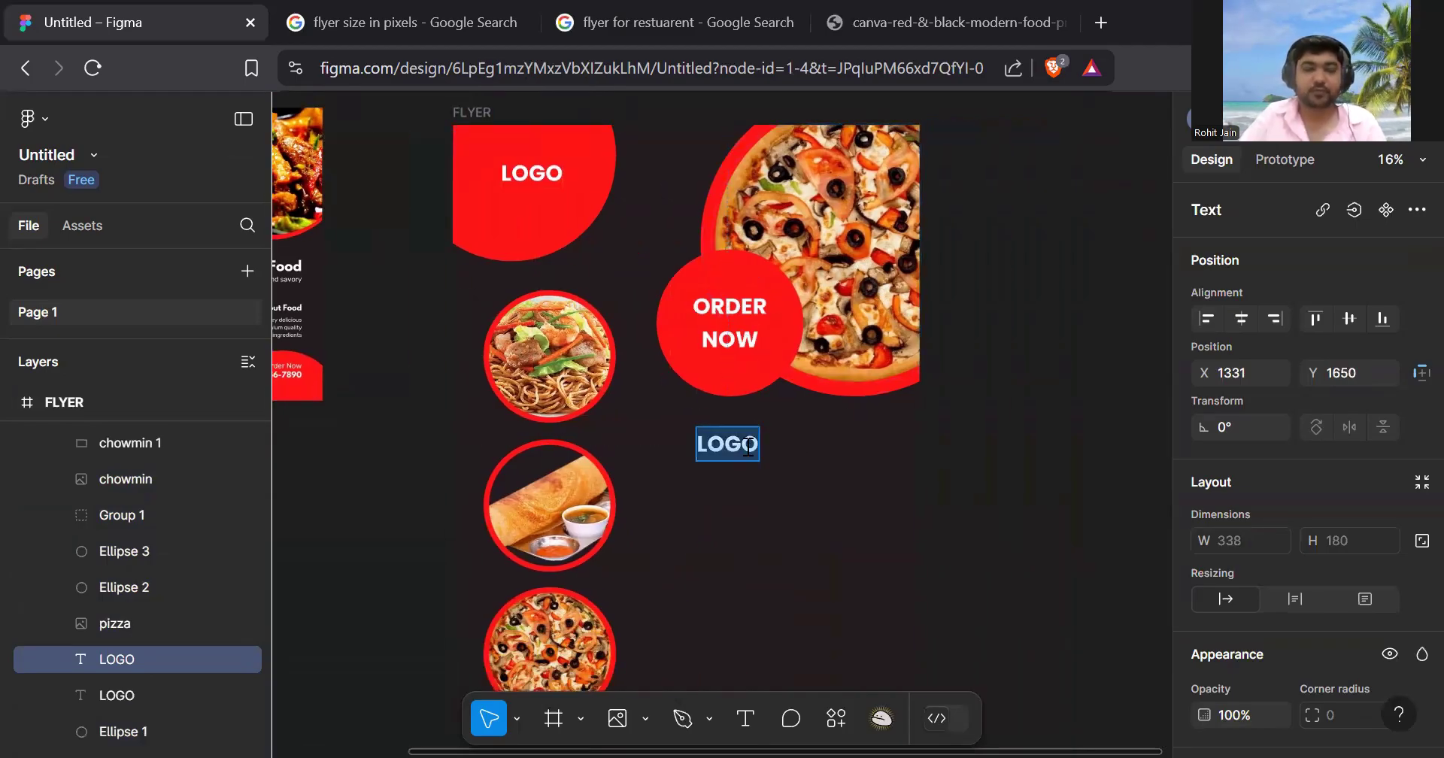
pyautogui.write('Delicious Food')
pyautogui.press('Escape')
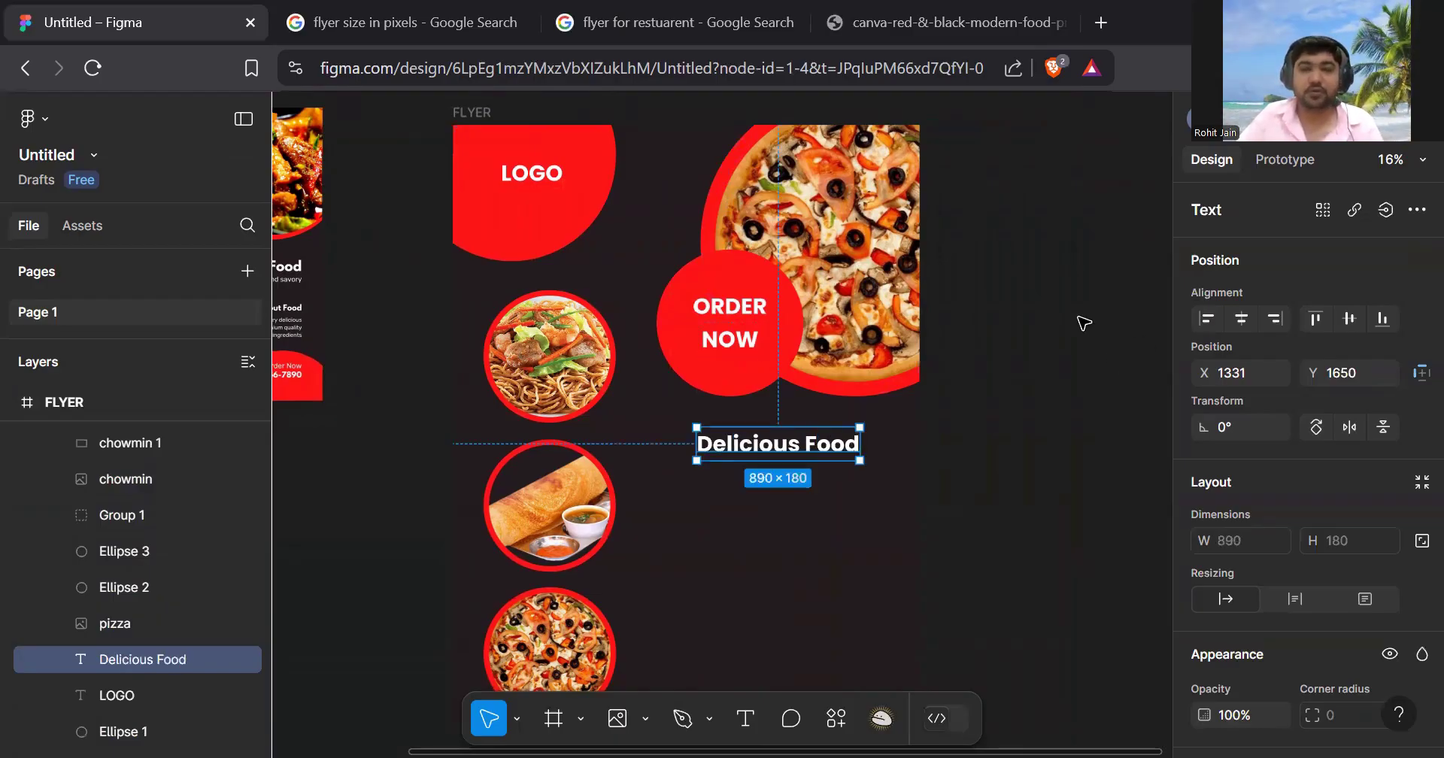
# - Move the Delicious Food heading left and down beside the dosa image
pyautogui.click(1083, 319)
pyautogui.click(780, 457)
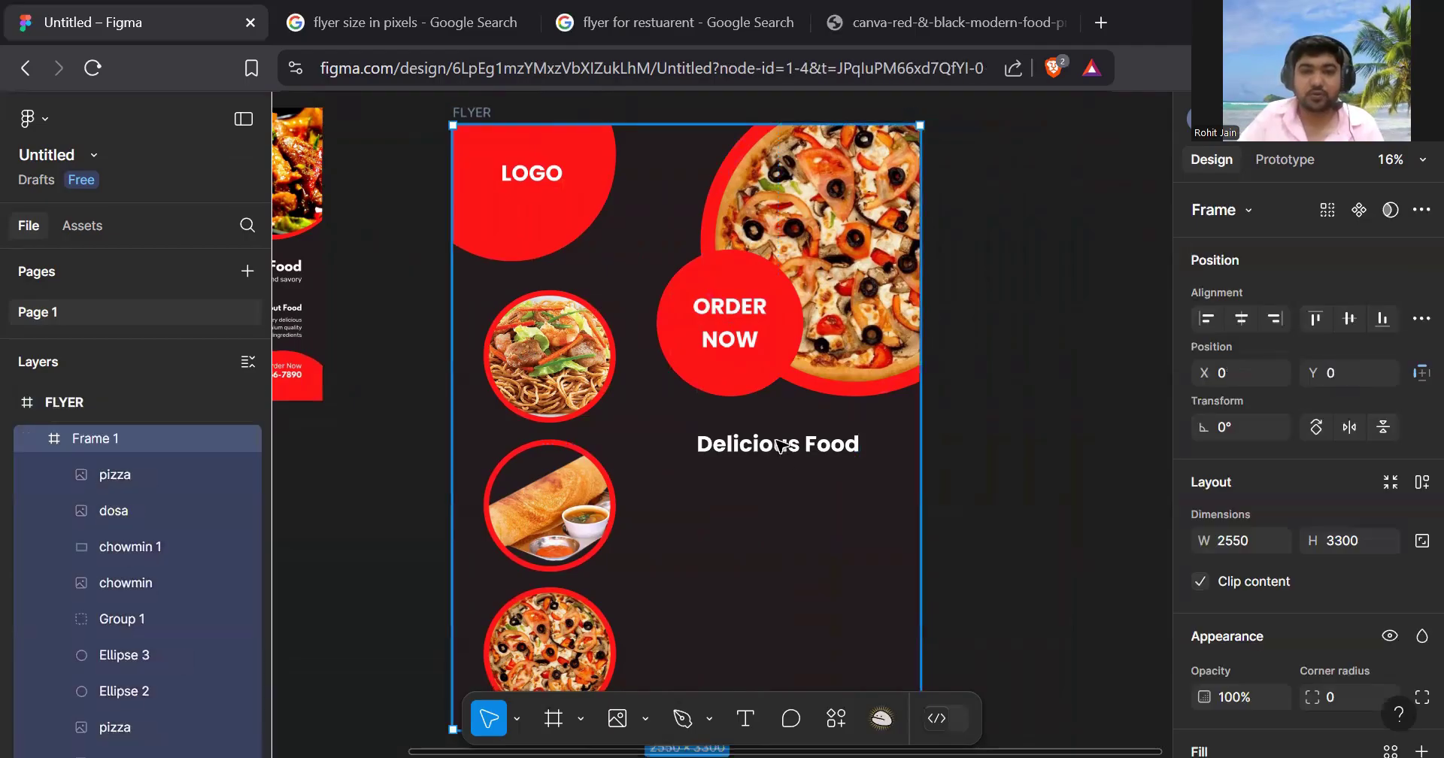
pyautogui.click(784, 445)
pyautogui.moveTo(782, 454); pyautogui.dragTo(759, 459)
pyautogui.click(1101, 355)
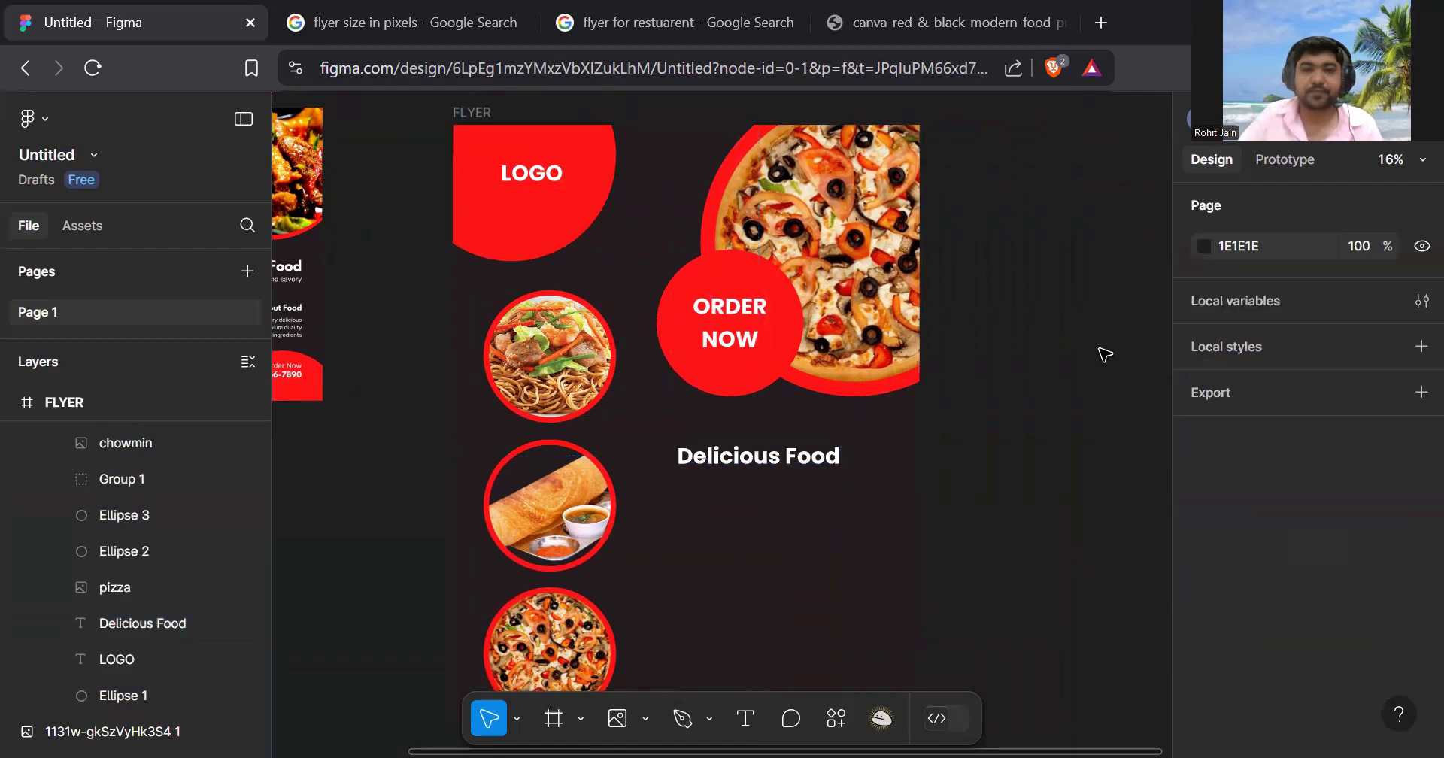
pyautogui.scroll(-3, 993, 349)
pyautogui.hscroll(-3, 983, 348)
pyautogui.scroll(3, 513, 218)
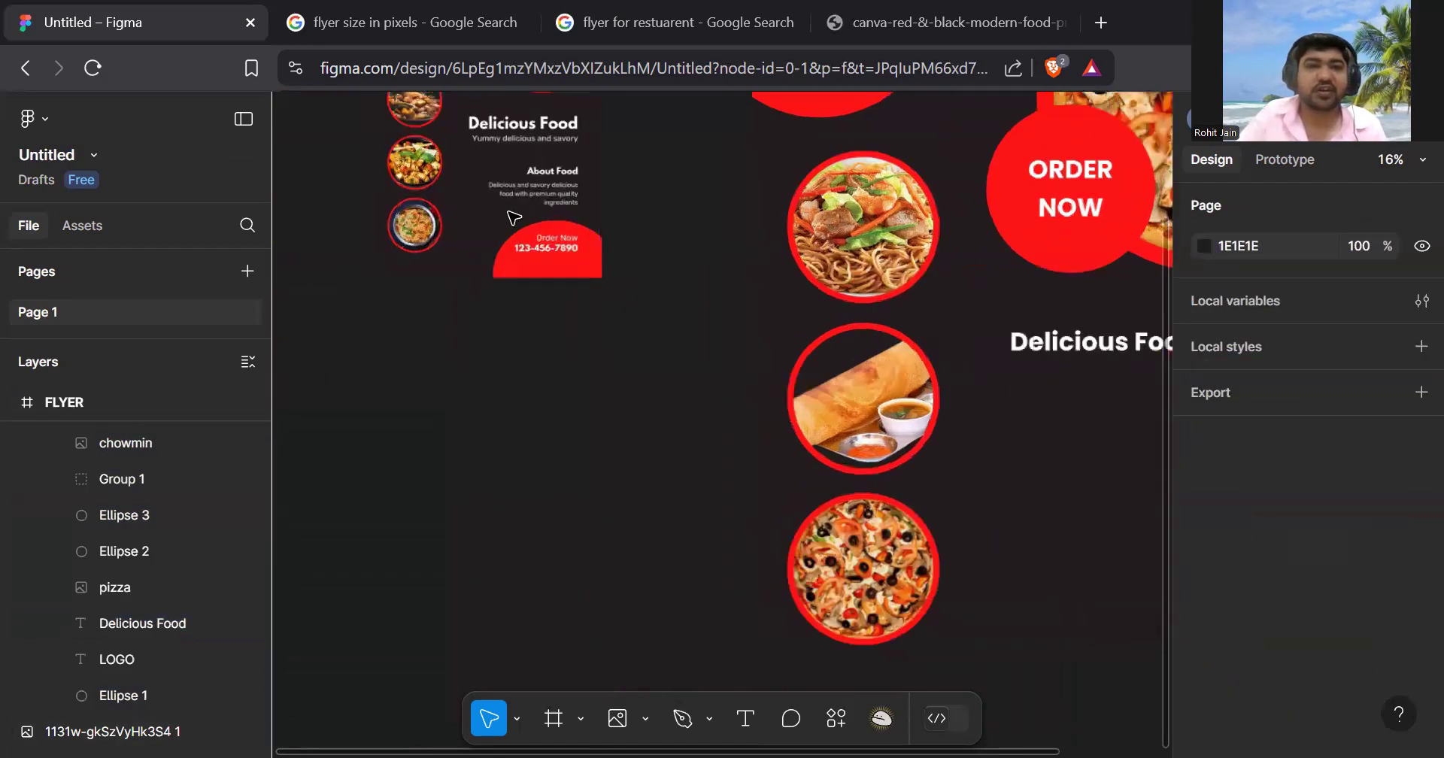
pyautogui.scroll(2, 514, 218)
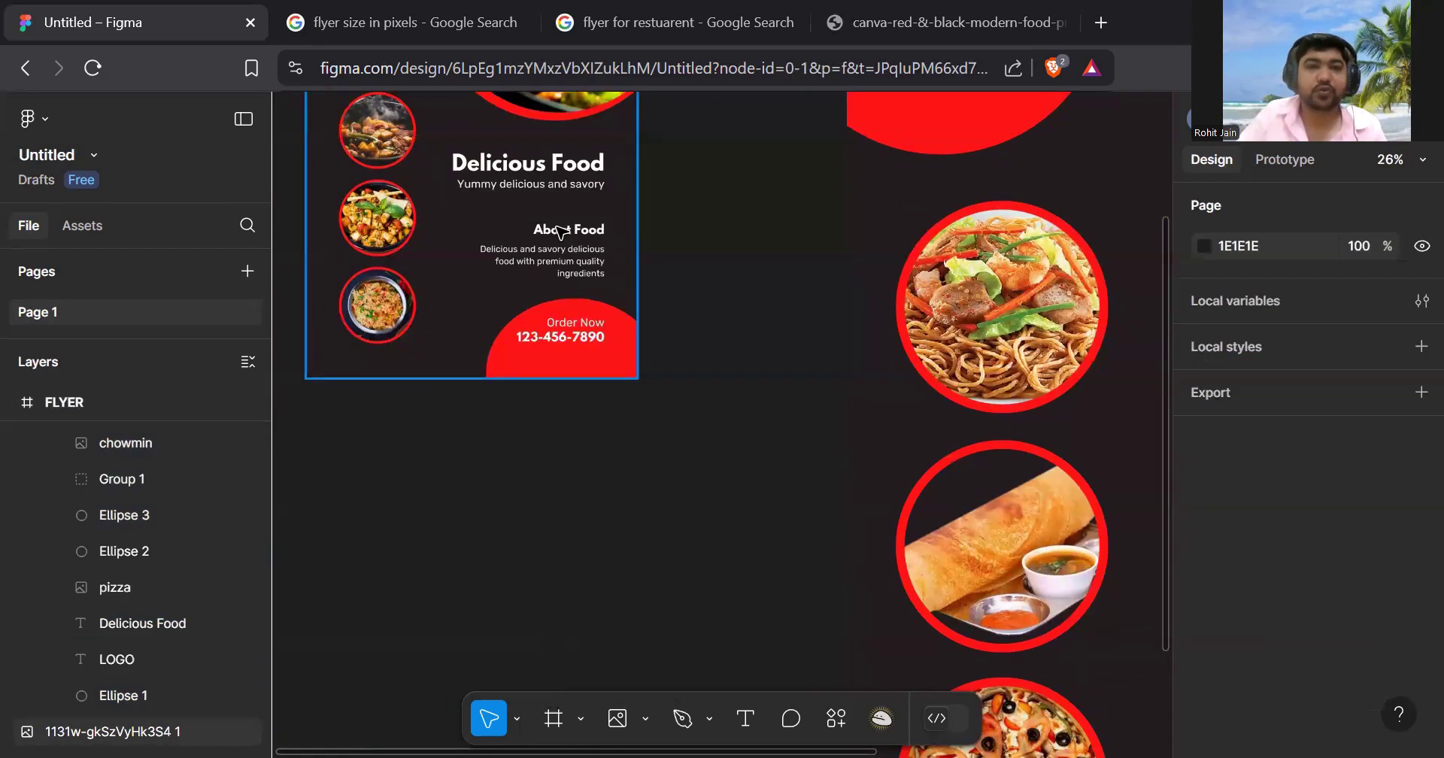
pyautogui.hscroll(6, 556, 241)
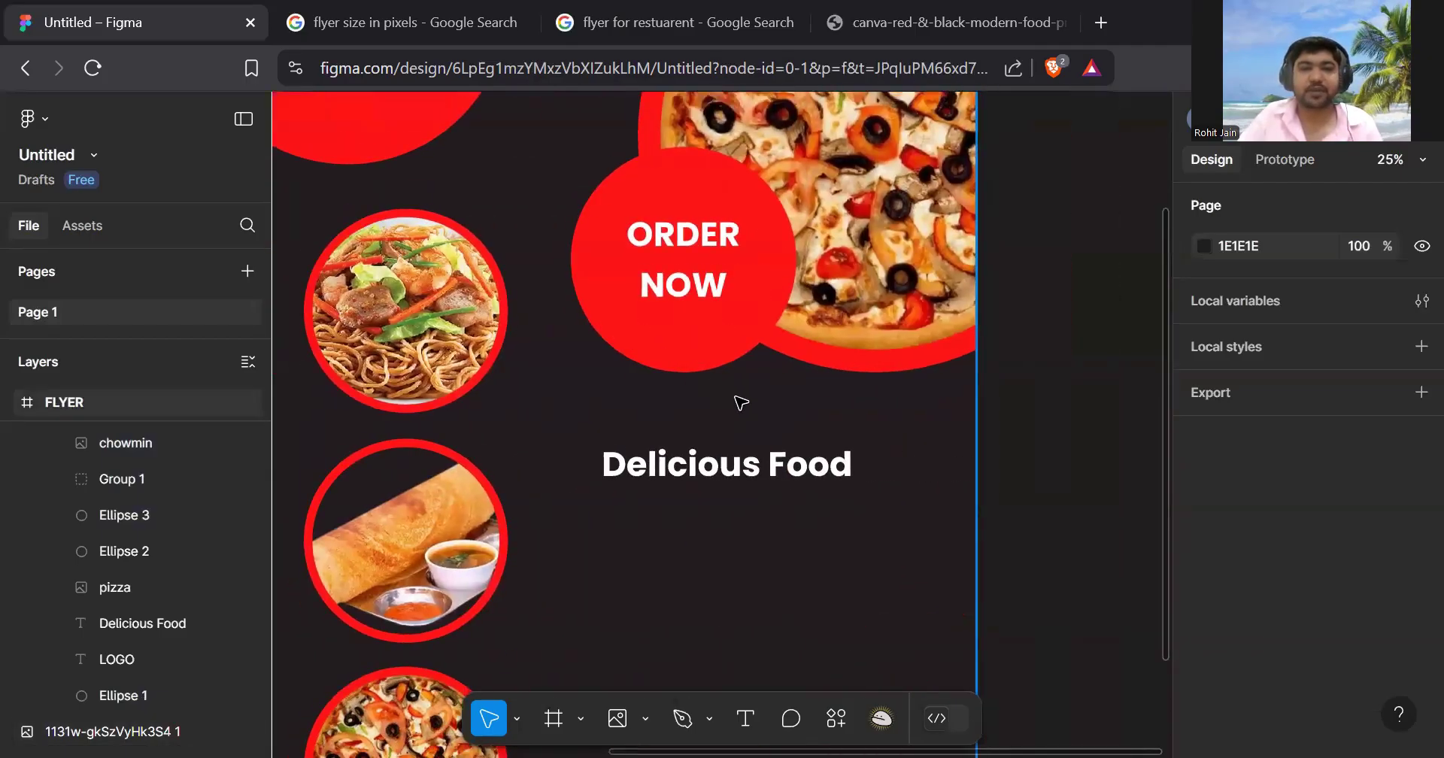
pyautogui.scroll(-5, 741, 403)
pyautogui.click(722, 298)
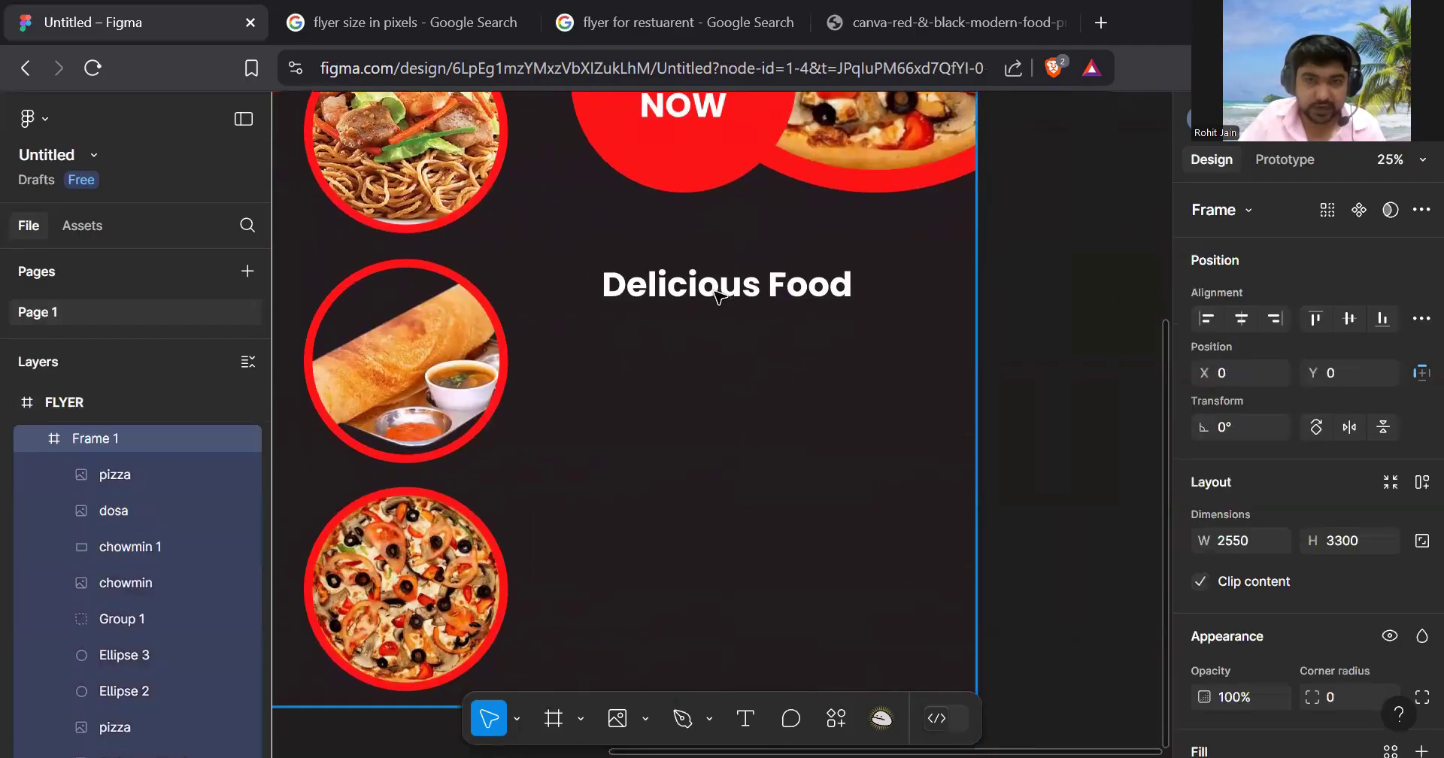
pyautogui.click(714, 289)
# - Duplicate the heading below it, retype it as 'Yummy delicious food', font size 100
pyautogui.keyDown('alt'); pyautogui.moveTo(715, 289); pyautogui.dragTo(713, 354); pyautogui.keyUp('alt')
pyautogui.doubleClick(711, 350)
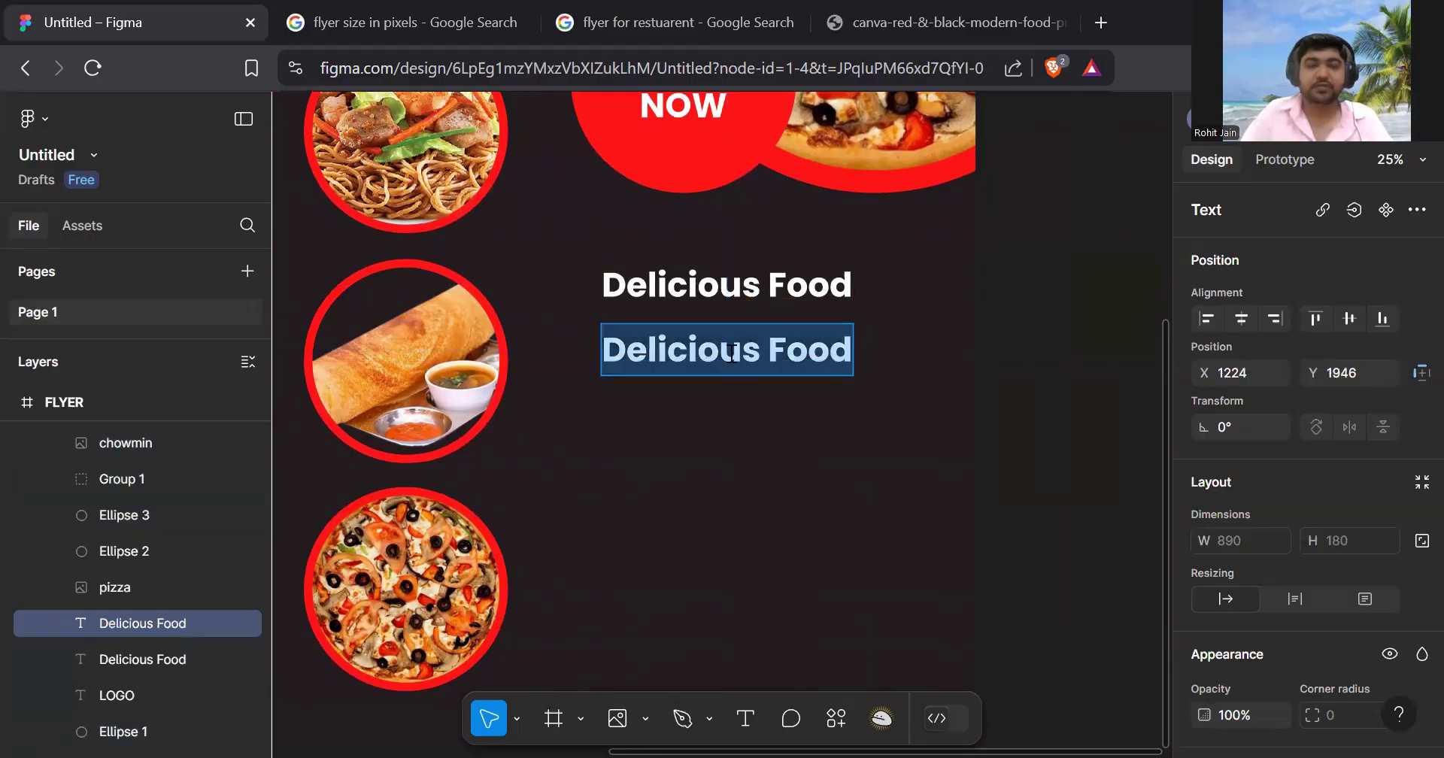
pyautogui.write('Yummy')
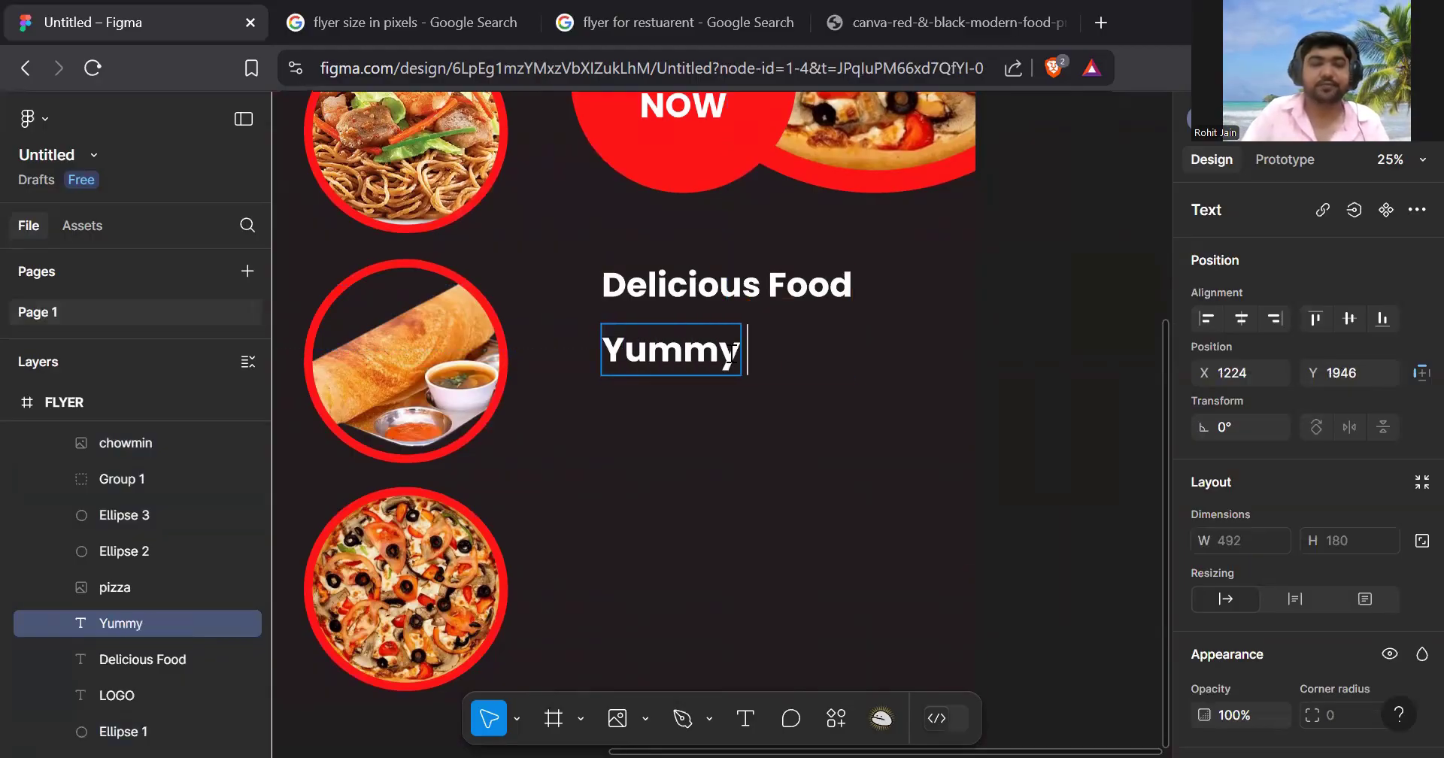
pyautogui.write(' delicious')
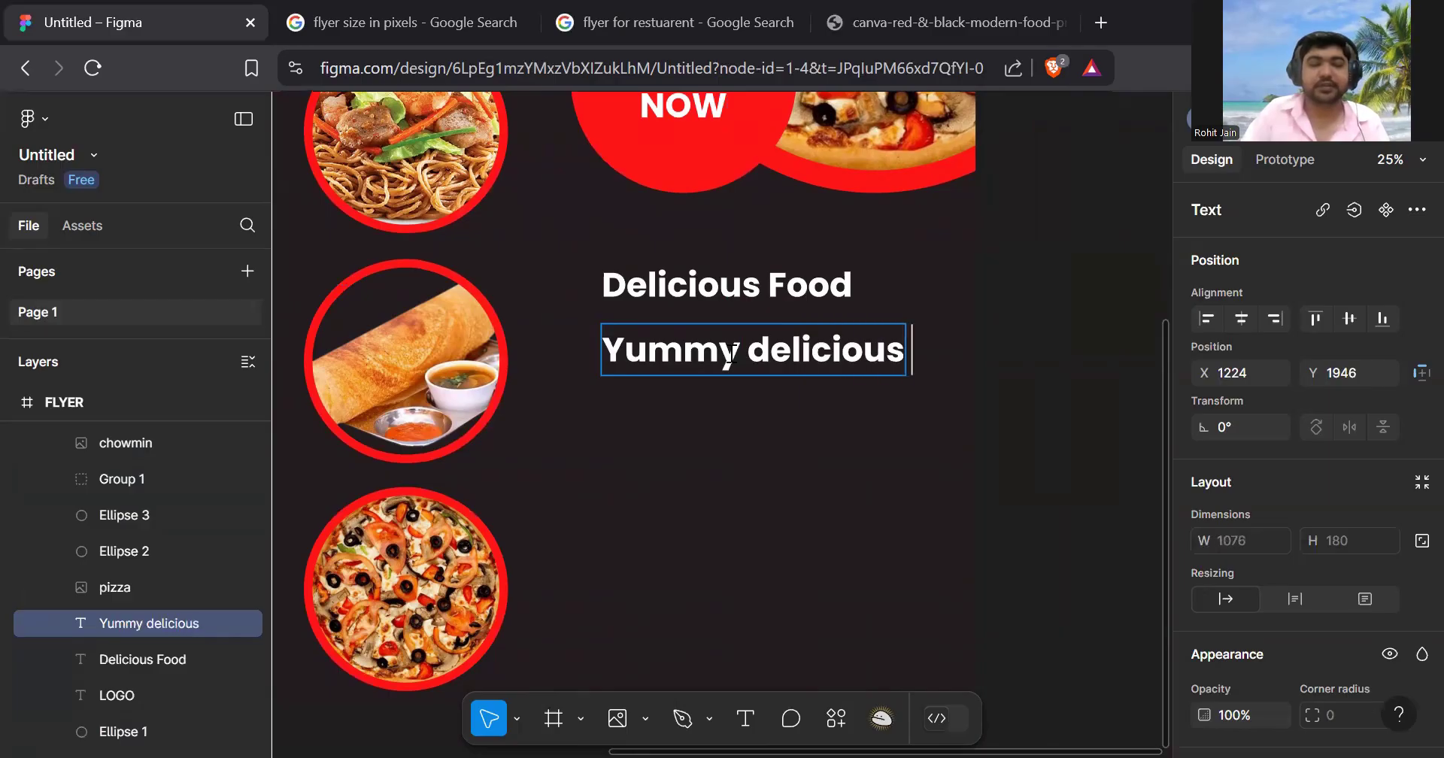
pyautogui.write(' food')
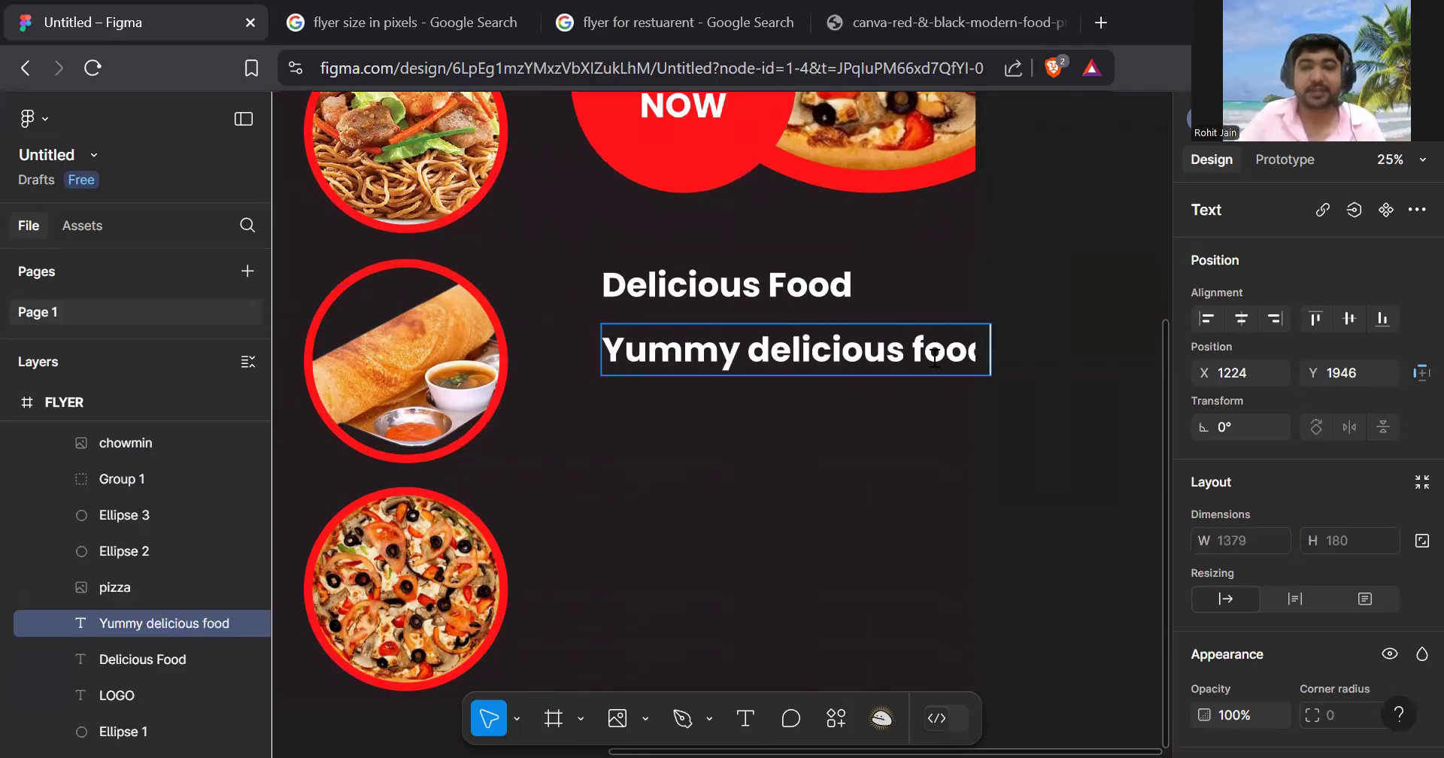
pyautogui.hotkey('ctrl', 'a')
pyautogui.scroll(-5, 1303, 400)
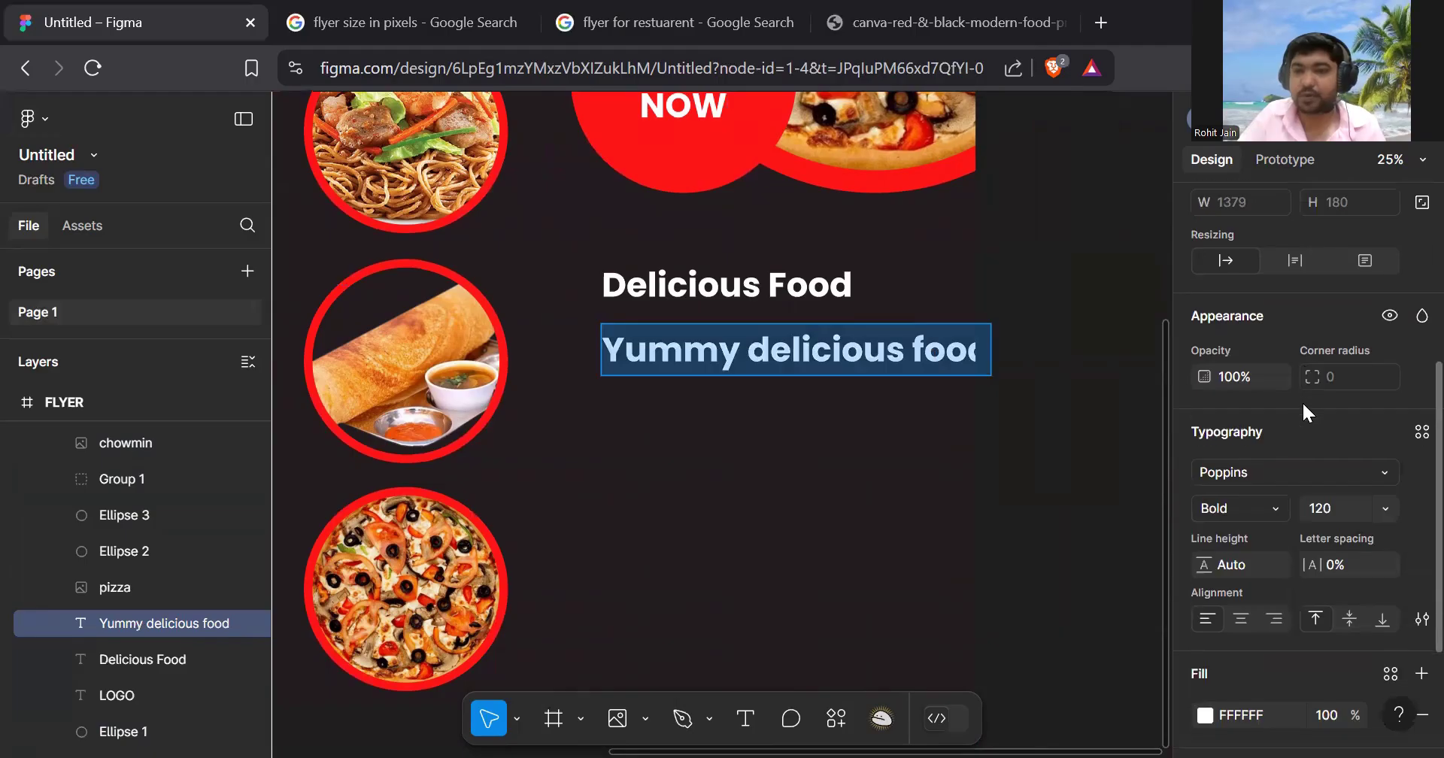
pyautogui.scroll(3, 1365, 376)
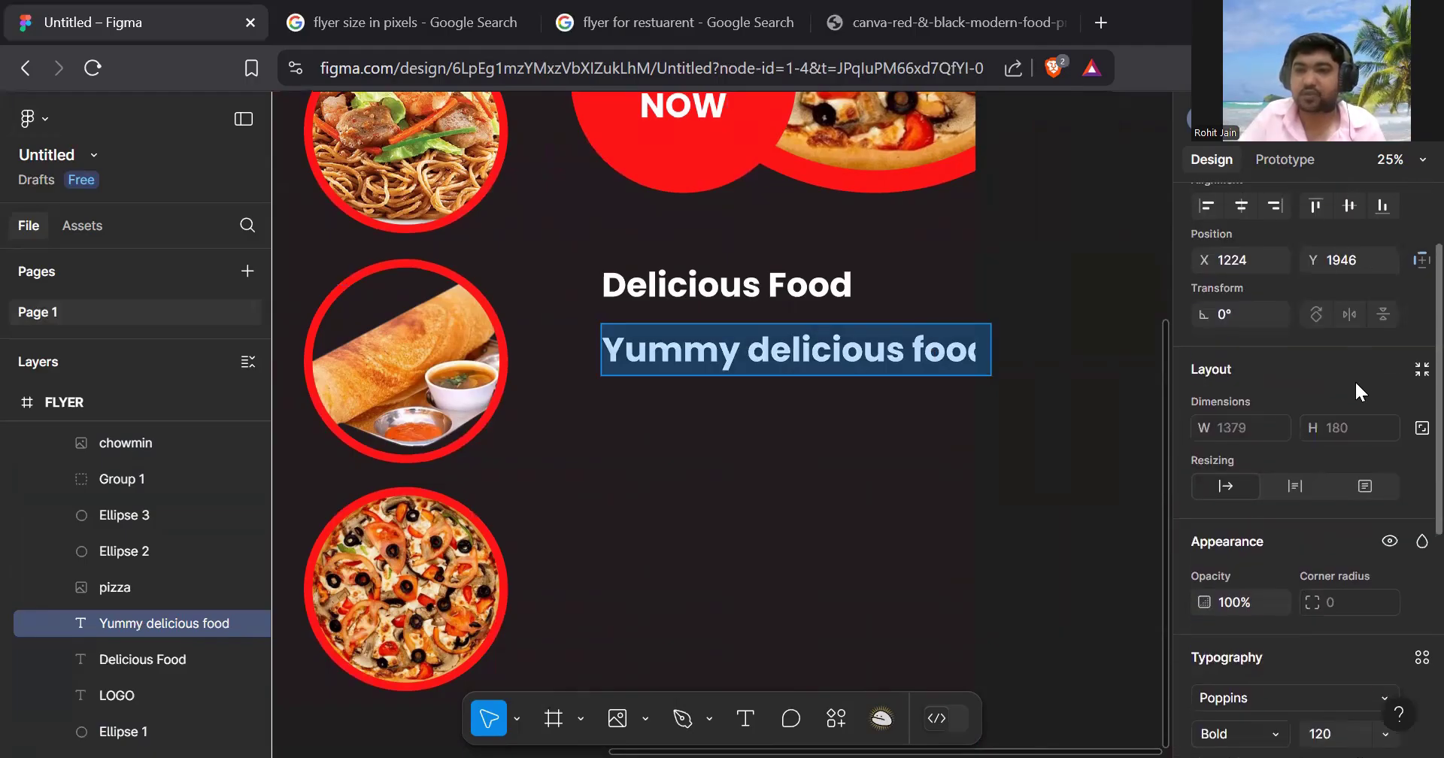
pyautogui.scroll(2, 1355, 373)
pyautogui.scroll(-3, 1357, 398)
pyautogui.scroll(-4, 1352, 403)
pyautogui.write('100')
pyautogui.press('Return')
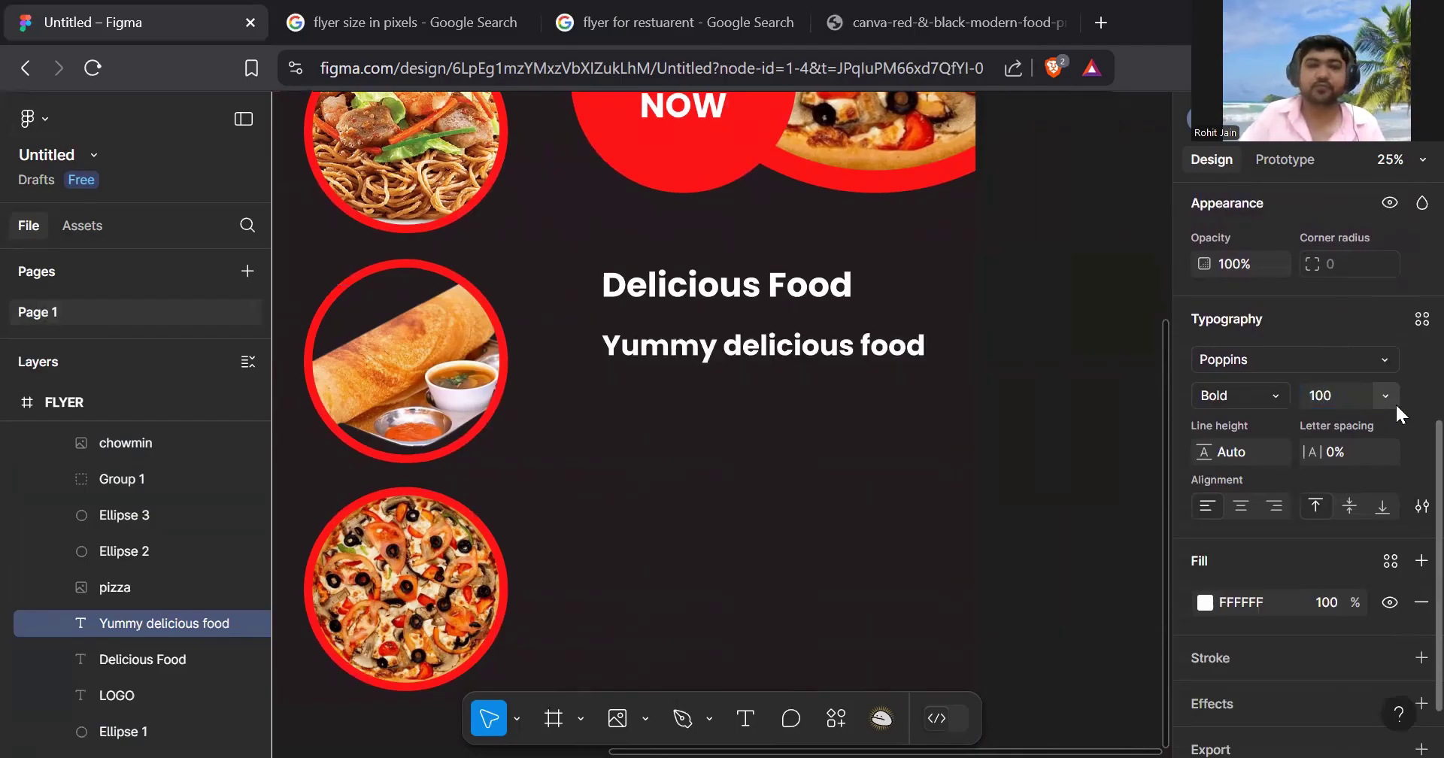
# - Change the 'Yummy delicious food' subtitle's font weight from Bold to Regular
pyautogui.click(1056, 332)
pyautogui.scroll(-3, 806, 346)
pyautogui.scroll(2, 798, 348)
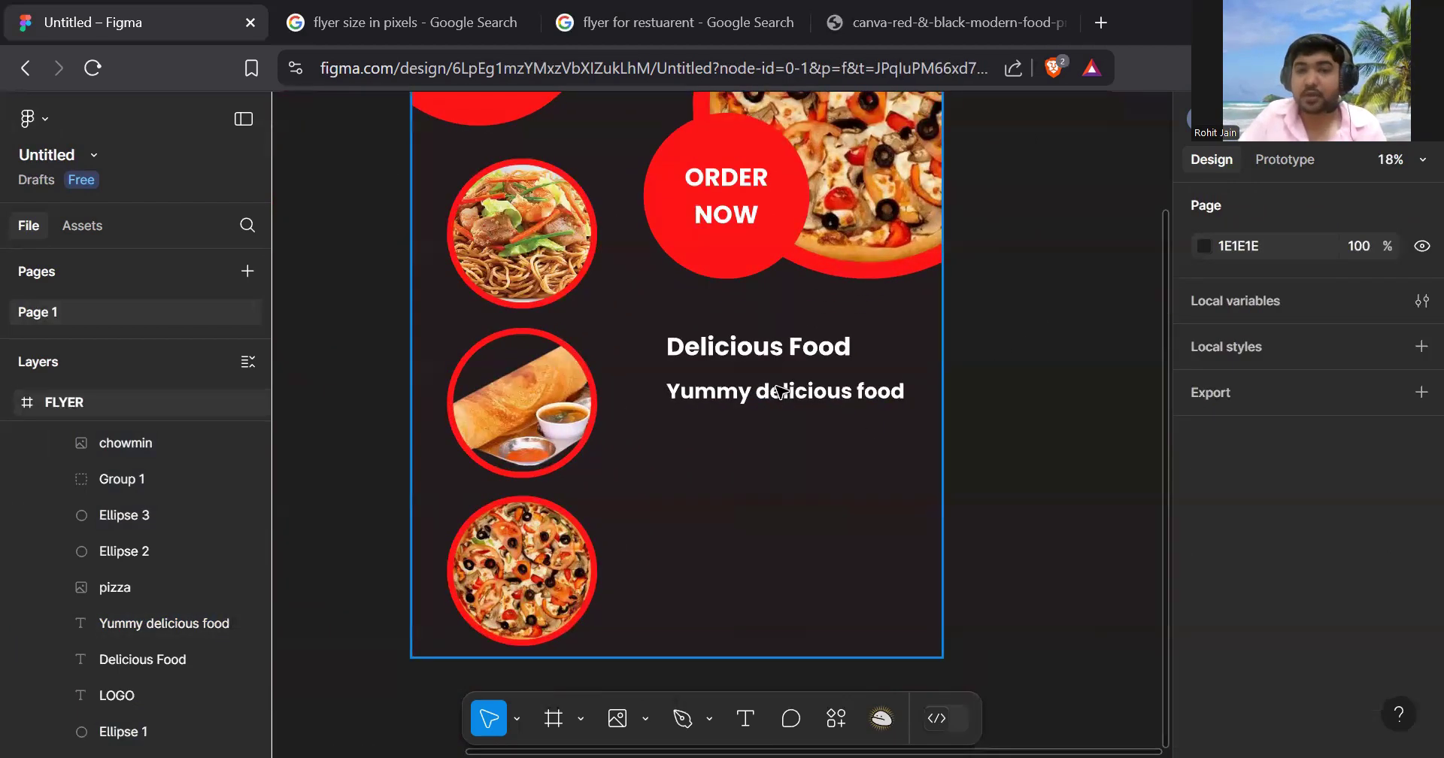
pyautogui.click(780, 391)
pyautogui.click(779, 391)
pyautogui.scroll(-5, 1303, 371)
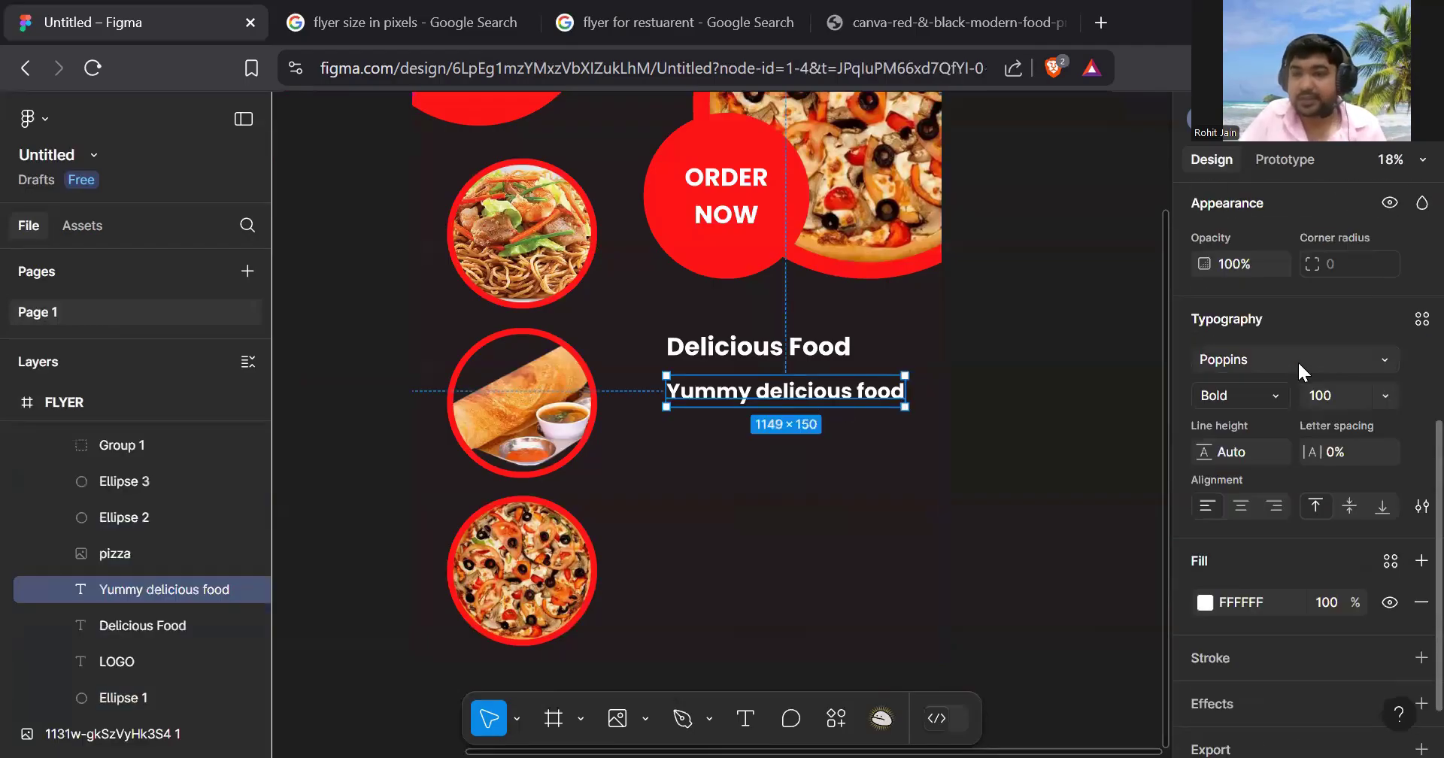
pyautogui.click(1274, 395)
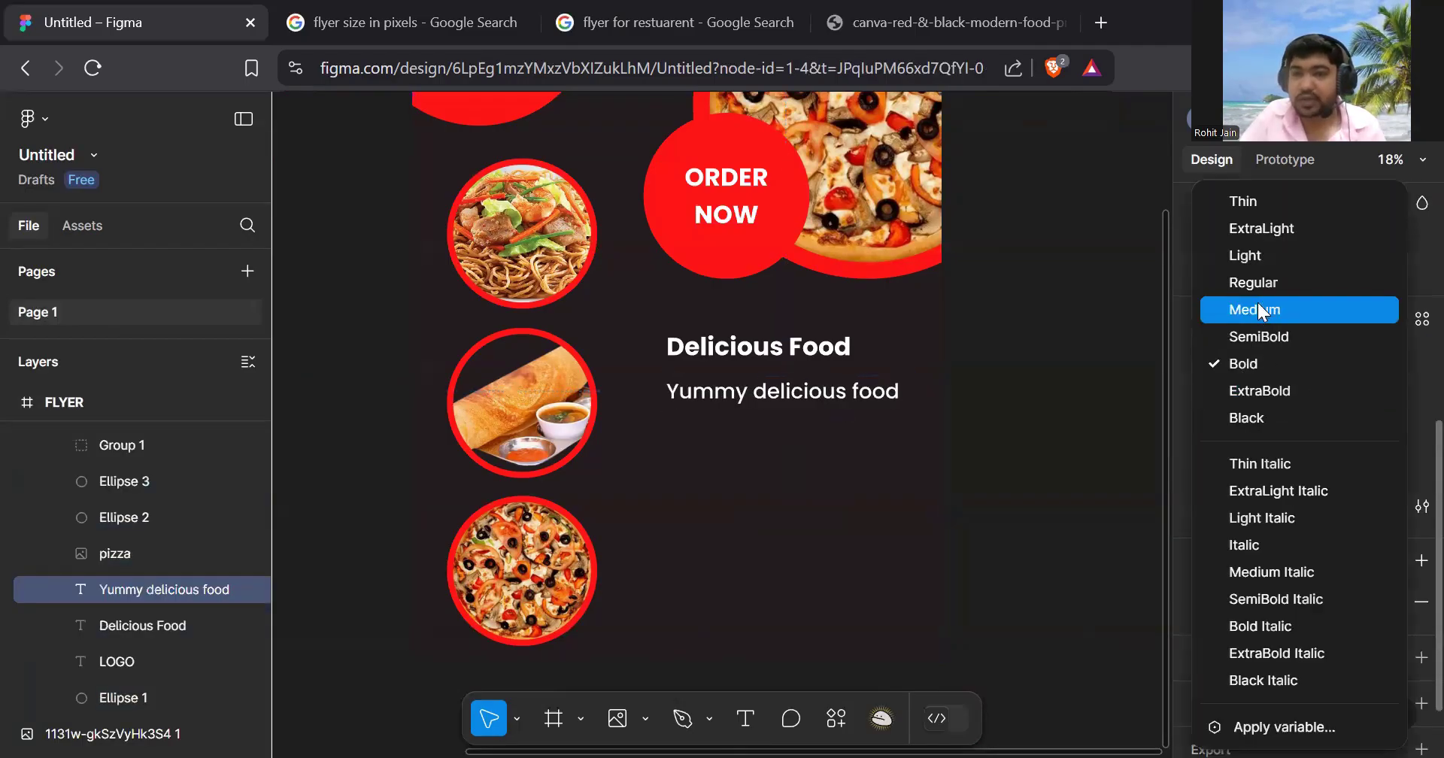
pyautogui.click(1253, 281)
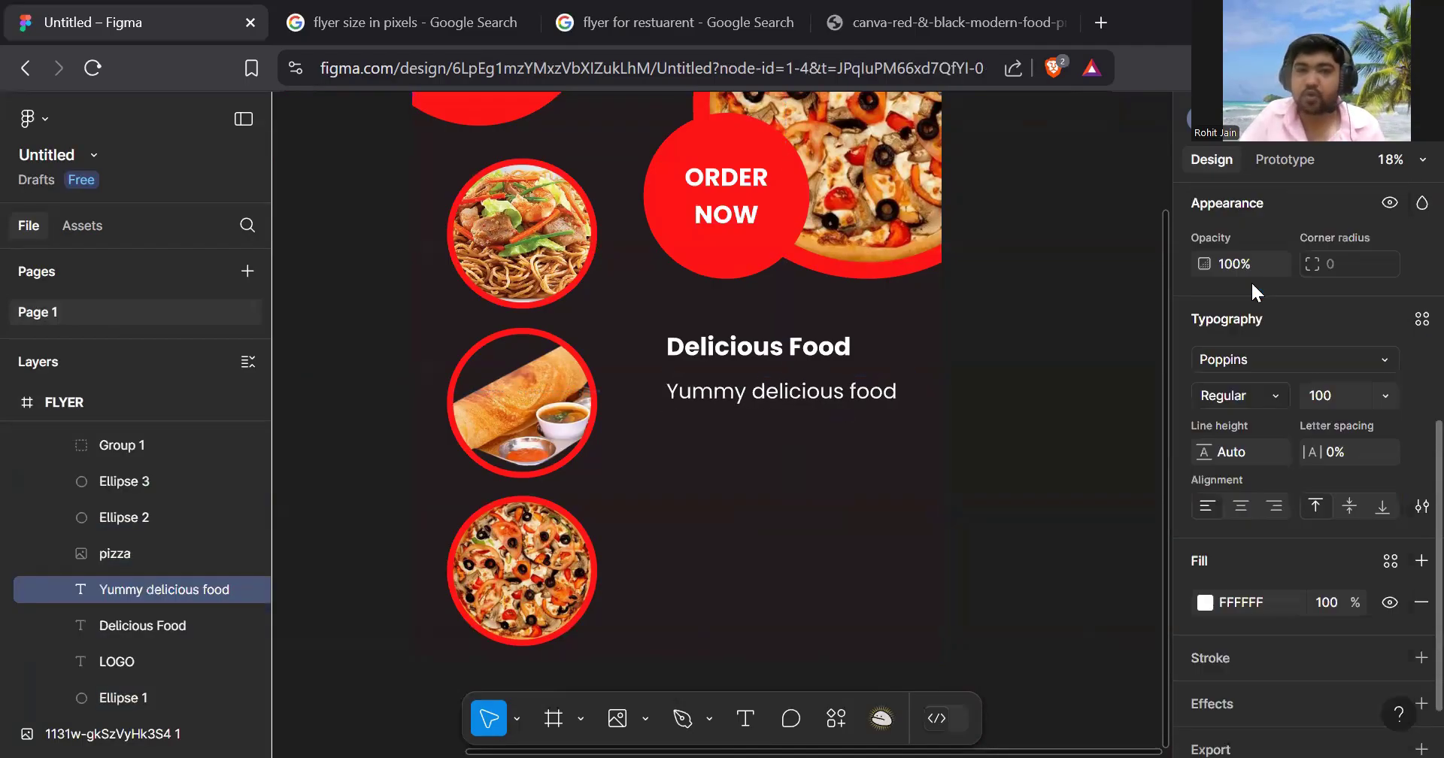
# - Move the subtitle up, closer beneath the Delicious Food heading
pyautogui.click(1031, 342)
pyautogui.scroll(5, 771, 363)
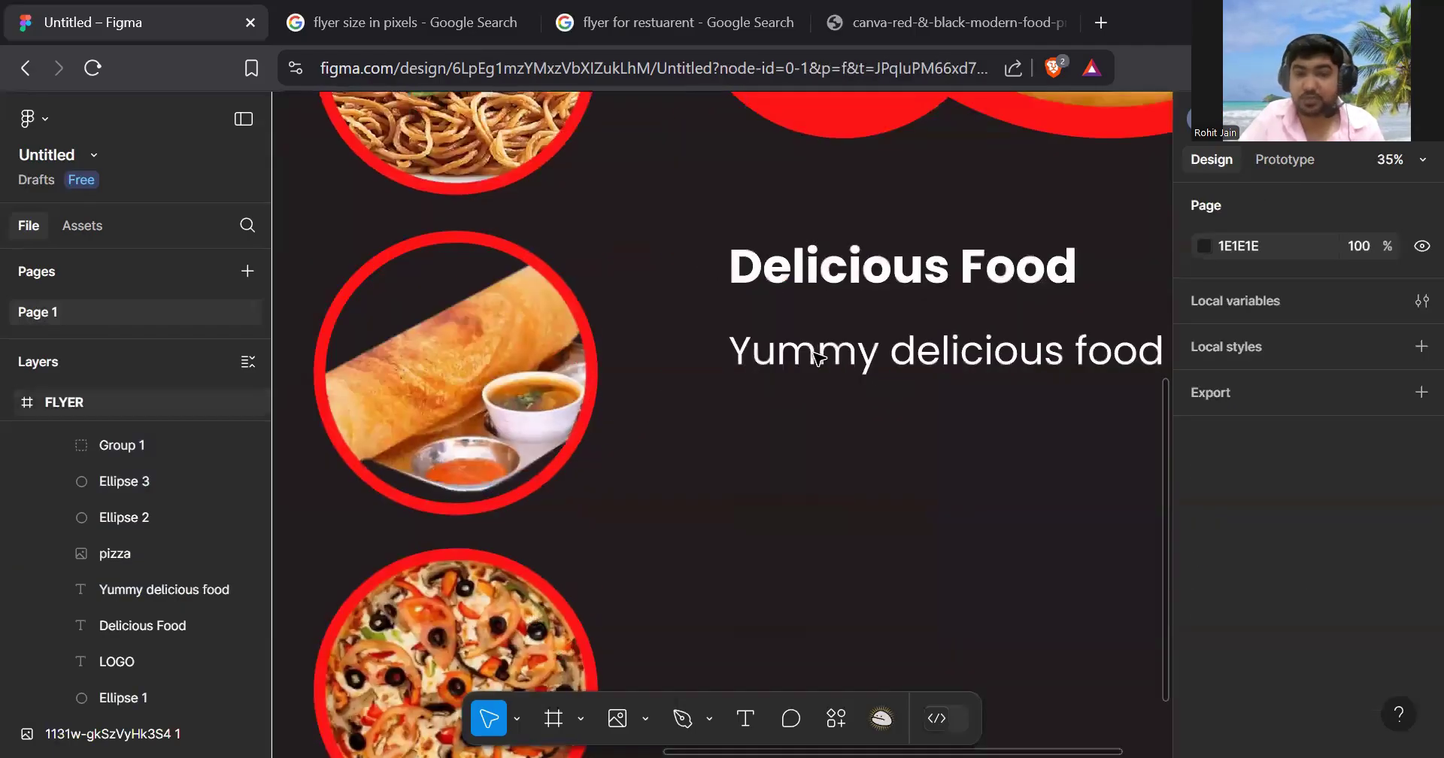
pyautogui.click(771, 363)
pyautogui.click(771, 363)
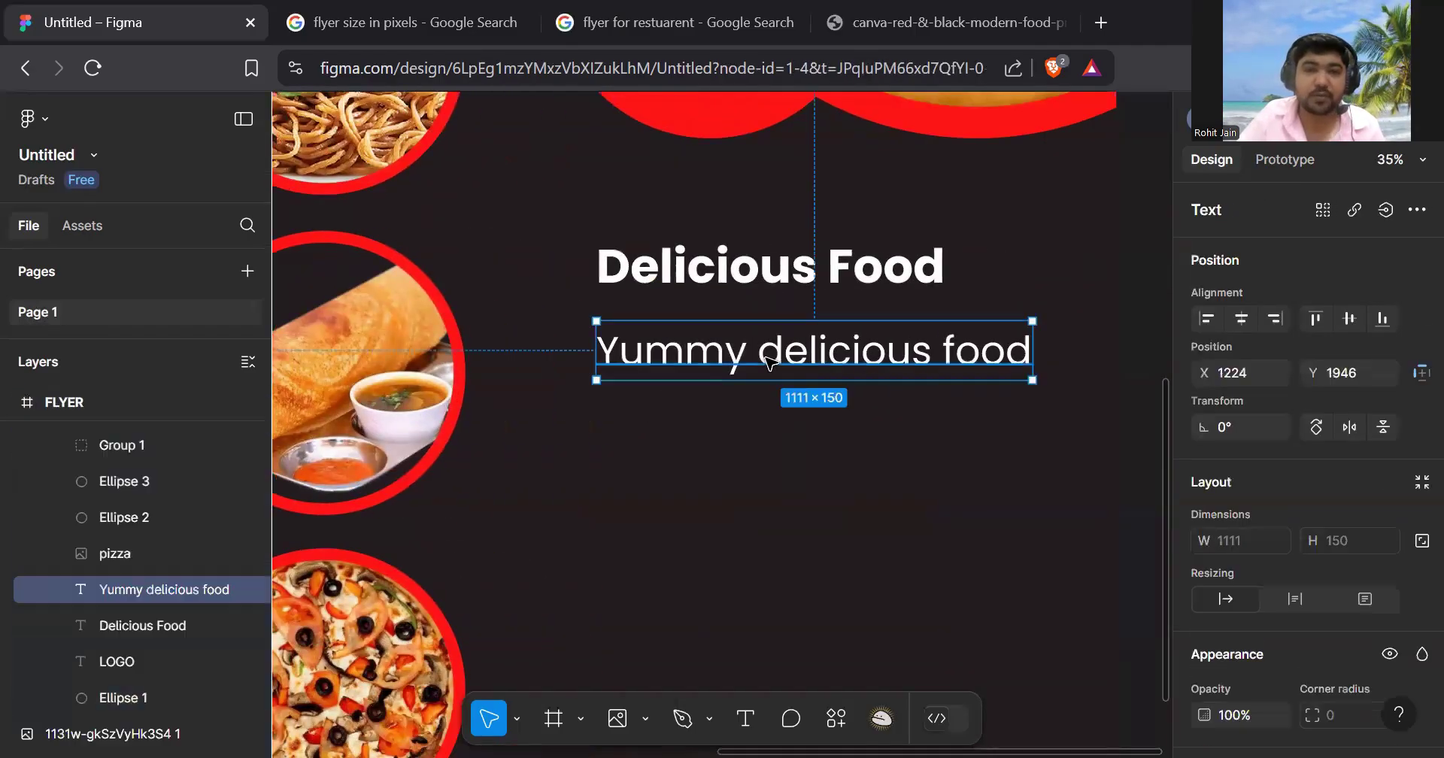
pyautogui.moveTo(767, 362); pyautogui.dragTo(768, 338)
# - Duplicate the Delicious Food heading and place the copy below the subtitle
pyautogui.click(789, 403)
pyautogui.scroll(-5, 791, 402)
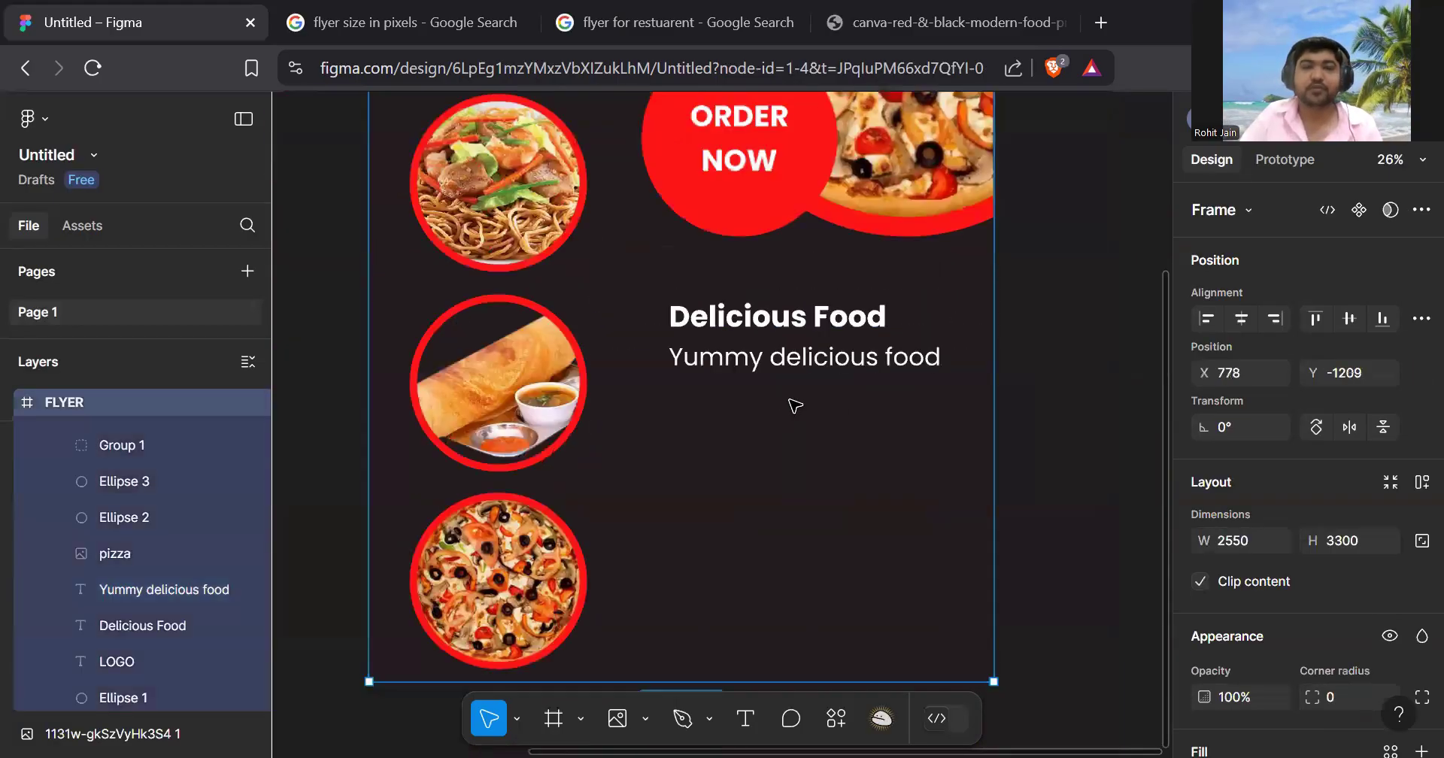
pyautogui.scroll(-1, 795, 401)
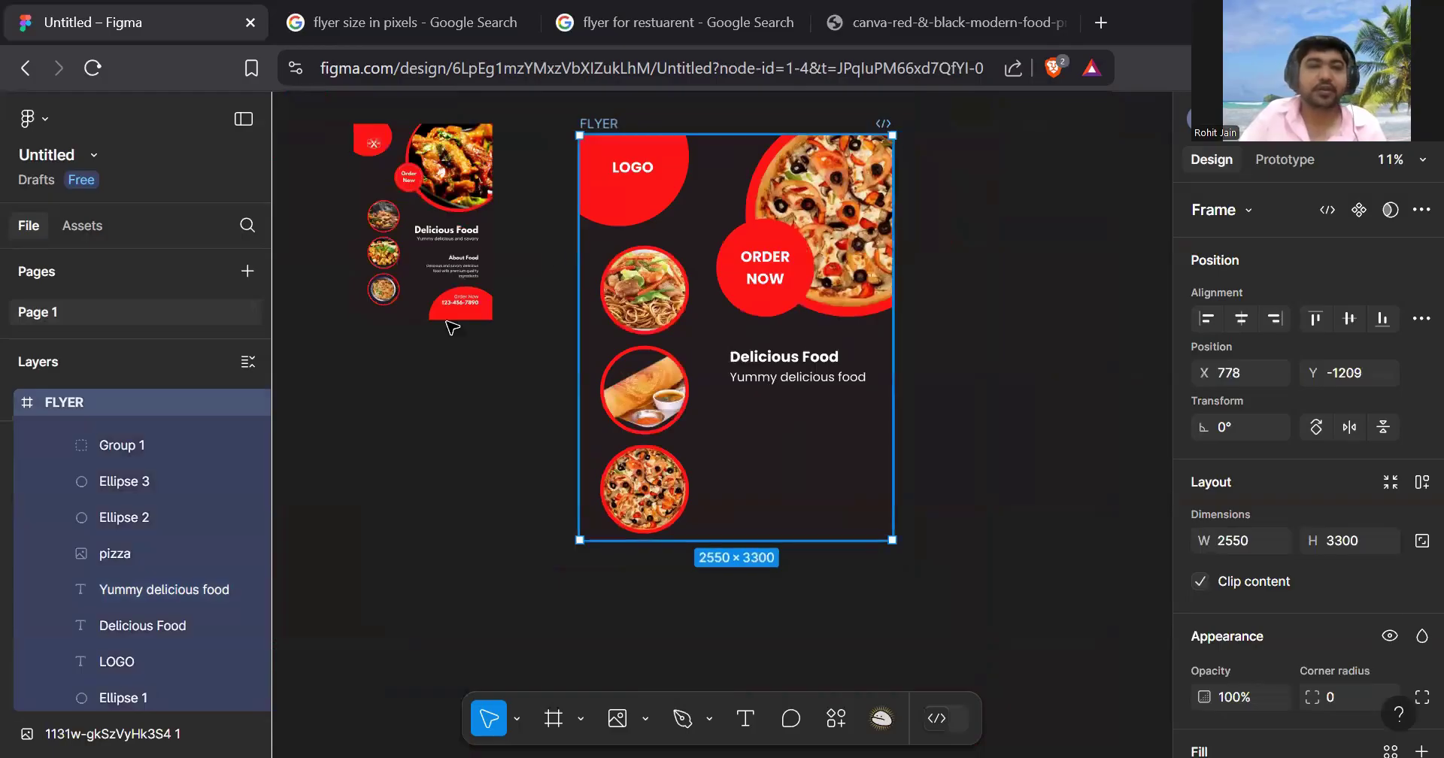
pyautogui.scroll(2, 435, 280)
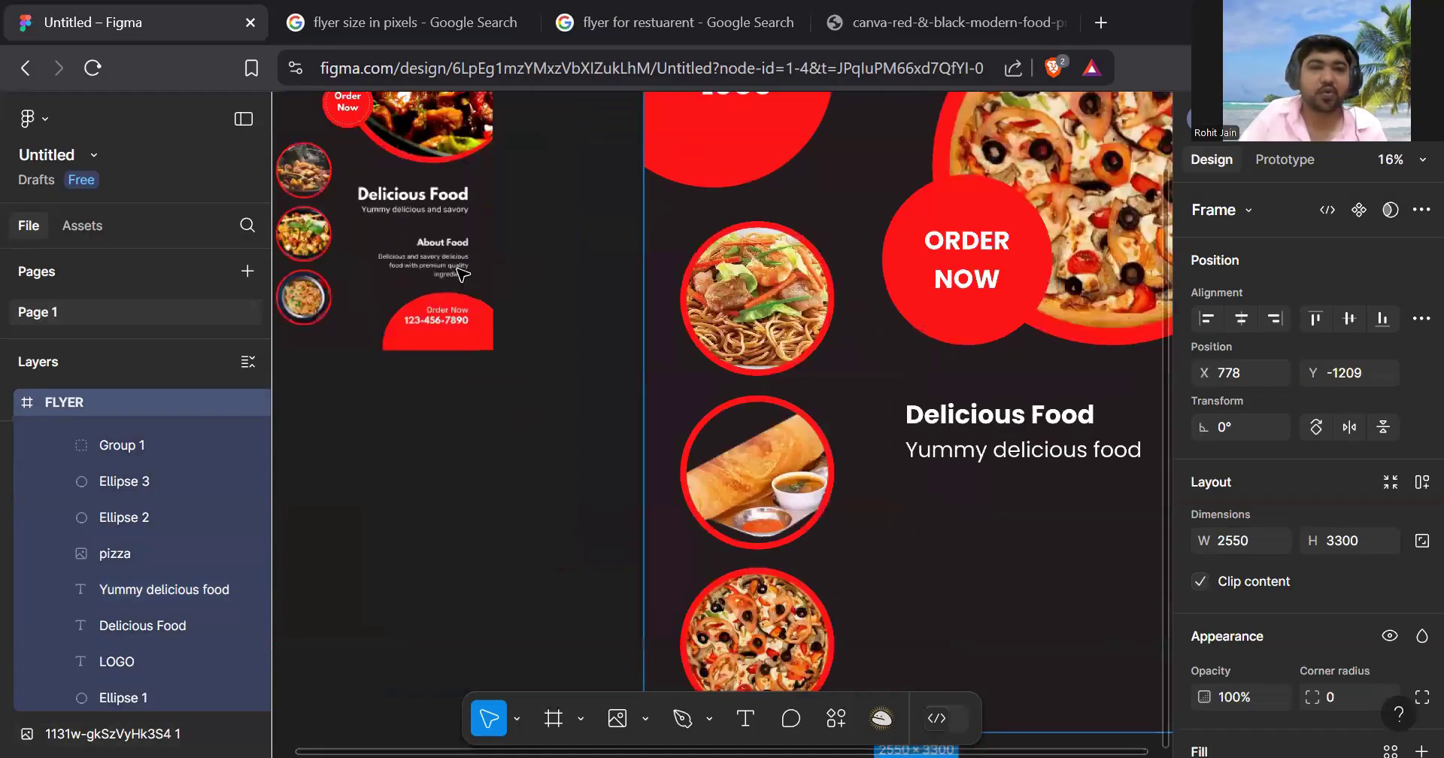
pyautogui.scroll(4, 463, 274)
pyautogui.scroll(-3, 1029, 482)
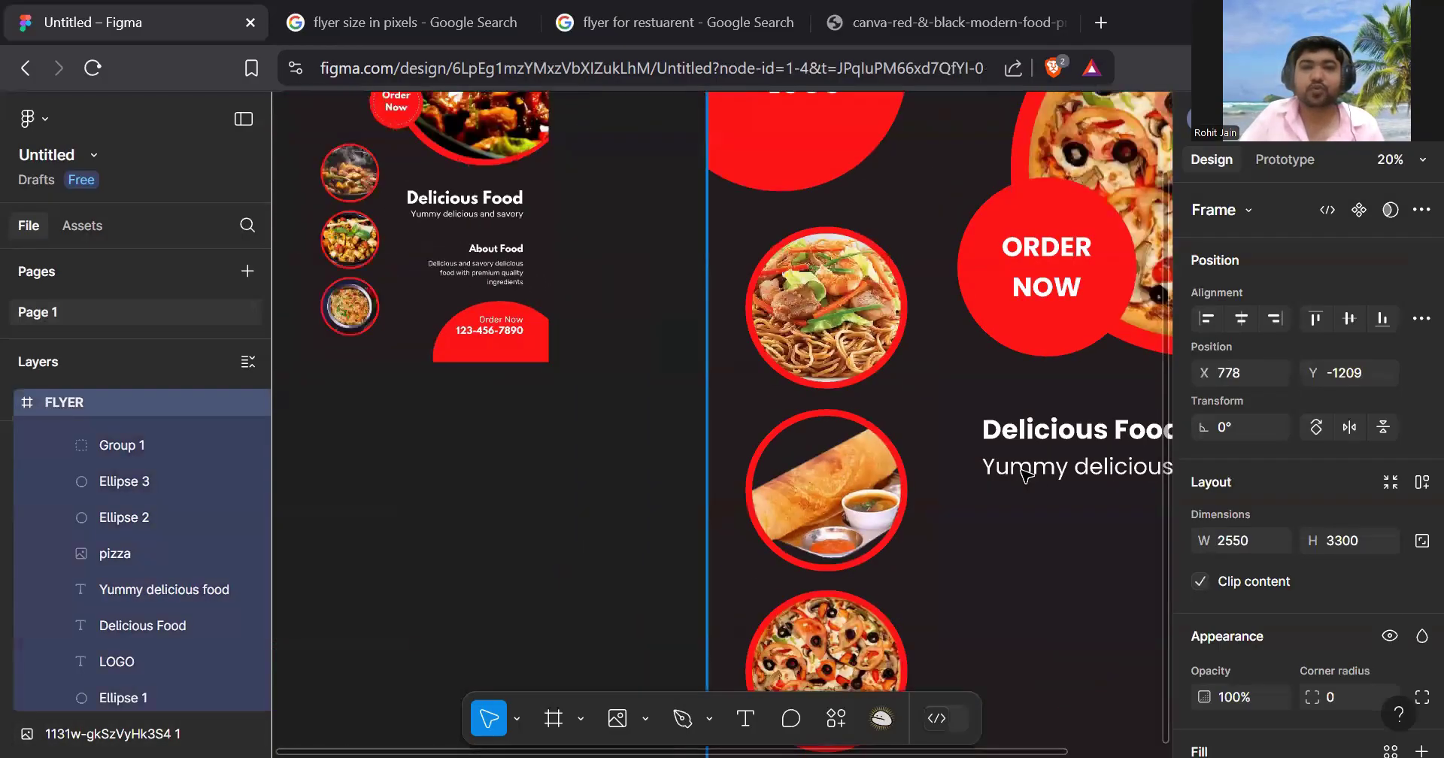
pyautogui.hscroll(3, 1026, 474)
pyautogui.scroll(-2, 880, 361)
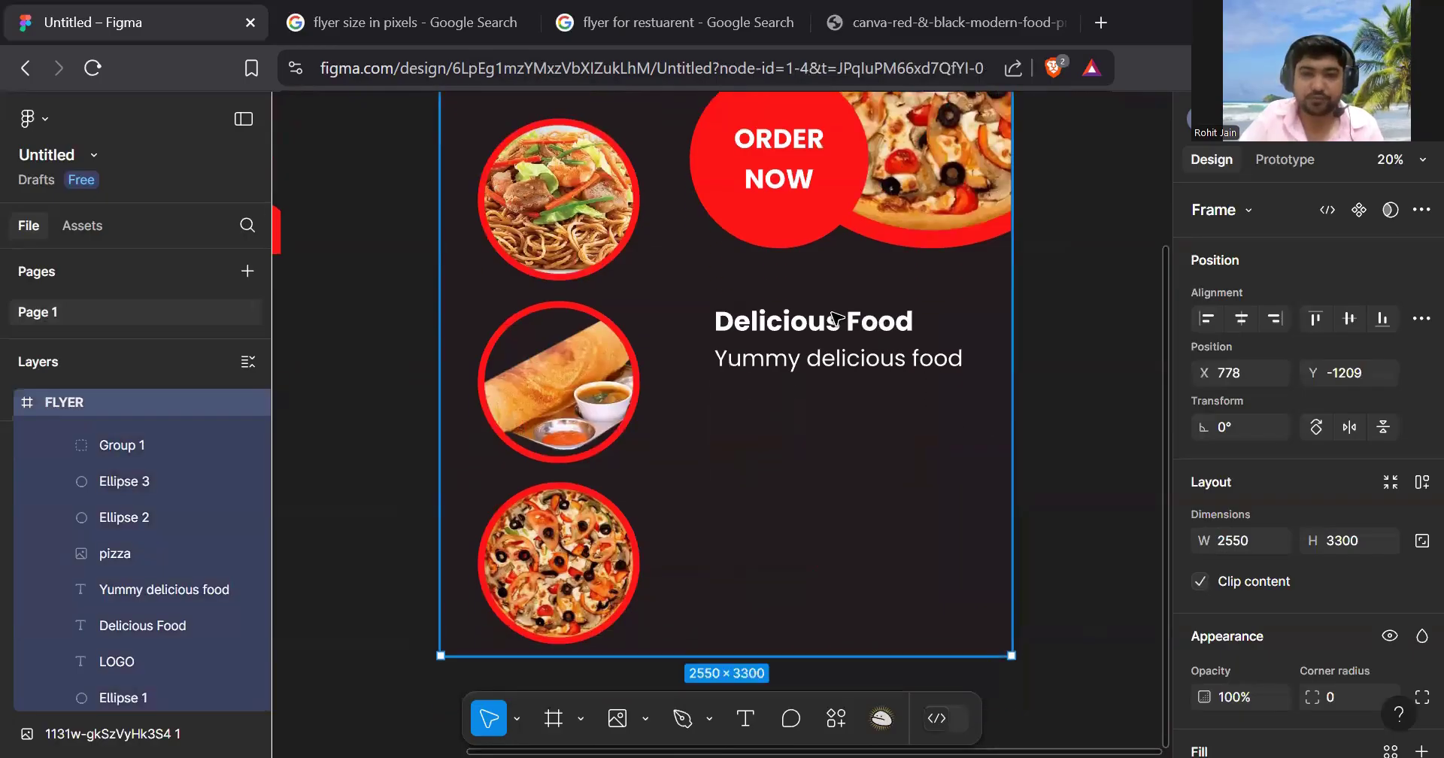
pyautogui.click(835, 320)
pyautogui.moveTo(834, 320); pyautogui.dragTo(841, 422)
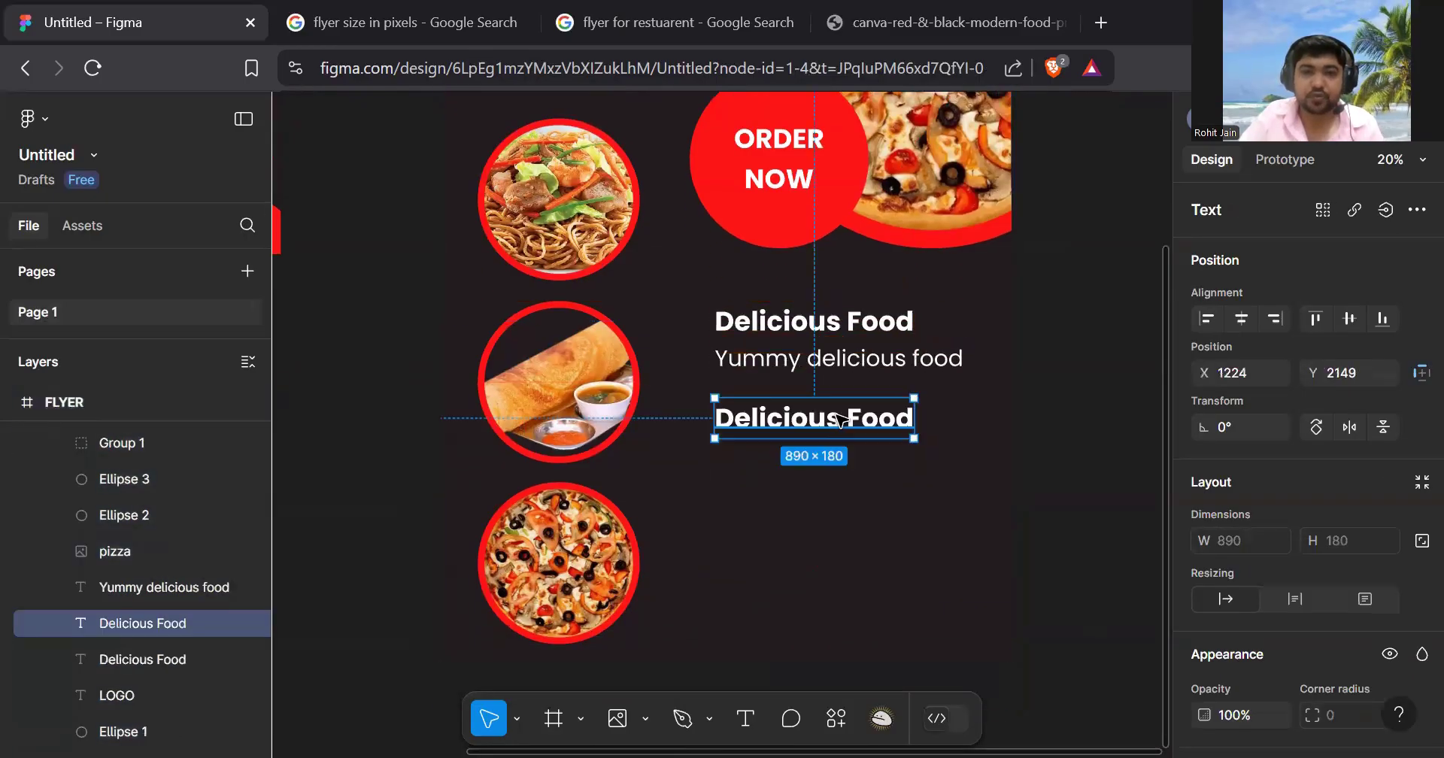
# - Retype the copied heading as 'About Food'
pyautogui.doubleClick(841, 419)
pyautogui.write('Ab')
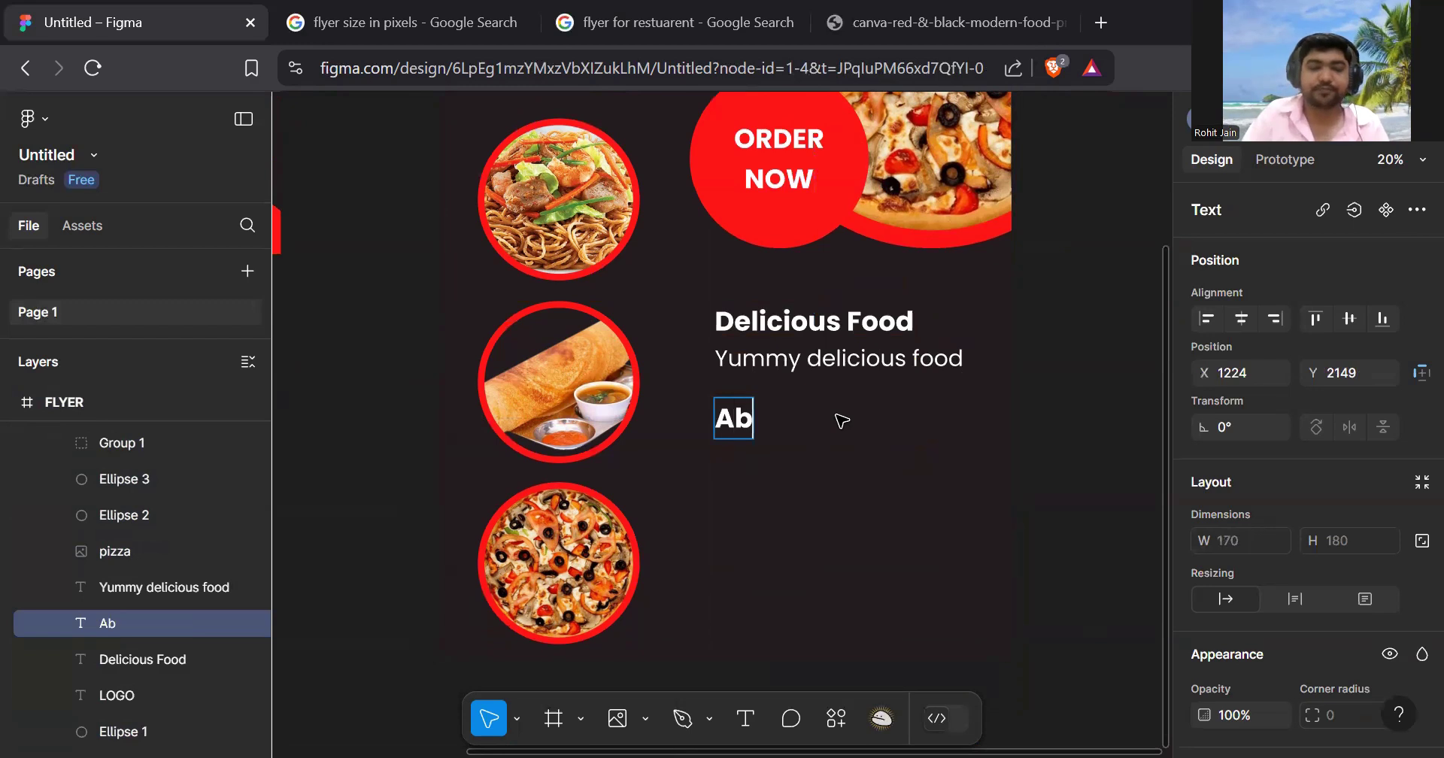
pyautogui.write('out Food')
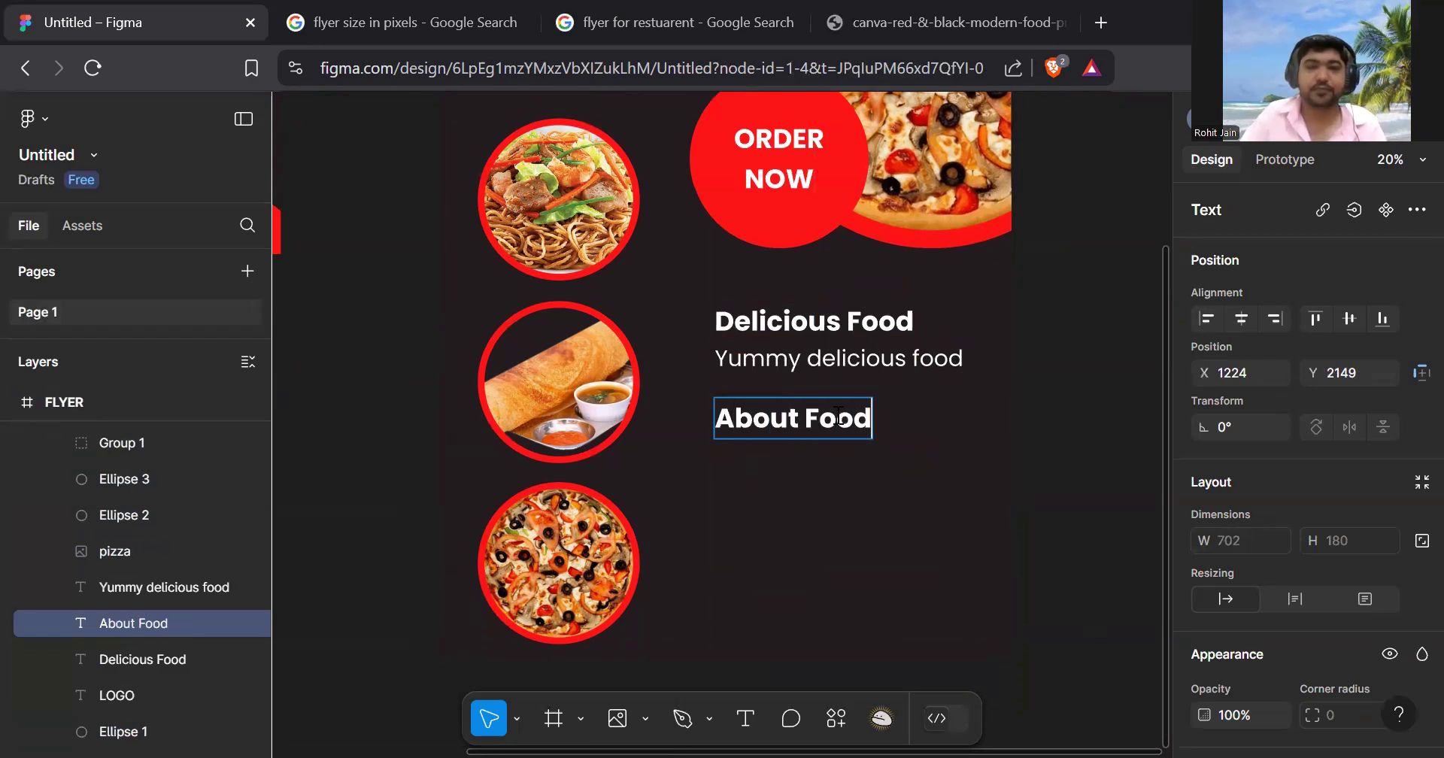
pyautogui.press('Escape')
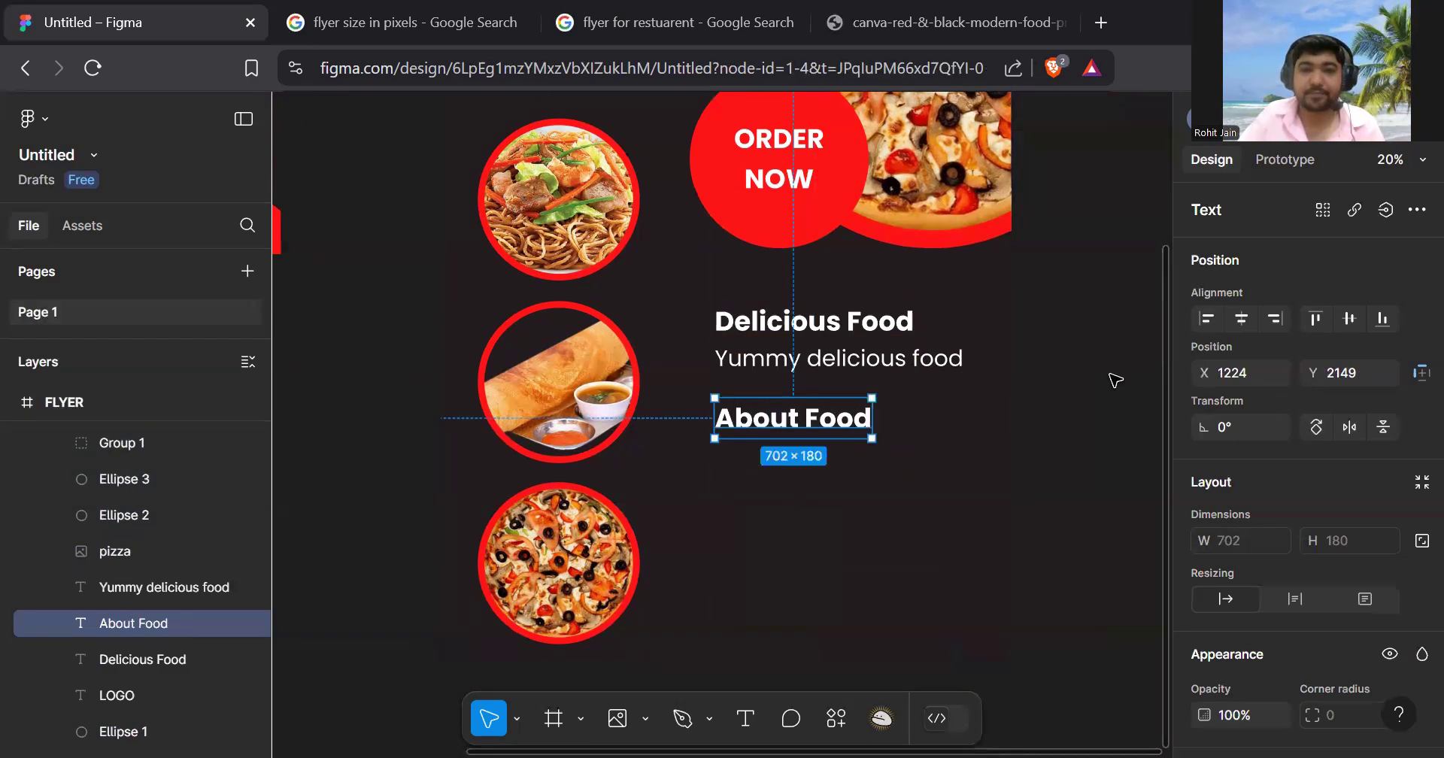
pyautogui.click(754, 448)
pyautogui.scroll(-4, 779, 451)
pyautogui.scroll(5, 782, 454)
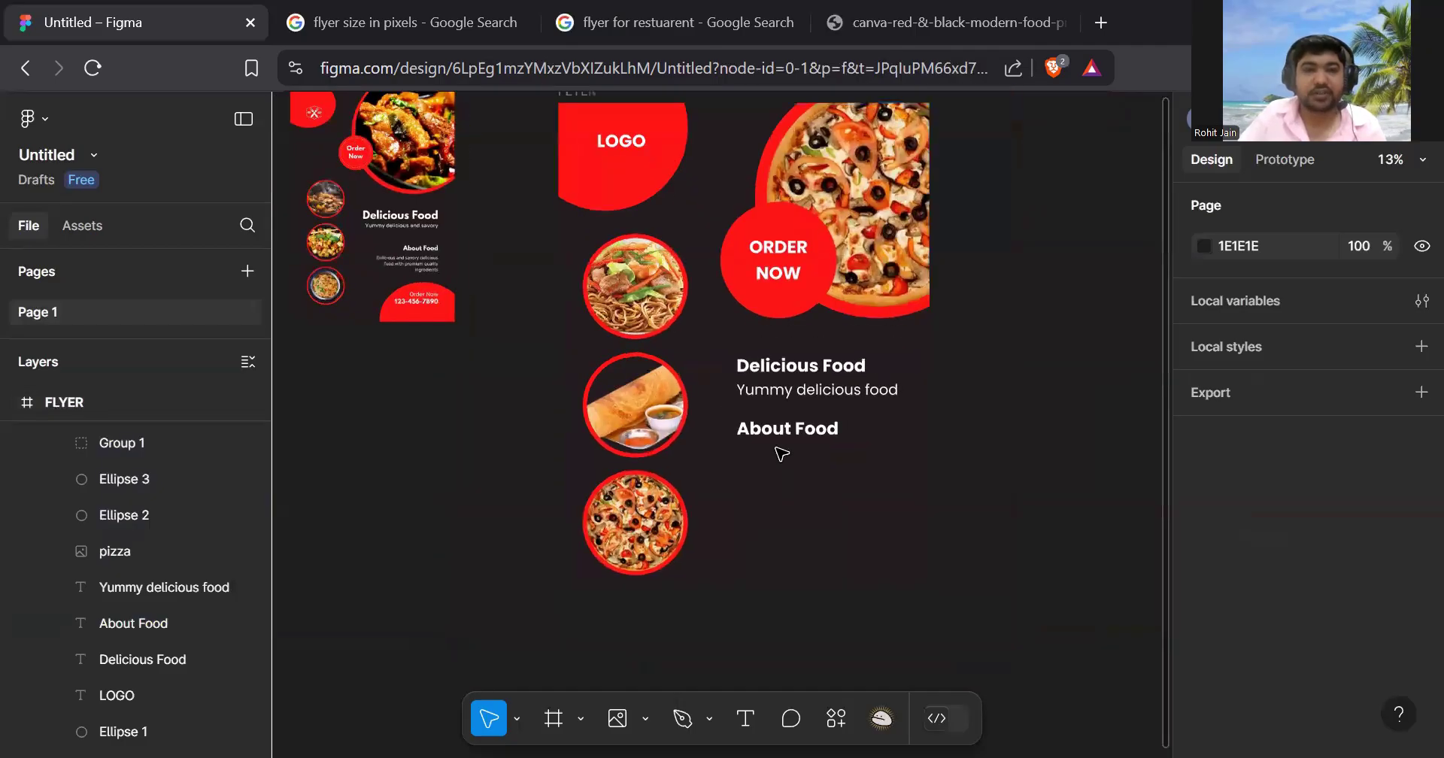
pyautogui.click(852, 360)
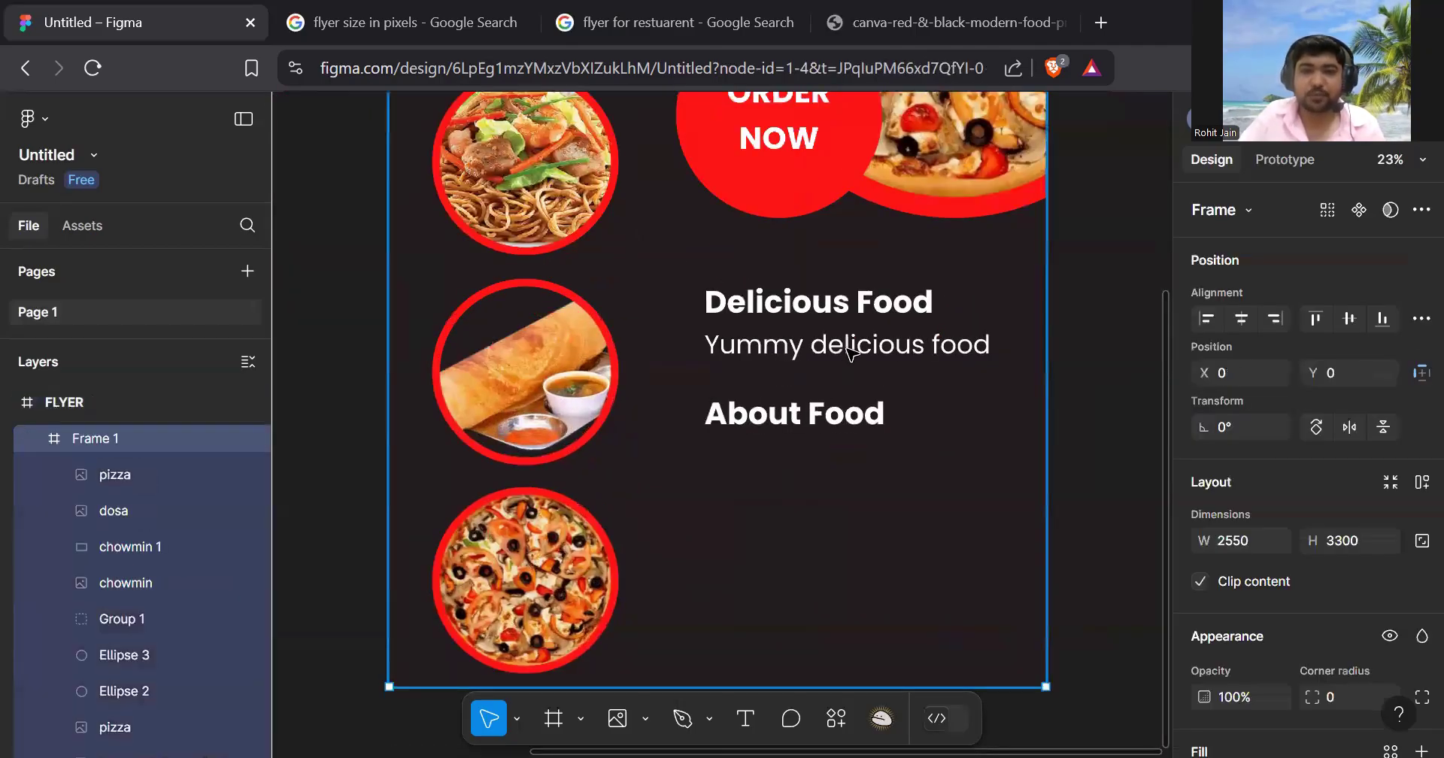
# - Duplicate the subtitle below About Food and retype it as 'the food is good in taste'
pyautogui.click(850, 351)
pyautogui.moveTo(847, 347); pyautogui.dragTo(842, 471)
pyautogui.doubleClick(840, 472)
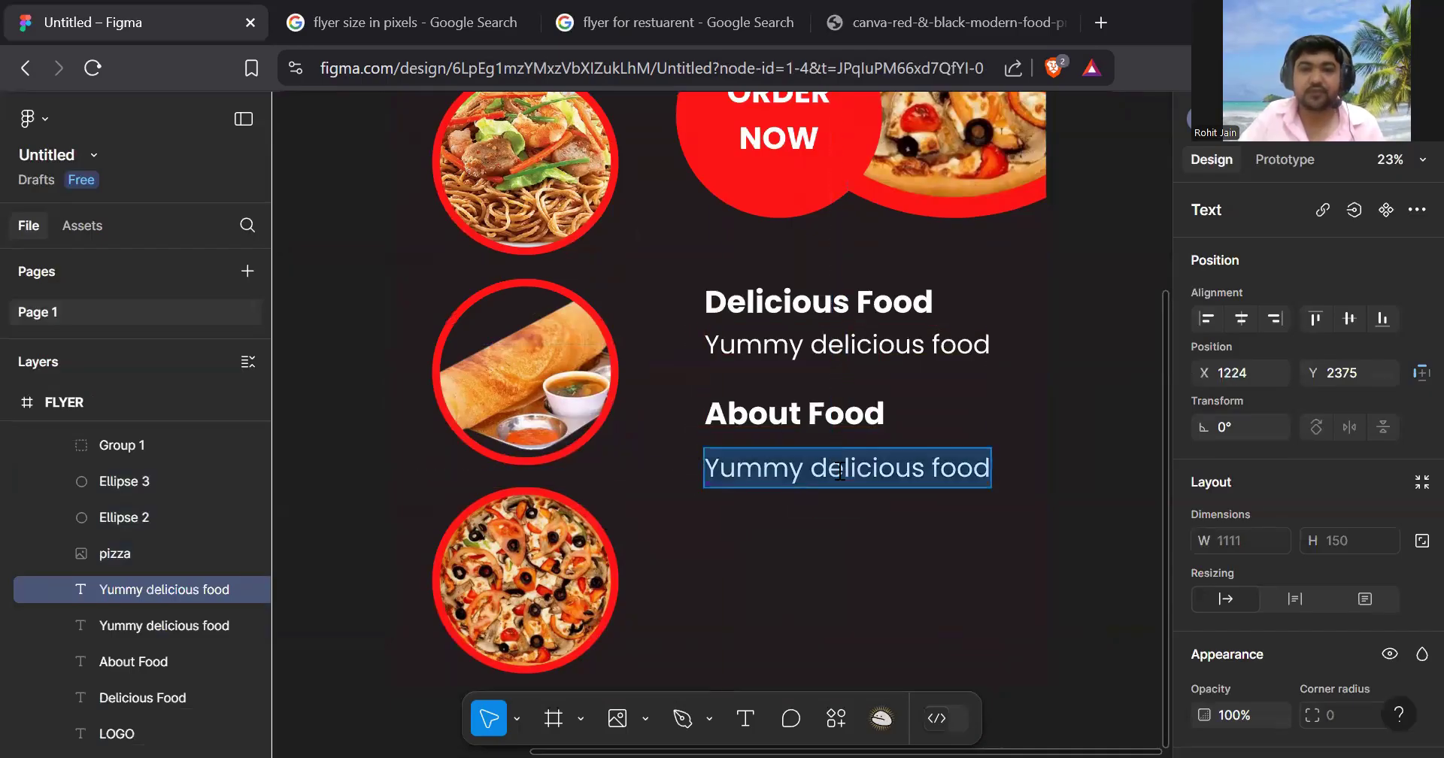
pyautogui.write('the foo')
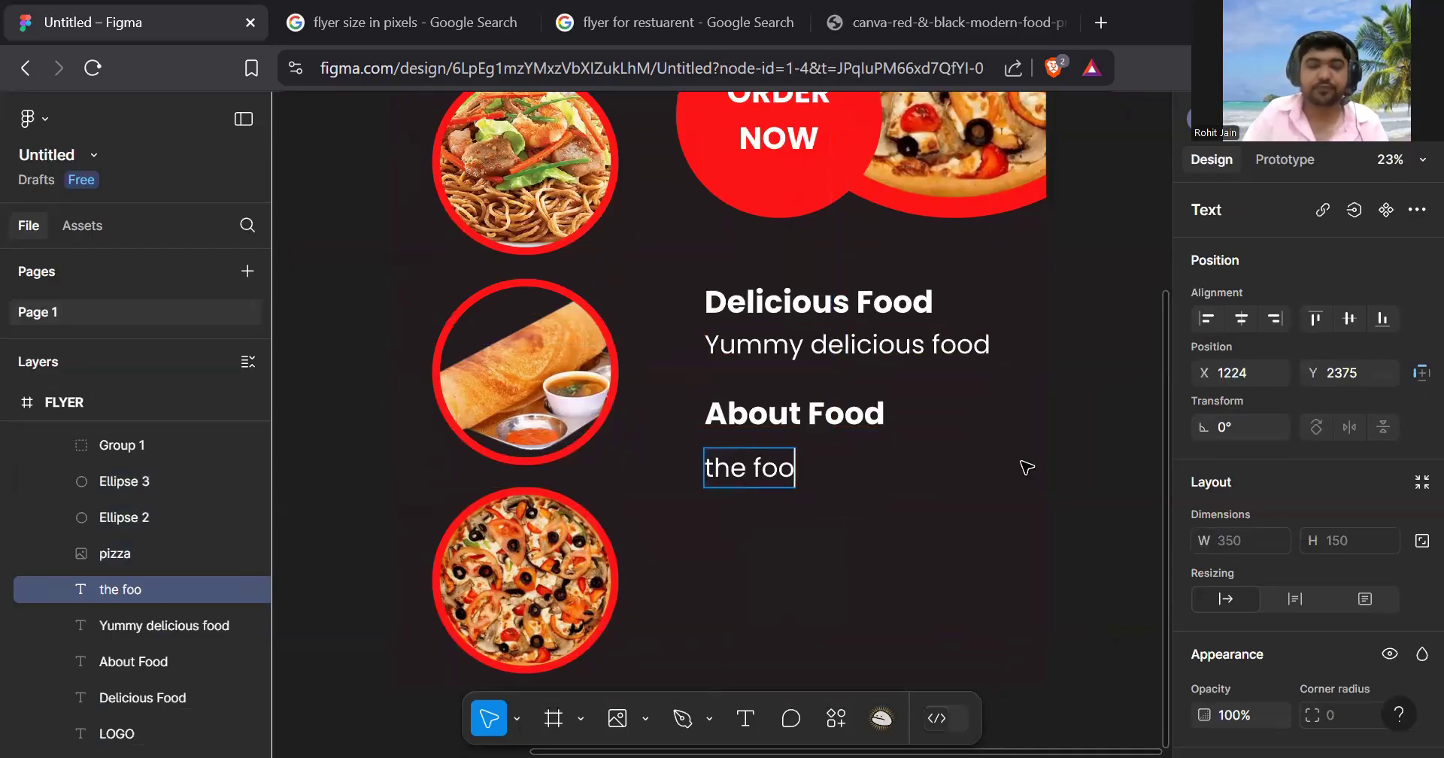
pyautogui.write('d is g')
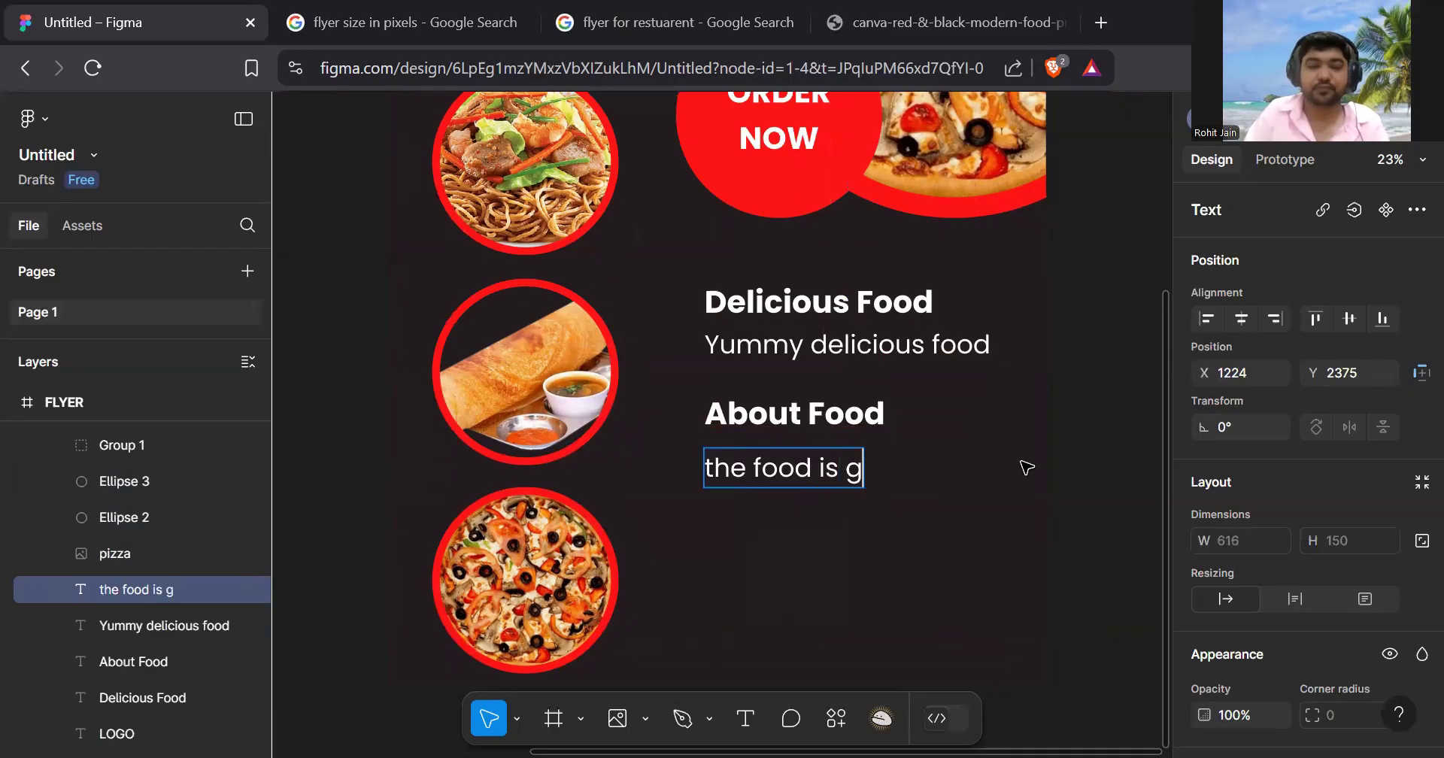
pyautogui.write('ood in taste')
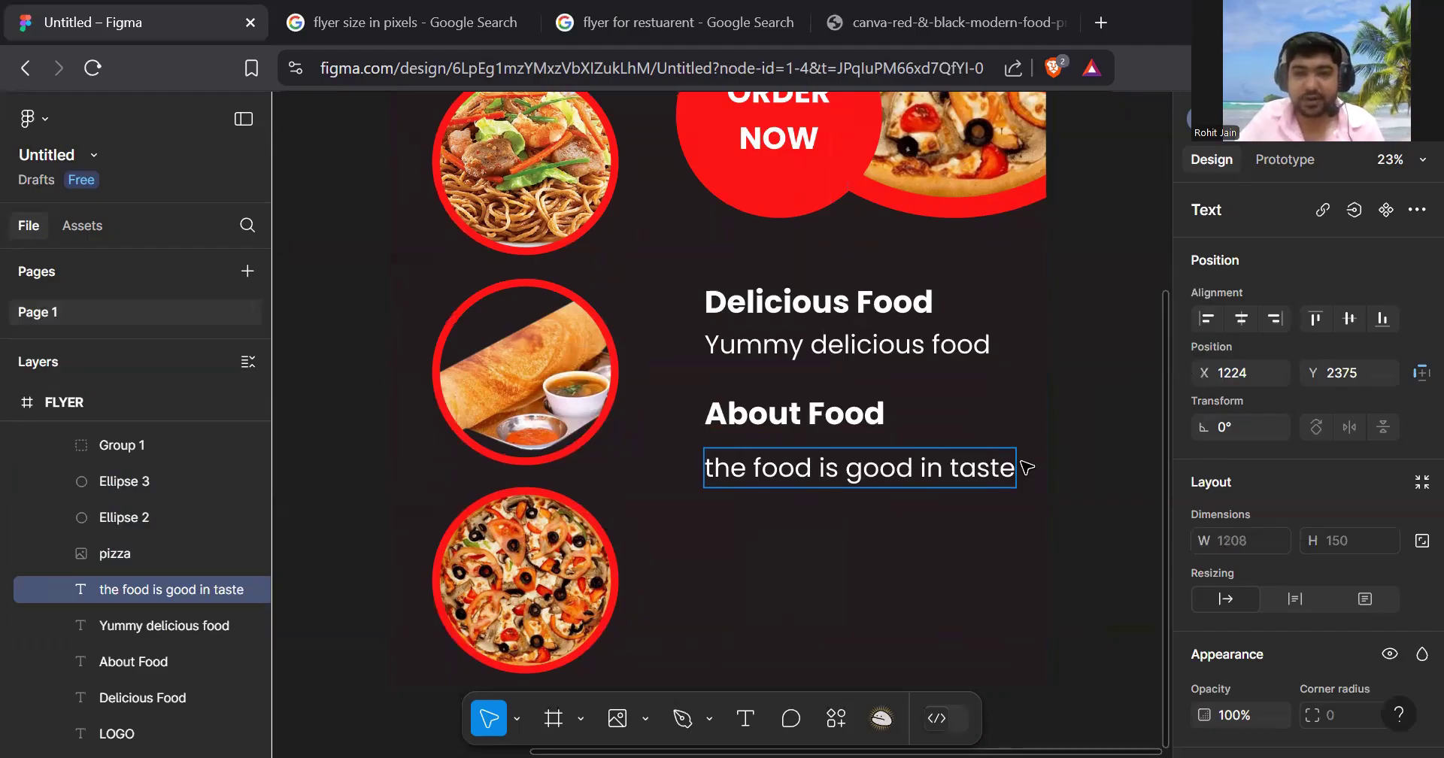
pyautogui.click(1027, 467)
# - Zoom out to see the whole flyer and open the shape types list
pyautogui.keyDown('ctrl'); pyautogui.scroll(-5, 1015, 342); pyautogui.keyUp('ctrl')
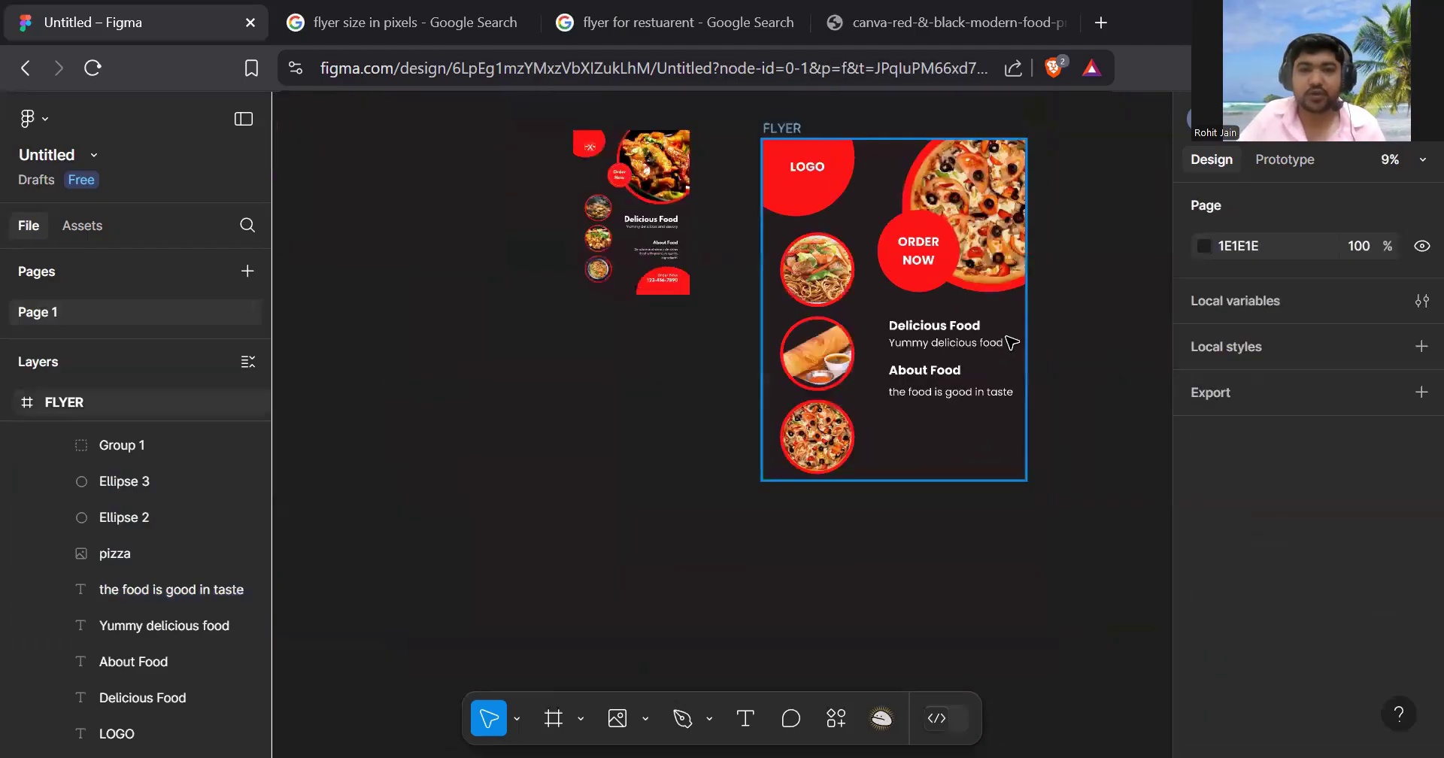
pyautogui.scroll(1, 980, 377)
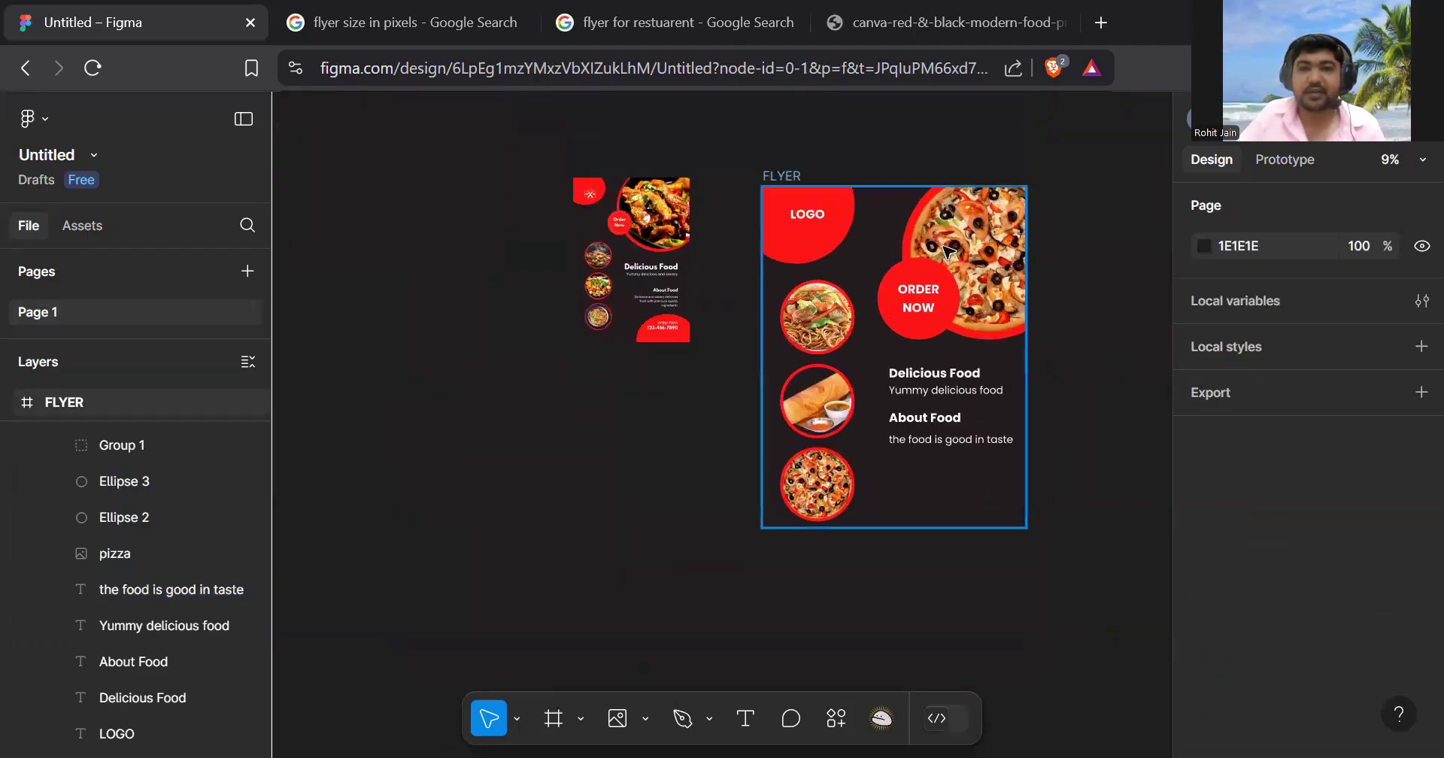
pyautogui.keyDown('ctrl'); pyautogui.scroll(6, 682, 356); pyautogui.keyUp('ctrl')
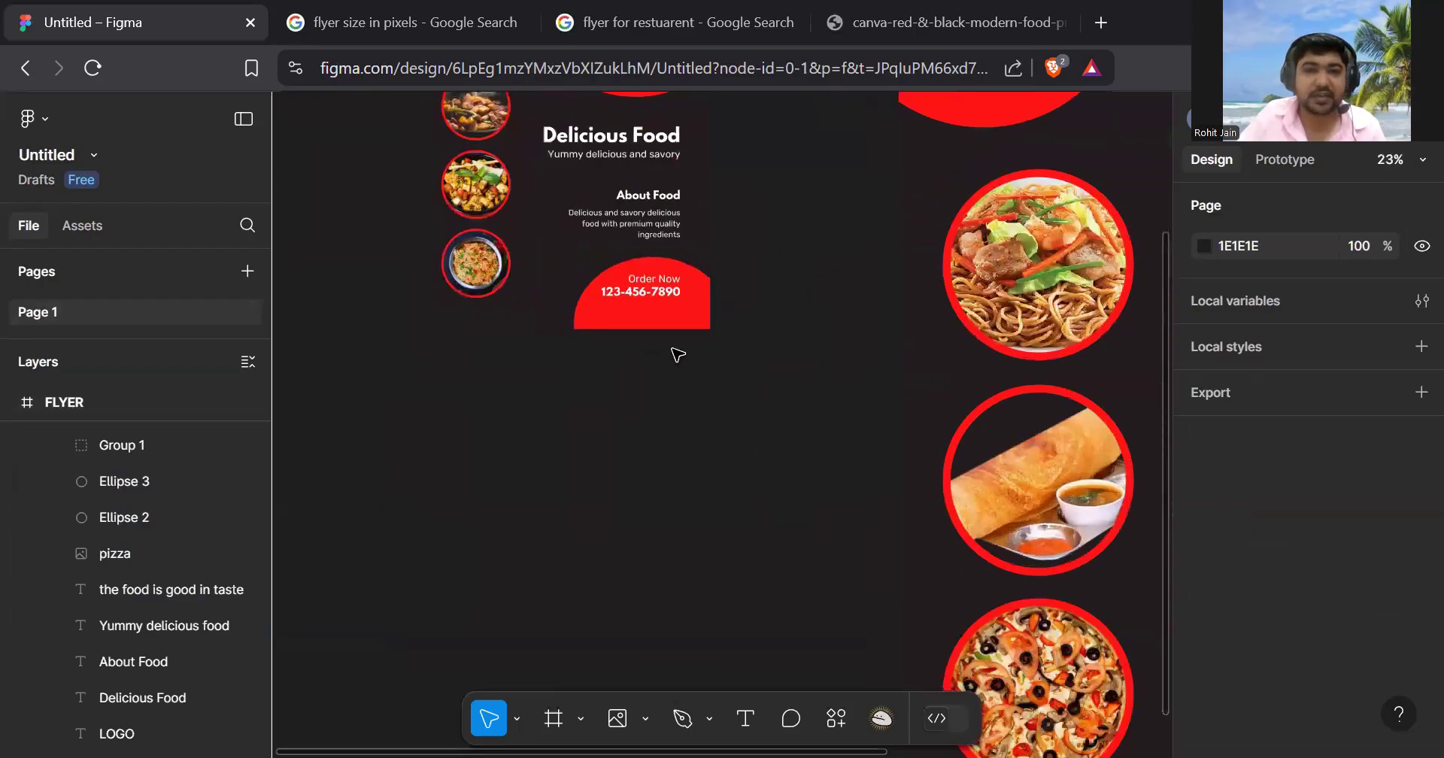
pyautogui.scroll(1, 715, 292)
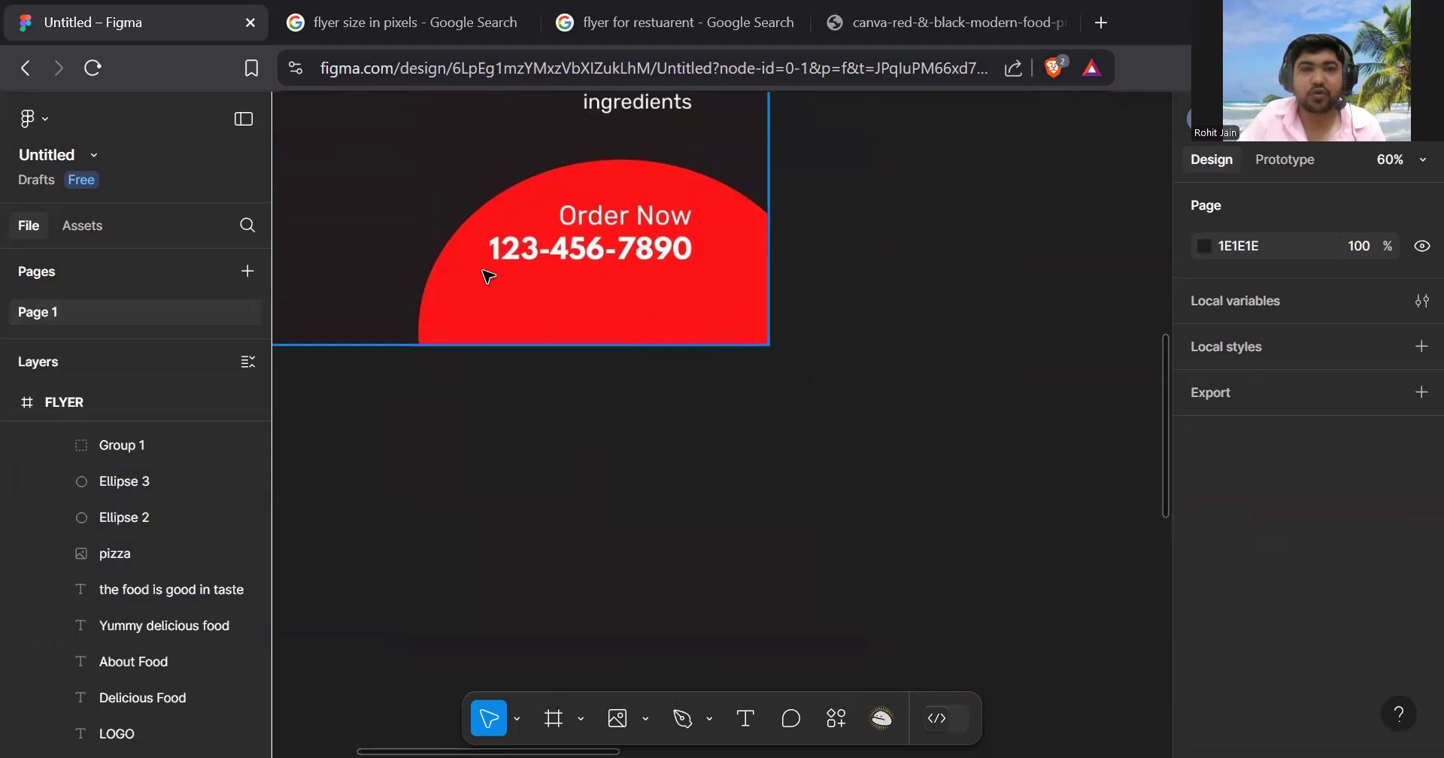
pyautogui.keyDown('ctrl'); pyautogui.scroll(-6, 743, 336); pyautogui.keyUp('ctrl')
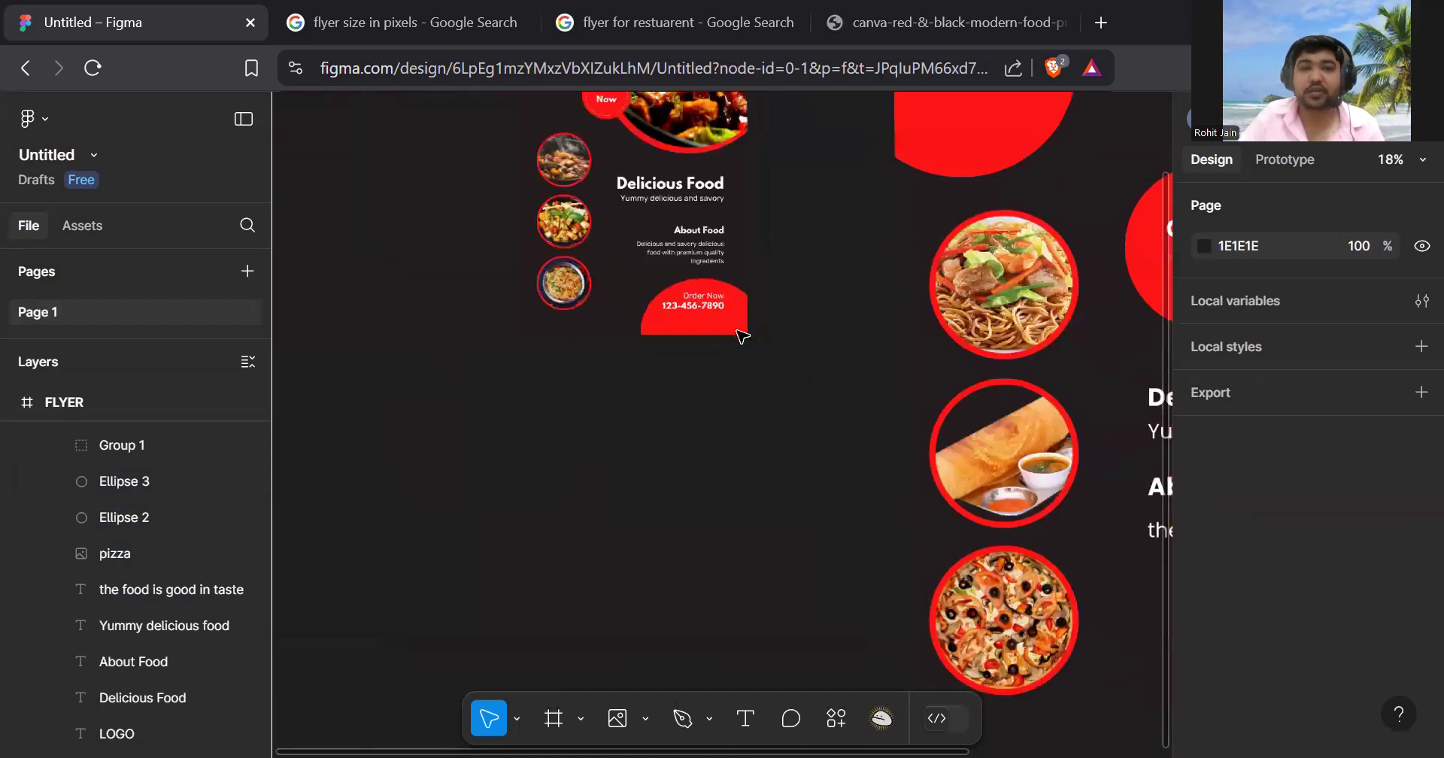
pyautogui.scroll(-1, 751, 339)
pyautogui.hscroll(1, 752, 339)
pyautogui.scroll(-5, 752, 339)
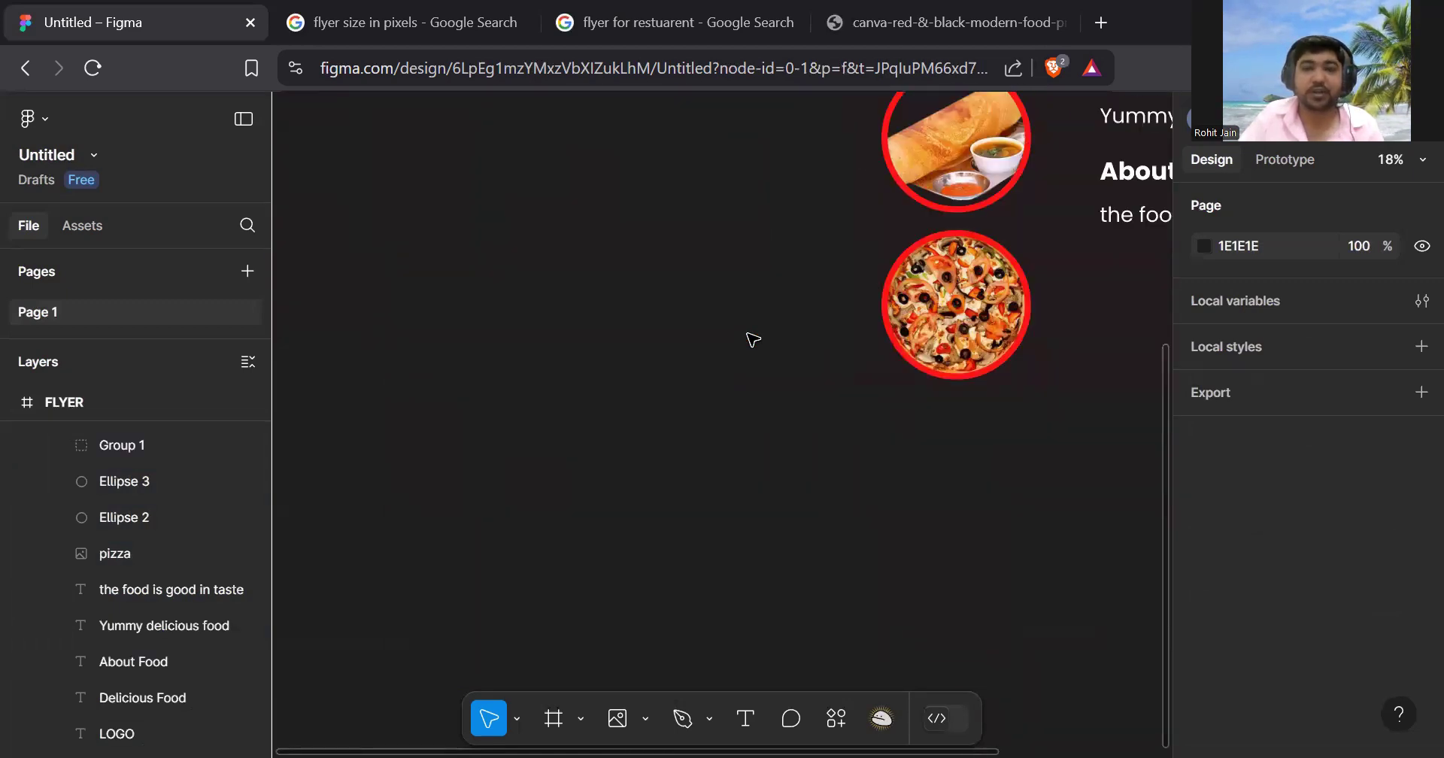
pyautogui.hscroll(1, 754, 340)
pyautogui.hscroll(5, 753, 340)
pyautogui.keyDown('ctrl'); pyautogui.scroll(-1, 750, 336); pyautogui.keyUp('ctrl')
pyautogui.scroll(1, 827, 361)
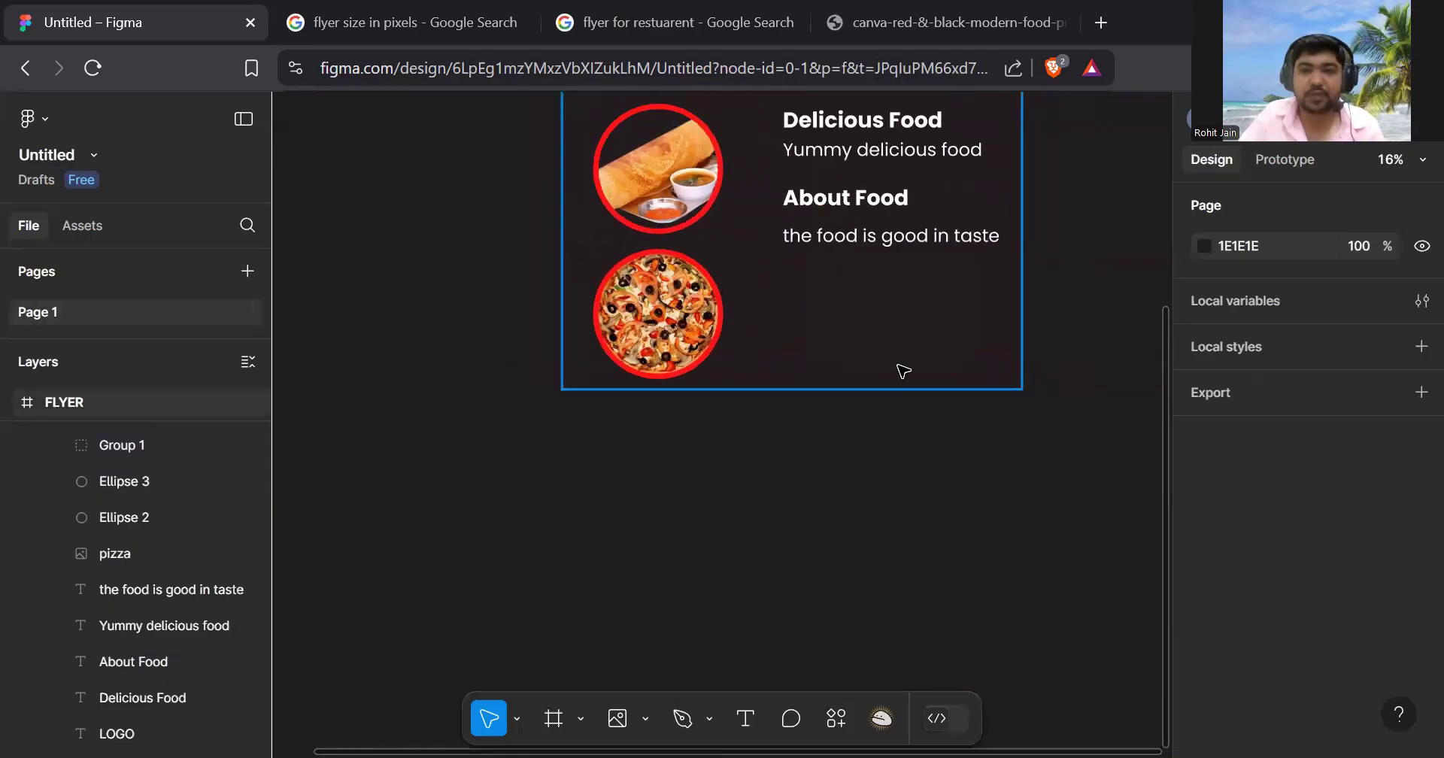
pyautogui.scroll(1, 895, 380)
pyautogui.click(645, 720)
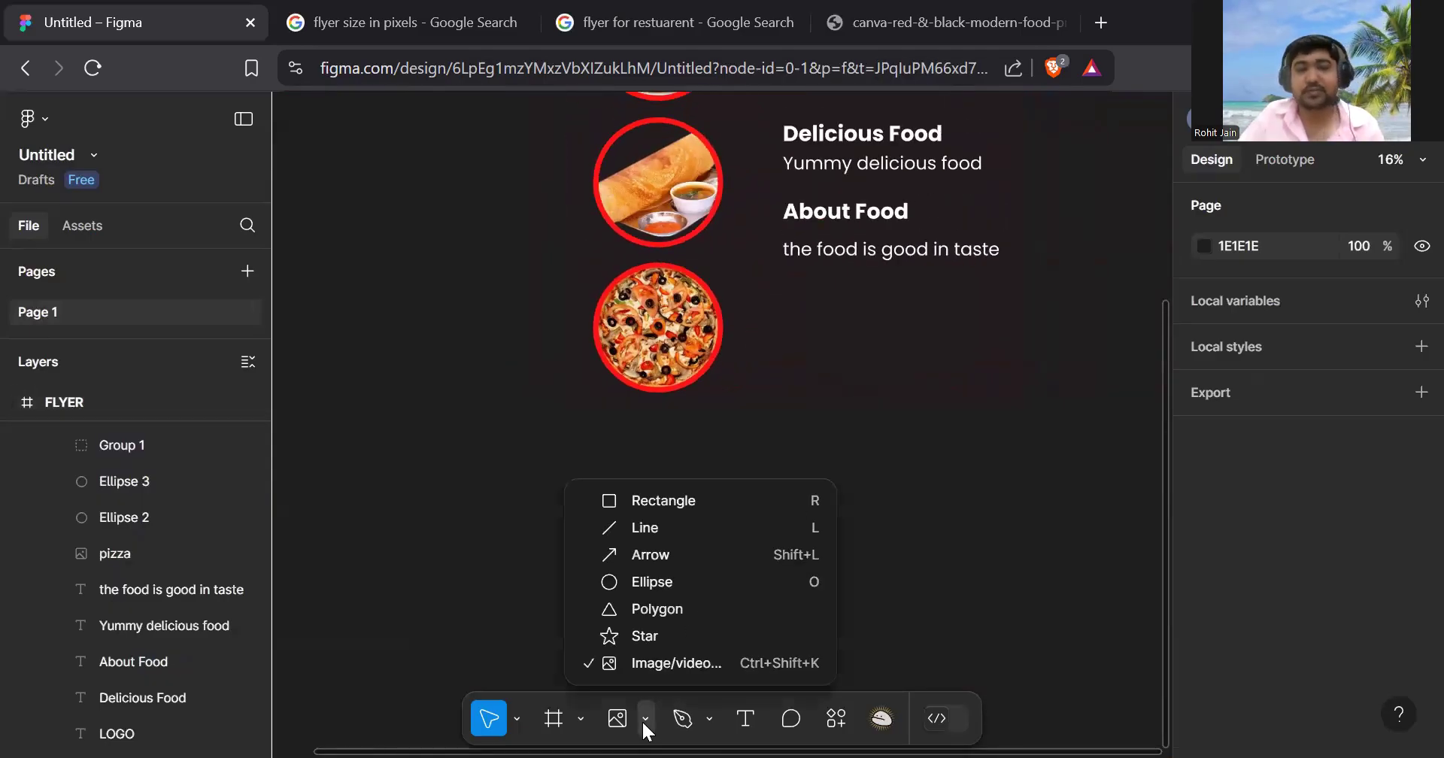
# - Draw a 1520×1520 ellipse and place it at the flyer's bottom edge
pyautogui.click(684, 581)
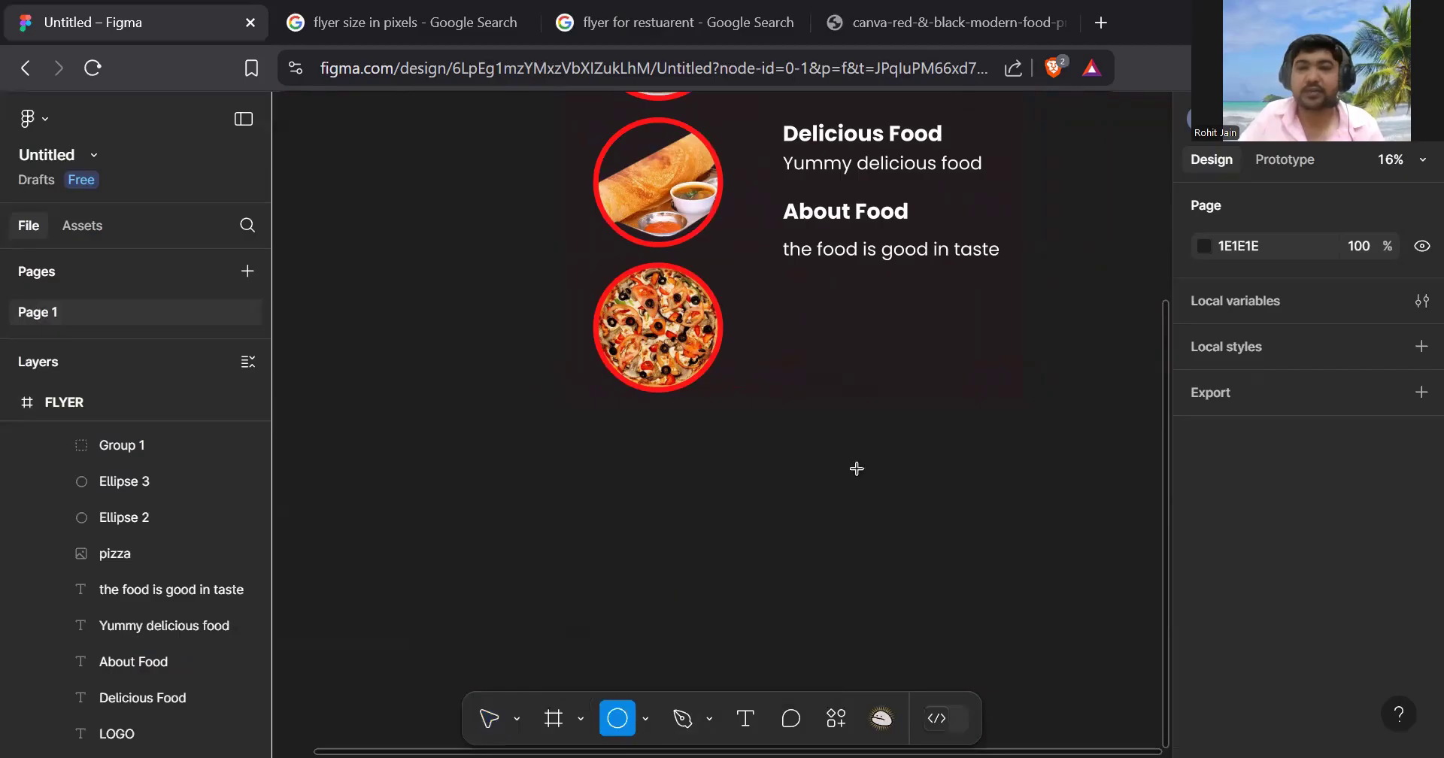
pyautogui.hscroll(1, 861, 465)
pyautogui.hscroll(1, 858, 464)
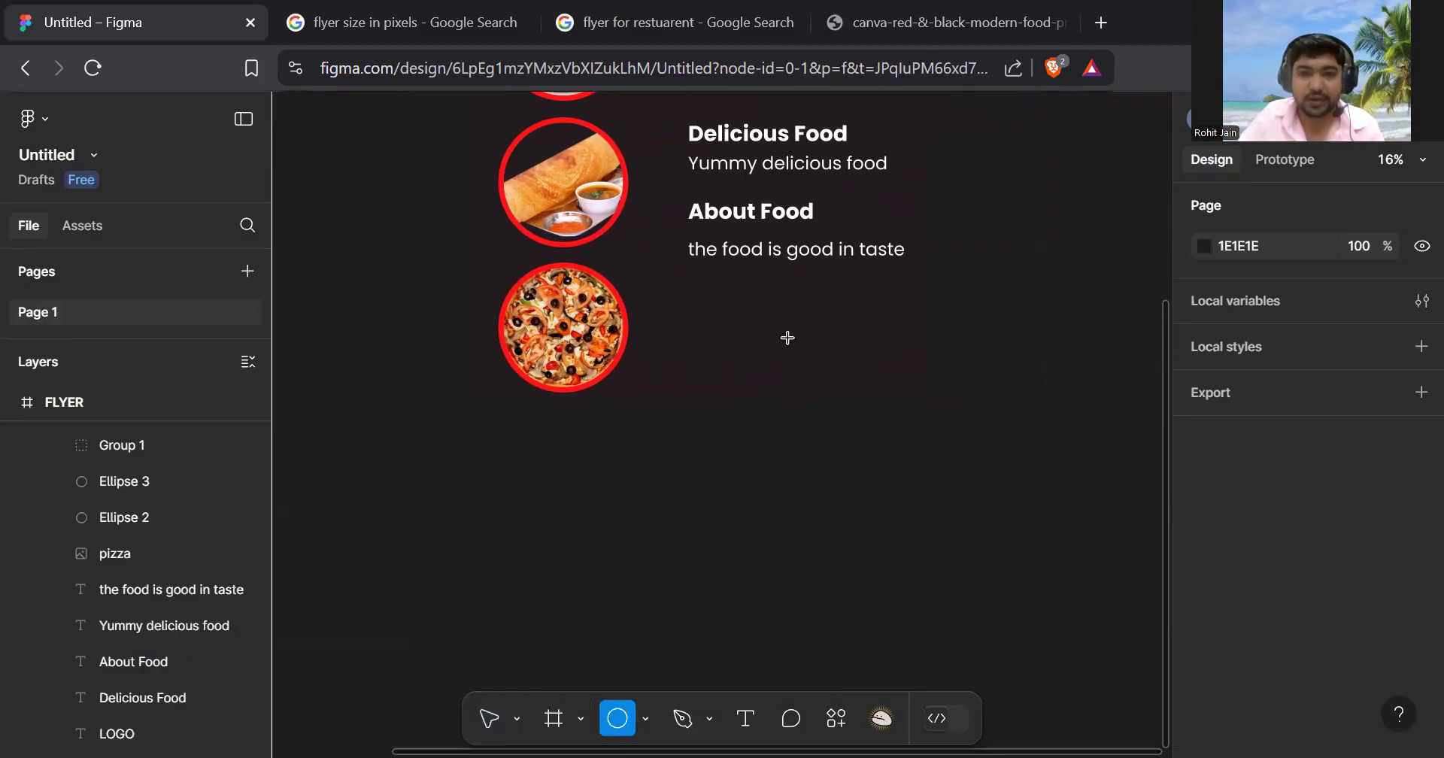
pyautogui.moveTo(787, 339); pyautogui.dragTo(916, 526)
pyautogui.moveTo(870, 429); pyautogui.dragTo(815, 384)
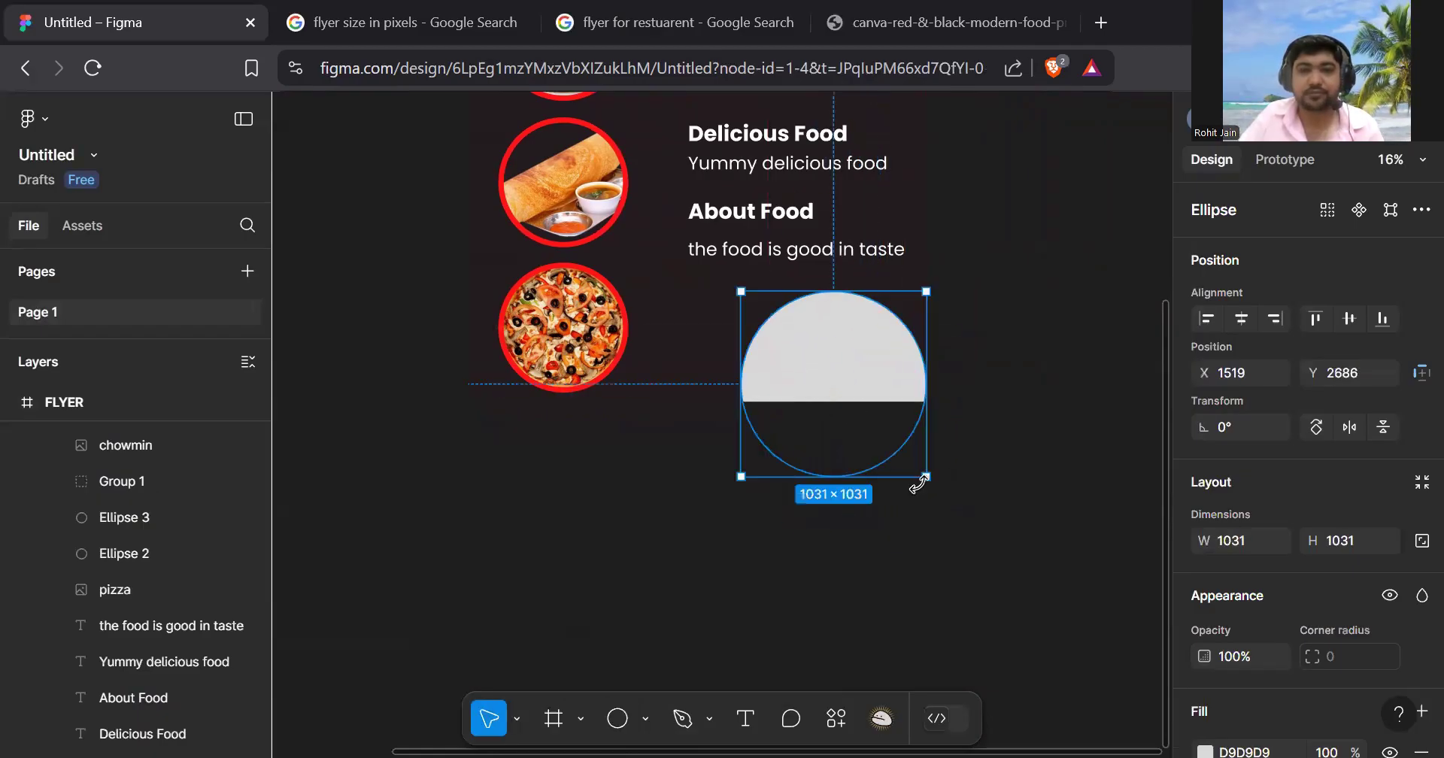
pyautogui.moveTo(920, 481); pyautogui.dragTo(954, 561)
pyautogui.moveTo(855, 429); pyautogui.dragTo(831, 410)
# - Group the four text lines with Ctrl+G and raise the group toward the badge
pyautogui.scroll(4, 854, 361)
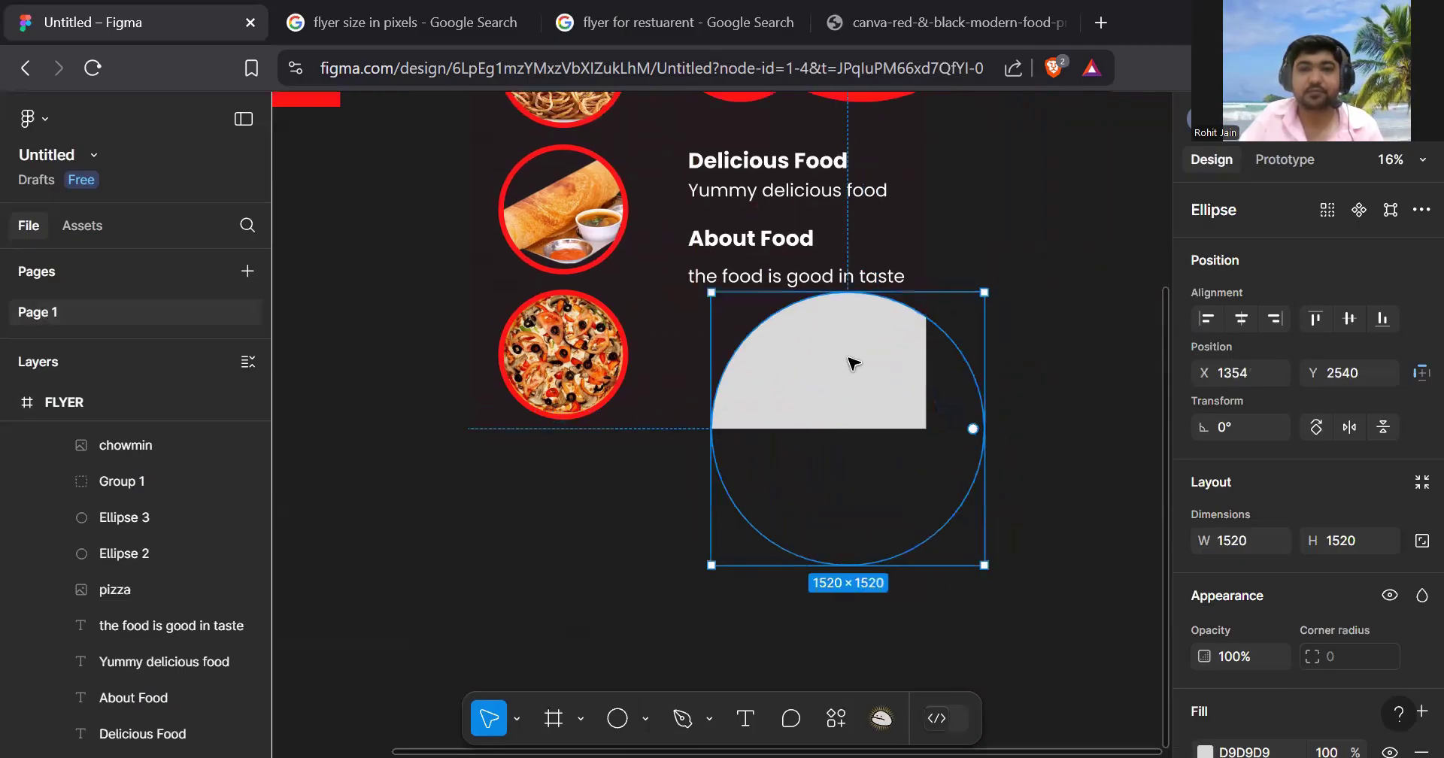
pyautogui.scroll(1, 863, 373)
pyautogui.click(798, 342)
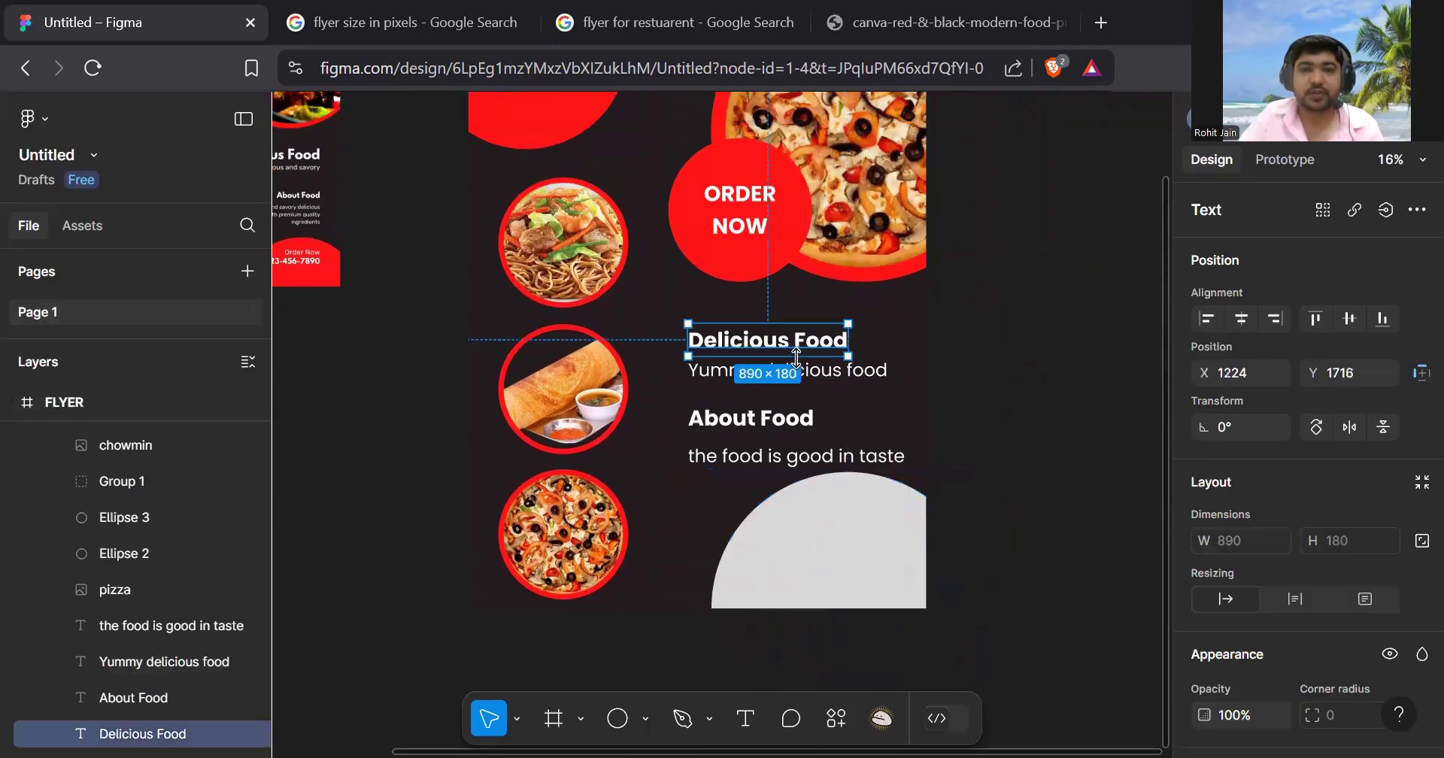
pyautogui.keyDown('shift'); pyautogui.click(805, 373); pyautogui.keyUp('shift')
pyautogui.keyDown('shift'); pyautogui.click(800, 424); pyautogui.keyUp('shift')
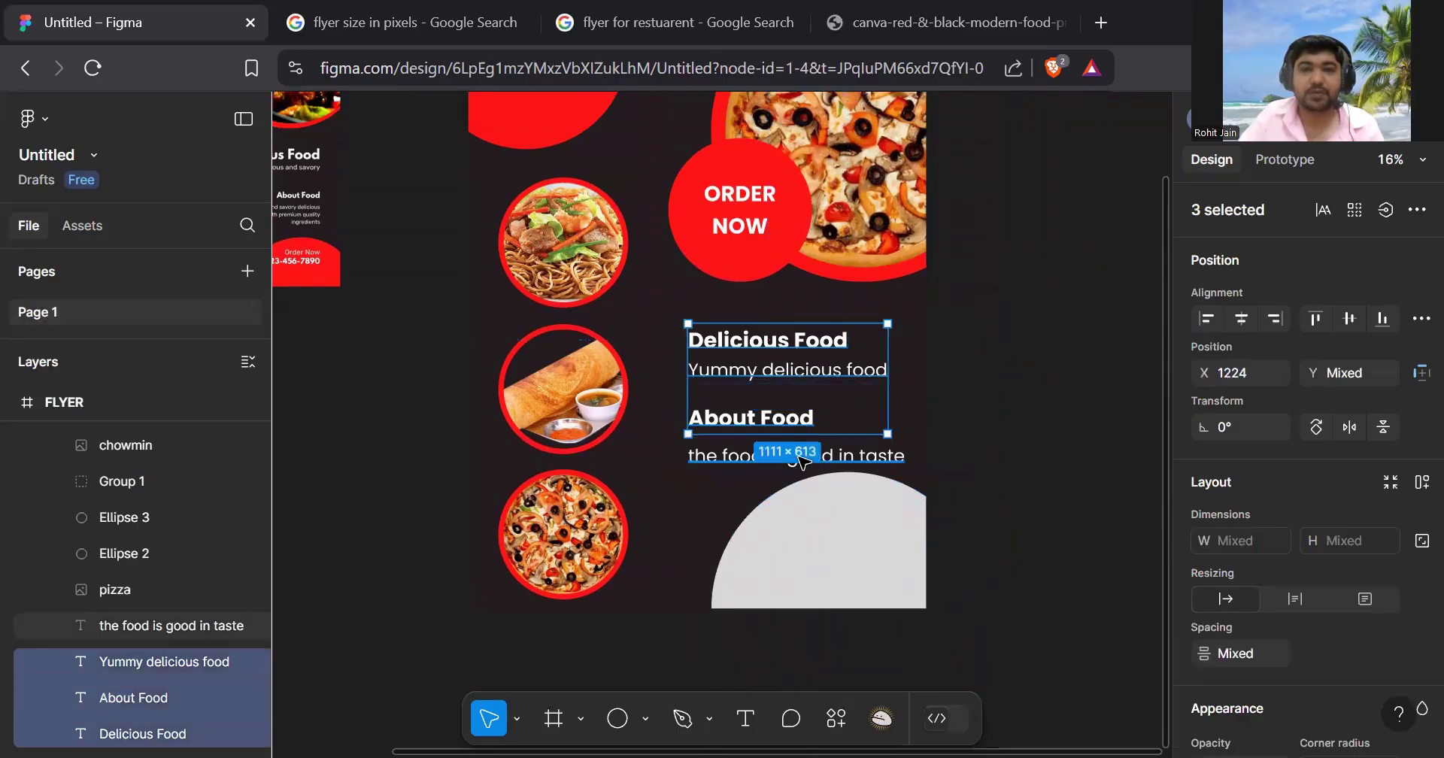
pyautogui.keyDown('shift'); pyautogui.click(802, 458); pyautogui.keyUp('shift')
pyautogui.hotkey('ctrl', 'g')
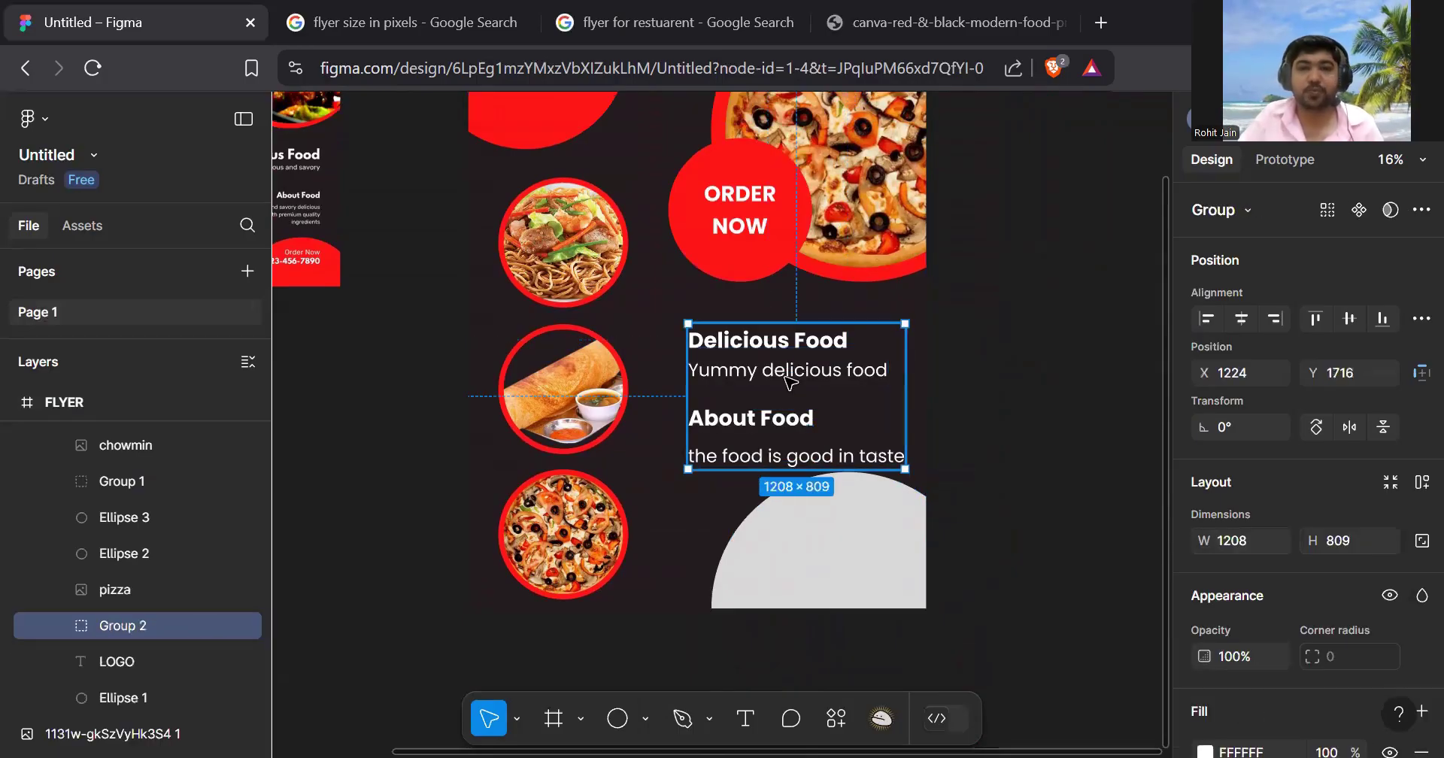
pyautogui.moveTo(786, 359); pyautogui.dragTo(785, 335)
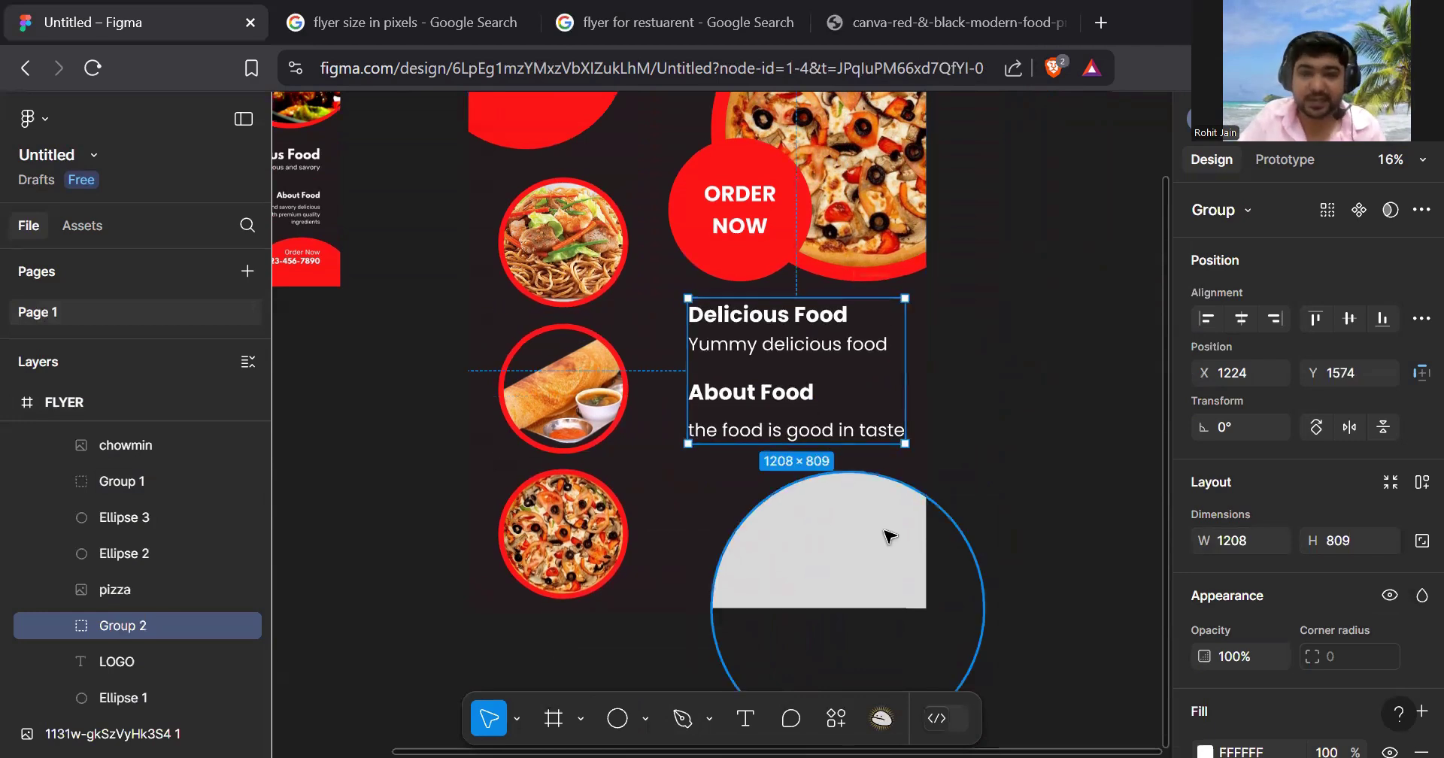
pyautogui.click(858, 527)
pyautogui.scroll(-3, 857, 503)
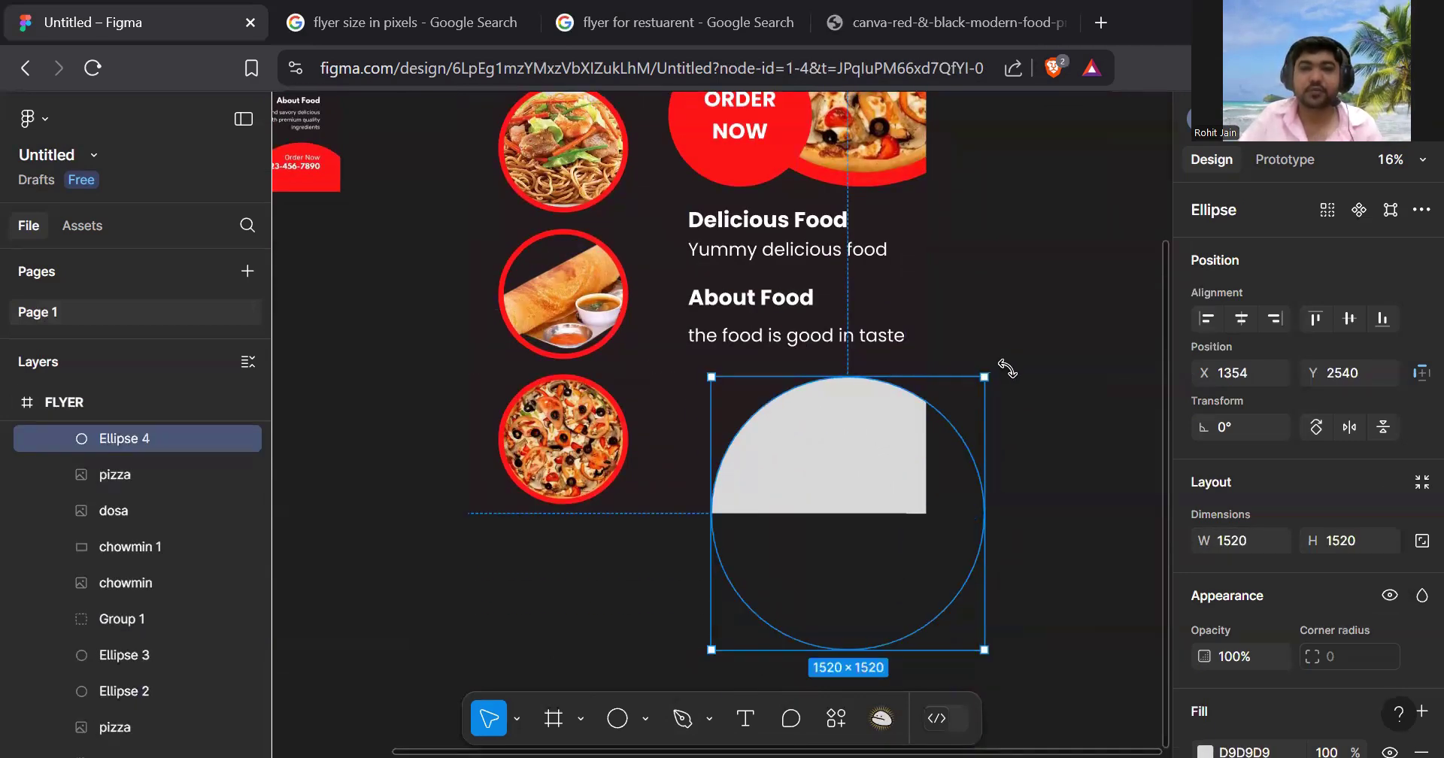
# - Enlarge the bottom circle to 1717×1717 and shift it left
pyautogui.moveTo(985, 364); pyautogui.dragTo(983, 336)
pyautogui.moveTo(941, 400); pyautogui.dragTo(854, 442)
pyautogui.click(1023, 336)
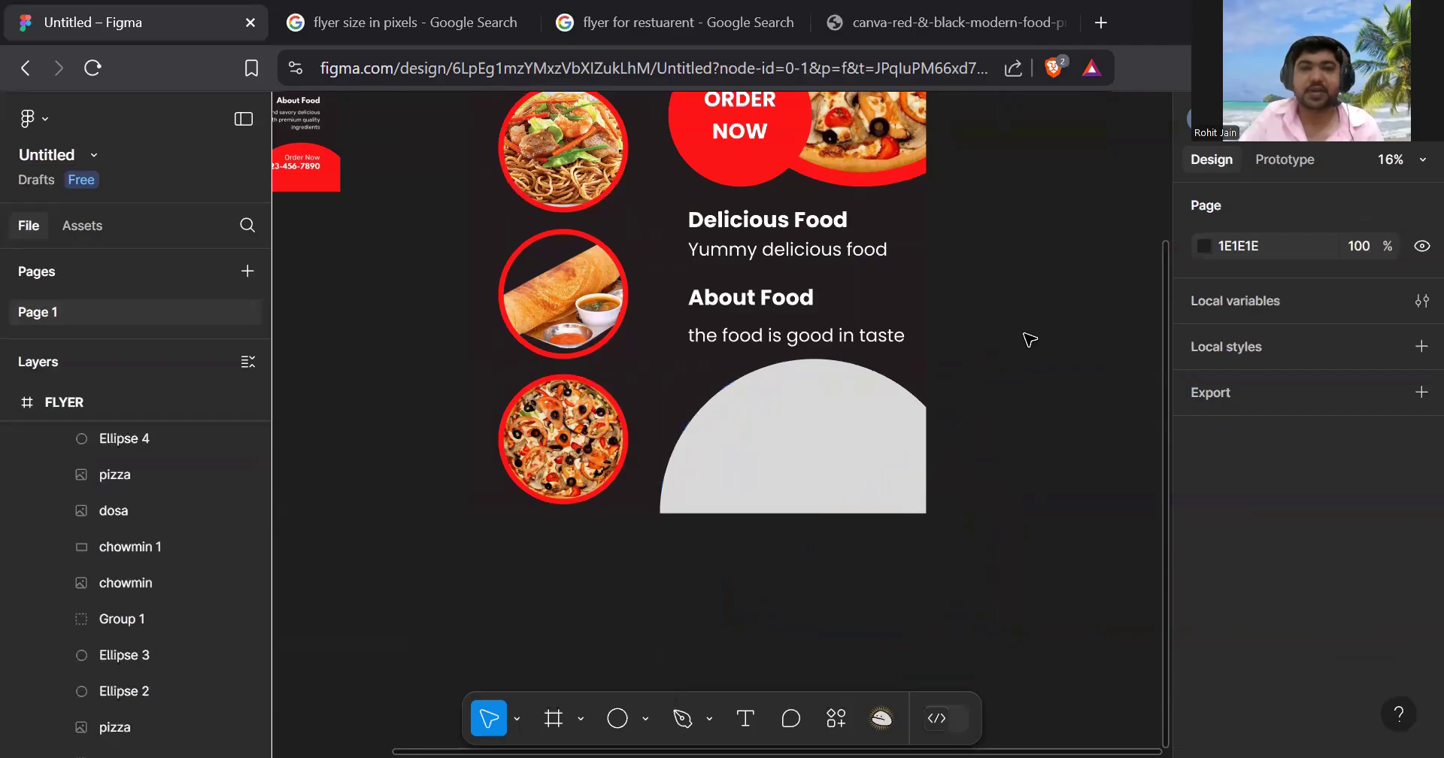
pyautogui.scroll(-1, 1029, 340)
# - Fill the bottom circle with red FF1617
pyautogui.click(891, 422)
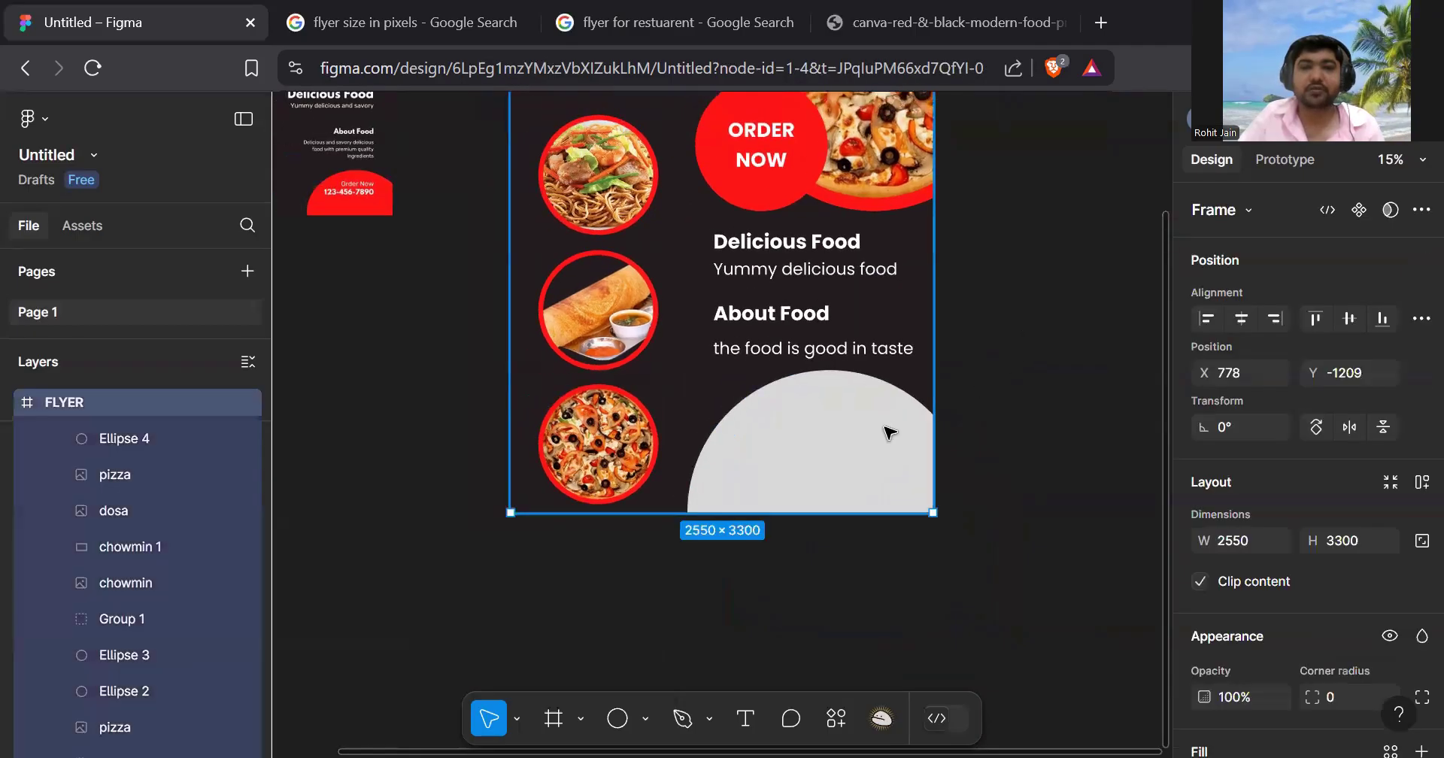
pyautogui.click(933, 440)
pyautogui.scroll(-3, 1286, 418)
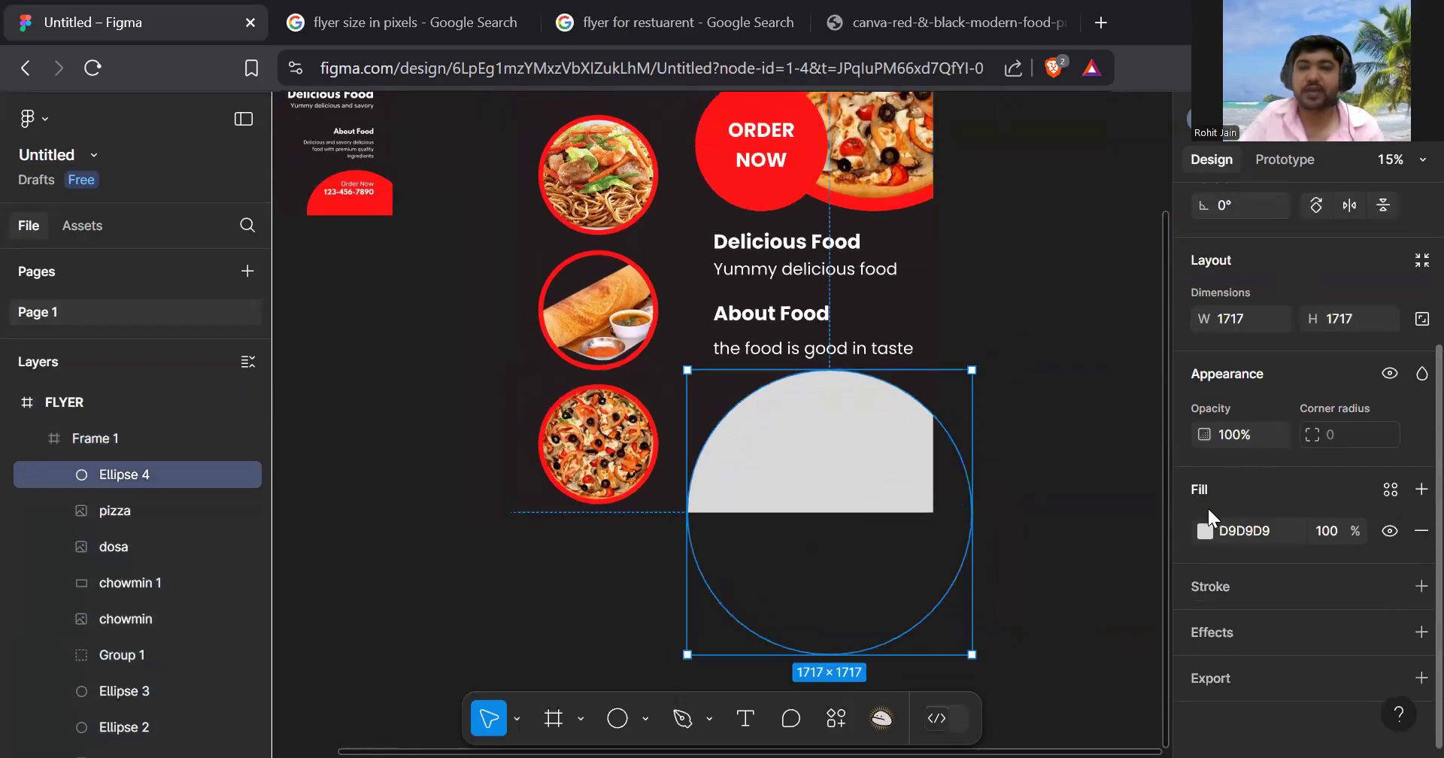
pyautogui.click(1206, 531)
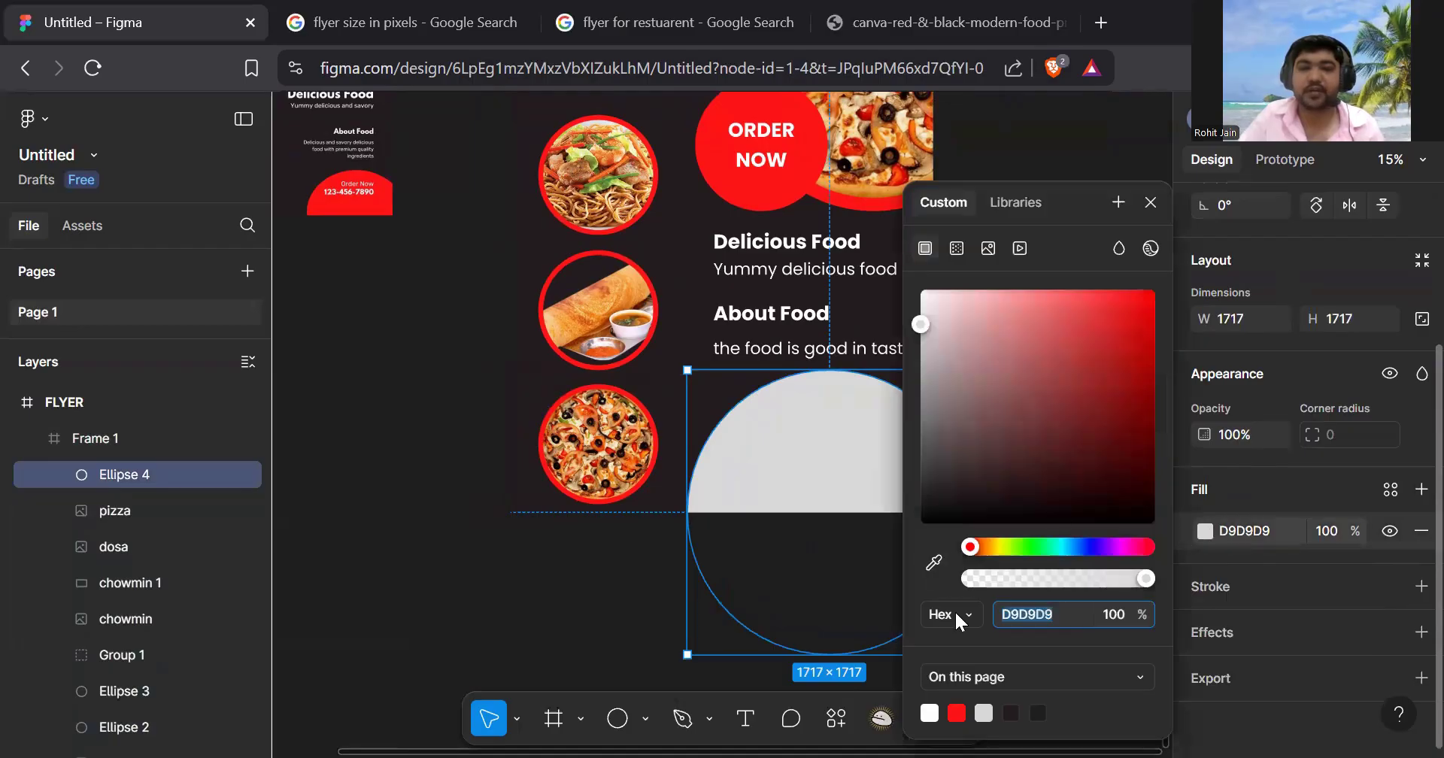
pyautogui.write('FF1617')
pyautogui.press('Return')
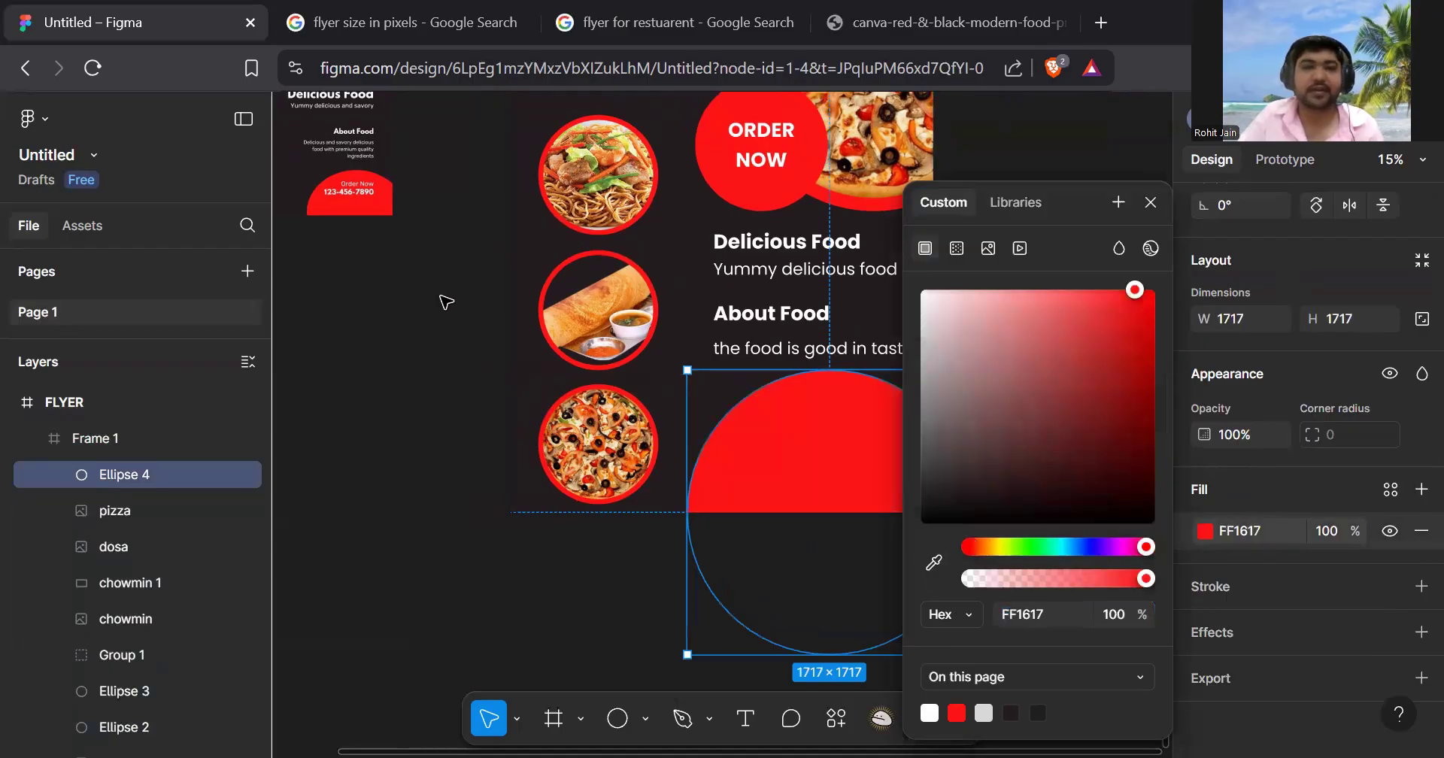
pyautogui.click(447, 301)
pyautogui.scroll(-4, 452, 309)
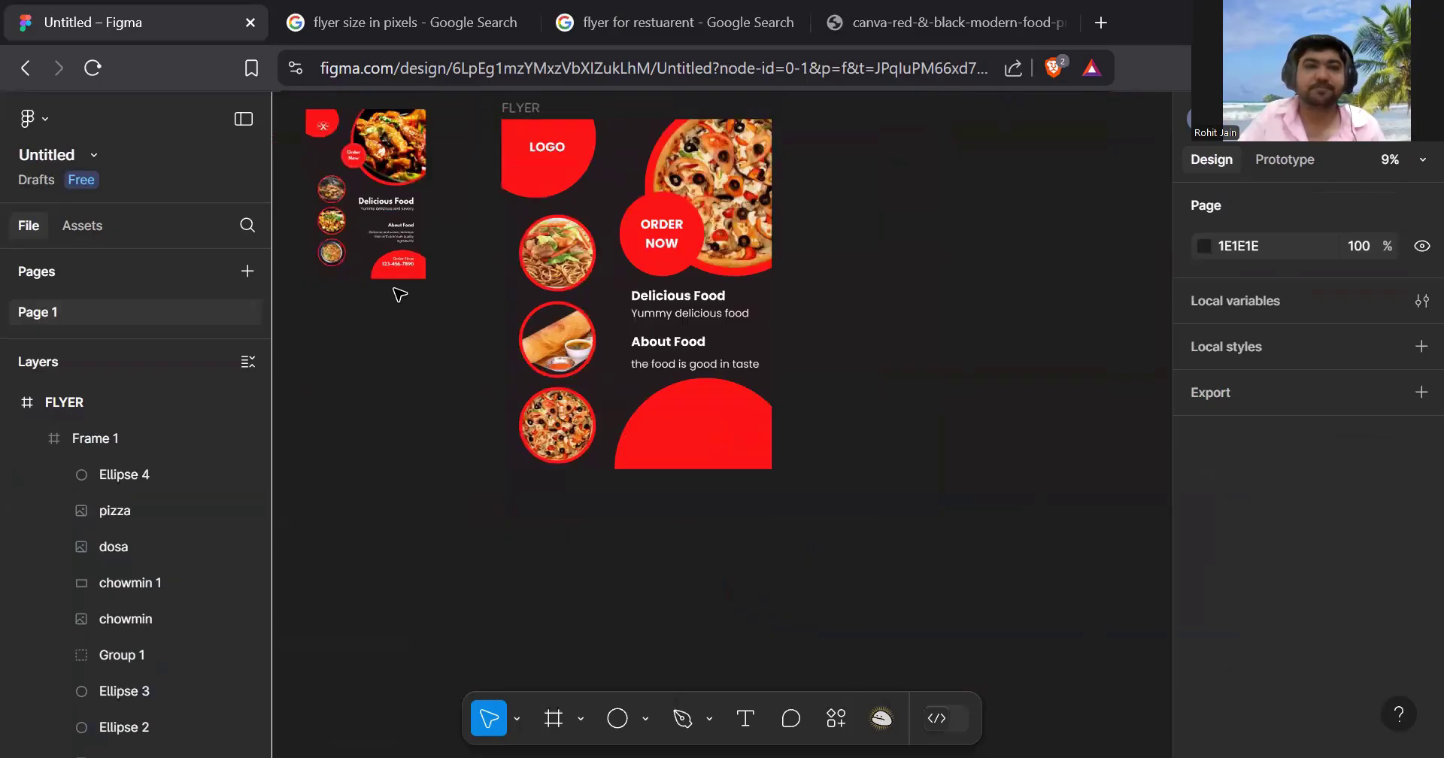
pyautogui.scroll(4, 399, 295)
pyautogui.scroll(-3, 554, 319)
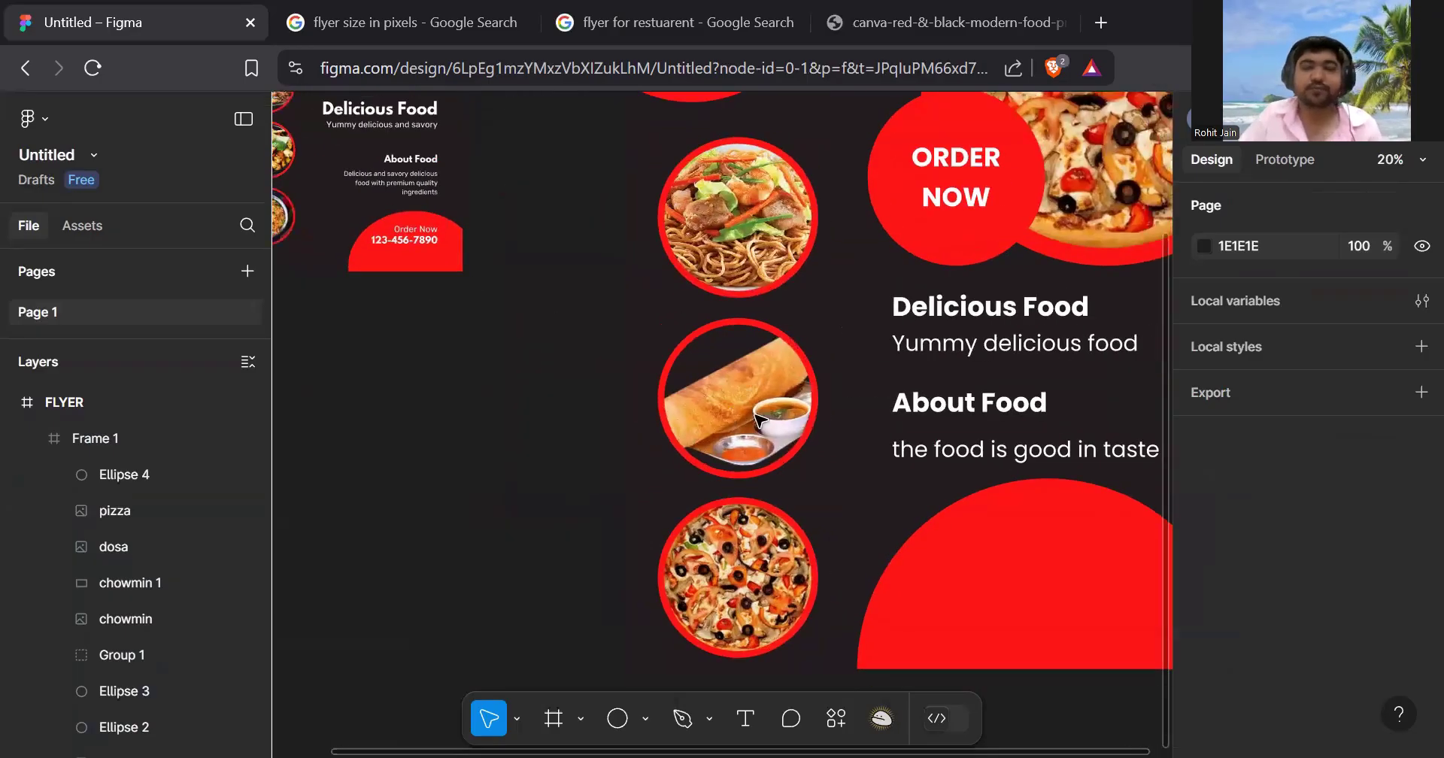
pyautogui.scroll(-3, 918, 461)
# - Move the badge's ORDER word to the front, near the top of the red circle
pyautogui.scroll(2, 827, 506)
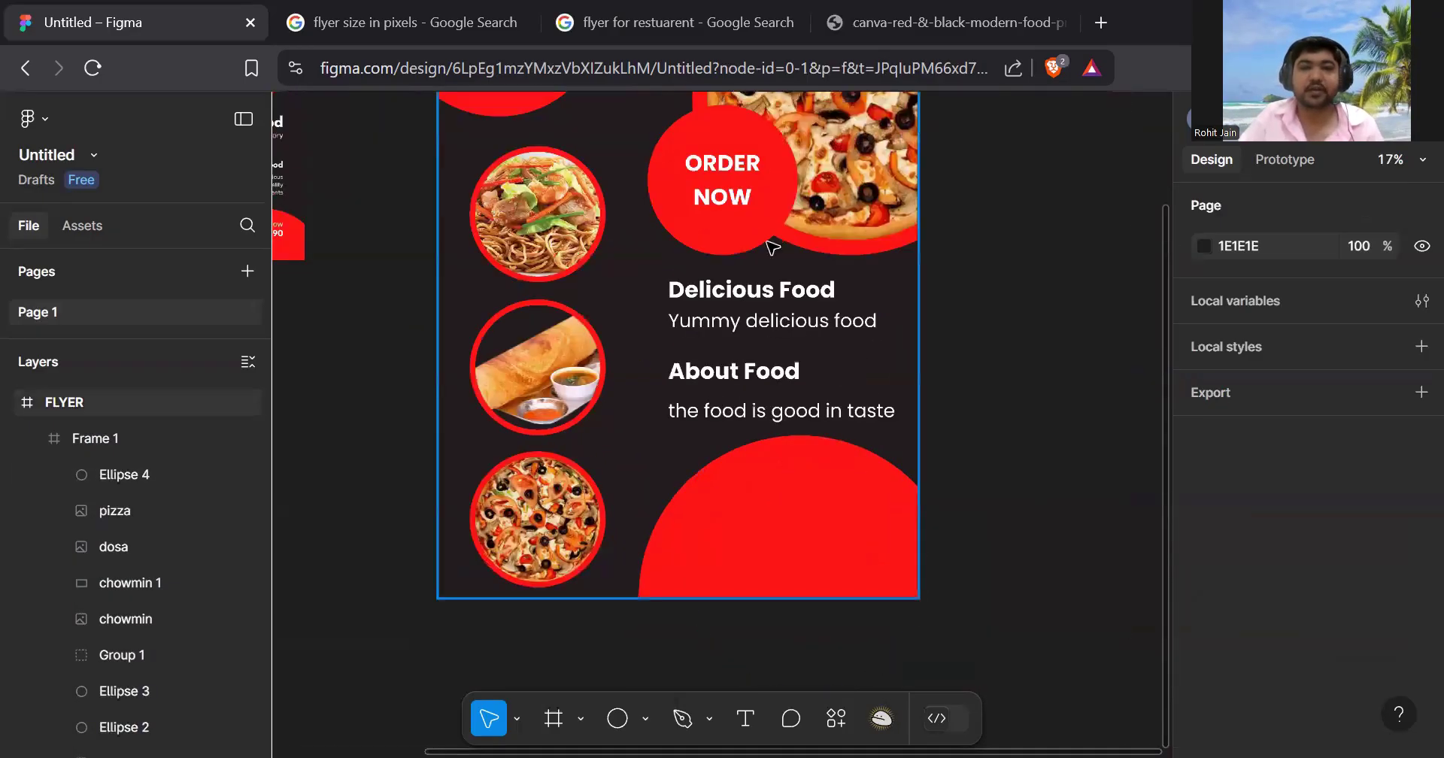
pyautogui.click(754, 183)
pyautogui.doubleClick(754, 182)
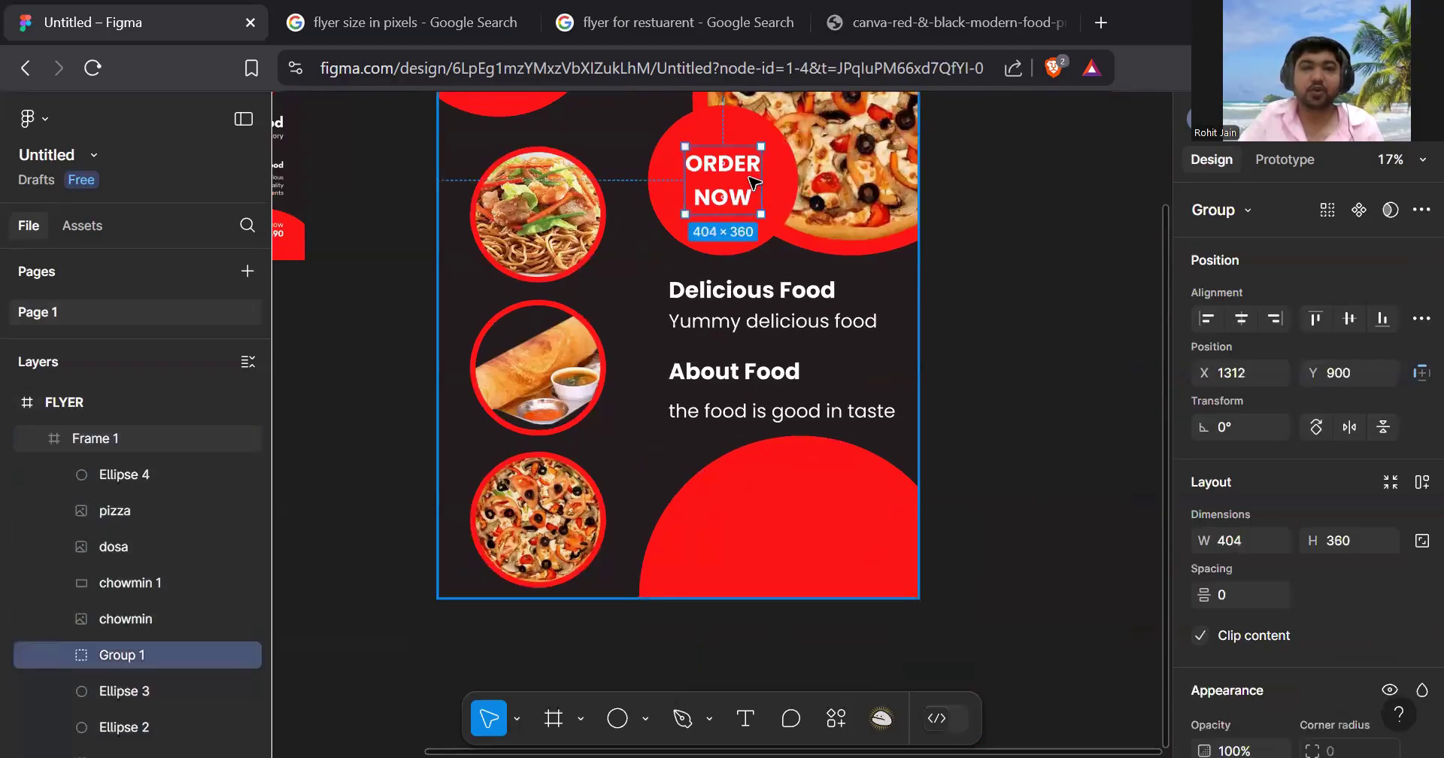
pyautogui.doubleClick(755, 183)
pyautogui.moveTo(754, 183); pyautogui.dragTo(807, 506)
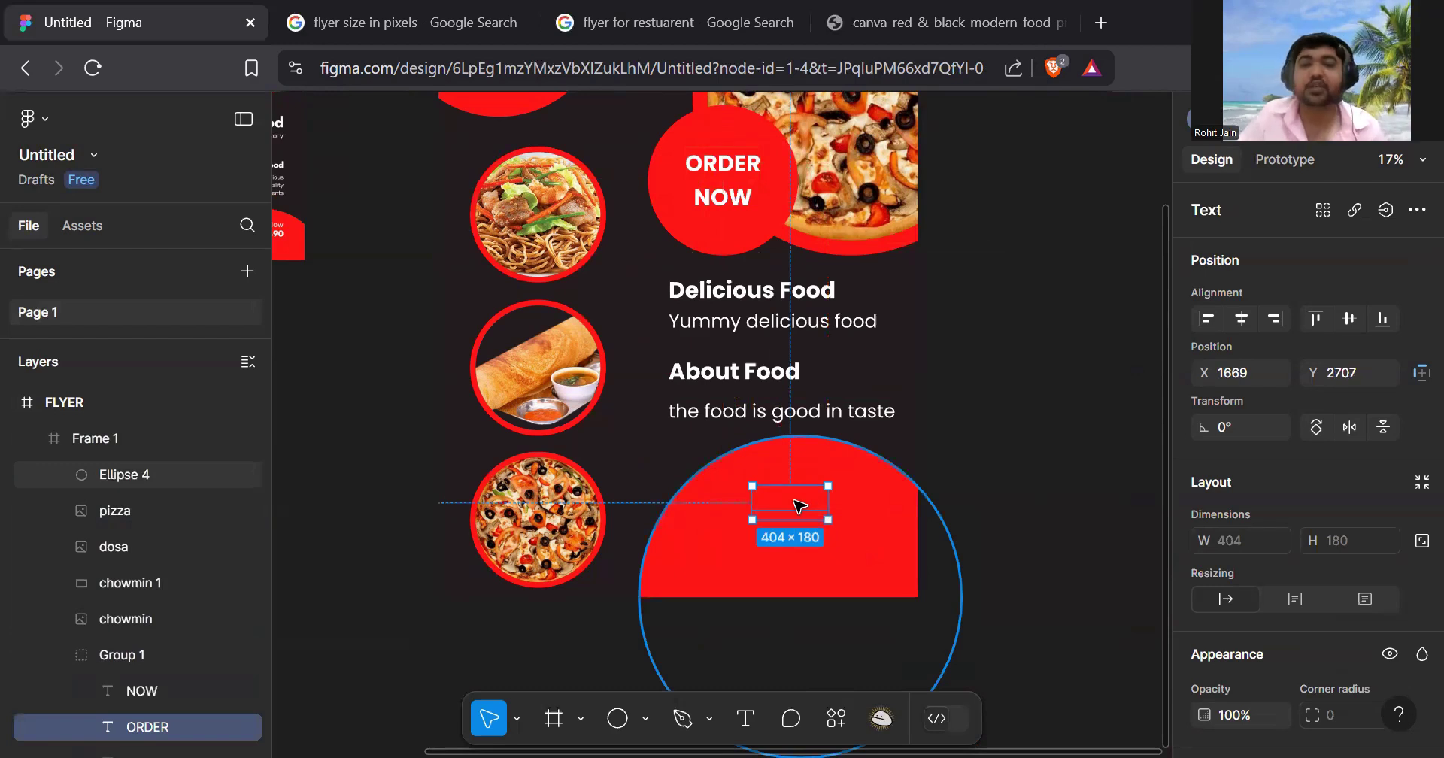
pyautogui.rightClick(794, 500)
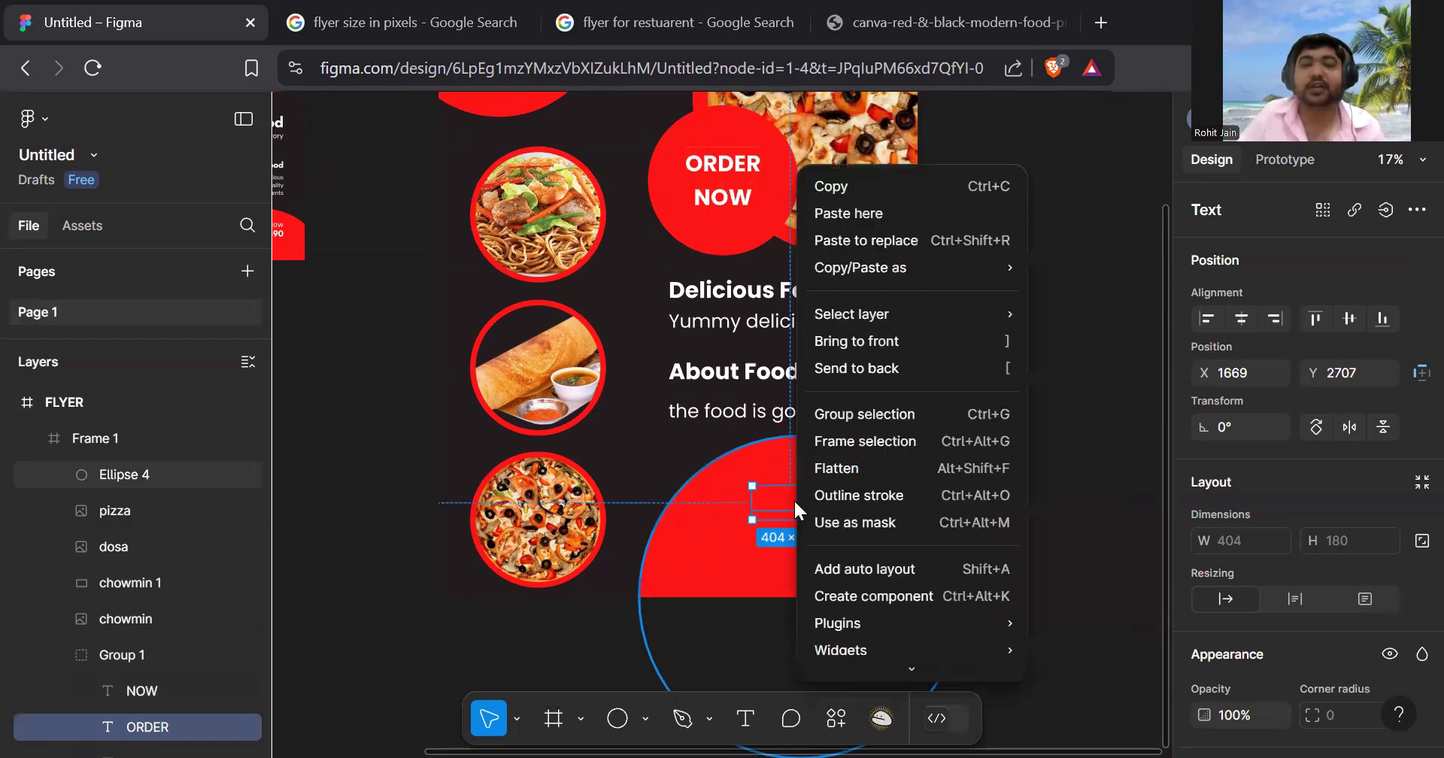
pyautogui.click(885, 344)
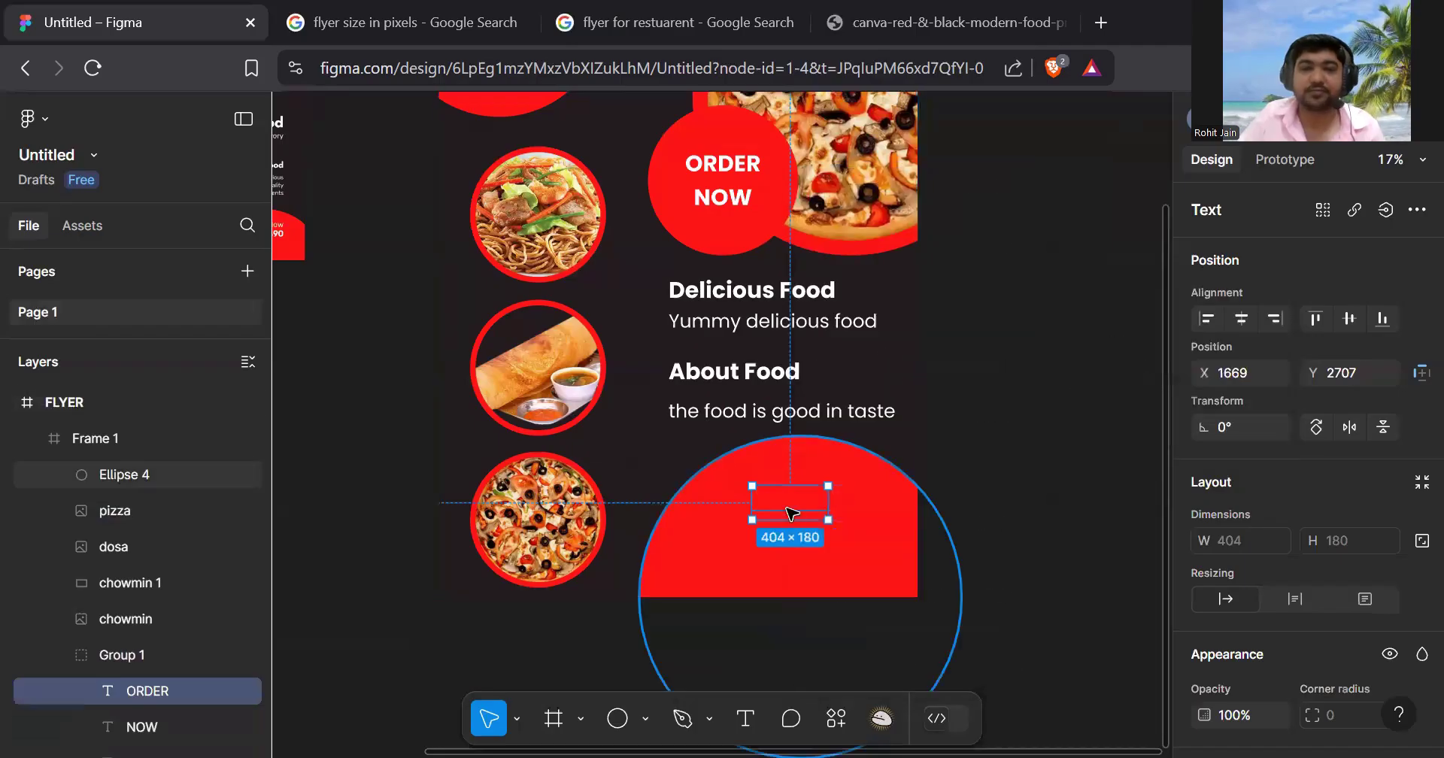
pyautogui.moveTo(800, 505); pyautogui.dragTo(835, 423)
# - Select the red circle, then reselect the ORDER word on it
pyautogui.scroll(5, 803, 524)
pyautogui.click(828, 479)
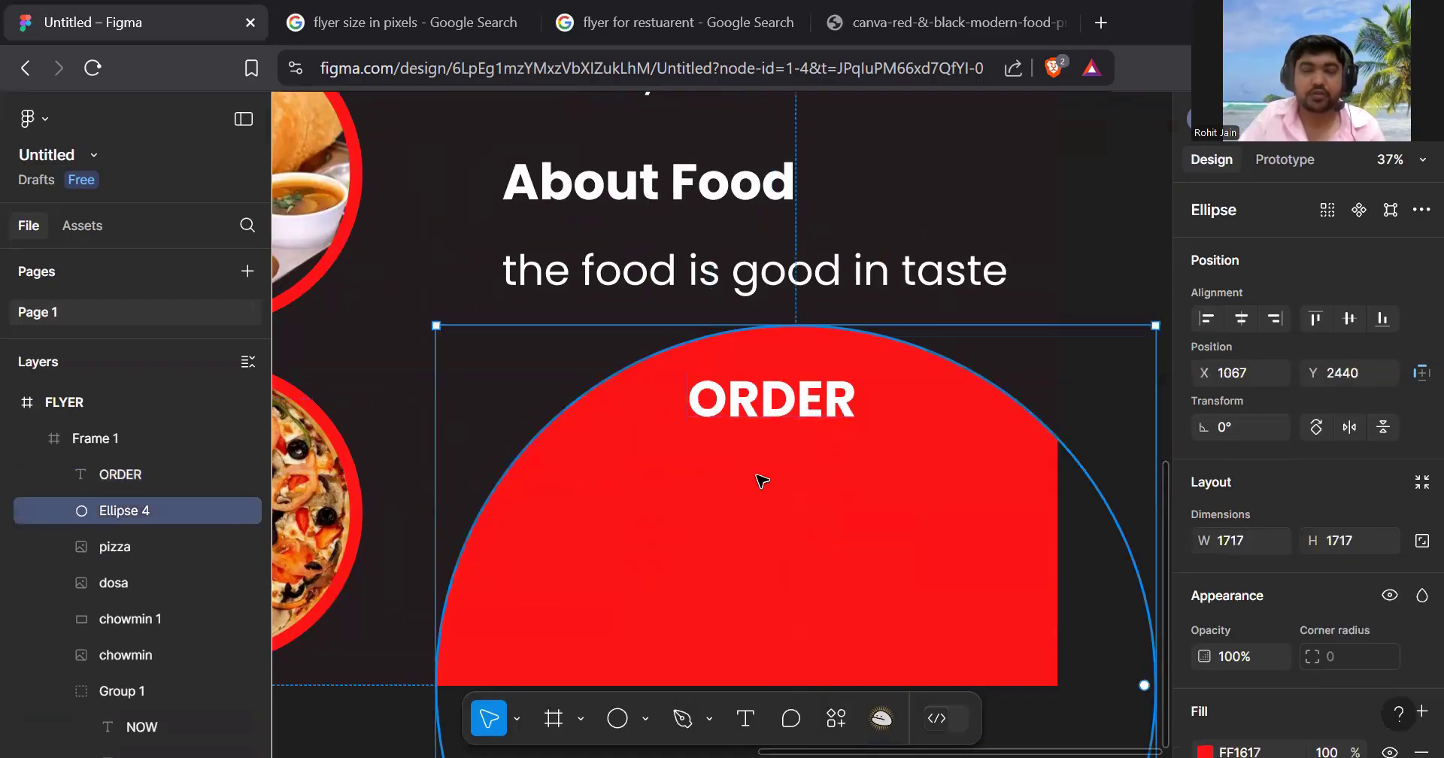
pyautogui.scroll(-4, 761, 481)
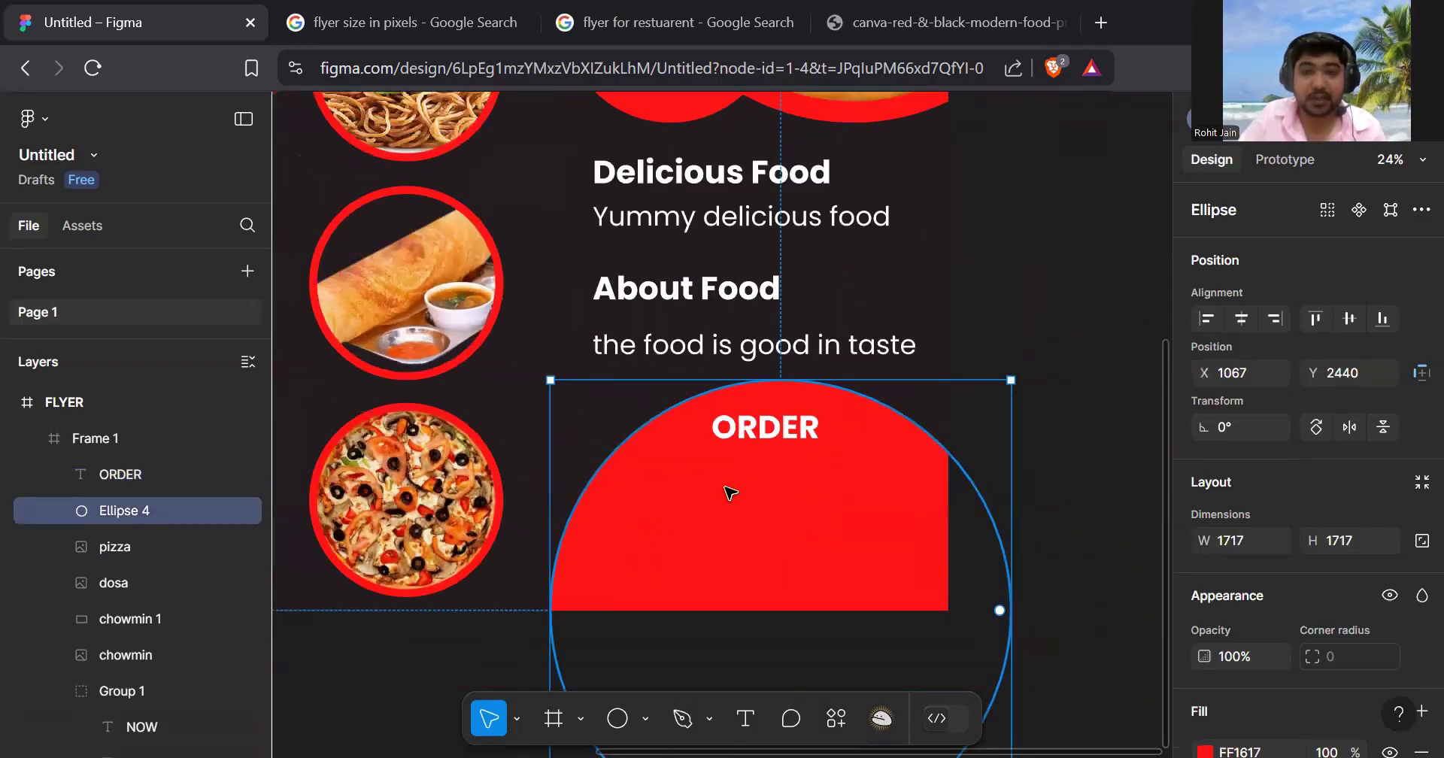
pyautogui.scroll(-3, 751, 483)
pyautogui.scroll(2, 788, 486)
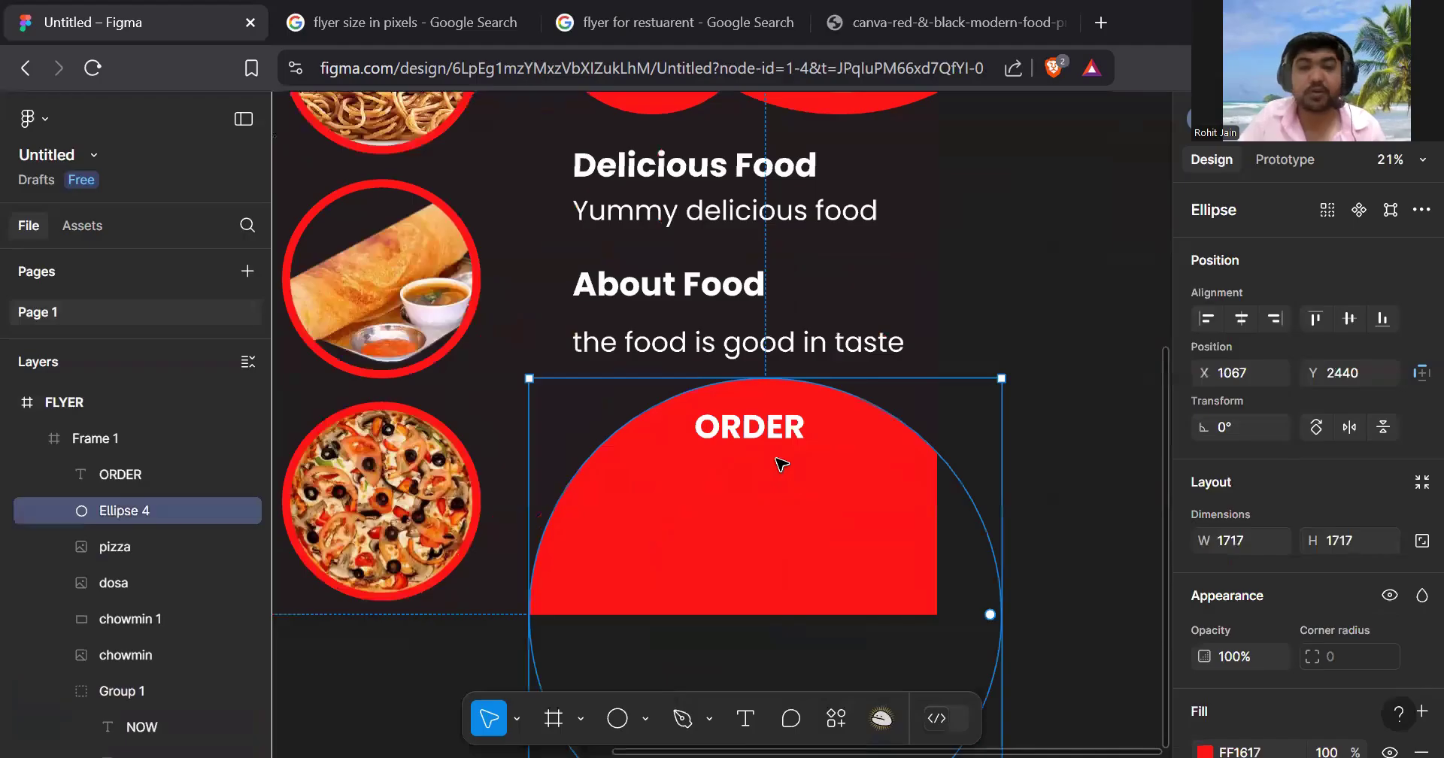
pyautogui.scroll(2, 782, 465)
pyautogui.scroll(-4, 785, 458)
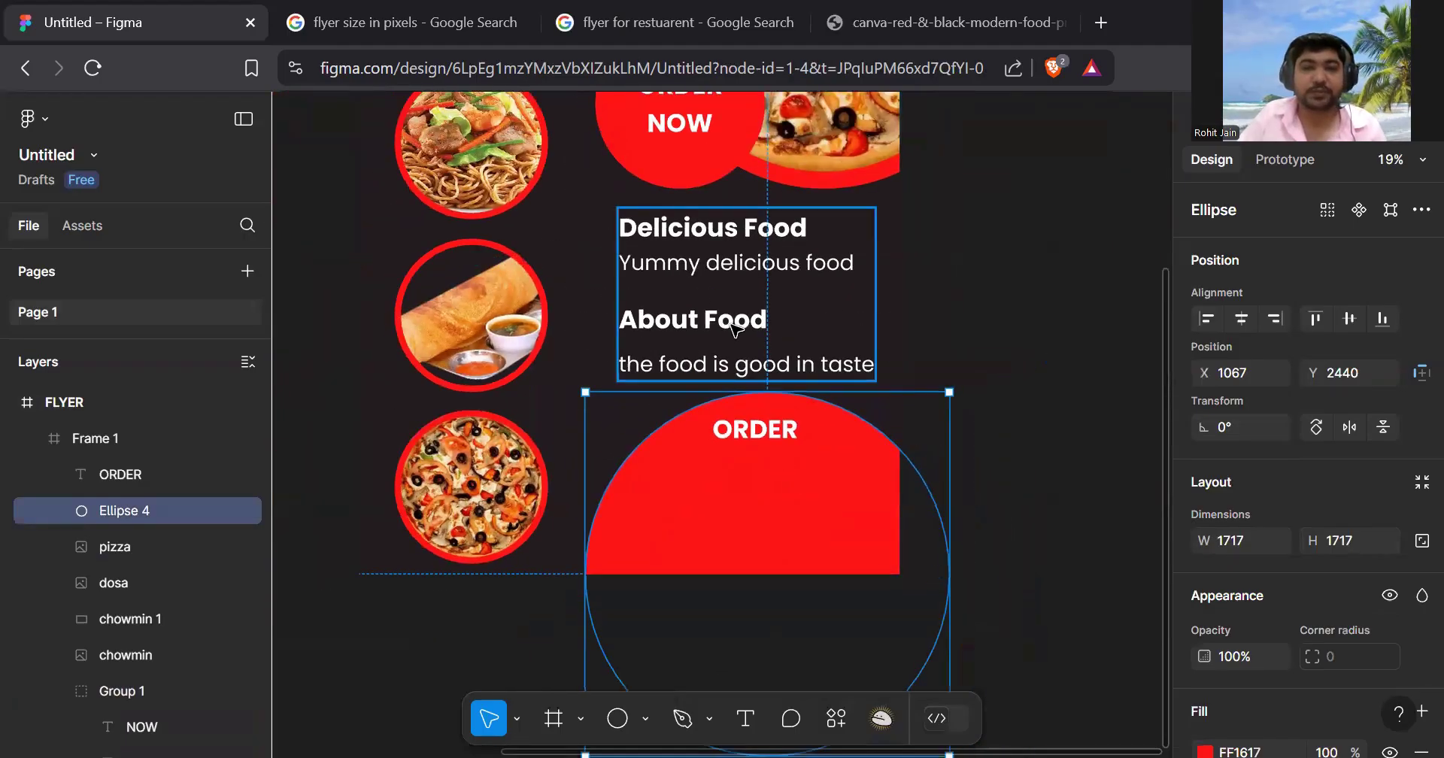
pyautogui.click(766, 434)
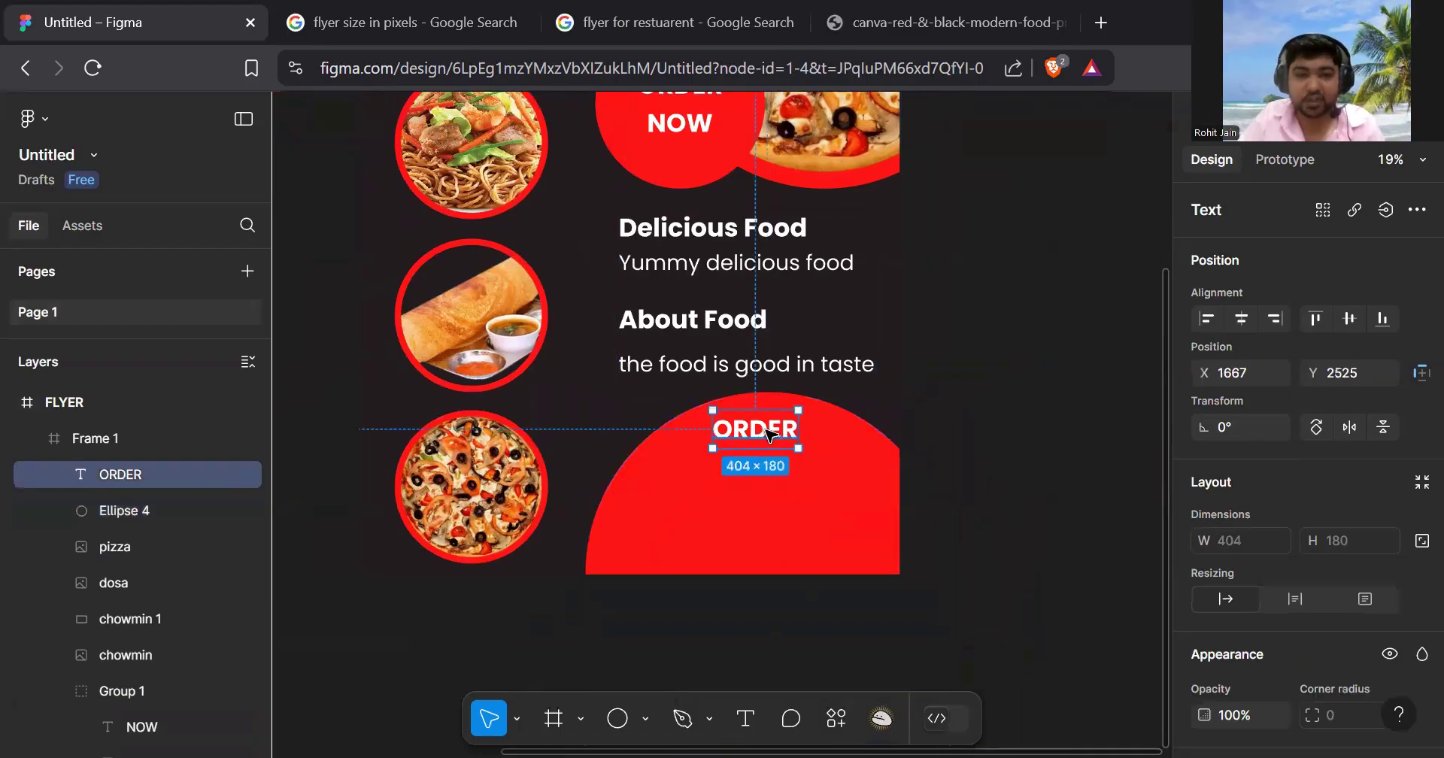
# - Duplicate ORDER below it, replace the text with the phone number, font size 80
pyautogui.moveTo(770, 435); pyautogui.dragTo(672, 468)
pyautogui.scroll(5, 743, 479)
pyautogui.doubleClick(667, 462)
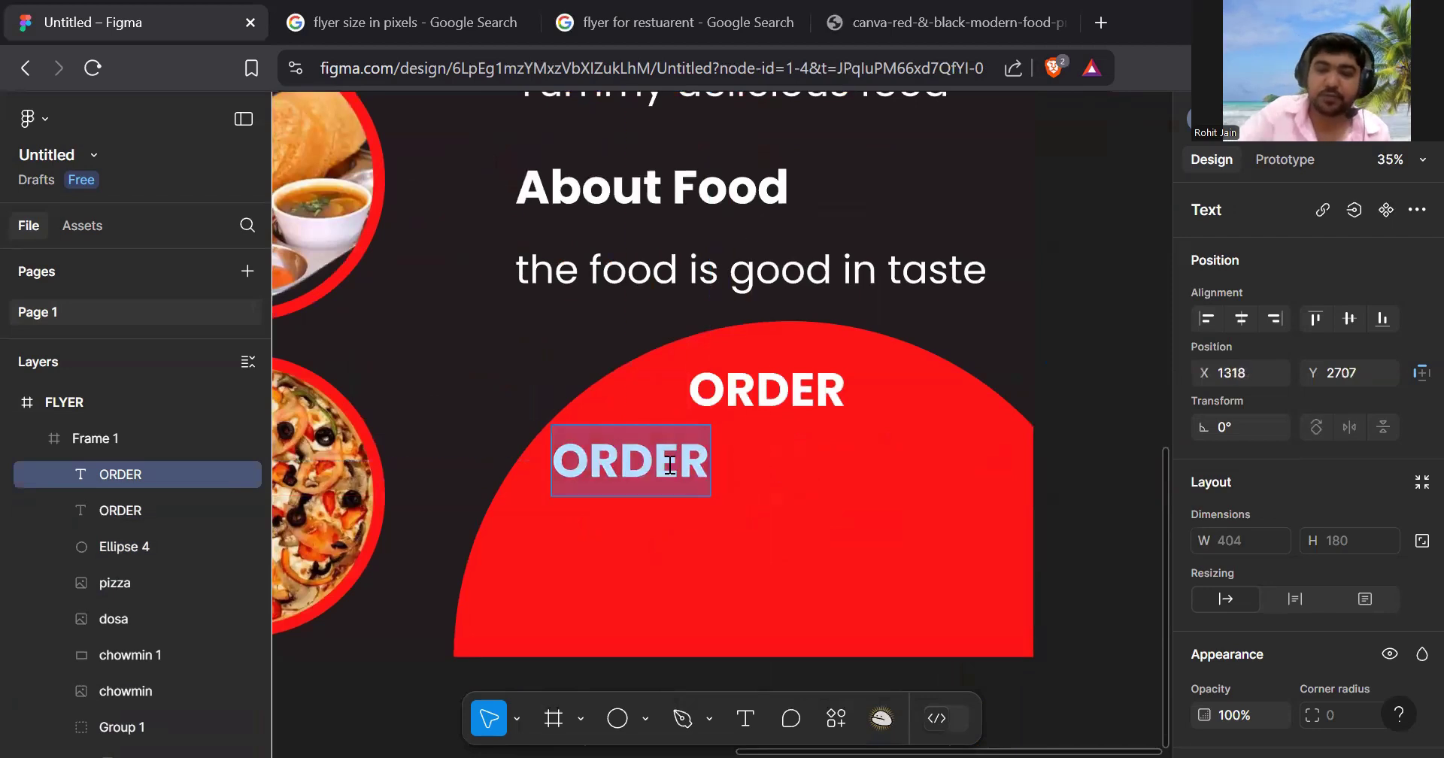
pyautogui.write('+91-')
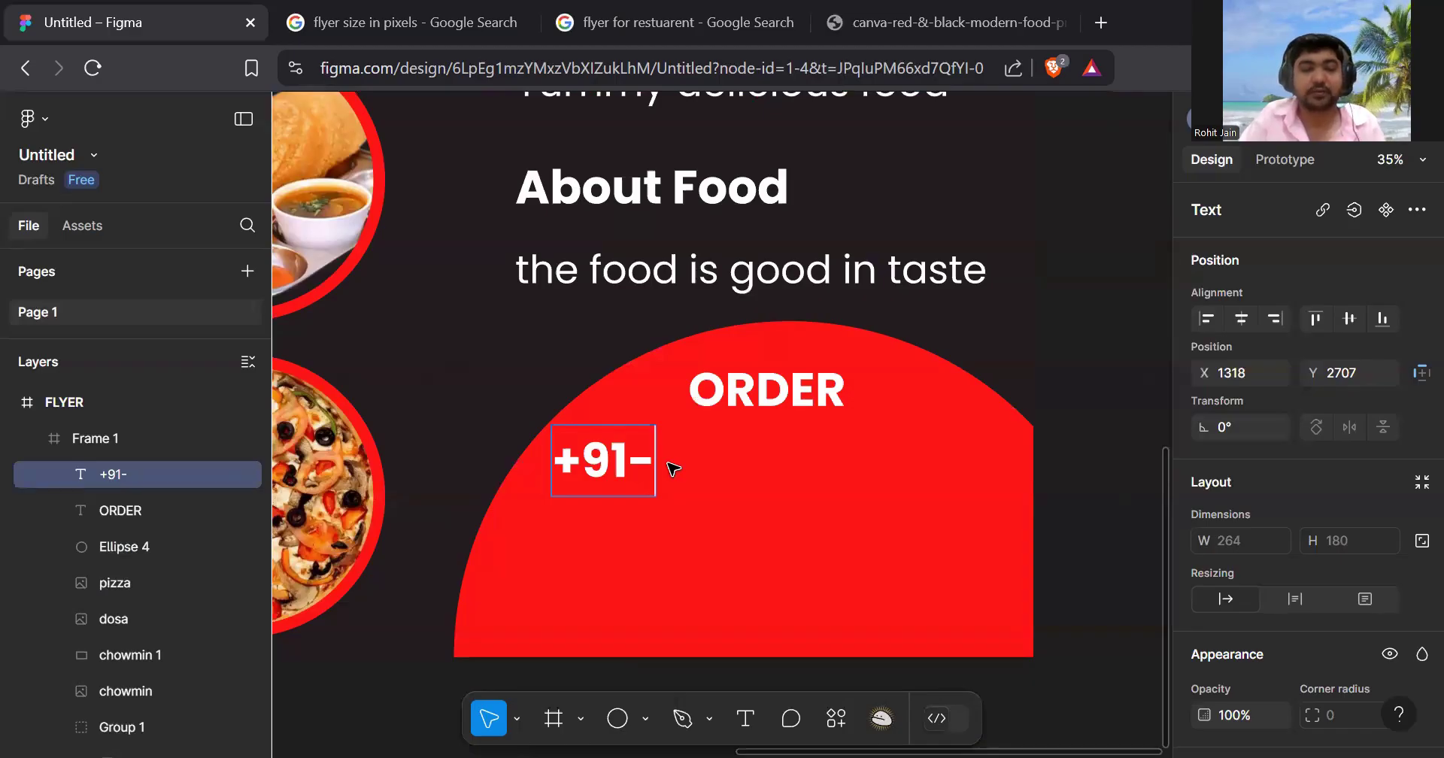
pyautogui.write('12345')
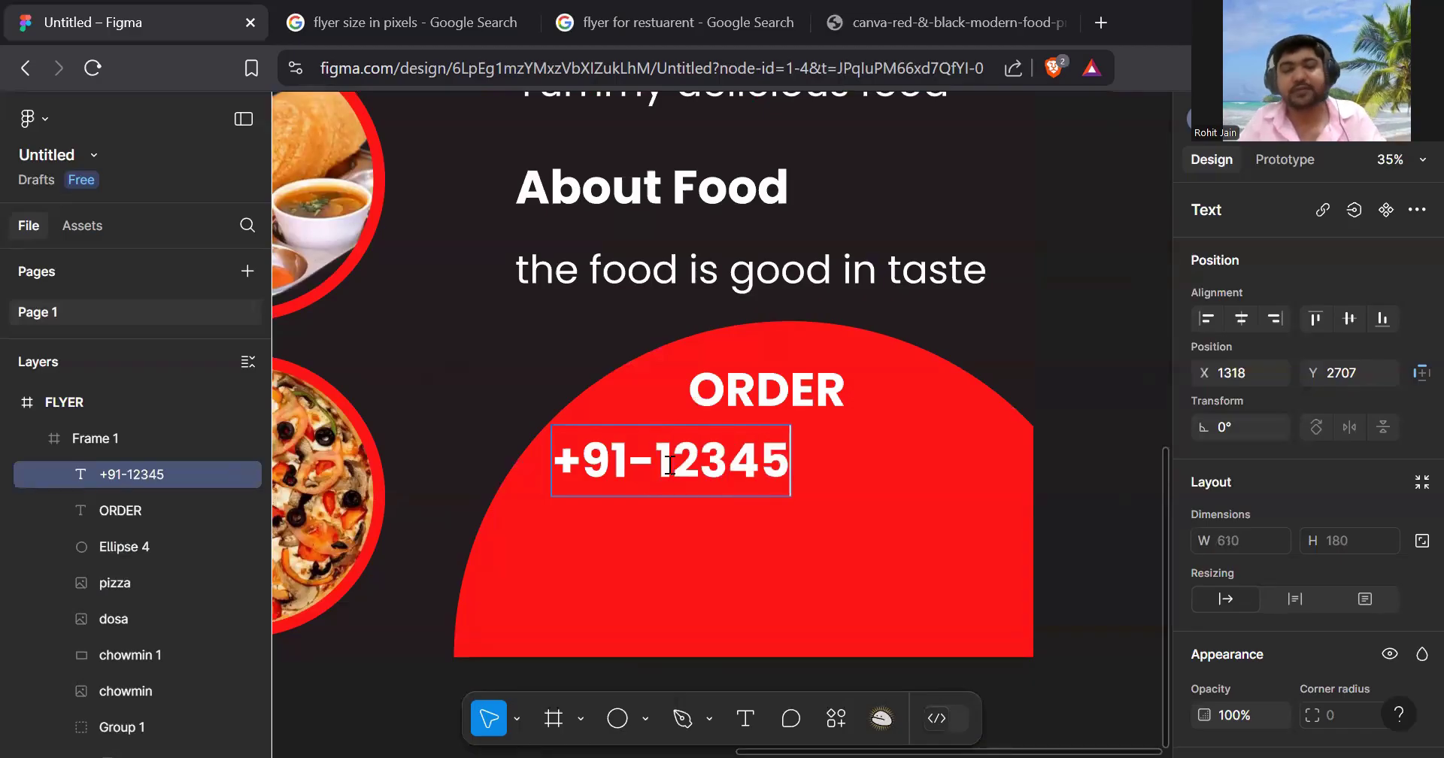
pyautogui.write('67890')
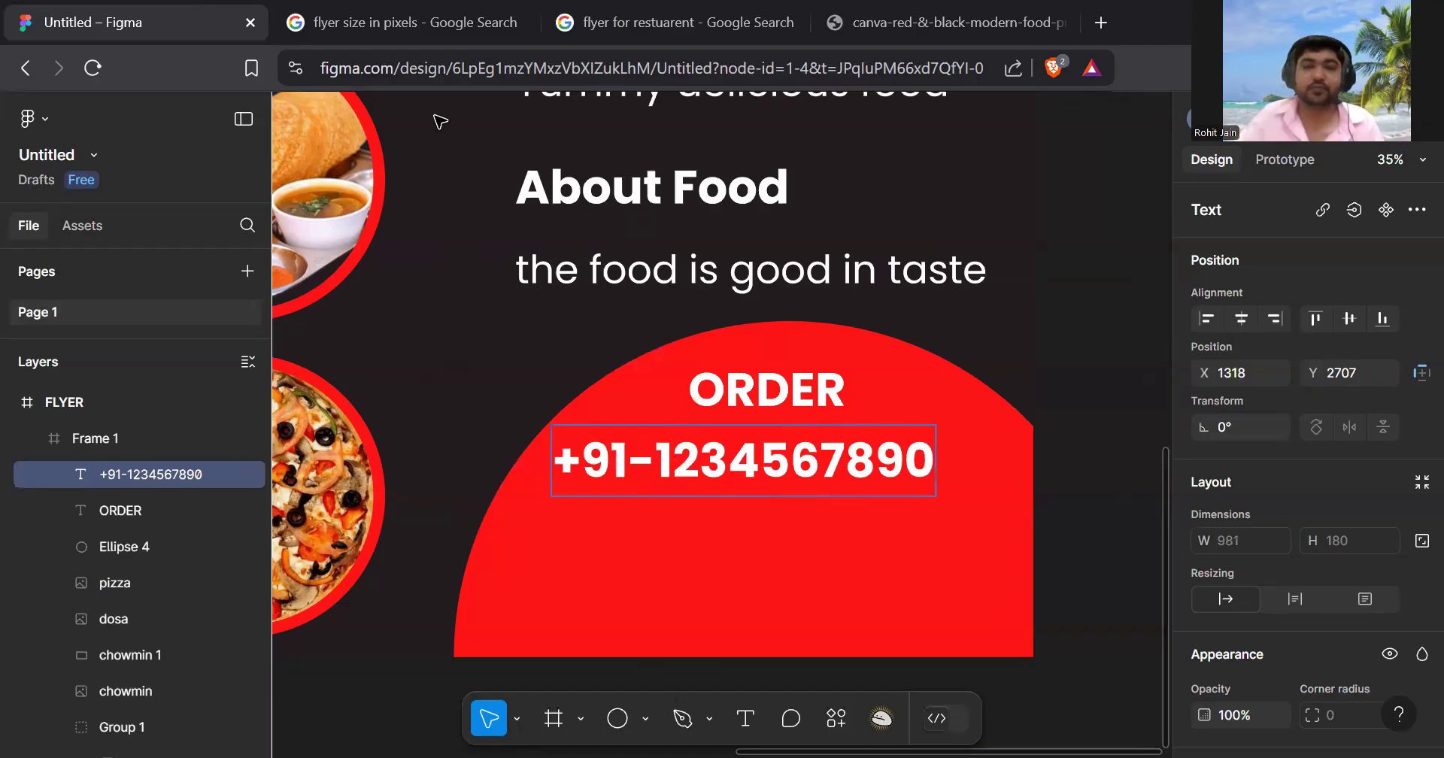
pyautogui.hotkey('ctrl', 'a')
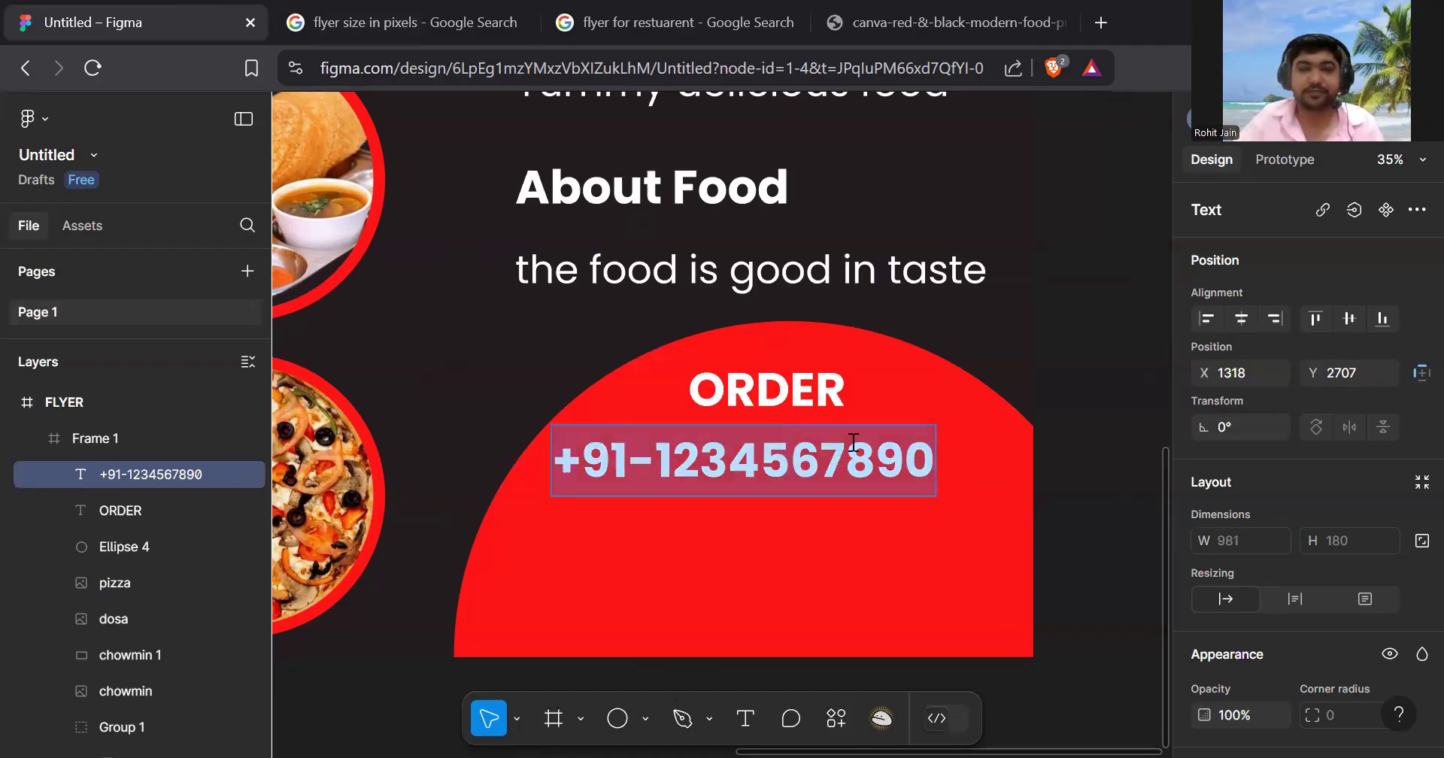
pyautogui.scroll(-6, 1342, 278)
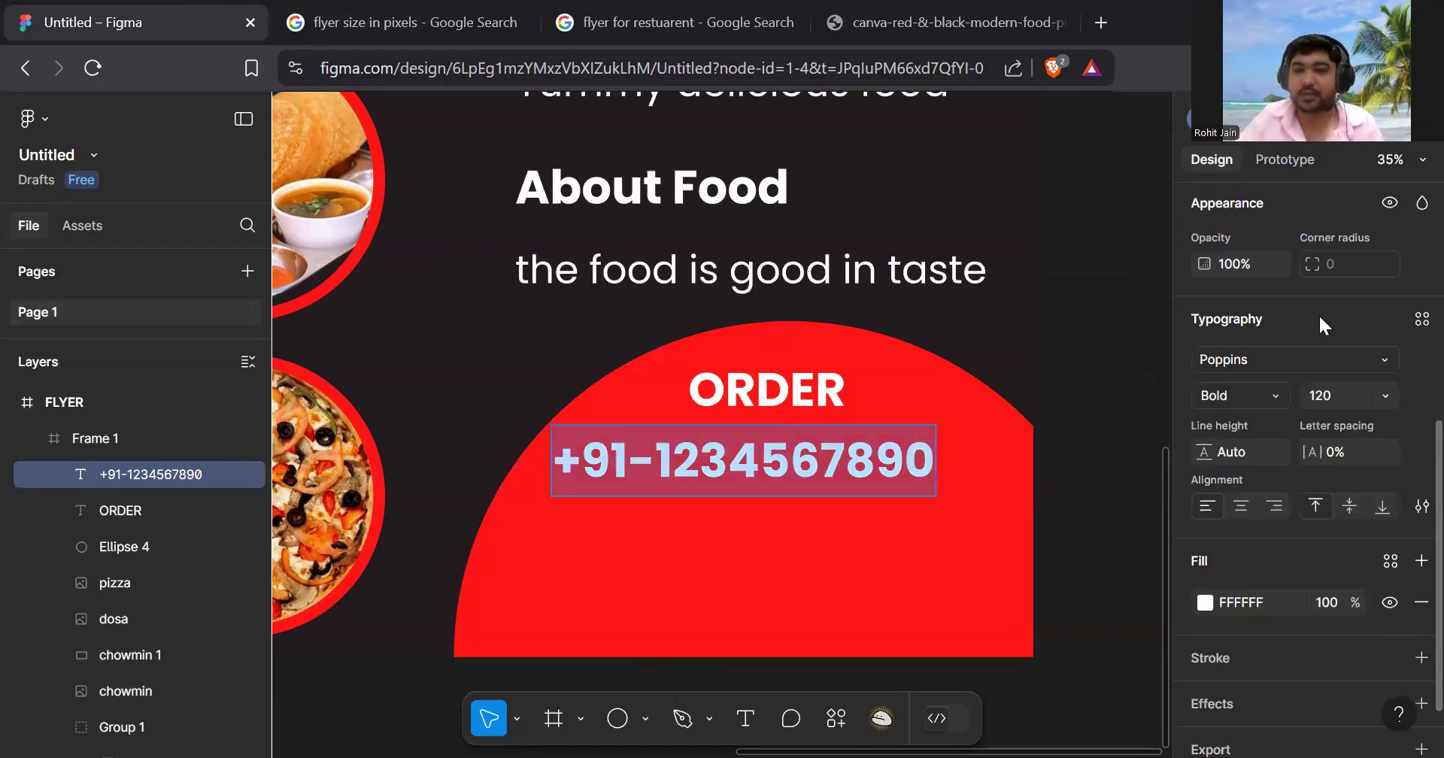
pyautogui.click(1338, 396)
pyautogui.write('80')
pyautogui.press('Return')
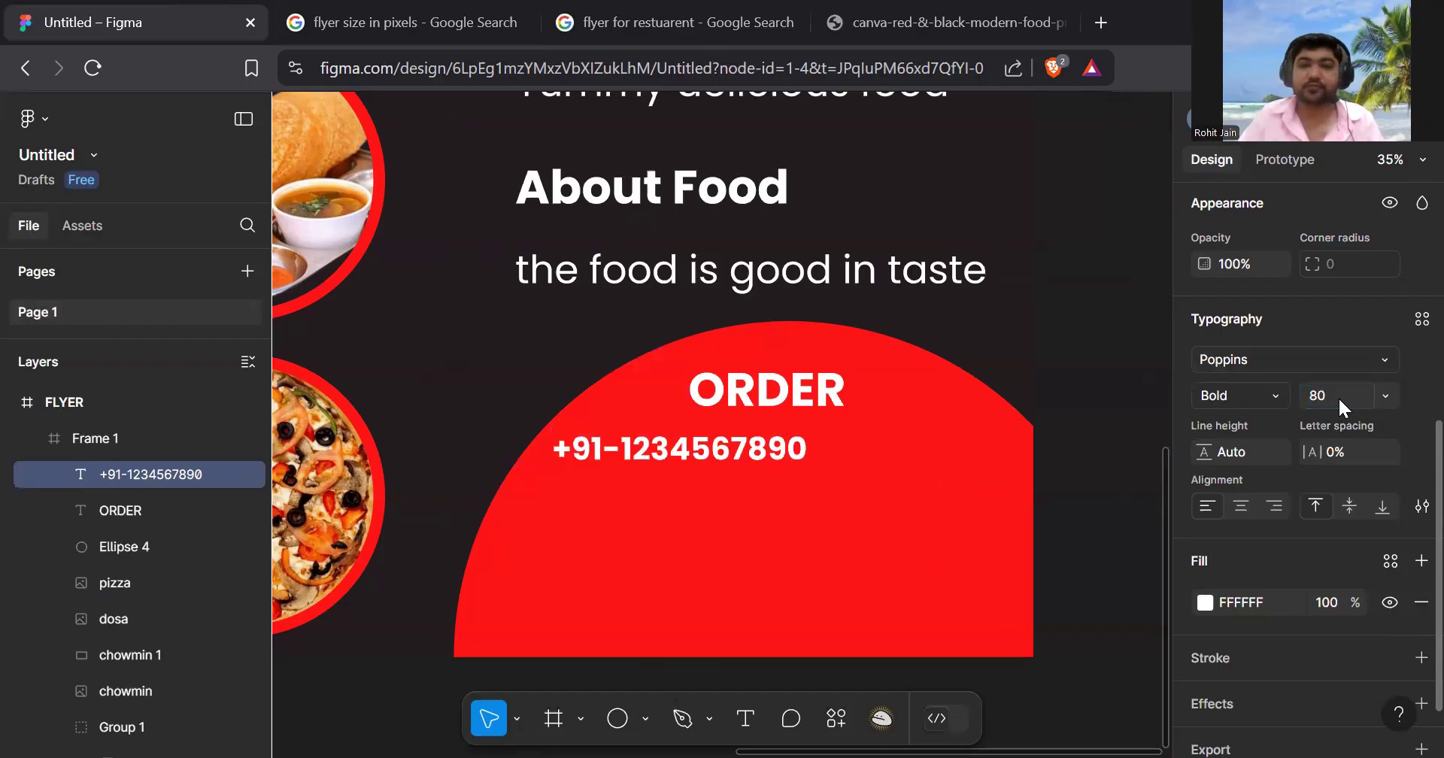
pyautogui.press('Escape')
# - Left-align the phone number beneath ORDER on the red circle
pyautogui.click(1103, 344)
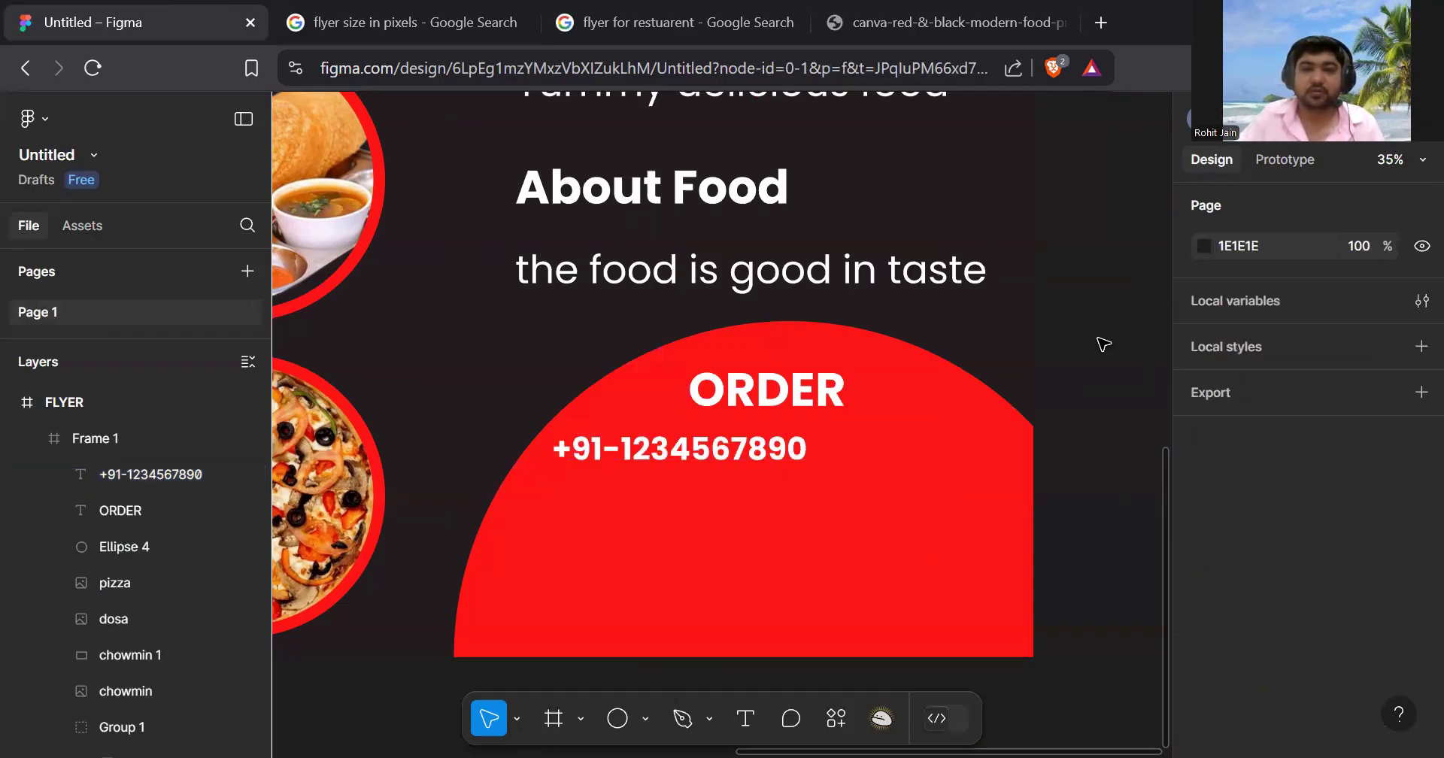
pyautogui.click(726, 455)
pyautogui.click(727, 456)
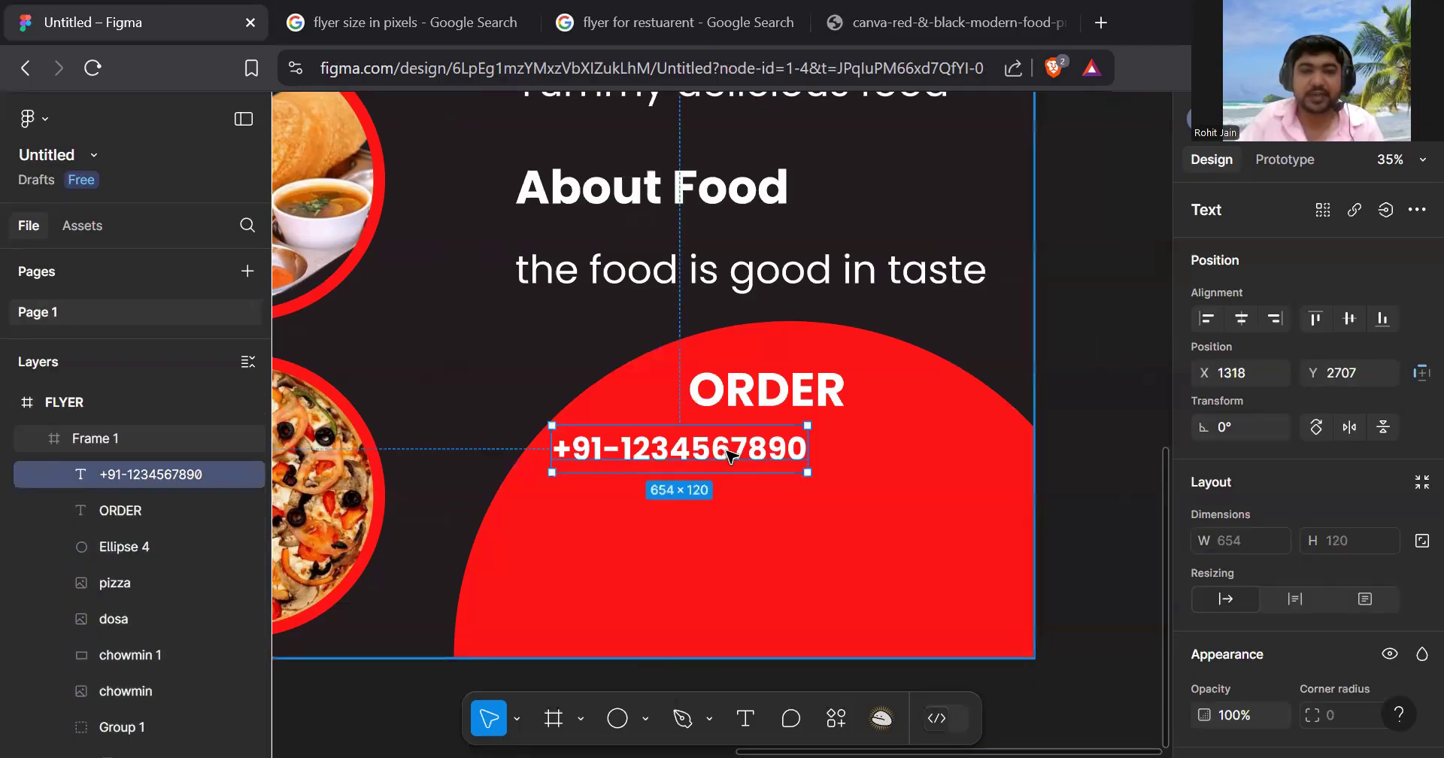
pyautogui.moveTo(729, 455); pyautogui.dragTo(870, 466)
pyautogui.moveTo(782, 404); pyautogui.dragTo(763, 398)
pyautogui.moveTo(818, 455)
pyautogui.mouseDown()
pyautogui.moveTo(792, 471)
pyautogui.moveTo(808, 472)
pyautogui.mouseUp()
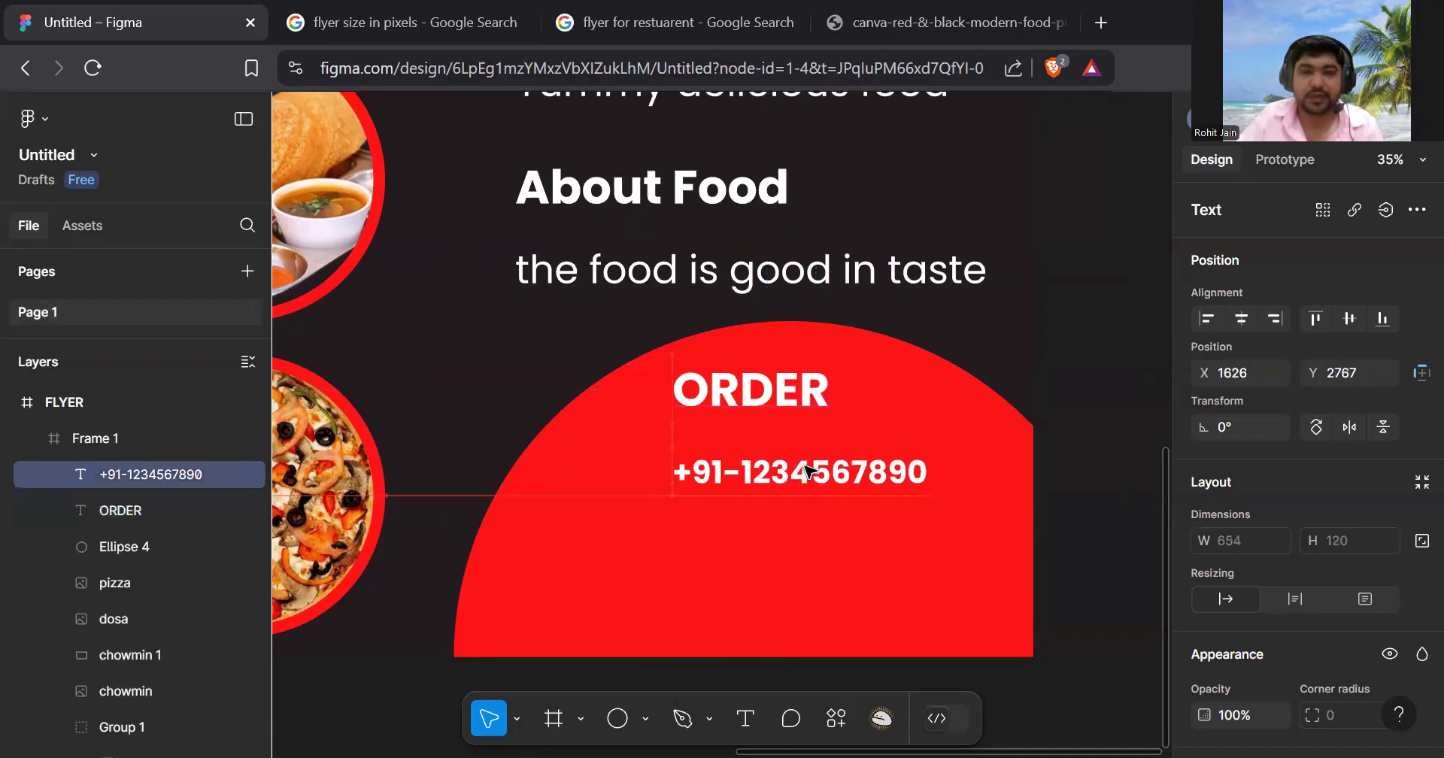
pyautogui.click(854, 549)
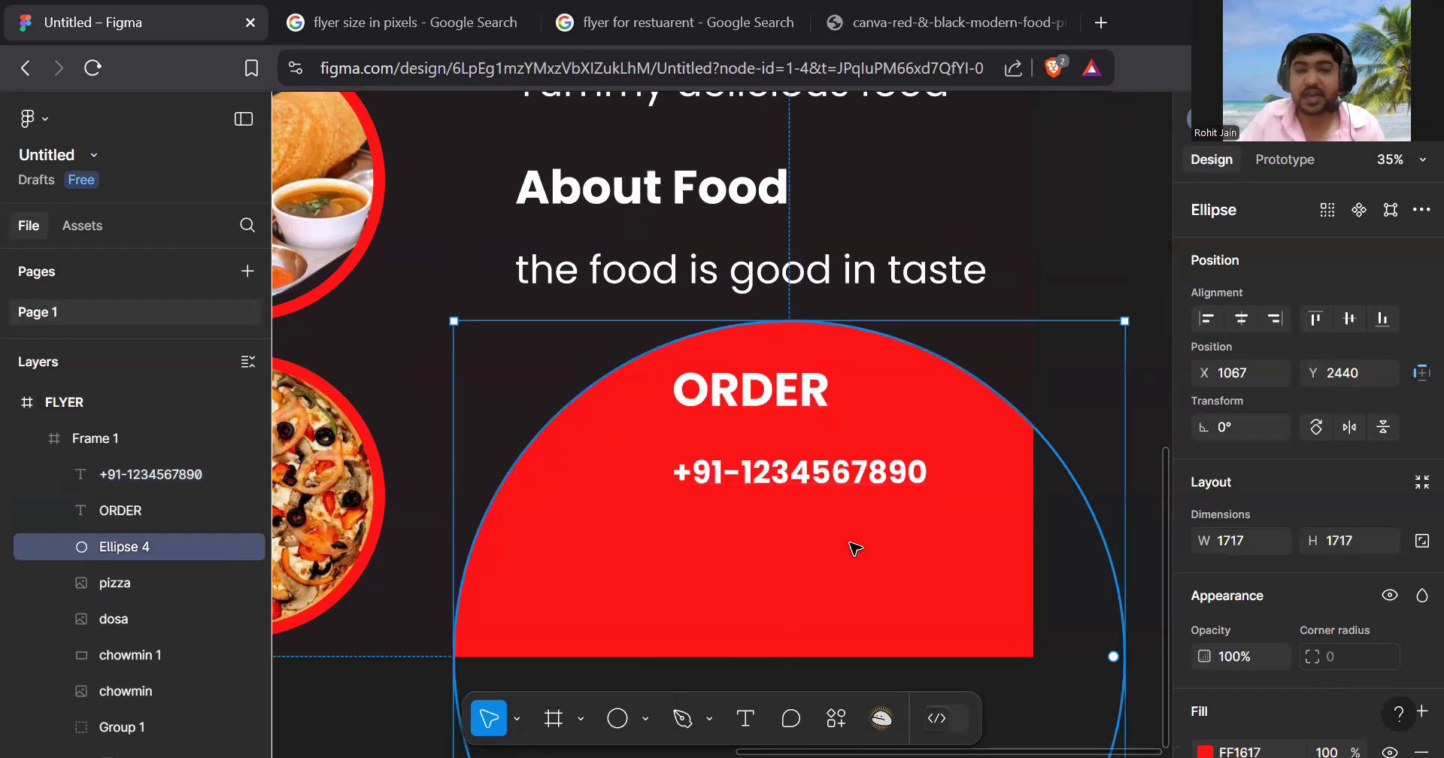
pyautogui.scroll(-1, 852, 539)
pyautogui.scroll(-5, 850, 535)
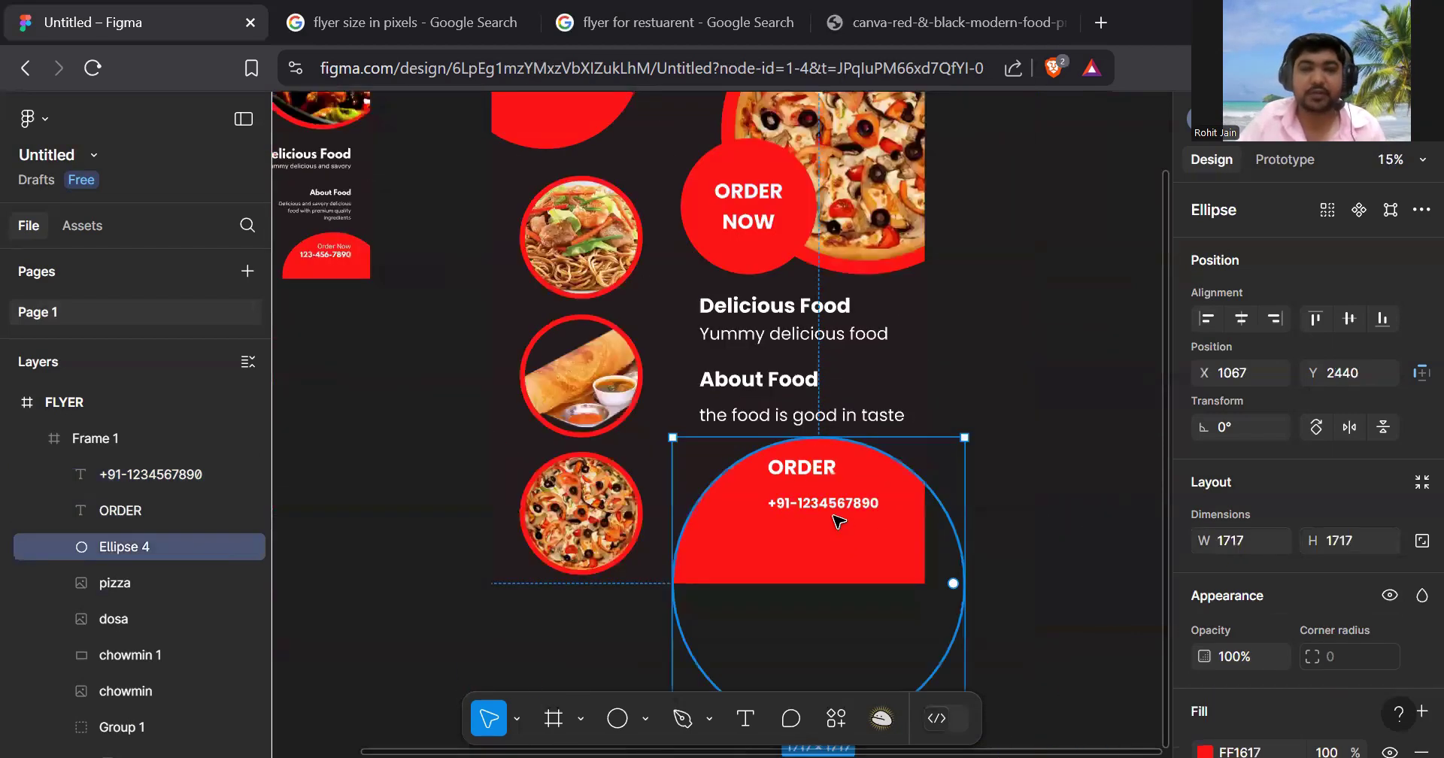
pyautogui.click(1017, 347)
# - Import the phone icon SVG via Image/video and place it as an 800×800 'phone 1' frame
pyautogui.scroll(1, 1018, 347)
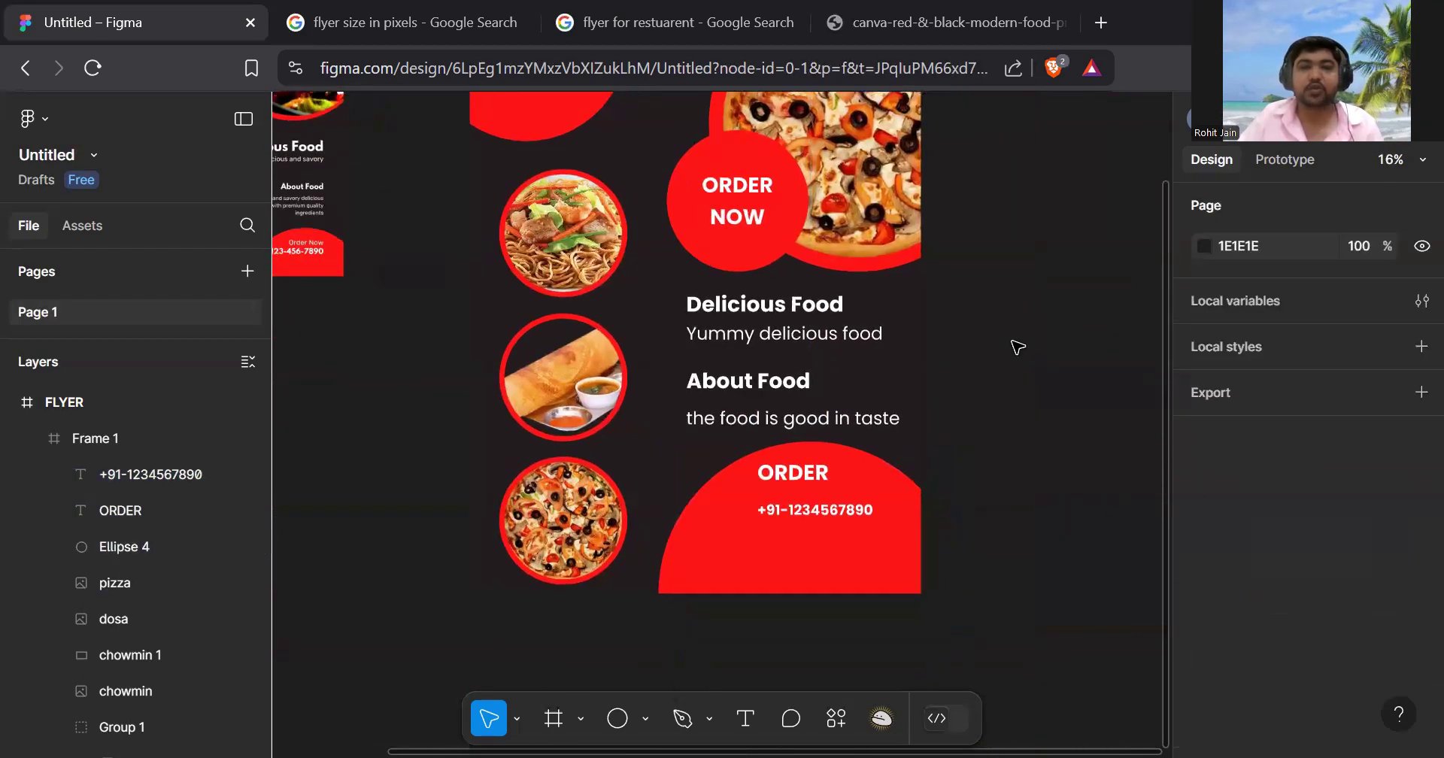
pyautogui.scroll(-2, 1017, 347)
pyautogui.scroll(4, 831, 499)
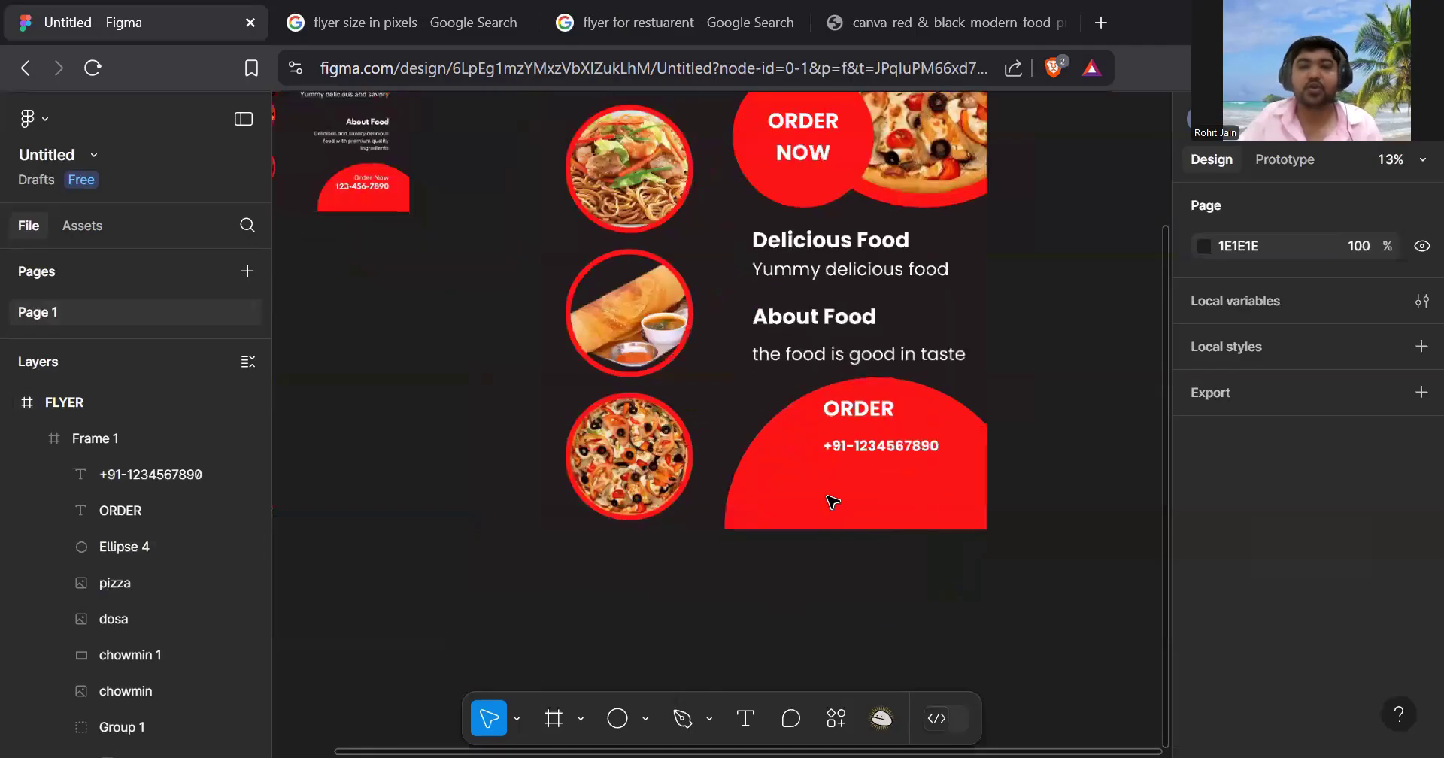
pyautogui.scroll(4, 835, 485)
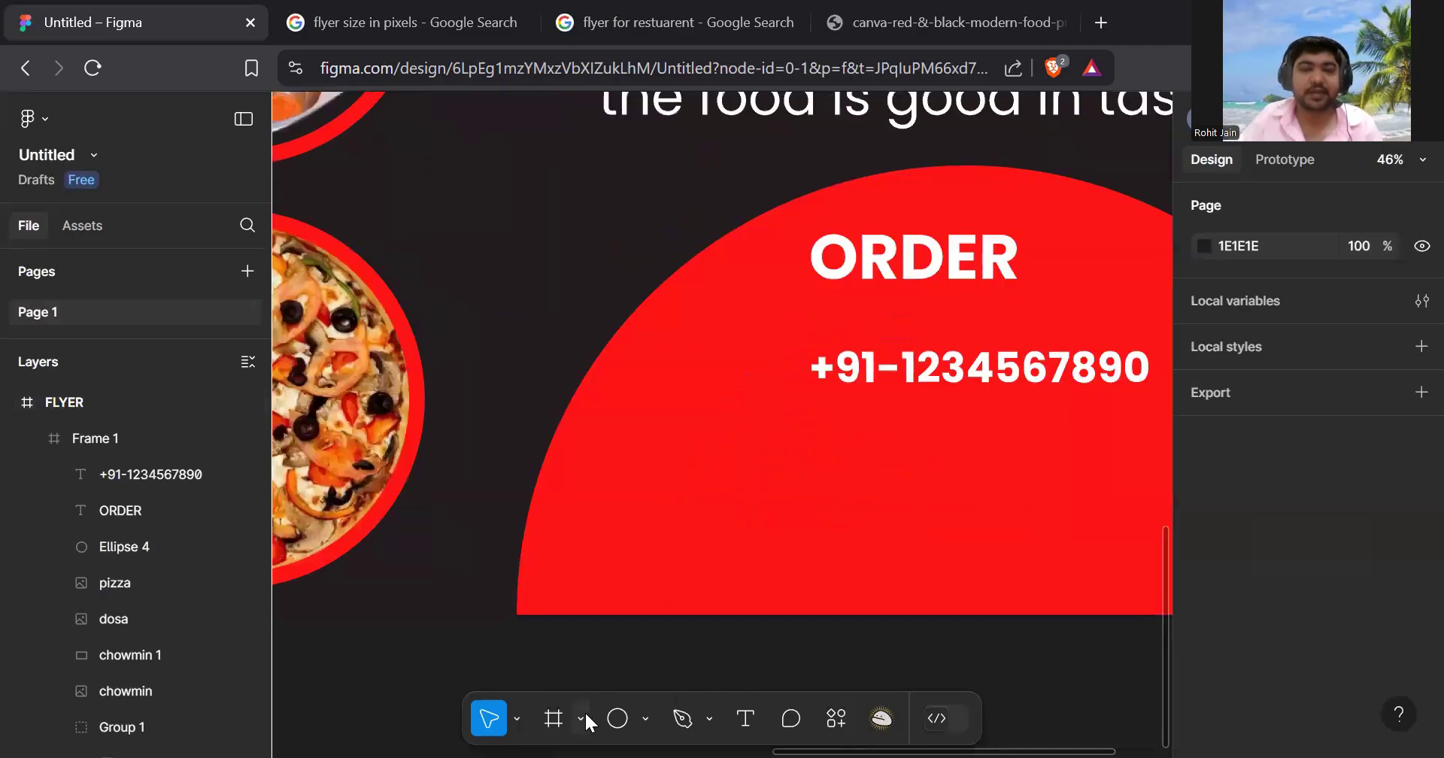
pyautogui.click(643, 721)
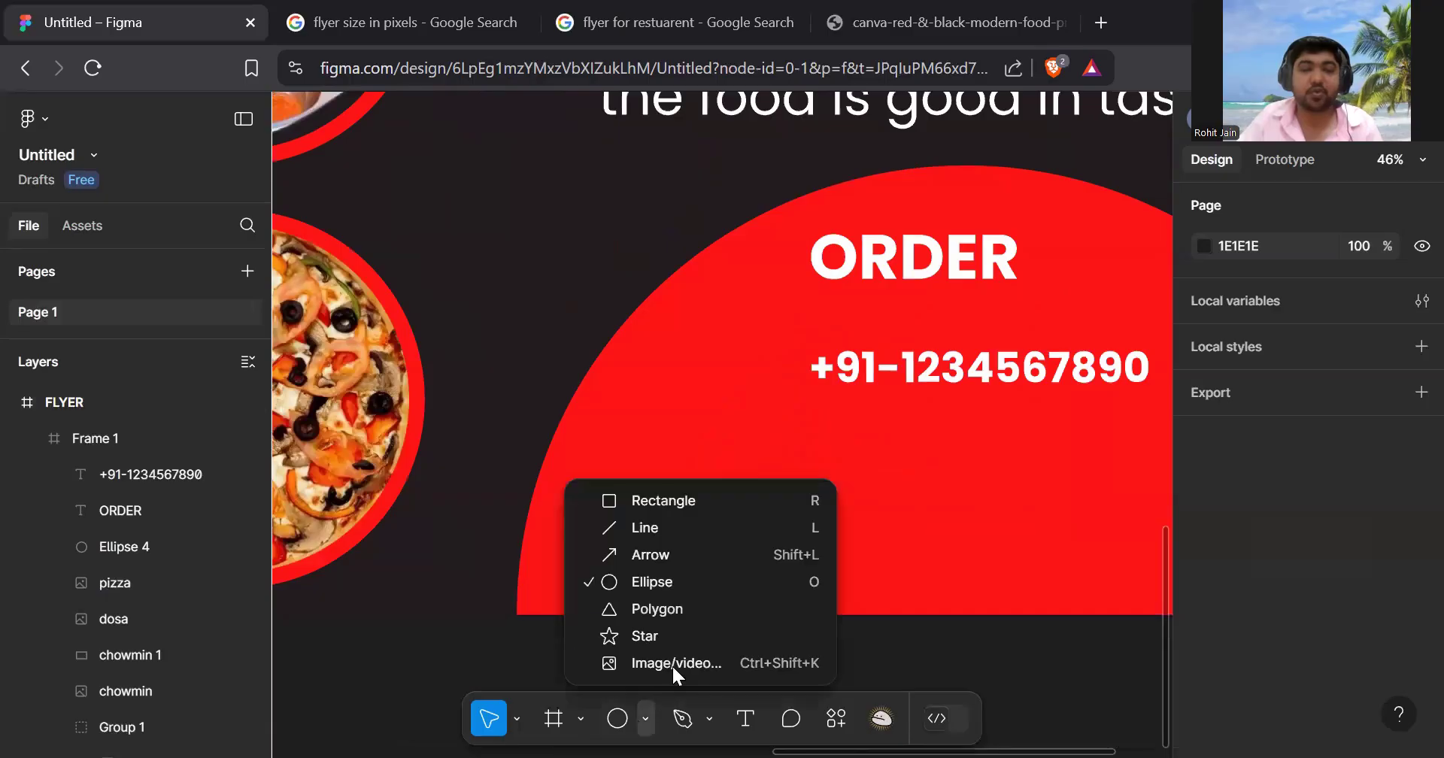
pyautogui.click(649, 723)
pyautogui.click(648, 707)
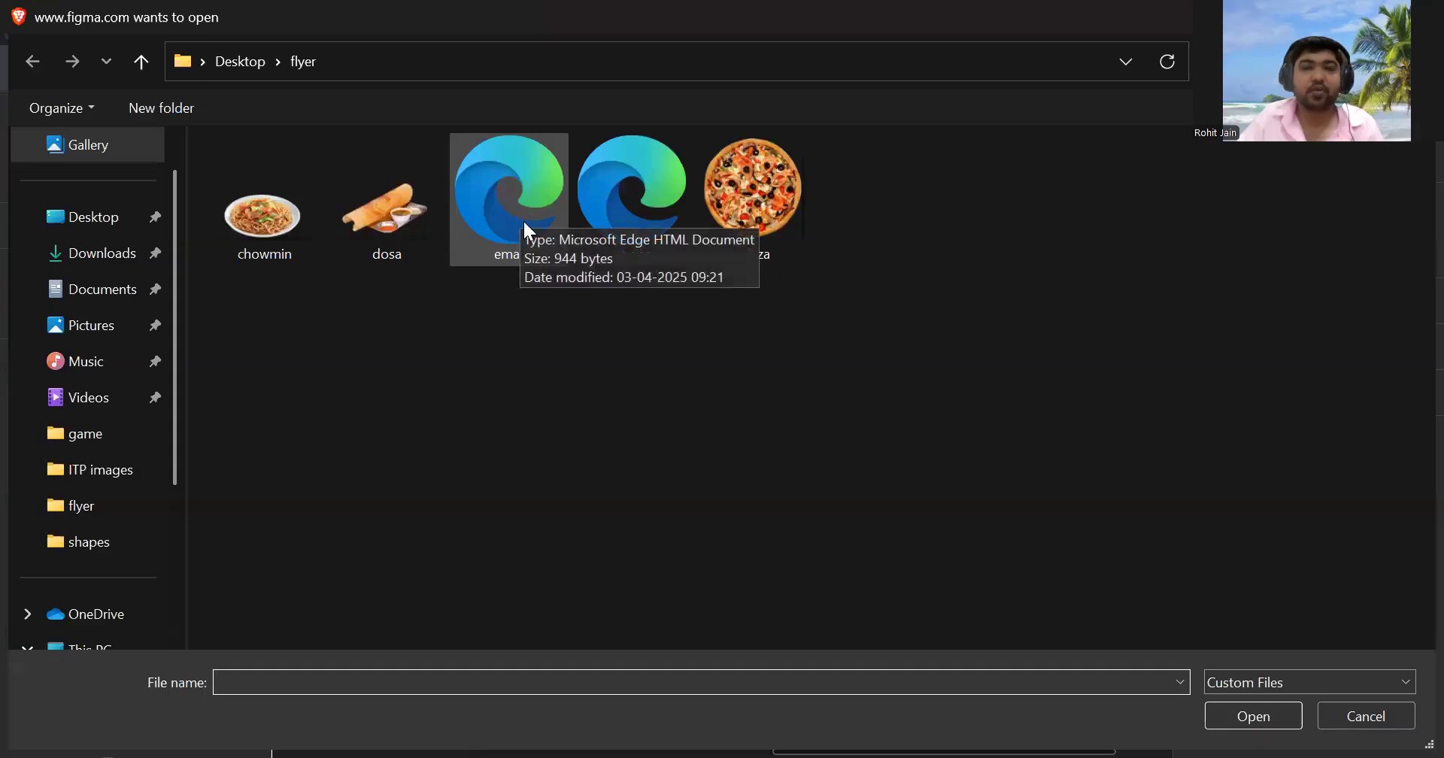
pyautogui.click(636, 210)
pyautogui.doubleClick(641, 217)
pyautogui.scroll(-8, 658, 421)
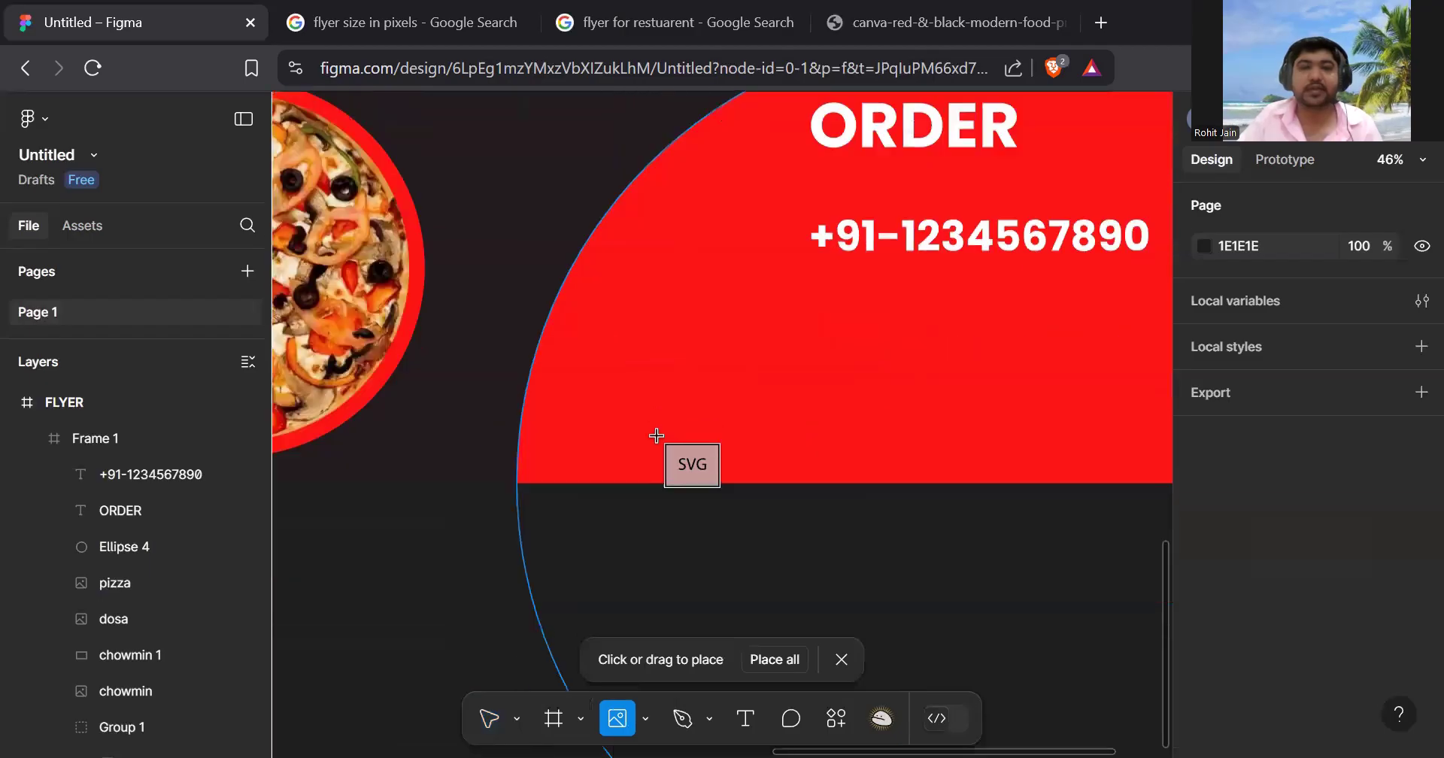
pyautogui.scroll(-3, 654, 391)
pyautogui.click(648, 371)
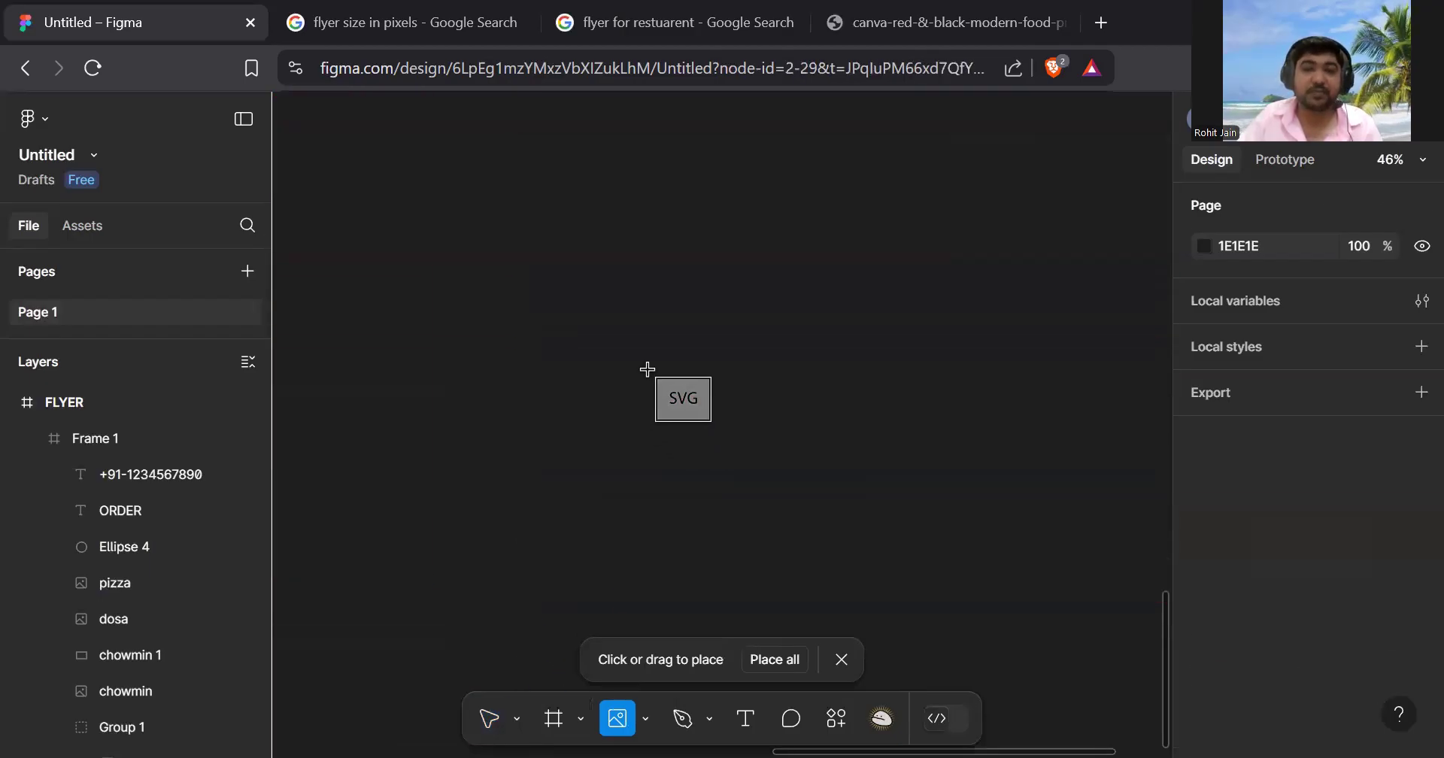
pyautogui.scroll(-3, 726, 417)
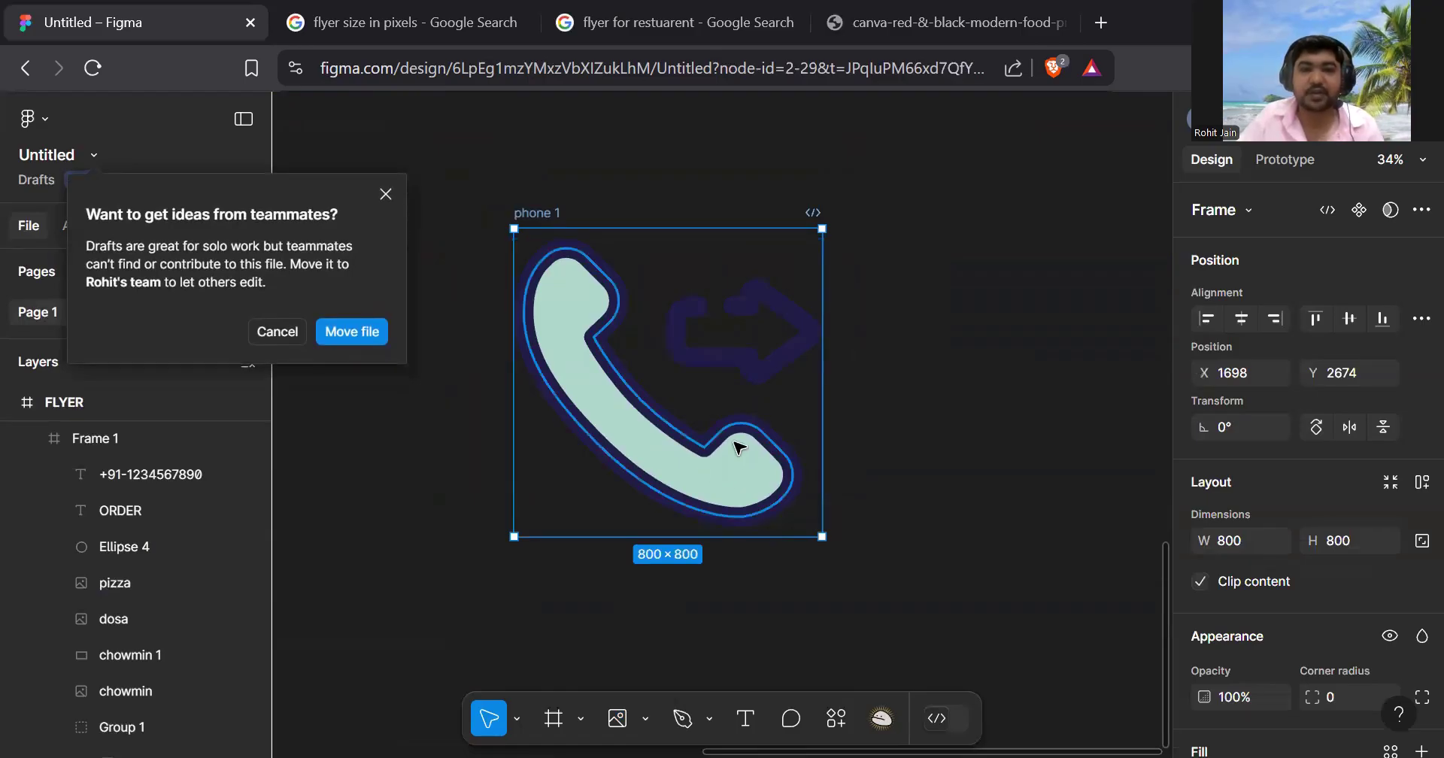
# - Recolour the phone handset and arrow shapes in the icon to white
pyautogui.click(743, 444)
pyautogui.scroll(-3, 1414, 505)
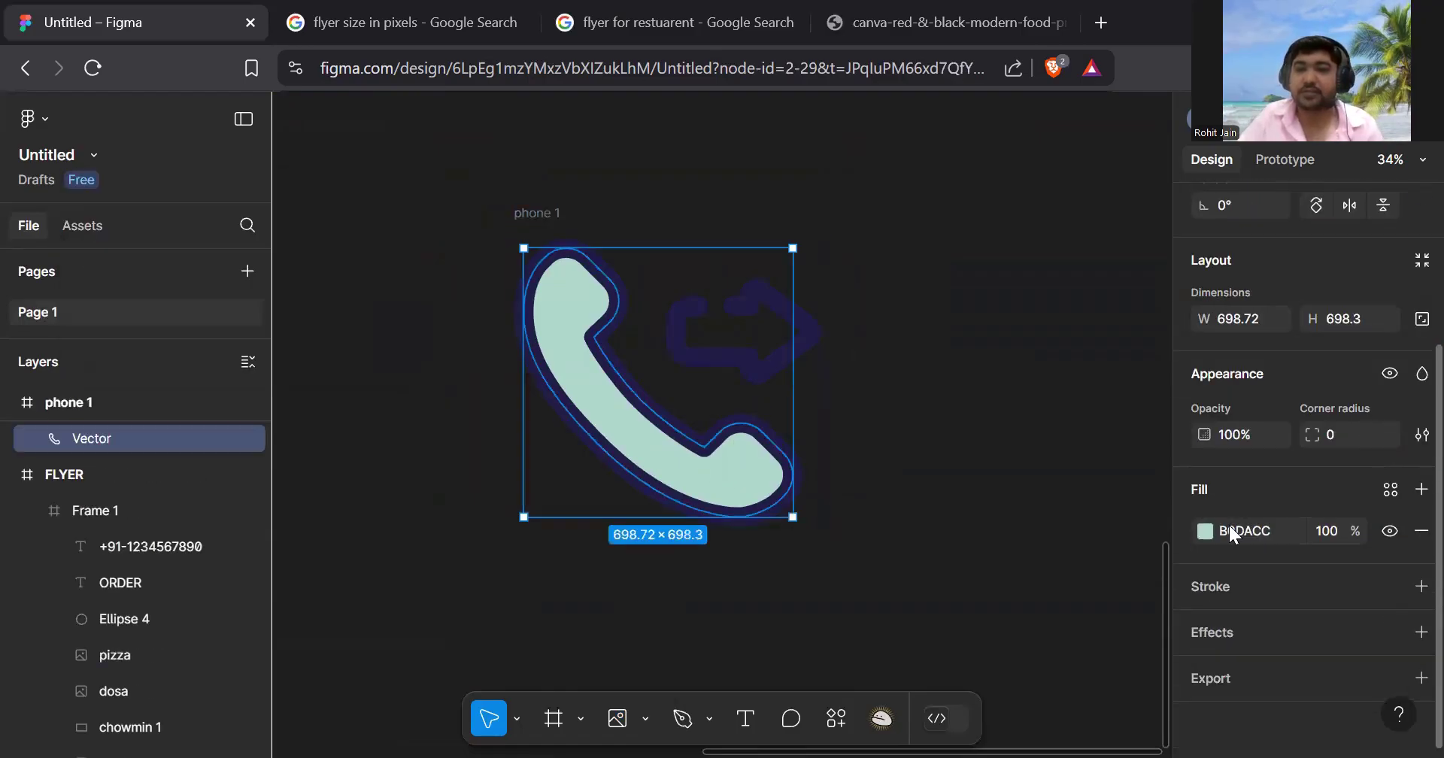
pyautogui.click(1205, 531)
pyautogui.moveTo(1119, 484); pyautogui.dragTo(820, 205)
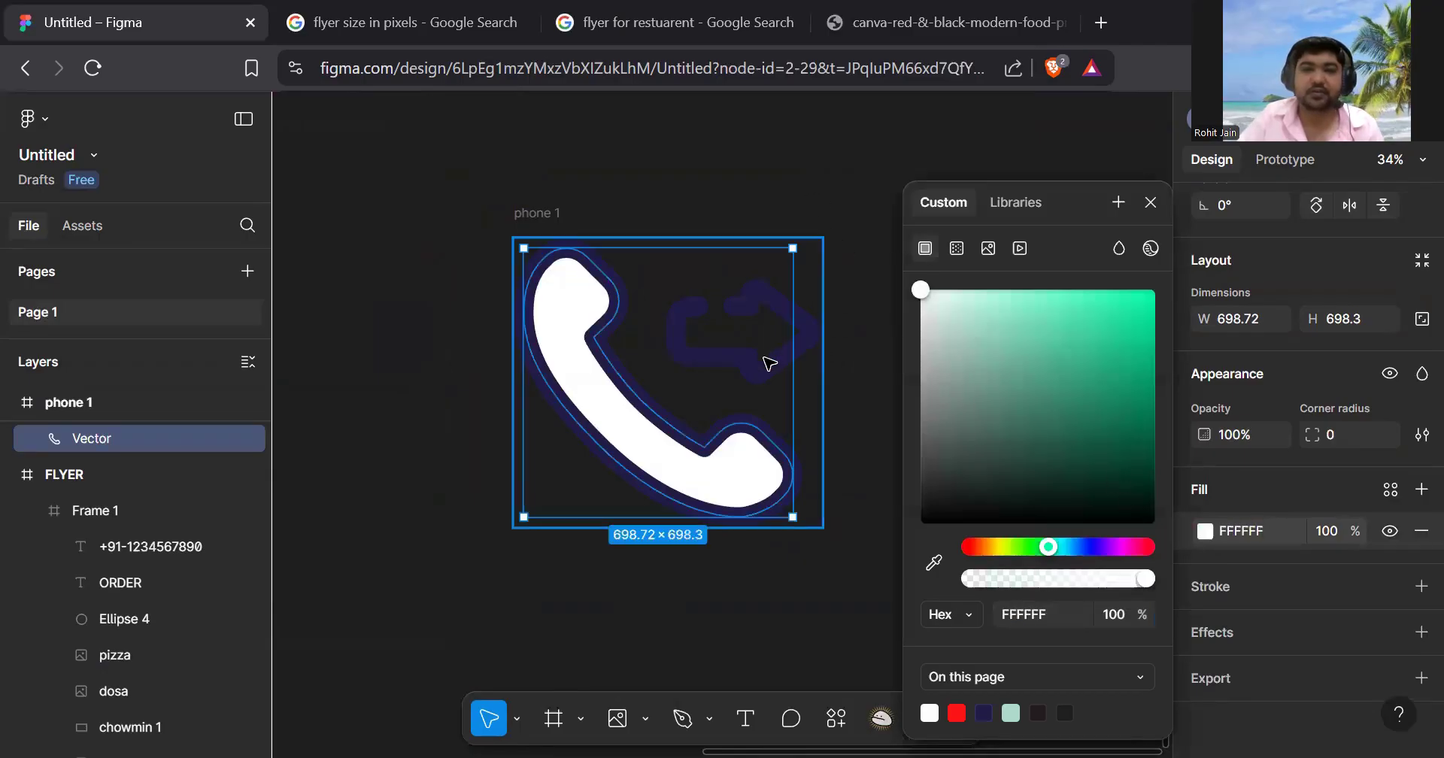
pyautogui.click(768, 364)
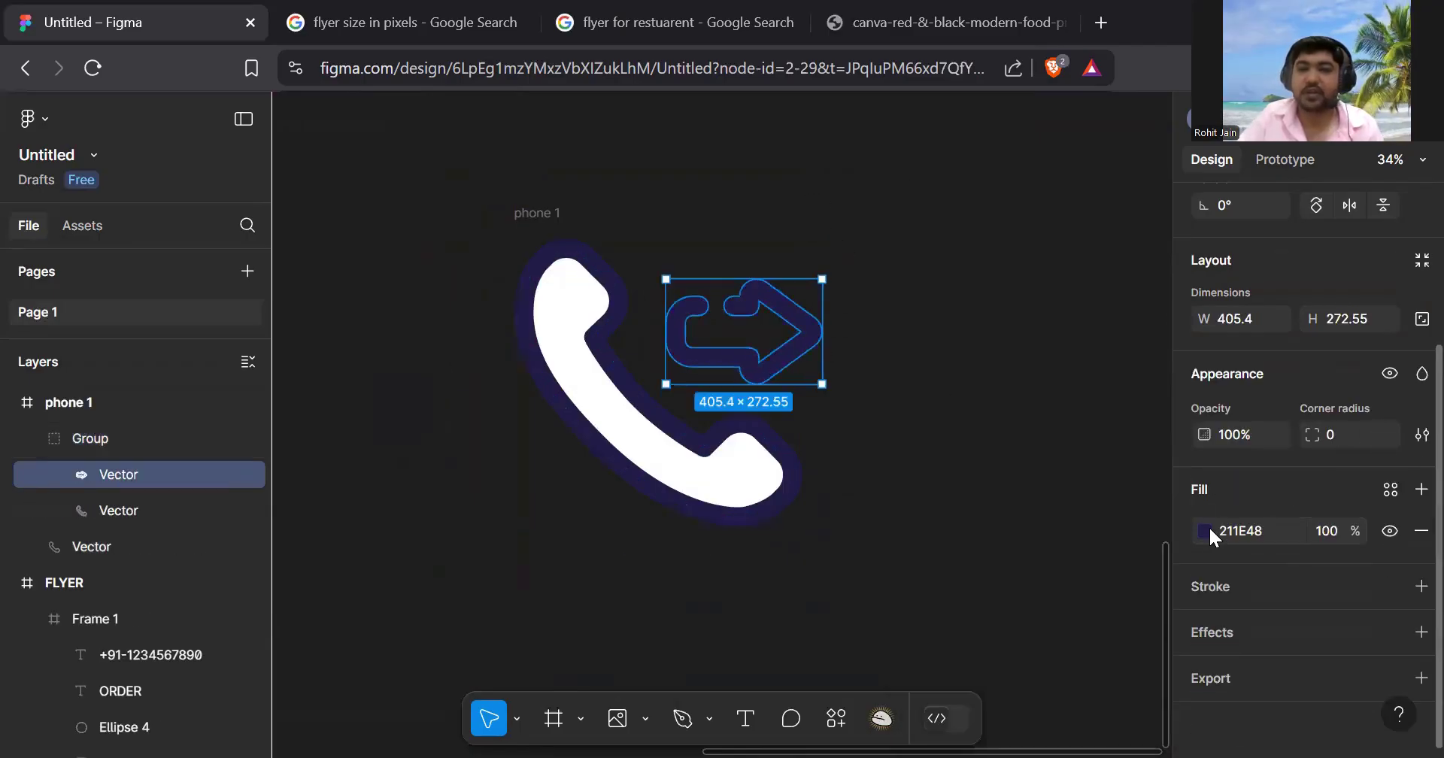
pyautogui.click(1214, 537)
pyautogui.moveTo(1154, 517); pyautogui.dragTo(864, 201)
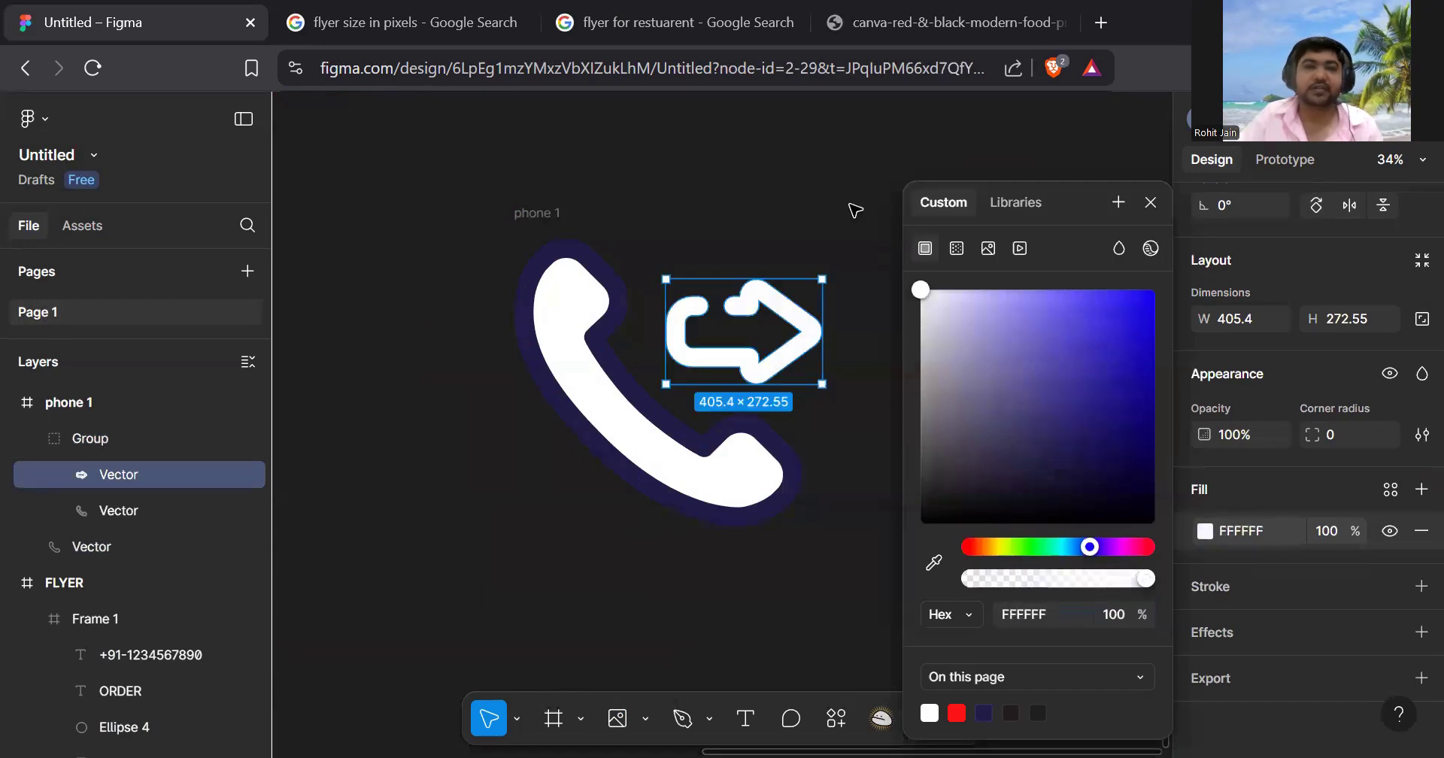
pyautogui.click(783, 203)
# - Halve the icon group's size and pull the white phone shape out of the icon frame
pyautogui.scroll(-3, 805, 331)
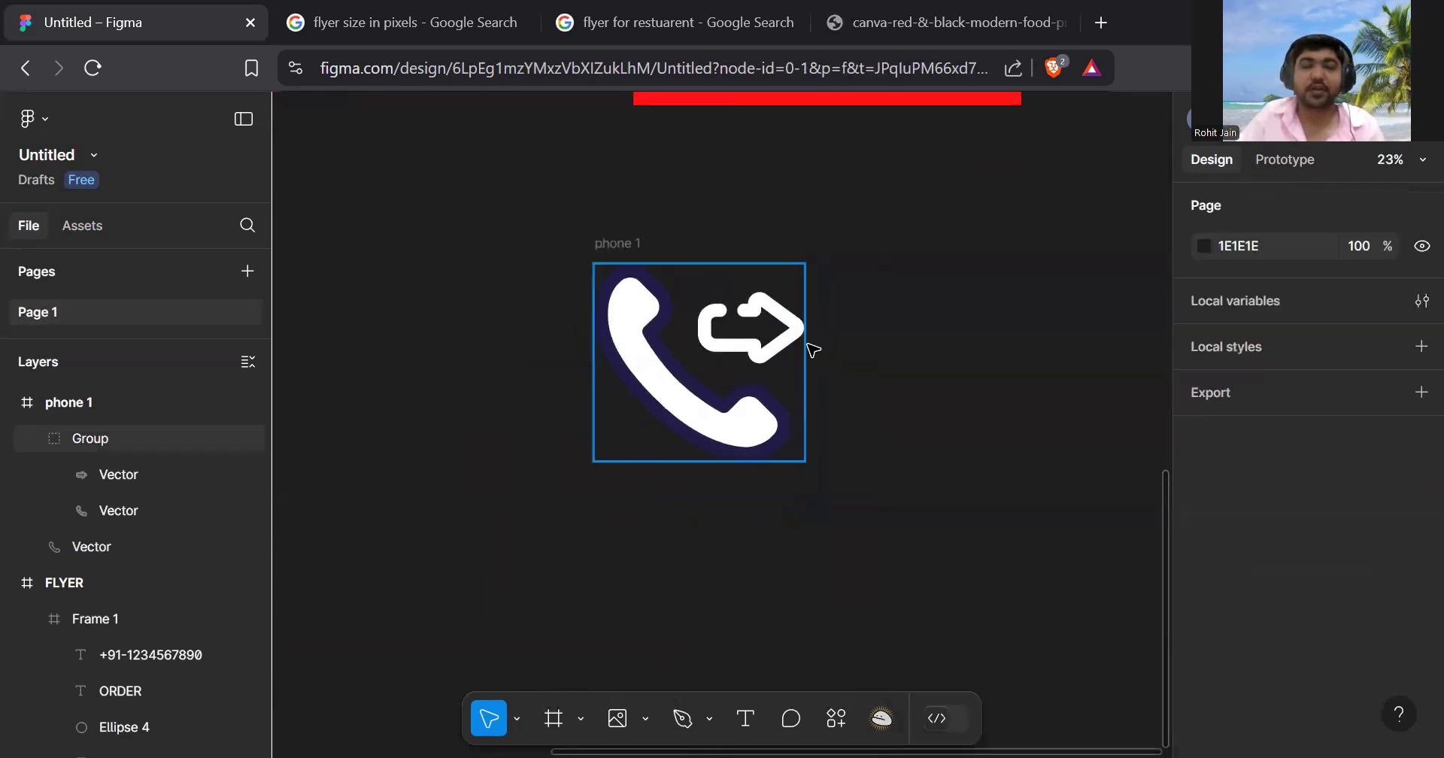
pyautogui.scroll(-2, 811, 349)
pyautogui.scroll(3, 850, 346)
pyautogui.click(767, 449)
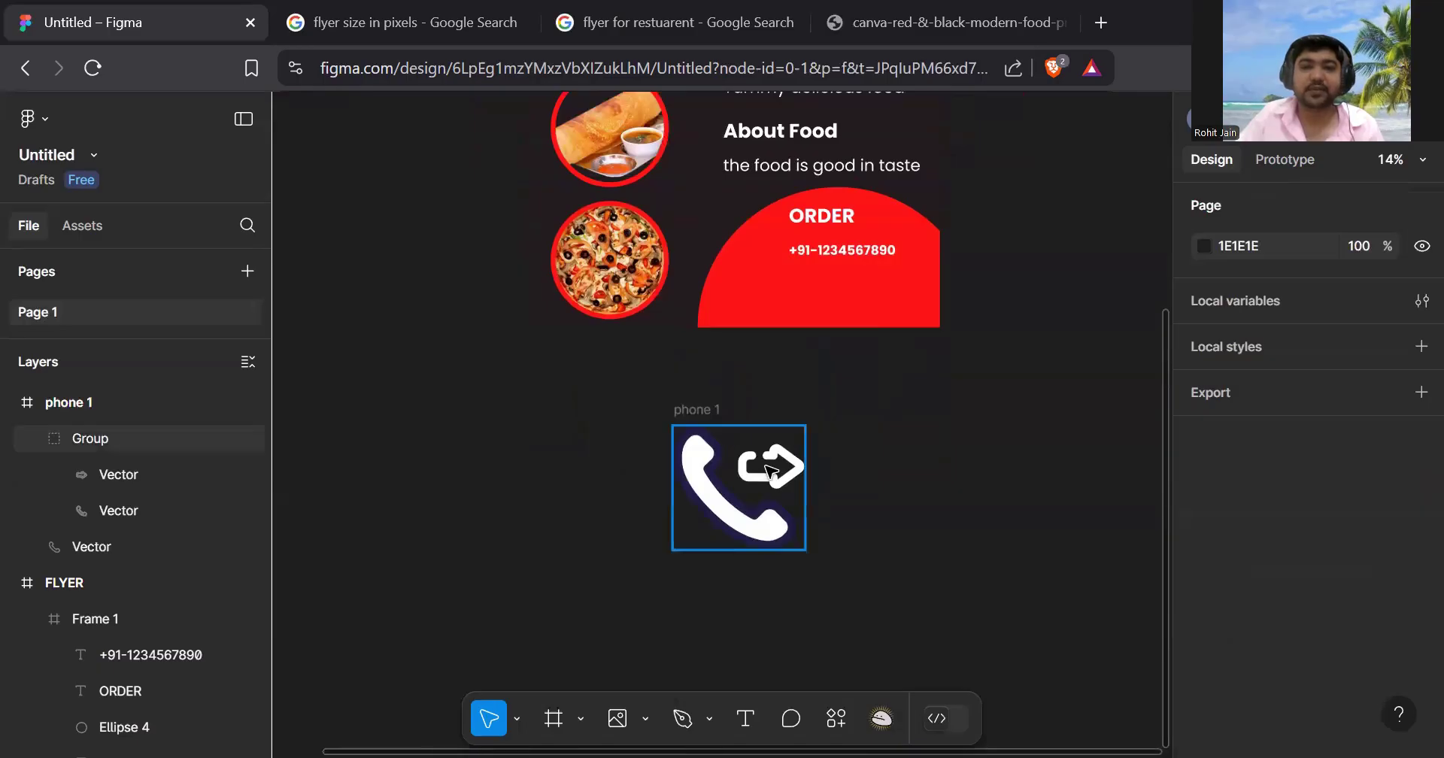
pyautogui.moveTo(803, 549); pyautogui.dragTo(739, 488)
pyautogui.moveTo(782, 541); pyautogui.dragTo(910, 542)
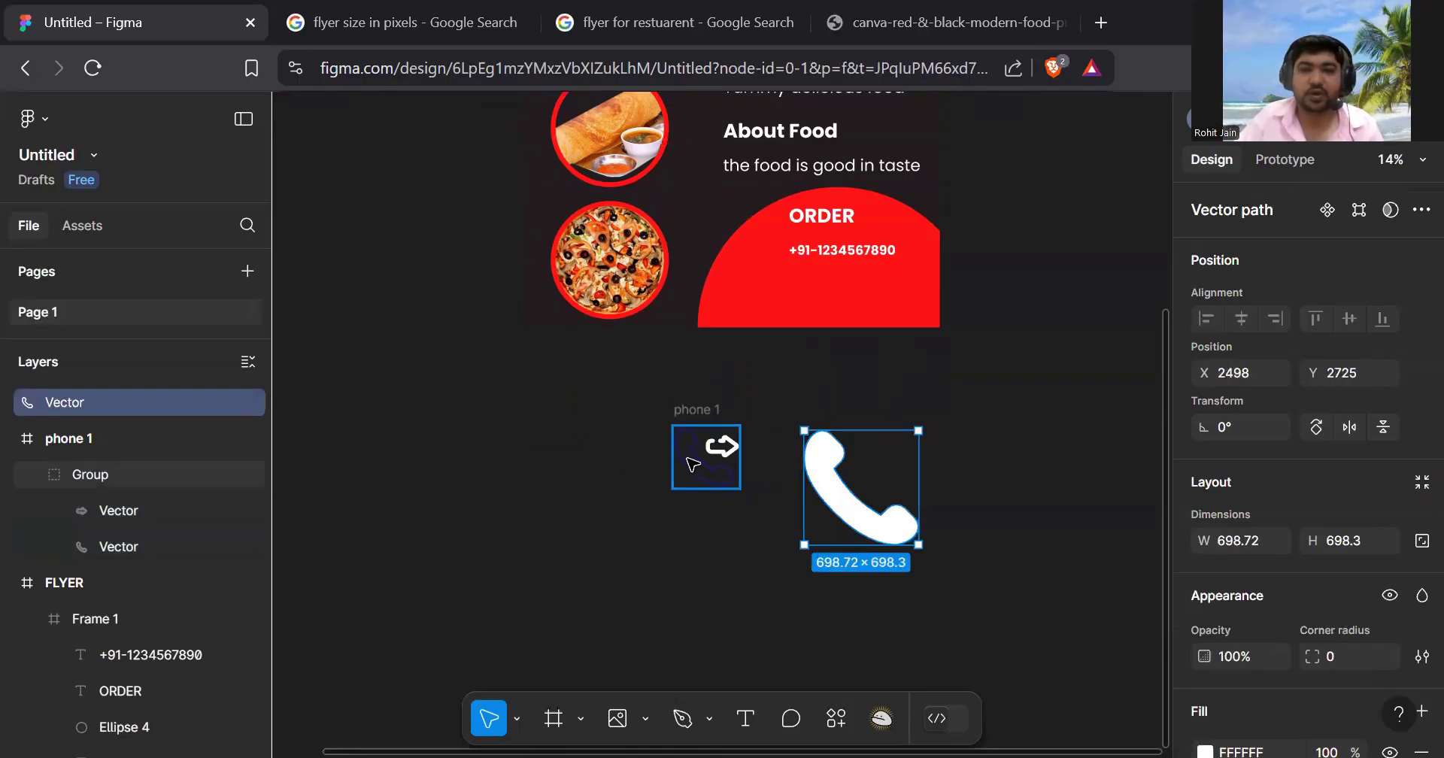
# - Delete the leftover icon group and the phone 1 frame
pyautogui.click(707, 471)
pyautogui.press('Delete')
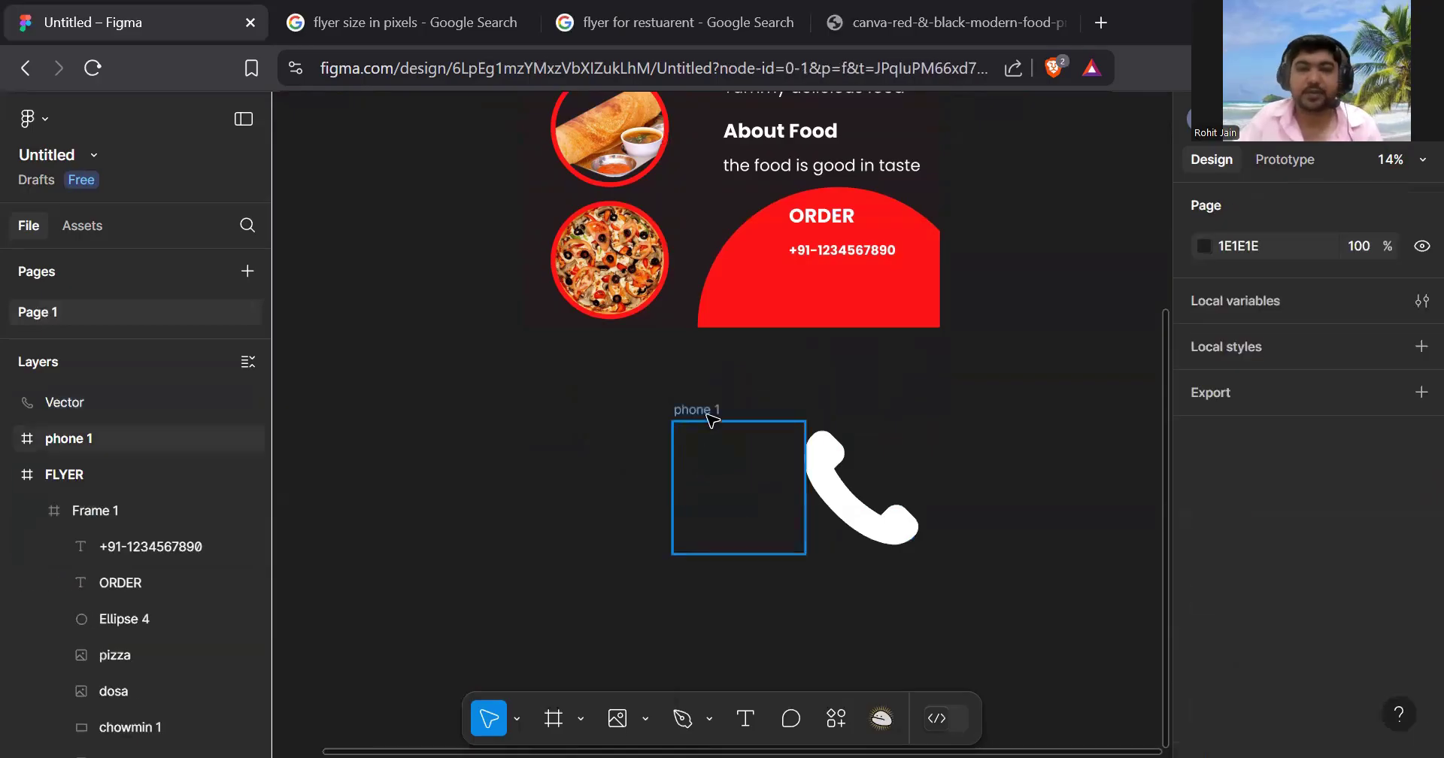
pyautogui.click(707, 415)
pyautogui.press('Delete')
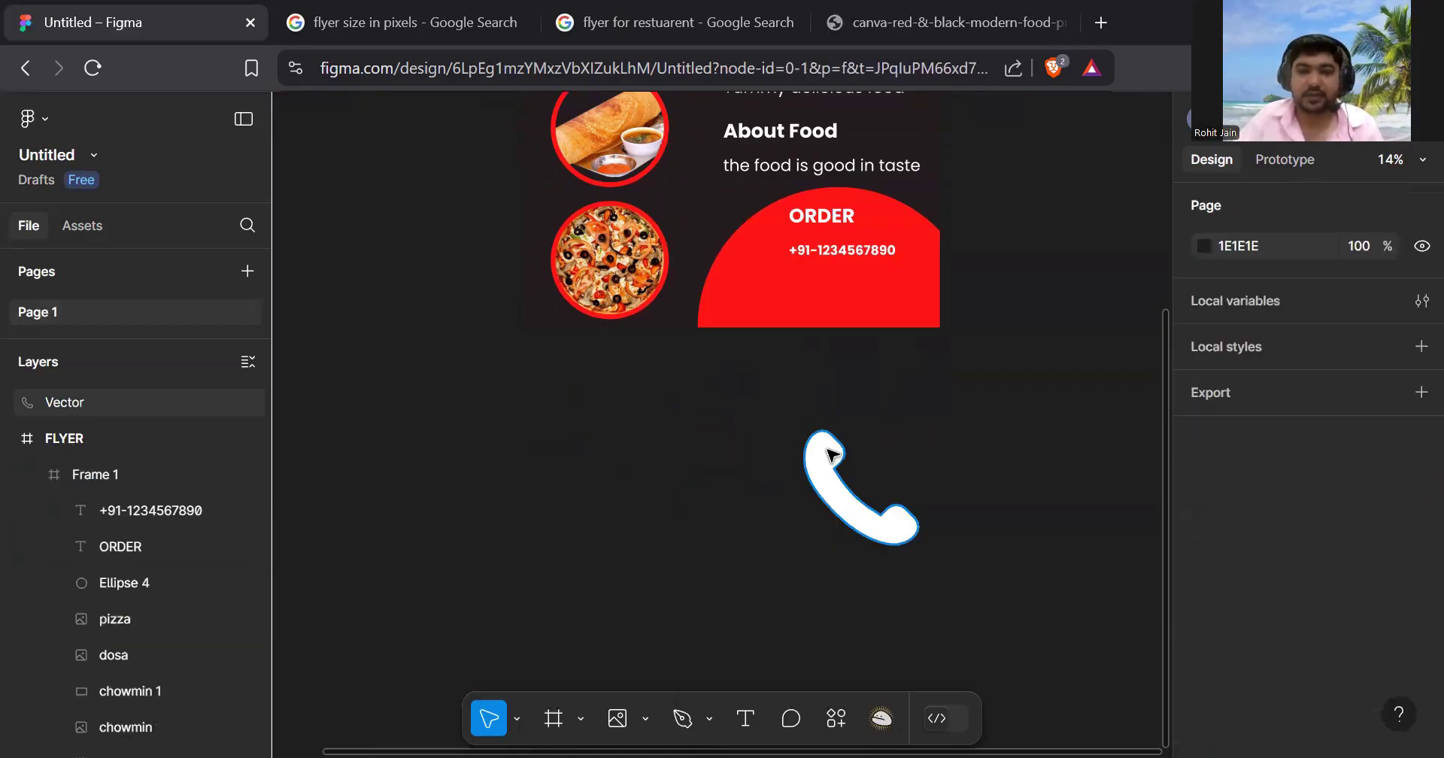
# - Move the bare phone vector up-left and shrink it to 376 × 376
pyautogui.click(833, 456)
pyautogui.moveTo(865, 512); pyautogui.dragTo(792, 491)
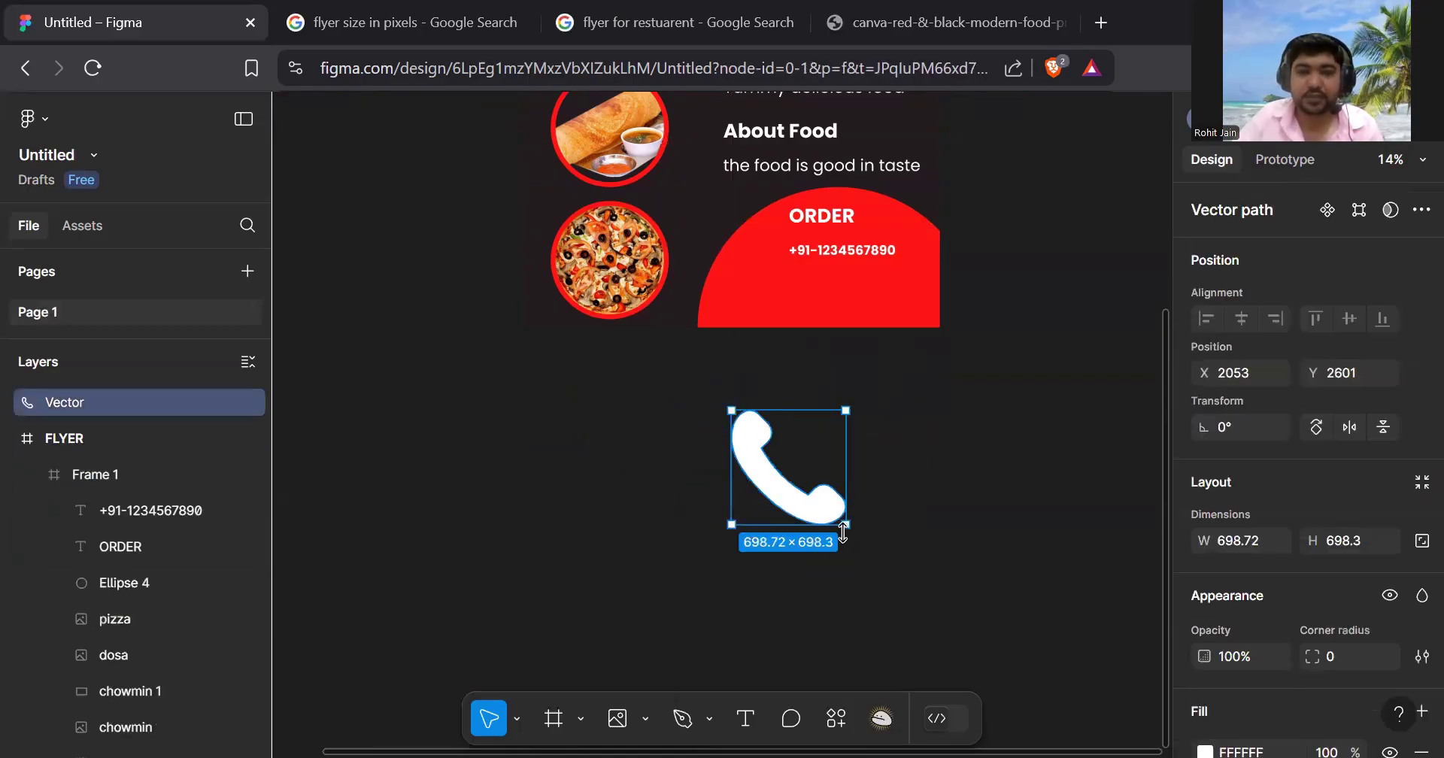
pyautogui.moveTo(843, 530); pyautogui.dragTo(744, 454)
# - Put the phone icon on the red ORDER circle at 114 × 114, tilted -20.5°, beside the number
pyautogui.click(830, 442)
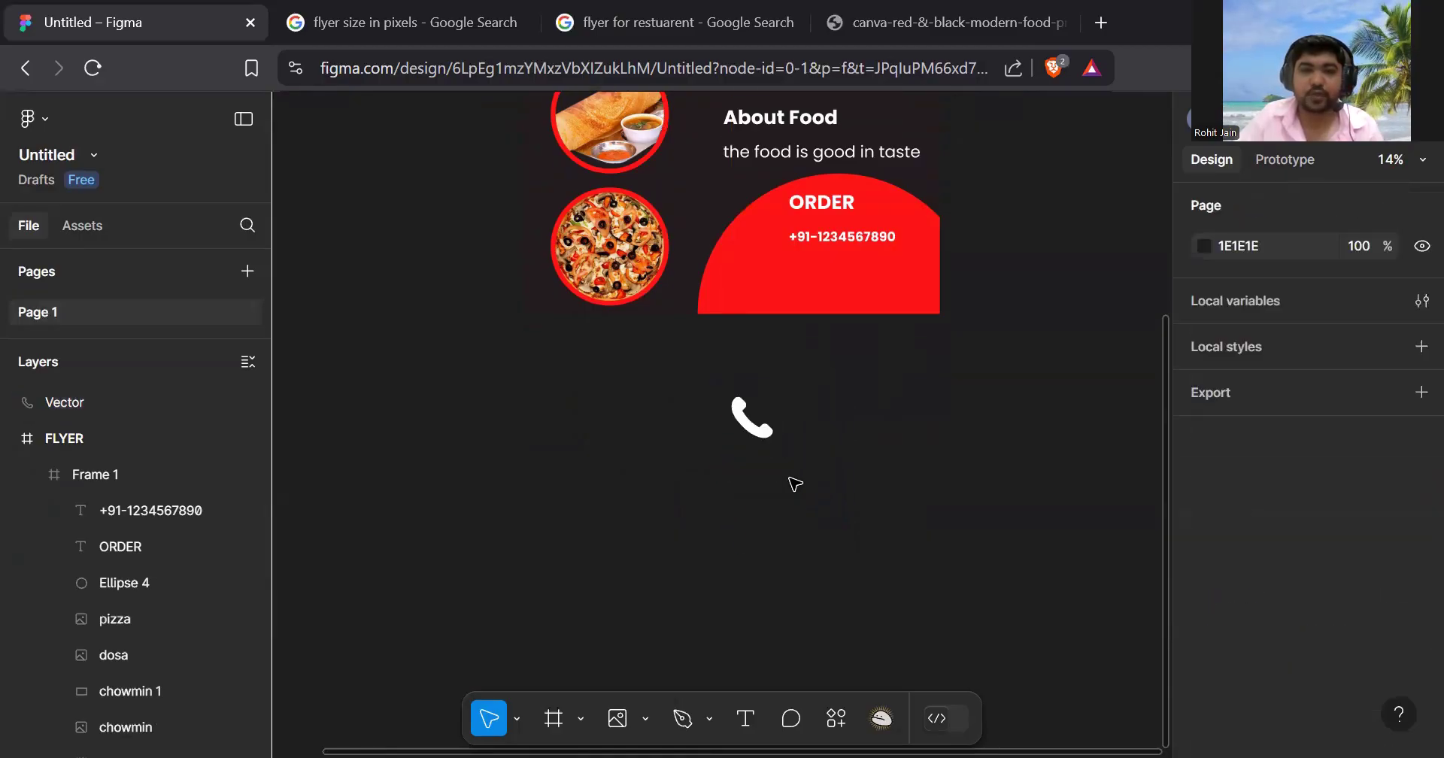
pyautogui.scroll(3, 797, 493)
pyautogui.scroll(2, 803, 519)
pyautogui.moveTo(764, 526); pyautogui.dragTo(782, 395)
pyautogui.scroll(5, 782, 394)
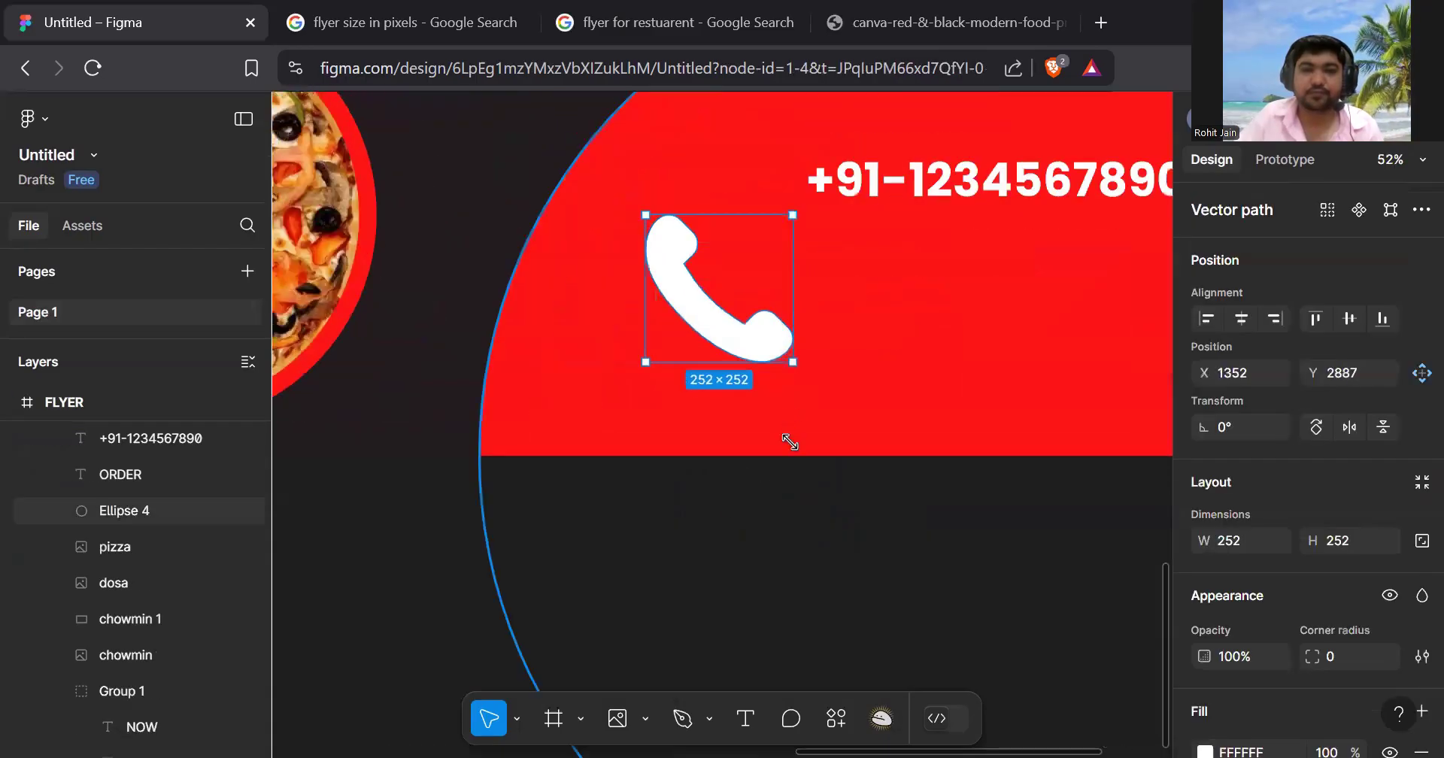
pyautogui.scroll(4, 767, 414)
pyautogui.scroll(-2, 771, 433)
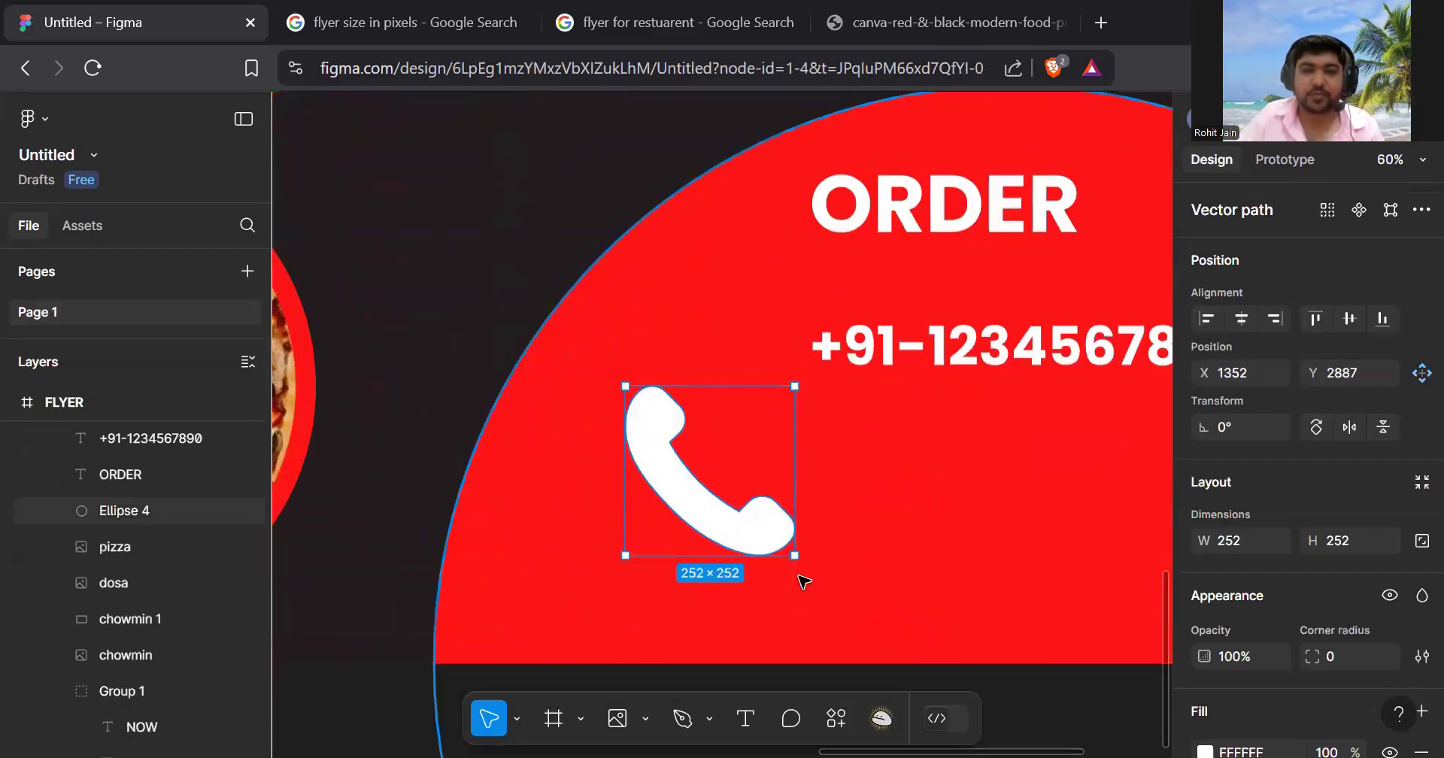
pyautogui.moveTo(794, 556); pyautogui.dragTo(701, 463)
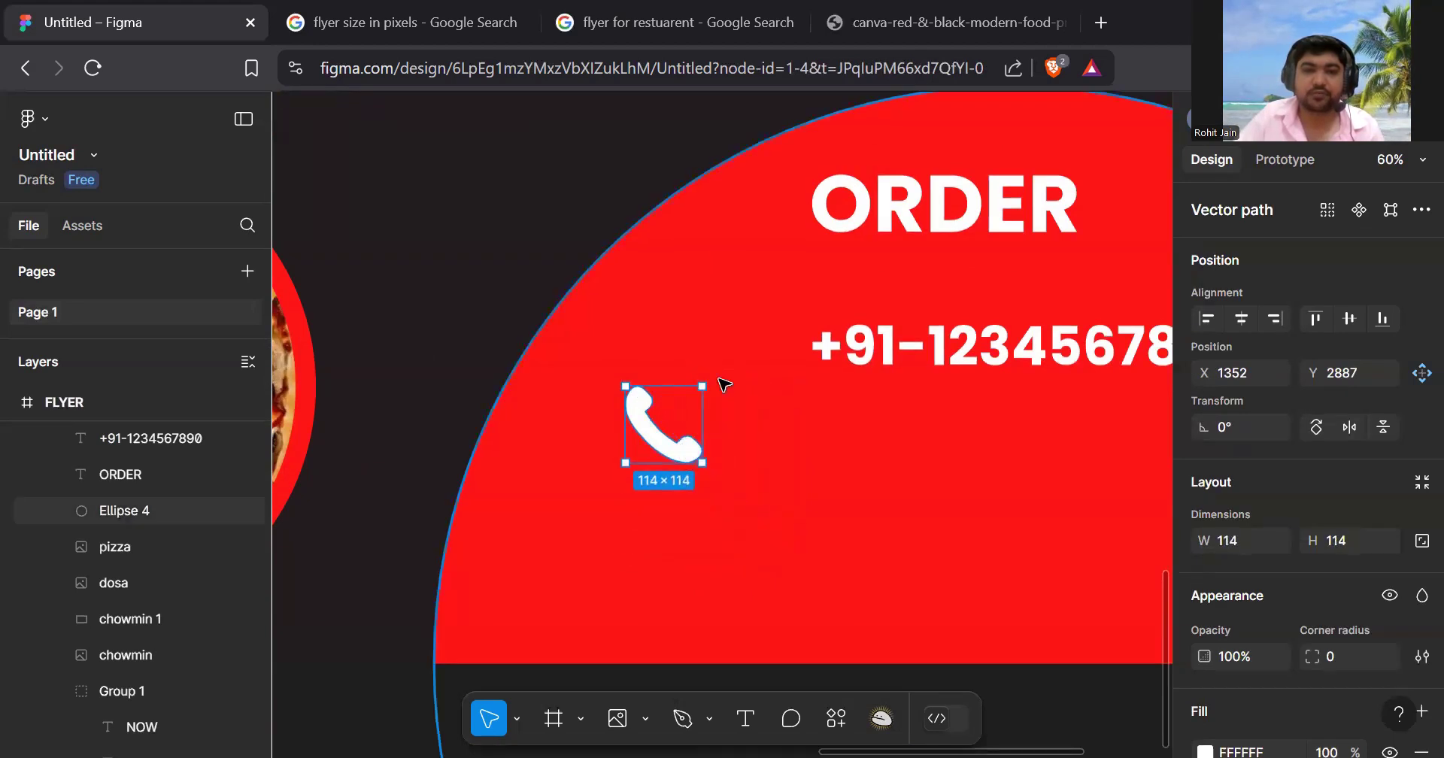
pyautogui.moveTo(713, 387); pyautogui.dragTo(714, 402)
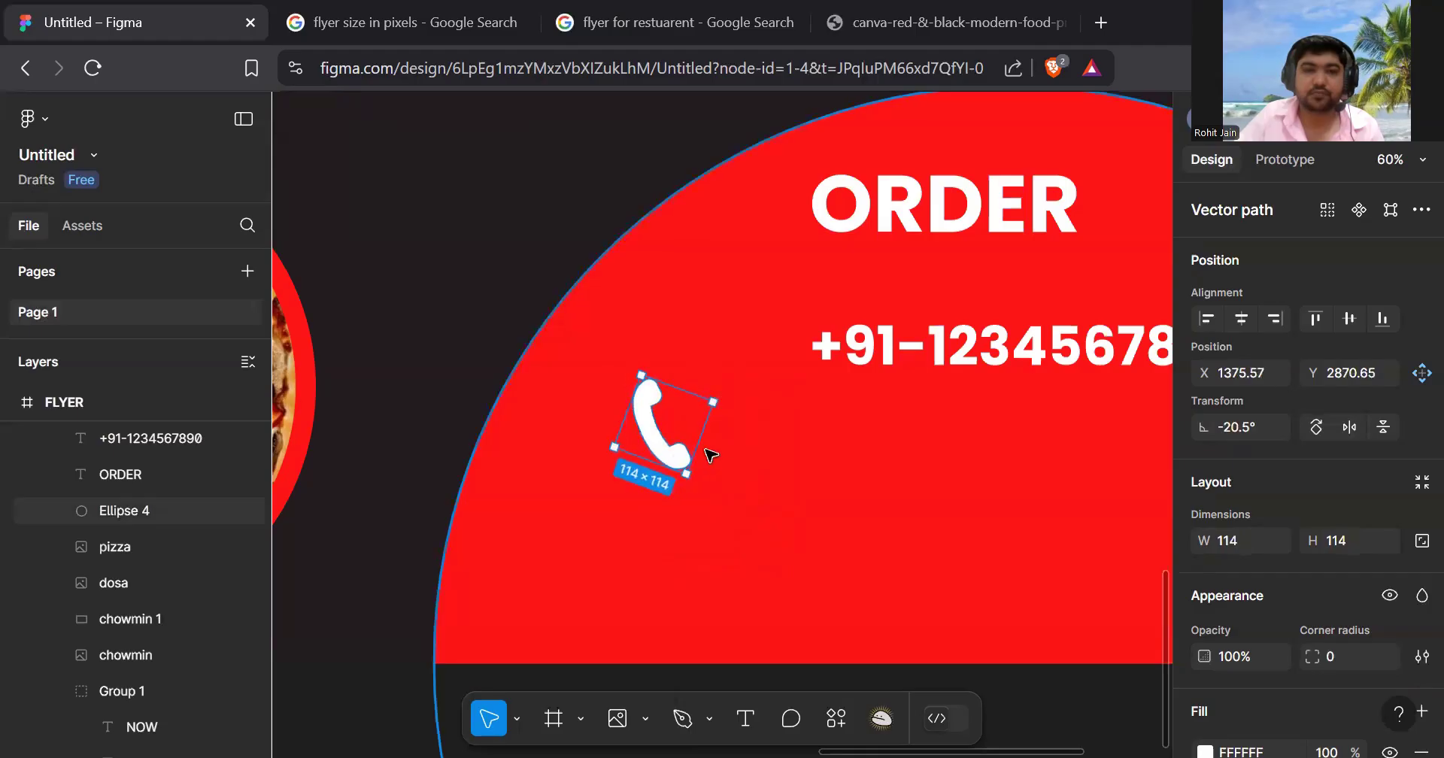
pyautogui.moveTo(684, 467); pyautogui.dragTo(788, 389)
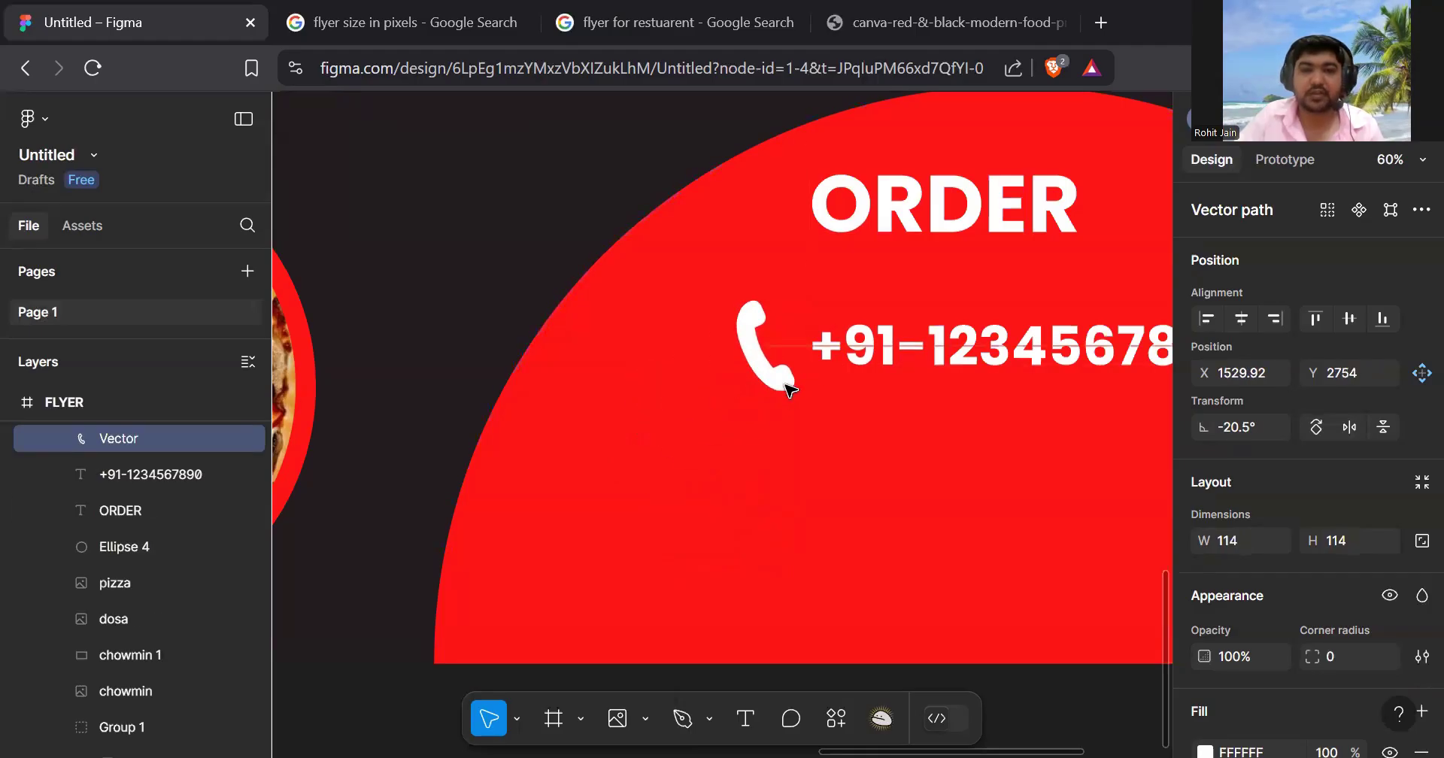
pyautogui.click(877, 466)
pyautogui.scroll(-3, 877, 474)
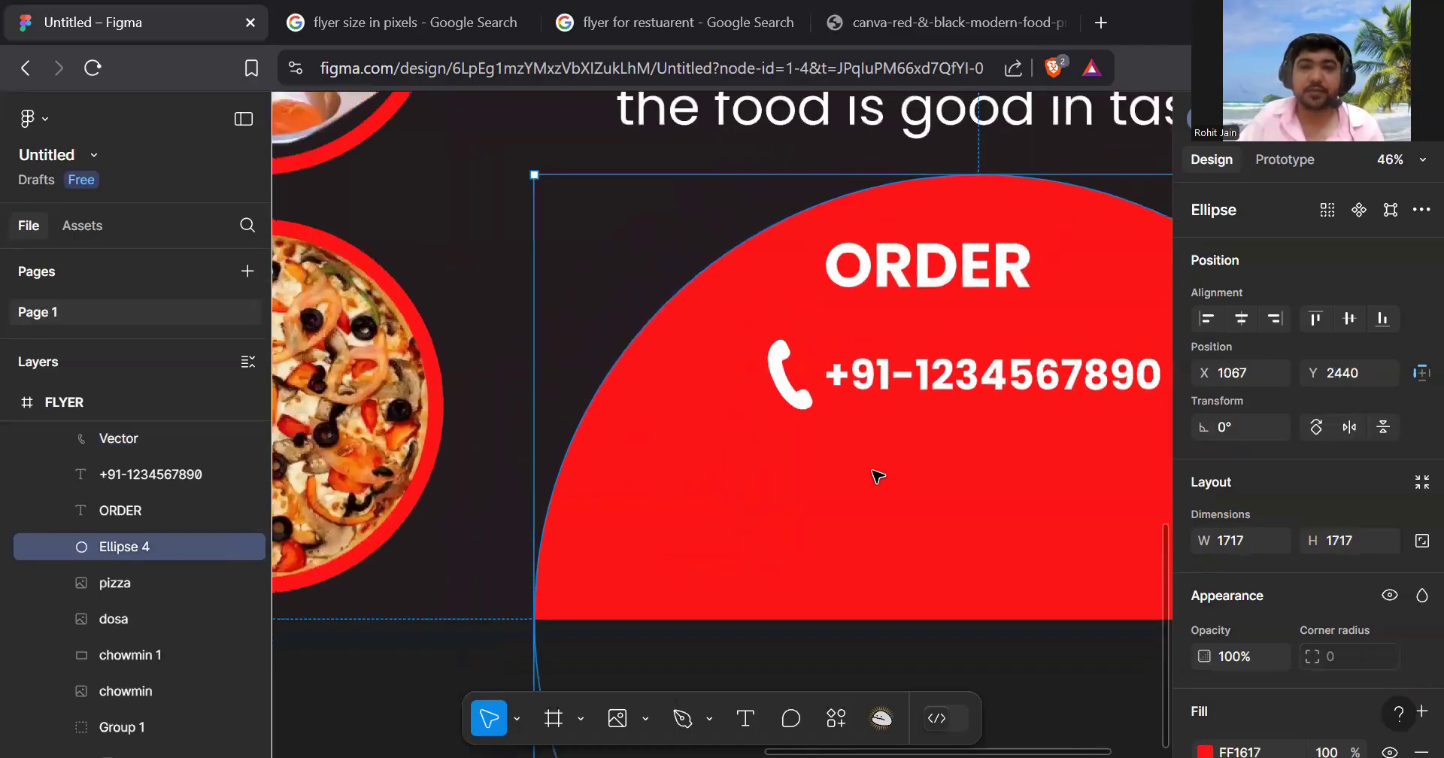
pyautogui.scroll(-2, 877, 475)
pyautogui.scroll(-2, 877, 475)
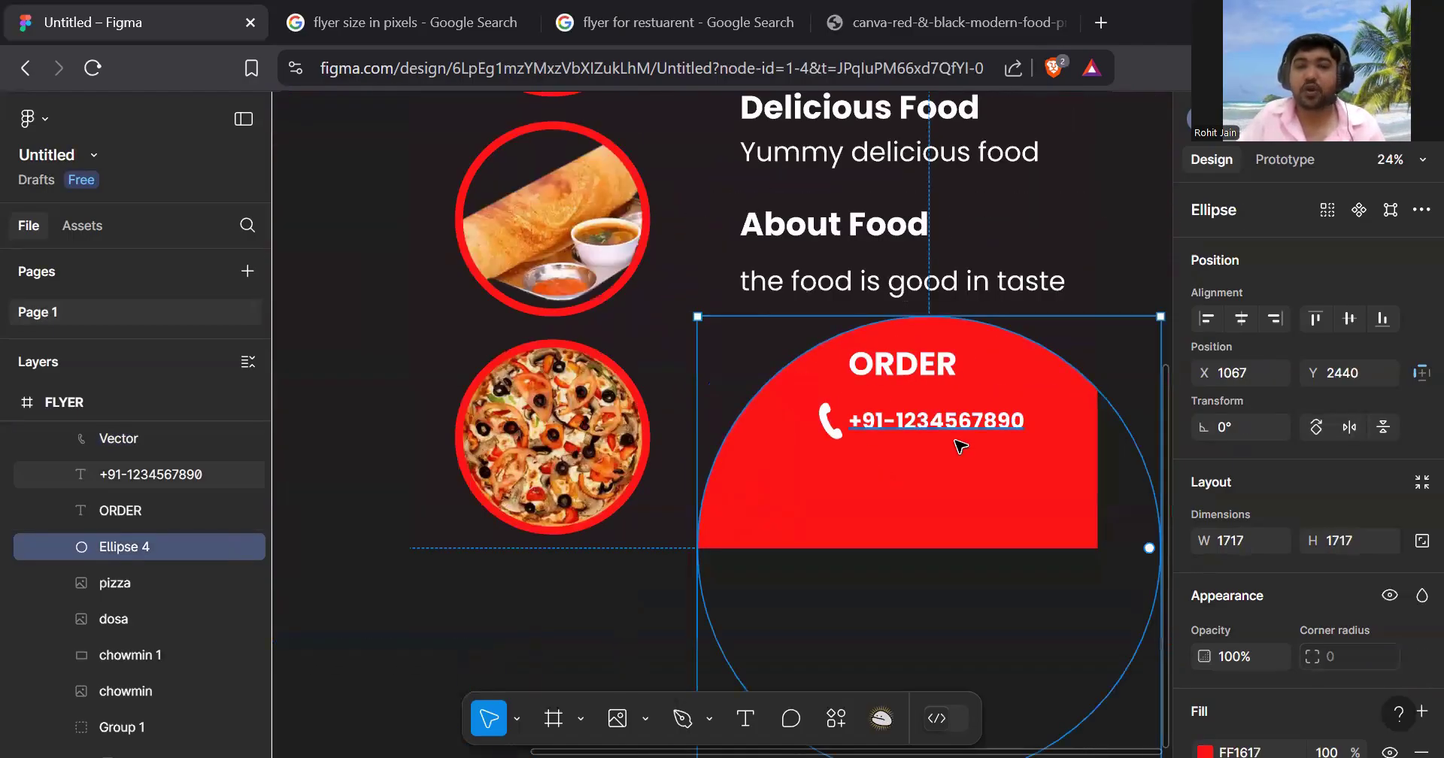
pyautogui.scroll(-1, 955, 436)
pyautogui.scroll(5, 900, 430)
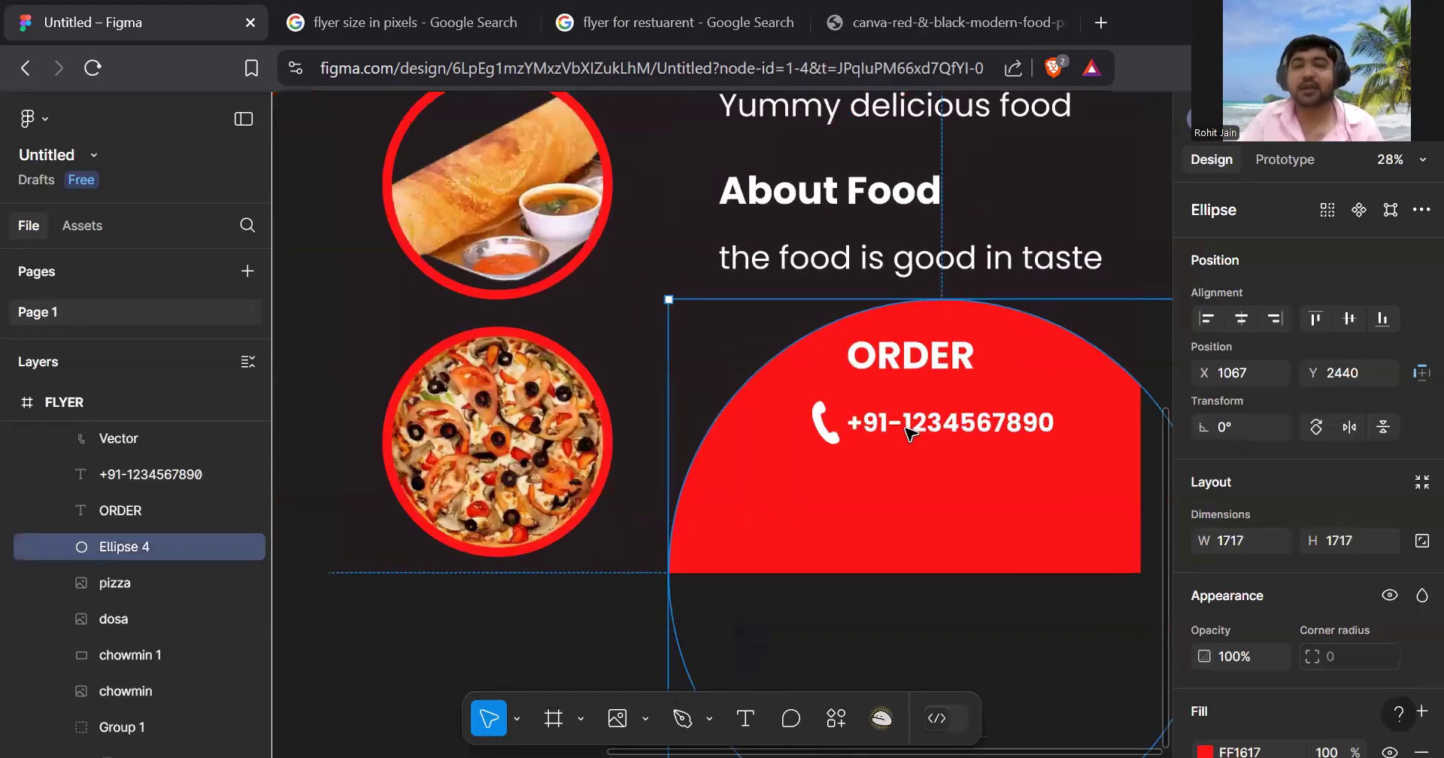
pyautogui.hscroll(5, 910, 432)
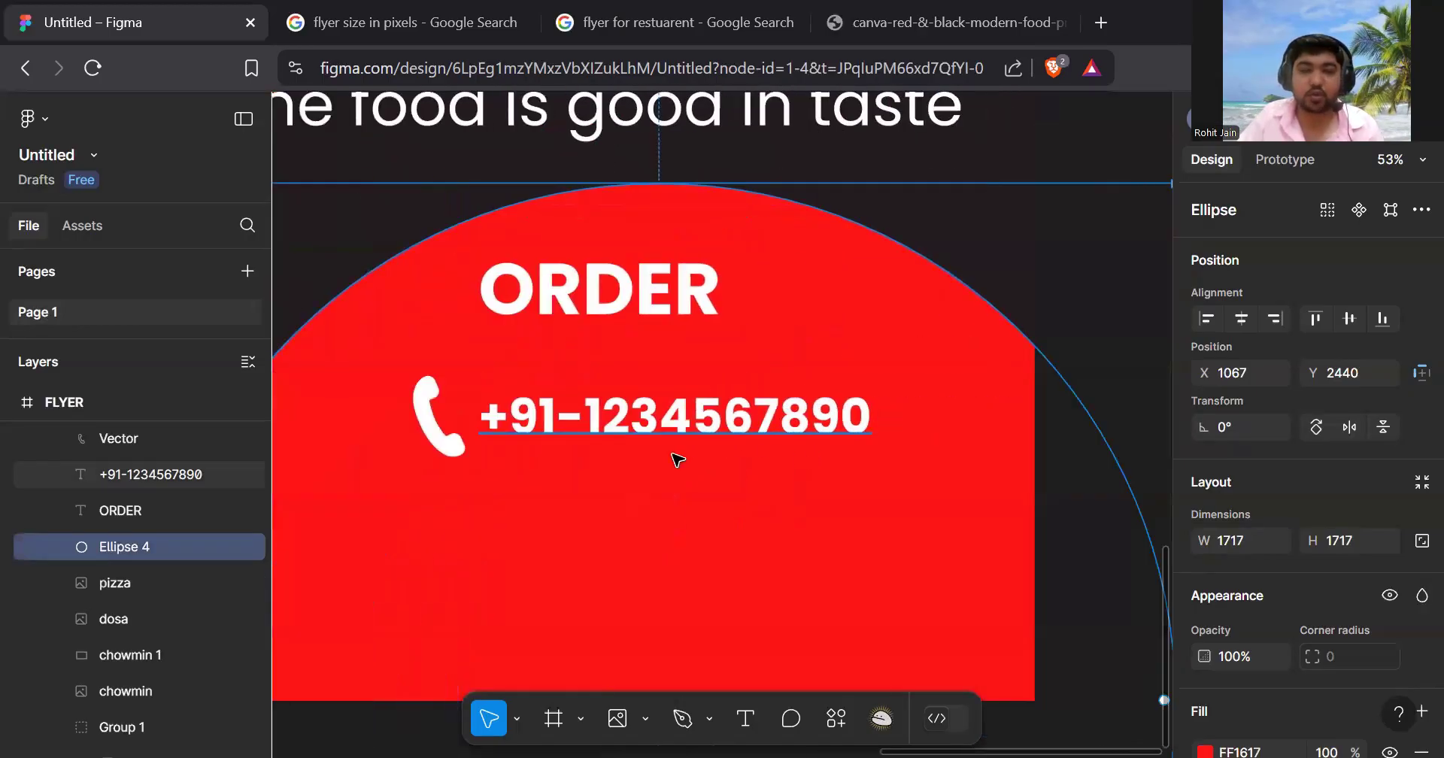
pyautogui.click(457, 450)
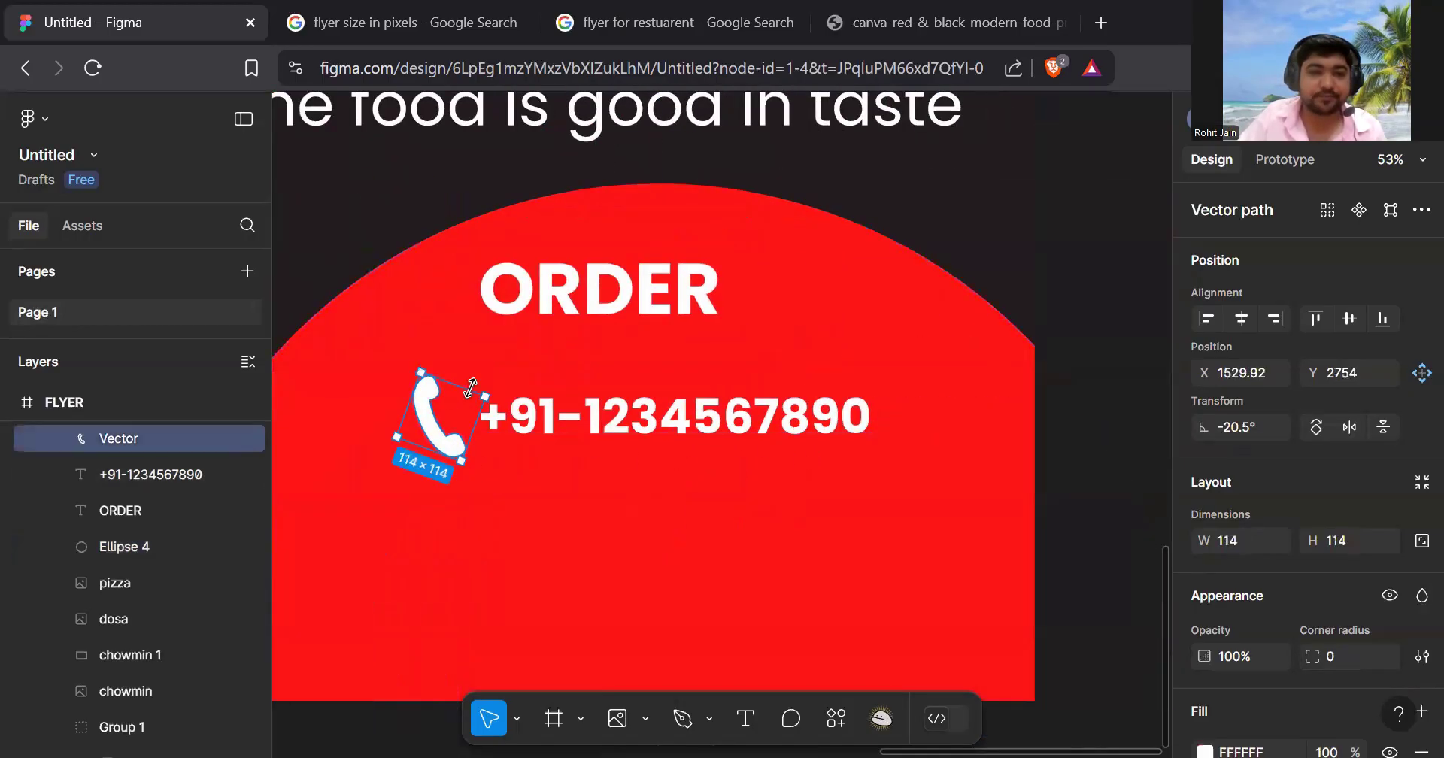
pyautogui.moveTo(435, 434); pyautogui.dragTo(449, 438)
pyautogui.click(590, 506)
pyautogui.scroll(-5, 684, 489)
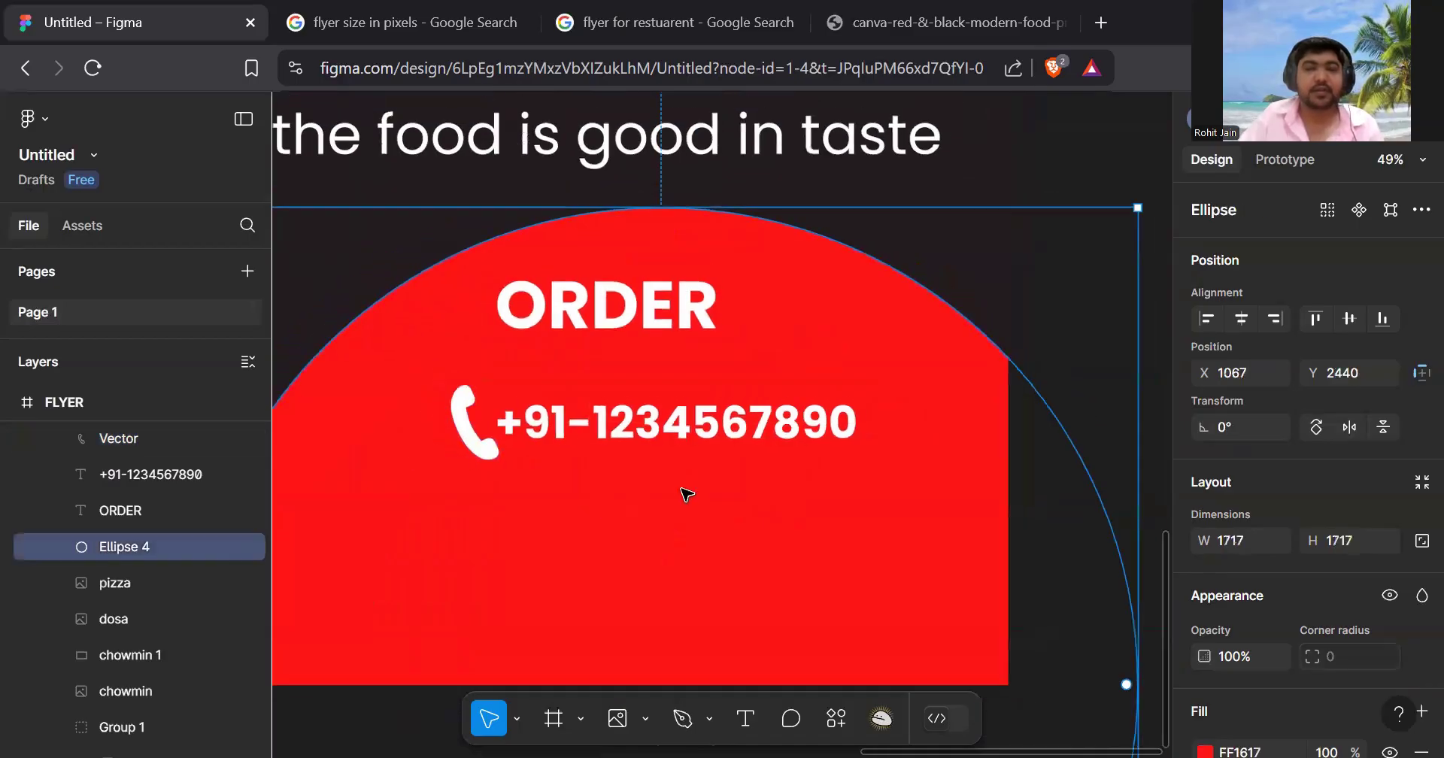
pyautogui.hscroll(-3, 722, 466)
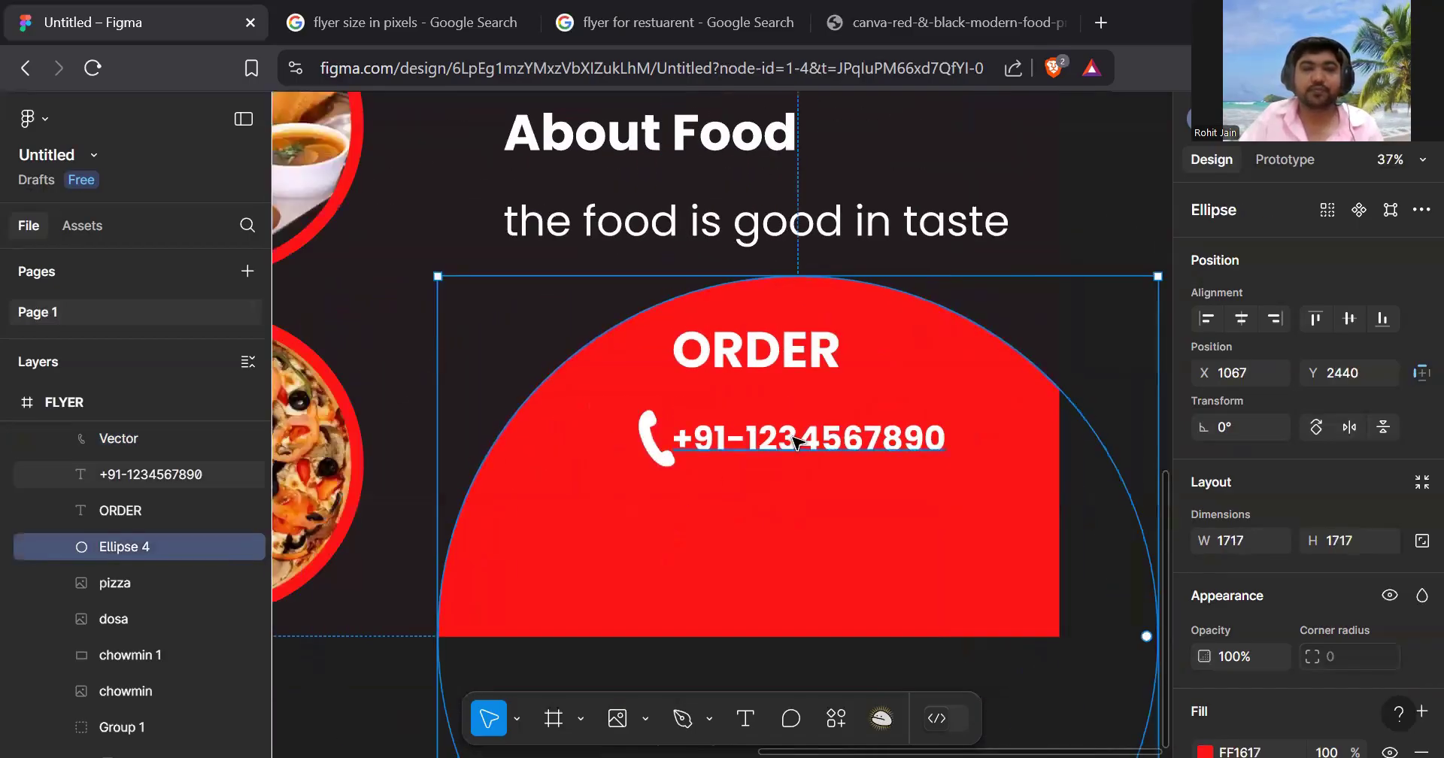
pyautogui.click(804, 444)
pyautogui.moveTo(807, 444); pyautogui.dragTo(817, 515)
pyautogui.doubleClick(814, 511)
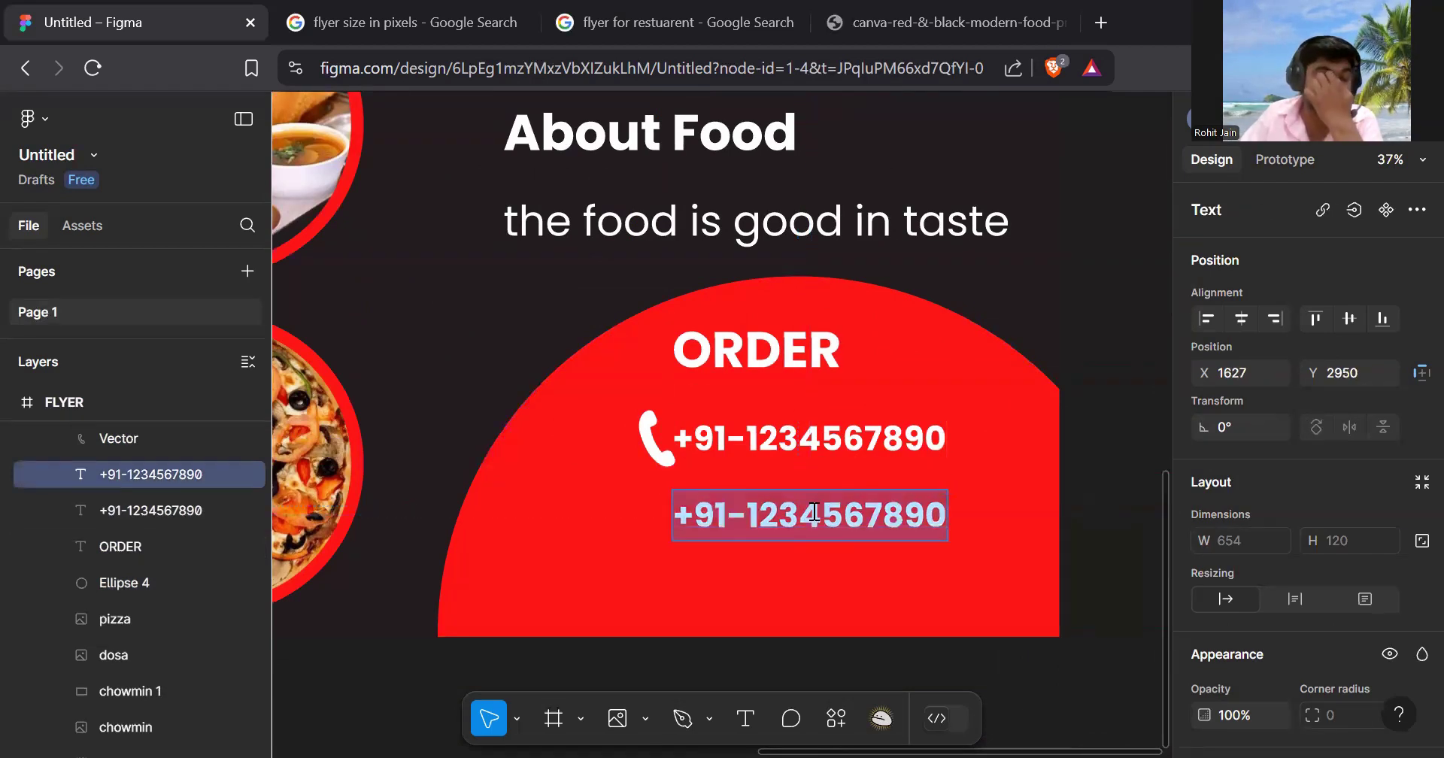
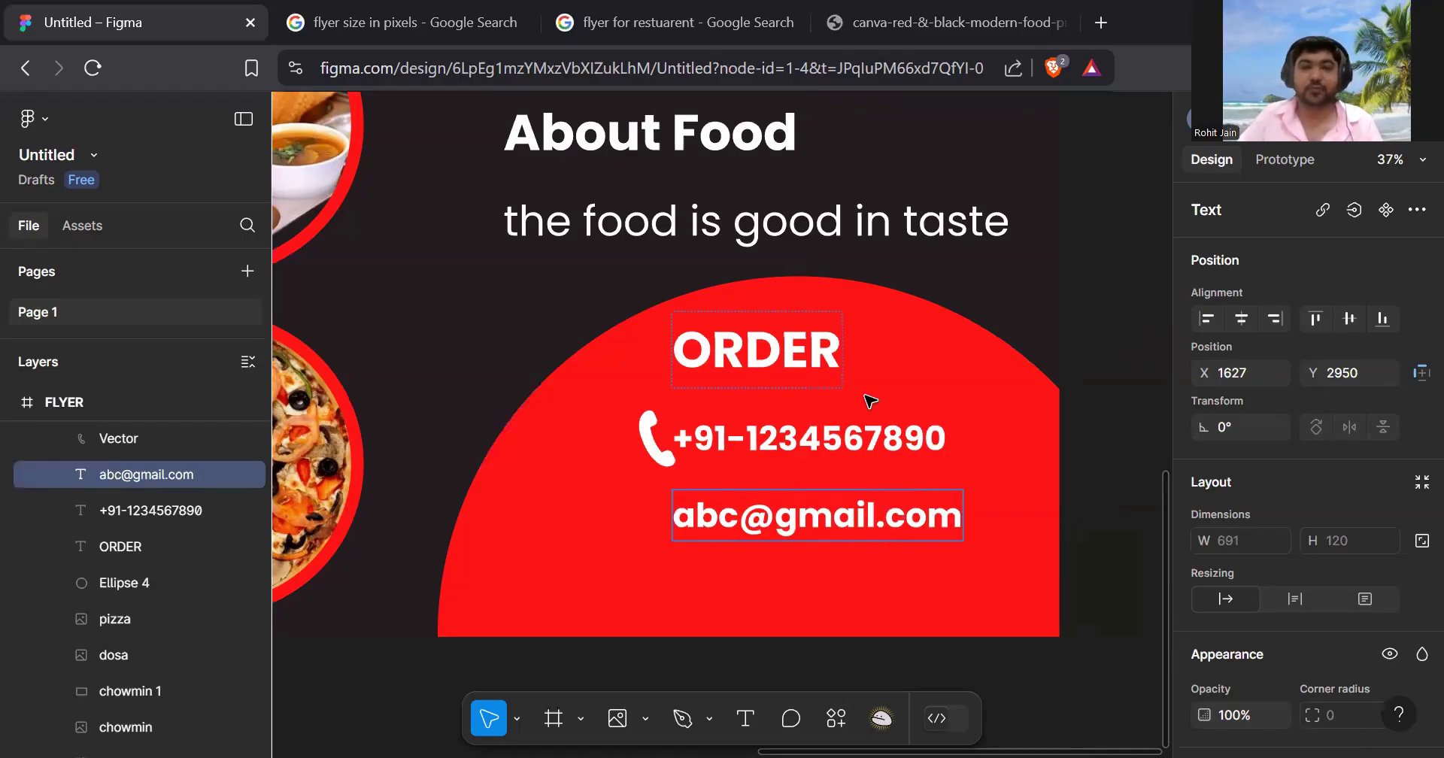
pyautogui.press('Escape')
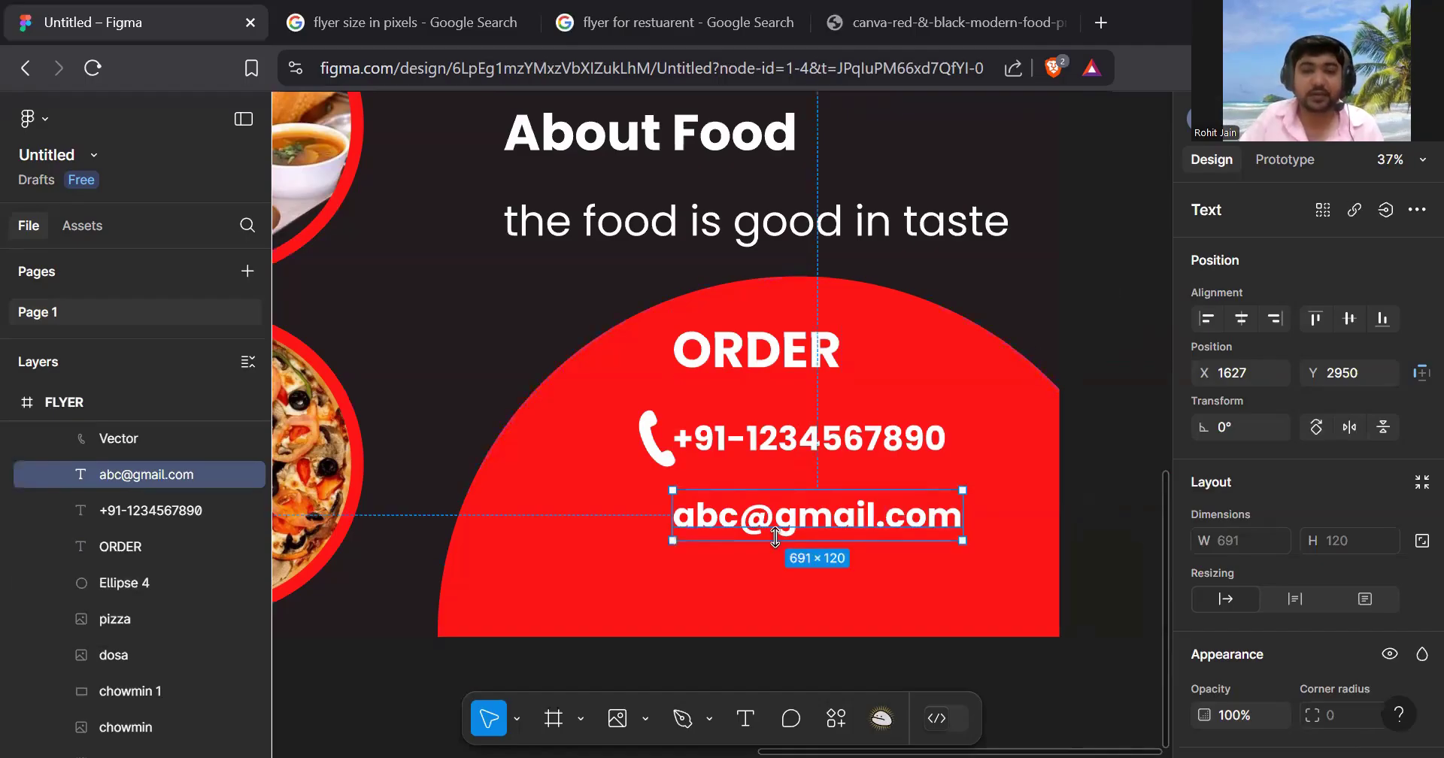
pyautogui.moveTo(818, 529); pyautogui.dragTo(822, 530)
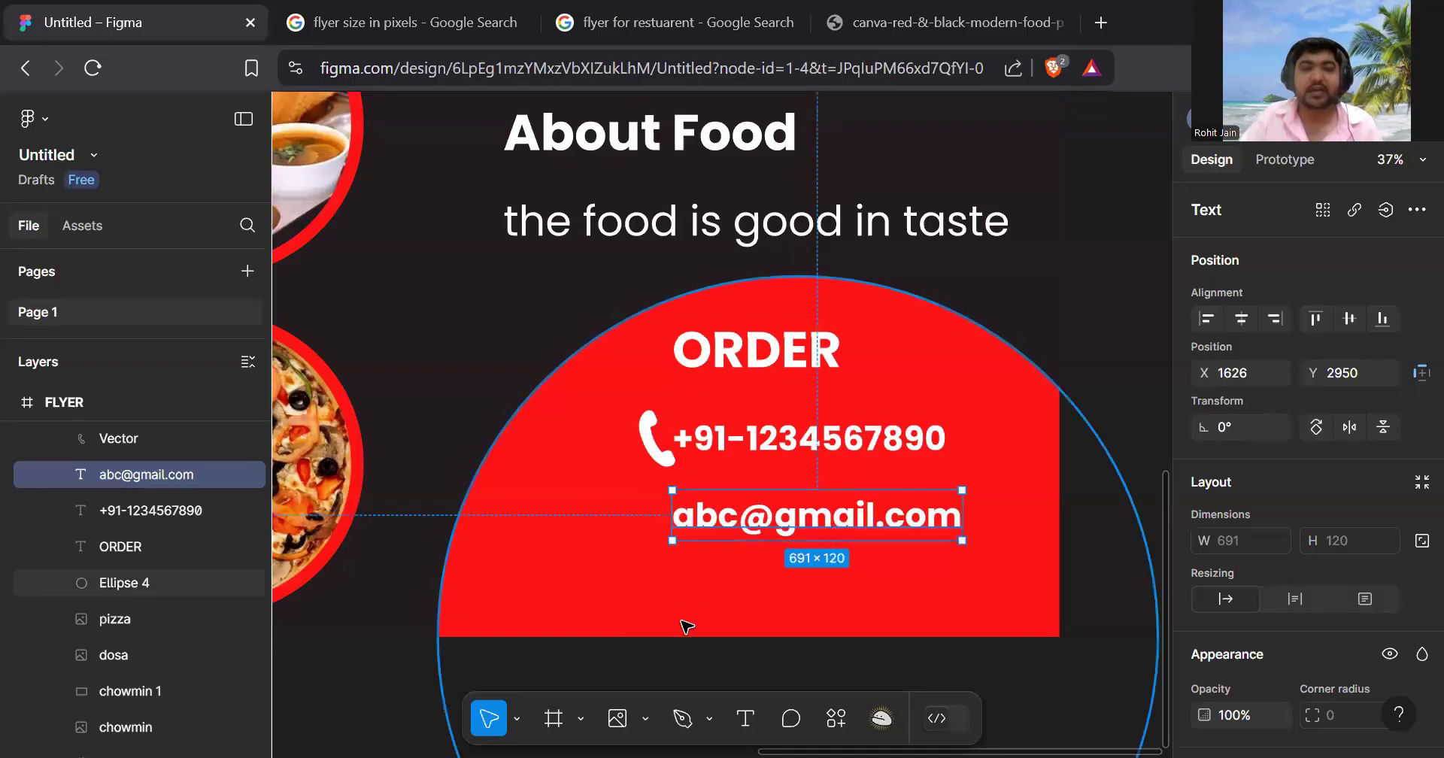
pyautogui.click(645, 719)
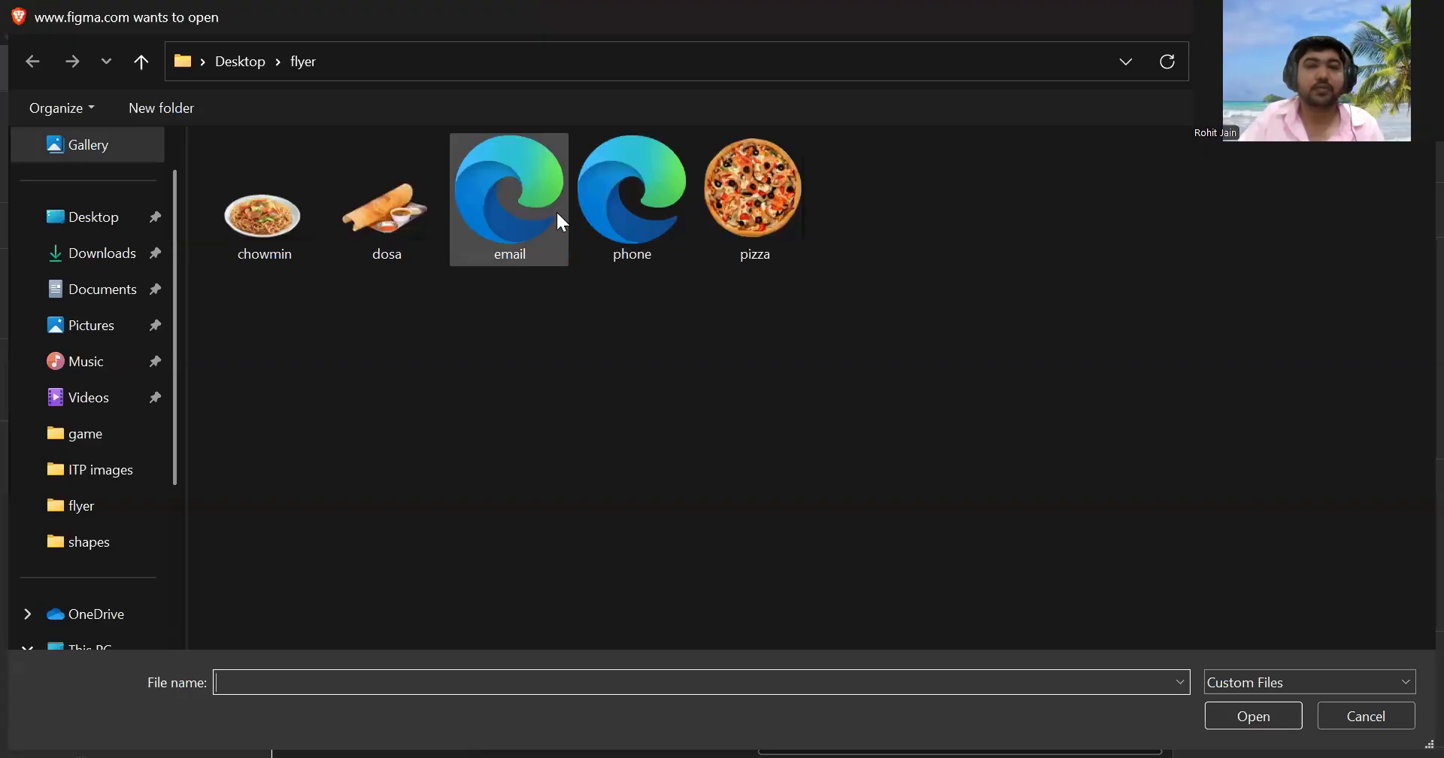
# - Import the email icon file onto the canvas and recolour the envelope white (FFFFFF)
pyautogui.click(541, 214)
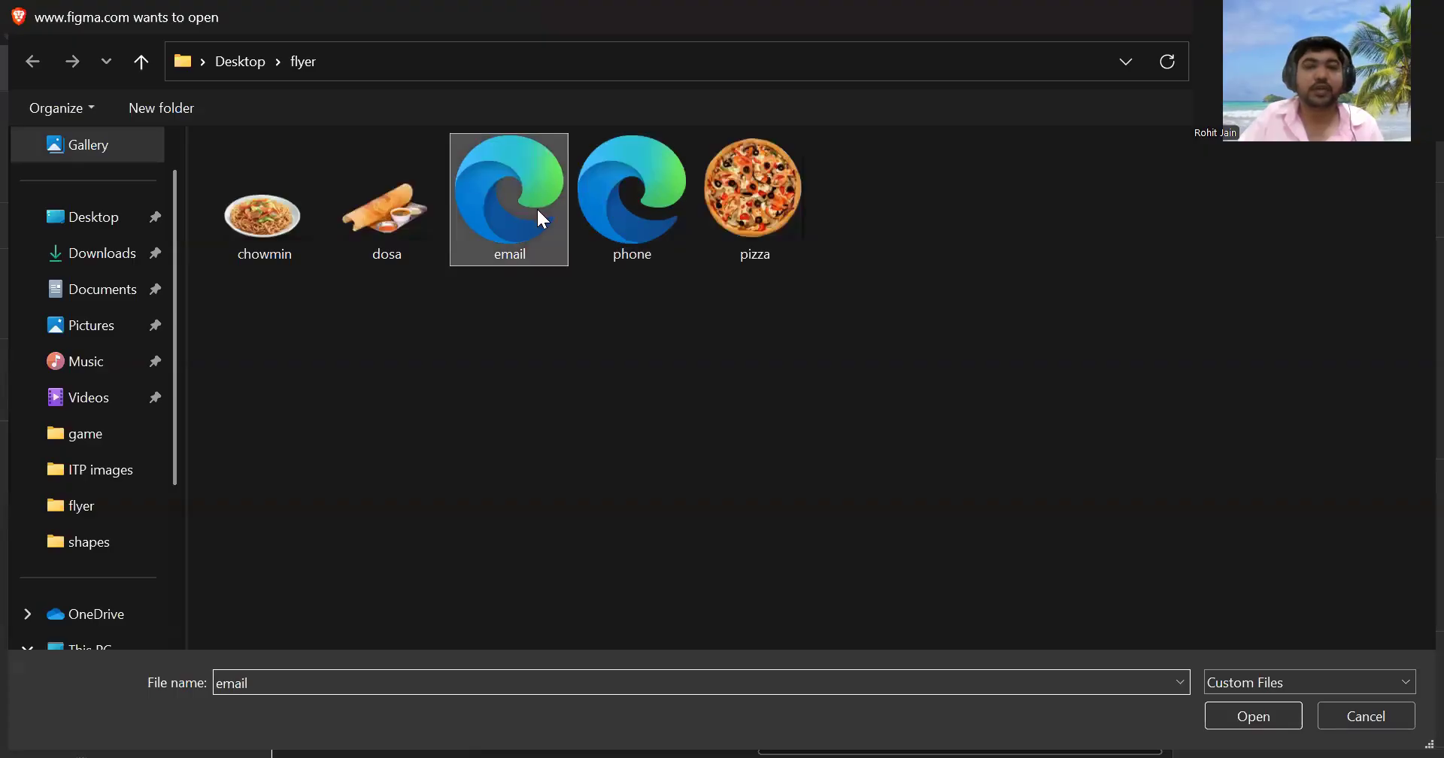
pyautogui.doubleClick(538, 211)
pyautogui.scroll(-10, 841, 583)
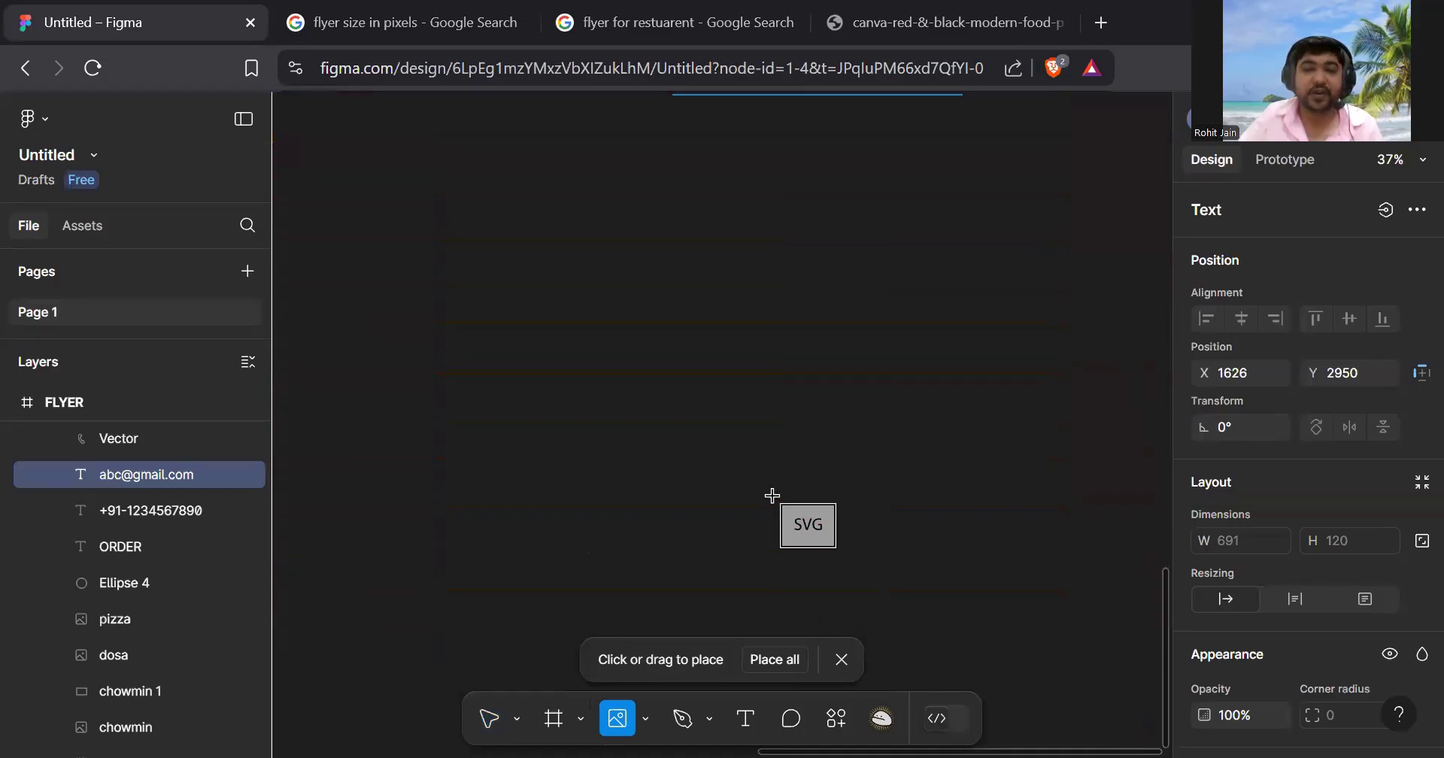
pyautogui.click(654, 380)
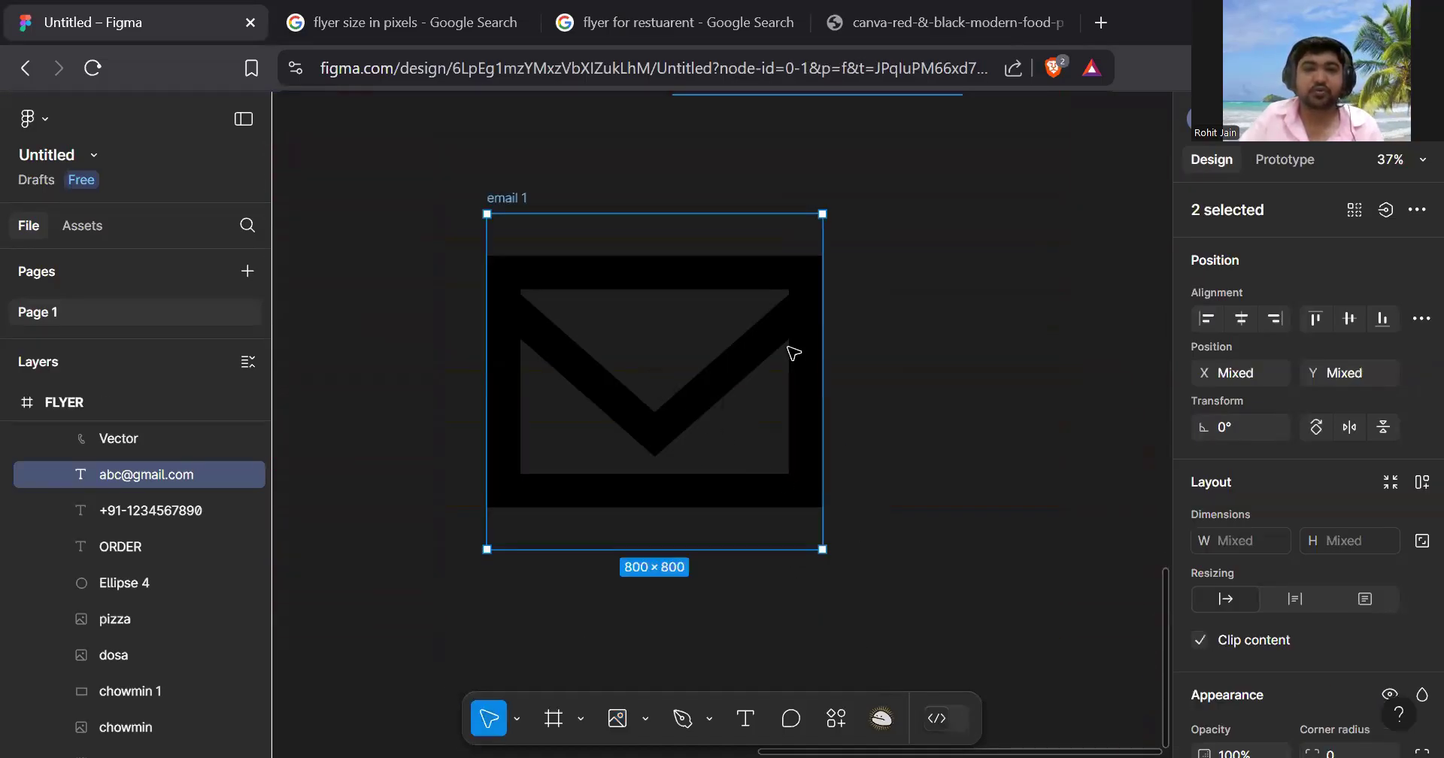
pyautogui.scroll(-6, 1339, 410)
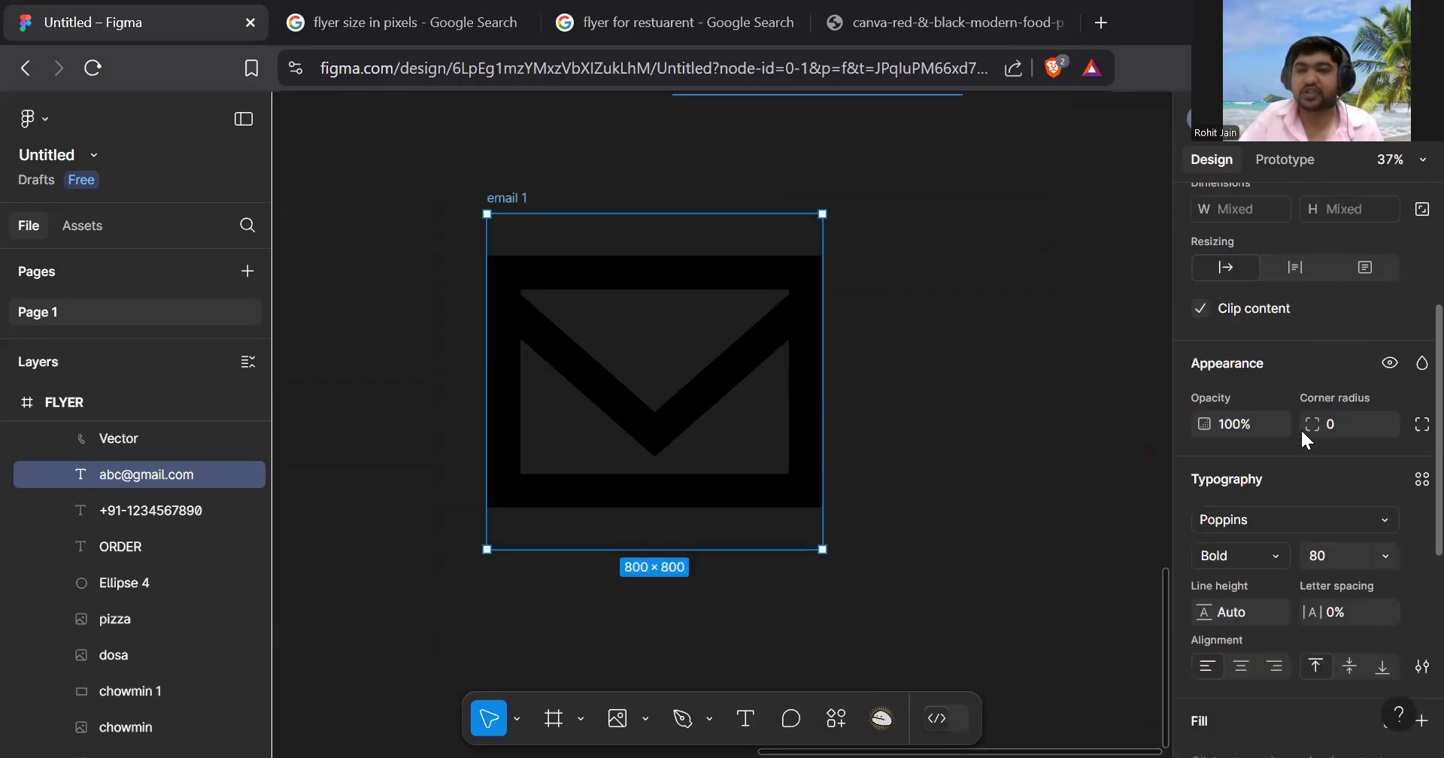
pyautogui.click(690, 399)
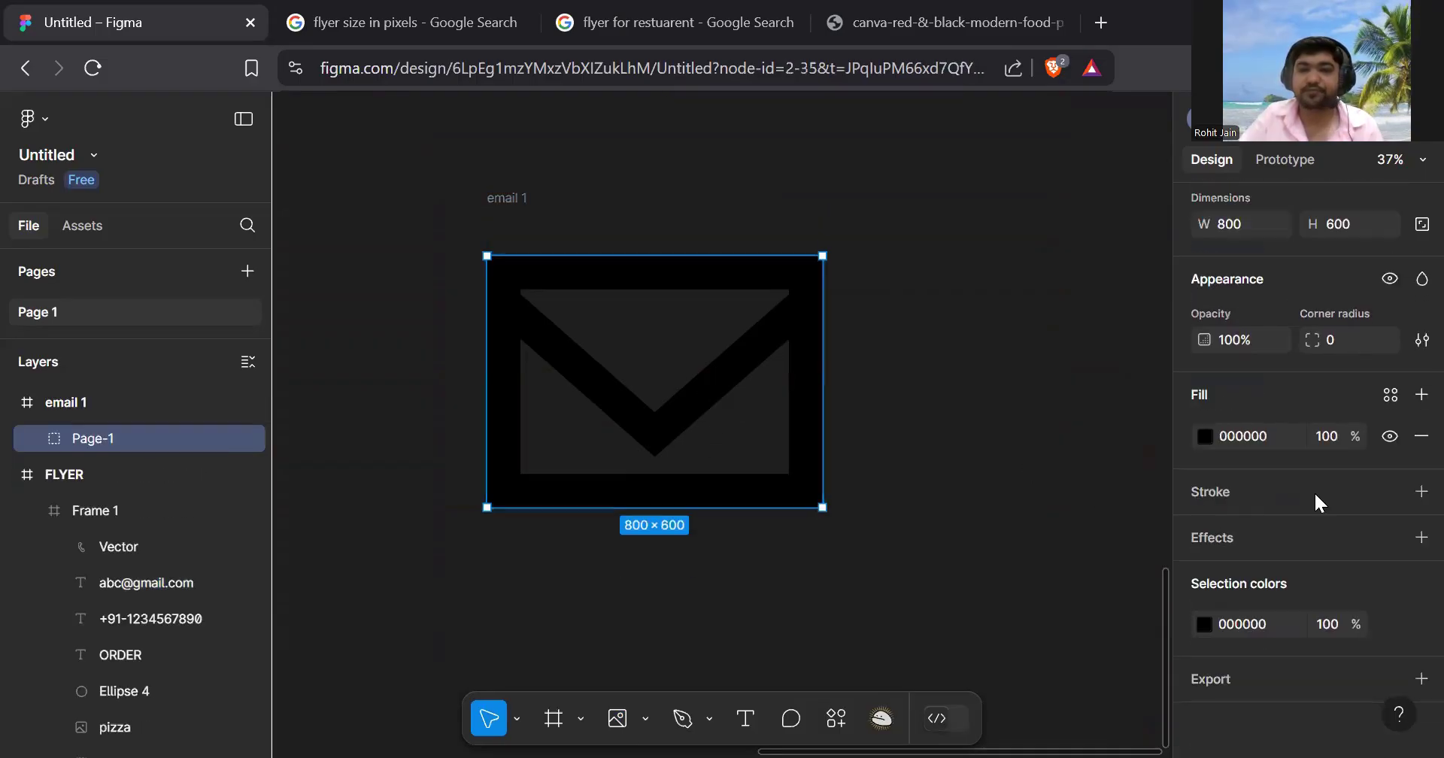
pyautogui.click(1205, 447)
pyautogui.moveTo(1083, 436); pyautogui.dragTo(848, 249)
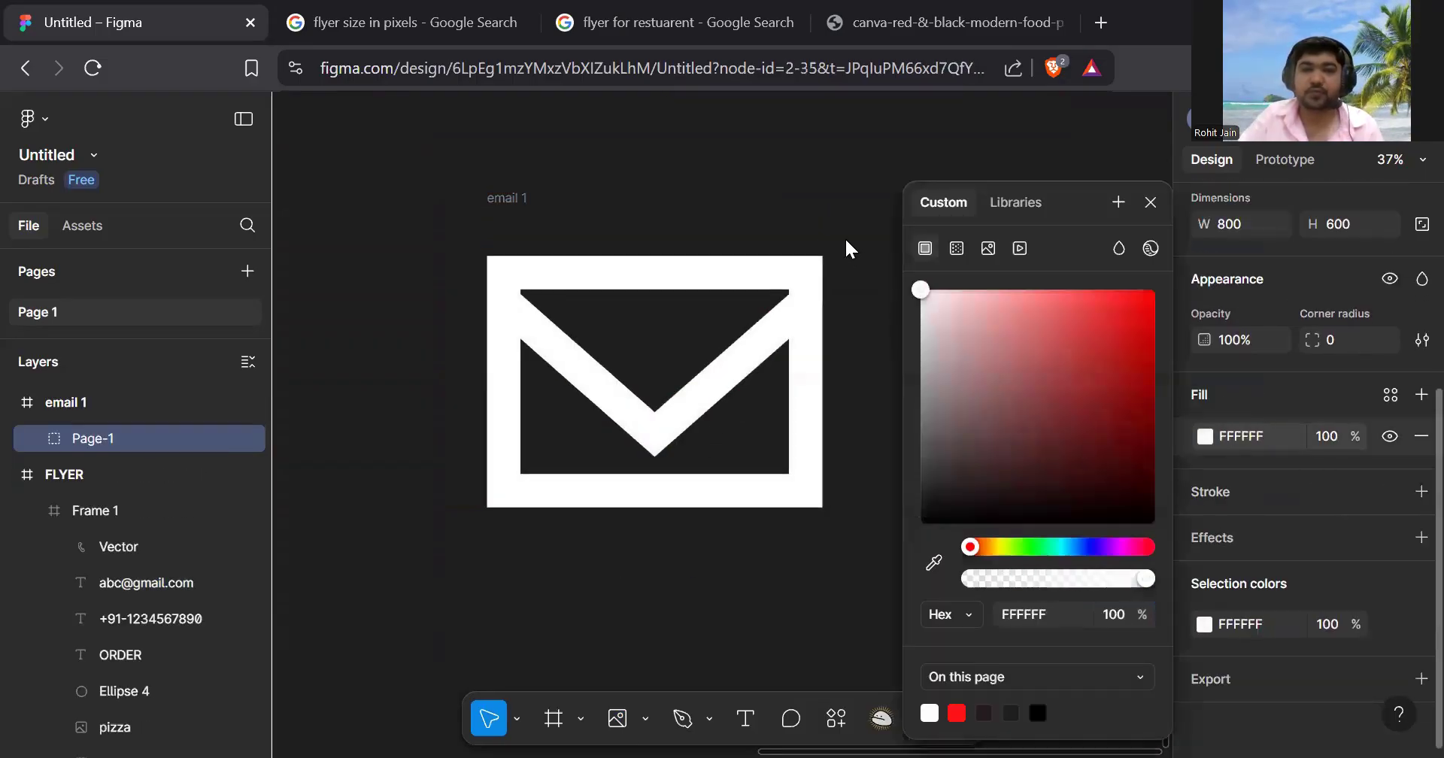
# - Pull the envelope out of its frame and delete the leftover email 1 frame
pyautogui.scroll(-2, 666, 333)
pyautogui.moveTo(664, 300); pyautogui.dragTo(877, 313)
pyautogui.click(553, 231)
pyautogui.press('Delete')
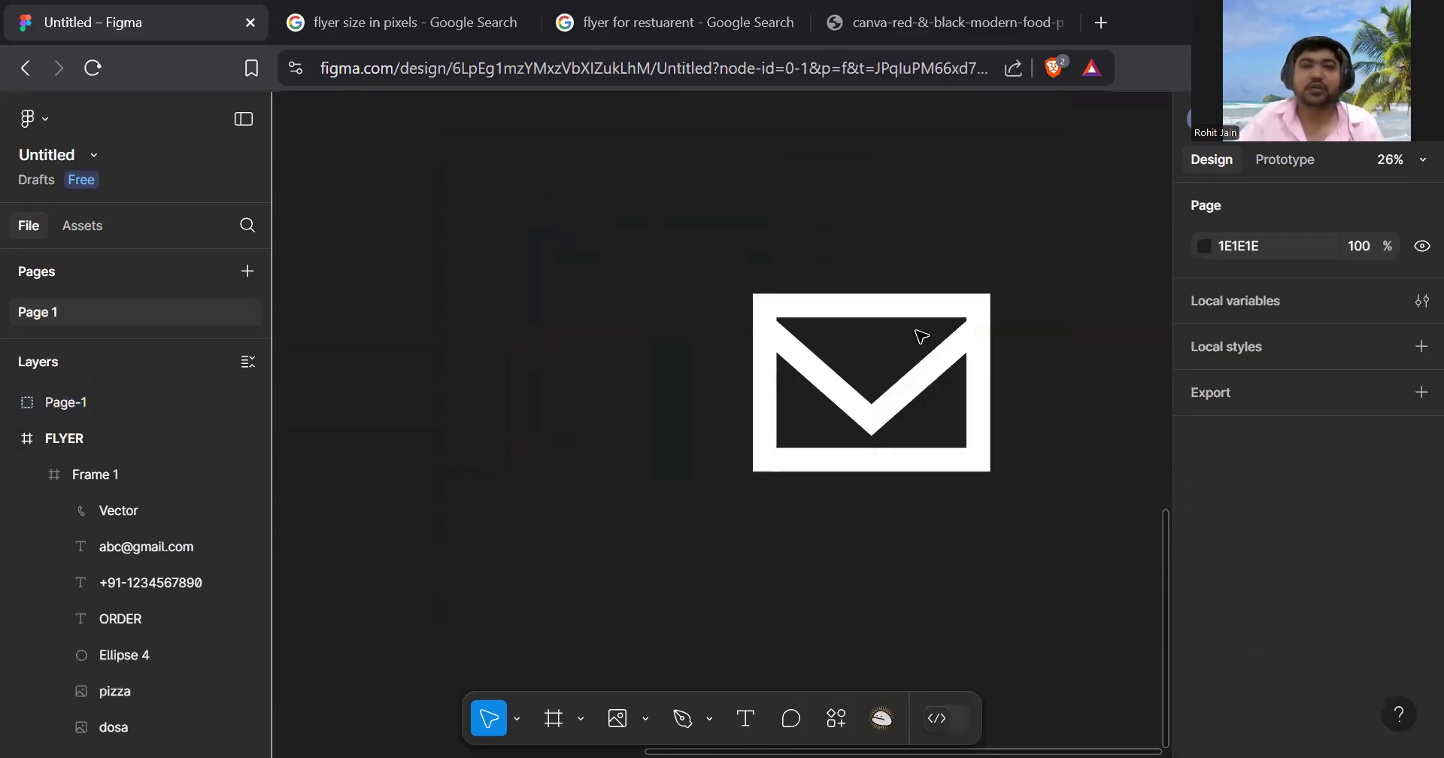
pyautogui.keyDown('ctrl'); pyautogui.scroll(-3, 922, 336); pyautogui.keyUp('ctrl')
pyautogui.scroll(4, 919, 326)
# - Shrink the envelope icon to about a quarter and move it into the red circle
pyautogui.moveTo(892, 594); pyautogui.dragTo(750, 468)
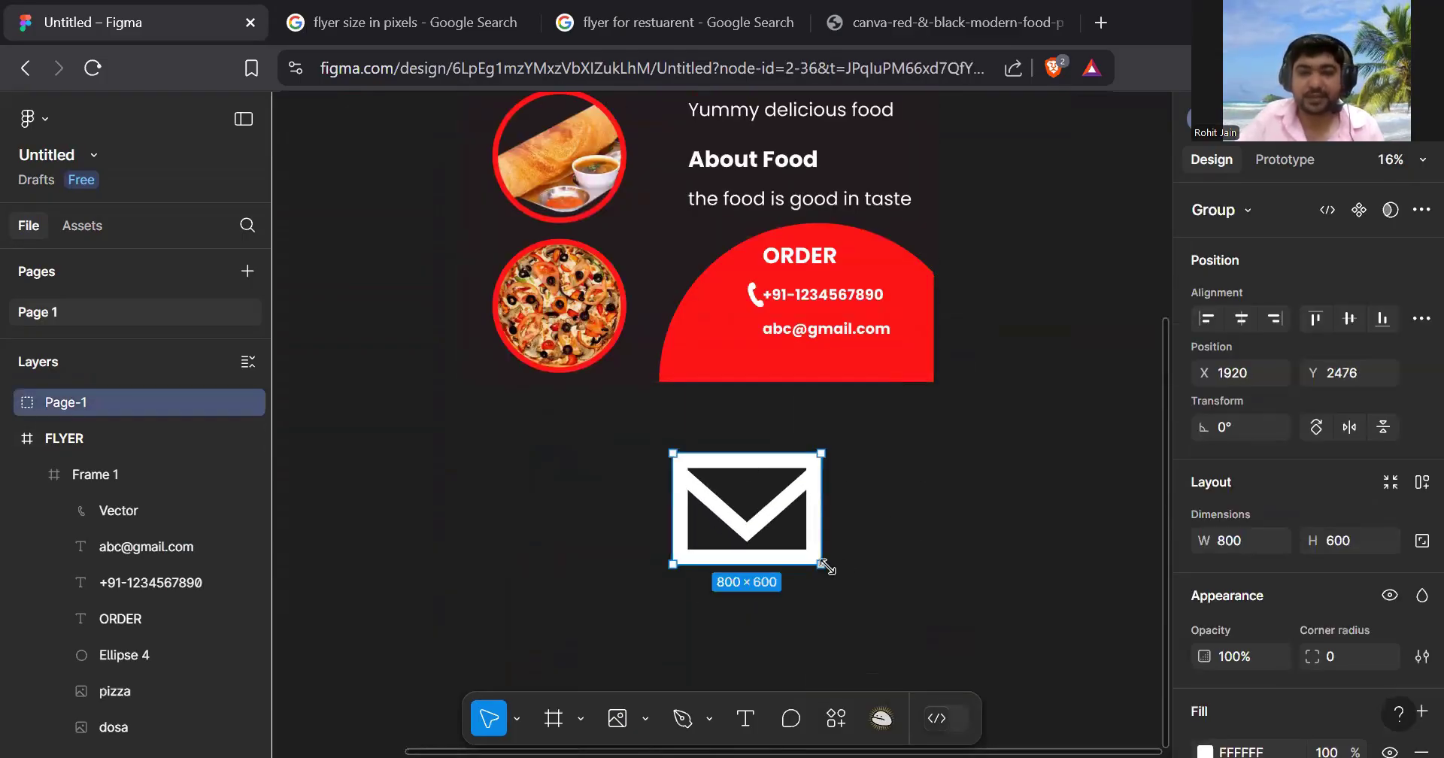
pyautogui.moveTo(818, 558); pyautogui.dragTo(713, 482)
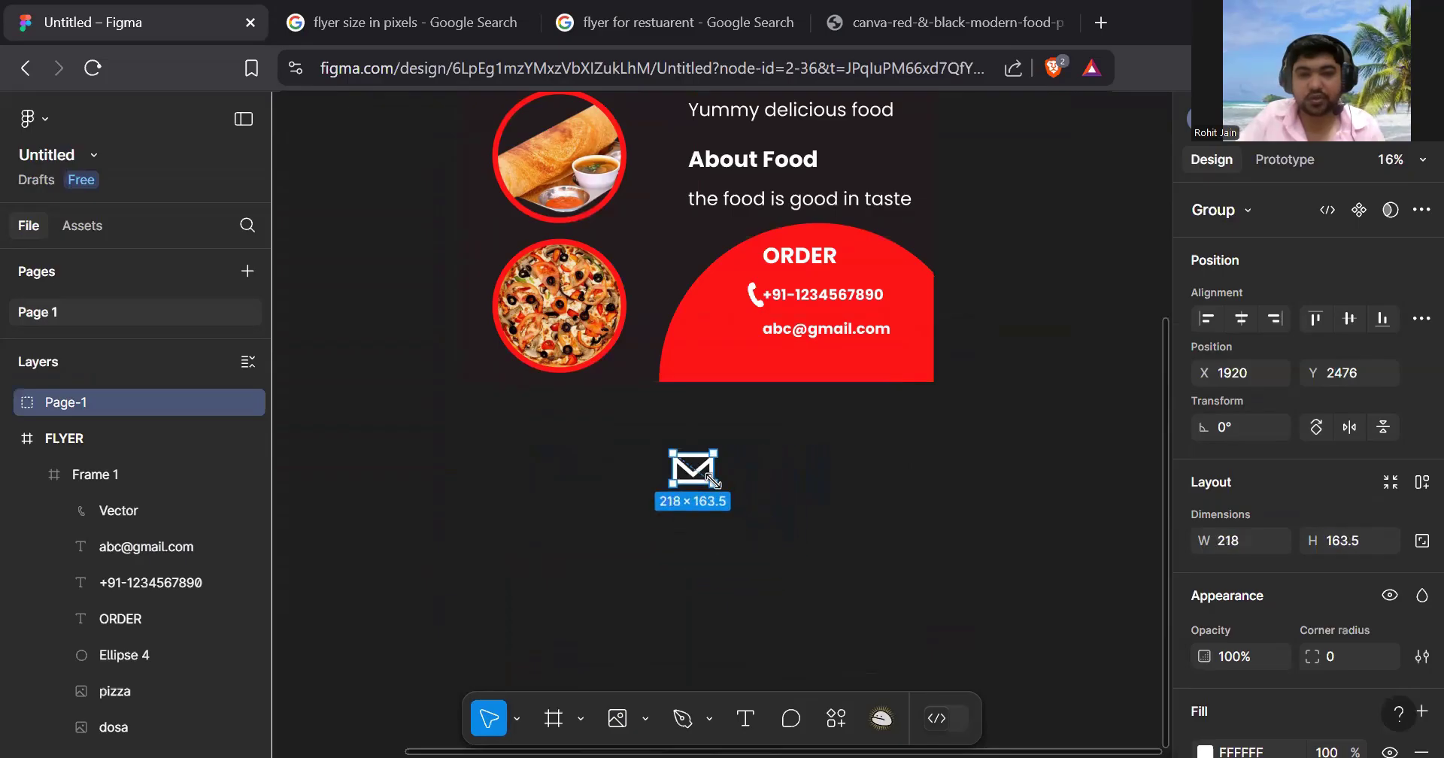
pyautogui.click(806, 493)
pyautogui.keyDown('ctrl'); pyautogui.scroll(2, 768, 477); pyautogui.keyUp('ctrl')
pyautogui.click(681, 464)
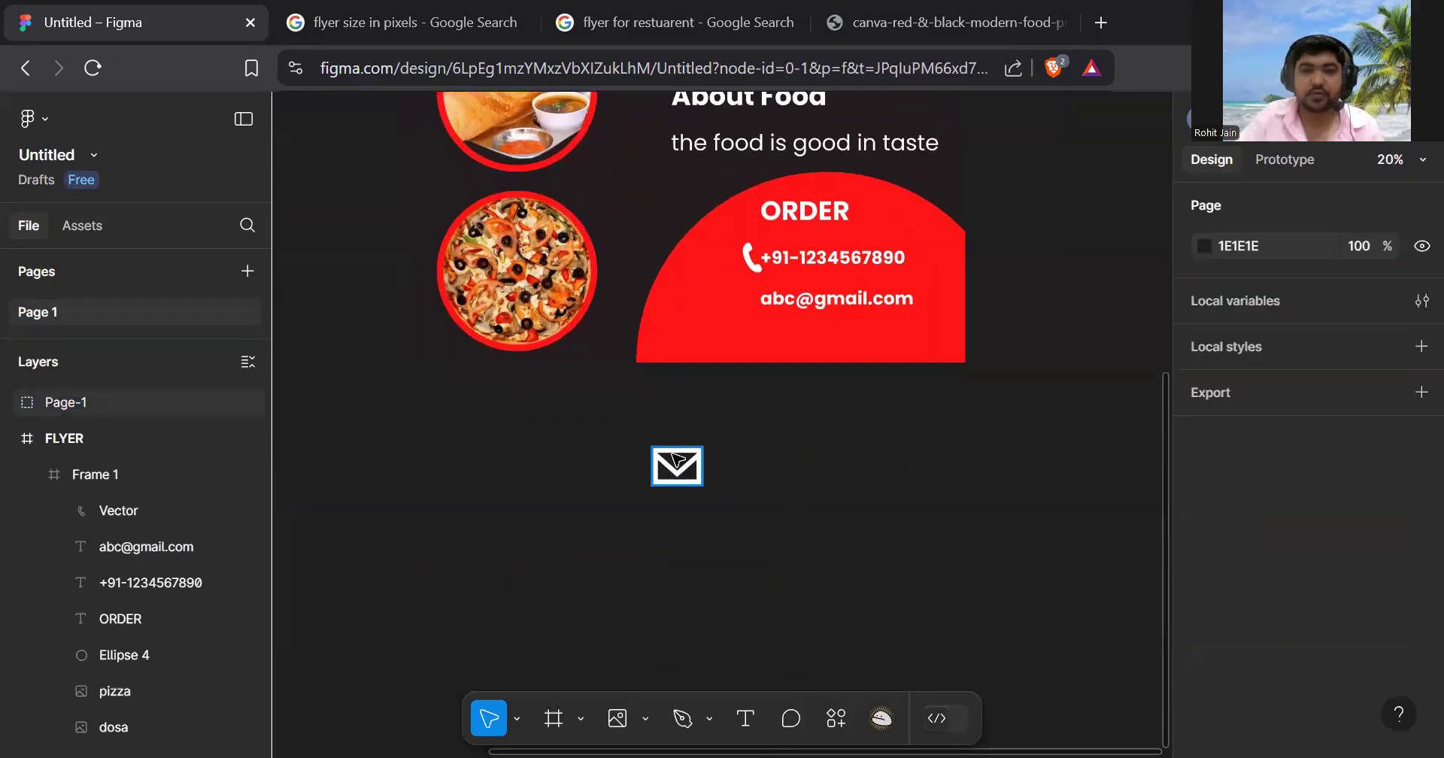
pyautogui.moveTo(691, 464); pyautogui.dragTo(752, 322)
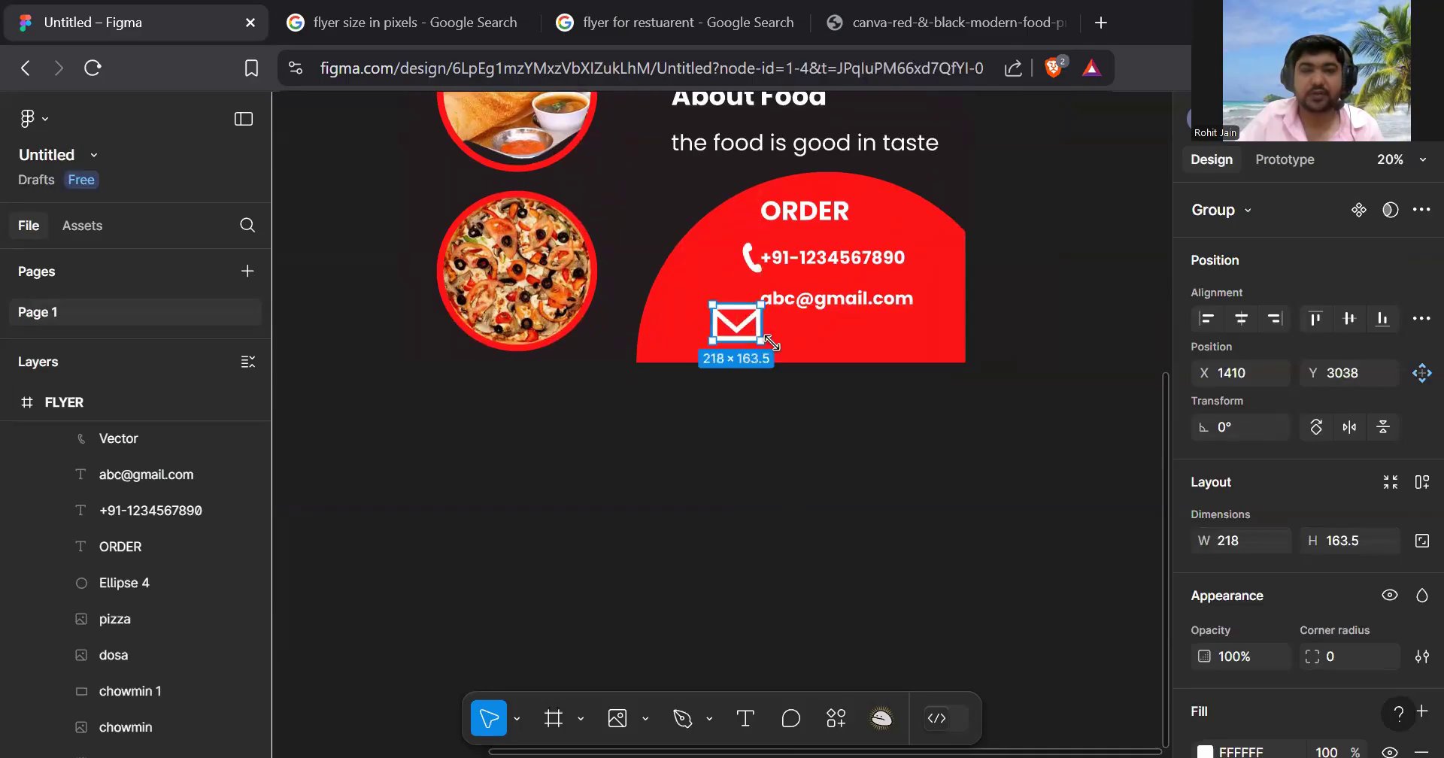
pyautogui.keyDown('ctrl'); pyautogui.scroll(4, 740, 331); pyautogui.keyUp('ctrl')
pyautogui.keyDown('ctrl'); pyautogui.scroll(4, 740, 333); pyautogui.keyUp('ctrl')
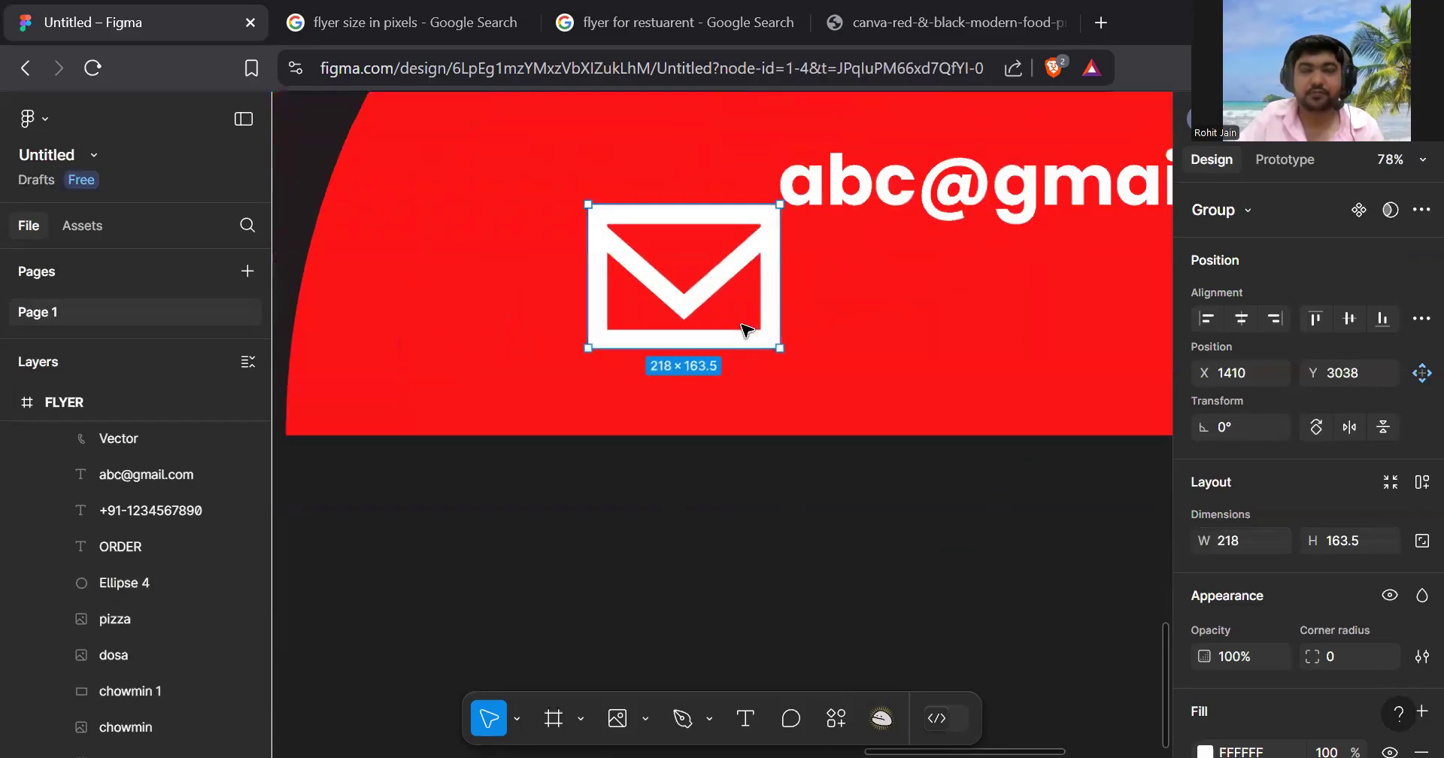
pyautogui.moveTo(787, 620); pyautogui.dragTo(718, 568)
pyautogui.moveTo(689, 466); pyautogui.dragTo(727, 392)
pyautogui.click(775, 286)
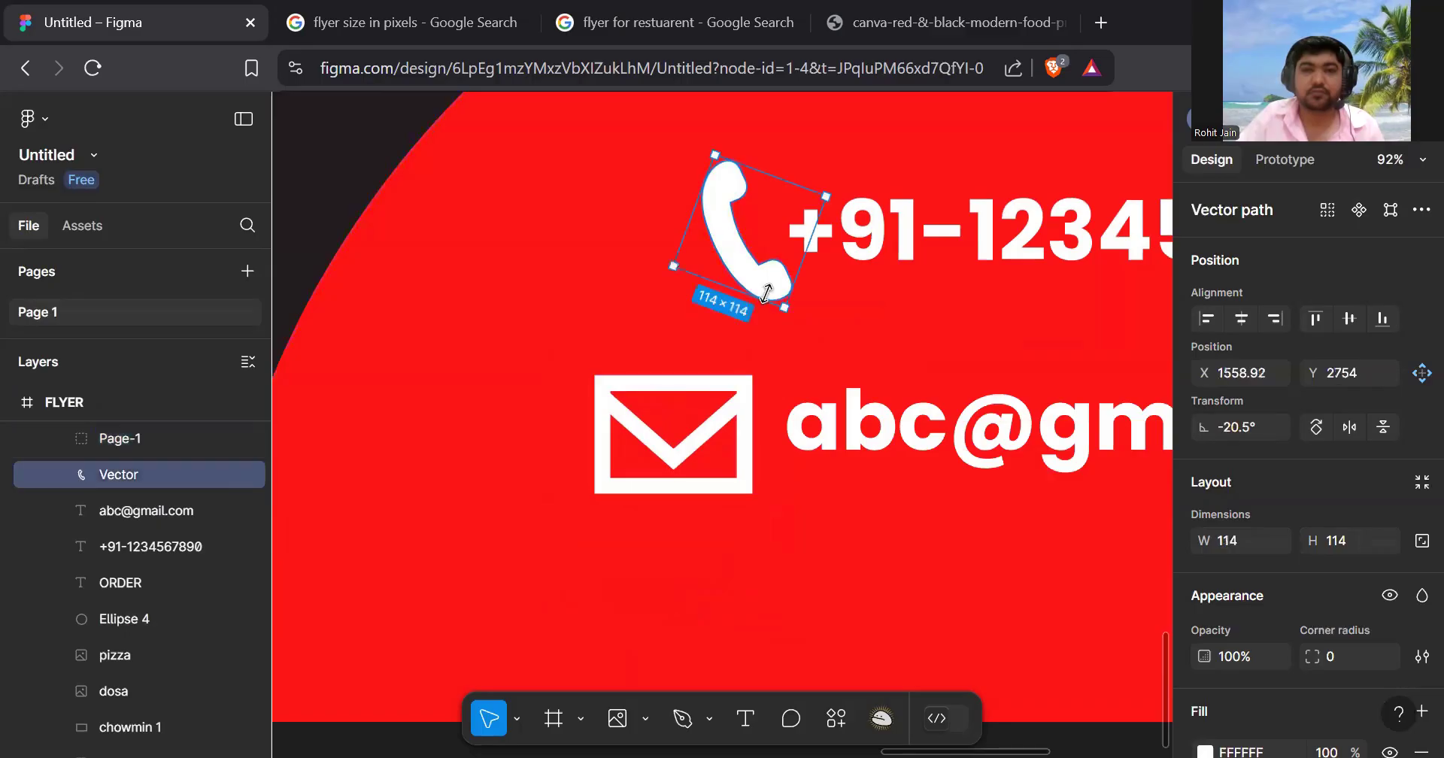
pyautogui.moveTo(758, 285); pyautogui.dragTo(690, 283)
pyautogui.scroll(-5, 820, 339)
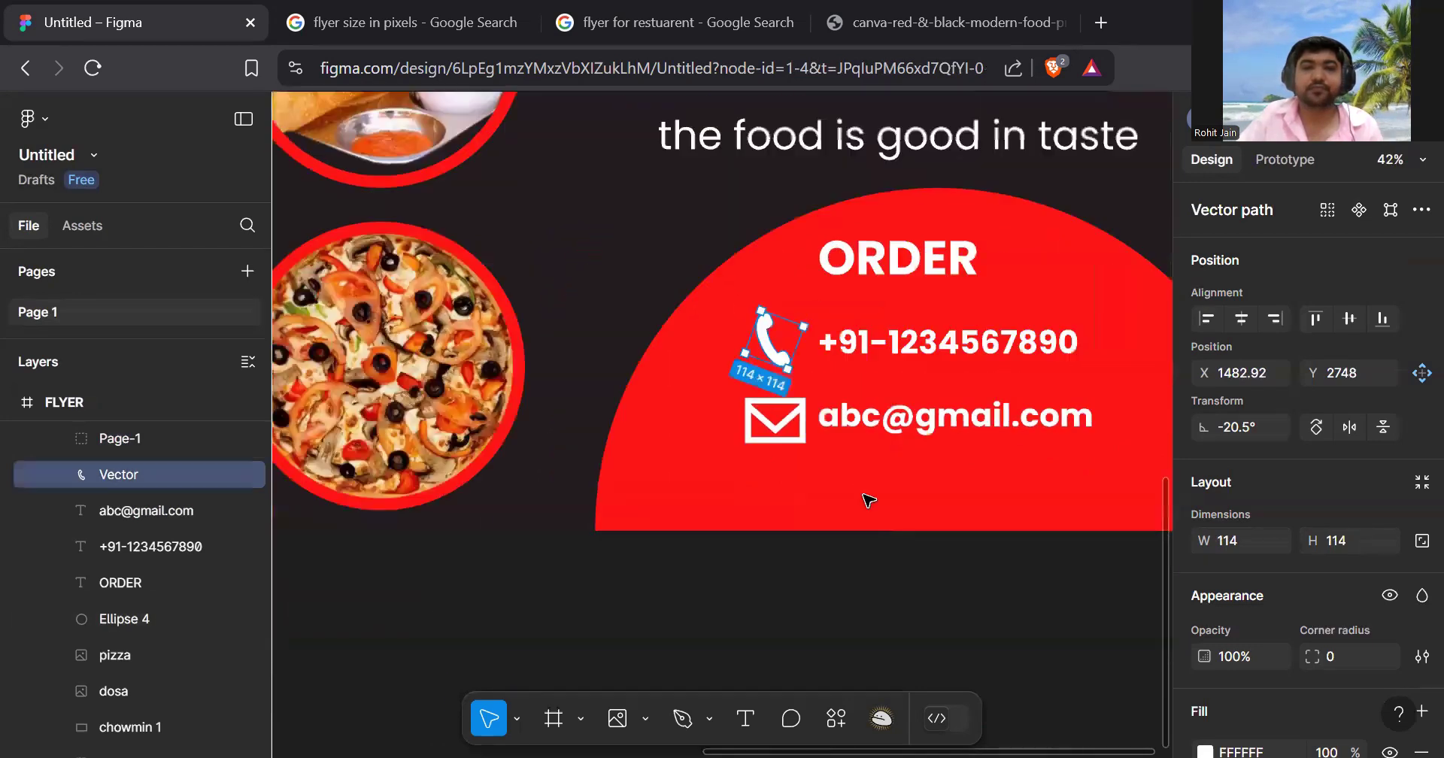
pyautogui.scroll(-3, 898, 559)
# - Shrink the envelope icon to 118.67 × 89 and nudge it slightly right
pyautogui.click(887, 560)
pyautogui.scroll(-2, 887, 556)
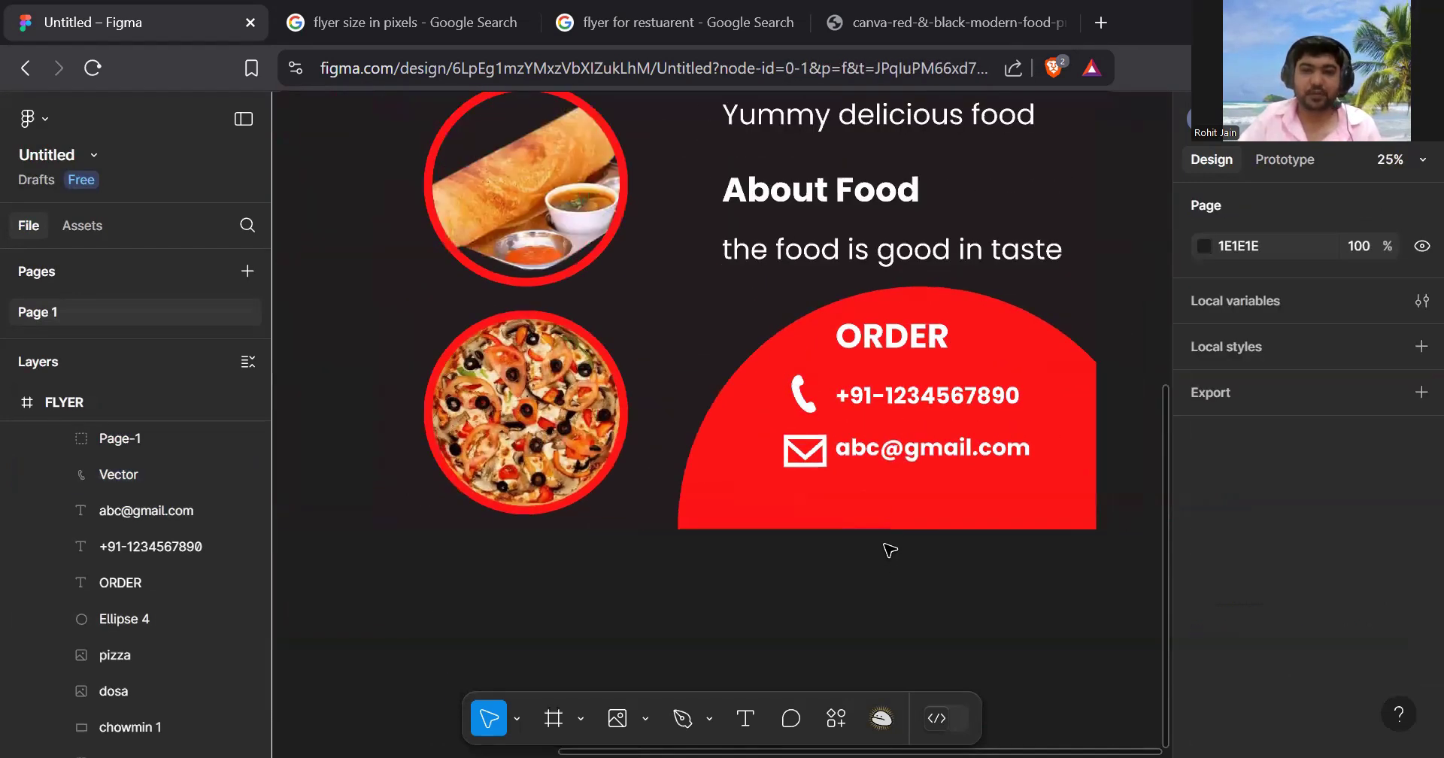
pyautogui.scroll(8, 820, 460)
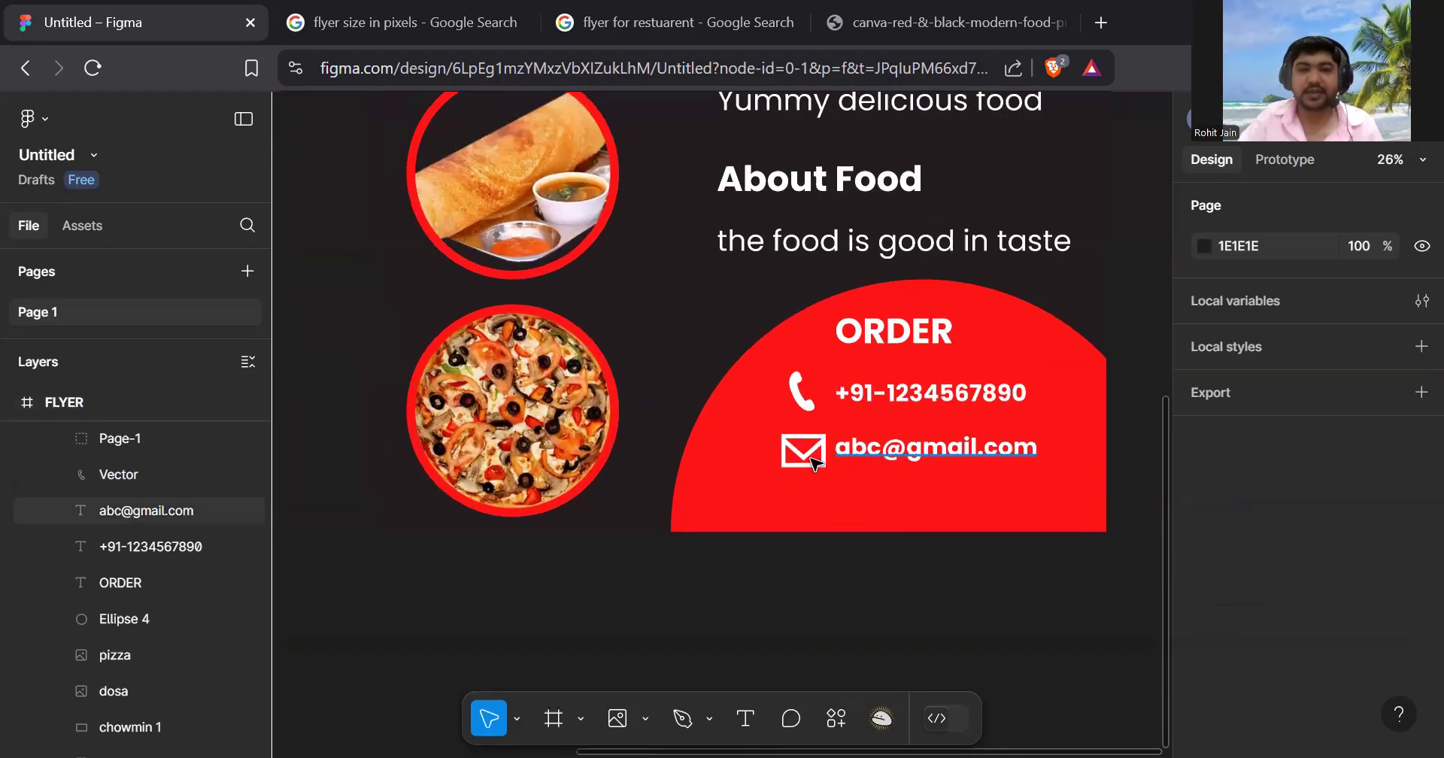
pyautogui.hotkey('ctrl', 'alt', 'g')
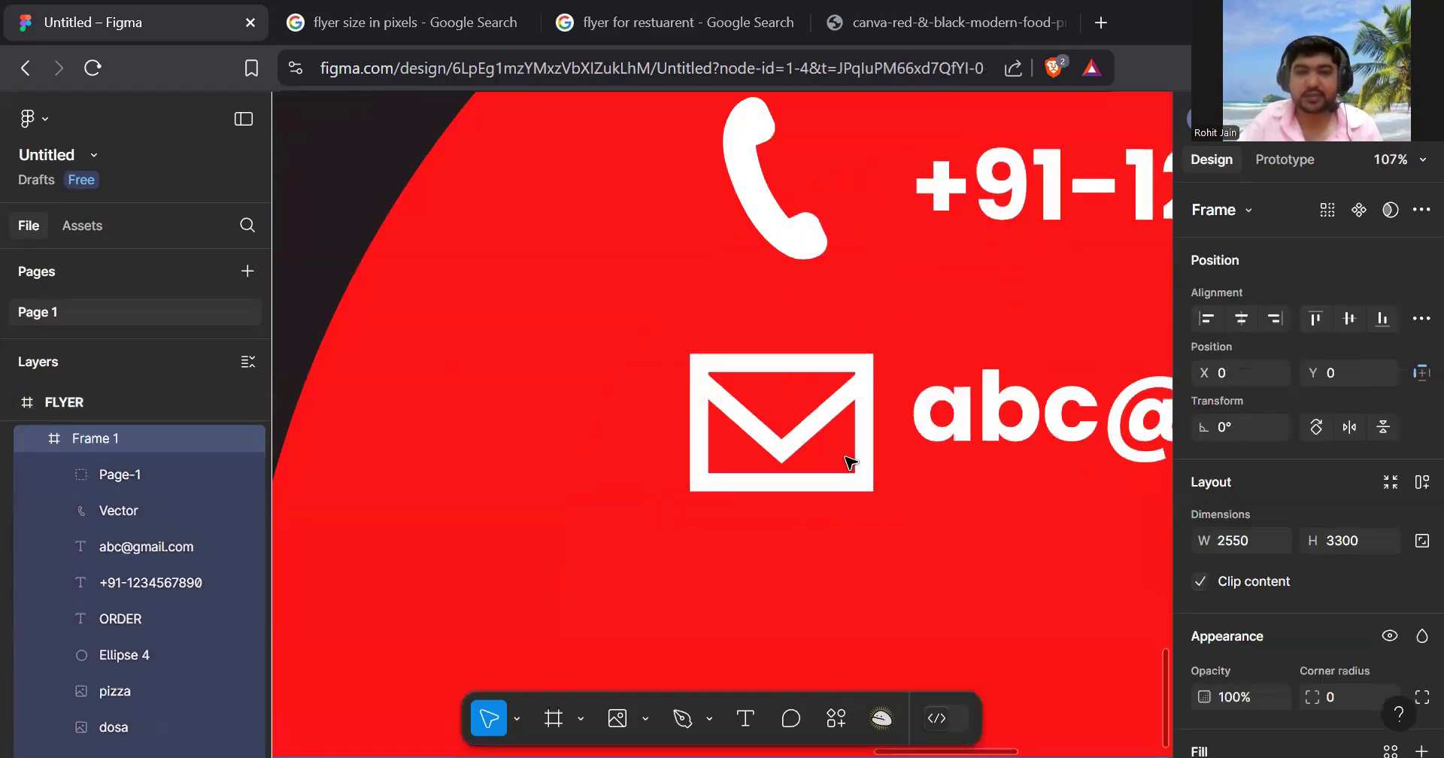
pyautogui.click(812, 438)
pyautogui.moveTo(873, 491); pyautogui.dragTo(834, 461)
pyautogui.click(801, 442)
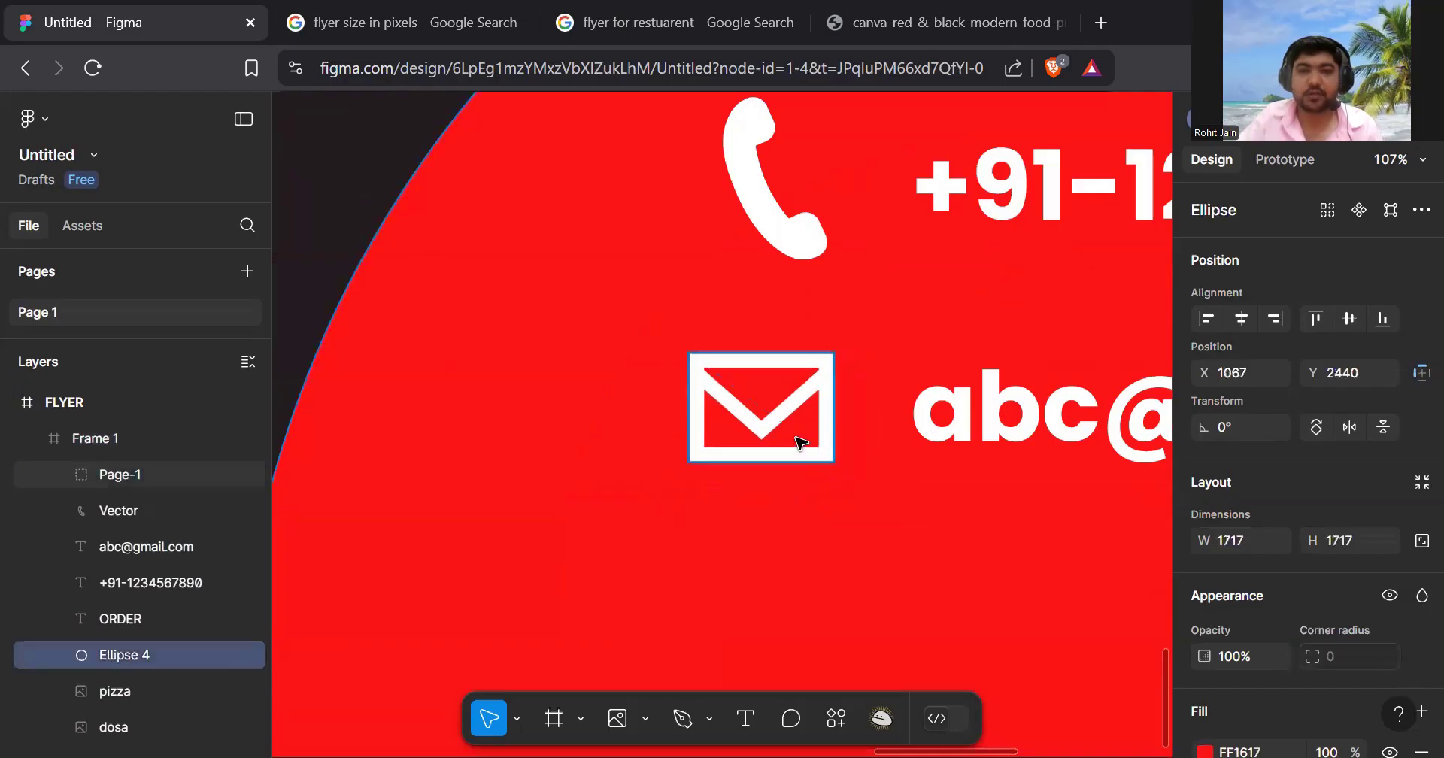
pyautogui.doubleClick(788, 418)
pyautogui.moveTo(788, 418); pyautogui.dragTo(810, 417)
pyautogui.scroll(-3, 887, 439)
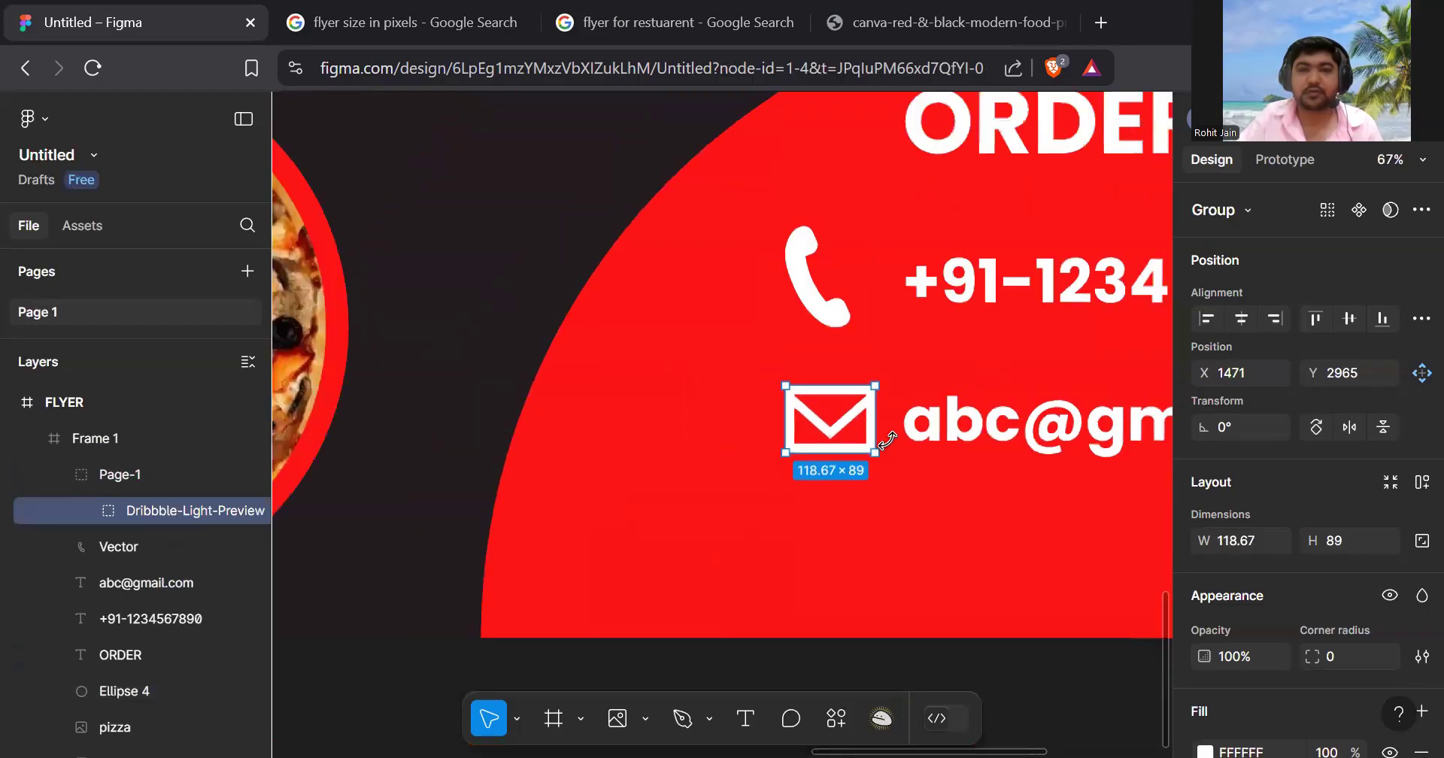
# - Tilt the phone icon to -30.06° and shrink it to 98.83 × 98.83
pyautogui.click(816, 279)
pyautogui.moveTo(888, 327); pyautogui.dragTo(875, 344)
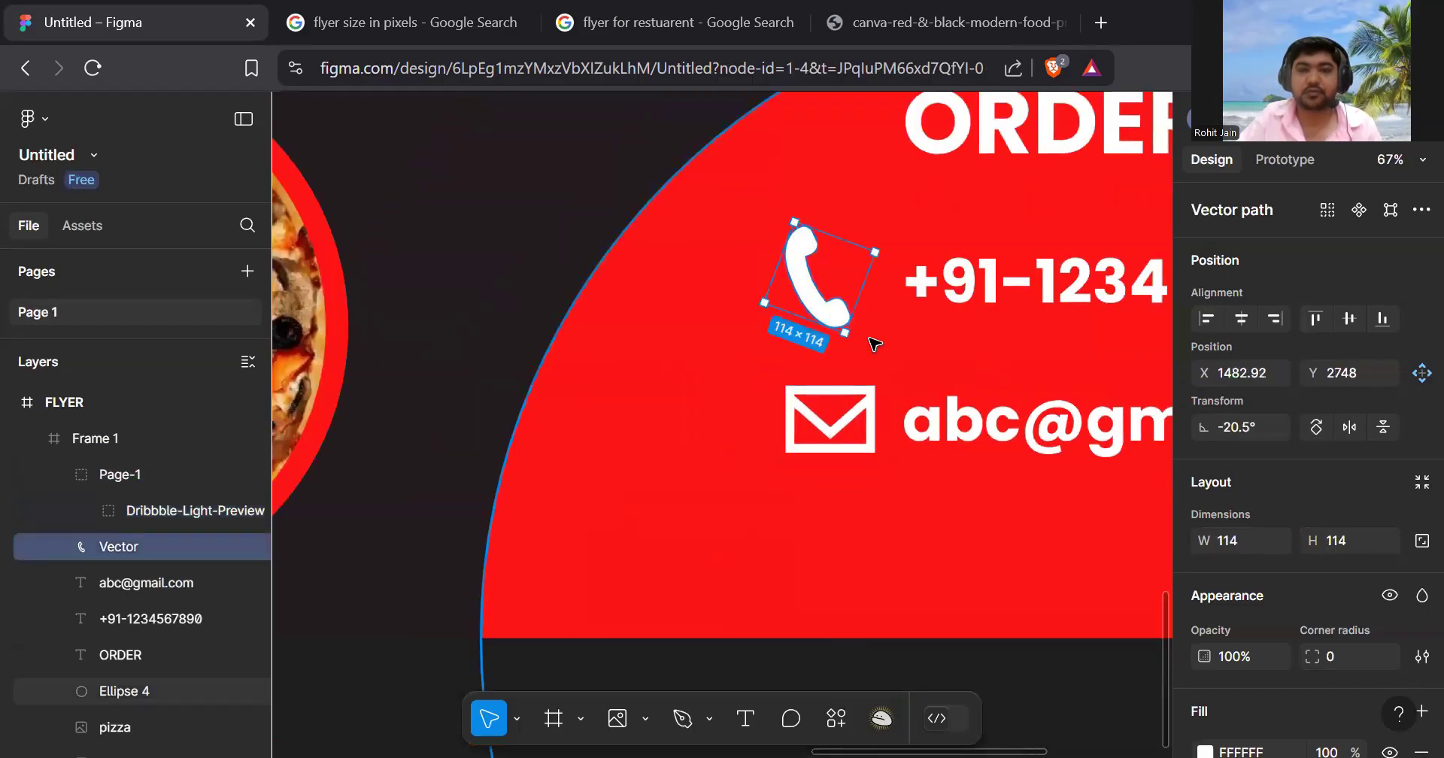
pyautogui.click(923, 361)
pyautogui.scroll(-2, 929, 371)
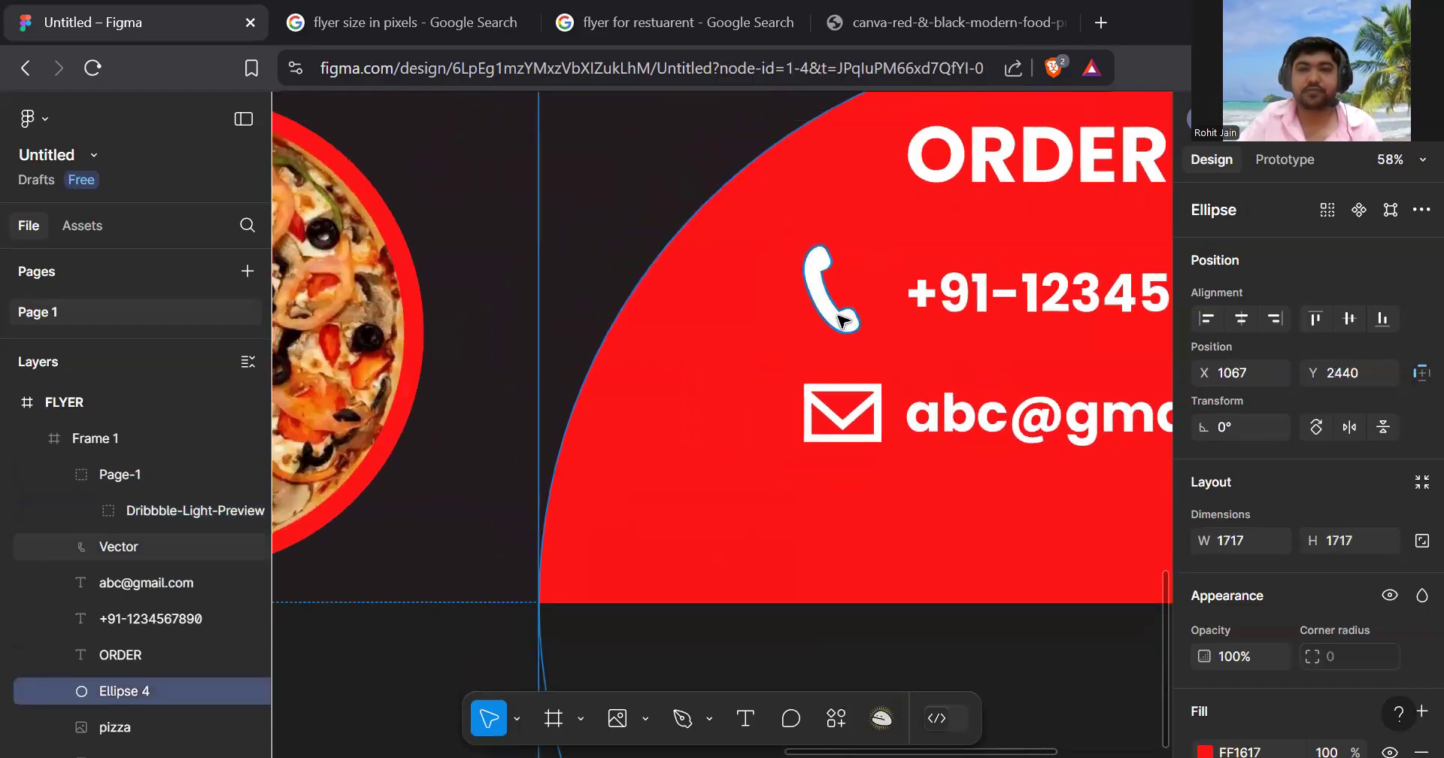
pyautogui.click(865, 316)
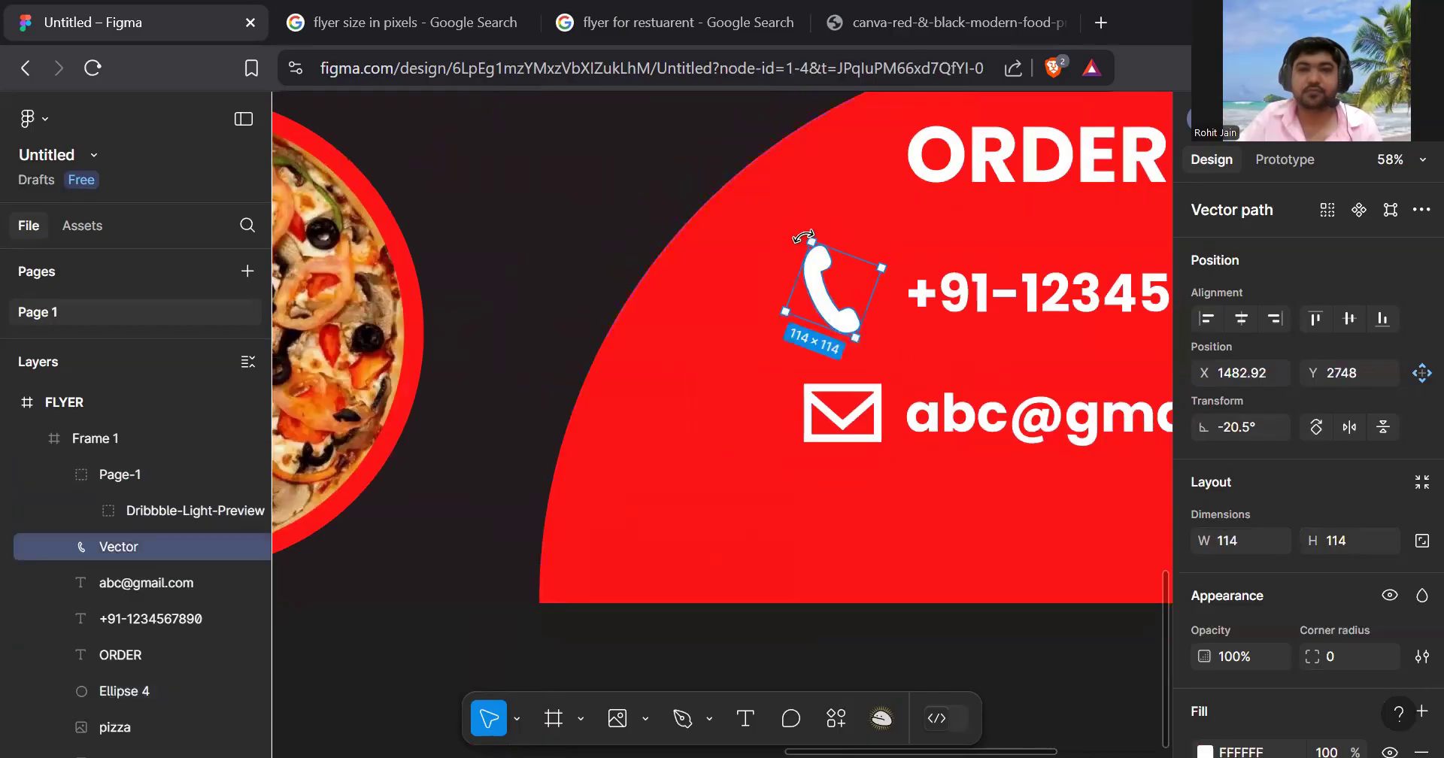
pyautogui.moveTo(804, 237); pyautogui.dragTo(827, 233)
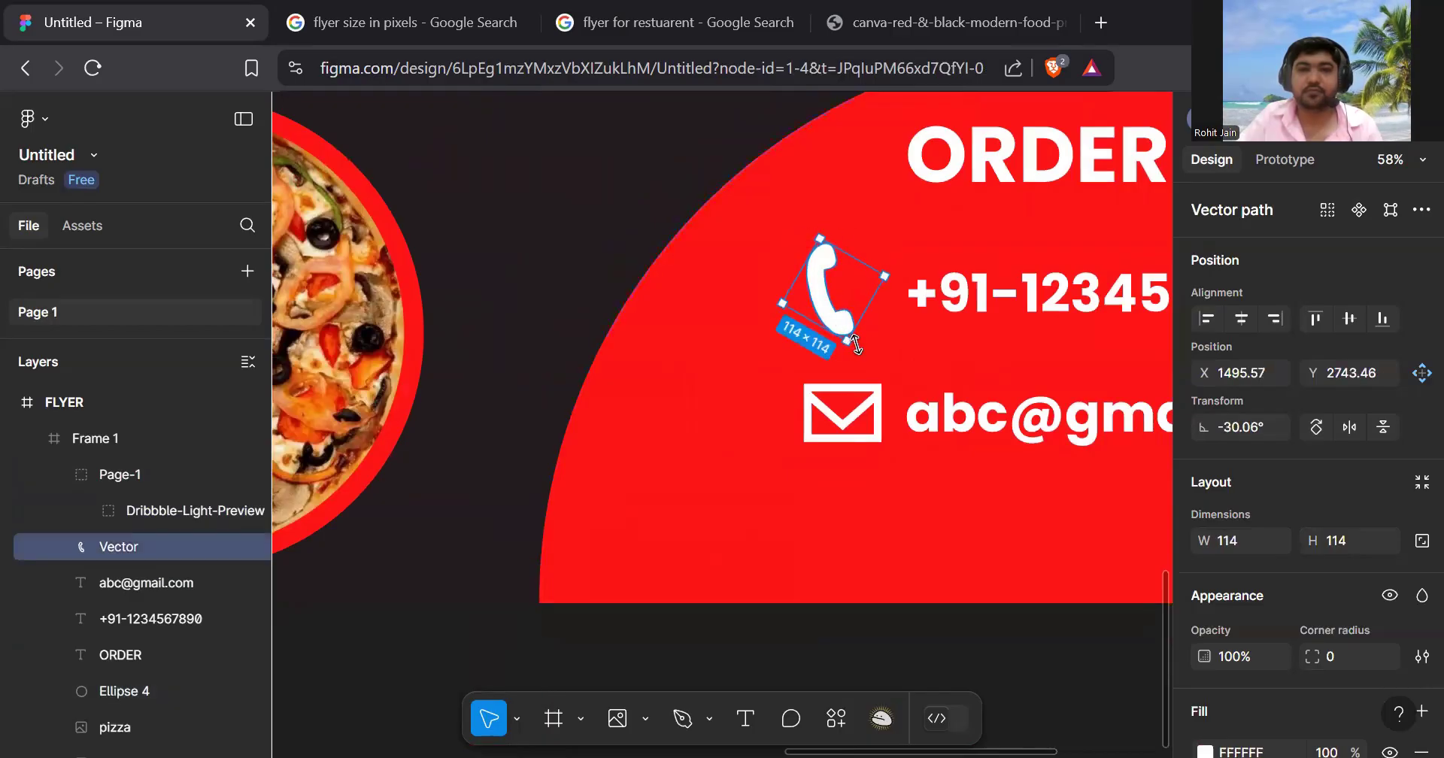
pyautogui.moveTo(848, 344); pyautogui.dragTo(844, 313)
pyautogui.click(934, 531)
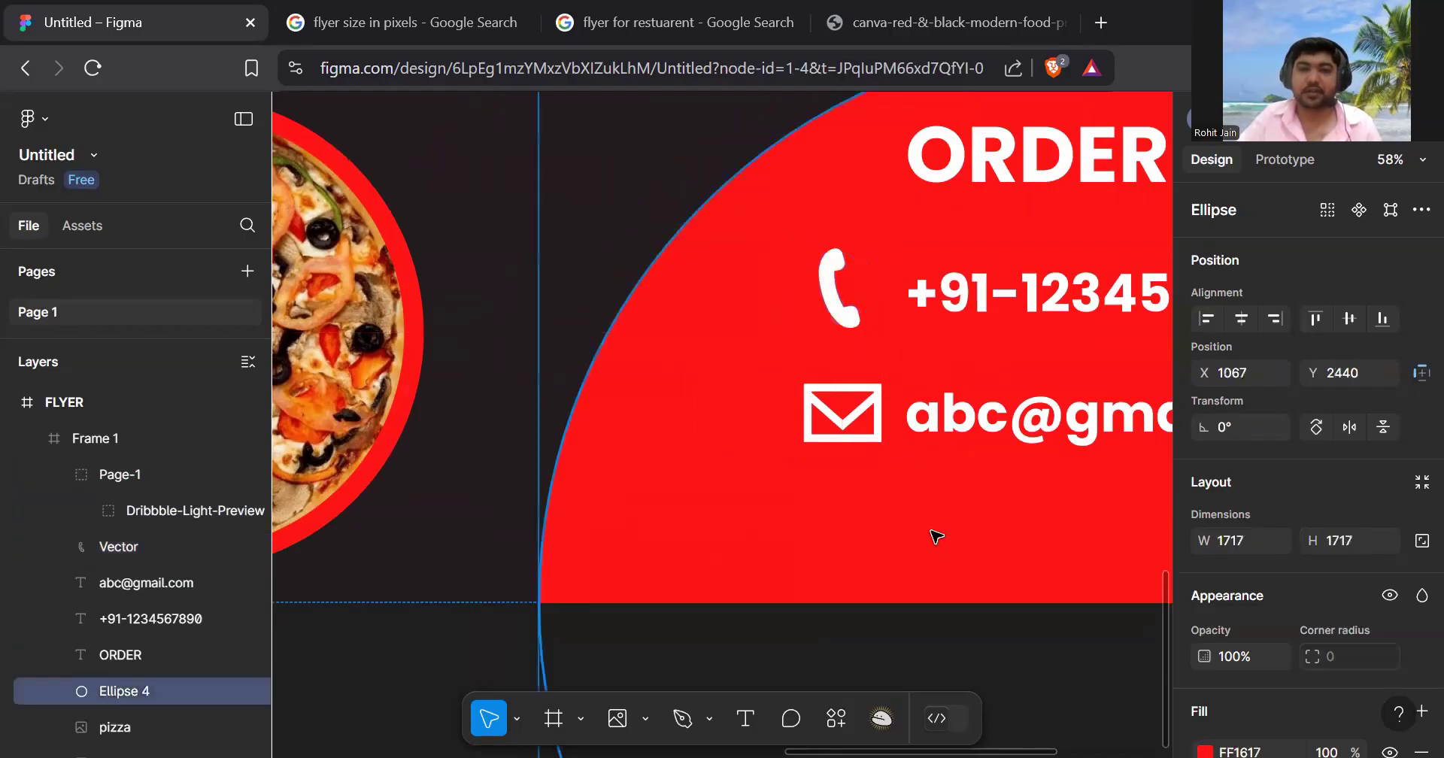
# - Zoom out, select the FLYER frame and show it in presentation view
pyautogui.scroll(-2, 937, 536)
pyautogui.scroll(-5, 937, 535)
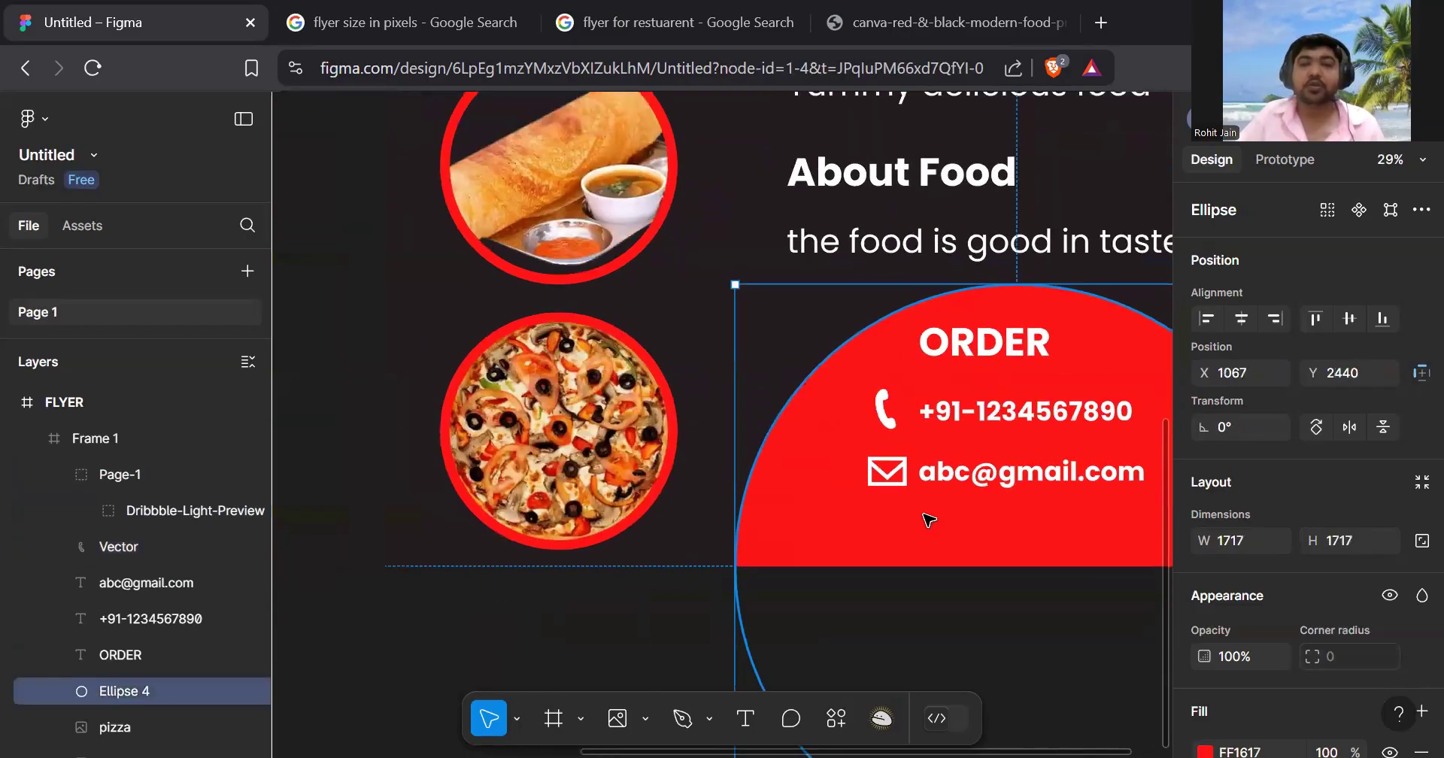
pyautogui.scroll(-3, 713, 418)
pyautogui.click(806, 461)
pyautogui.scroll(-2, 805, 461)
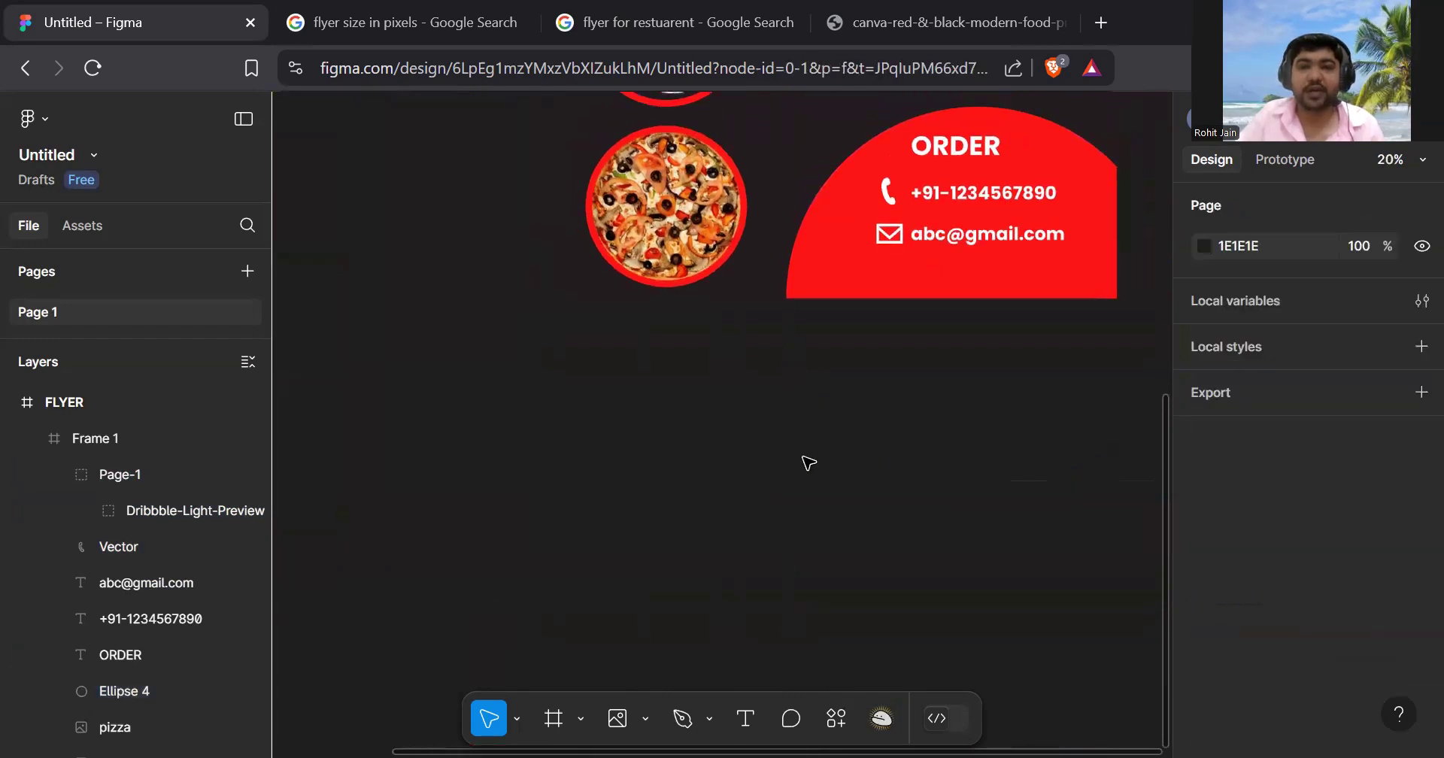
pyautogui.scroll(3, 1058, 273)
pyautogui.scroll(-2, 1060, 284)
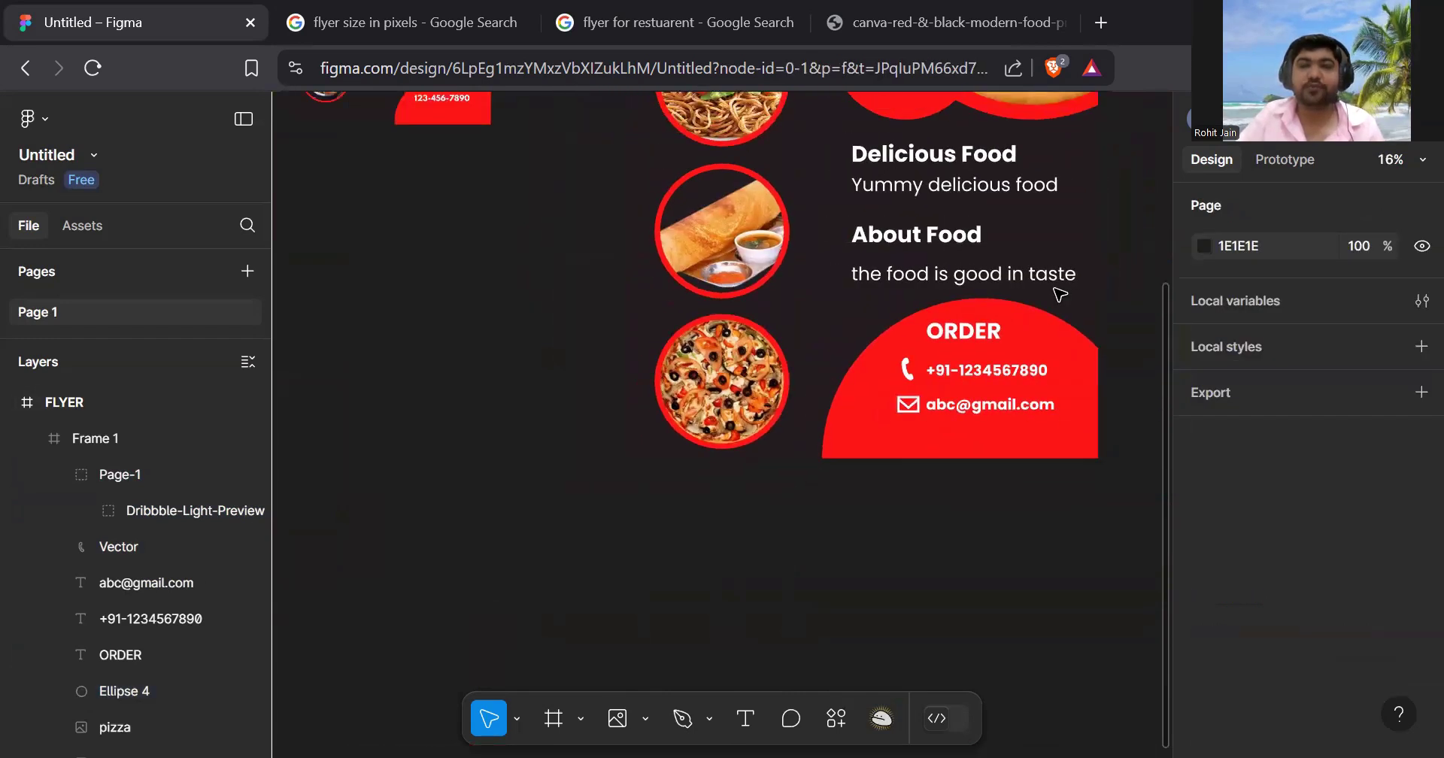
pyautogui.scroll(3, 1057, 298)
pyautogui.scroll(-3, 1057, 297)
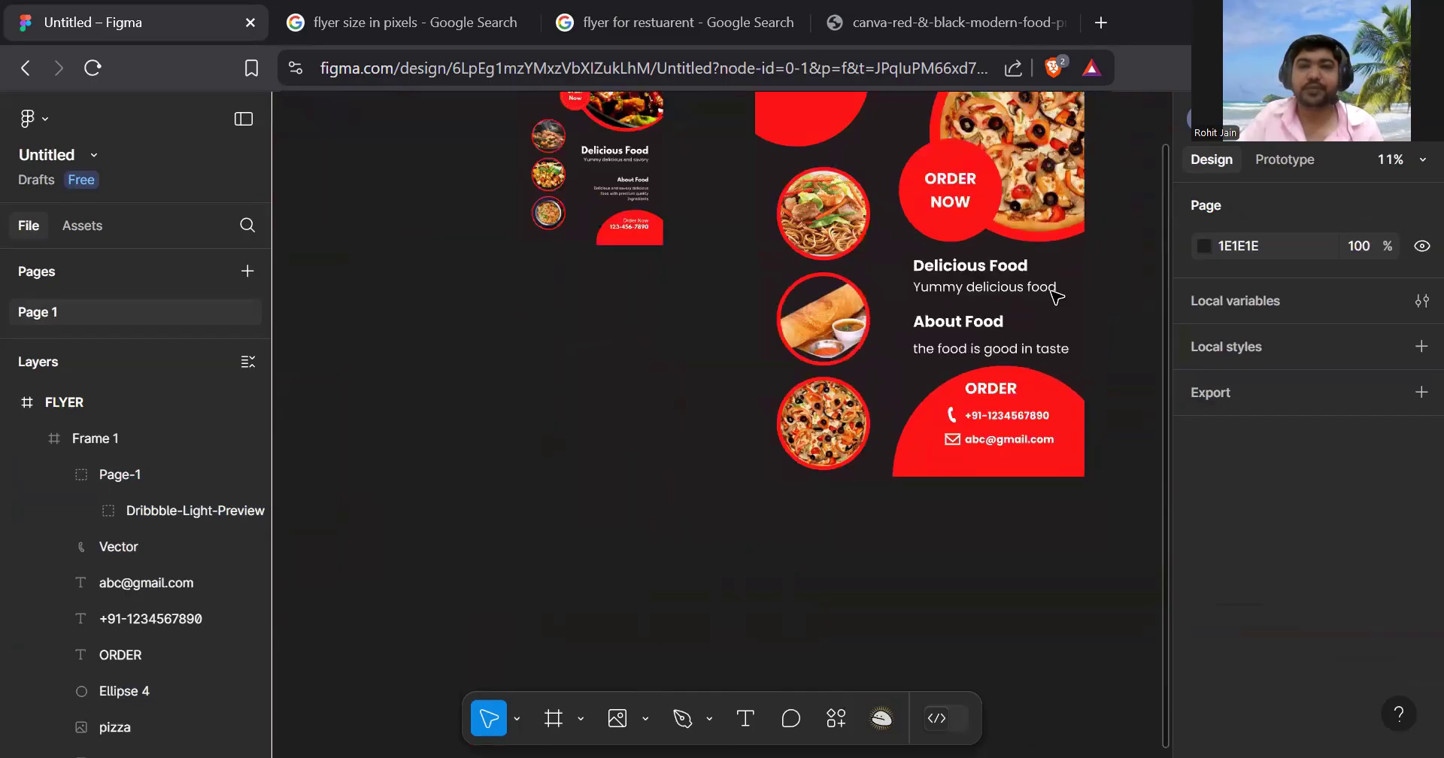
pyautogui.scroll(3, 1057, 297)
pyautogui.click(798, 378)
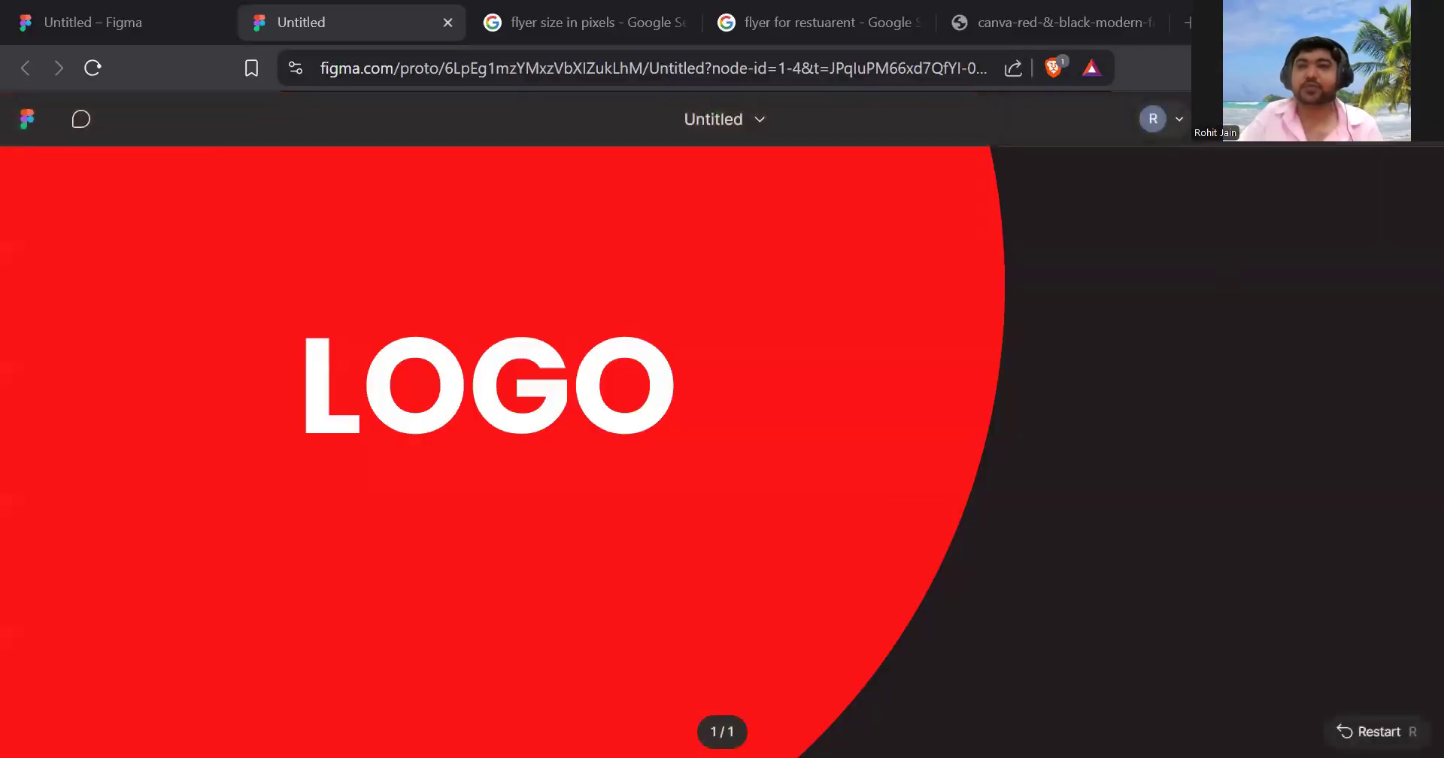
pyautogui.click(1362, 118)
# - Fit the entire FLYER frame to the screen in the prototype view
pyautogui.click(1310, 340)
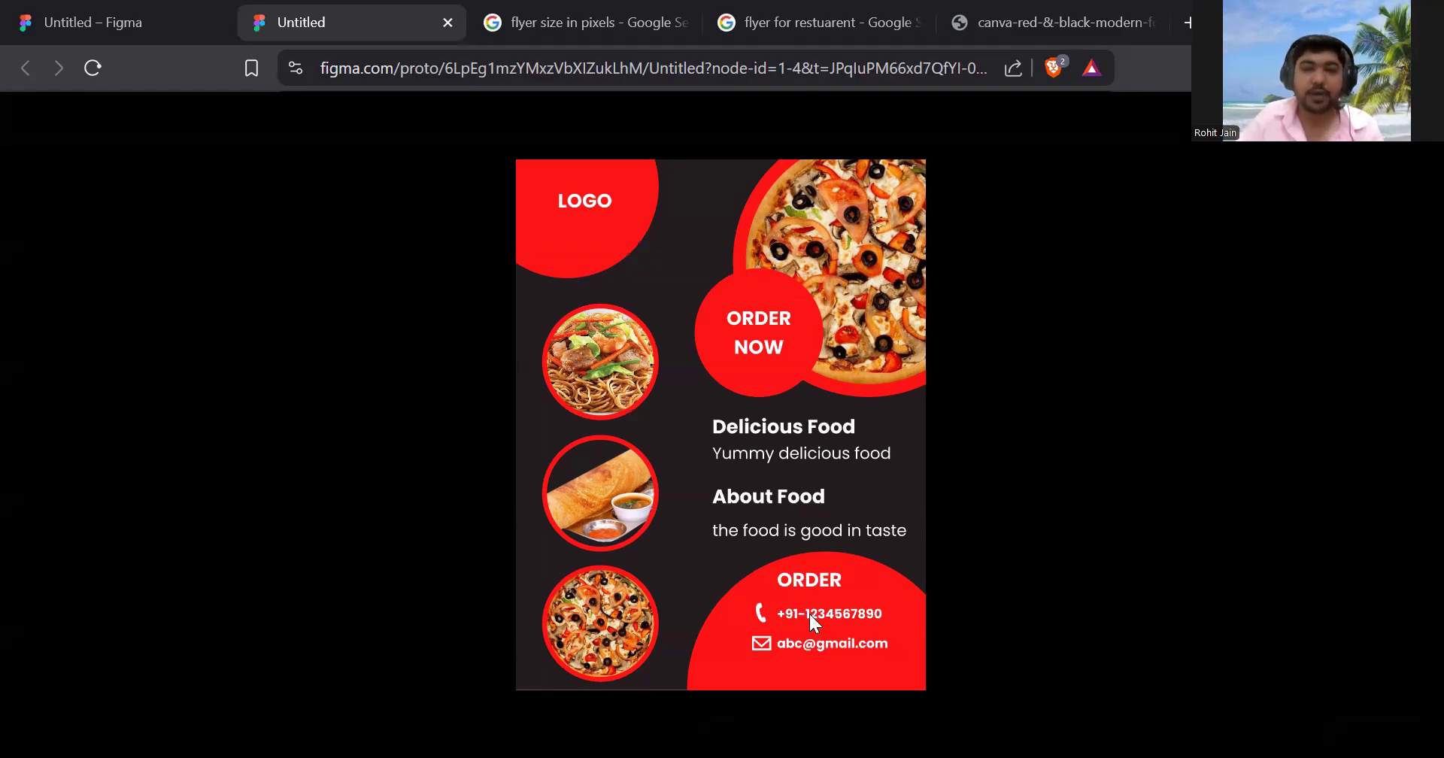
pyautogui.moveTo(688, 183)
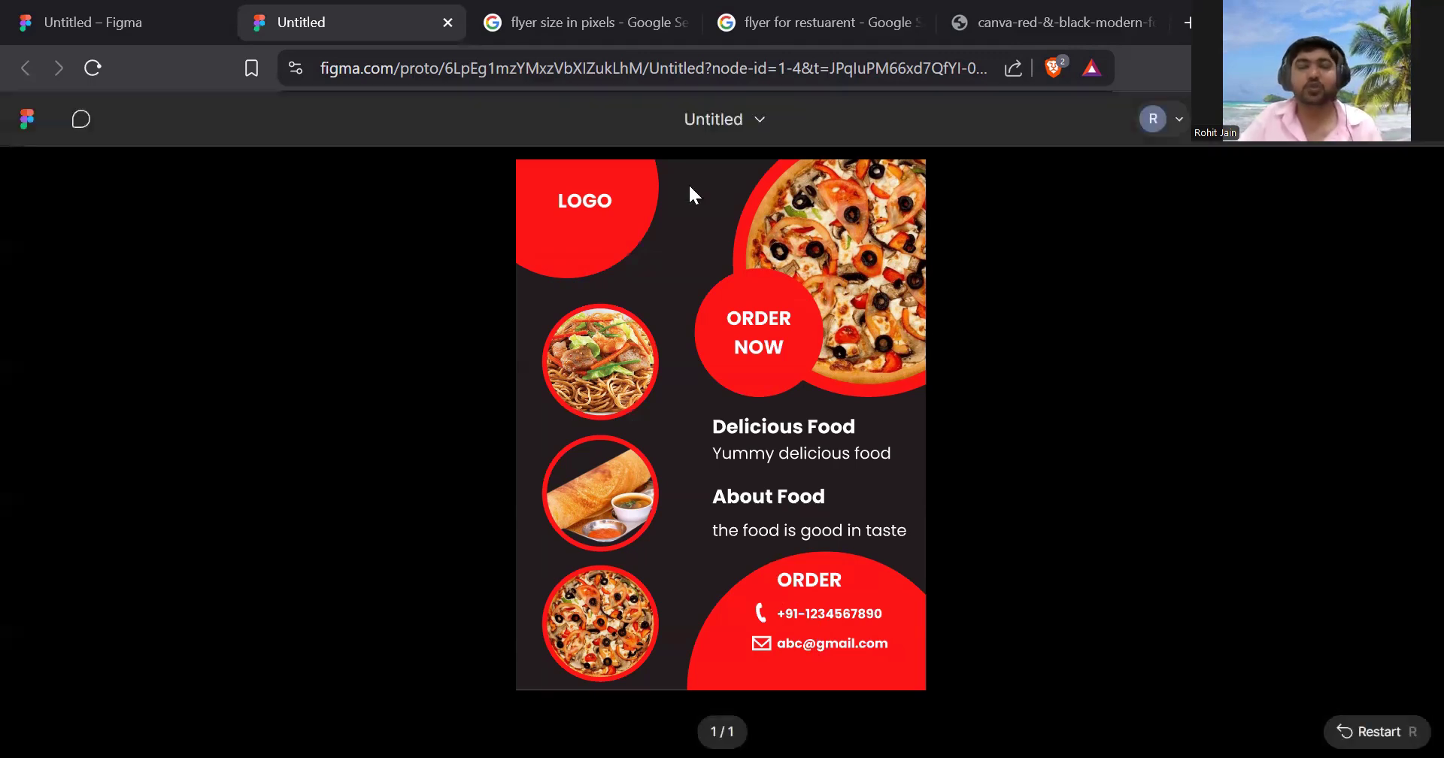